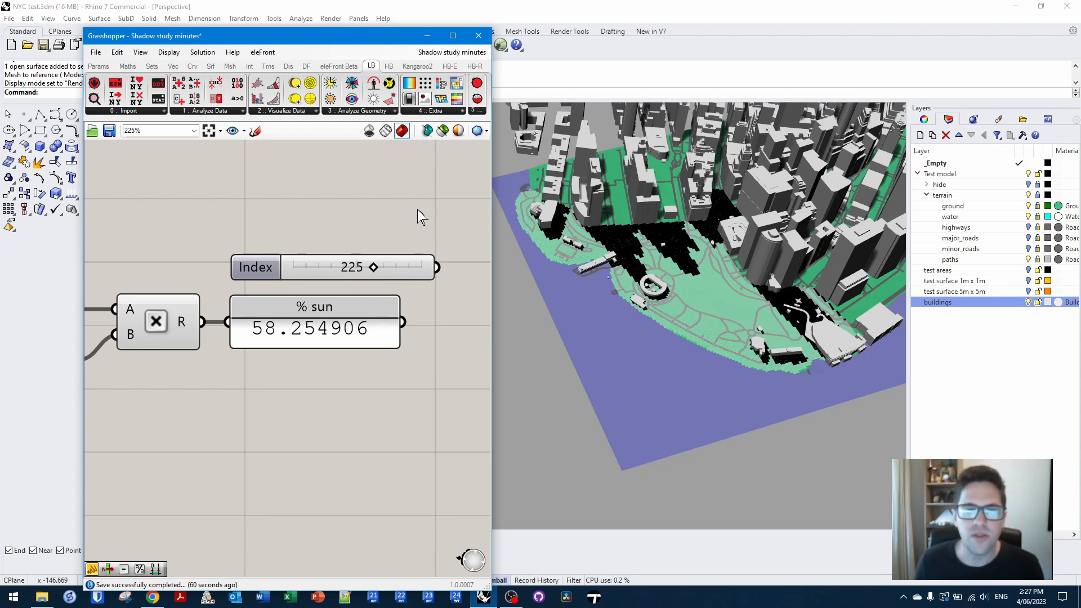
- Close the Shadow study minutes definition in Grasshopper and save the NYC test model
click(501, 67)
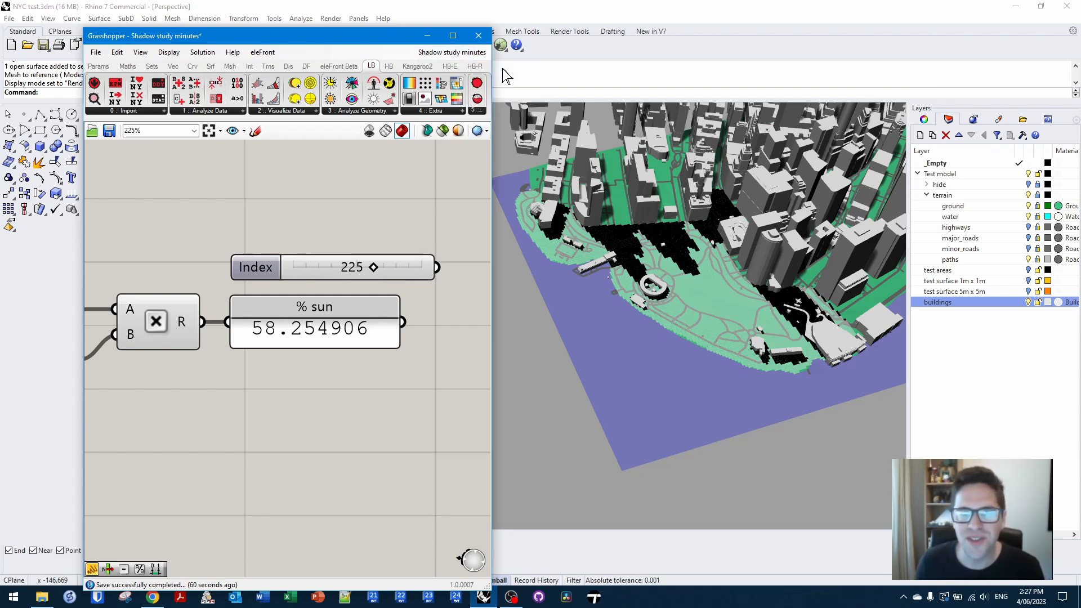
click(500, 123)
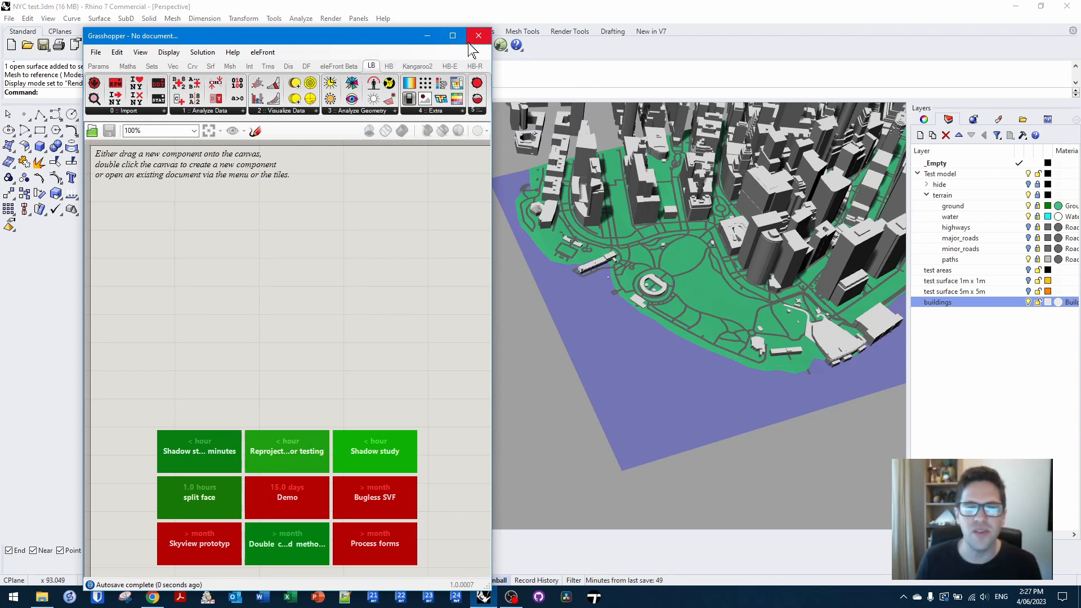
click(427, 35)
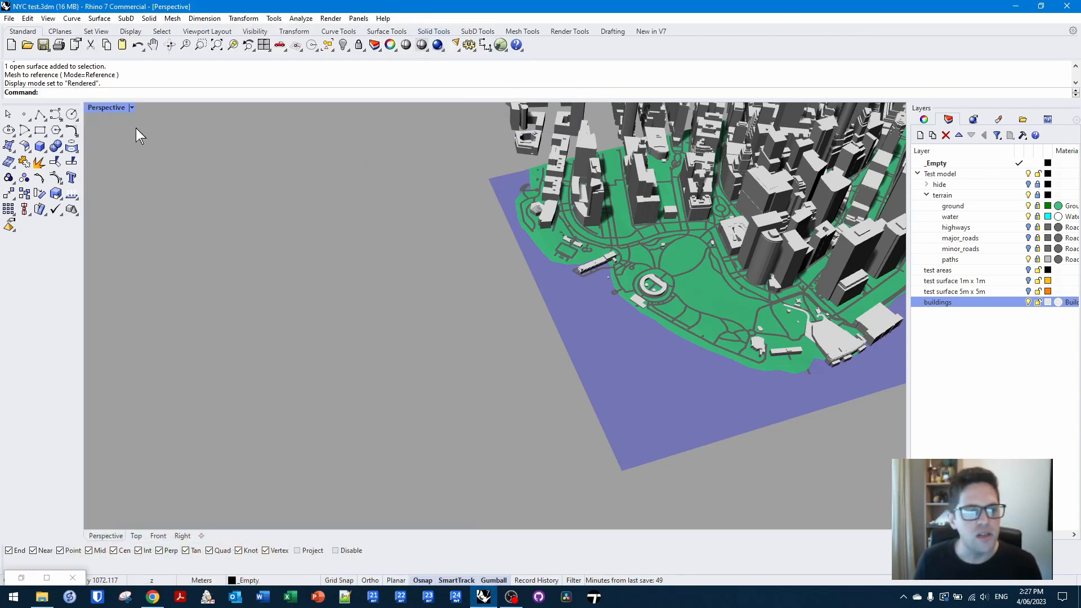
click(43, 45)
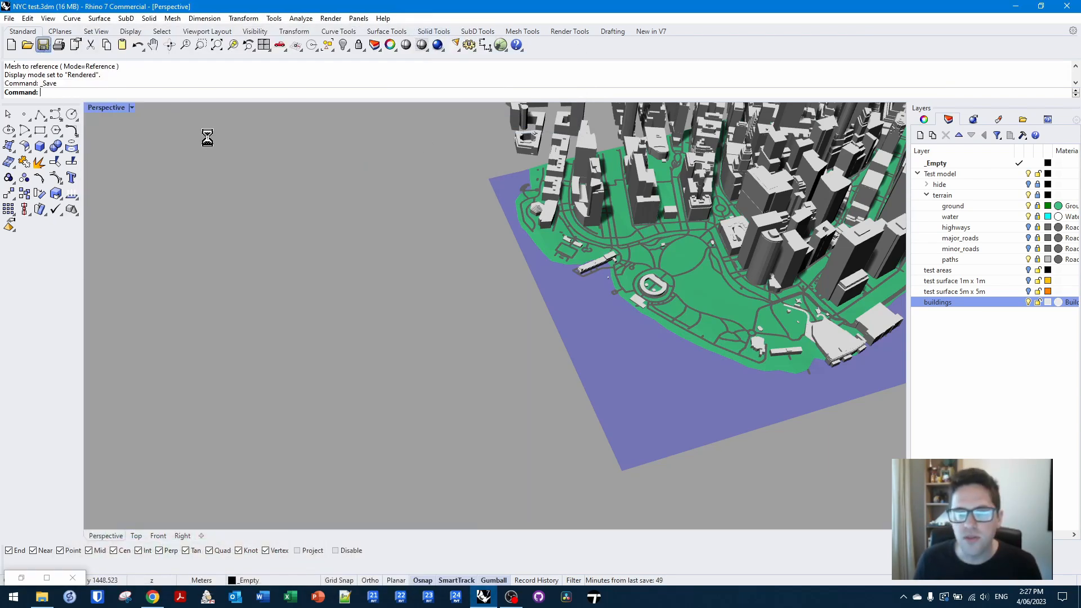
- Create a new model from the Large Objects - Meters template and maximise its Perspective viewport
click(9, 18)
click(21, 32)
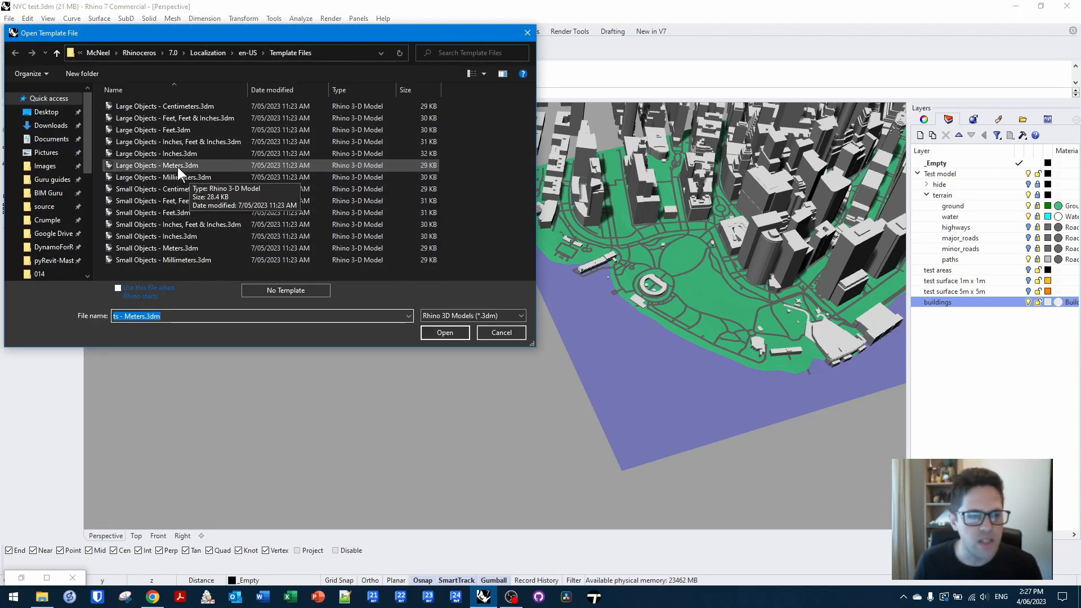
double_click(178, 165)
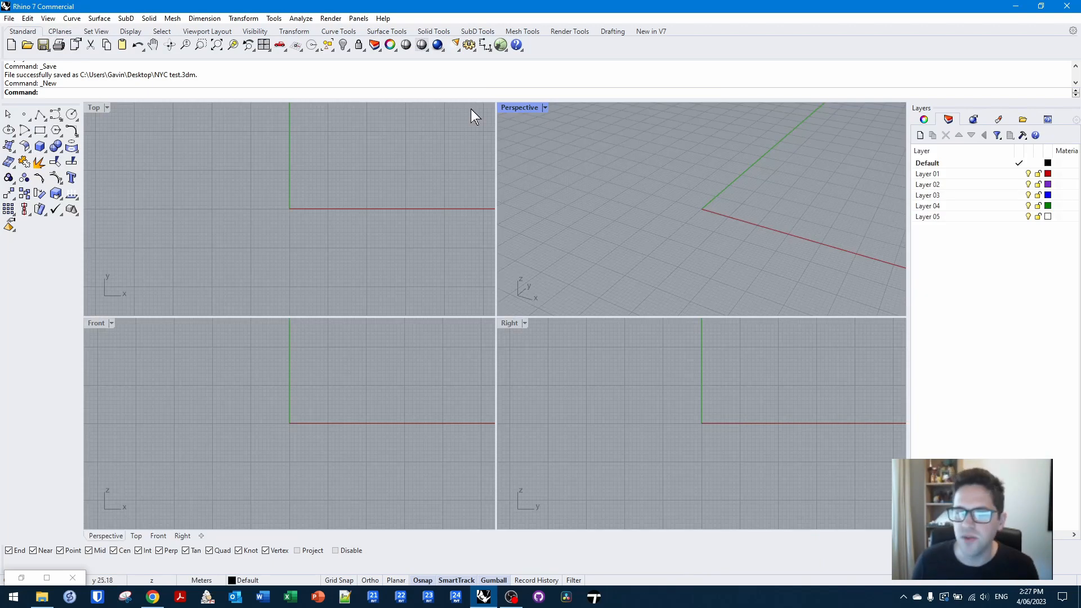
click(544, 108)
click(534, 118)
scroll(430, 306, down, 5)
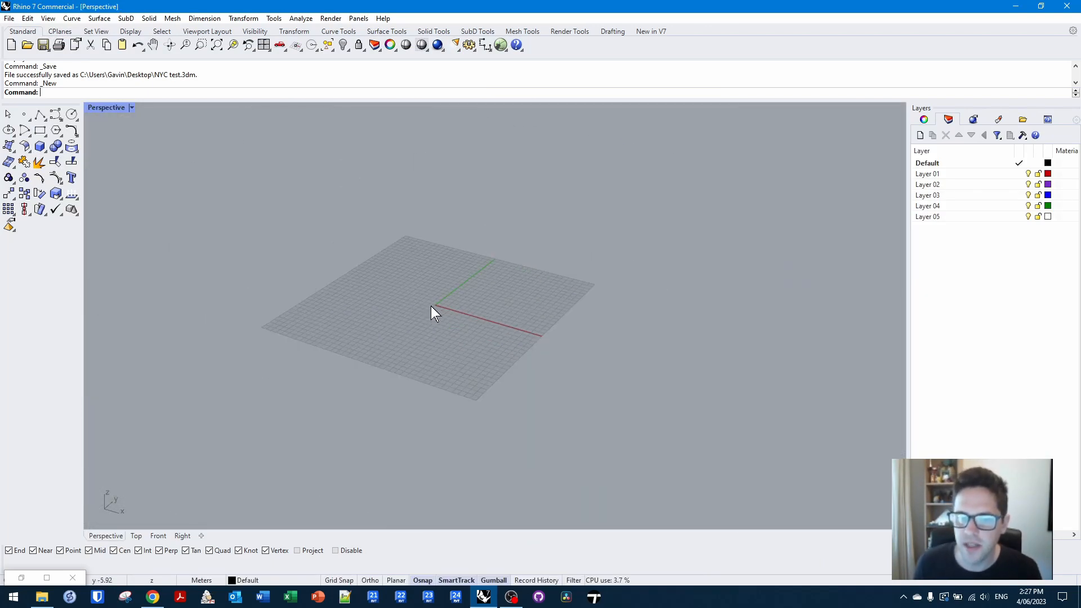
scroll(431, 306, down, 3)
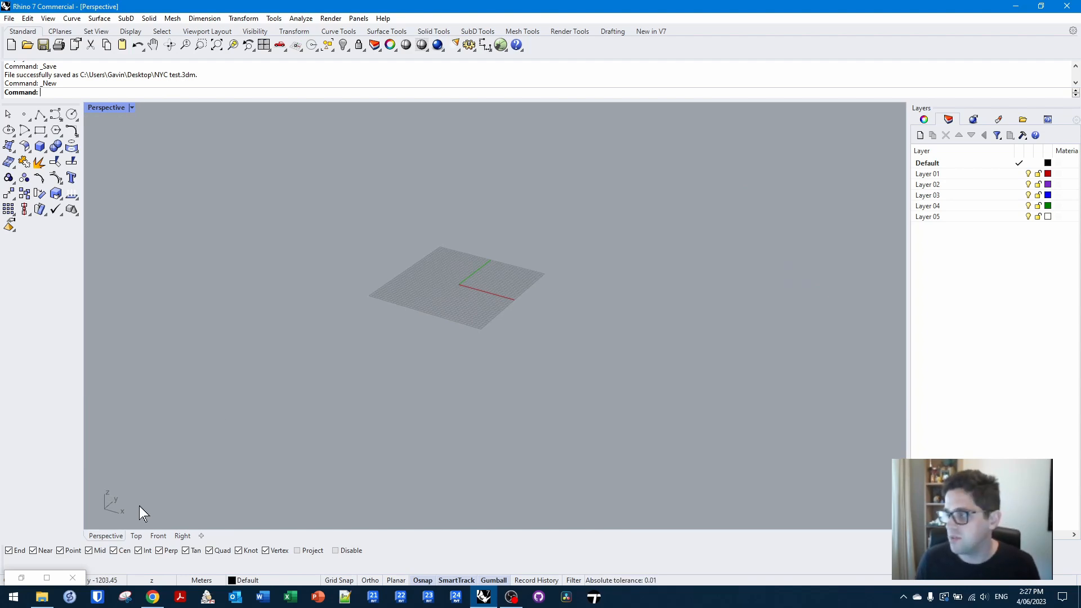
- Switch to Chrome and download the Los Angeles, California map from CADMAPPER
click(153, 597)
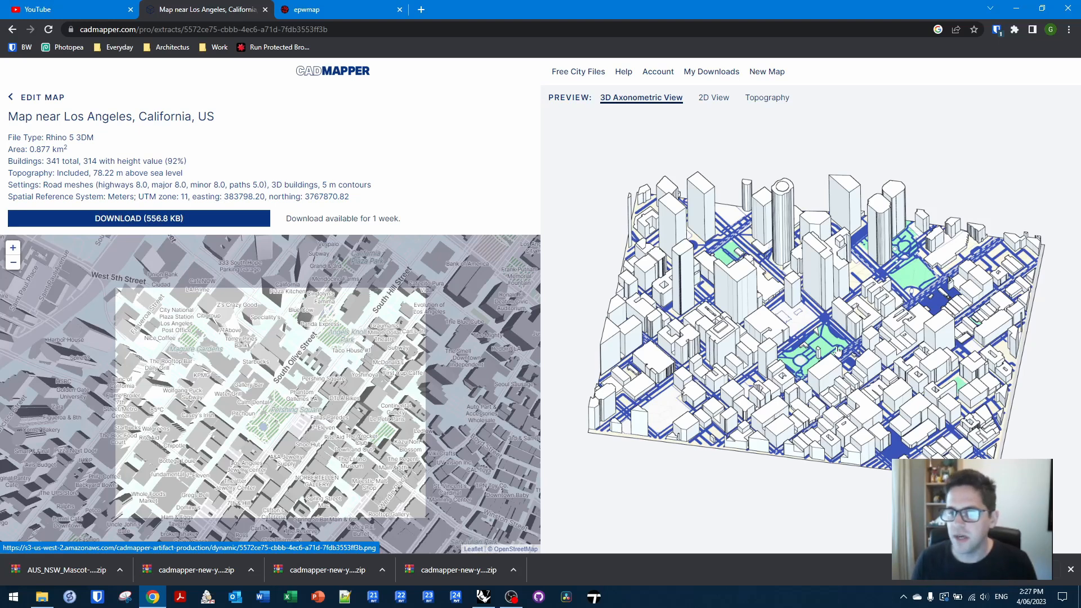
click(197, 220)
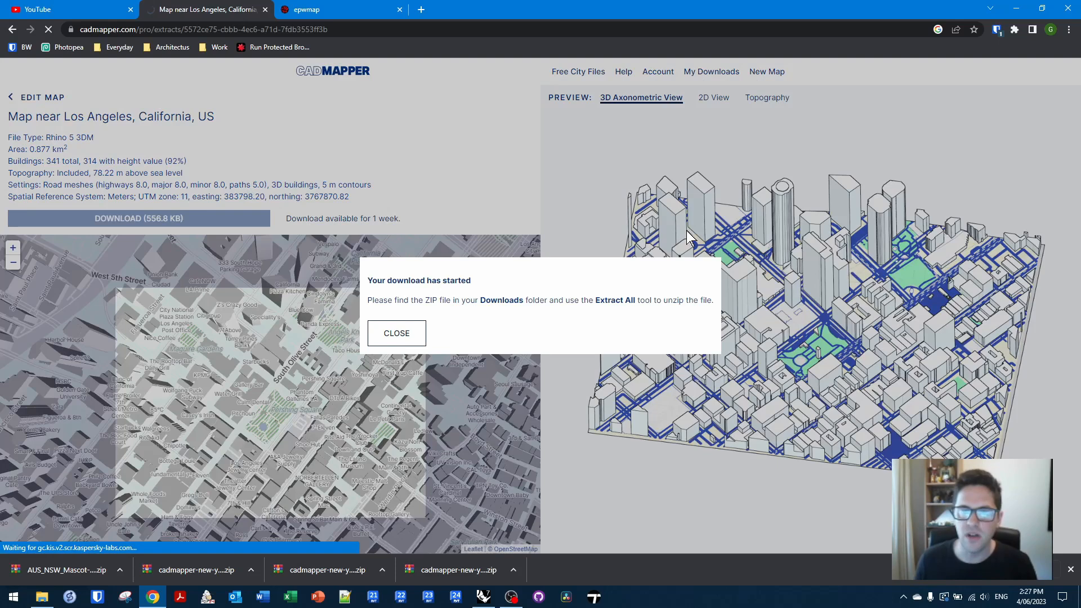
click(398, 338)
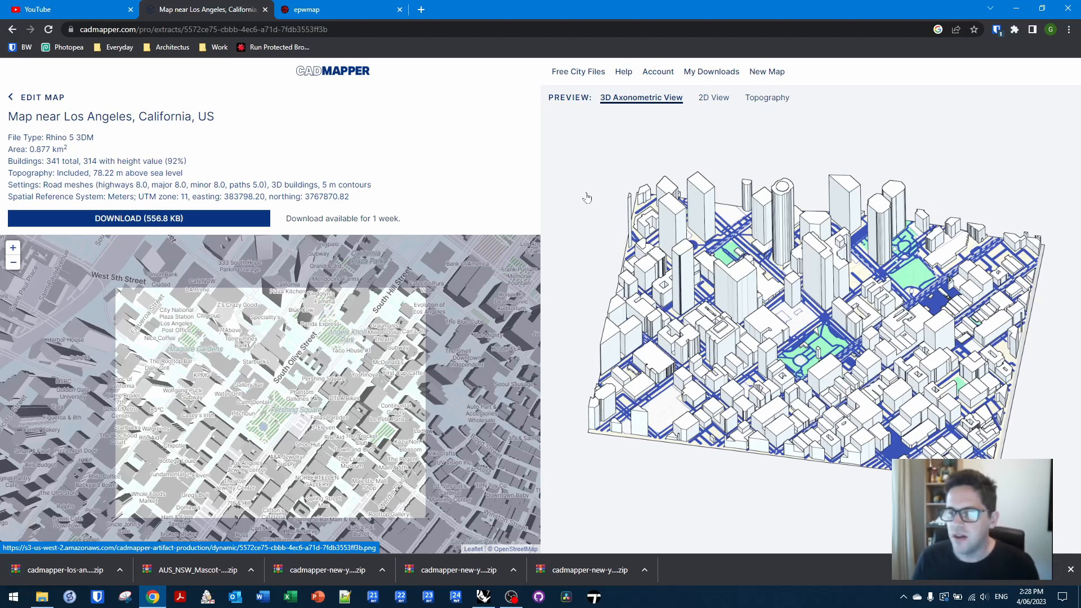
- Open the Downloads folder in File Explorer and delete everything except cadmapper-los-angeles-california-us.zip
click(41, 597)
click(439, 331)
click(279, 145)
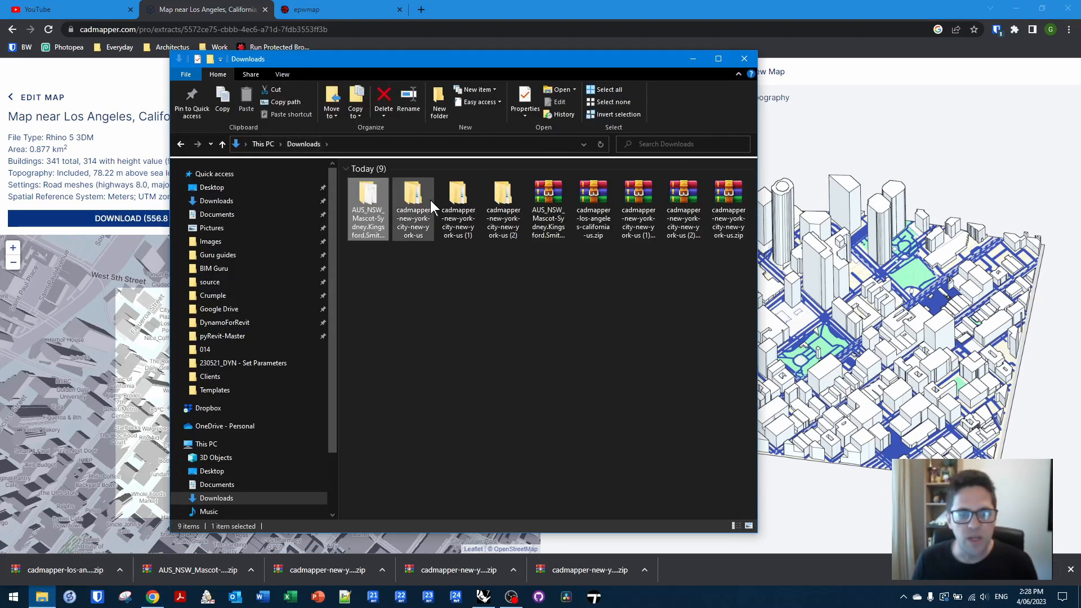
key(ctrl+a)
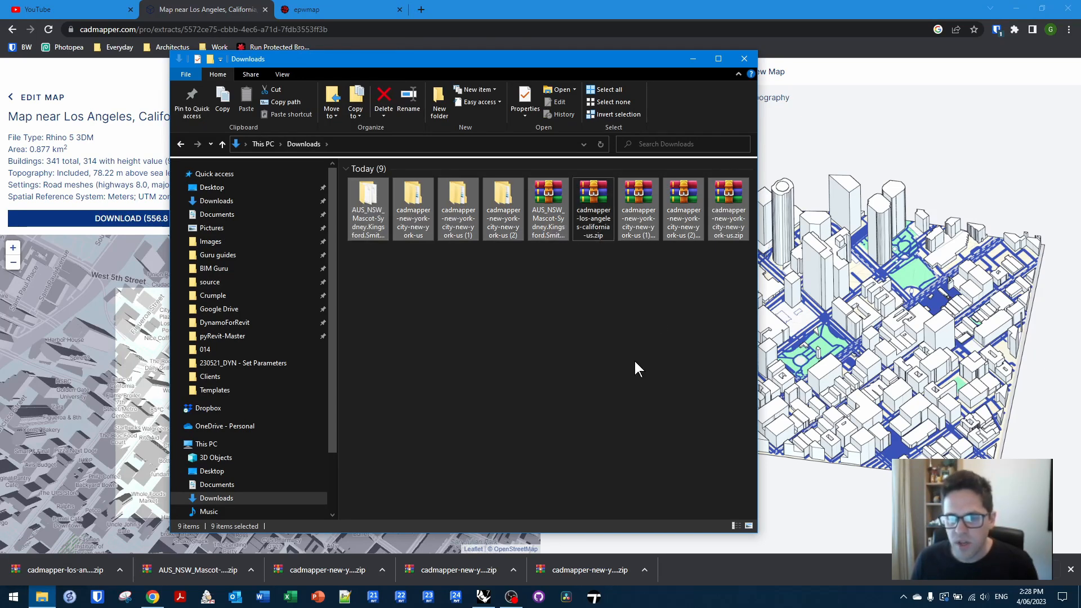
key(Delete)
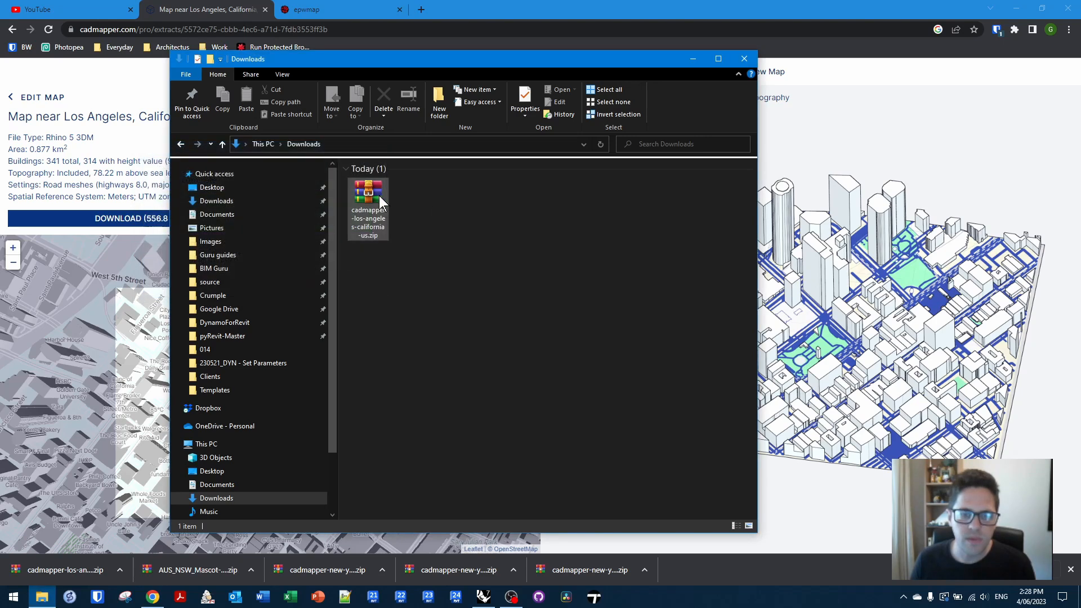
- Extract cadmapper-los-angeles-california-us.zip within Downloads and open the extracted folder
click(378, 197)
right_click(367, 197)
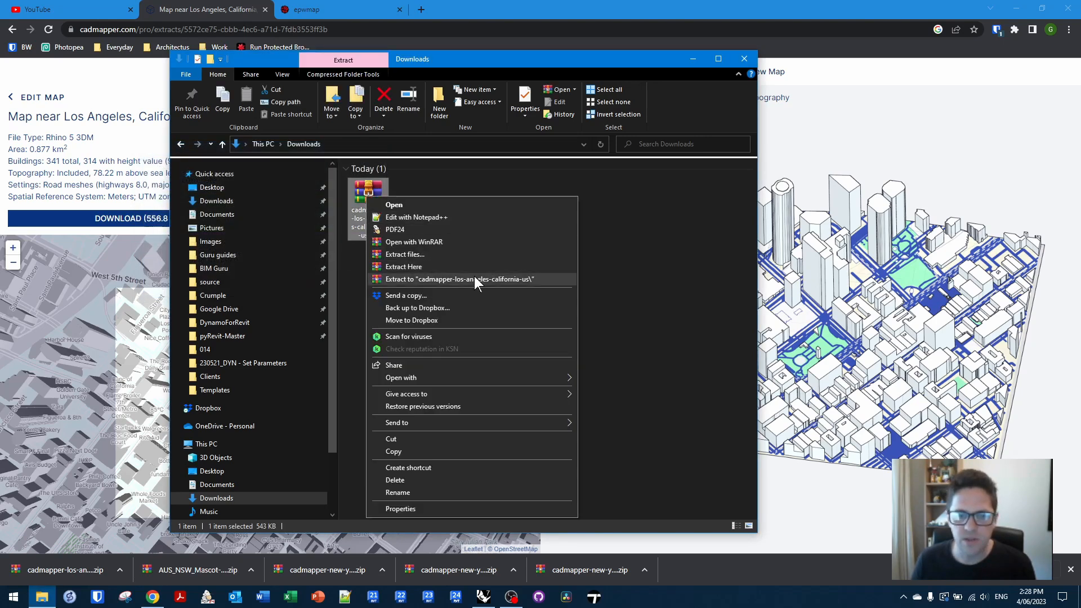
click(468, 266)
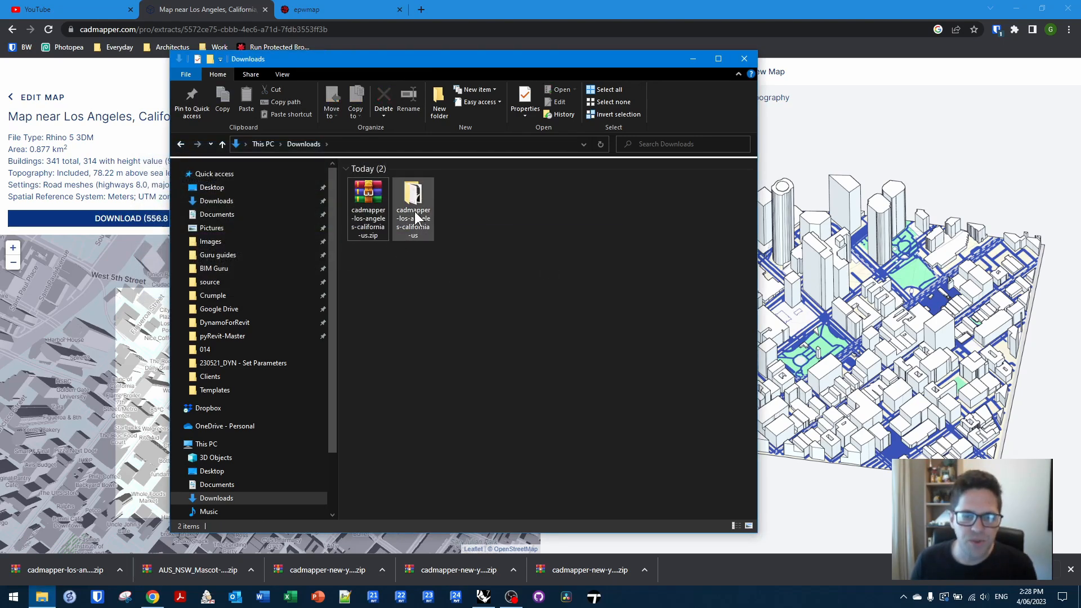
double_click(414, 212)
click(408, 182)
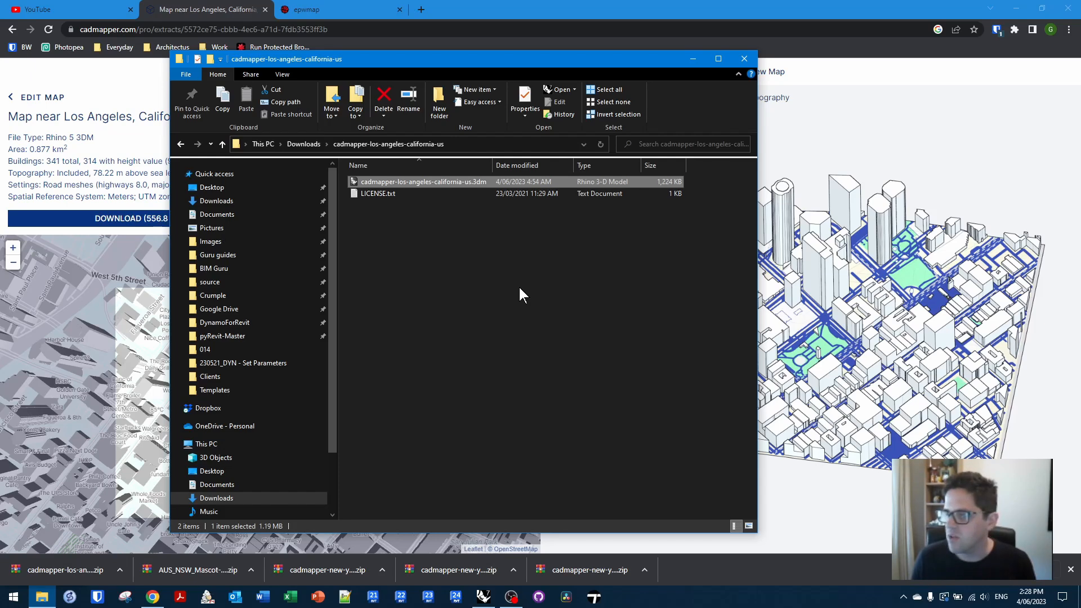
click(492, 228)
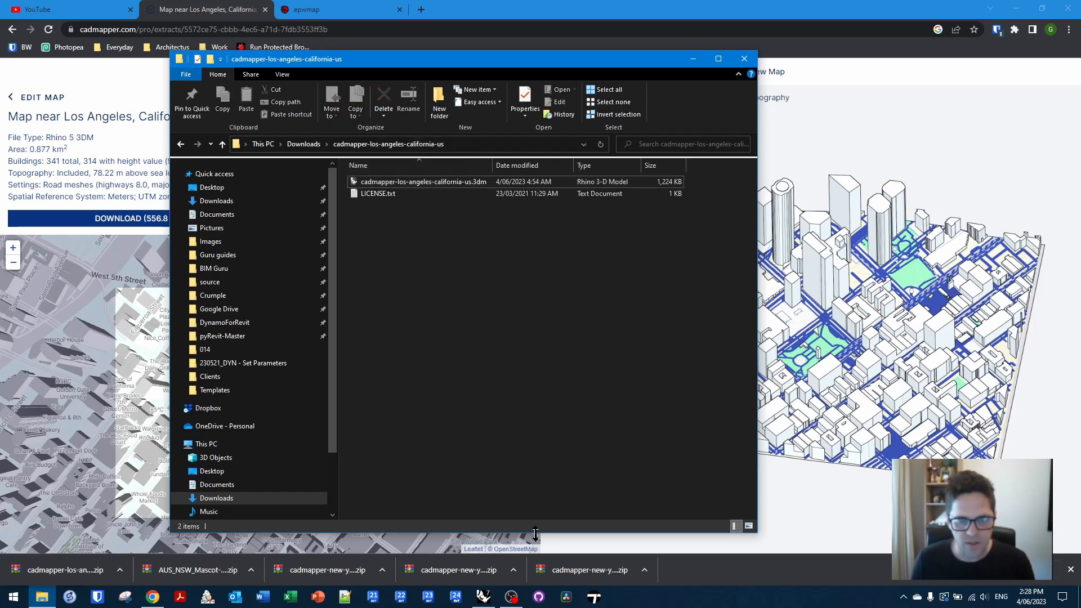
- Switch to Rhino and import cadmapper-los-angeles-california-us.3dm from the extracted folder in Downloads
click(483, 597)
click(9, 18)
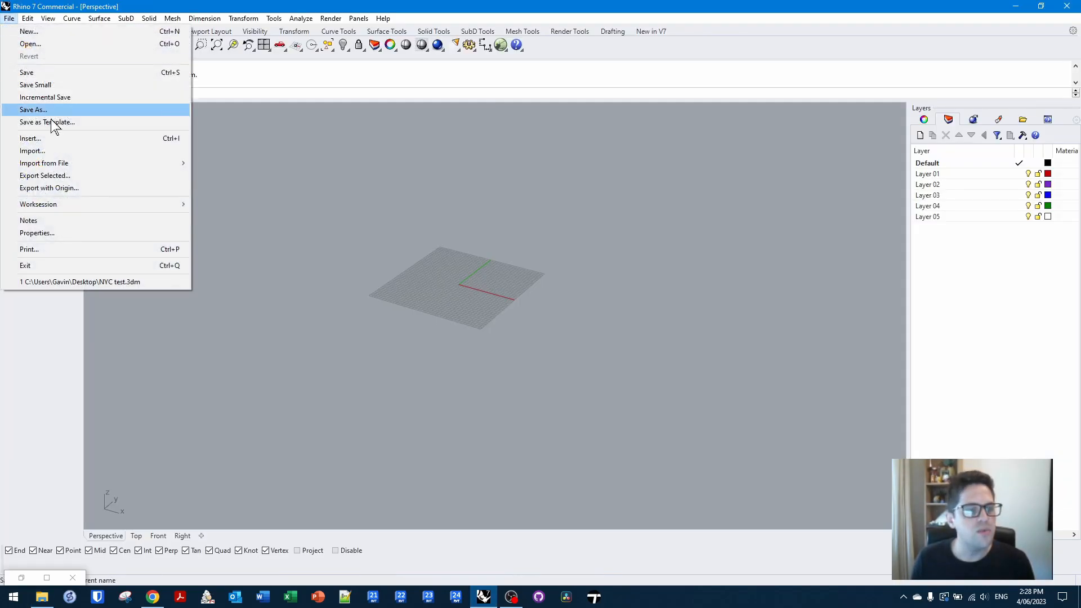
click(69, 151)
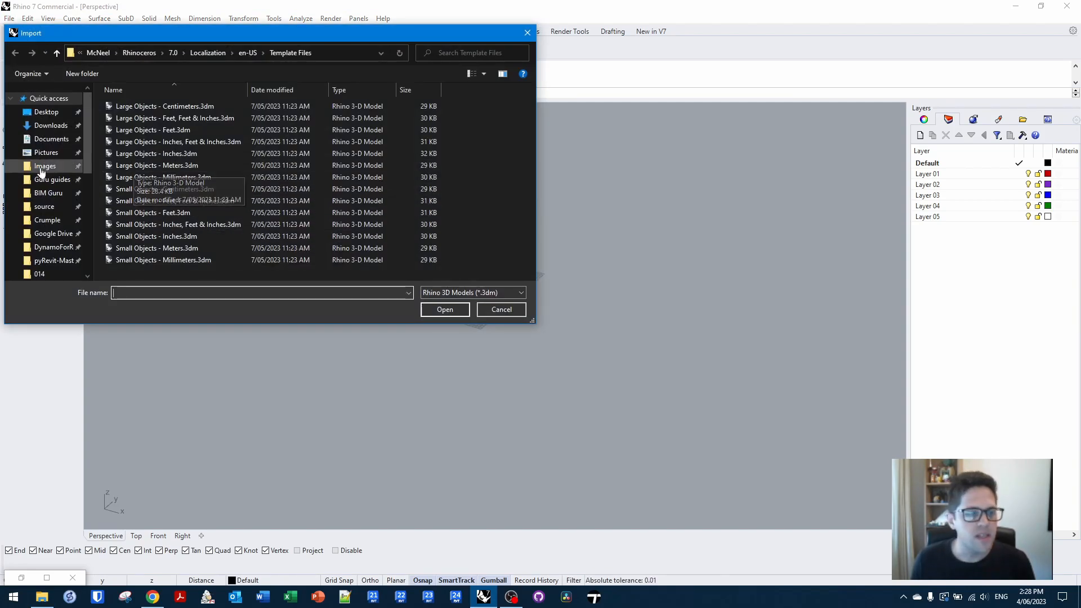
click(50, 125)
double_click(152, 121)
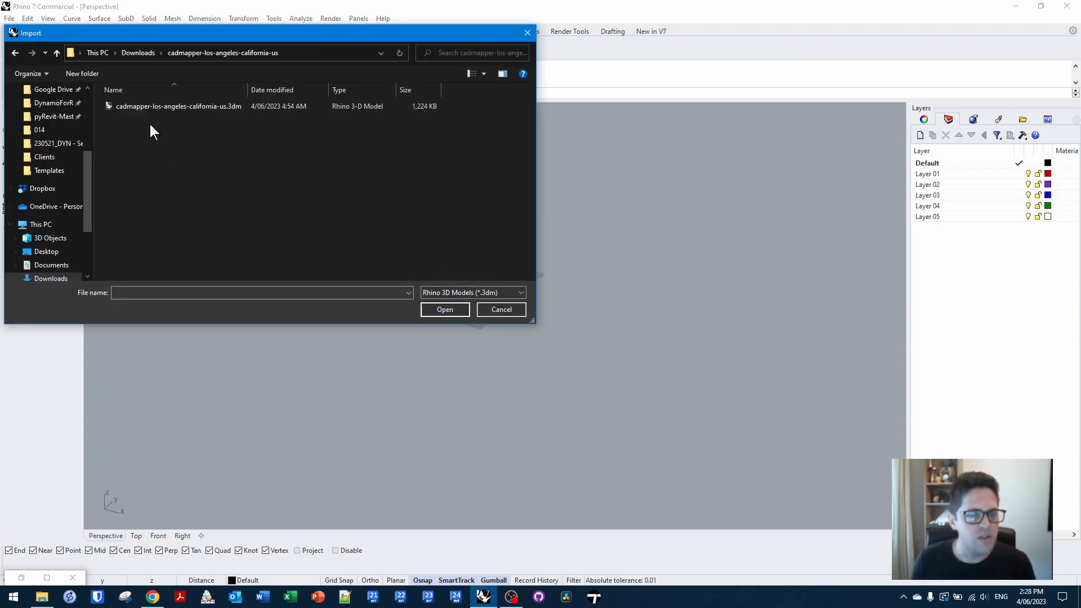
click(169, 106)
click(443, 309)
- Set the Perspective viewport to the Shaded display mode and bring the imported city into view
right_drag(516, 346, 505, 471)
click(131, 107)
click(159, 164)
mouse_move(235, 205)
right_down()
mouse_move(289, 284)
mouse_move(282, 232)
right_up()
scroll(558, 293, up, 5)
right_drag(557, 295, 632, 261)
shift+right_drag(655, 333, 633, 272)
scroll(622, 325, down, 3)
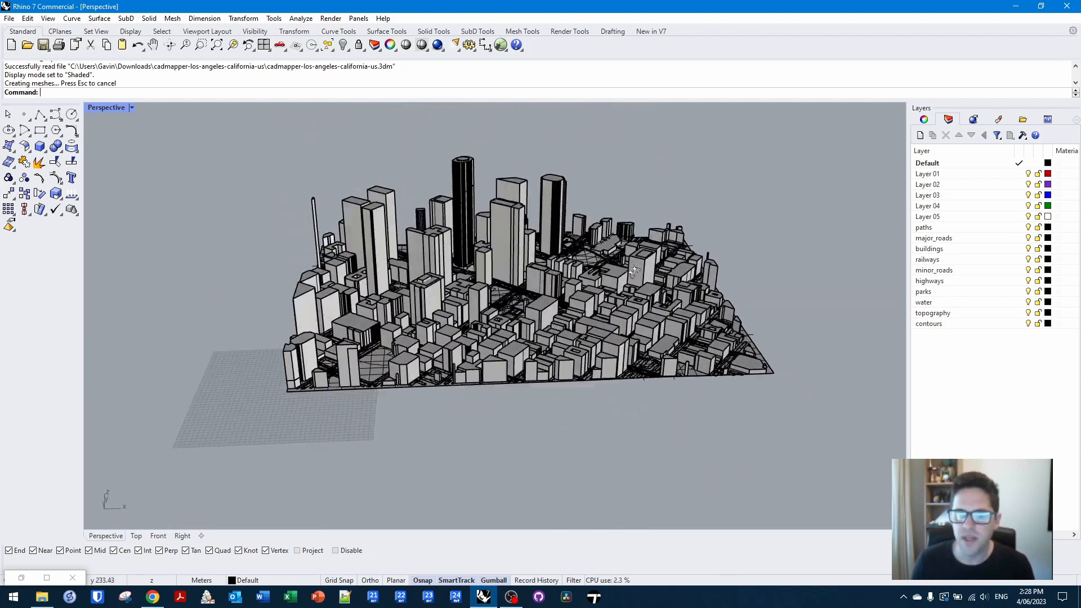
- Select the tall cylindrical tower to check its geometry type, and clear the selection
click(468, 165)
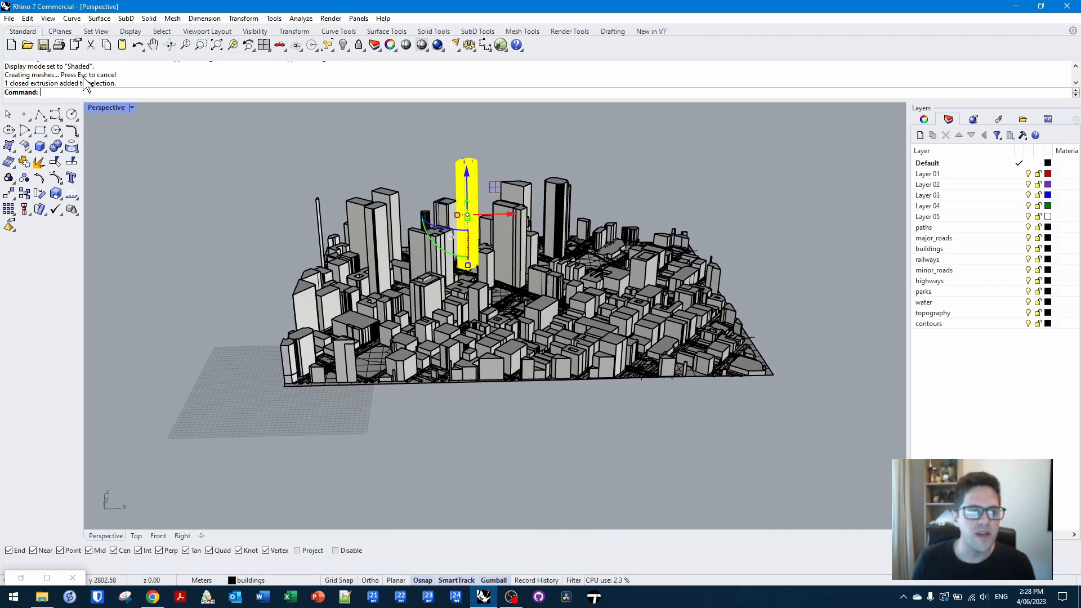
mouse_move(262, 159)
right_down()
mouse_move(275, 184)
mouse_move(271, 163)
right_up()
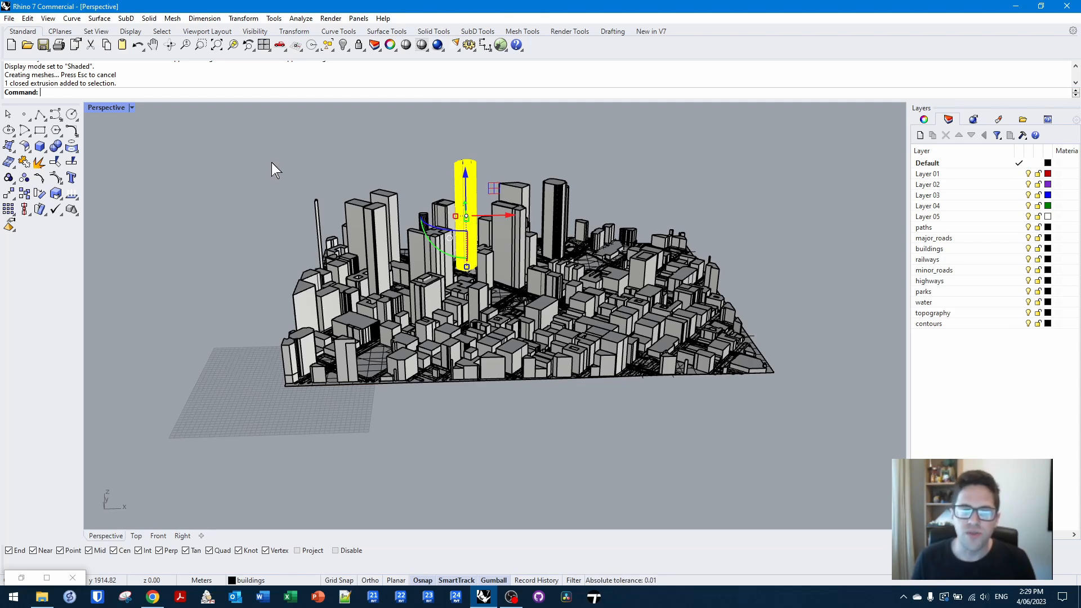
scroll(276, 164, up, 8)
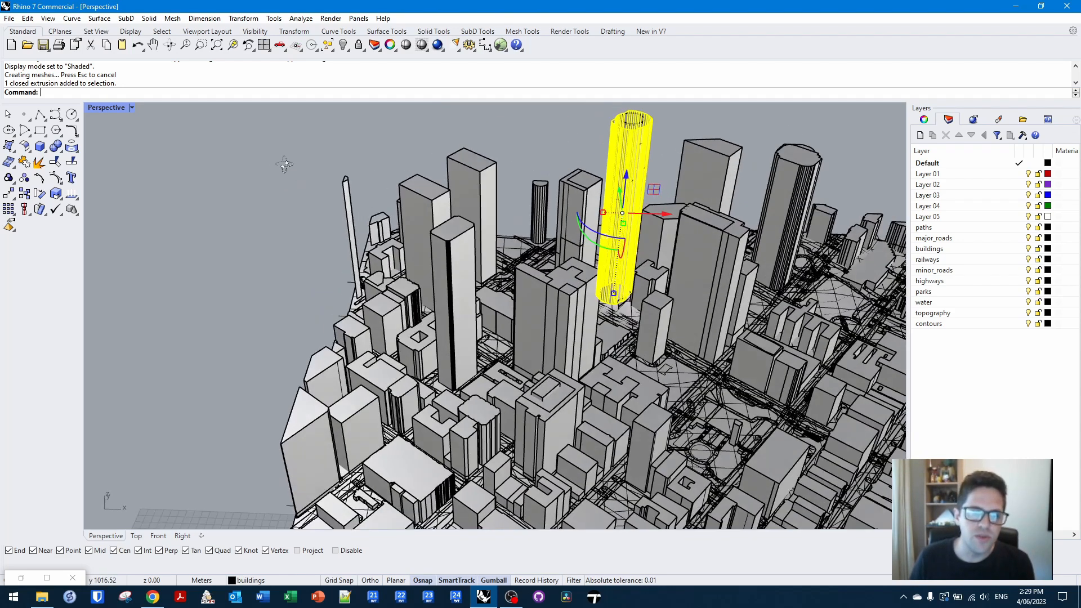
key(Escape)
- Delete the thin spire at the city's edge and the slim cylindrical building standing among the towers
click(355, 185)
key(Delete)
right_drag(318, 146, 390, 183)
scroll(408, 216, up, 6)
click(412, 242)
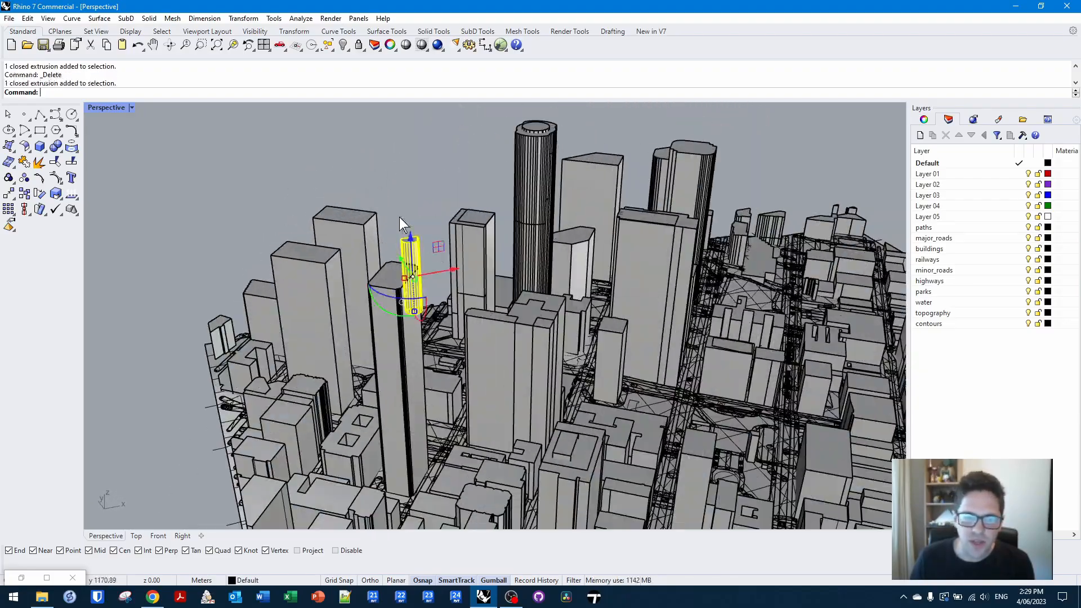
key(Delete)
- Delete one stray building near the far corner of the city model
scroll(477, 219, down, 4)
scroll(478, 220, down, 5)
scroll(765, 358, up, 10)
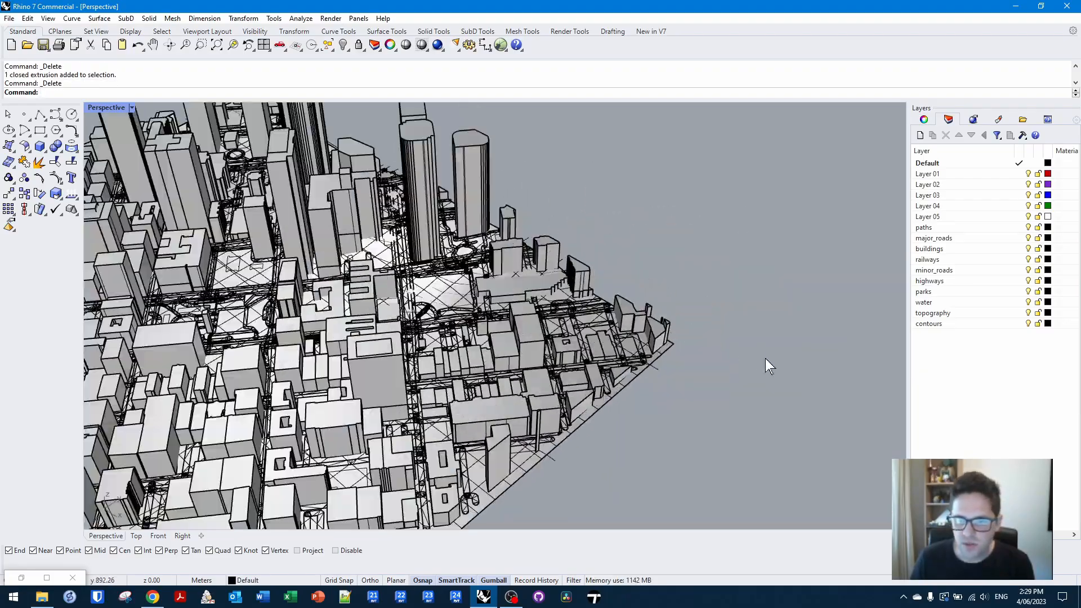
click(598, 297)
key(Delete)
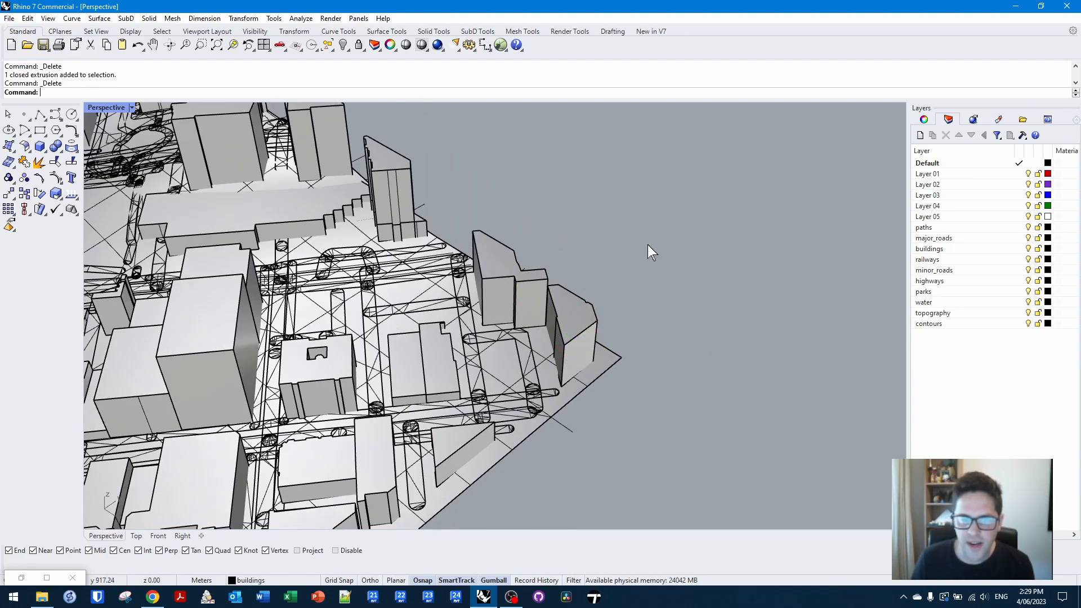
- Delete two more stray buildings along the perimeter of the city model
scroll(619, 243, down, 3)
right_drag(529, 239, 795, 242)
scroll(603, 234, down, 4)
scroll(634, 241, up, 8)
click(624, 248)
key(Delete)
scroll(630, 232, down, 5)
scroll(733, 258, up, 6)
click(729, 250)
key(Delete)
scroll(752, 242, down, 8)
right_drag(663, 251, 569, 277)
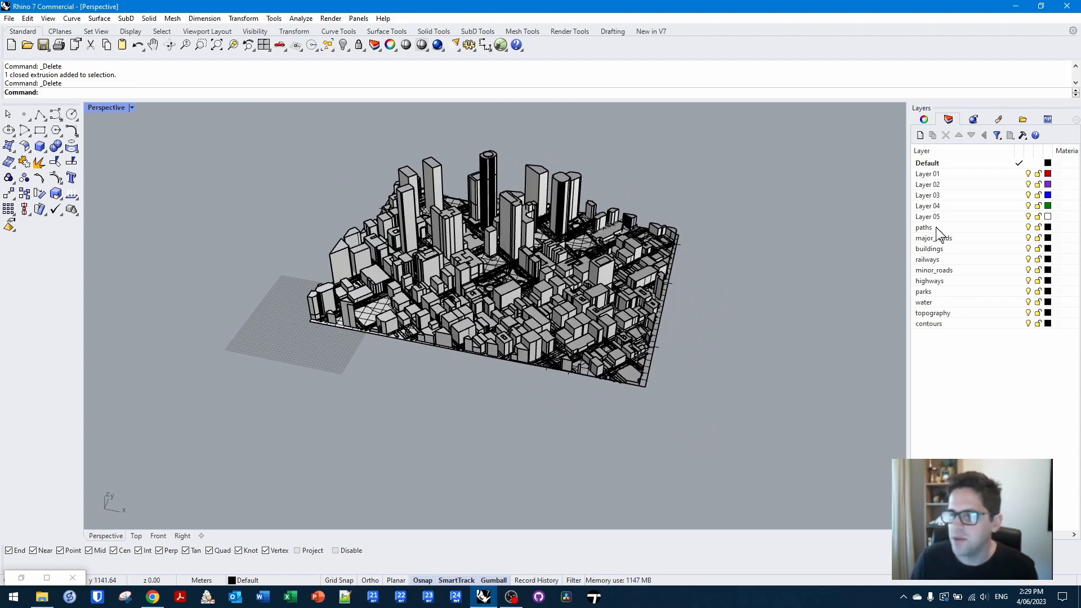
- Create a new layer named Surfaces below the contours layer
double_click(941, 332)
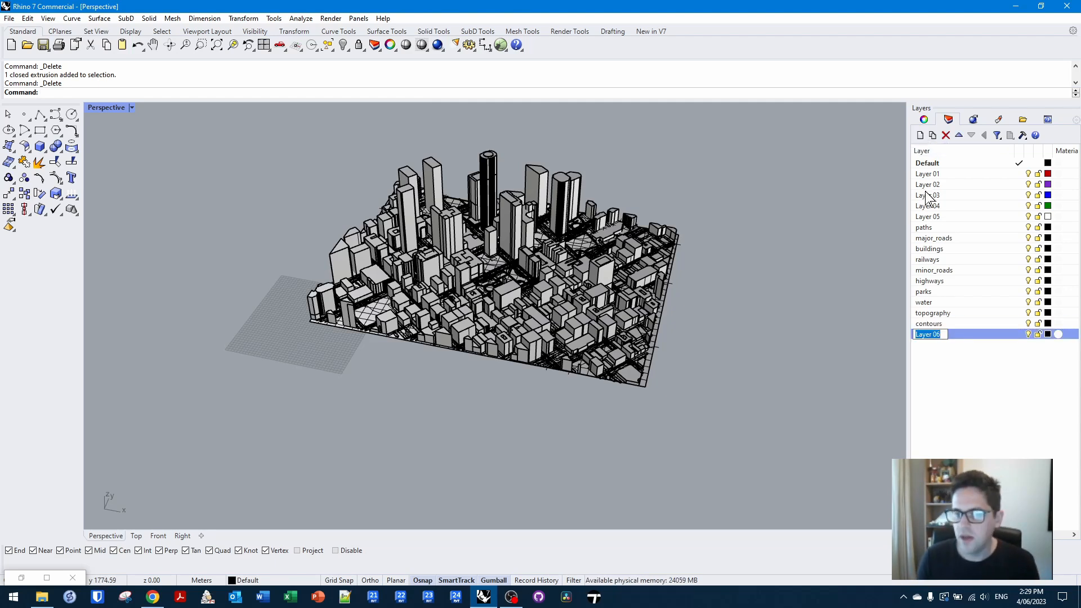
text(Surfa)
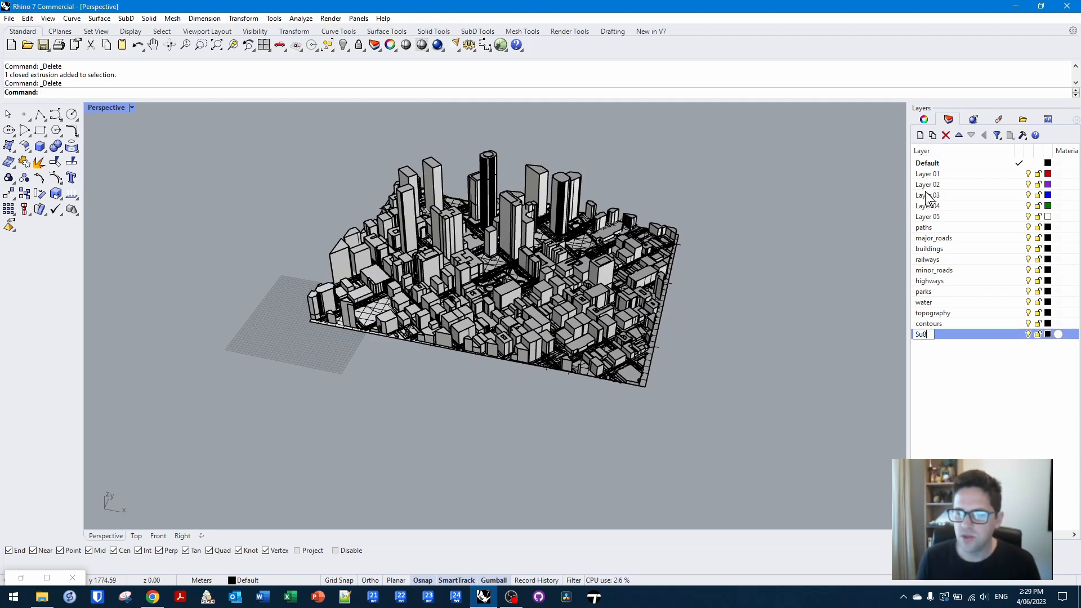
text(ces)
key(Return)
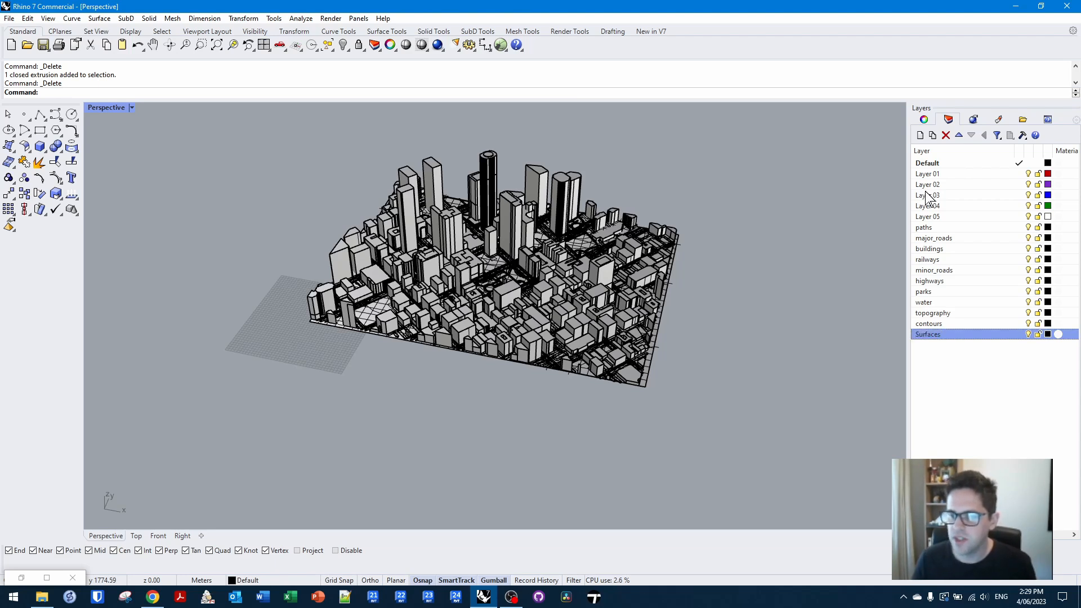
- Nest the paths, major_roads, railways, minor_roads and highways layers under the Surfaces layer
click(947, 228)
ctrl+click(951, 239)
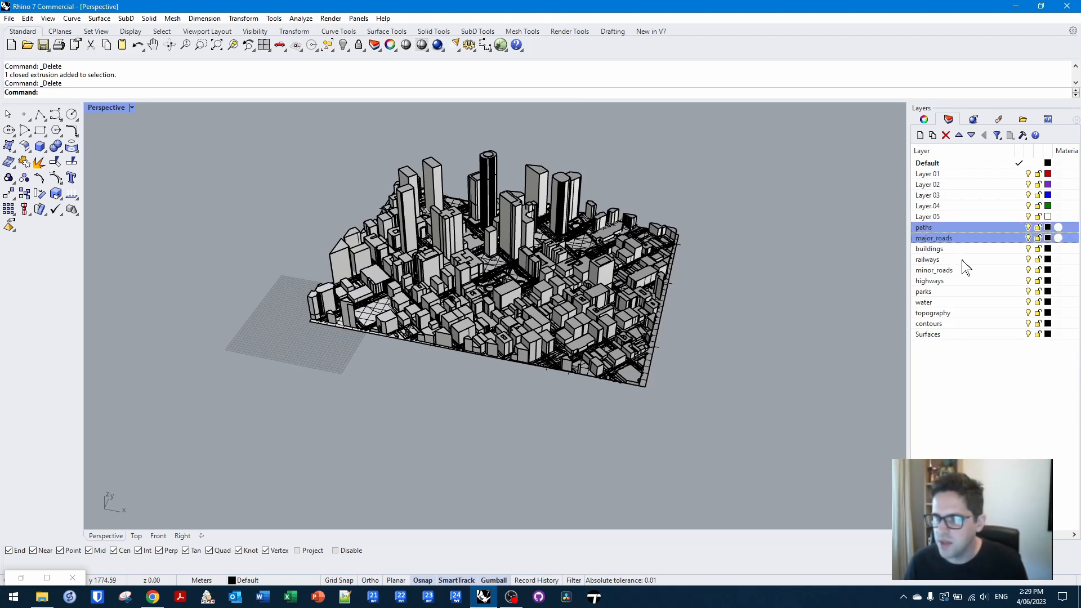
ctrl+click(958, 260)
ctrl+click(951, 272)
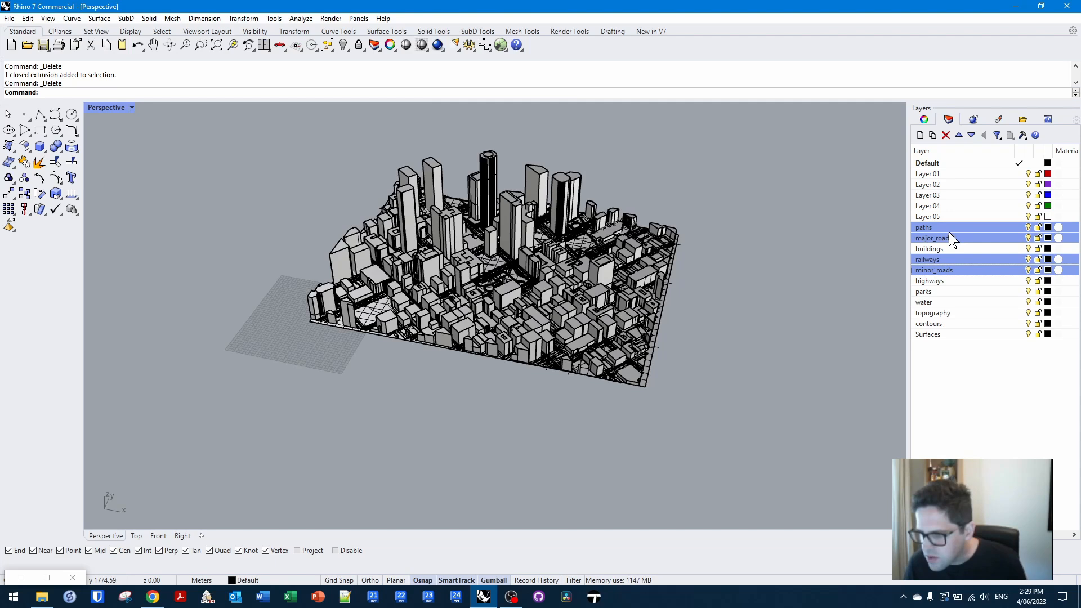
ctrl+click(956, 281)
ctrl+click(967, 324)
drag(966, 332, 966, 335)
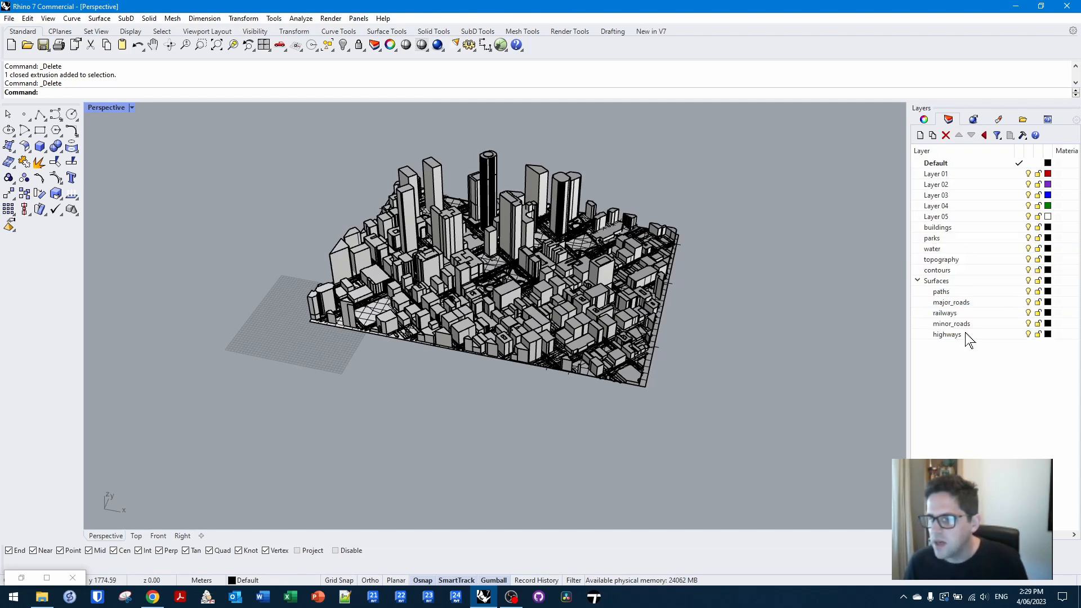
- Move all objects on the five Surfaces sublayers vertically from 0,0,0 to 0,0,0.1
right_click(946, 291)
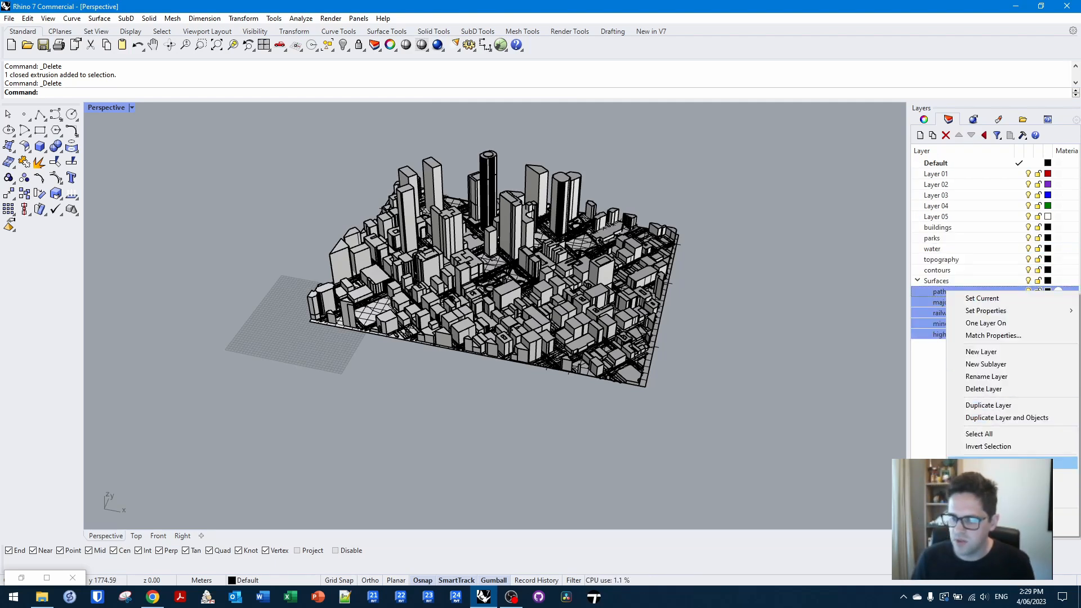
click(974, 475)
text(move)
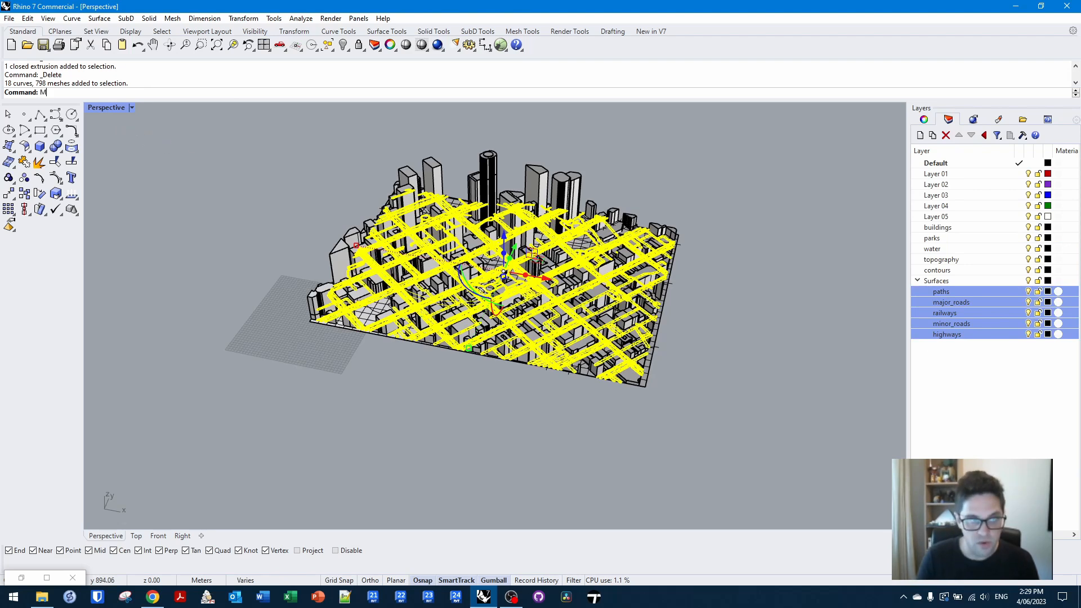
key(Return)
click(109, 92)
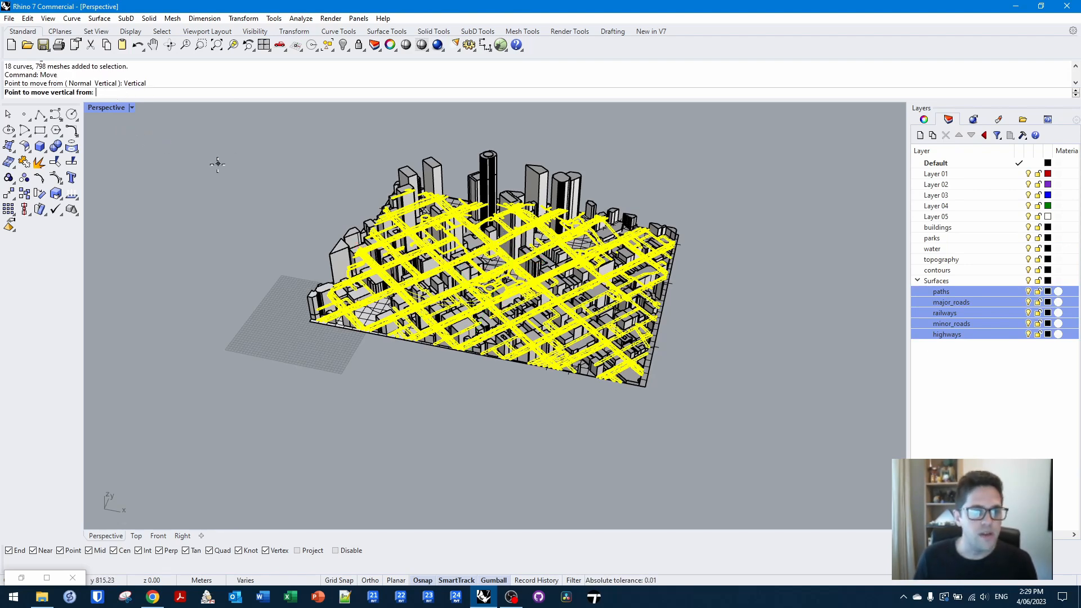
text(0,0,0)
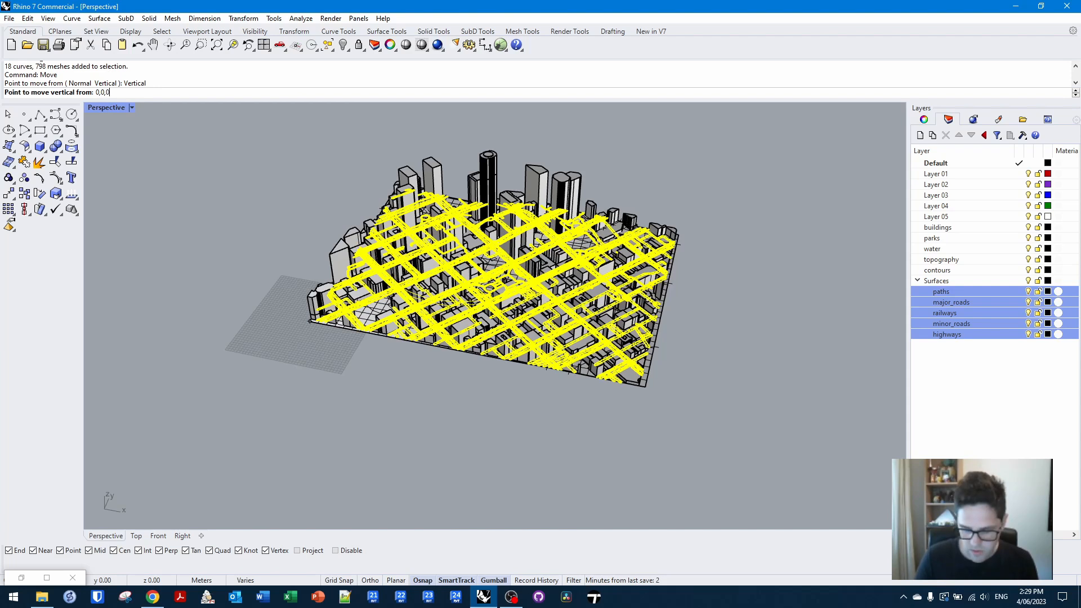
key(Return)
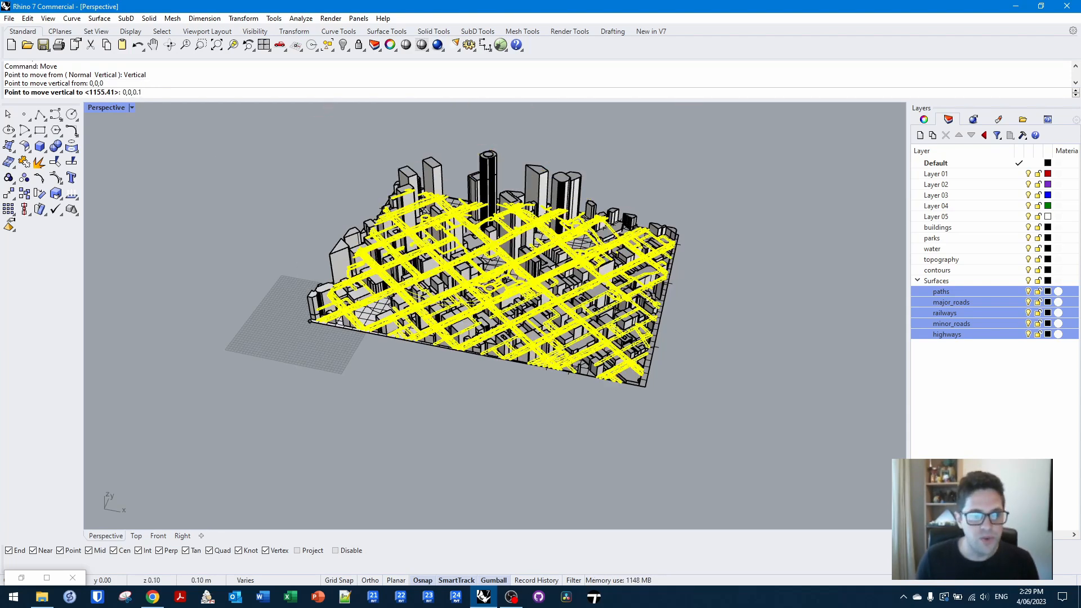
key(Return)
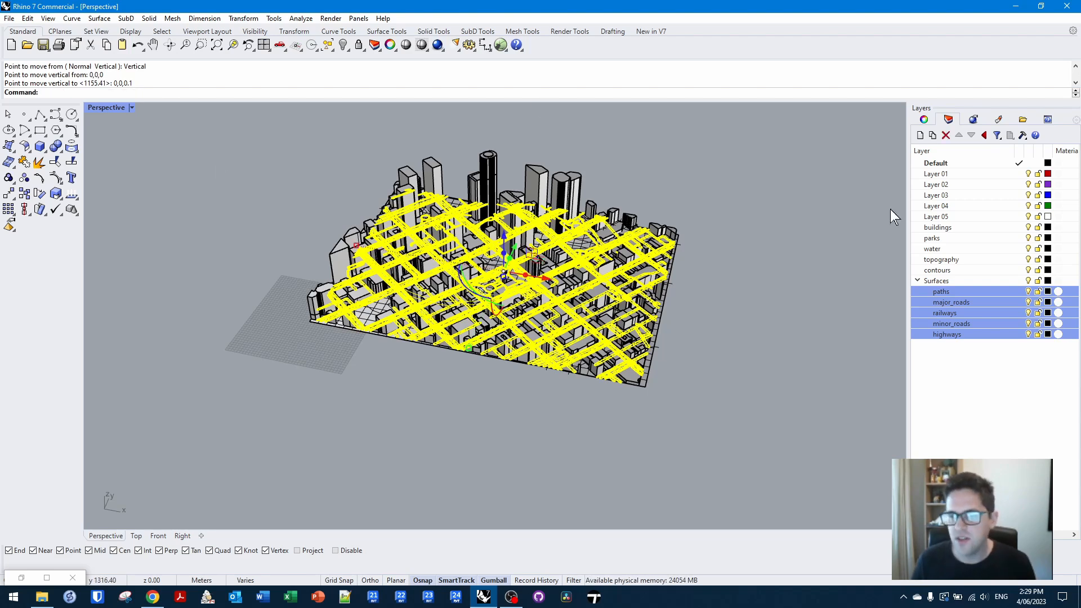
- Set the five Surfaces sublayers' display colour to dark gray and start a new custom layer material named Roads
click(1048, 291)
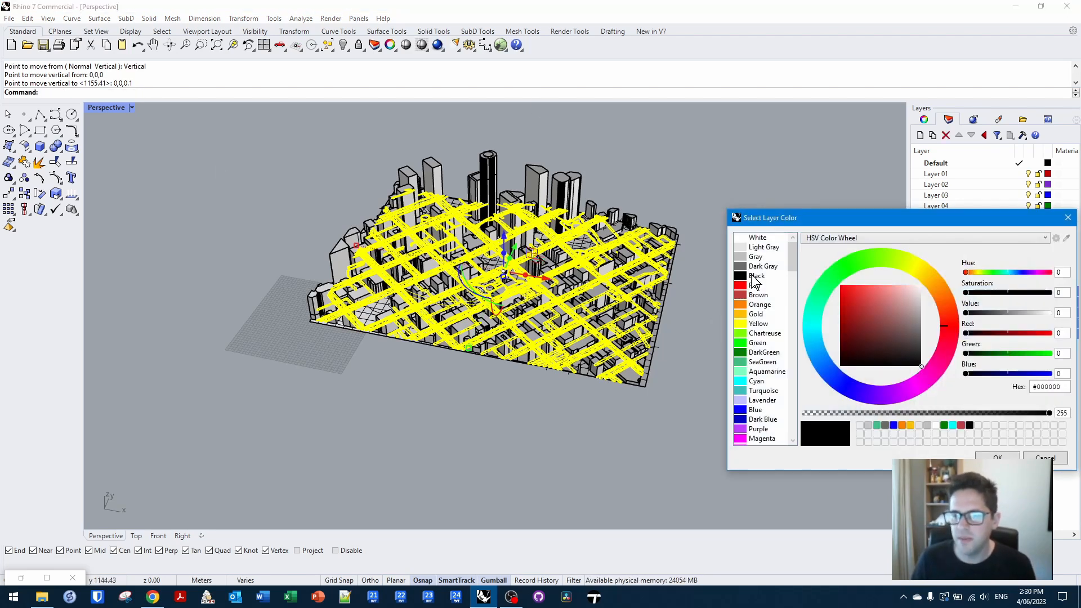
click(997, 456)
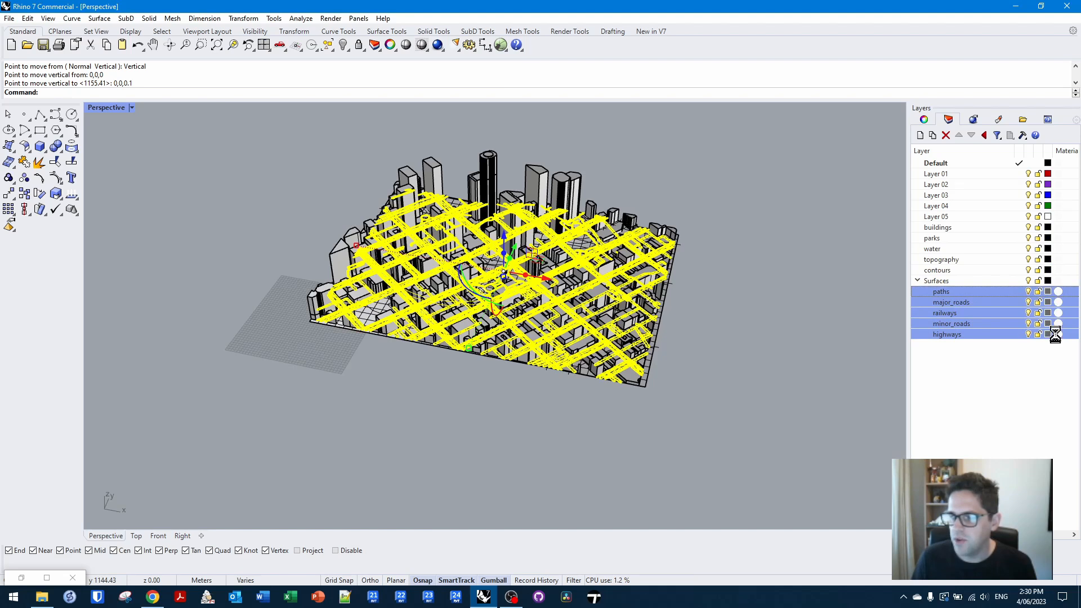
click(507, 140)
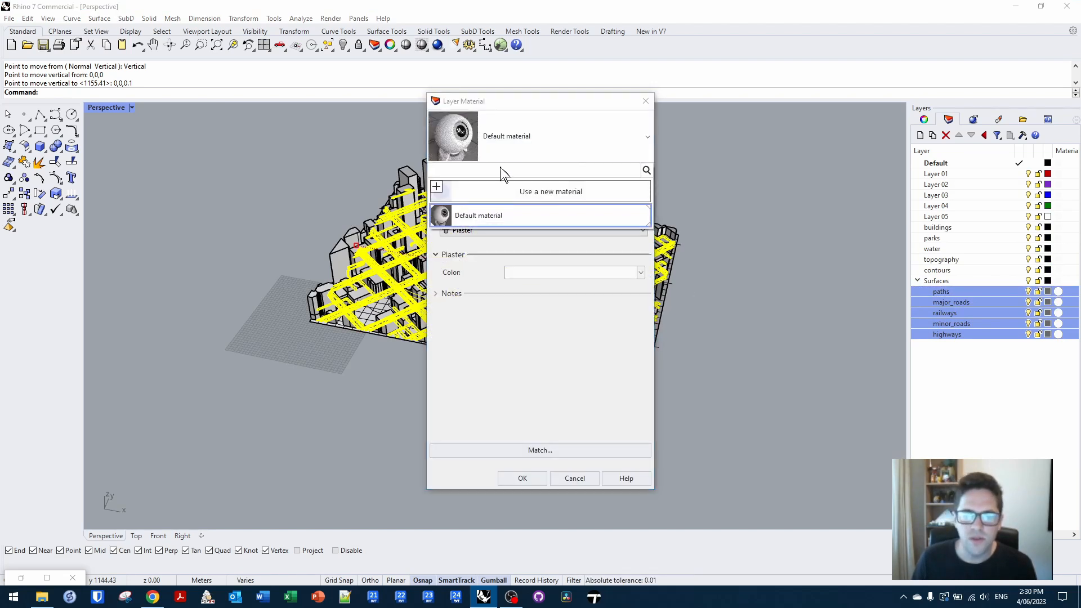
click(437, 191)
click(478, 220)
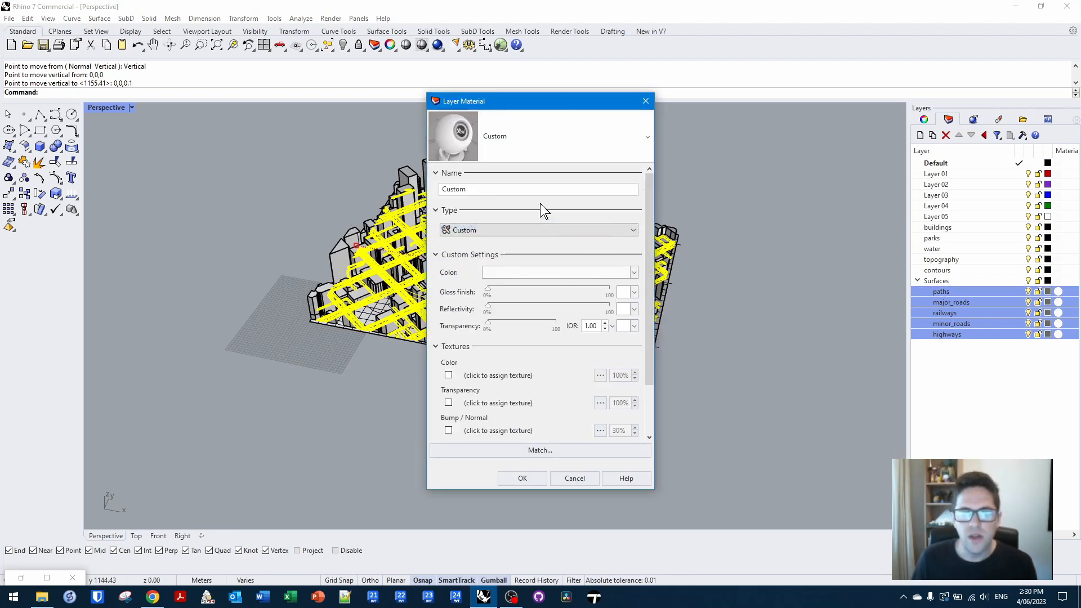
double_click(501, 191)
text(Roads)
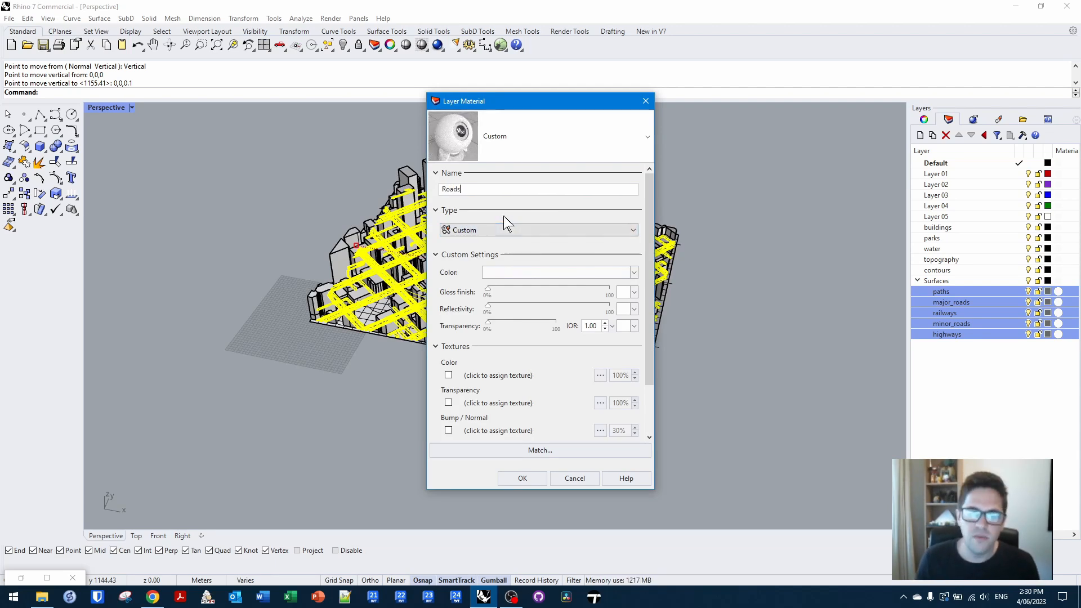
- Set the Roads material's colour to Dark Gray and assign it to the five sublayers
click(633, 272)
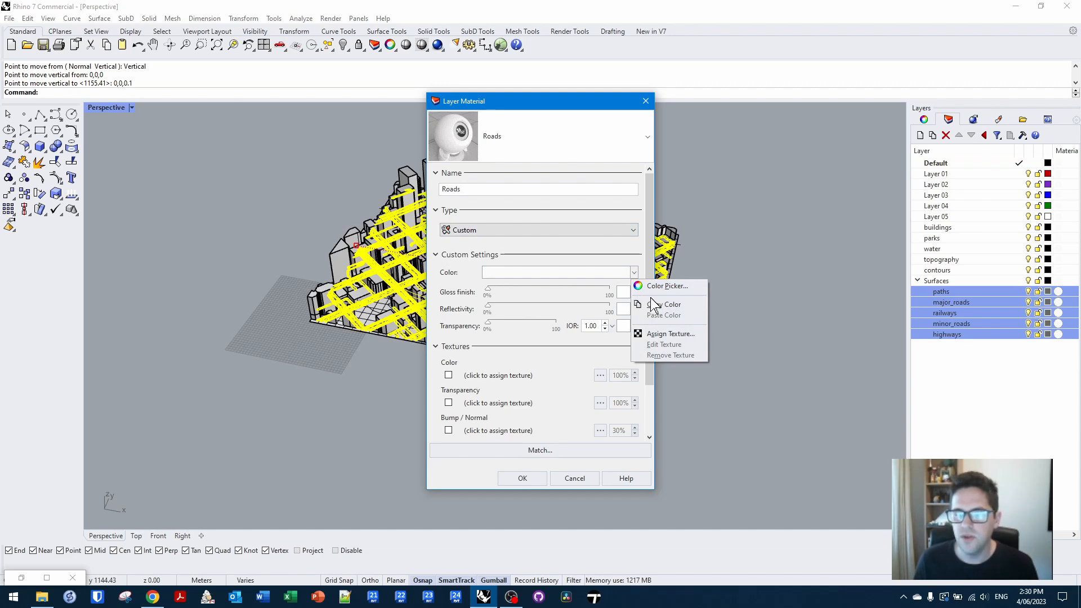
click(666, 286)
click(740, 266)
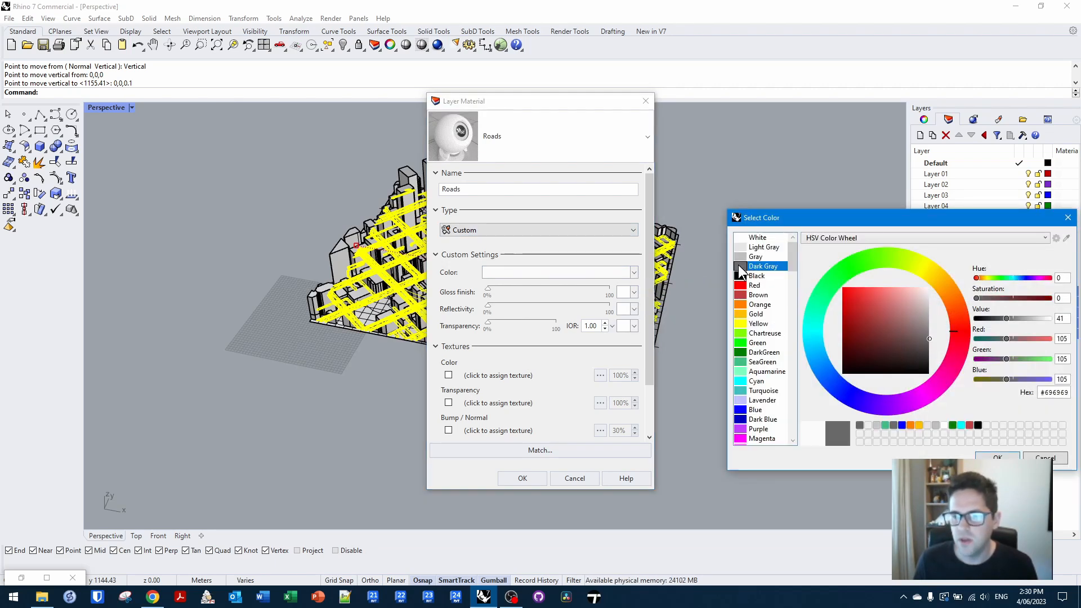
click(997, 458)
click(522, 478)
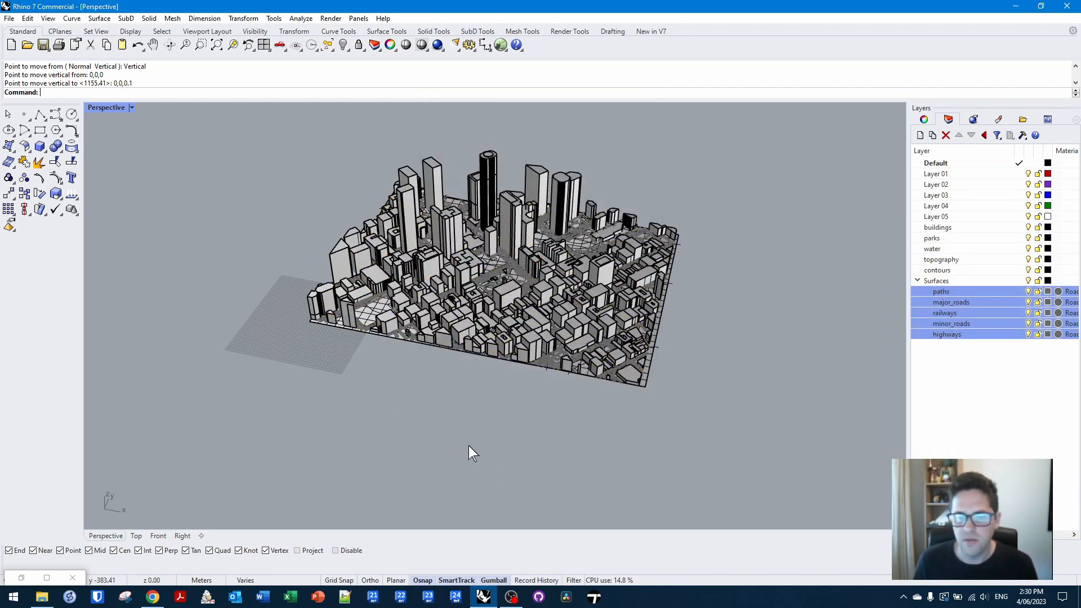
- Examine the dark road surfaces up close in Rendered display mode, and return the viewport to Shaded
click(131, 107)
click(145, 175)
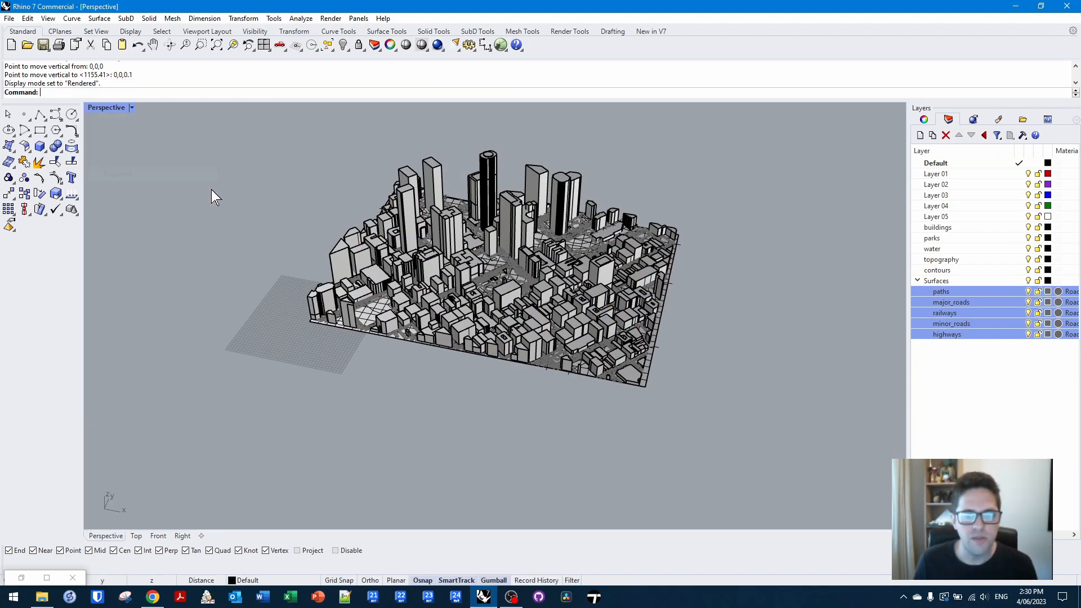
right_drag(252, 197, 267, 234)
scroll(267, 233, up, 5)
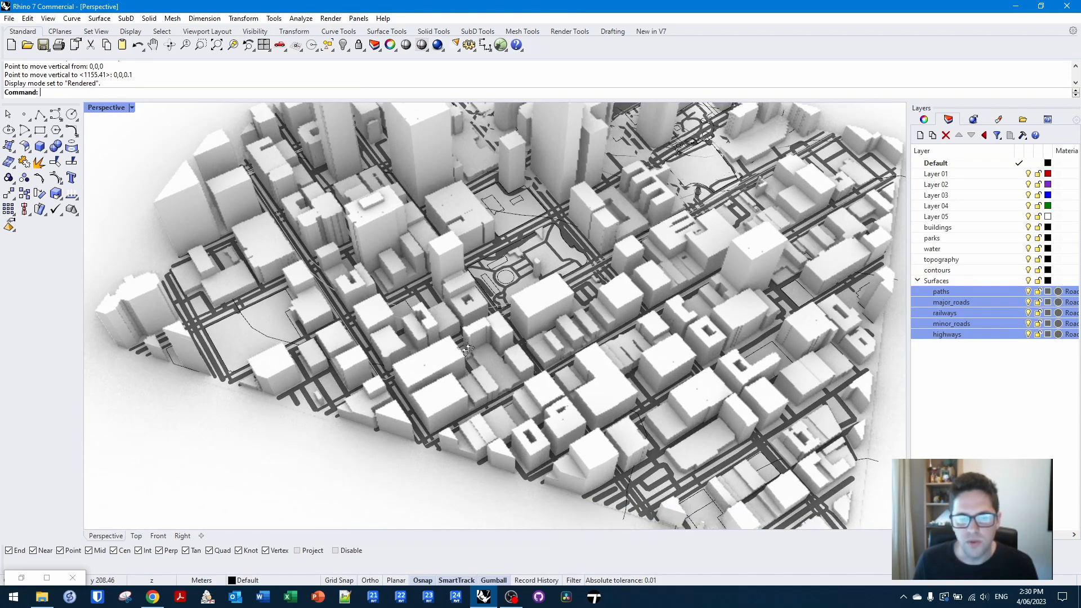
click(132, 107)
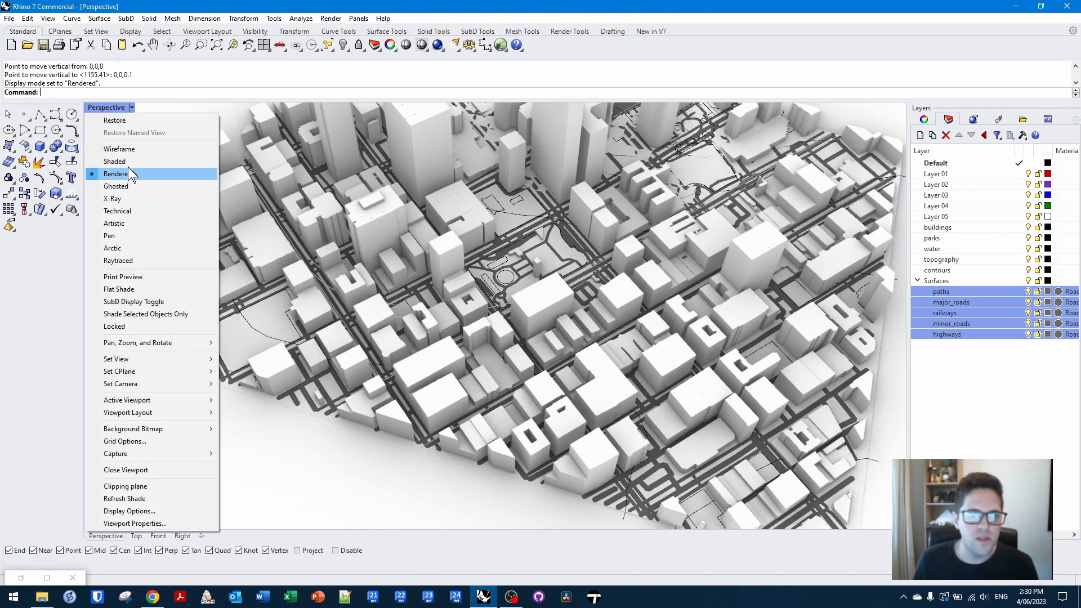
click(128, 162)
scroll(361, 247, down, 5)
right_drag(451, 281, 509, 336)
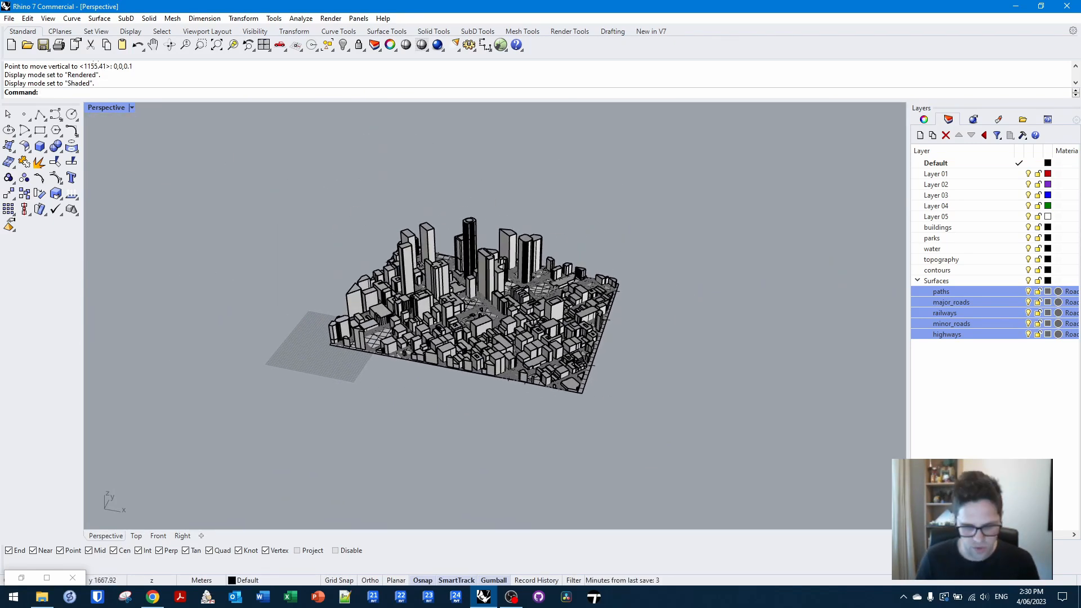
- Restrict the selection filter to curves and delete every curve in the city model, then close the filter
text(ectionFilt)
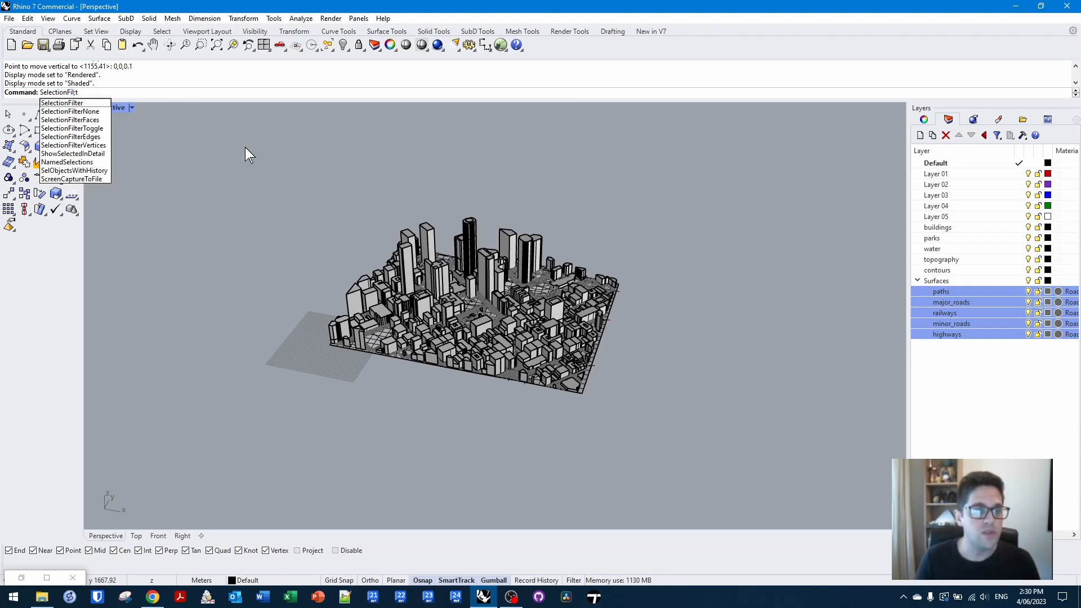
text(er)
key(Return)
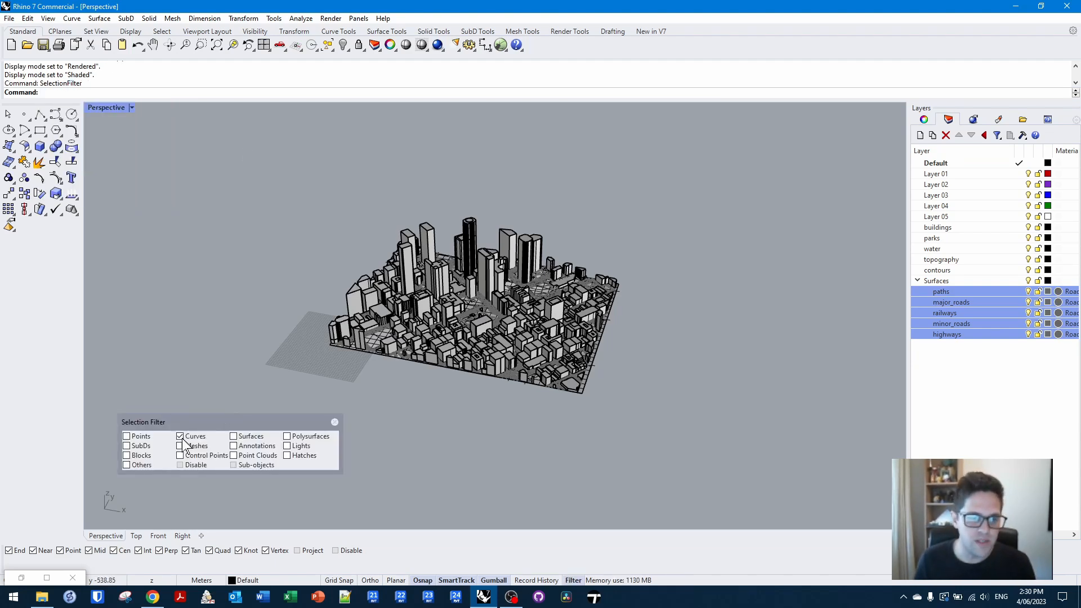
scroll(606, 271, down, 4)
drag(717, 412, 403, 217)
mouse_move(577, 248)
right_down()
mouse_move(586, 255)
mouse_move(577, 249)
right_up()
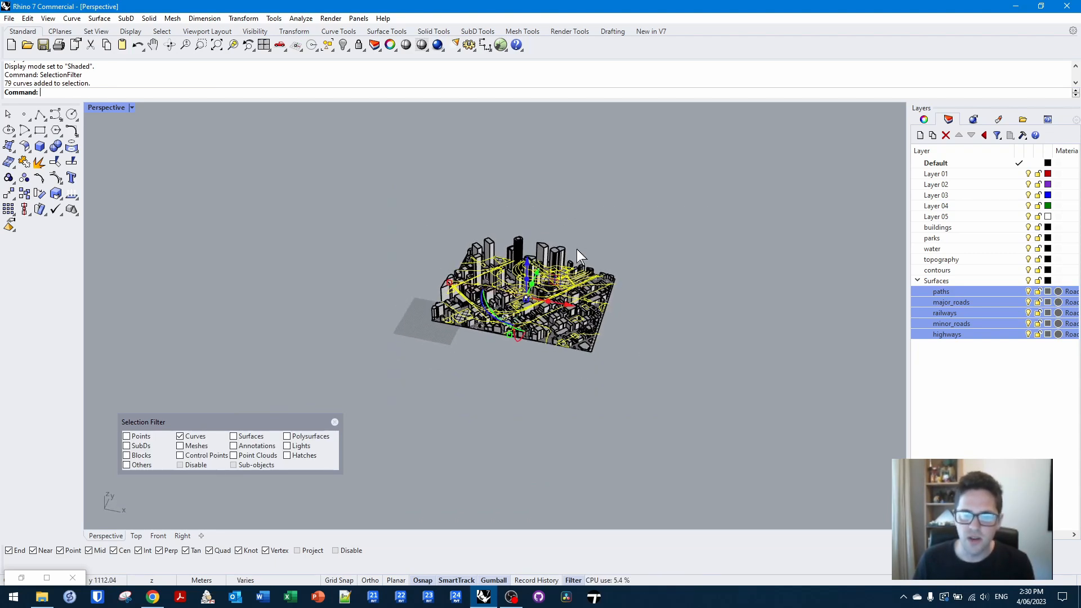
key(Delete)
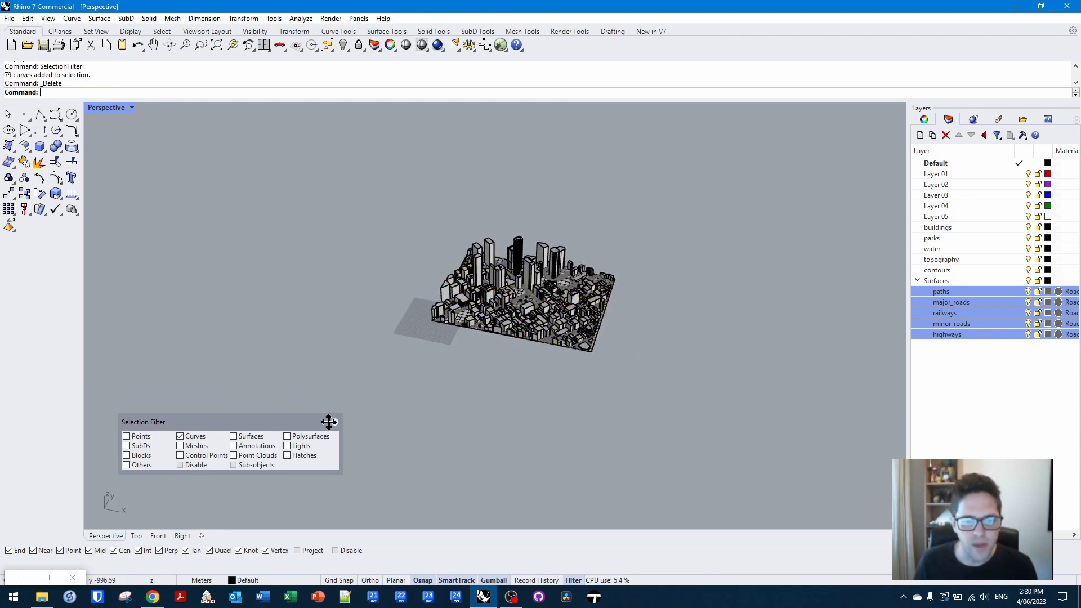
click(334, 422)
right_click(538, 285)
scroll(547, 286, up, 4)
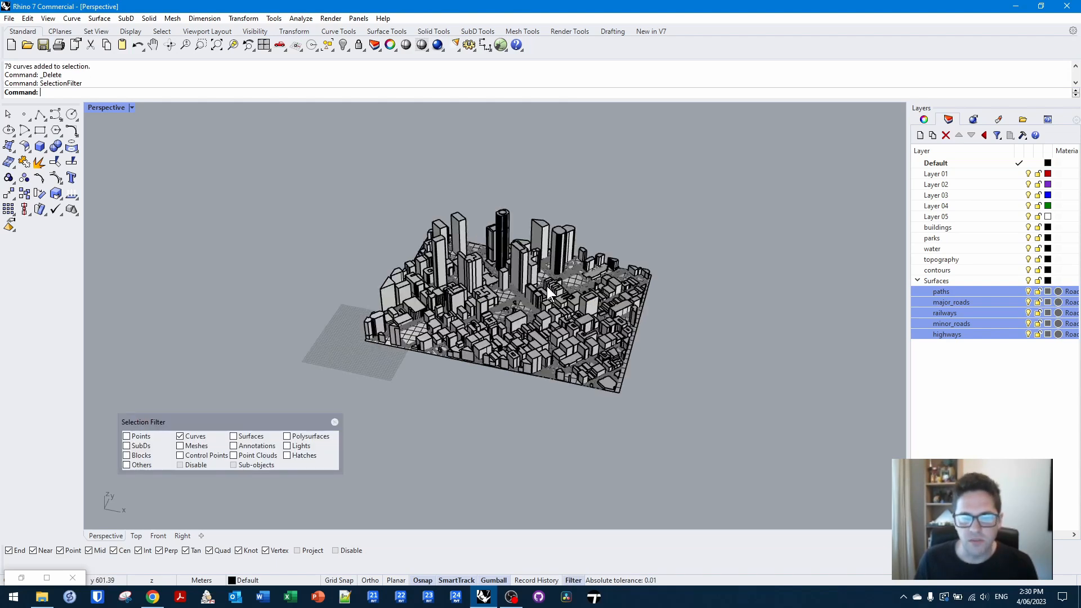
click(335, 421)
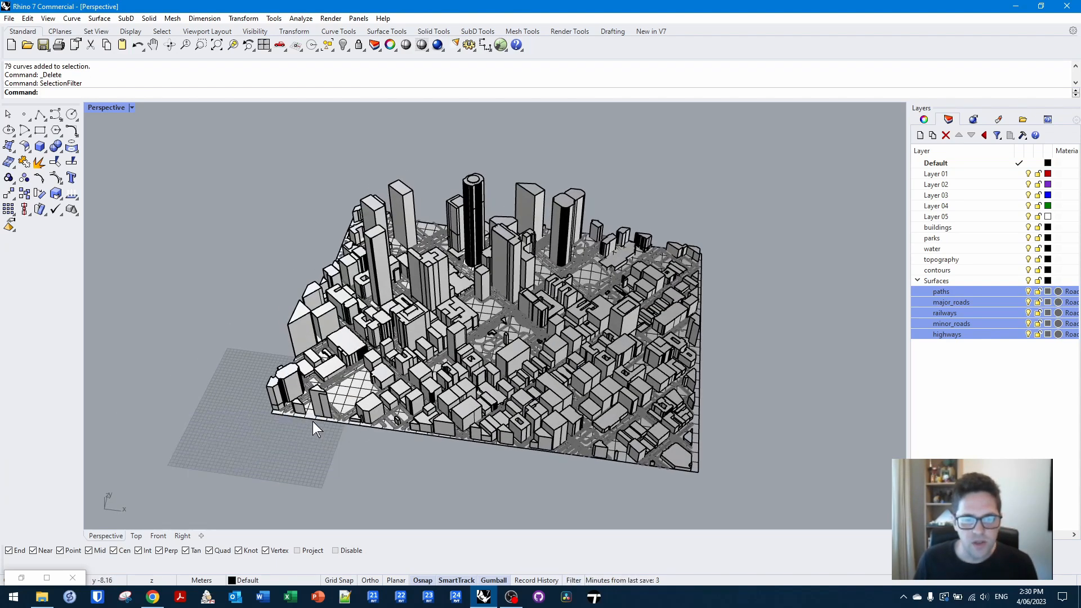
- Convert the topography mesh under the buildings into a NURBS polysurface with MeshToNURB
scroll(310, 420, up, 5)
click(306, 416)
scroll(361, 421, down, 5)
right_drag(365, 423, 417, 415)
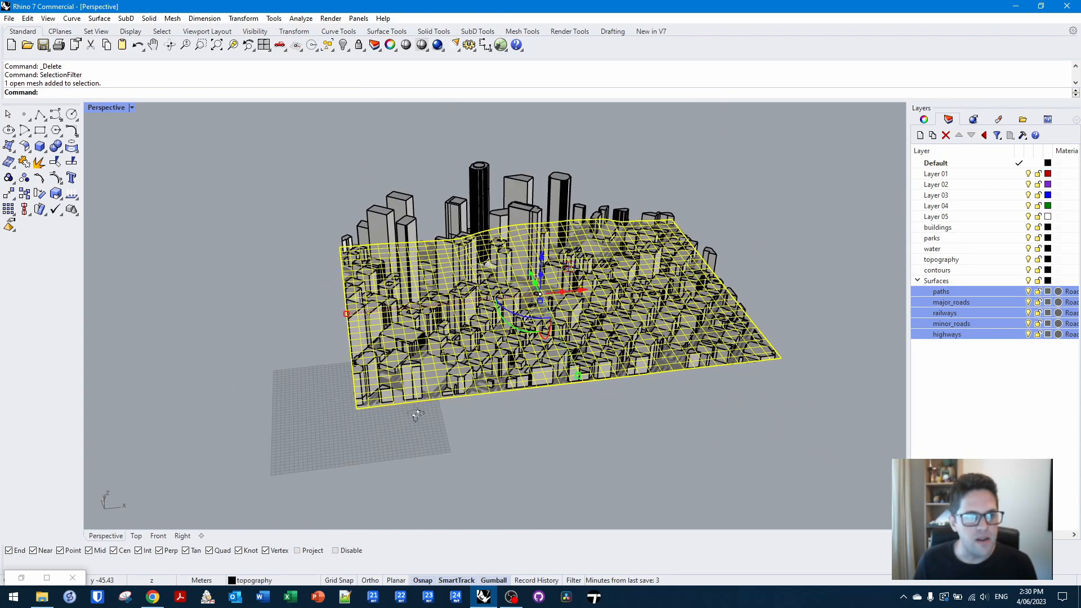
right_drag(355, 321, 522, 313)
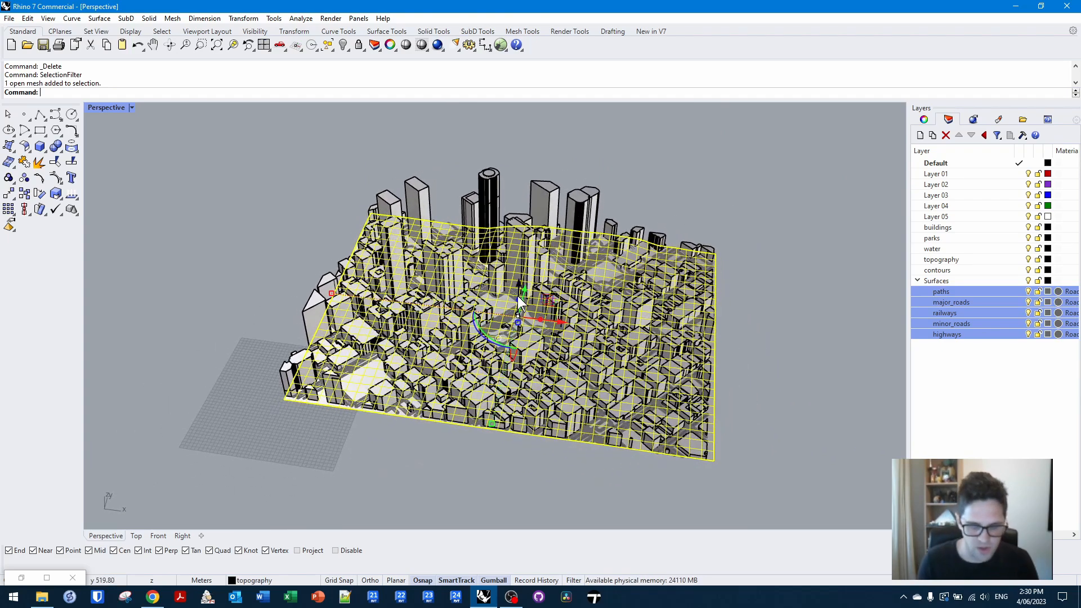
text(MeshToNURB)
key(Return)
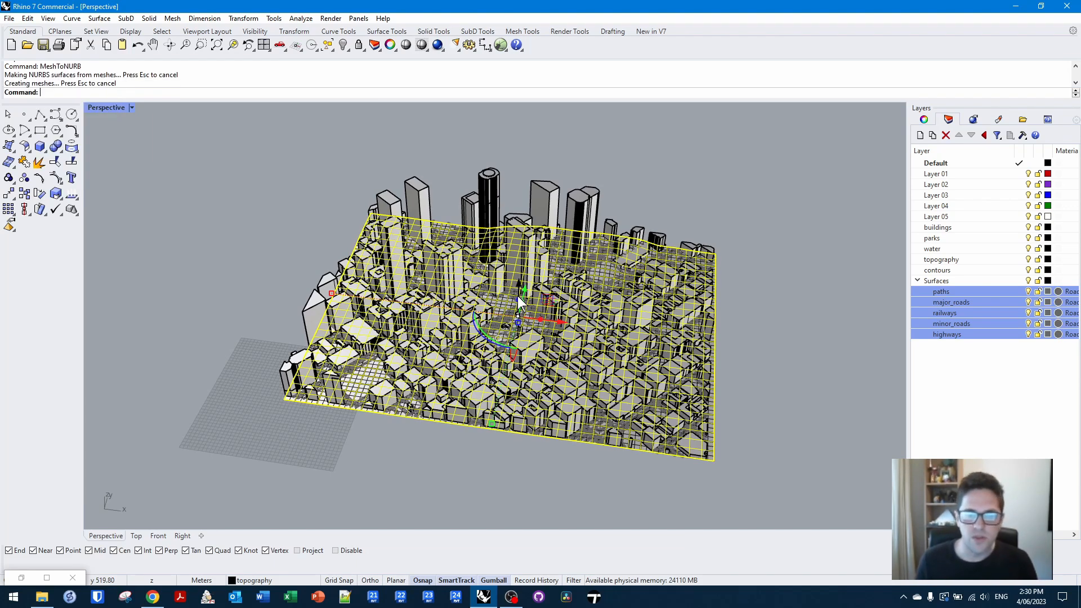
- Delete the original topography mesh and select the converted polysurface to check it
scroll(718, 455, up, 5)
click(719, 455)
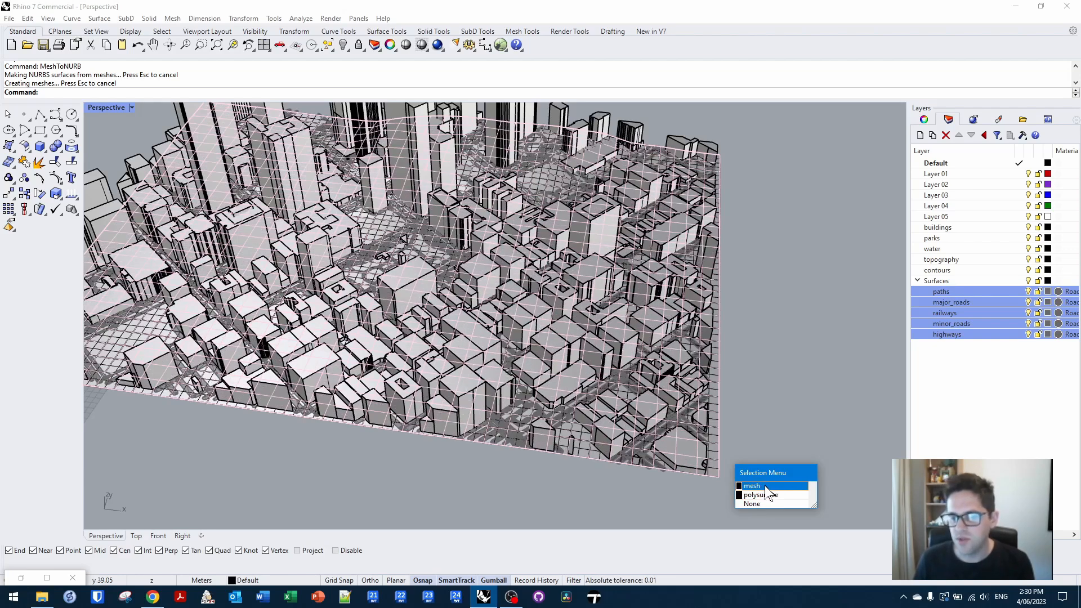
click(767, 486)
key(Delete)
click(719, 418)
scroll(760, 412, down, 5)
right_drag(765, 413, 743, 437)
click(745, 398)
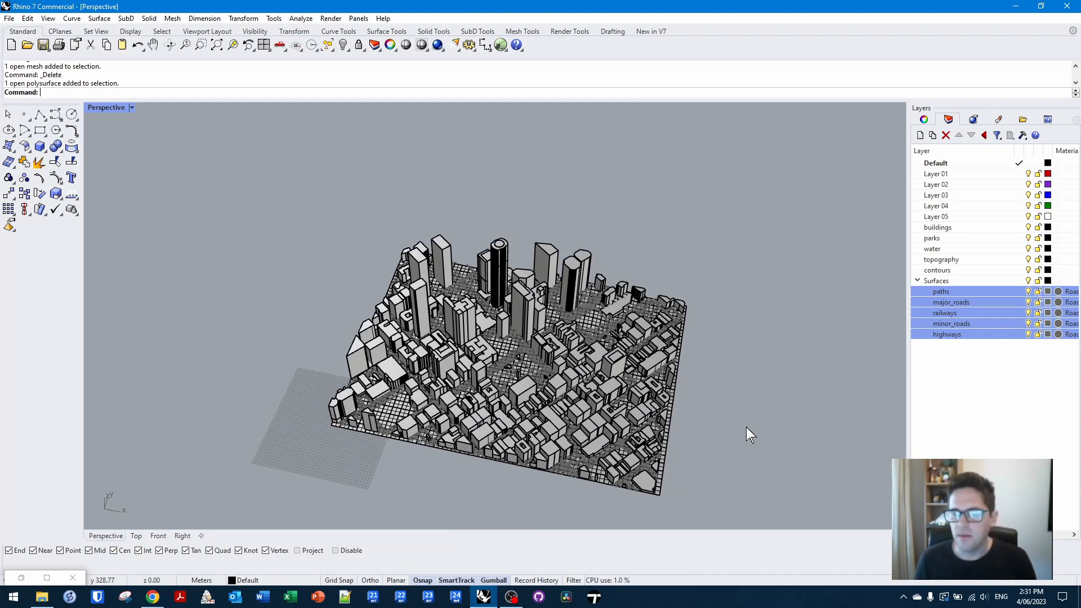
- Undo the deletion of the topography mesh and check which overlapping terrain objects can be selected at the model's edge
key(ctrl+z)
click(671, 417)
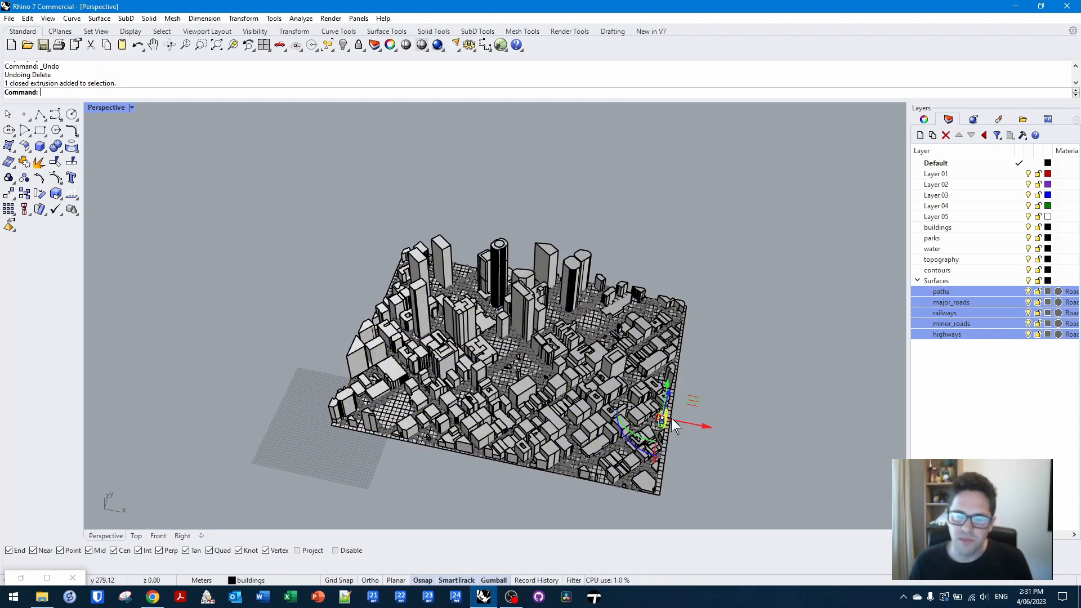
click(673, 437)
click(718, 484)
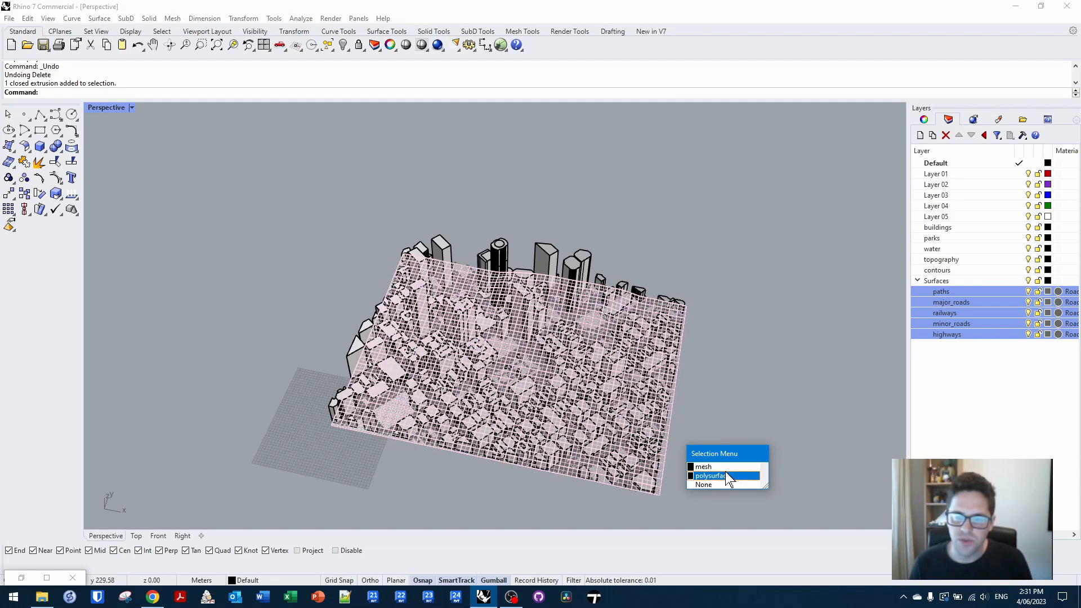
- Collapse the Surfaces layer group and lock it
click(918, 280)
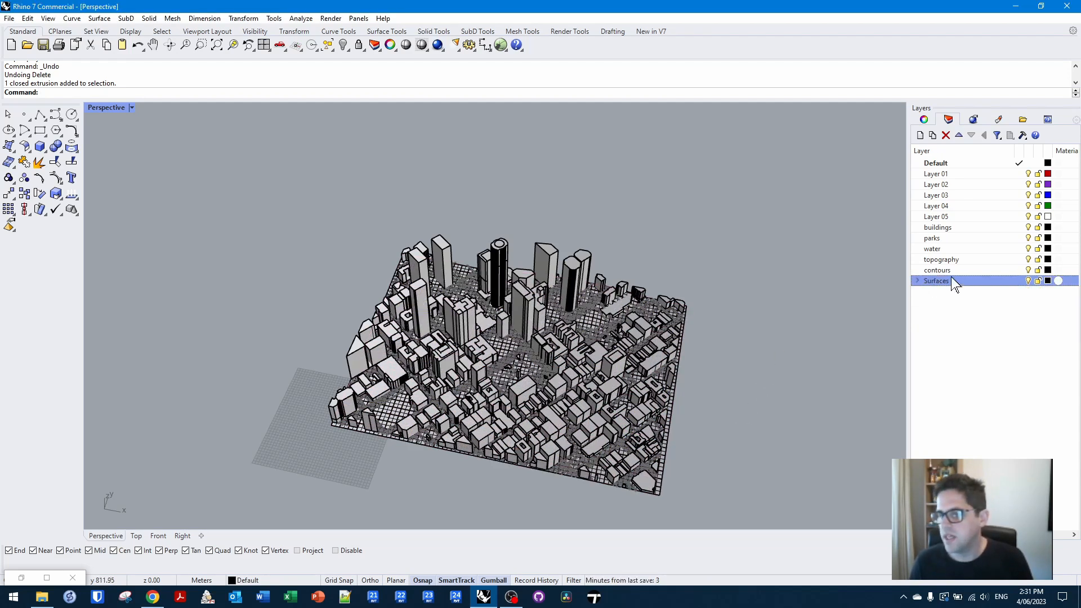
click(1038, 281)
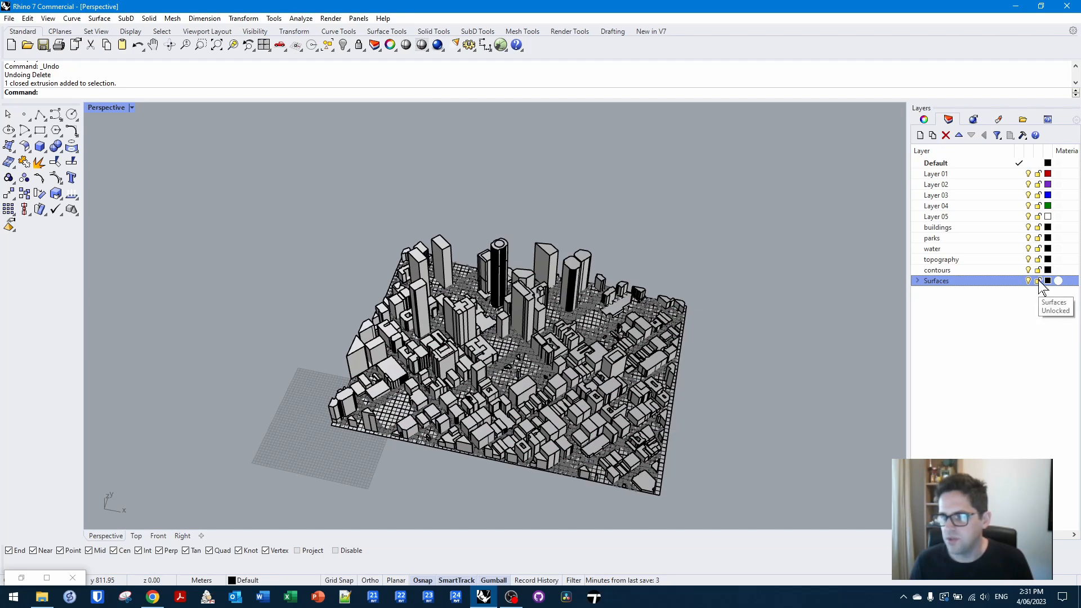
scroll(522, 366, up, 5)
right_drag(531, 403, 529, 366)
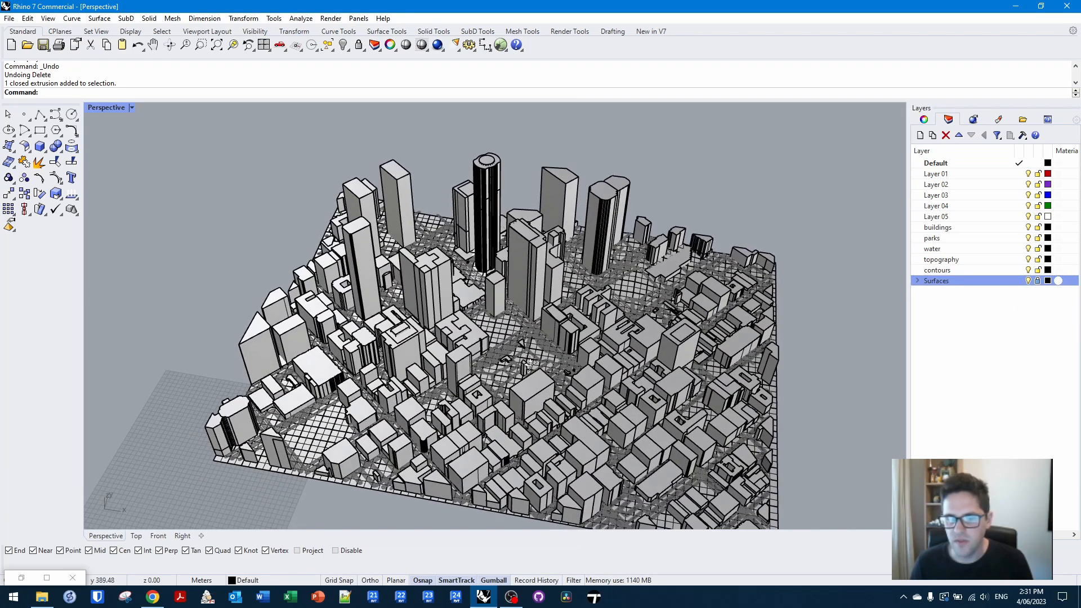
- Select the objects on the parks layer to inspect them, and delete the parks layer with its contents
click(980, 239)
right_click(980, 239)
click(961, 412)
right_drag(799, 366, 605, 351)
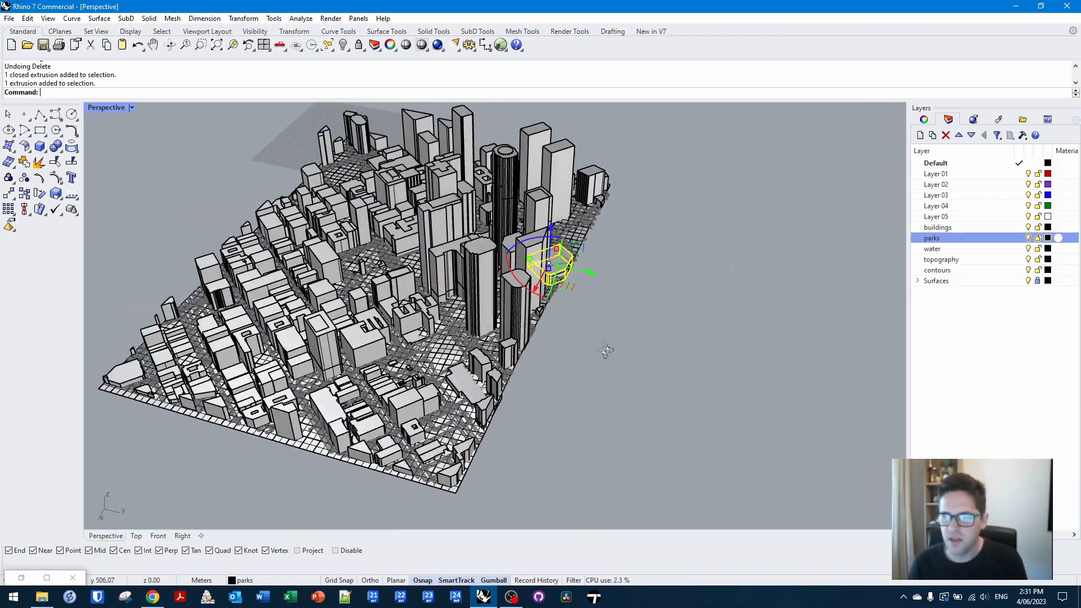
click(955, 237)
key(Delete)
key(Return)
- Check the water layer for objects and delete the layer
right_click(930, 243)
click(957, 239)
right_click(957, 240)
click(988, 415)
right_drag(788, 349, 828, 299)
right_click(942, 240)
click(1007, 339)
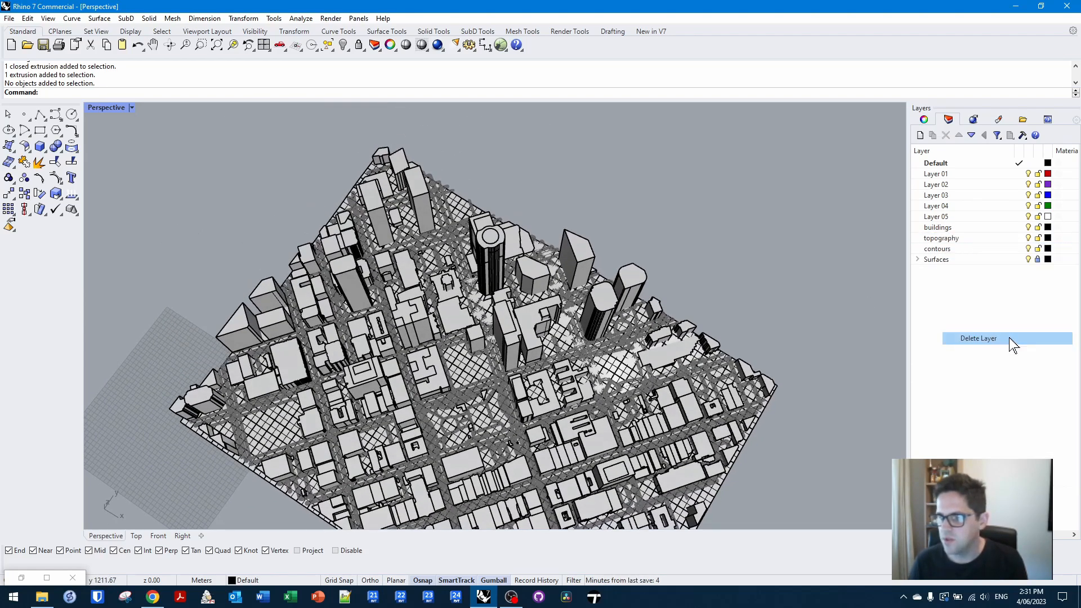
- Check the objects on the topography and contours layers and delete the contours layer
right_click(983, 249)
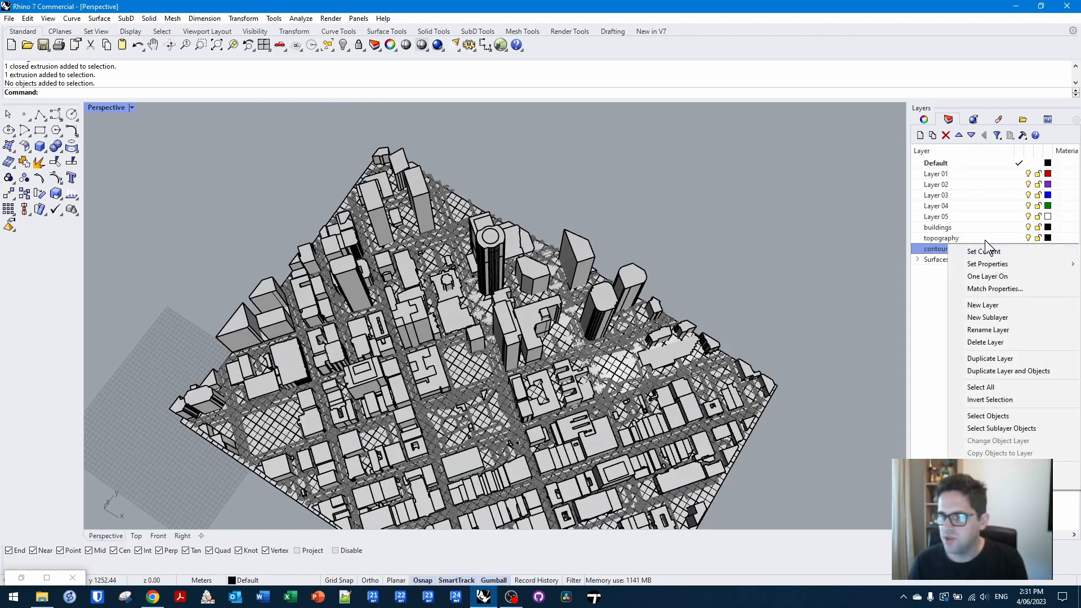
right_click(984, 240)
click(988, 411)
click(788, 318)
click(937, 248)
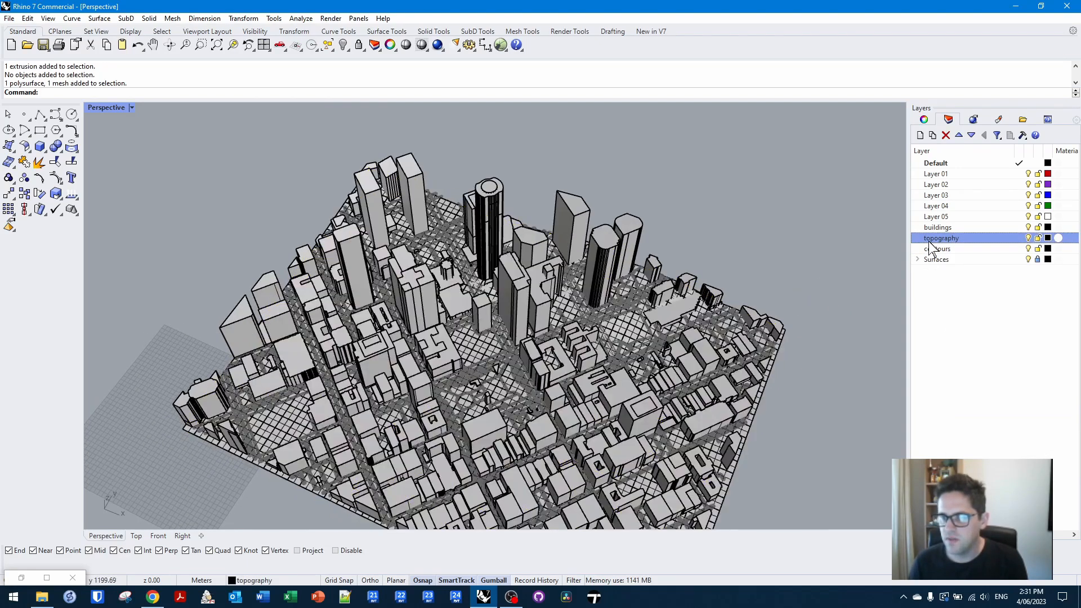
right_click(937, 248)
click(986, 426)
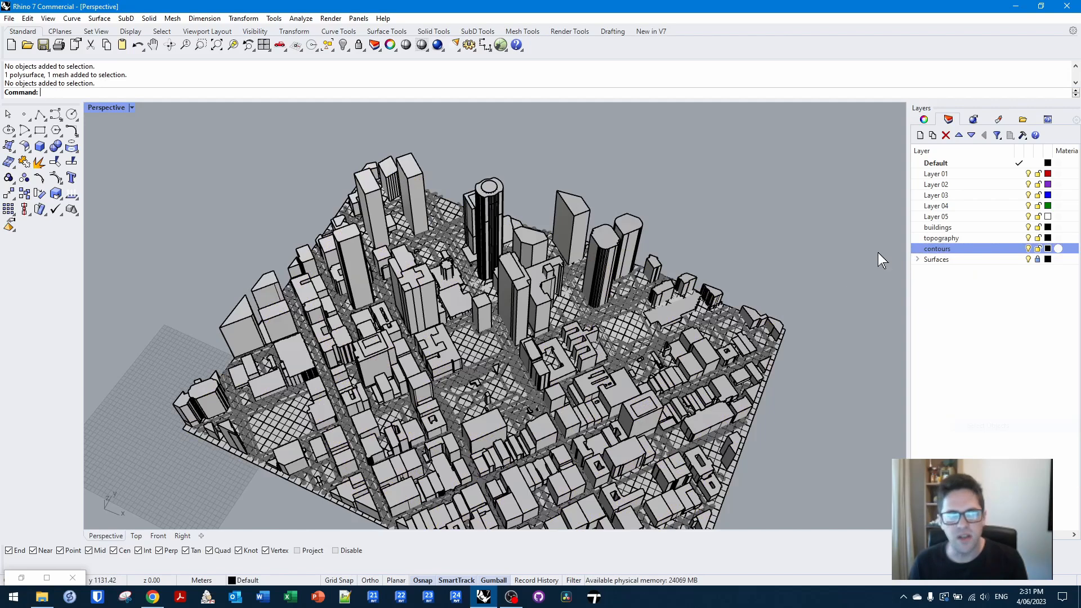
right_click(949, 249)
click(992, 347)
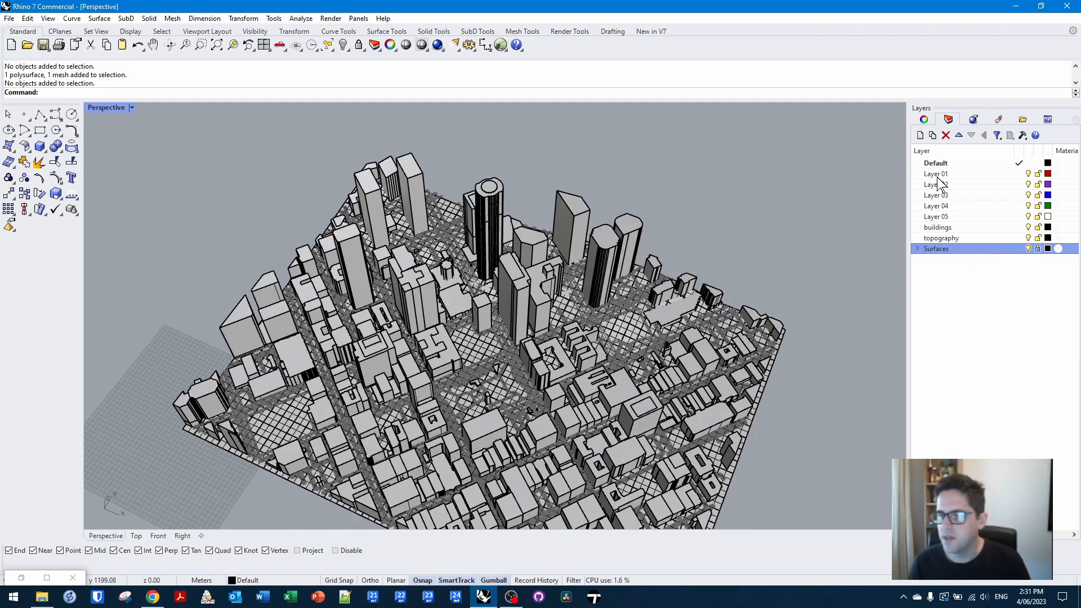
- Delete the default layers Layer 01 through Layer 05
click(935, 173)
shift+click(946, 217)
right_click(946, 217)
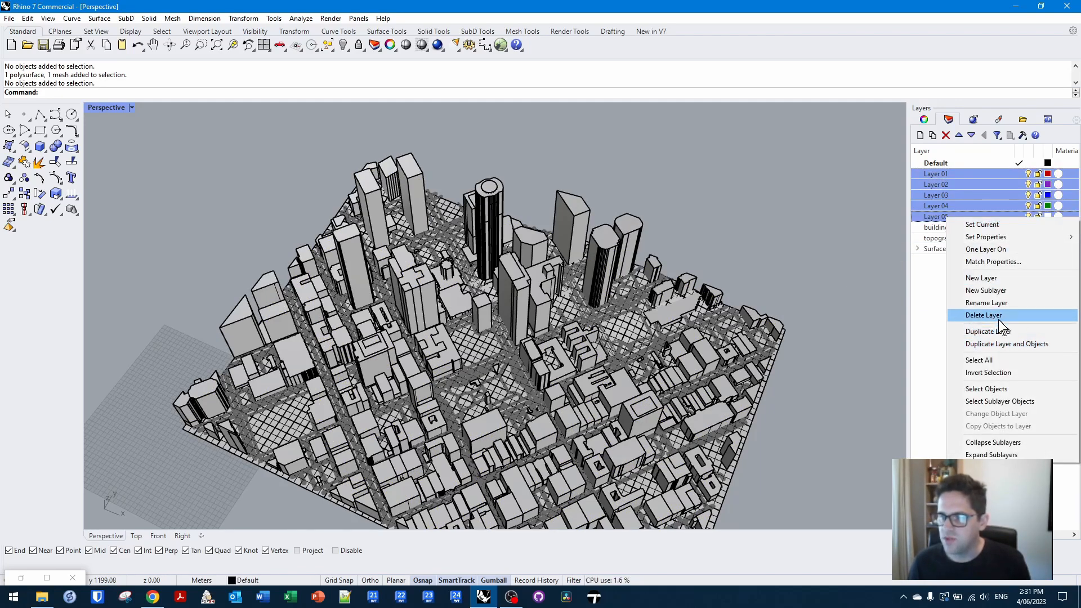
click(991, 315)
scroll(766, 250, down, 4)
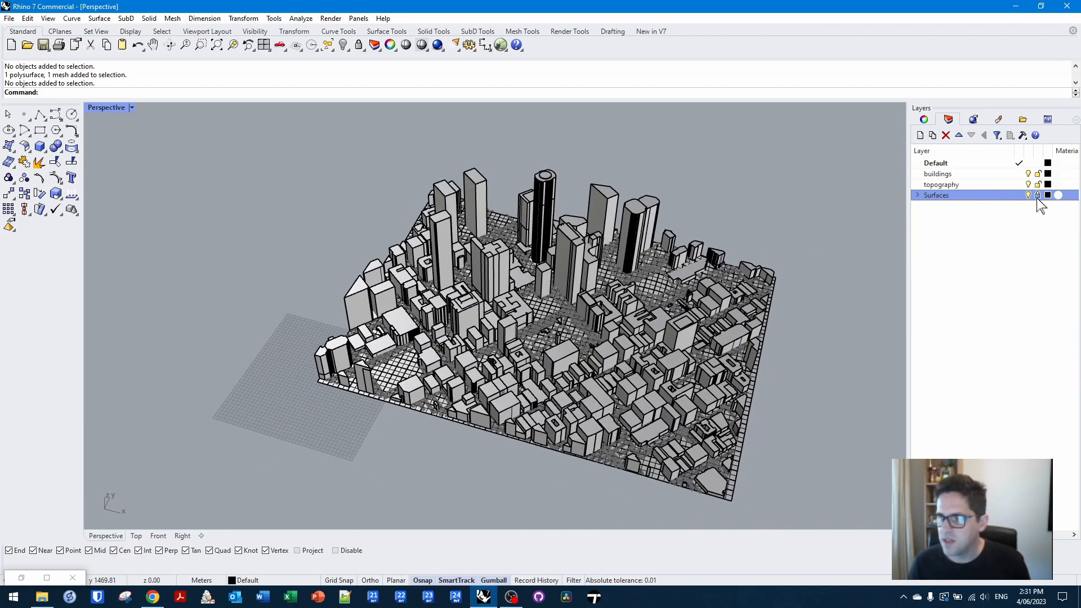
- Set the topography layer's colour to SeaGreen
click(960, 185)
click(1048, 184)
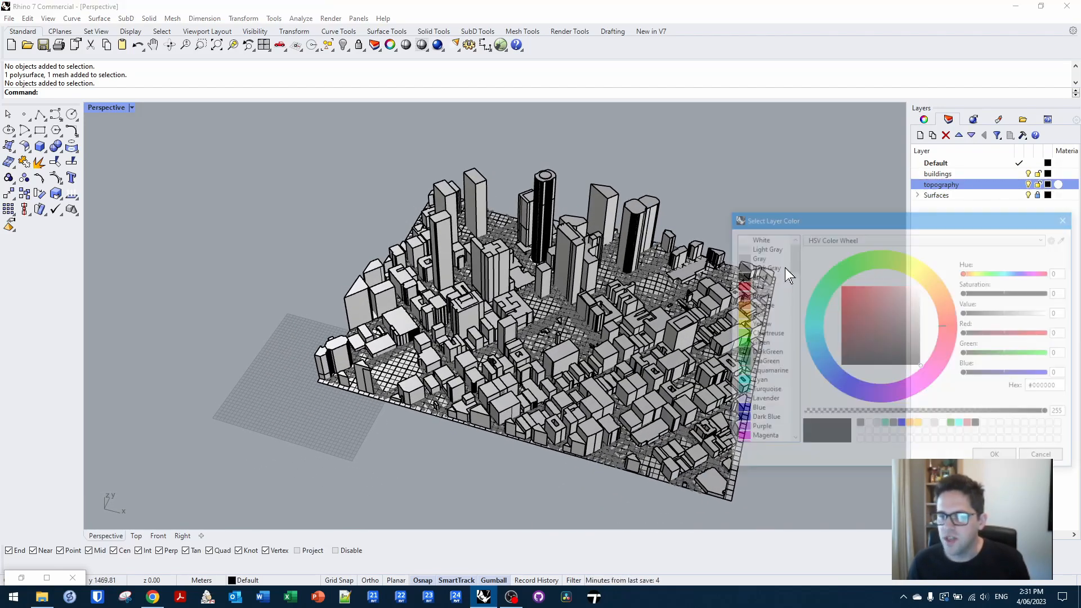
click(741, 362)
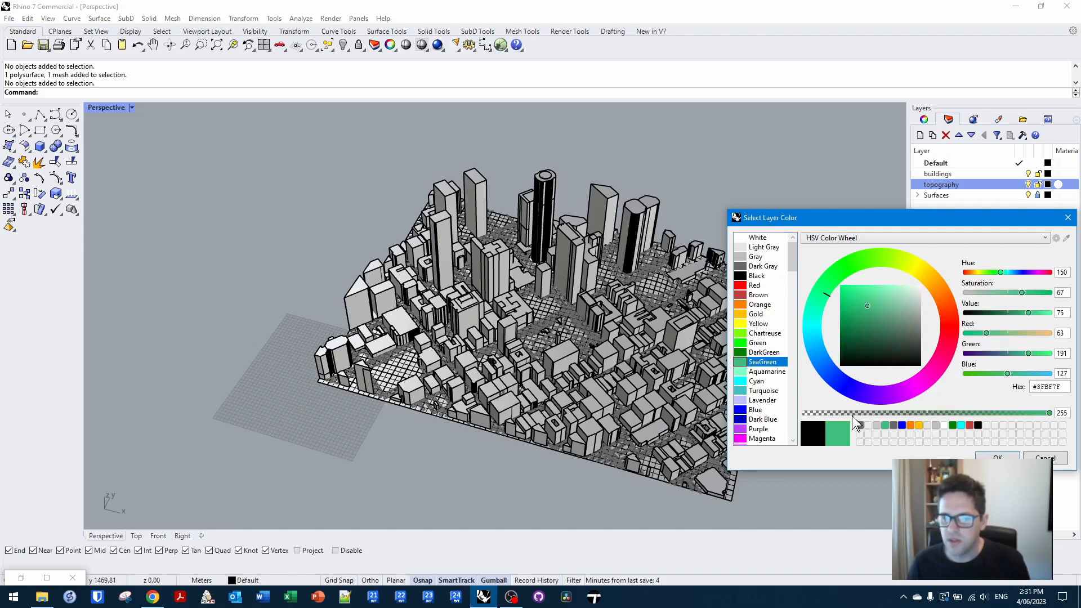
click(997, 457)
right_drag(799, 259, 506, 241)
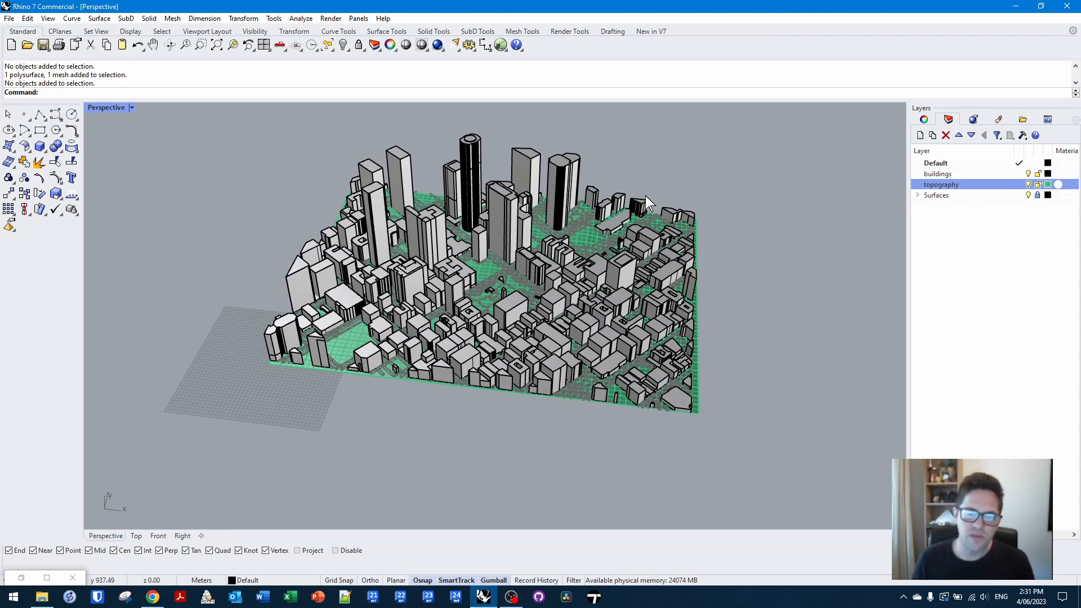
- Set the Perspective viewport to the Top view, framed on the open park blocks in the middle of the city
scroll(591, 302, up, 10)
right_drag(592, 302, 605, 361)
scroll(609, 293, down, 5)
right_drag(610, 293, 626, 284)
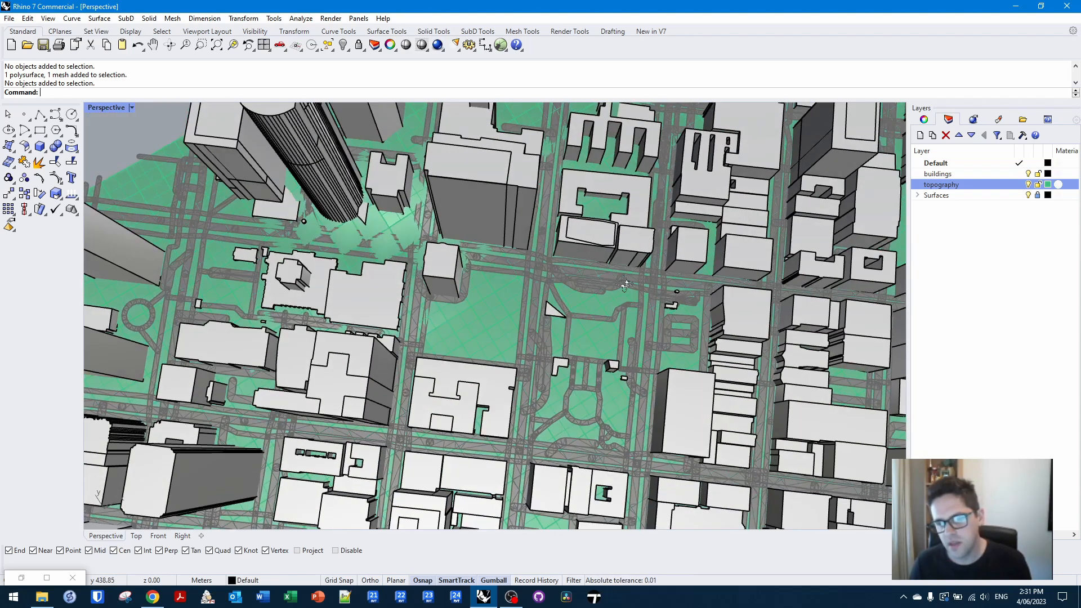
click(132, 107)
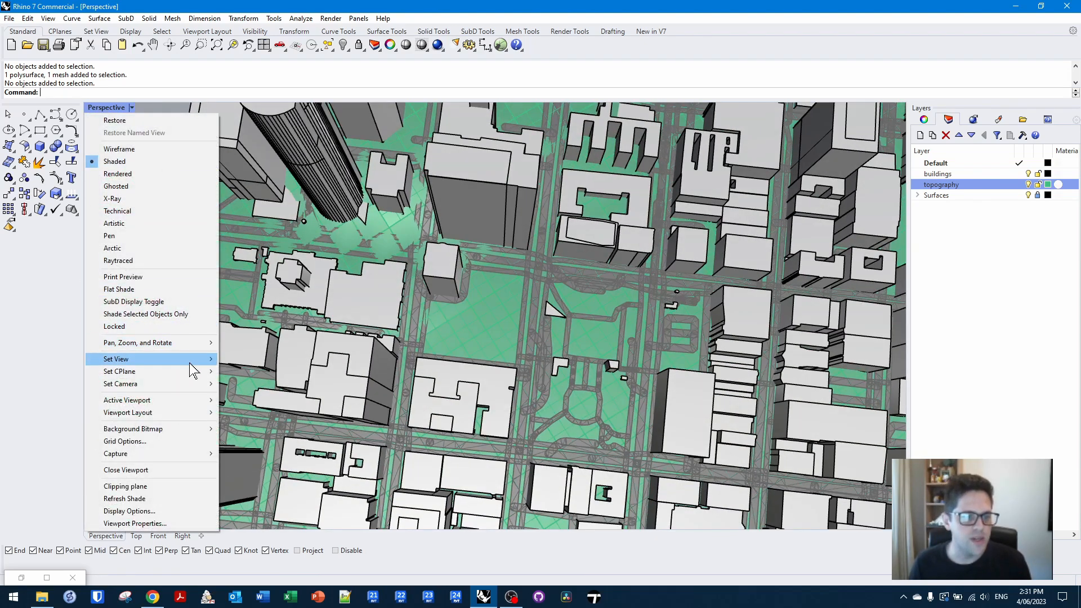
mouse_move(209, 358)
click(282, 374)
scroll(456, 320, down, 5)
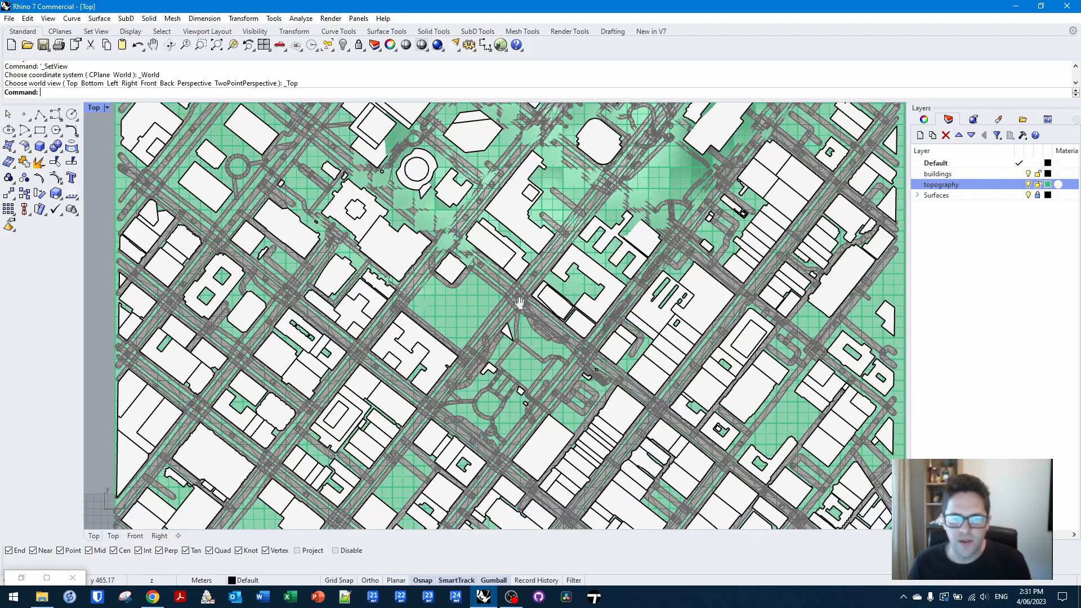
scroll(456, 320, up, 1)
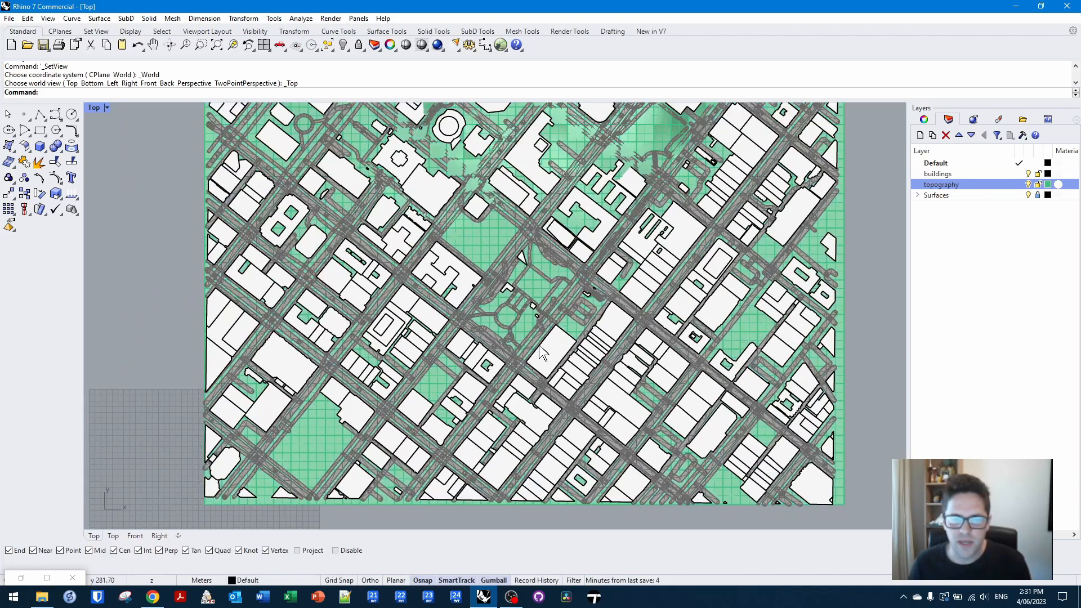
scroll(505, 280, down, 4)
mouse_move(509, 280)
right_down()
mouse_move(493, 304)
mouse_move(503, 262)
right_up()
scroll(502, 262, up, 6)
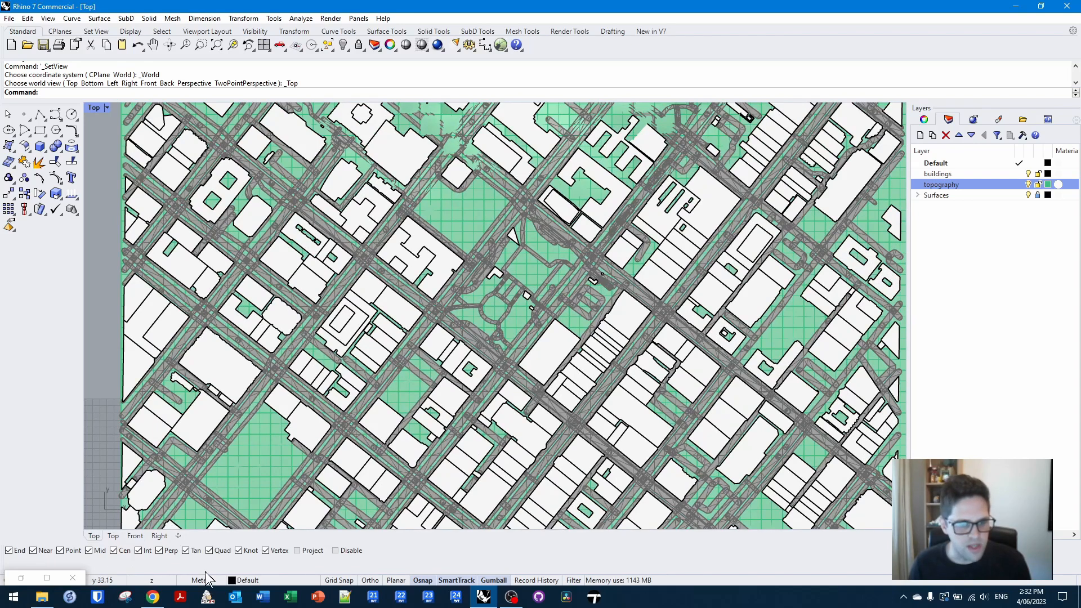
- With object snaps disabled, trace a polyline along the building edges around the central open park blocks
click(336, 551)
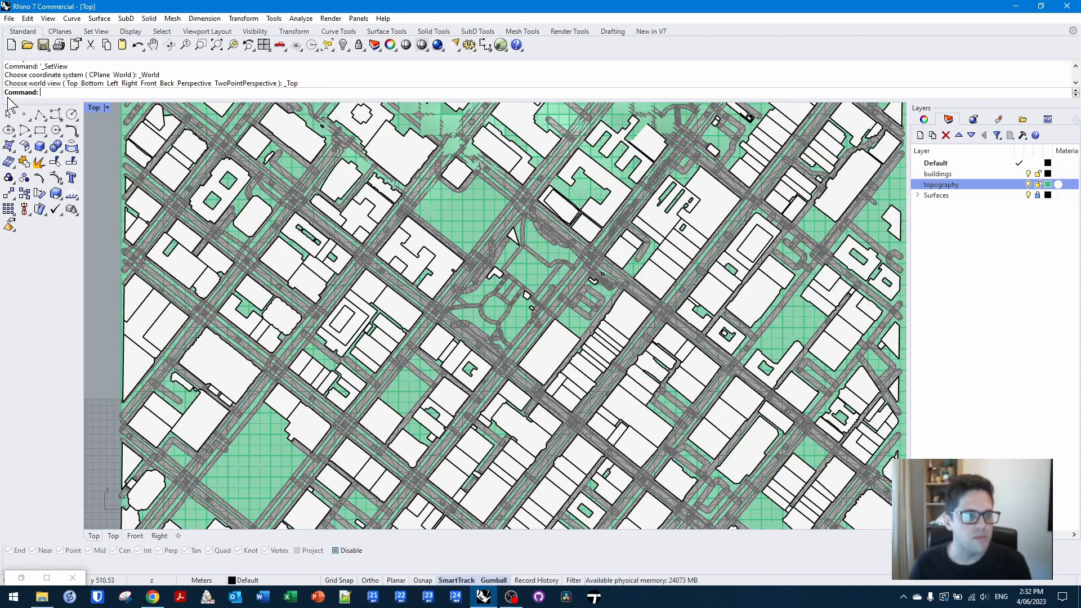
click(41, 118)
scroll(449, 295, up, 3)
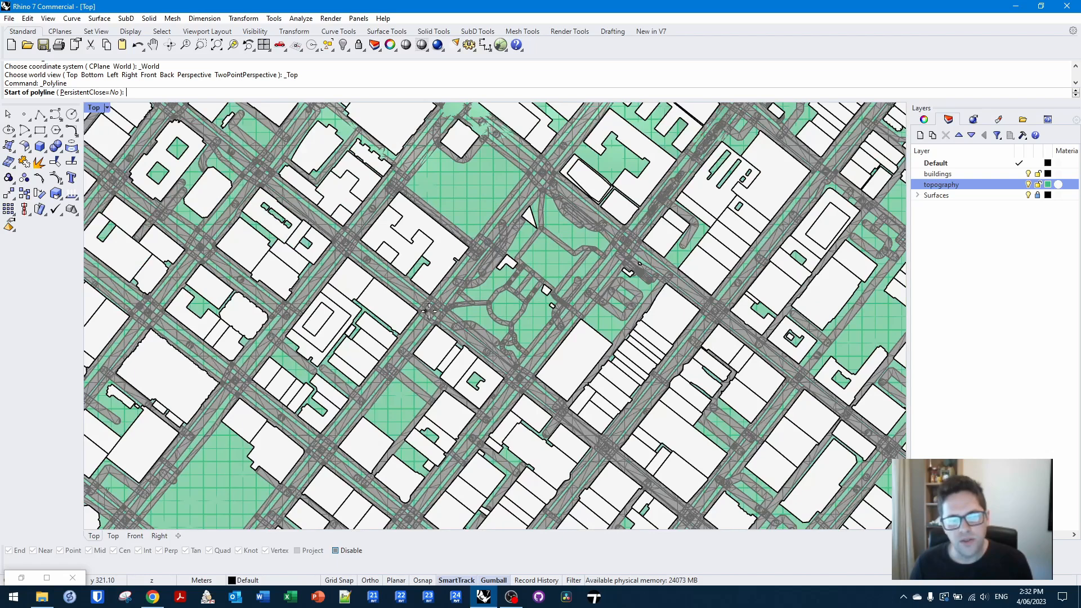
scroll(445, 294, down, 6)
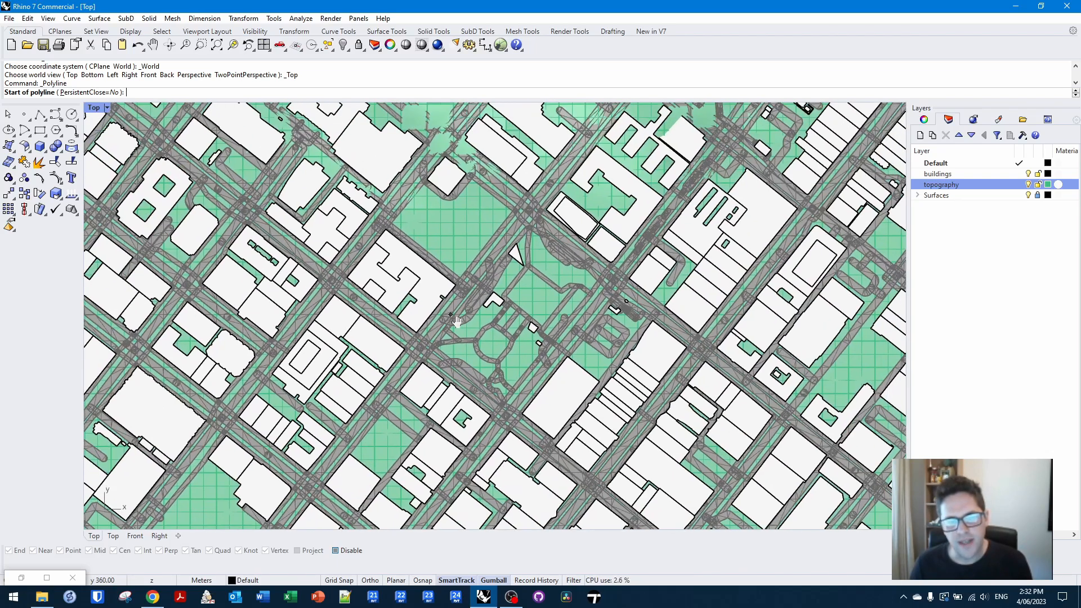
scroll(470, 333, up, 3)
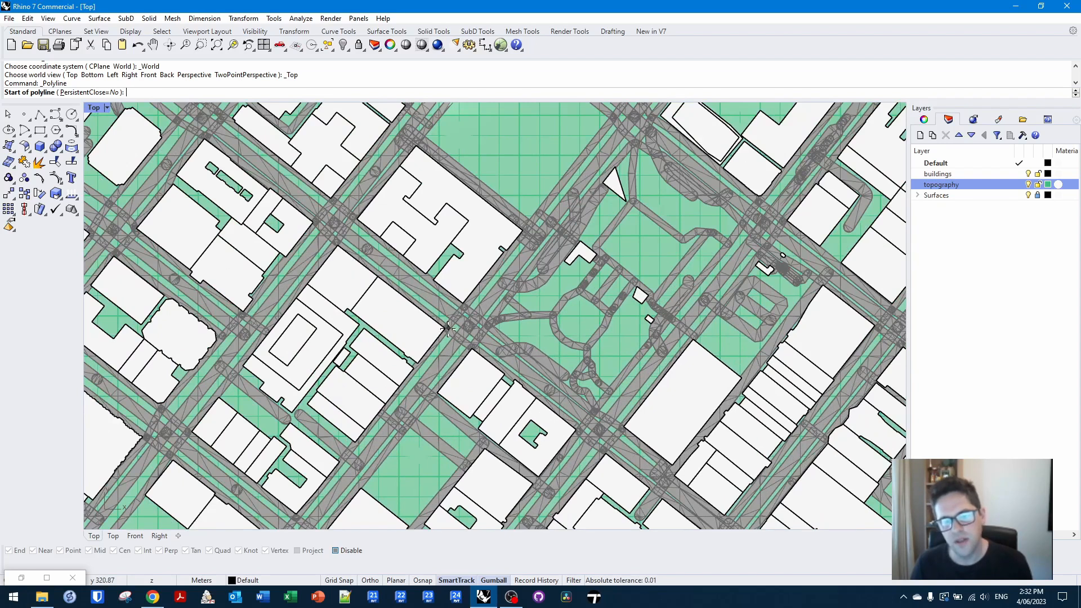
click(448, 329)
click(523, 232)
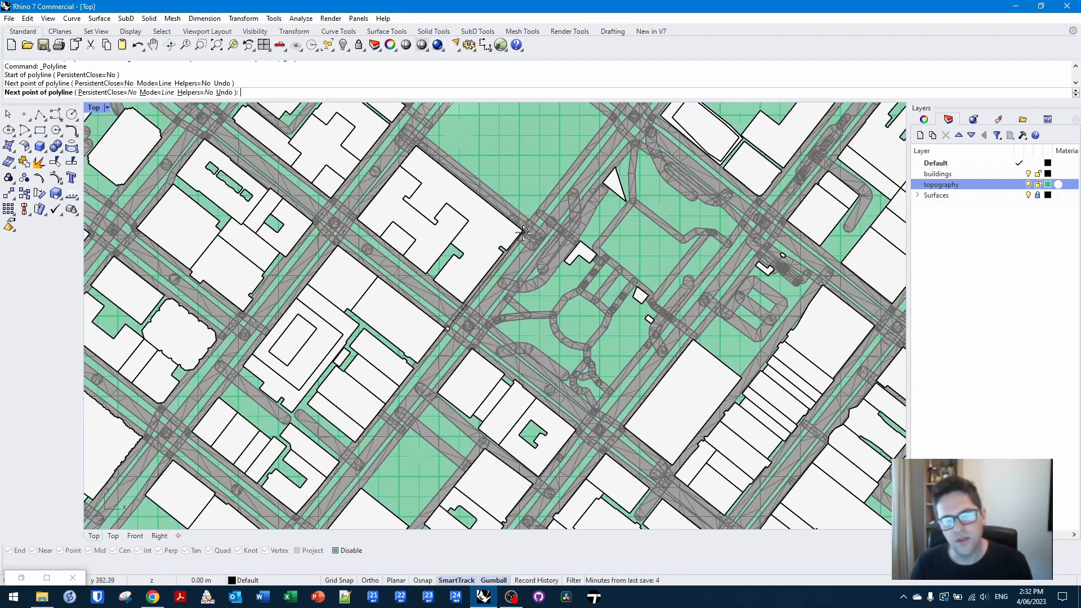
click(393, 128)
scroll(445, 253, down, 3)
scroll(456, 136, up, 2)
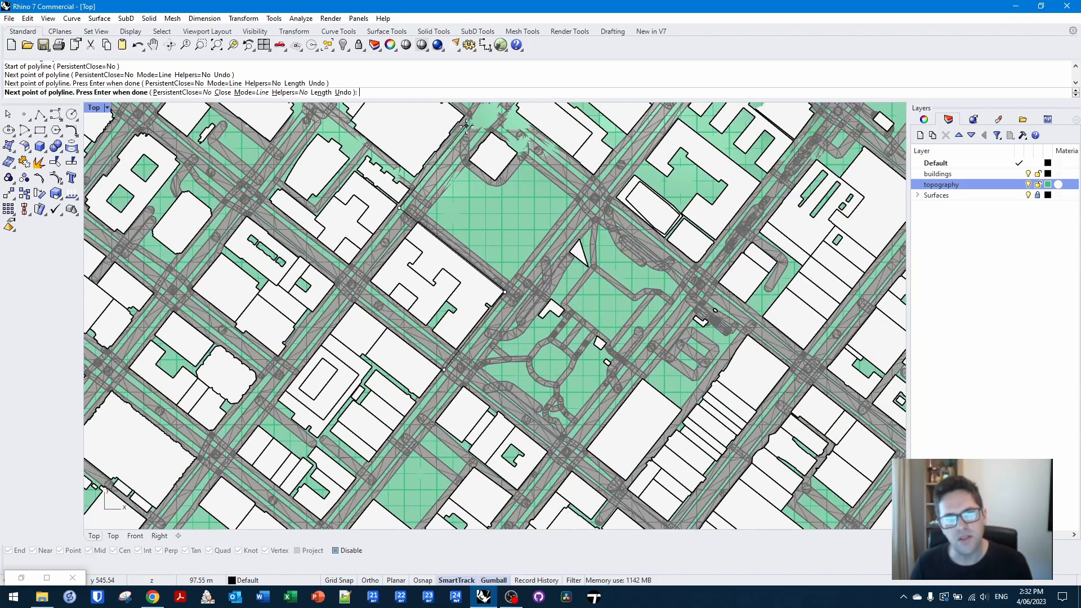
right_drag(466, 126, 480, 183)
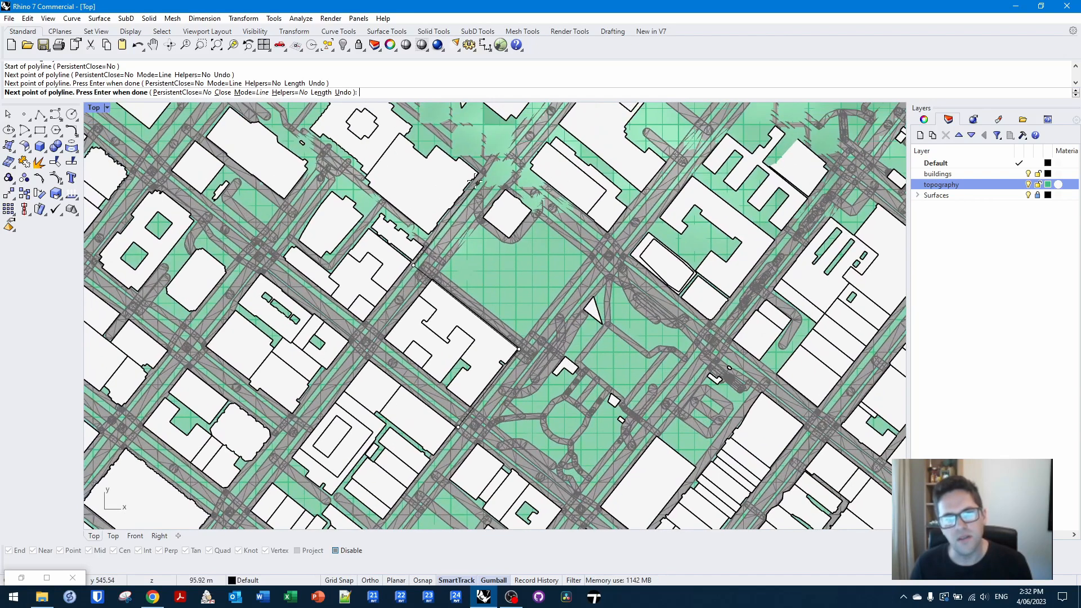
click(496, 151)
right_drag(775, 375, 732, 310)
click(733, 311)
click(658, 408)
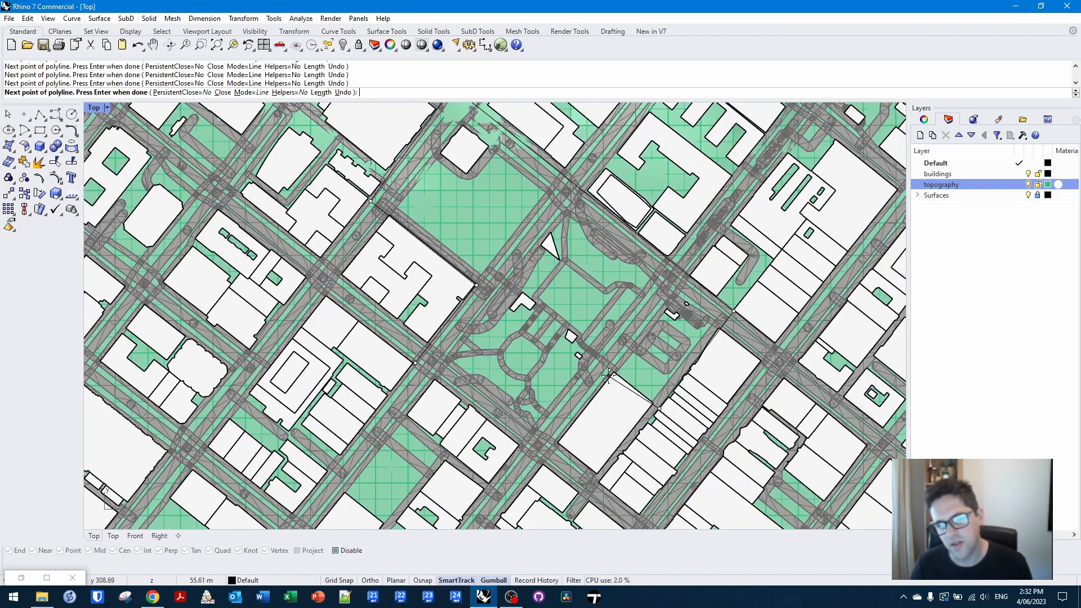
click(544, 465)
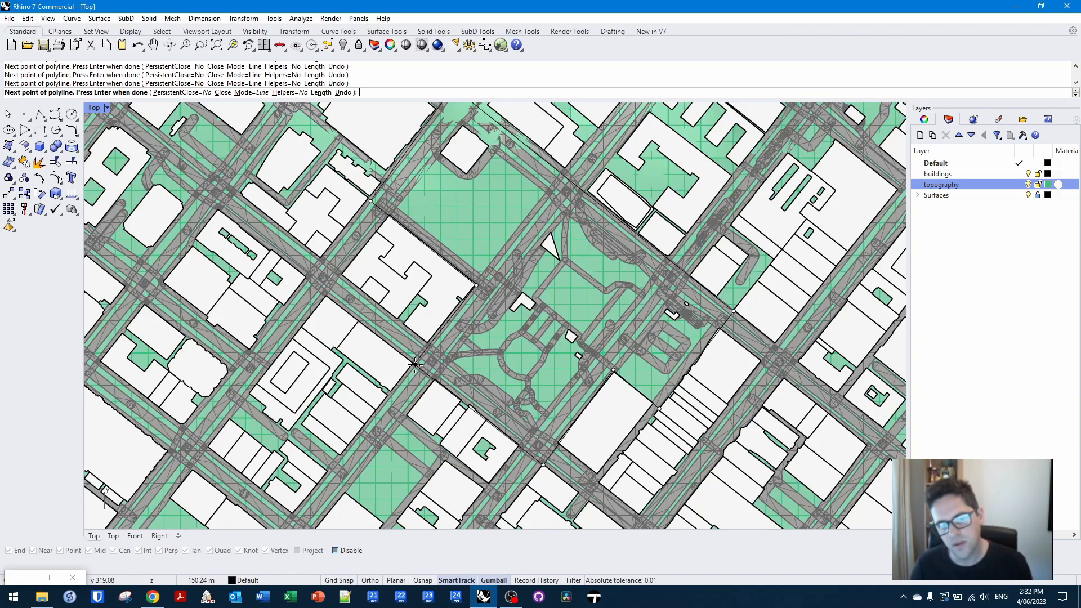
- Re-enable object snaps and close the site boundary polyline at its exact start point
click(343, 550)
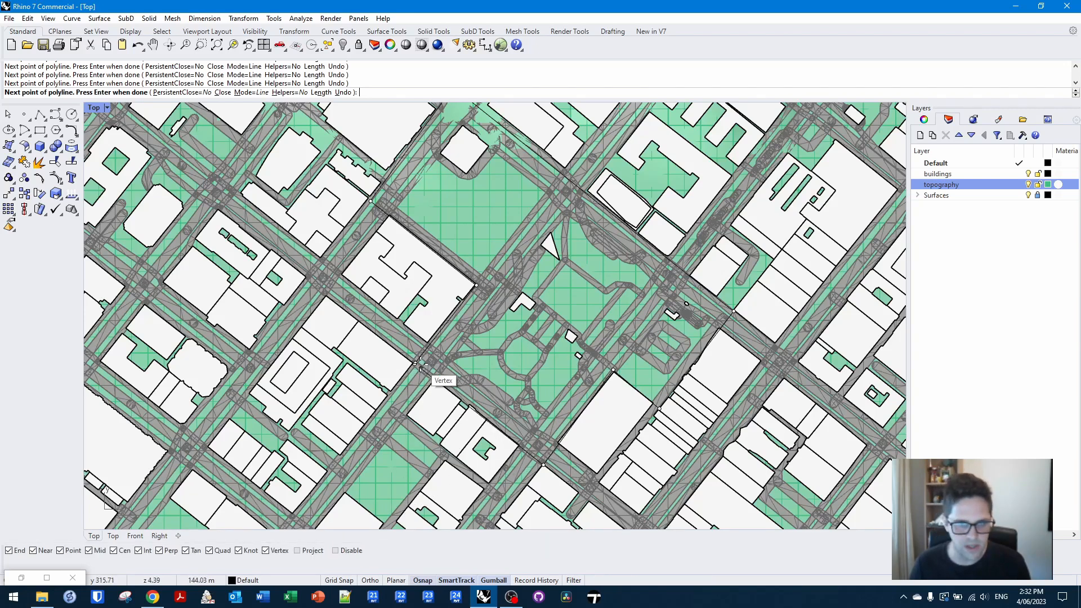
scroll(421, 369, up, 10)
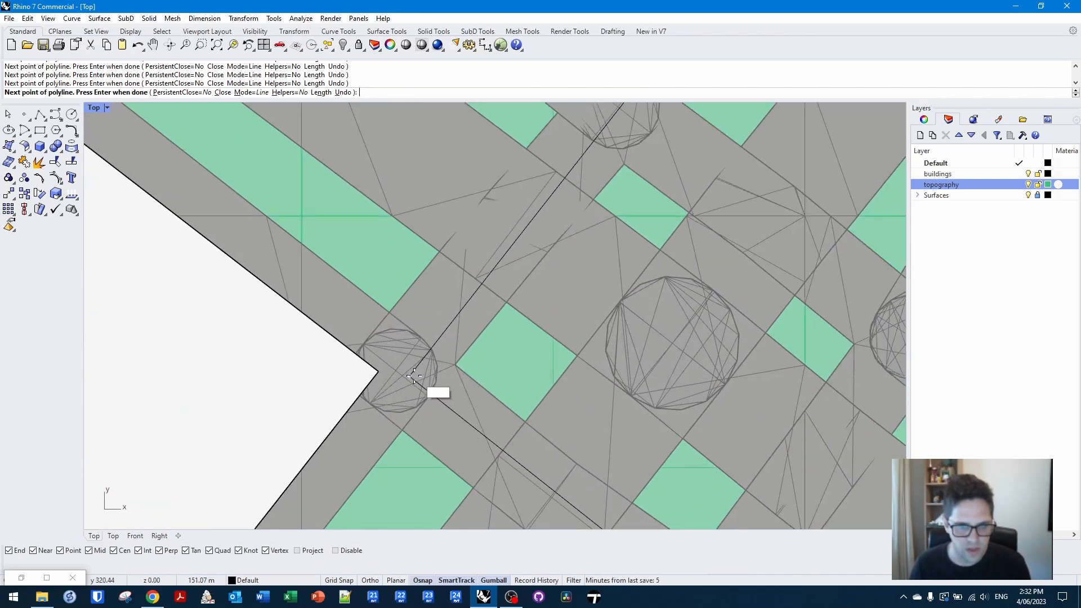
click(414, 376)
key(Return)
scroll(438, 374, down, 5)
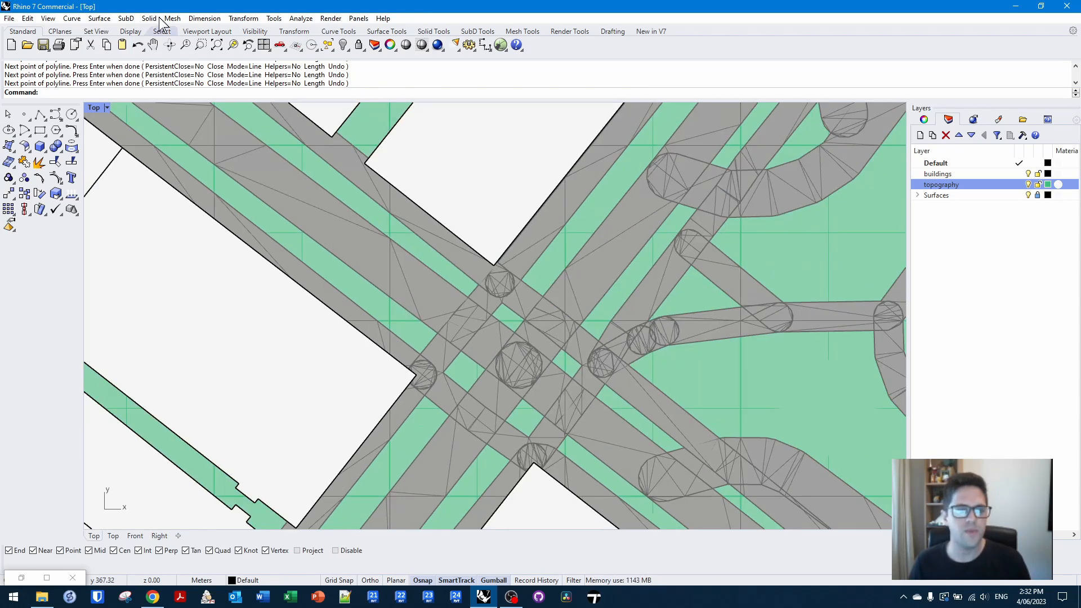
- Return the viewport to Perspective and create a Patch surface from the closed boundary with 10 U and 10 V spans
click(106, 108)
mouse_move(191, 361)
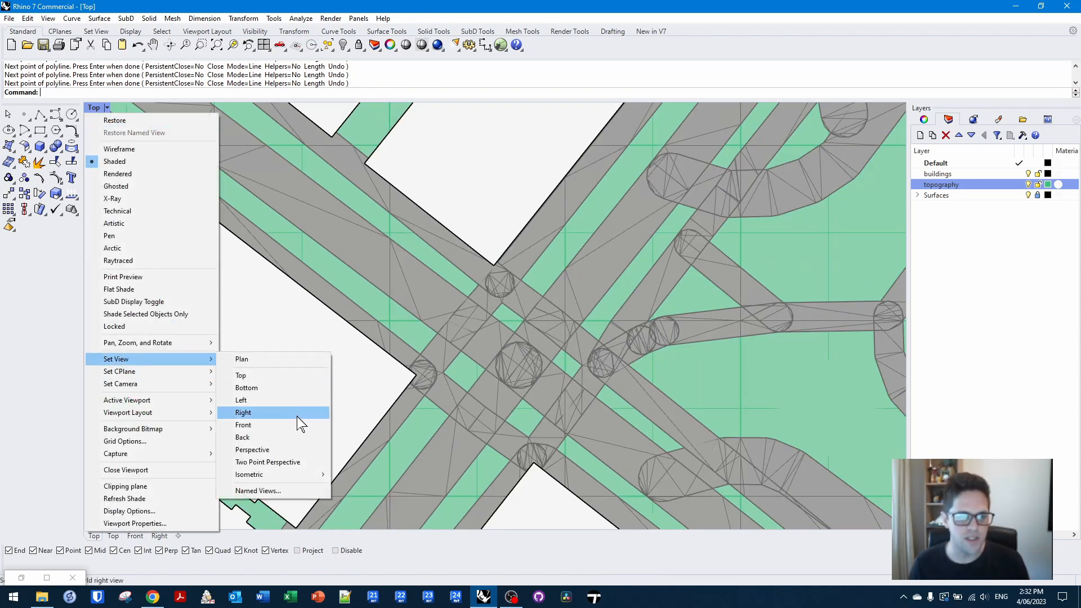
click(305, 447)
right_drag(449, 375, 542, 291)
scroll(485, 282, up, 10)
click(491, 269)
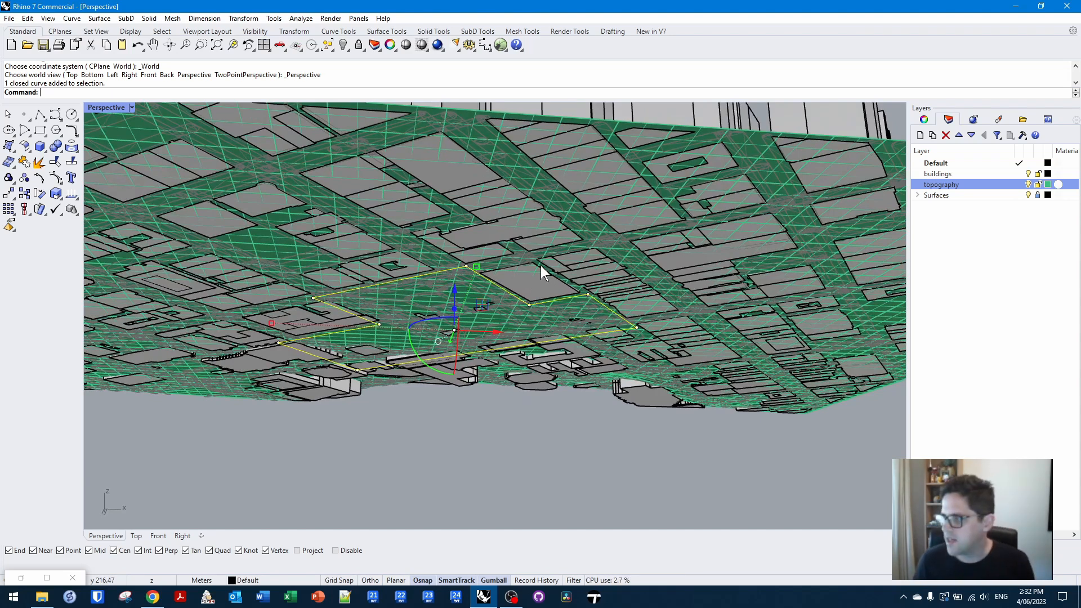
key(Return)
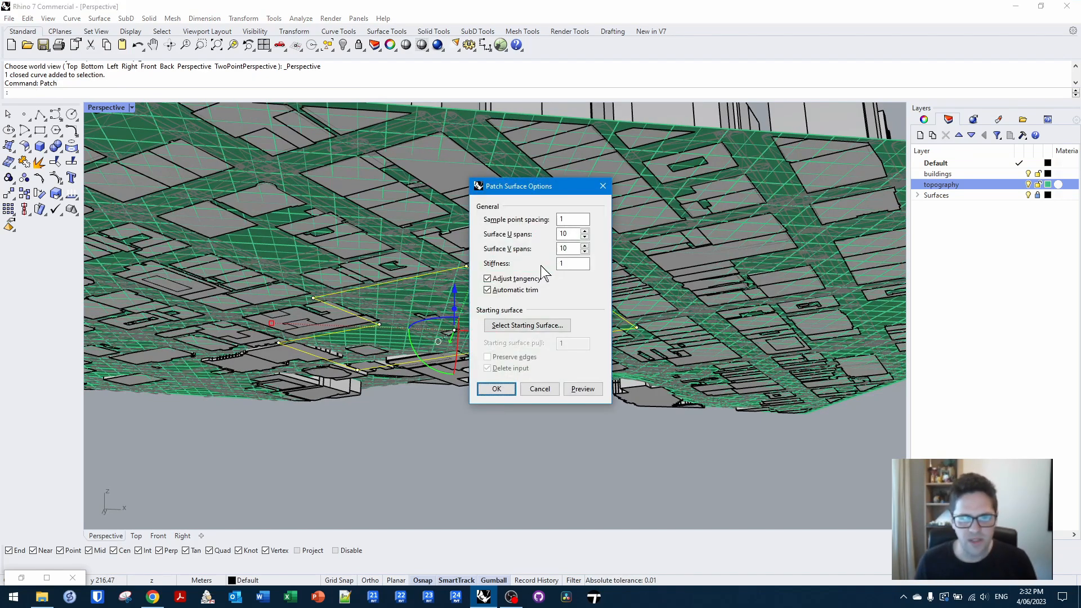
key(Return)
- Delete the boundary curve, keeping the patch surface
right_drag(514, 325, 494, 217)
click(499, 221)
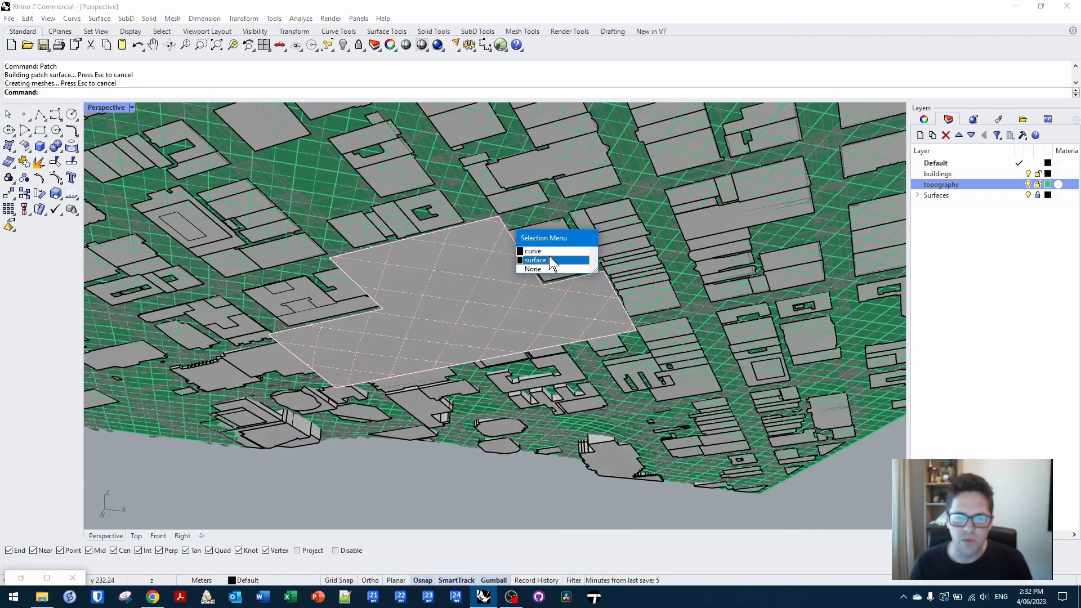
click(554, 251)
key(Delete)
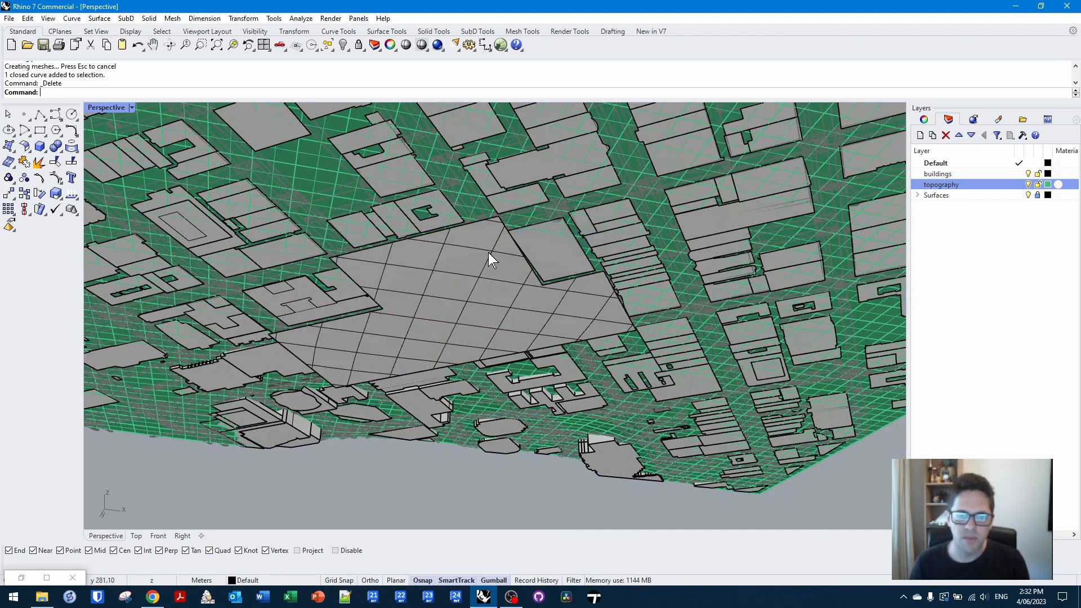
- Select the patch surface and hide the buildings layer
click(489, 252)
scroll(493, 249, down, 3)
right_drag(493, 249, 501, 363)
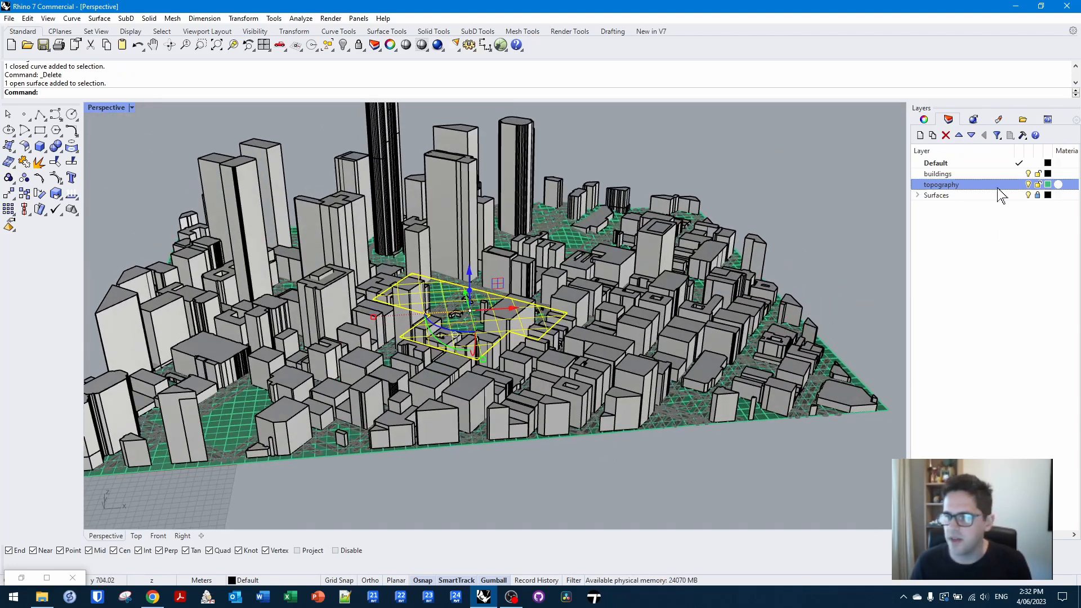
click(1028, 174)
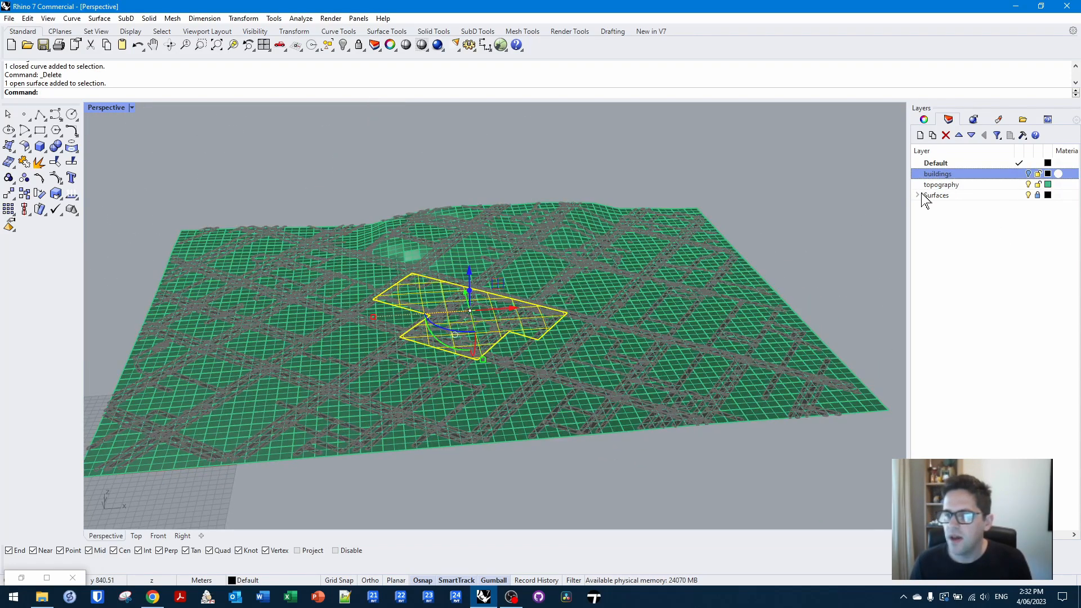
- Hide the Surfaces layer and inspect the site patch surface from beneath the topography
click(1029, 197)
right_drag(579, 213, 503, 304)
click(502, 305)
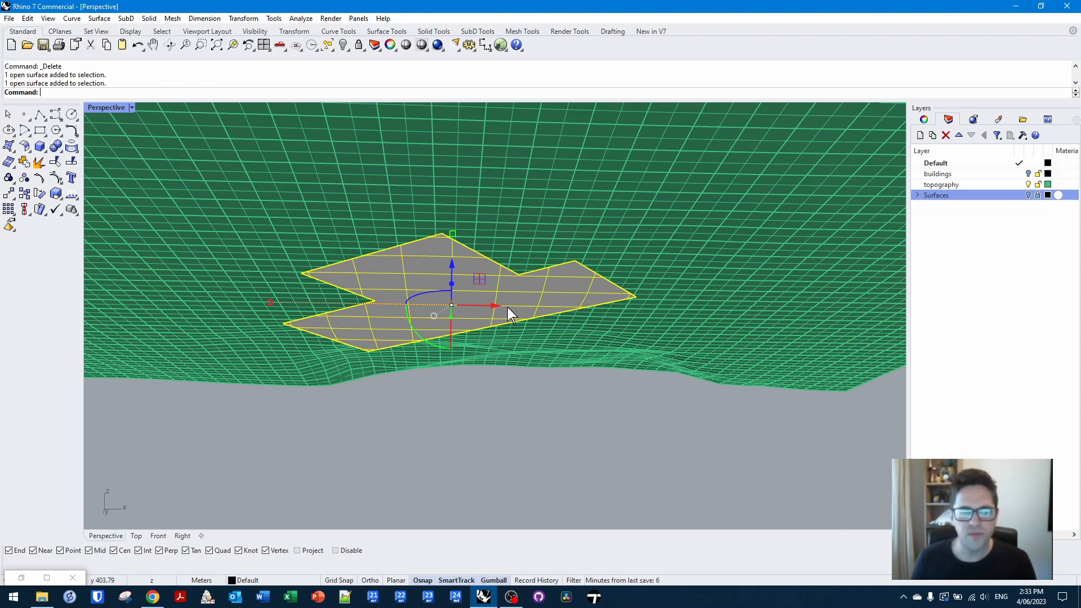
shift+right_drag(521, 425, 587, 435)
key(Delete)
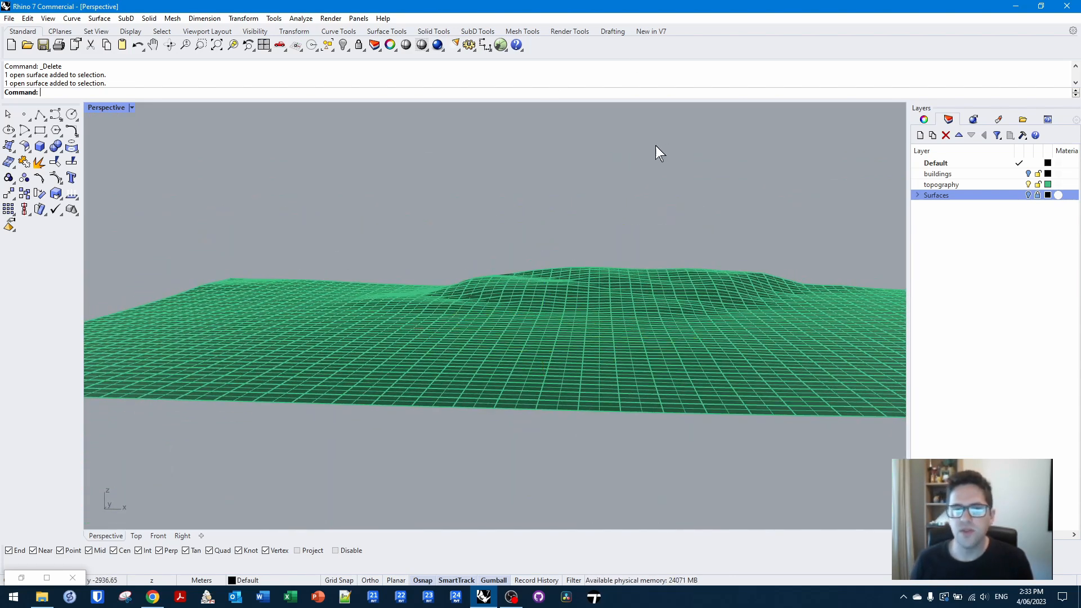
- Open Grasshopper beside the model and select the topography mesh rather than the overlapping polysurface
click(500, 45)
drag(491, 201, 544, 200)
right_drag(562, 255, 748, 264)
click(765, 277)
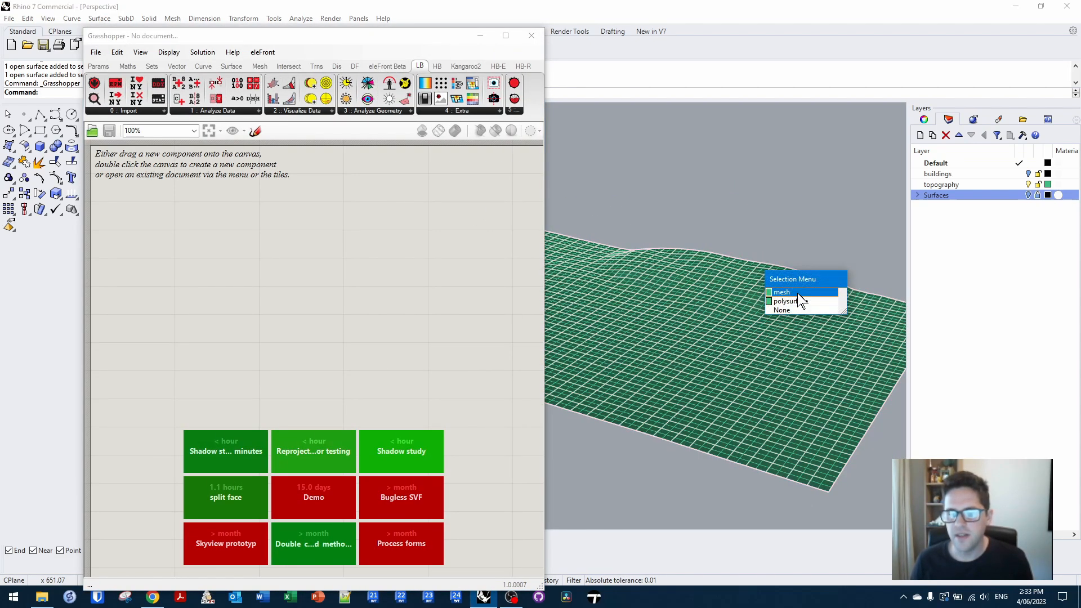
click(800, 294)
- Add a Mesh parameter to the canvas and set the selected topography mesh as its single mesh
double_click(254, 279)
text(me)
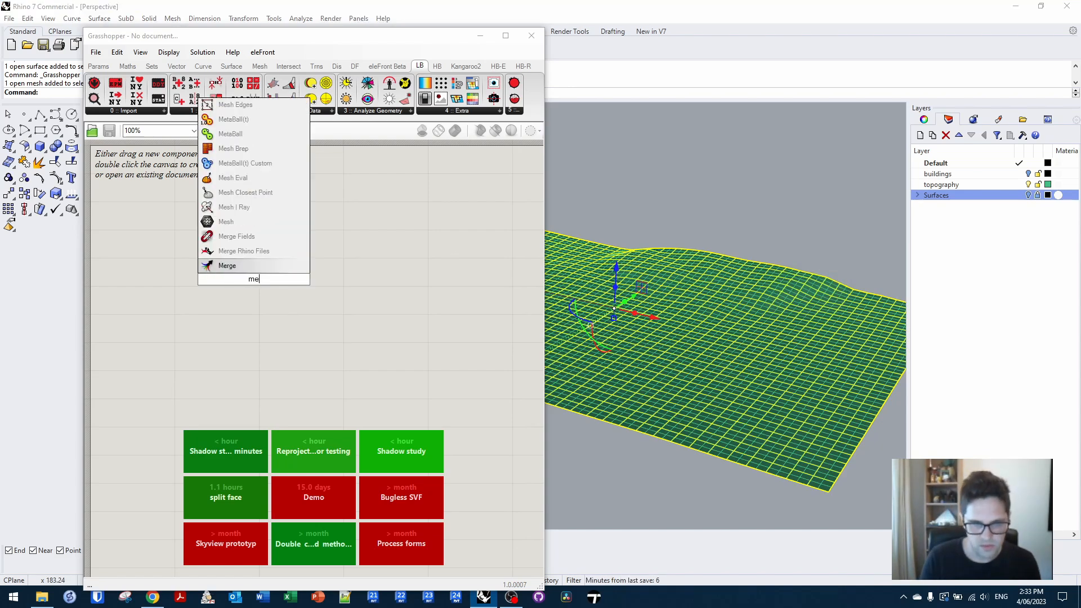
text(sh)
key(Return)
right_click(259, 277)
click(324, 419)
- Hide the topography layer and reference the site patch surface in a new Geometry parameter below the Mesh parameter
click(1028, 184)
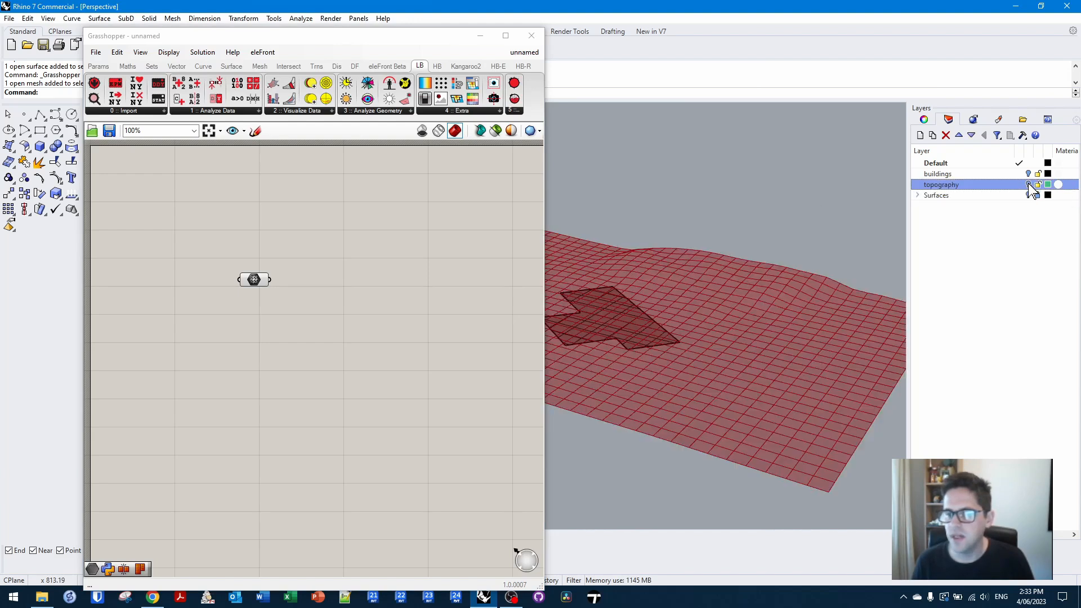
click(639, 316)
double_click(298, 338)
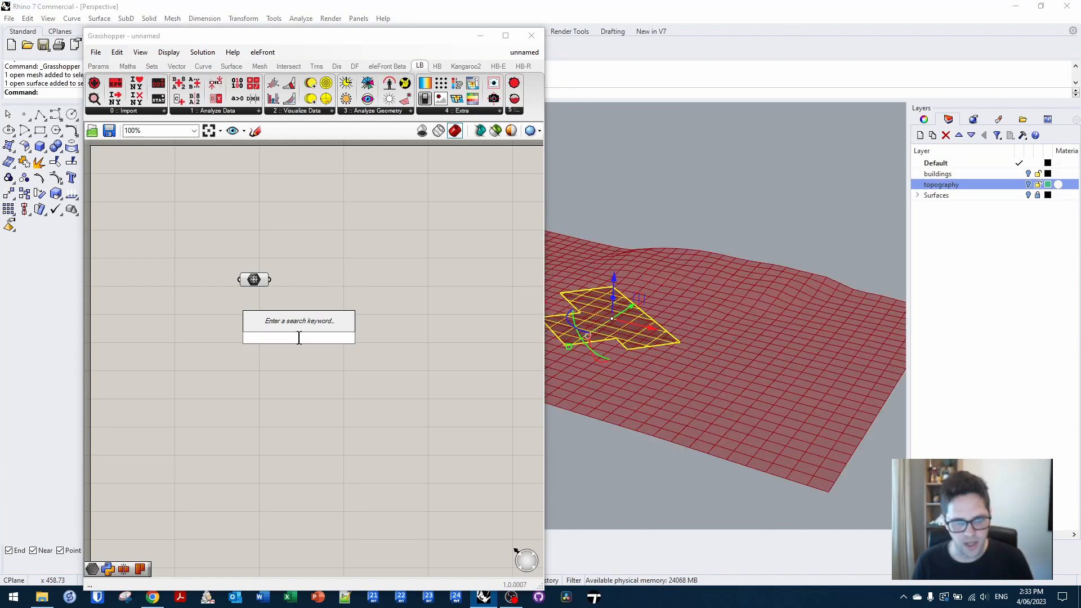
text(geom)
key(Return)
right_drag(292, 335, 273, 331)
right_click(276, 337)
click(333, 475)
drag(282, 335, 239, 334)
- Enlarge the Grasshopper window in both directions while keeping the site patch in view beside it
right_drag(670, 360, 740, 390)
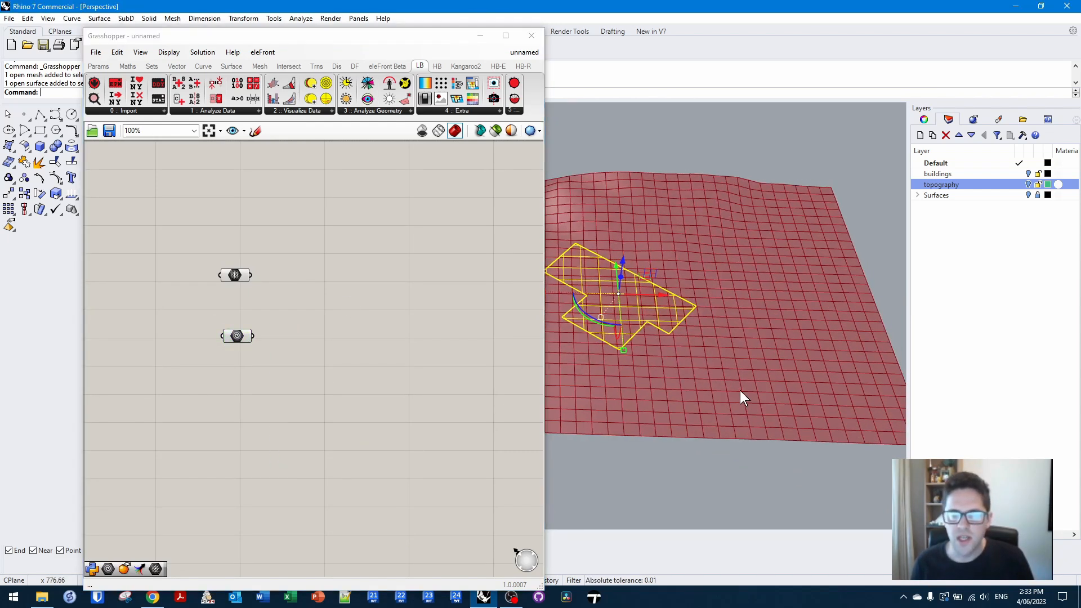
scroll(739, 389, down, 2)
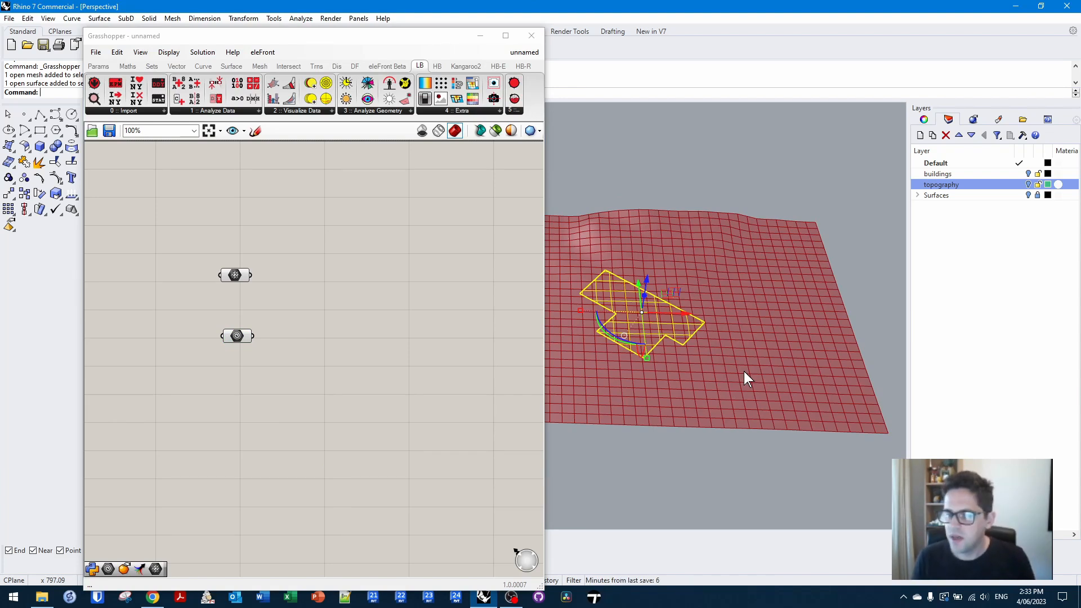
right_drag(744, 370, 822, 299)
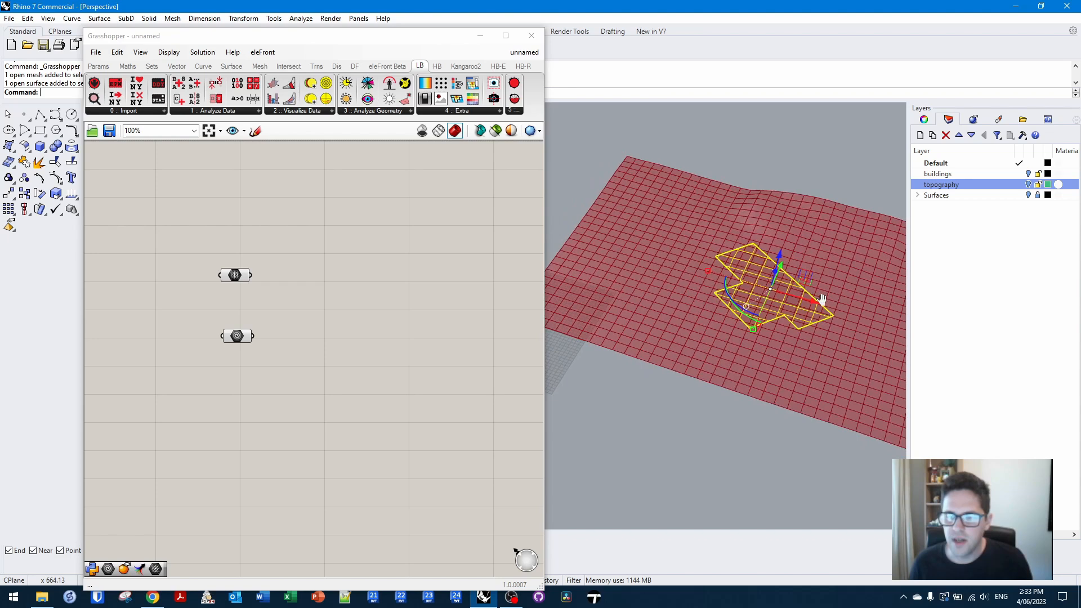
drag(544, 229, 683, 225)
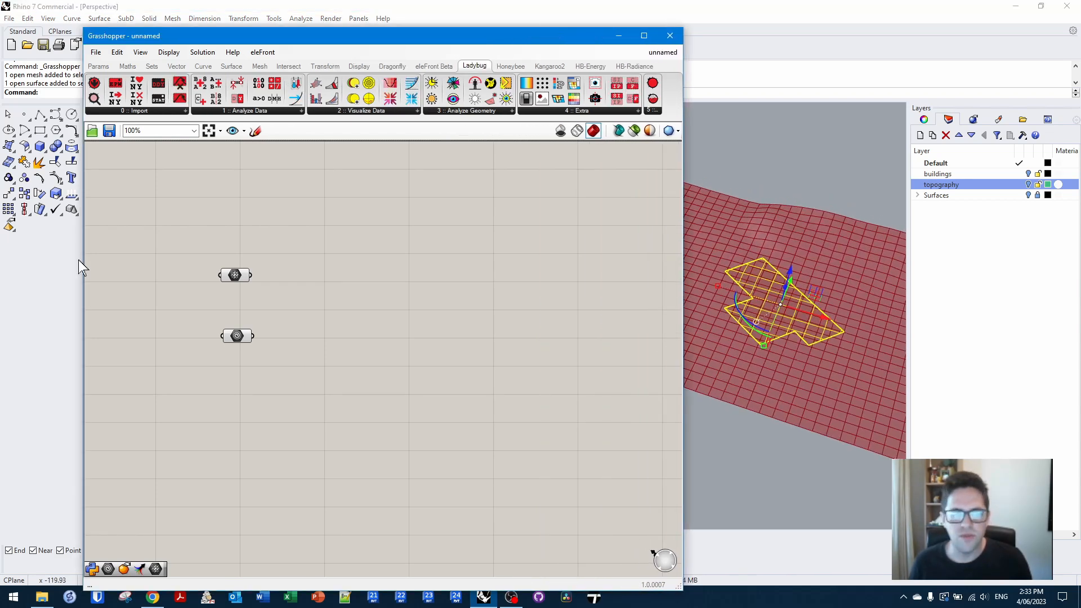
drag(83, 256, 9, 255)
right_drag(173, 229, 229, 215)
- Rename the Mesh parameter to "Topo mesh"
click(224, 260)
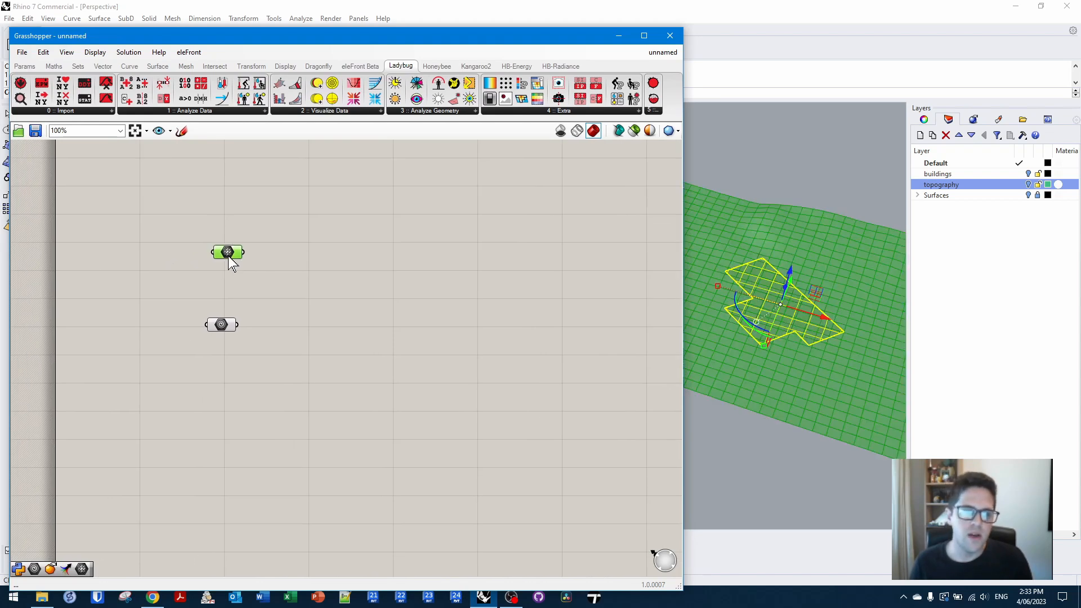
right_click(225, 262)
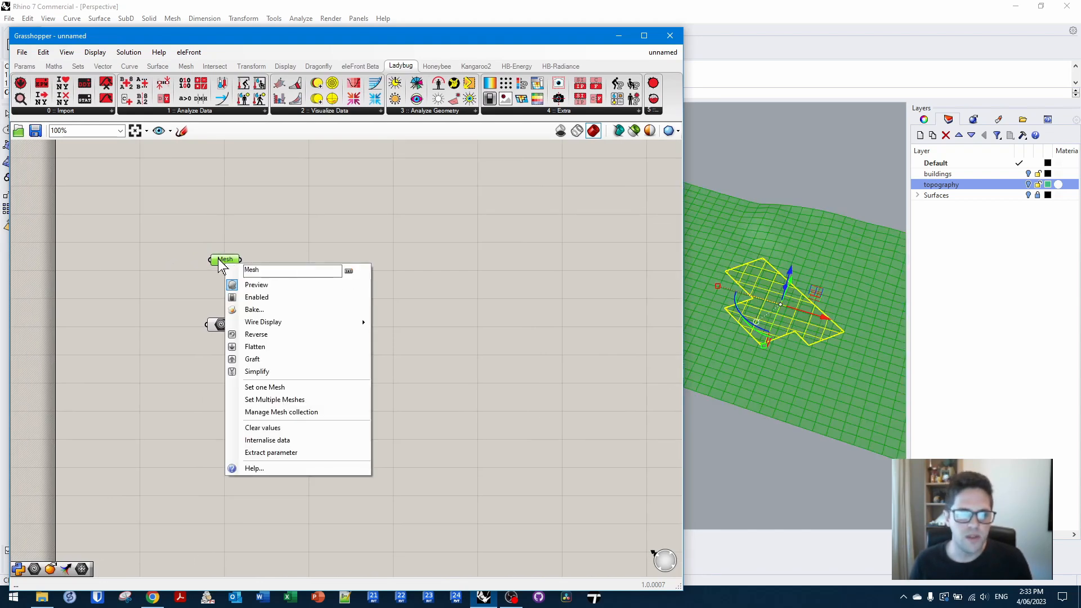
double_click(270, 263)
text(Topo mesh)
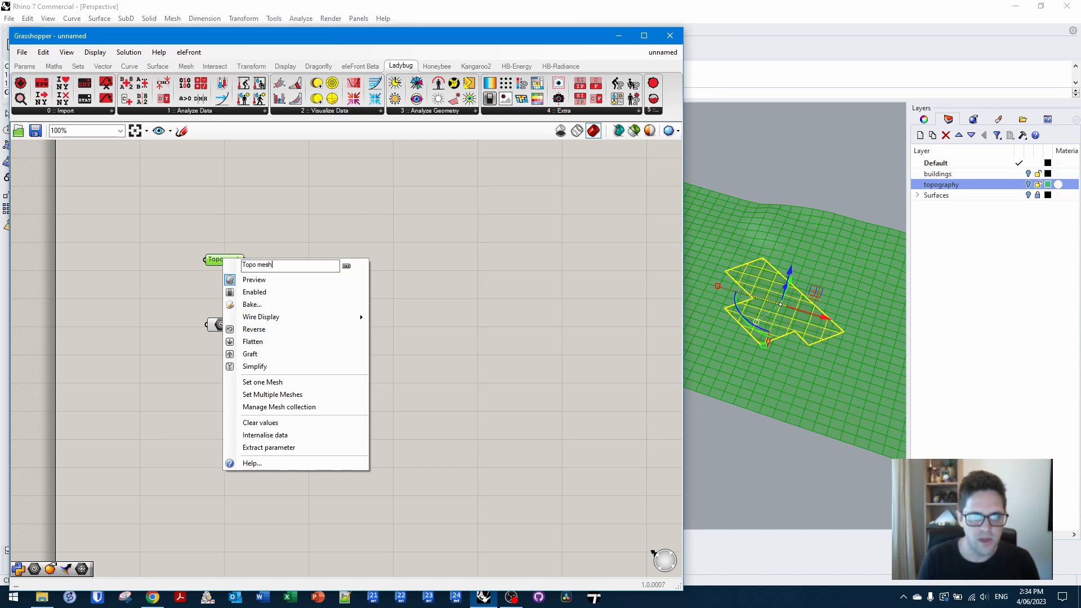
key(Return)
- Rename the Geometry parameter to "Test surface"
right_click(221, 324)
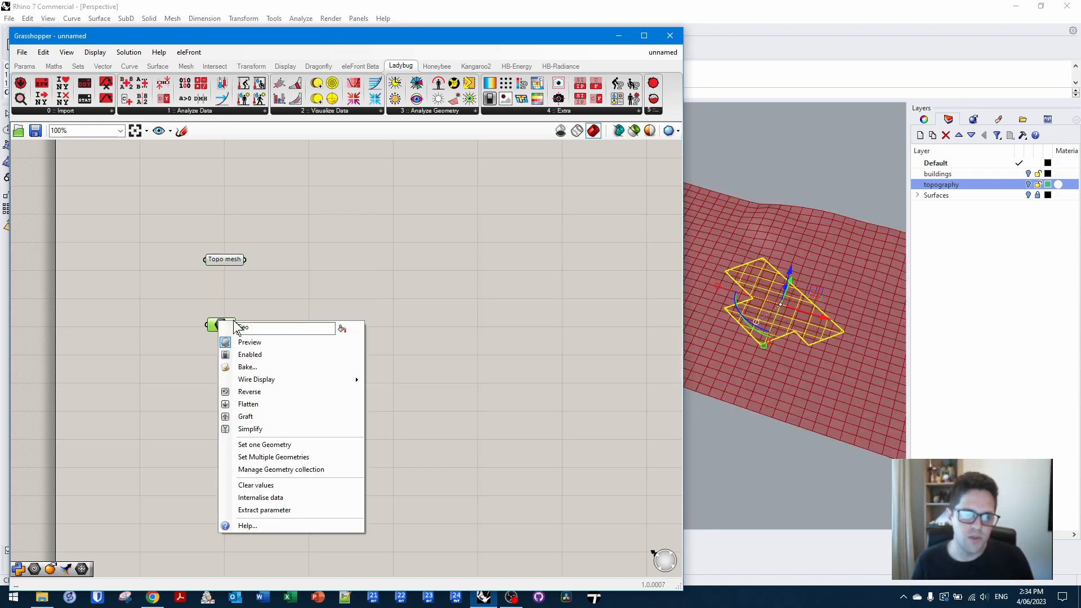
click(345, 332)
right_click(222, 324)
double_click(262, 332)
text(T)
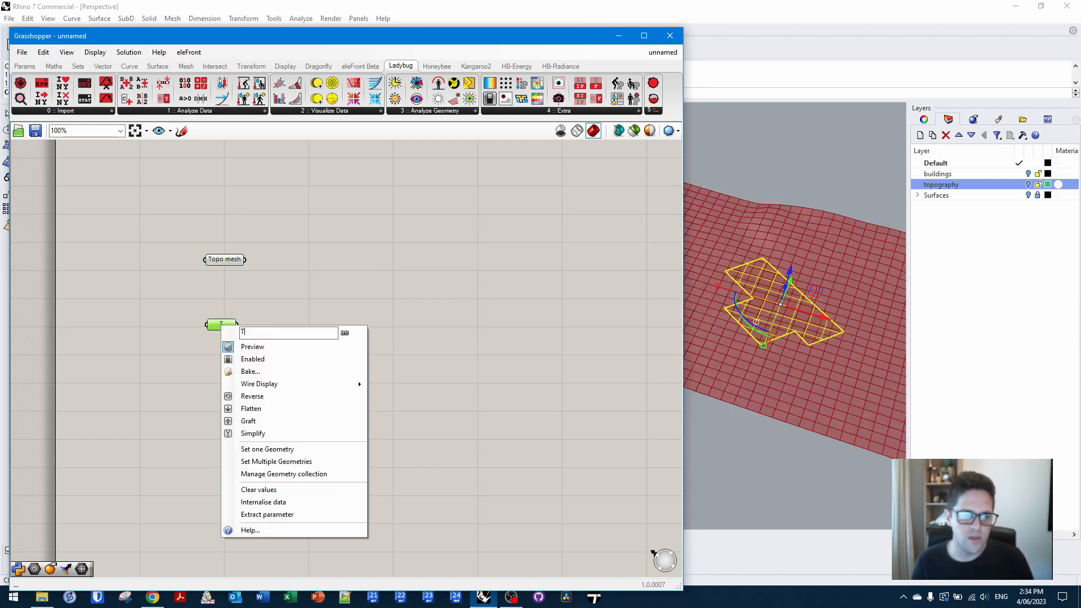
text(est surface)
key(Return)
- Save the Grasshopper definition to the Desktop as "Working 1"
right_drag(345, 298, 341, 271)
click(358, 261)
key(ctrl+s)
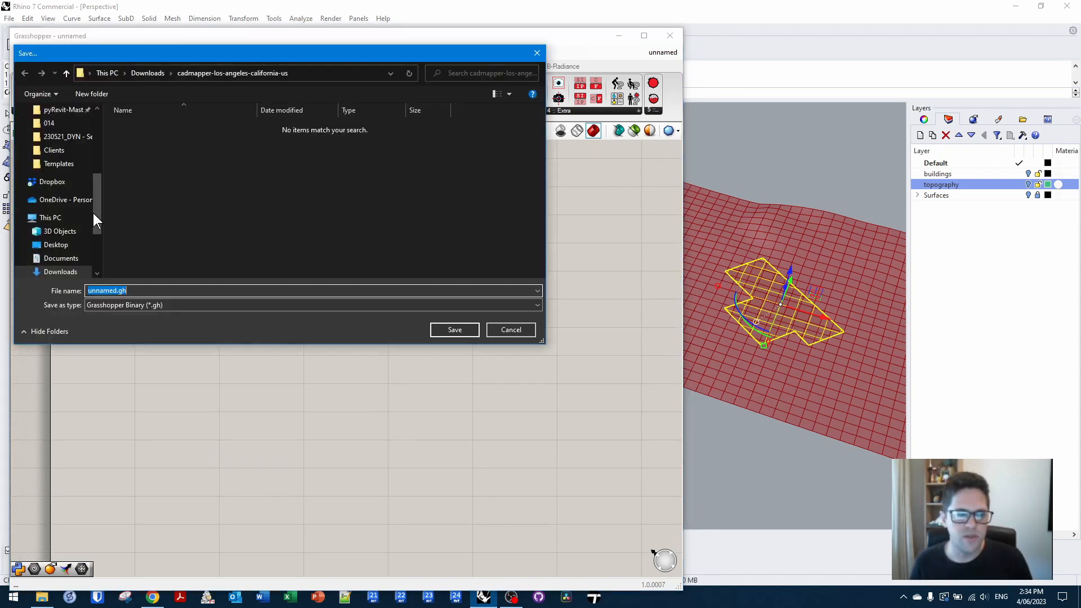
click(55, 244)
text(Working 1)
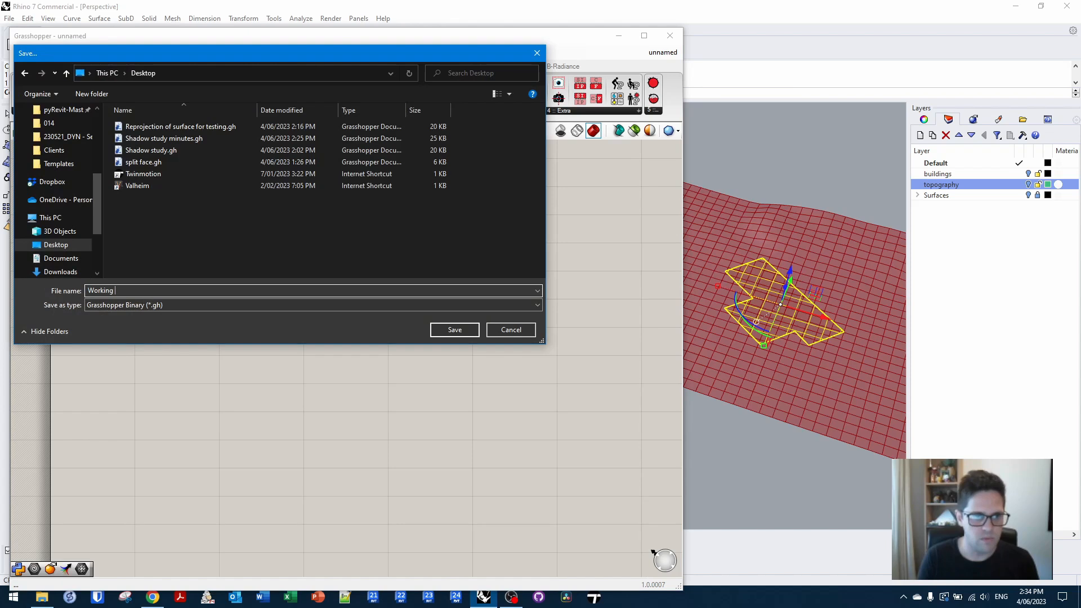
key(Return)
- Place the Test surface parameter above Topo mesh, and turn off the Topo mesh preview
mouse_move(232, 297)
mouse_down()
mouse_move(231, 216)
mouse_move(219, 300)
mouse_up()
scroll(231, 205, up, 3)
click(228, 213)
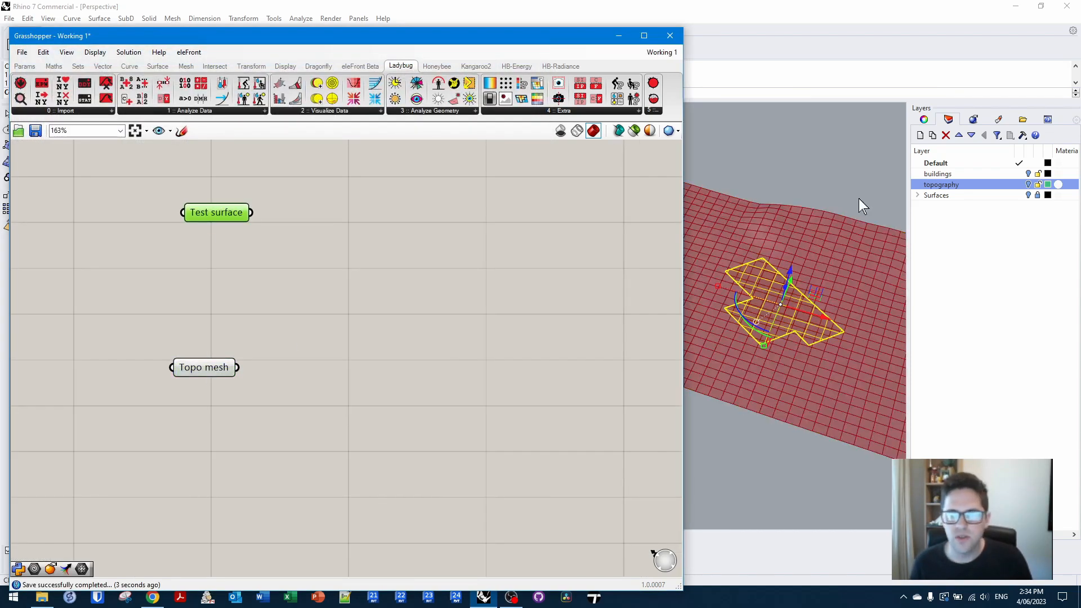
click(212, 369)
right_click(211, 370)
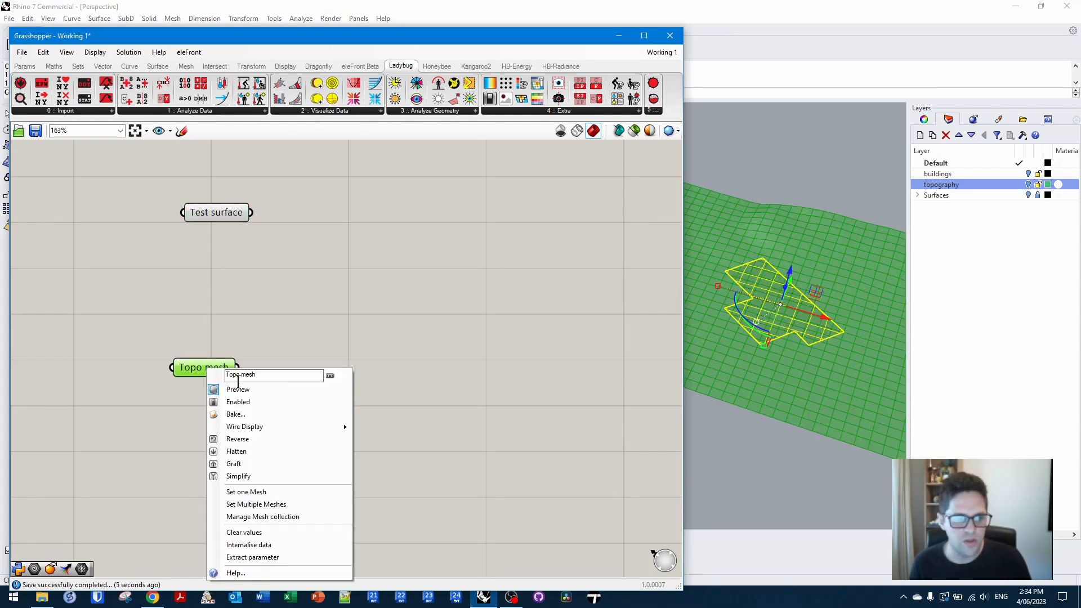
click(237, 388)
click(330, 344)
scroll(790, 290, up, 7)
click(813, 281)
scroll(817, 284, down, 5)
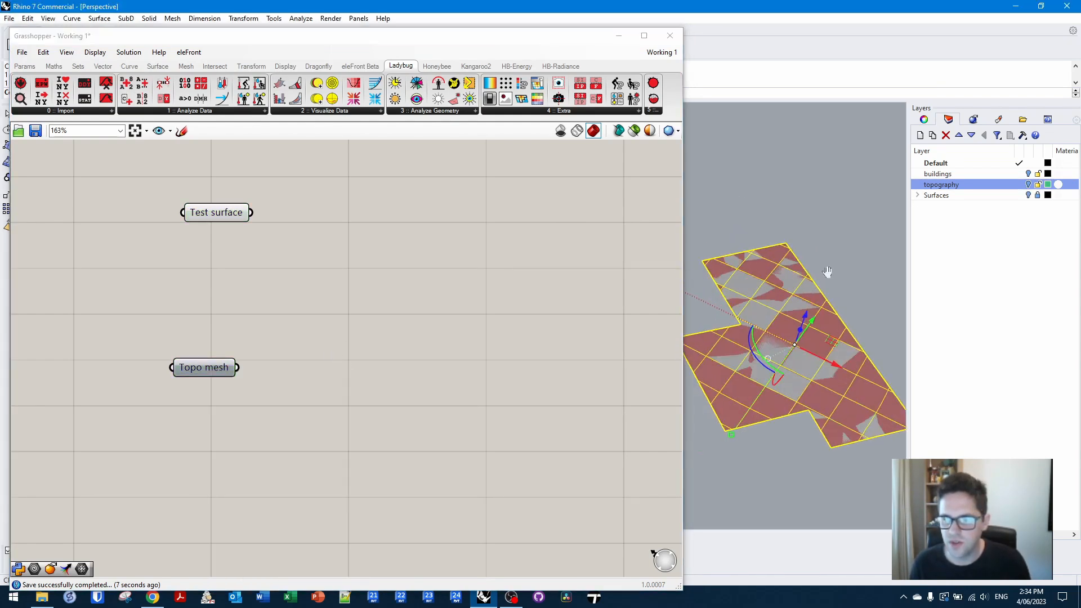
click(819, 186)
- Add a Bounding Box component and connect Test surface to its content input
drag(225, 211, 322, 216)
double_click(326, 198)
text(bb)
click(310, 171)
click(325, 225)
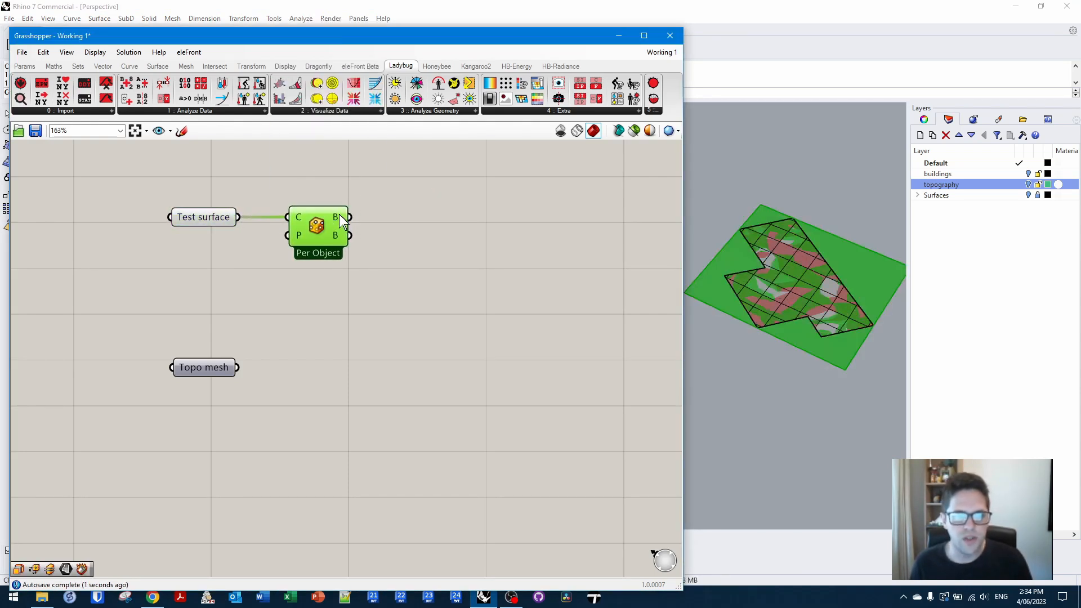
- Add a Deconstruct Brep component and feed it the Bounding Box's world-aligned box output
mouse_move(339, 214)
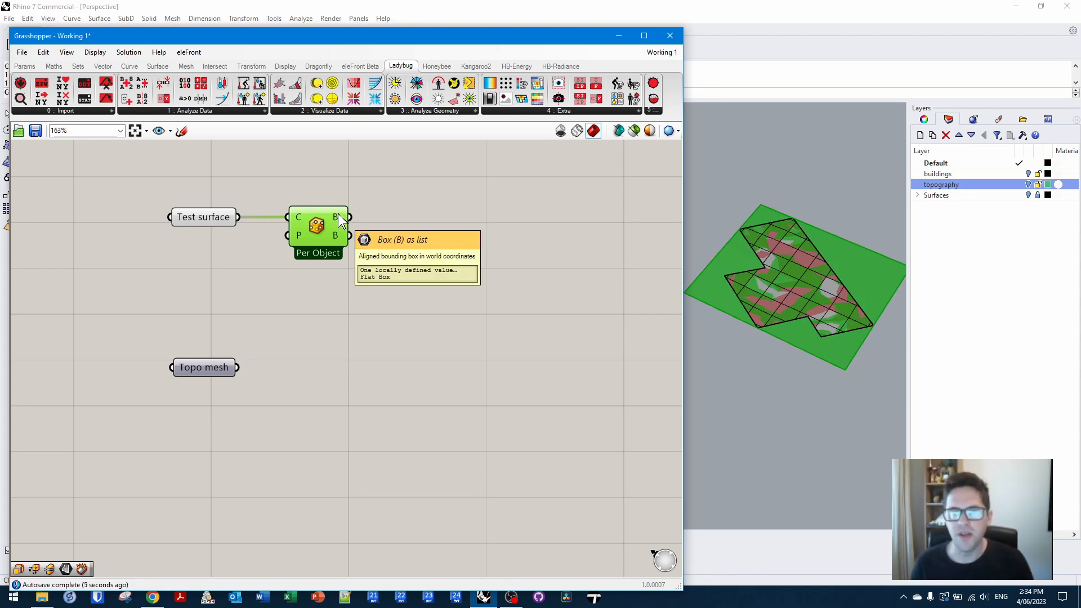
right_drag(401, 217, 325, 219)
click(416, 216)
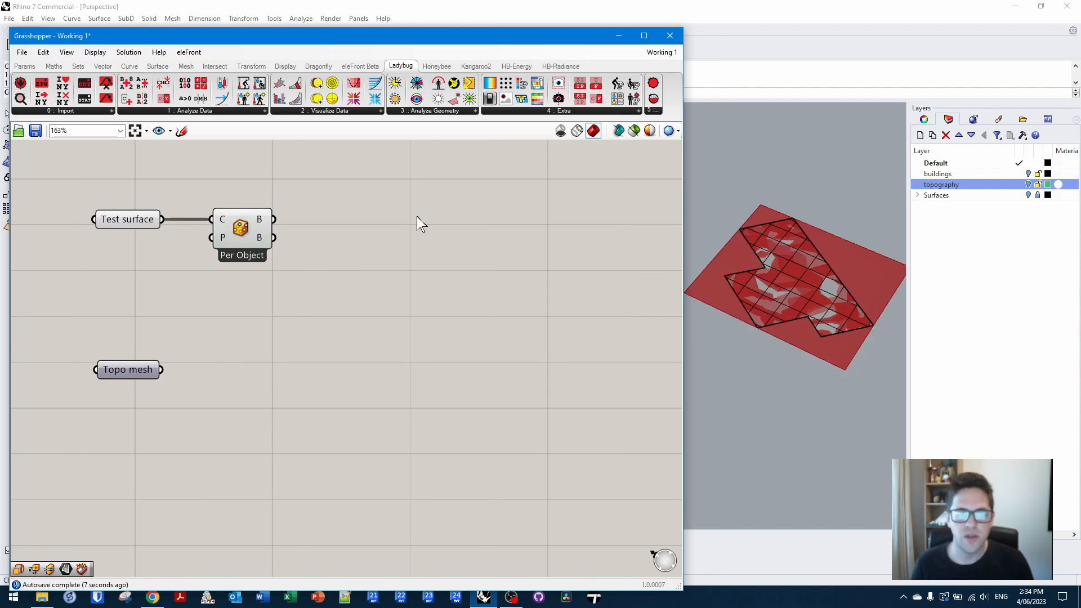
double_click(409, 216)
text(list)
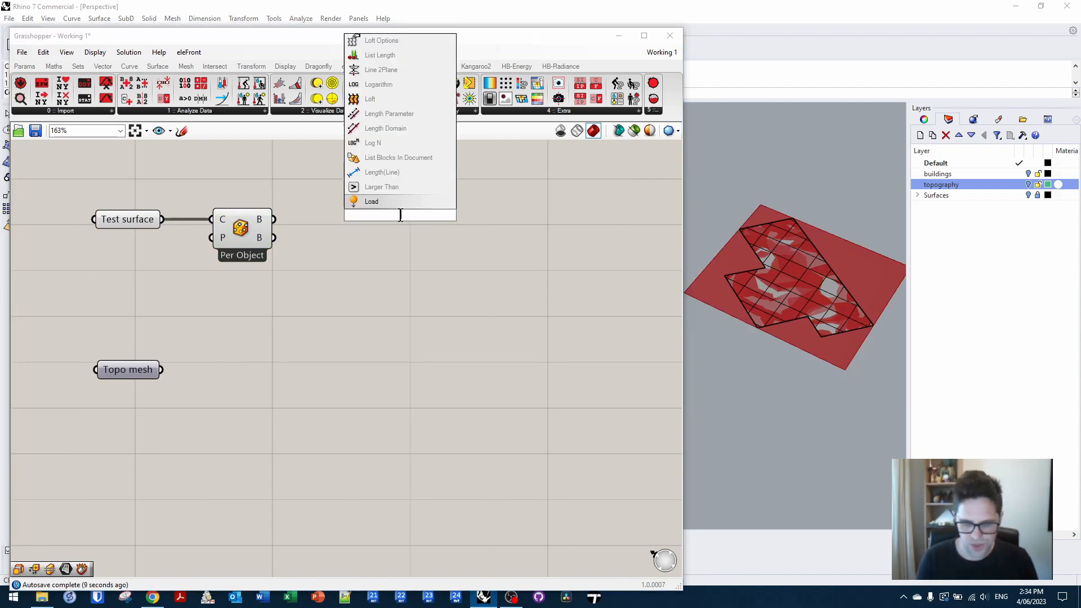
key(BackSpace)
key(BackSpace)
key(BackSpace)
key(BackSpace)
text(dec)
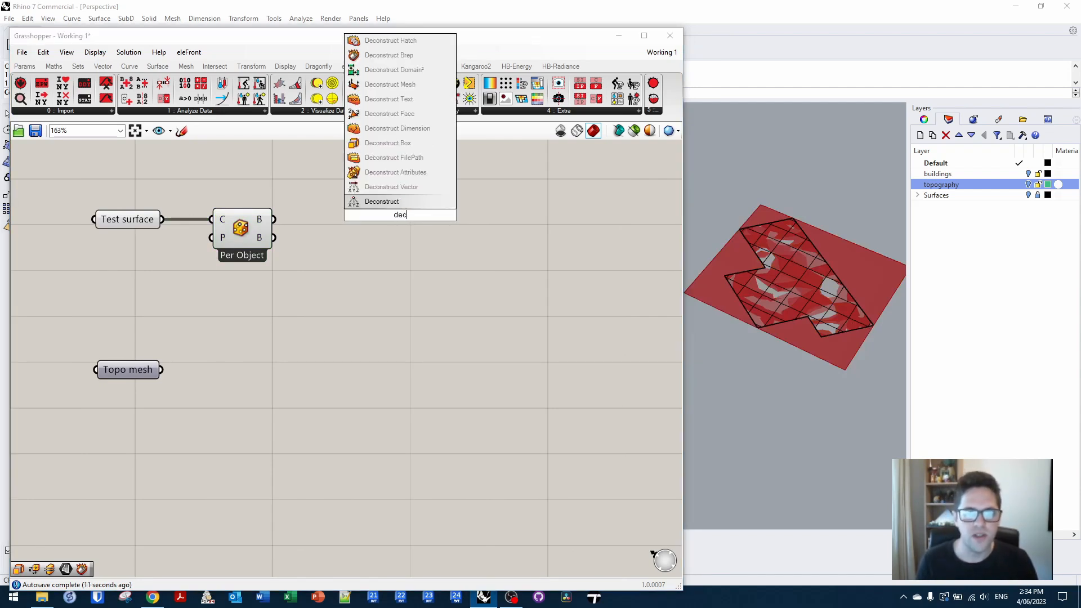
click(411, 88)
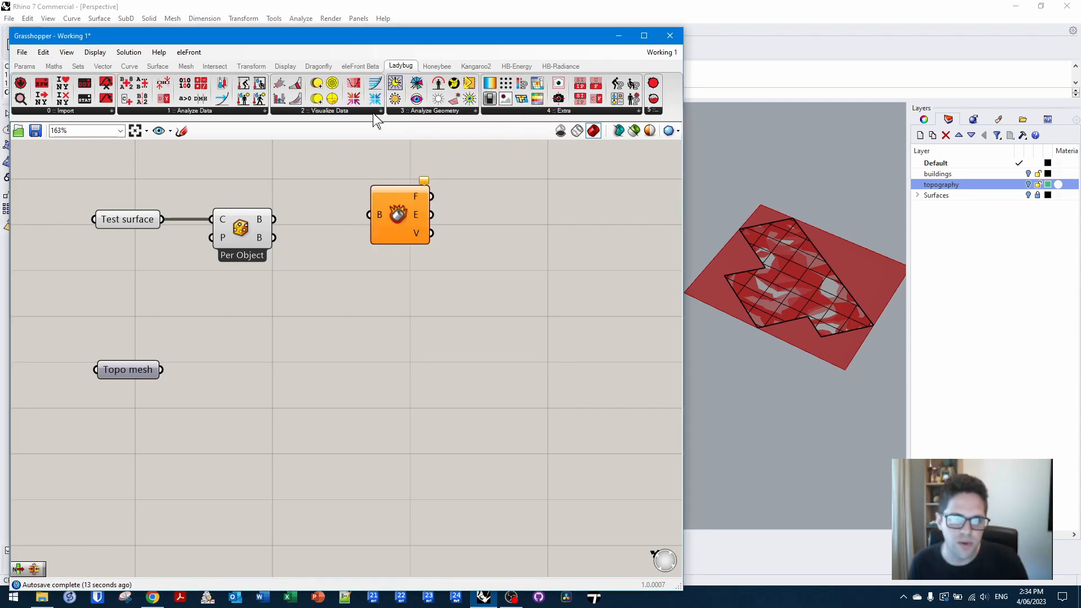
drag(274, 219, 339, 220)
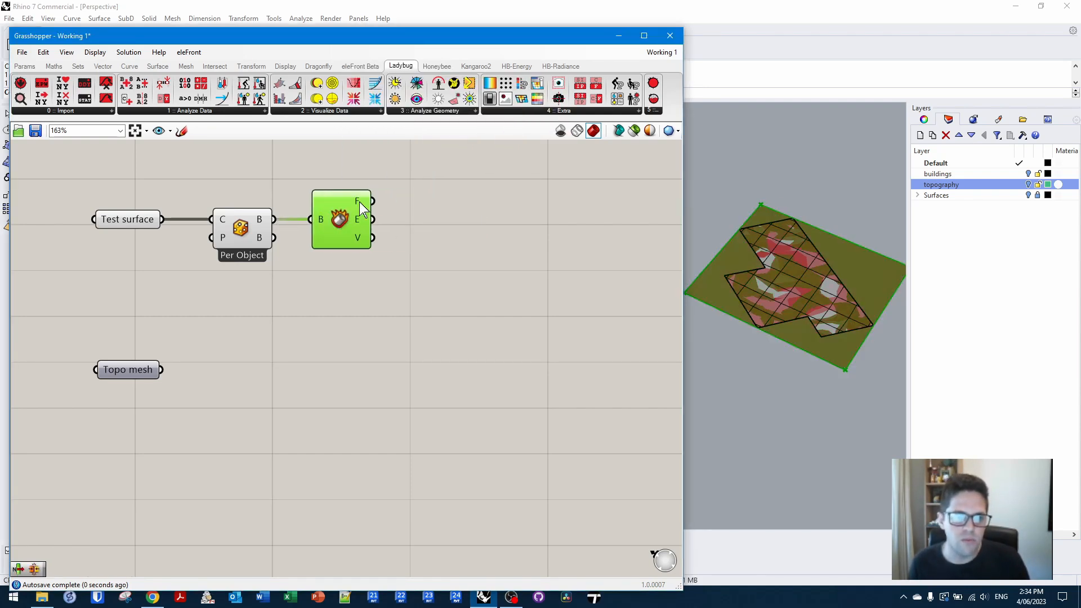
- Add a List Item component and connect the Deconstruct Brep faces output to its list input
double_click(472, 217)
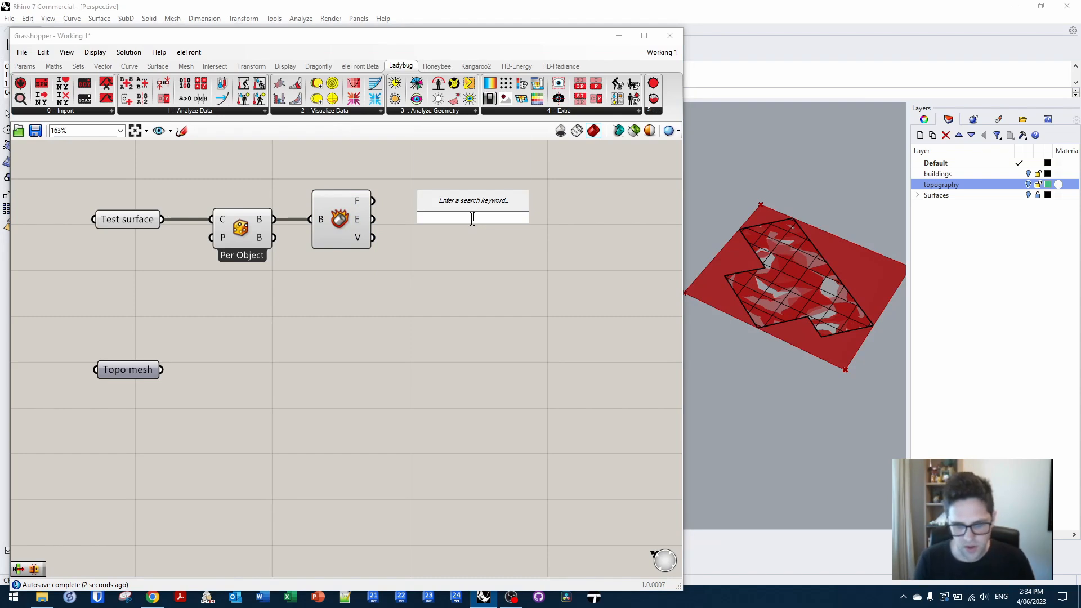
text(list item)
key(Return)
drag(373, 200, 442, 199)
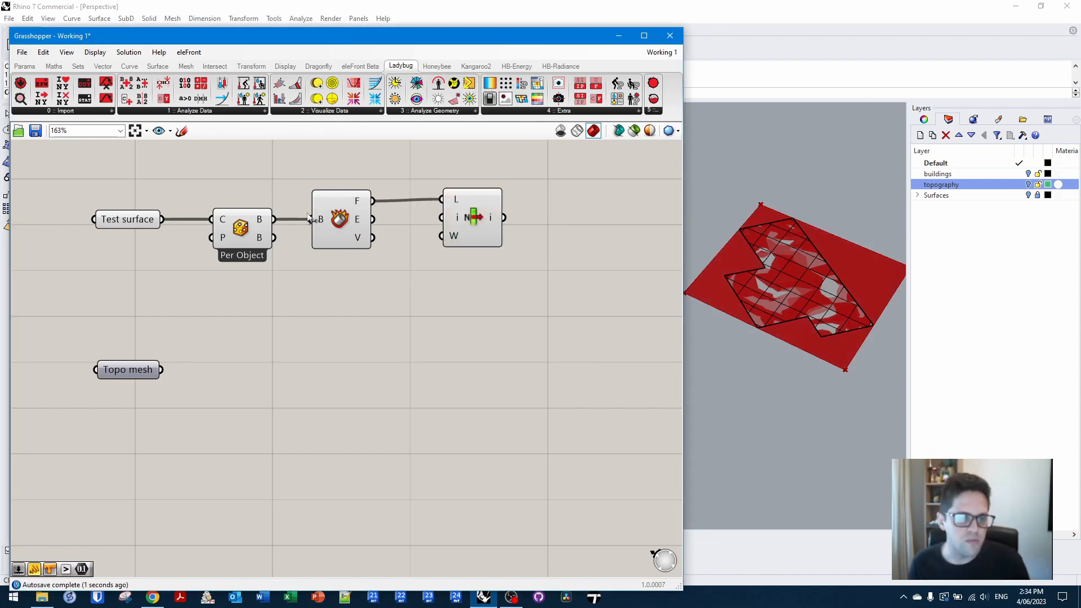
- Turn off the preview of the Deconstruct Brep and Bounding Box components
click(338, 216)
right_click(338, 215)
click(367, 235)
click(239, 221)
right_click(240, 223)
click(268, 242)
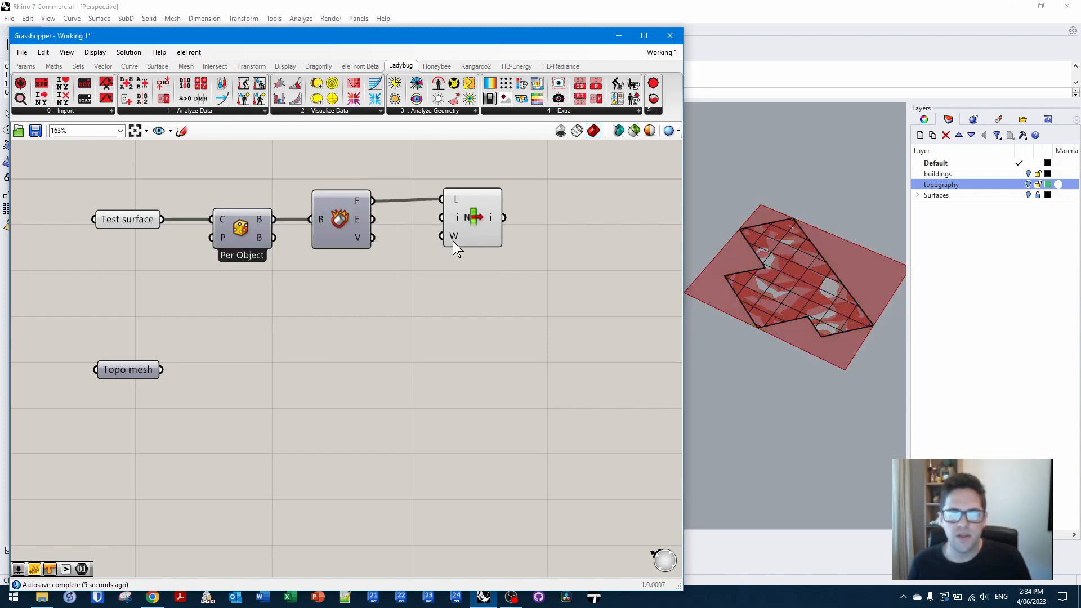
- Add an Iso Curve component and connect the List Item output to its surface input
drag(467, 210, 458, 212)
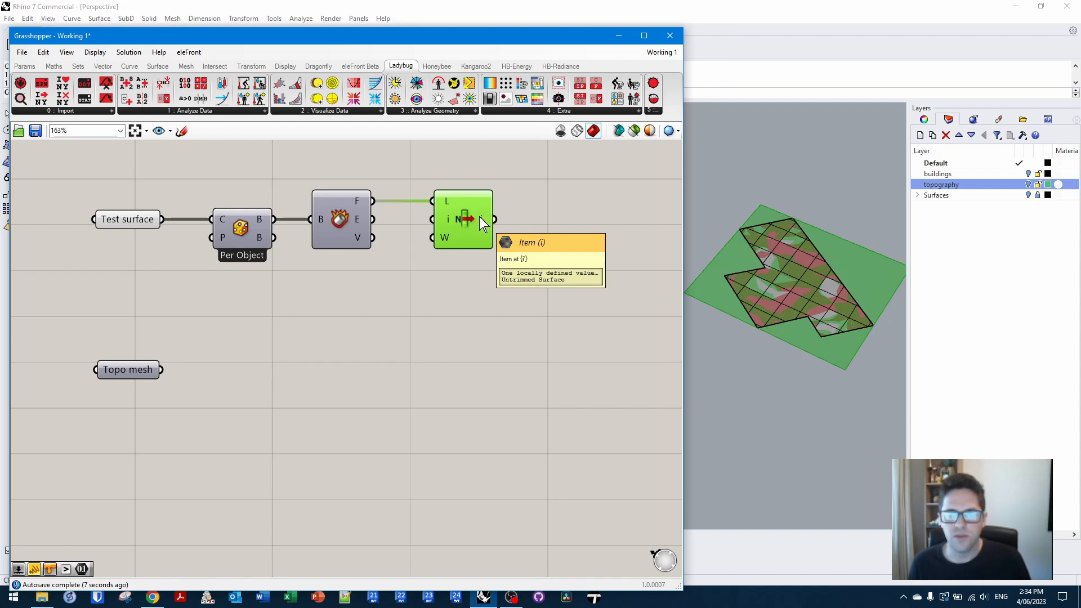
right_drag(552, 221, 424, 200)
click(433, 203)
double_click(433, 202)
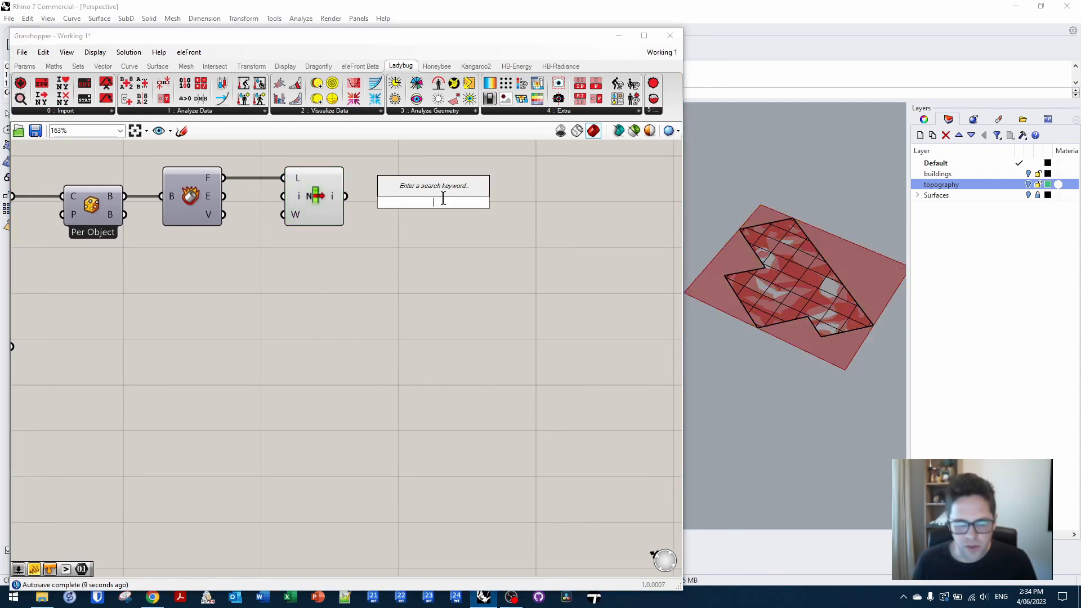
text(isocu)
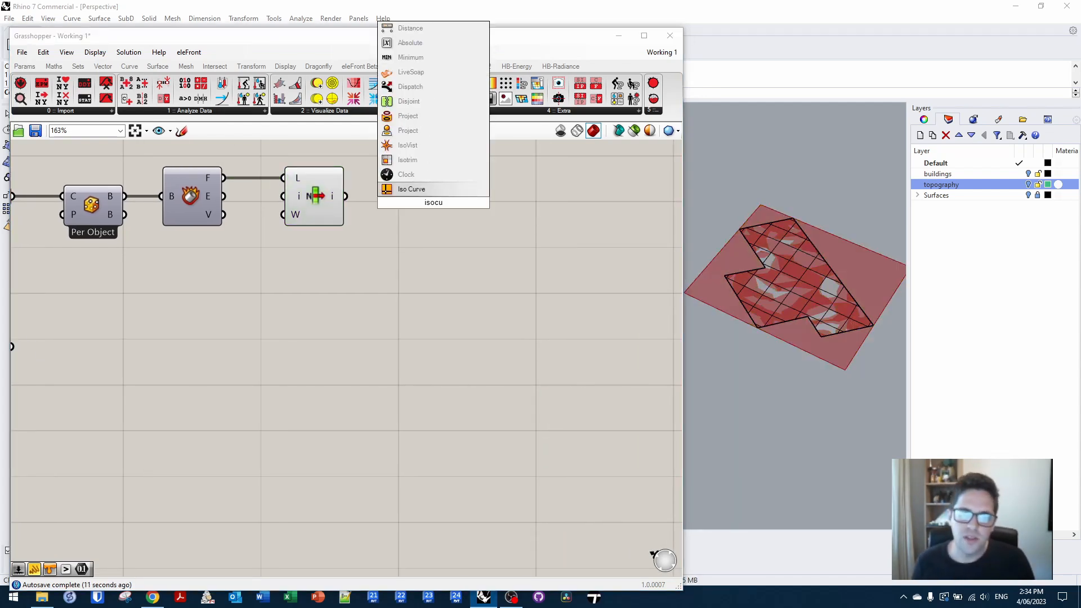
click(445, 188)
drag(346, 196, 476, 198)
click(445, 255)
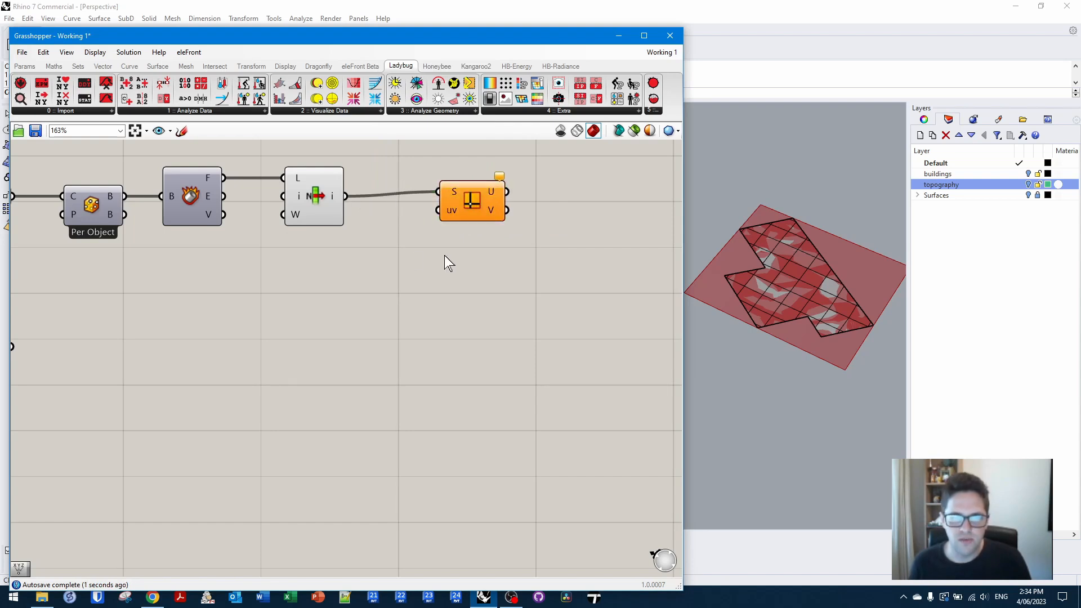
double_click(445, 255)
text(xz)
click(457, 280)
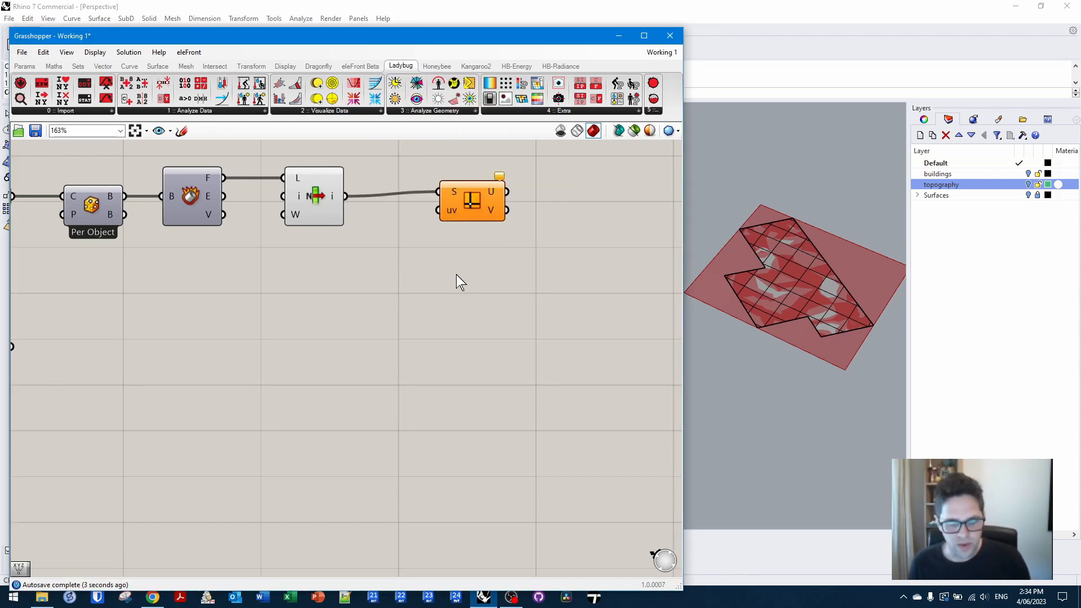
- Add a Construct Point component and connect its point output to the Iso Curve's uv input
double_click(457, 275)
text(xyz)
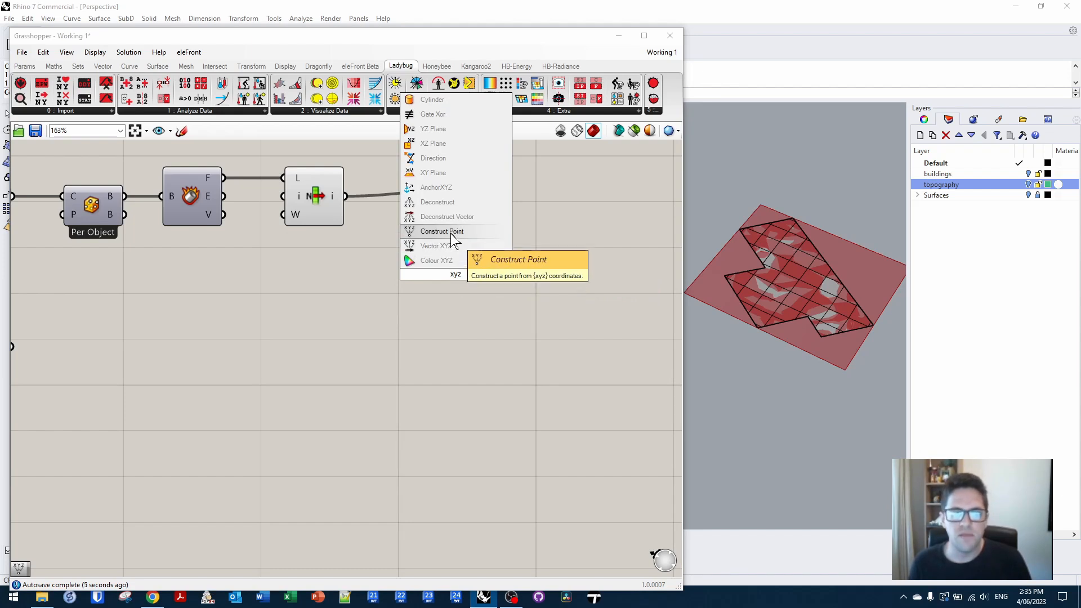
click(452, 233)
drag(389, 258, 470, 209)
click(468, 204)
click(451, 221)
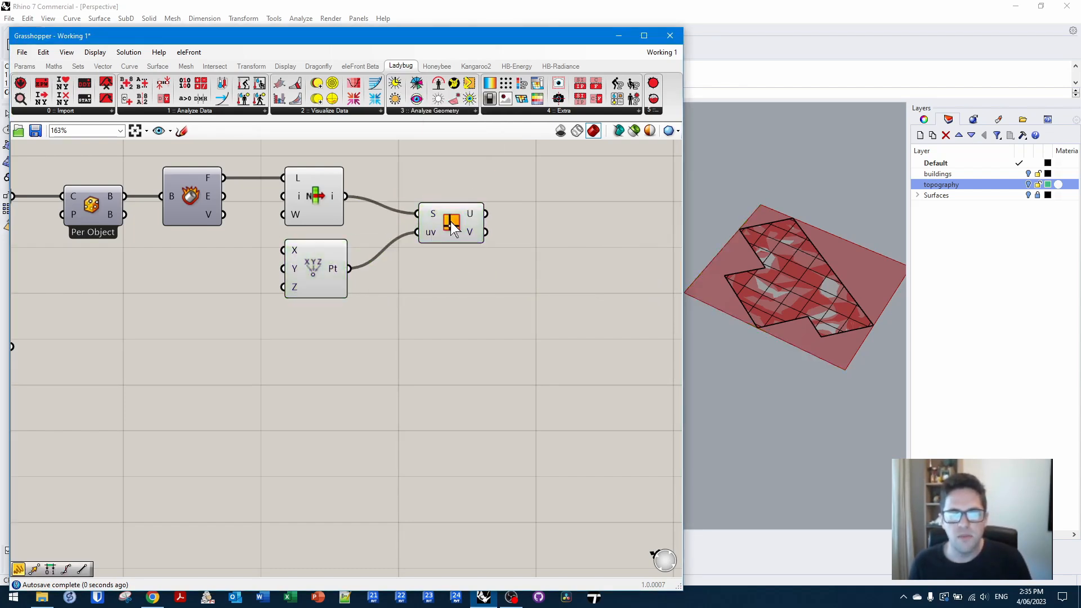
- Turn off the preview of the List Item and Construct Point components
right_click(308, 194)
click(336, 215)
right_click(320, 265)
click(340, 286)
click(471, 275)
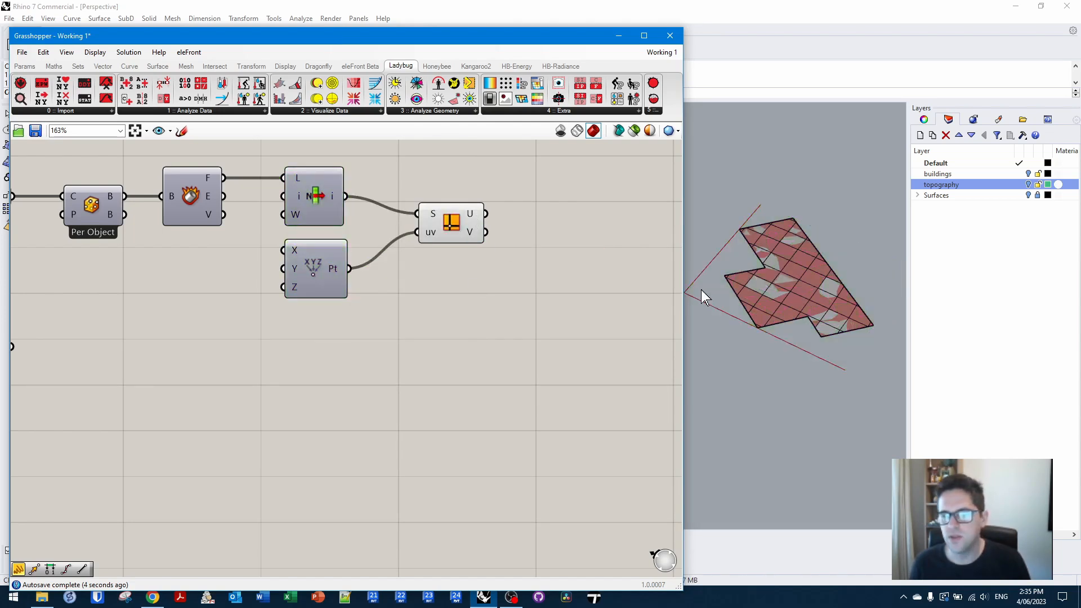
scroll(409, 266, down, 3)
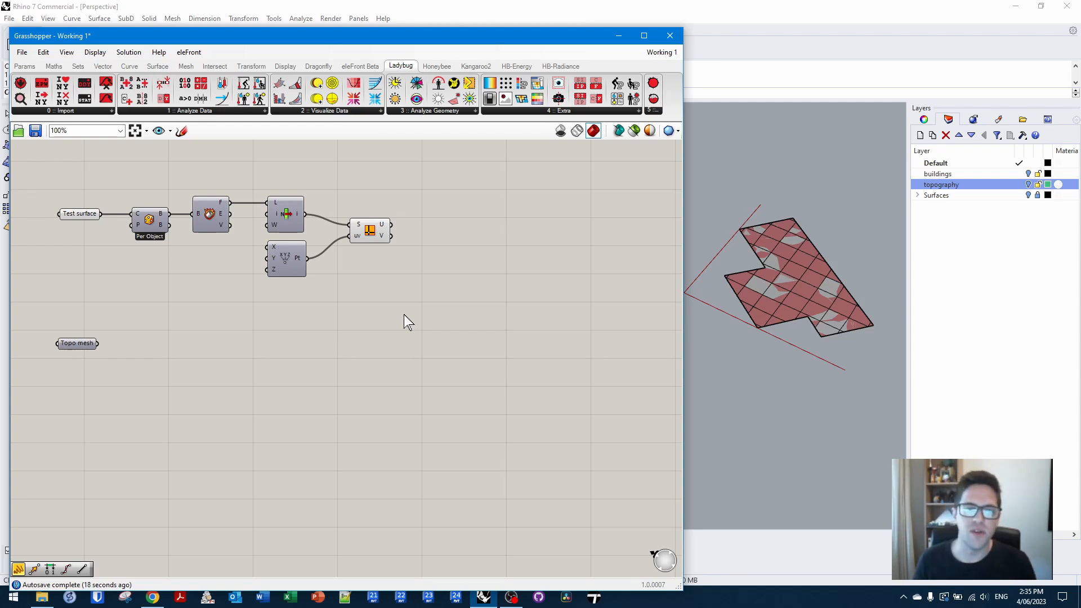
- Add a curve Length component and connect the Iso Curve's U output to it
scroll(407, 308, up, 2)
right_drag(410, 265, 311, 275)
click(254, 207)
drag(254, 207, 261, 210)
click(377, 197)
right_drag(463, 222, 405, 241)
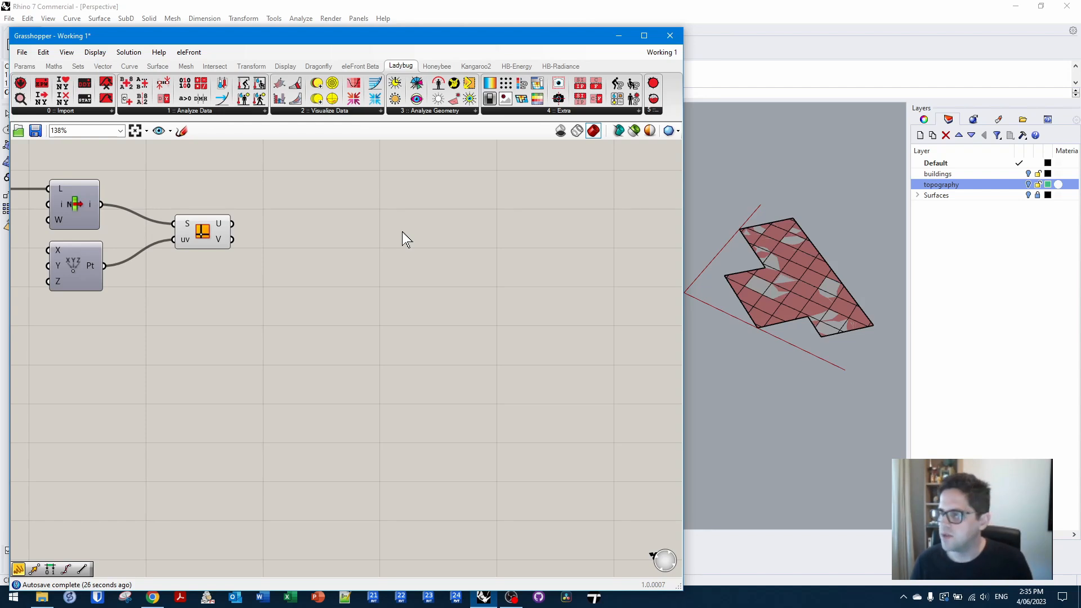
right_drag(403, 223, 368, 223)
double_click(367, 223)
text(lengh)
click(363, 213)
drag(201, 222, 340, 222)
mouse_move(787, 323)
shift+right_down()
mouse_move(816, 325)
mouse_move(803, 323)
shift+right_up()
- Add a number slider ranging from 1 to 10 with value 5 and name it Test spacing
double_click(354, 284)
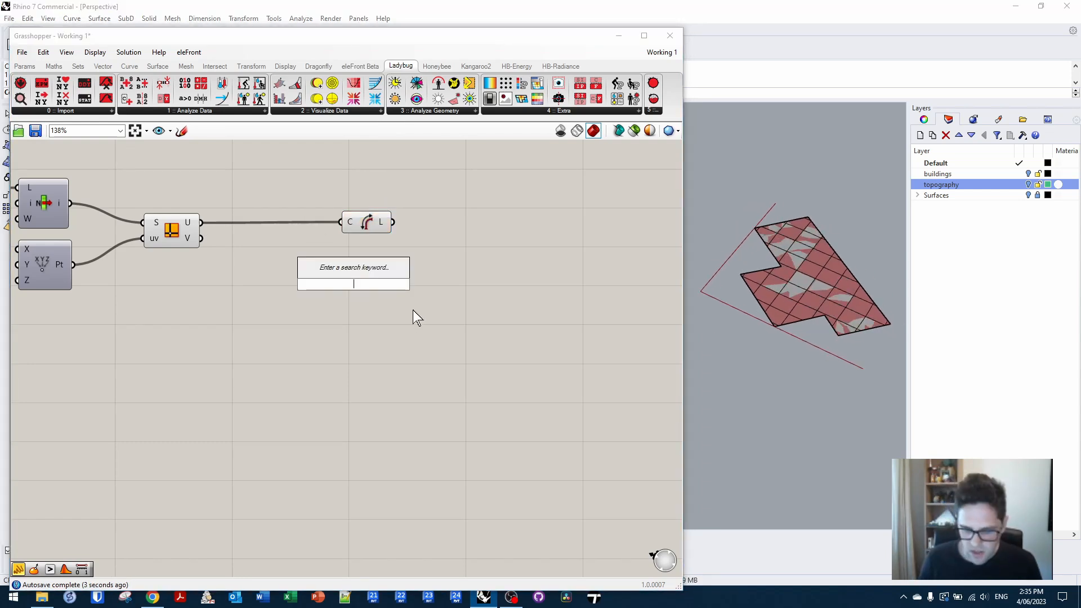
text(1<5<10)
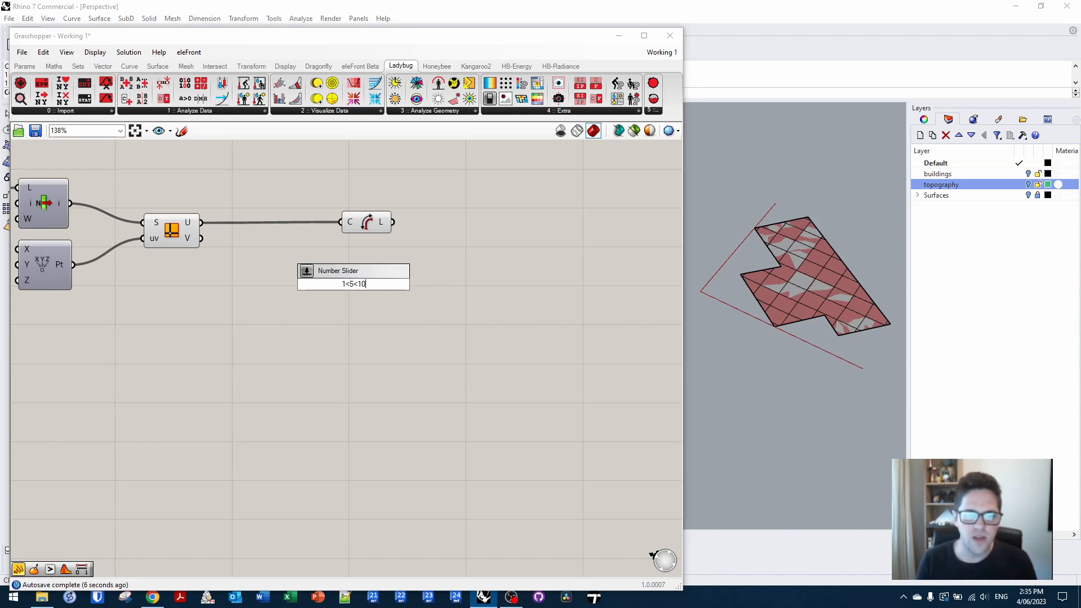
key(Return)
drag(393, 293, 375, 287)
click(406, 272)
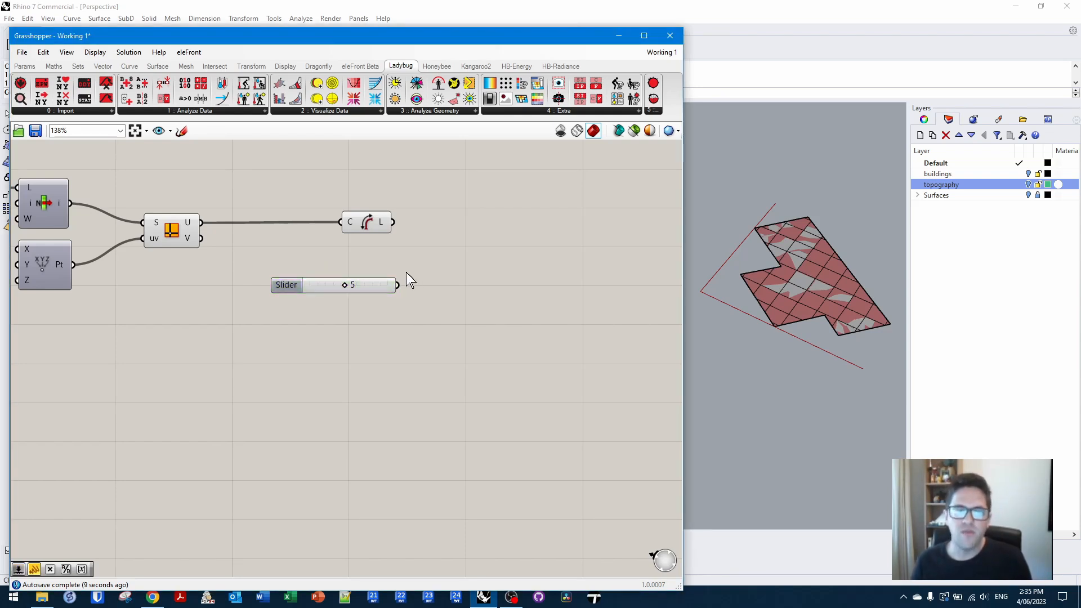
right_click(314, 289)
text(Tes)
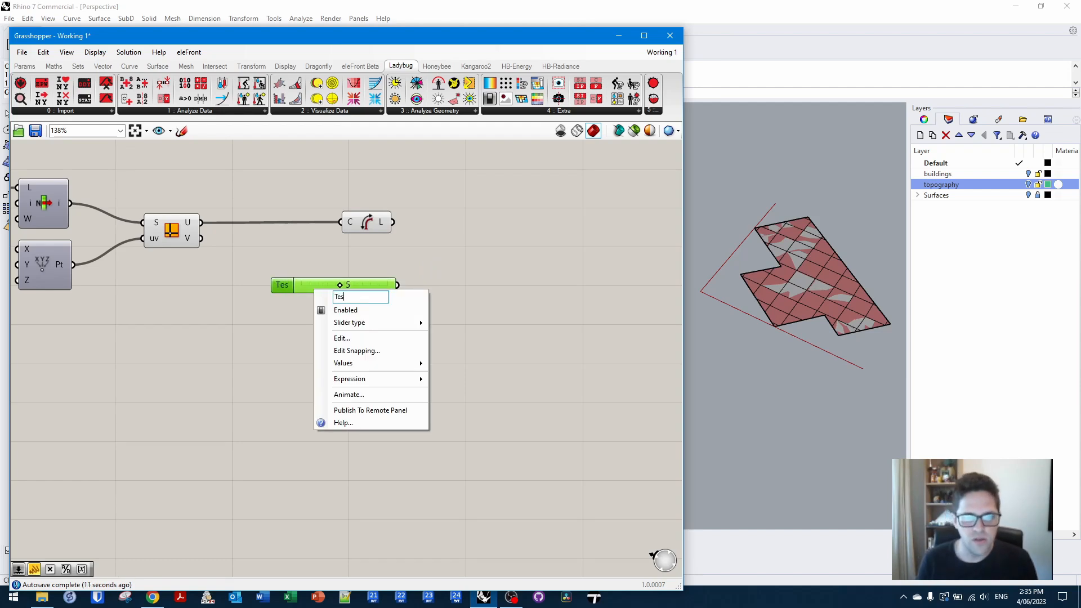
text(t spacing)
key(Return)
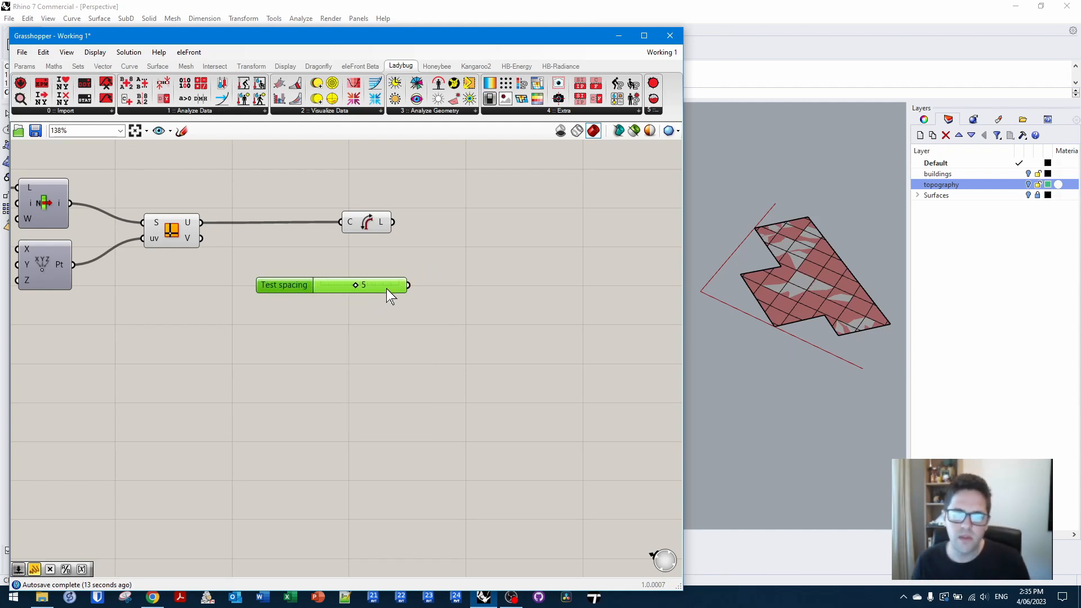
- Add a Division component that divides the curve Length by the Test spacing slider
double_click(459, 256)
text(/)
key(Return)
mouse_move(393, 223)
mouse_down()
mouse_move(432, 246)
mouse_move(387, 286)
mouse_up()
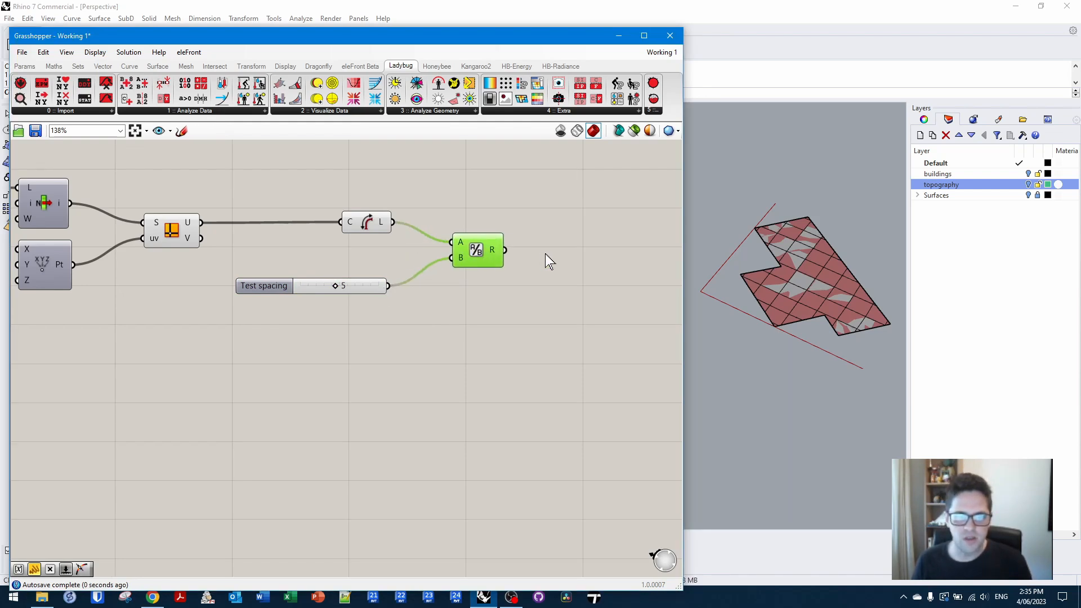
- Add a Round component, feed it the Division result, and line both components up with the Length component
right_drag(545, 254, 471, 243)
double_click(472, 243)
text(round)
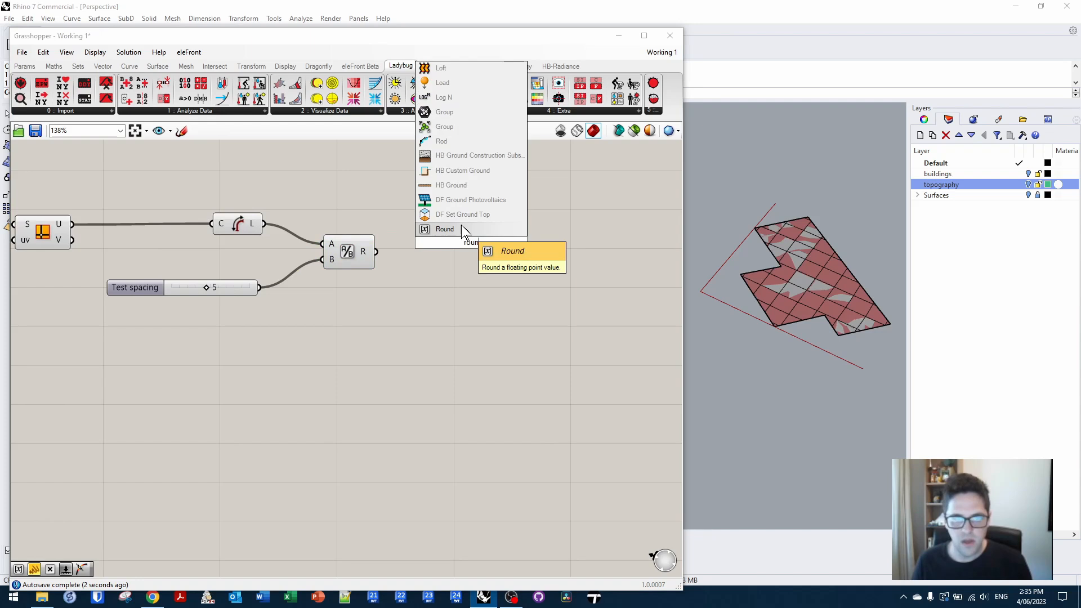
click(461, 225)
drag(377, 252, 415, 252)
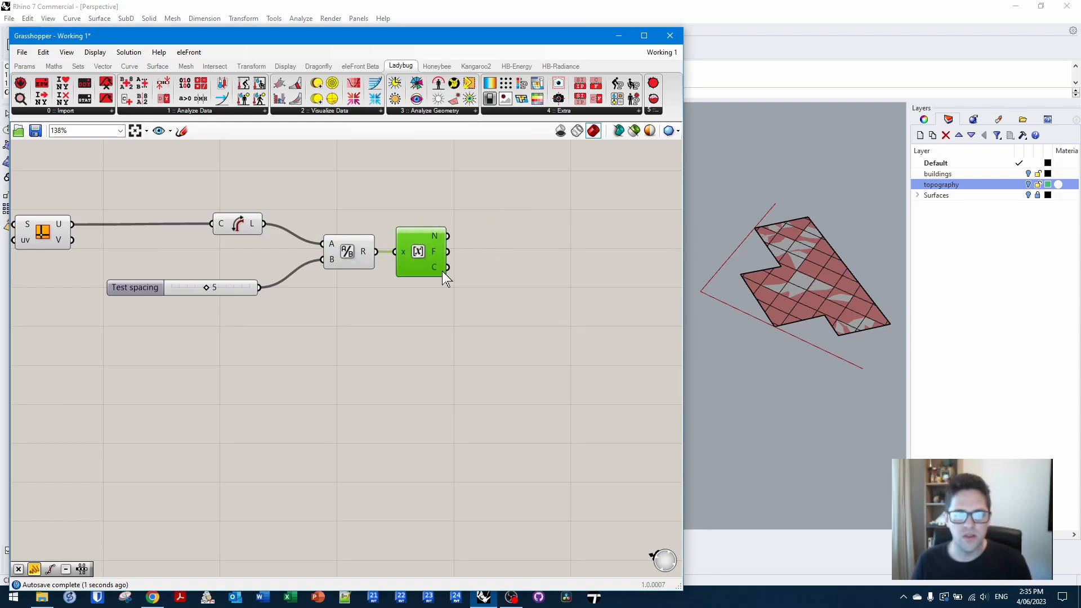
mouse_move(440, 270)
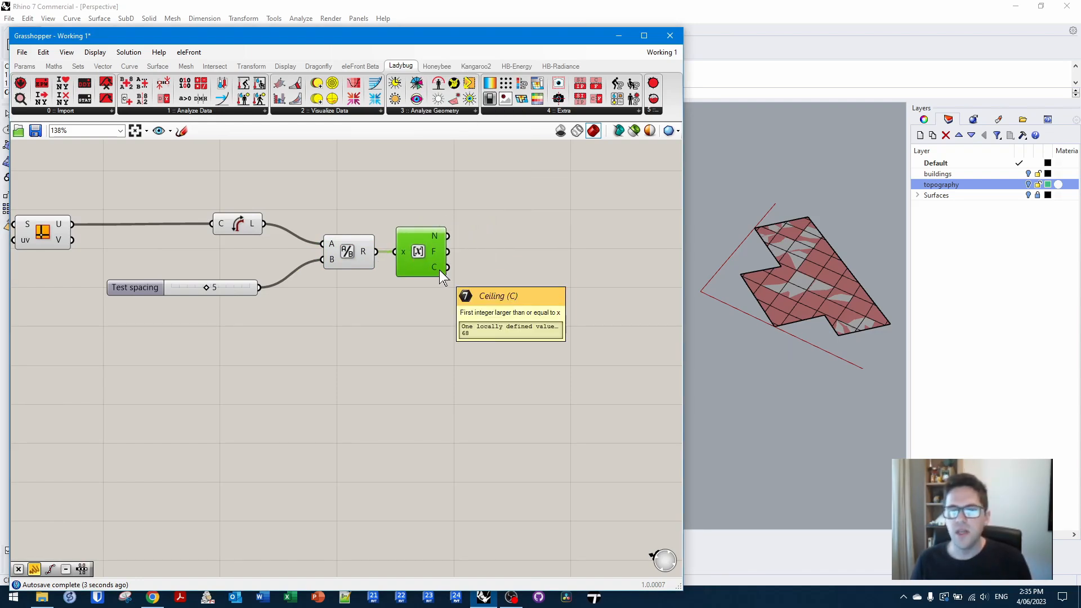
drag(476, 283, 337, 232)
drag(355, 255, 371, 237)
right_drag(508, 255, 473, 250)
click(491, 248)
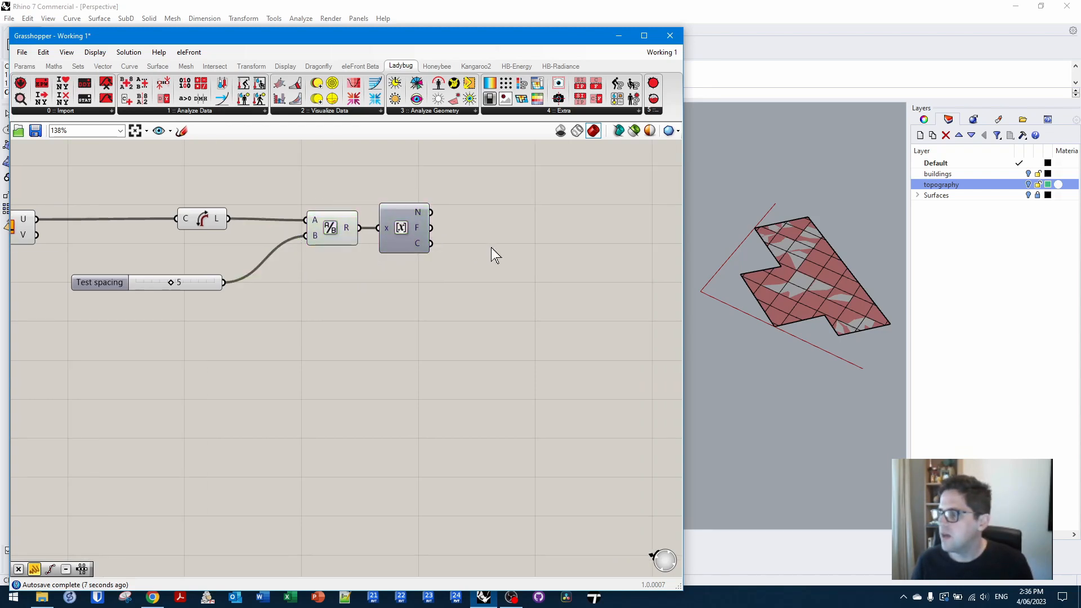
- Add a second Division component below the first and connect the Test spacing slider to its A input
click(197, 280)
drag(198, 287, 408, 307)
click(333, 313)
double_click(334, 313)
key(Return)
click(322, 327)
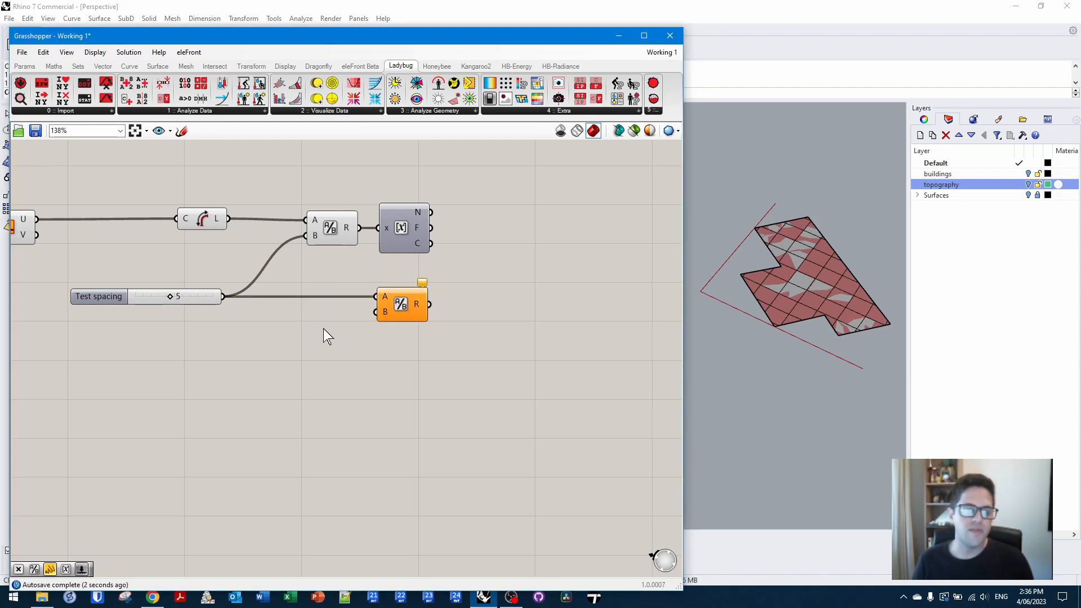
double_click(323, 328)
text(/2)
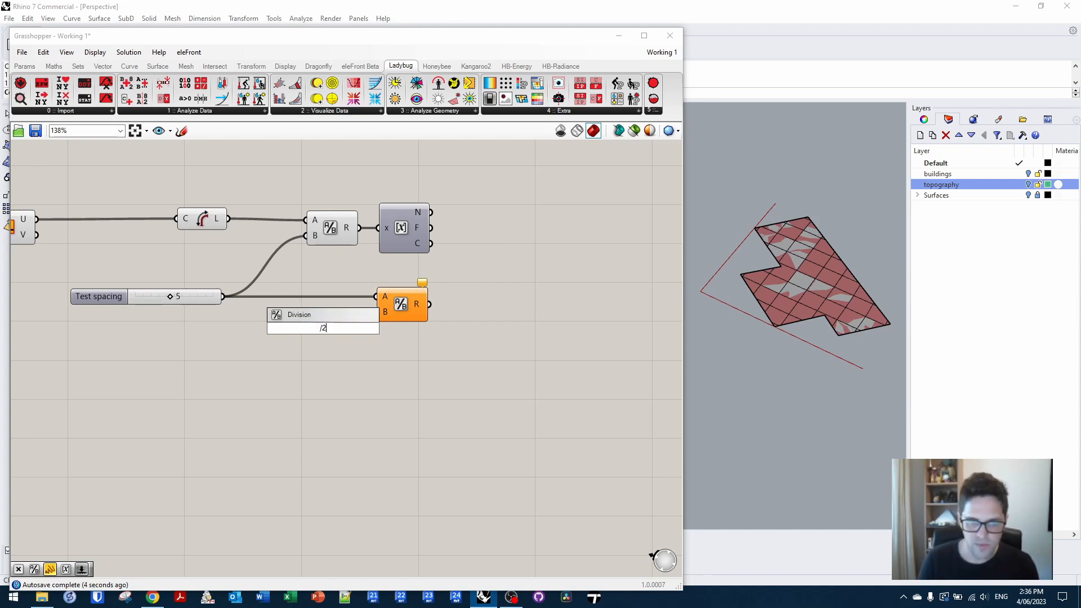
key(Return)
key(Delete)
- Add a panel containing 2 and connect it to the second Division's B input
double_click(326, 332)
text(//2)
key(Return)
drag(355, 333, 334, 313)
click(331, 337)
- Add a Construct Domain component and connect the second Division's result to its A input
right_drag(565, 310, 457, 313)
double_click(458, 313)
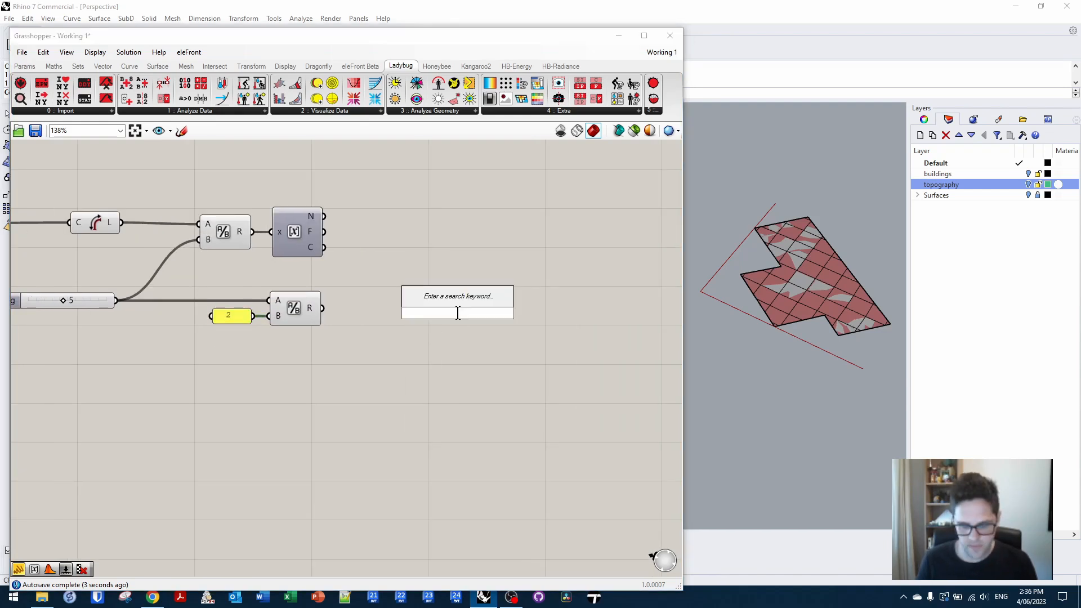
text(construct doma)
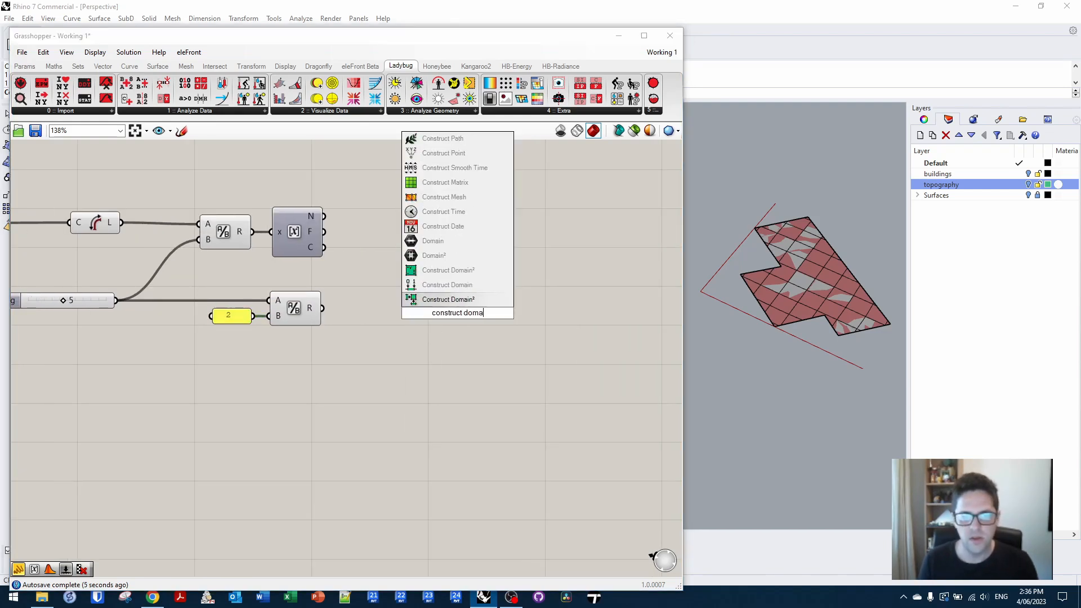
click(473, 286)
drag(456, 308, 461, 300)
right_drag(519, 316, 437, 308)
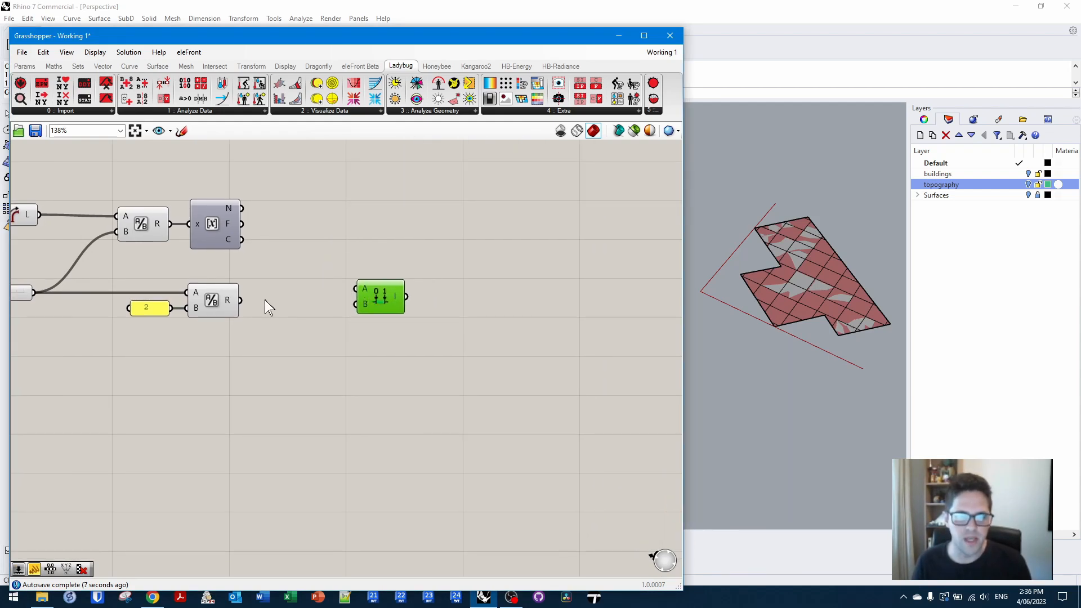
drag(241, 300, 411, 302)
click(370, 259)
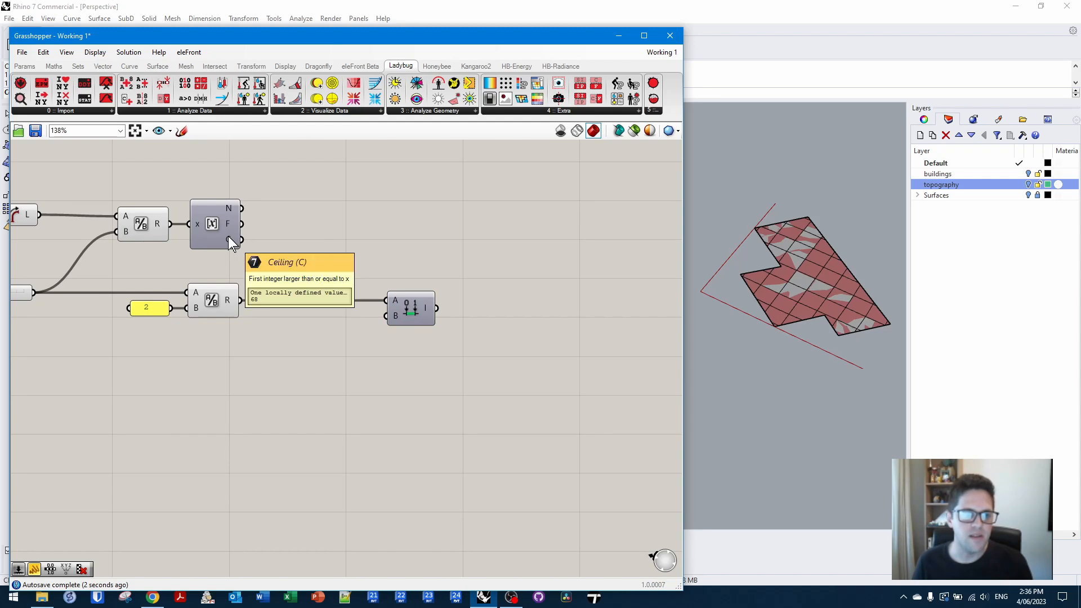
- Add a Multiplication component that multiplies the Round component's Ceiling output by the Test spacing slider
right_drag(228, 235, 345, 221)
double_click(401, 198)
key(Return)
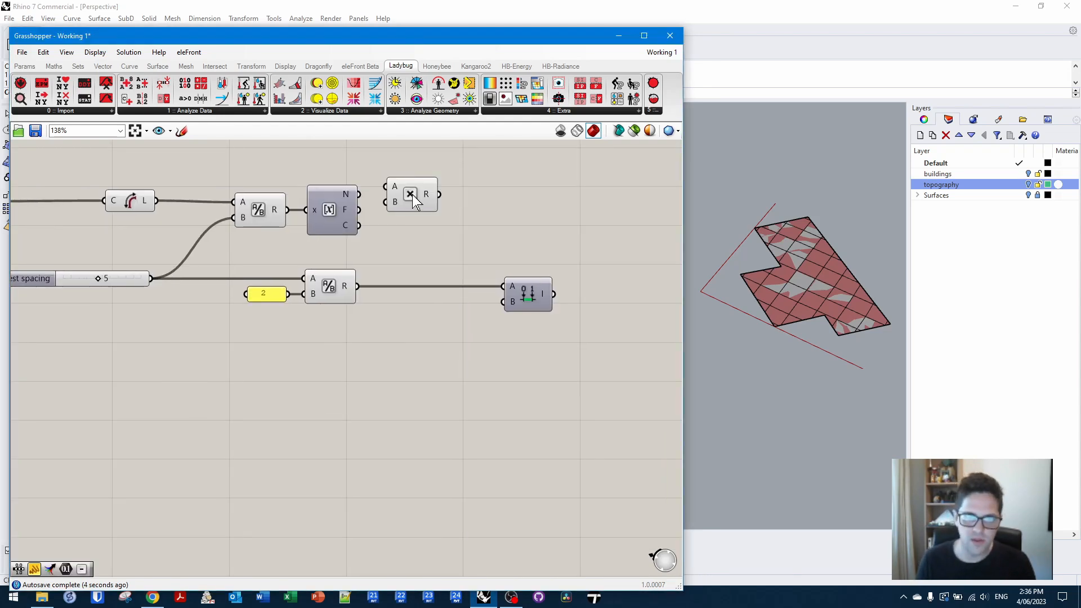
drag(422, 201, 459, 221)
drag(149, 278, 423, 222)
drag(359, 226, 440, 243)
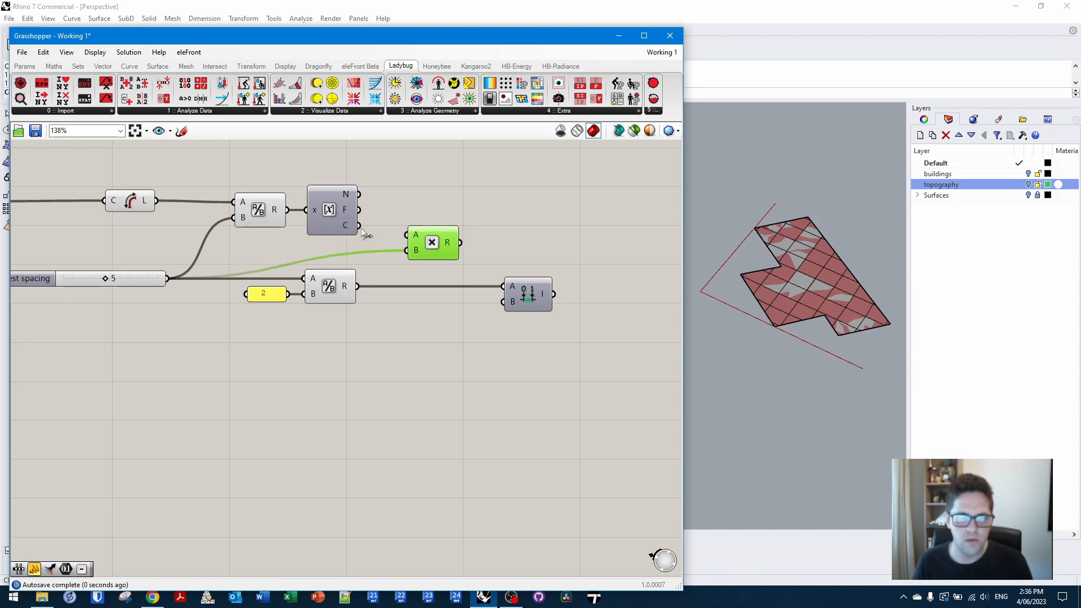
right_drag(447, 245, 362, 218)
mouse_move(361, 217)
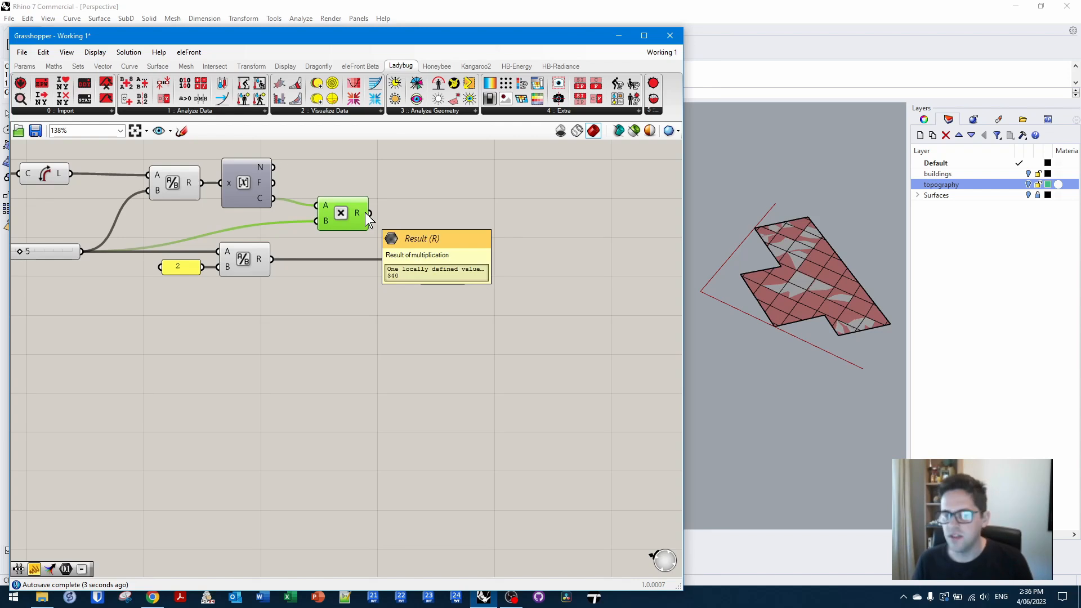
- Add an Addition component summing the Multiplication and second Division results, and connect it to Construct Domain's B input
drag(435, 259, 454, 259)
click(449, 201)
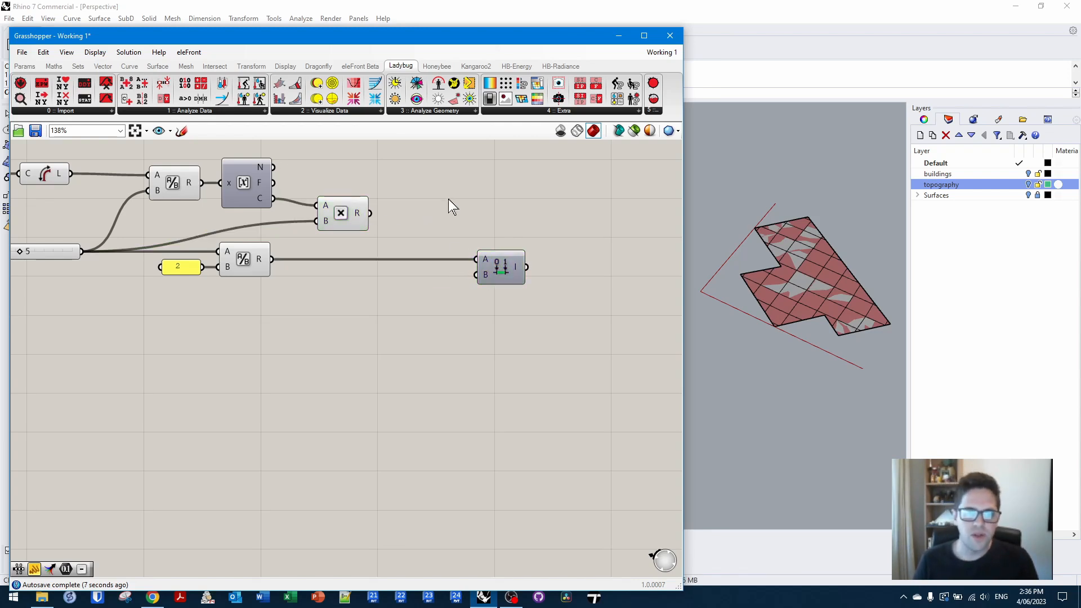
double_click(448, 198)
text(+)
key(Return)
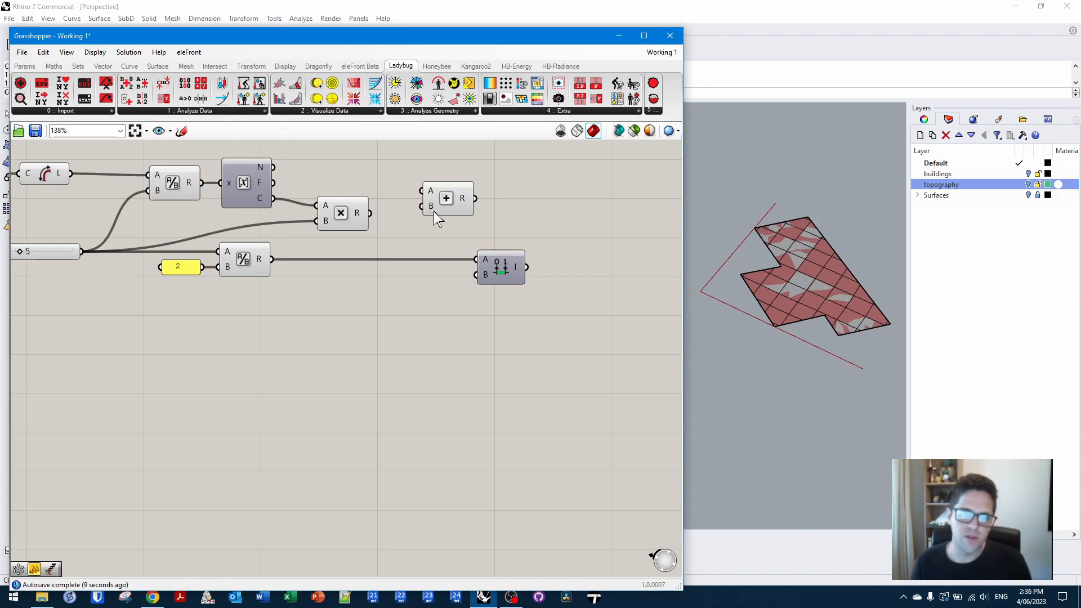
drag(370, 213, 430, 231)
drag(272, 259, 519, 267)
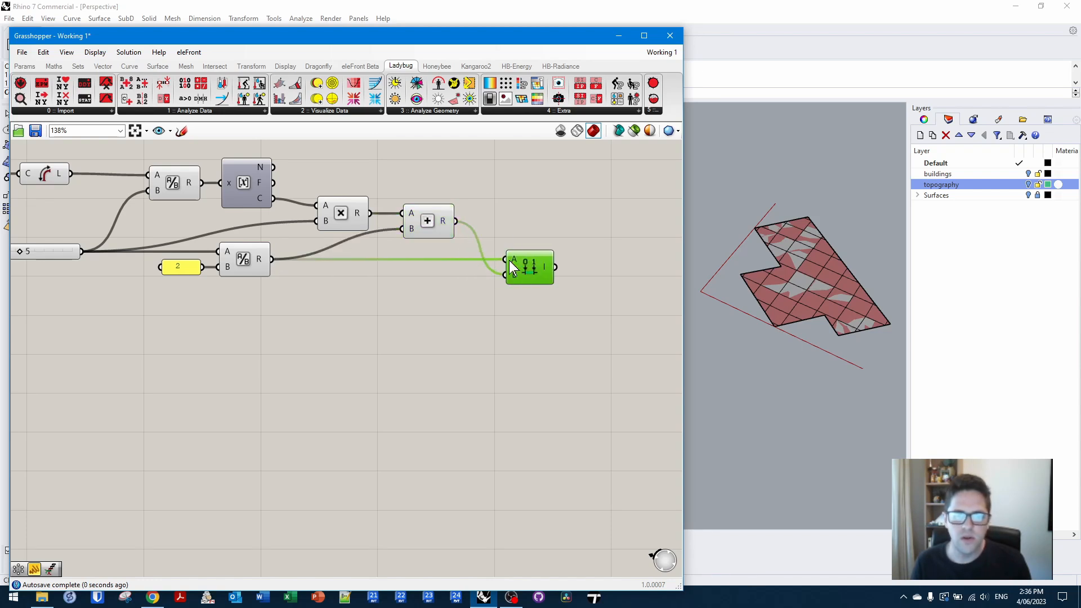
click(512, 202)
right_drag(512, 201, 487, 188)
drag(238, 282, 217, 250)
click(511, 258)
right_drag(504, 255, 451, 252)
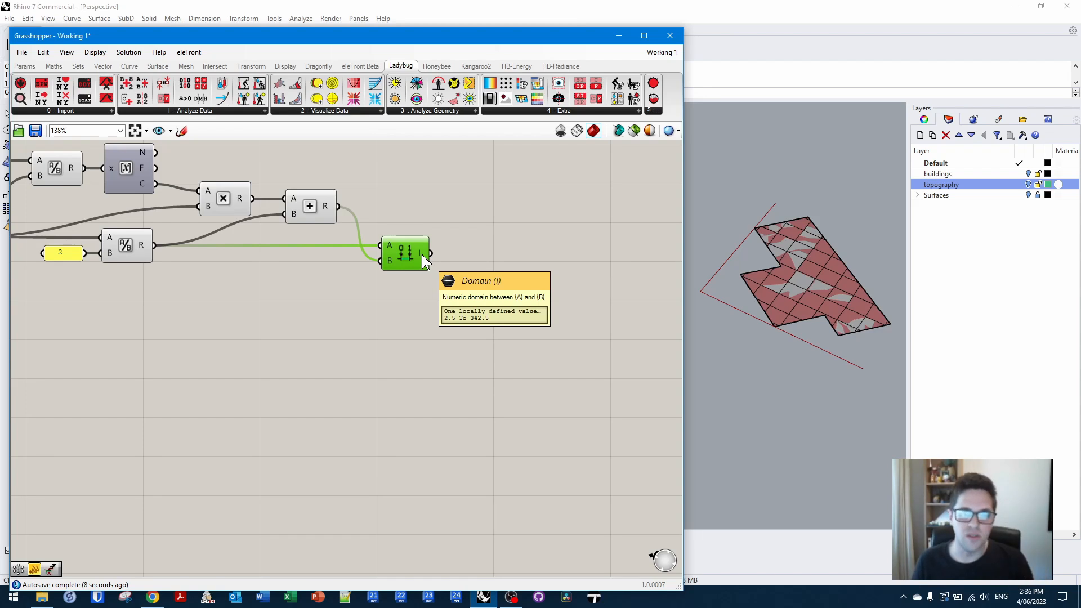
- Add a Range component using the constructed domain as its domain and the Round component's Ceiling as its step count
double_click(477, 216)
text(range)
click(478, 206)
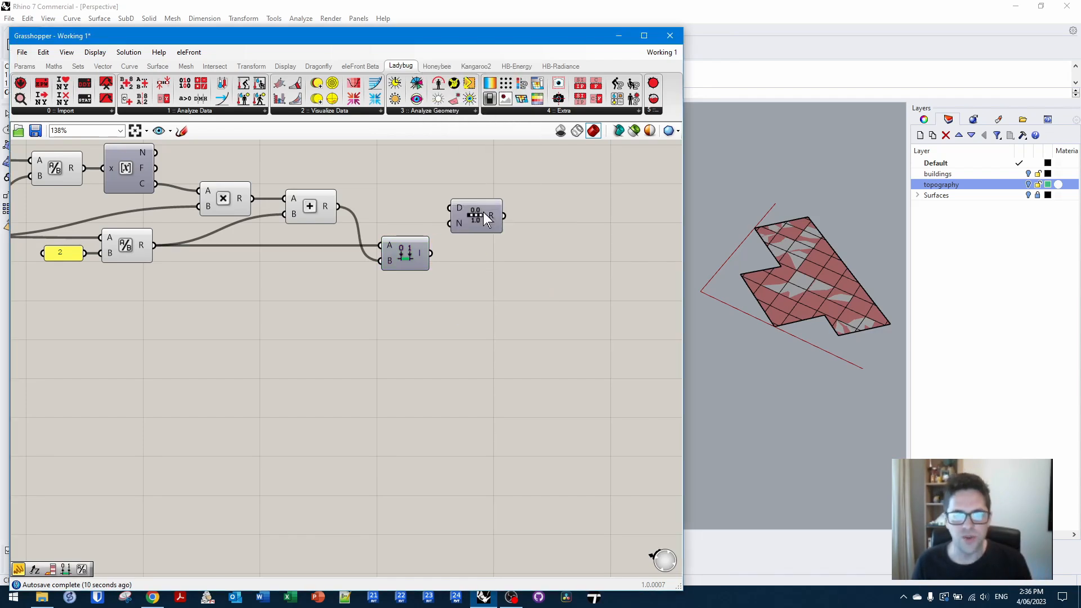
right_drag(483, 212, 521, 202)
drag(514, 212, 549, 215)
right_drag(549, 215, 431, 225)
drag(350, 253, 79, 183)
drag(434, 220, 442, 181)
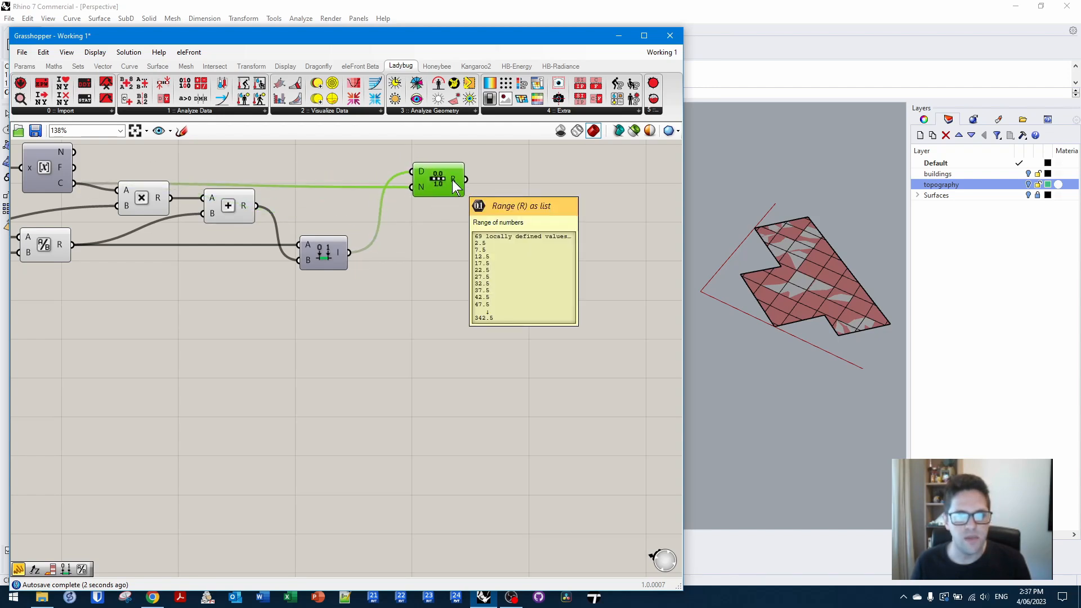
- Inspect the Range output from first to last value in a temporary panel and delete the panel
double_click(507, 272)
text(//)
key(Return)
drag(466, 179, 478, 265)
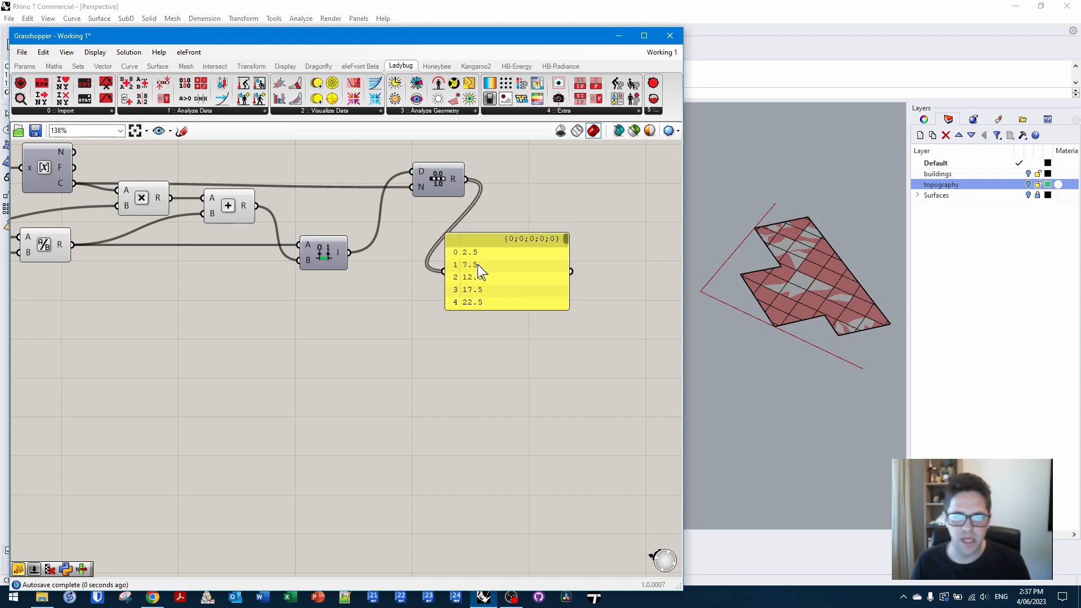
drag(566, 238, 566, 313)
click(546, 283)
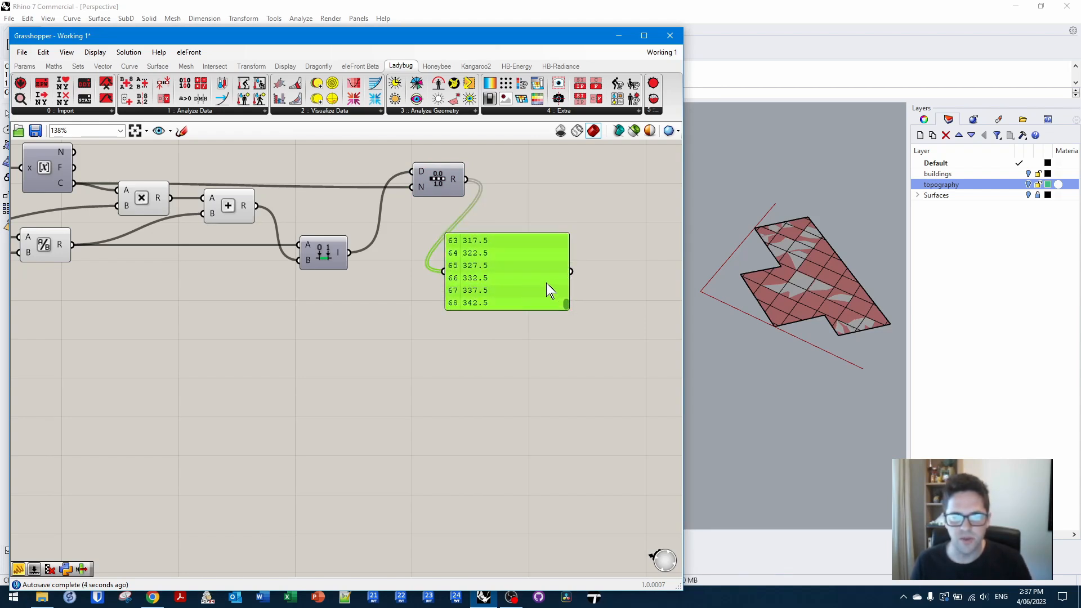
scroll(548, 284, down, 2)
right_drag(495, 264, 467, 248)
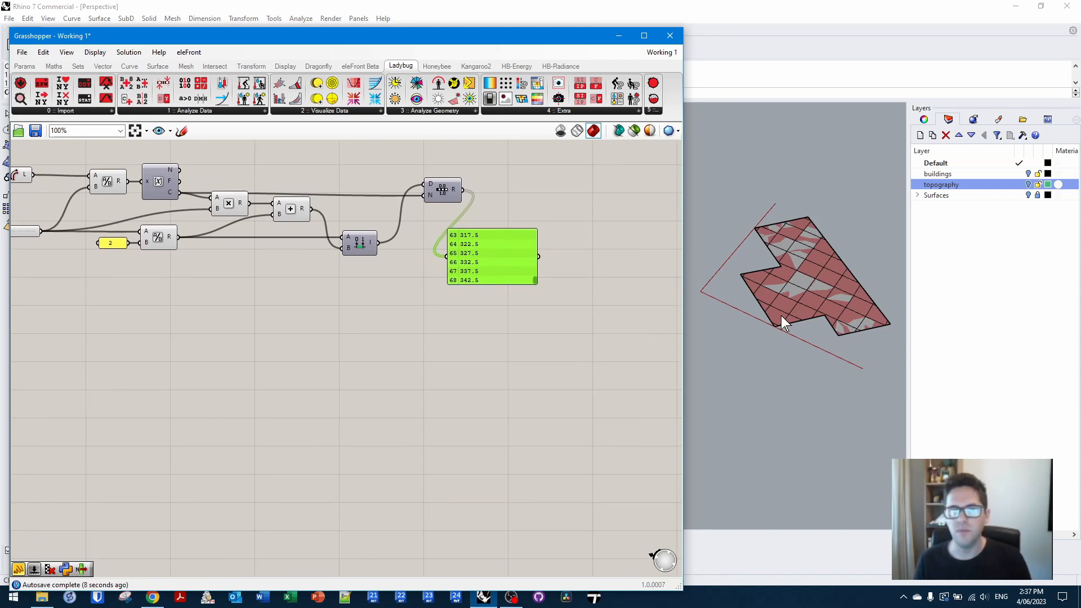
key(Delete)
- Rearrange the canvas by moving the Length component and its downstream chain farther from the Iso Curve and Test spacing slider
drag(439, 196, 454, 186)
right_drag(443, 188, 436, 188)
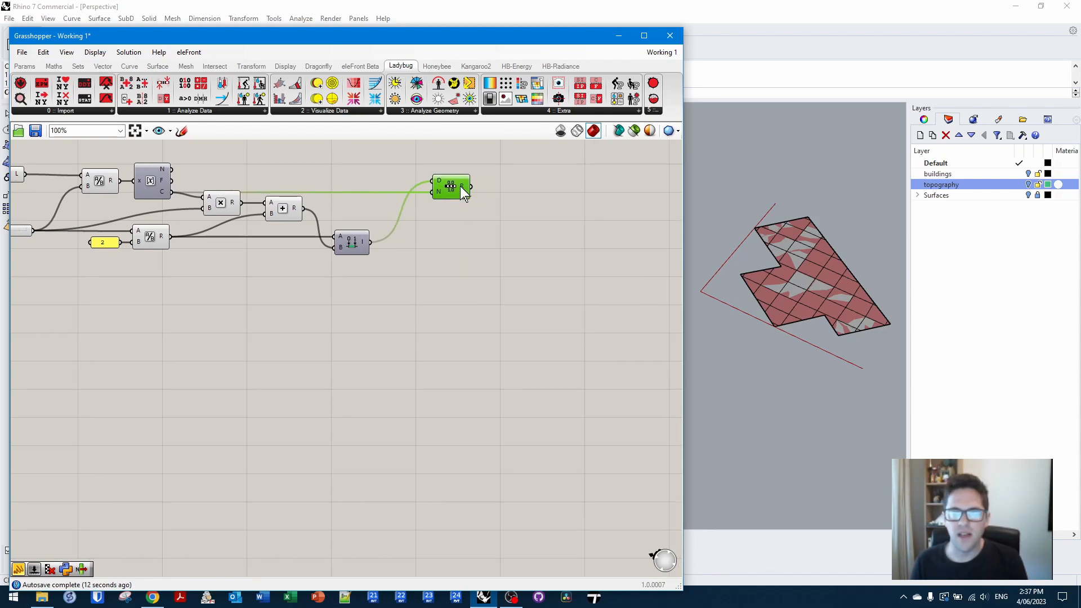
right_drag(395, 214, 479, 231)
scroll(515, 222, down, 1)
drag(115, 231, 88, 232)
drag(556, 292, 139, 154)
drag(199, 192, 250, 201)
right_drag(124, 179, 245, 198)
scroll(246, 198, up, 3)
drag(237, 198, 365, 217)
click(213, 179)
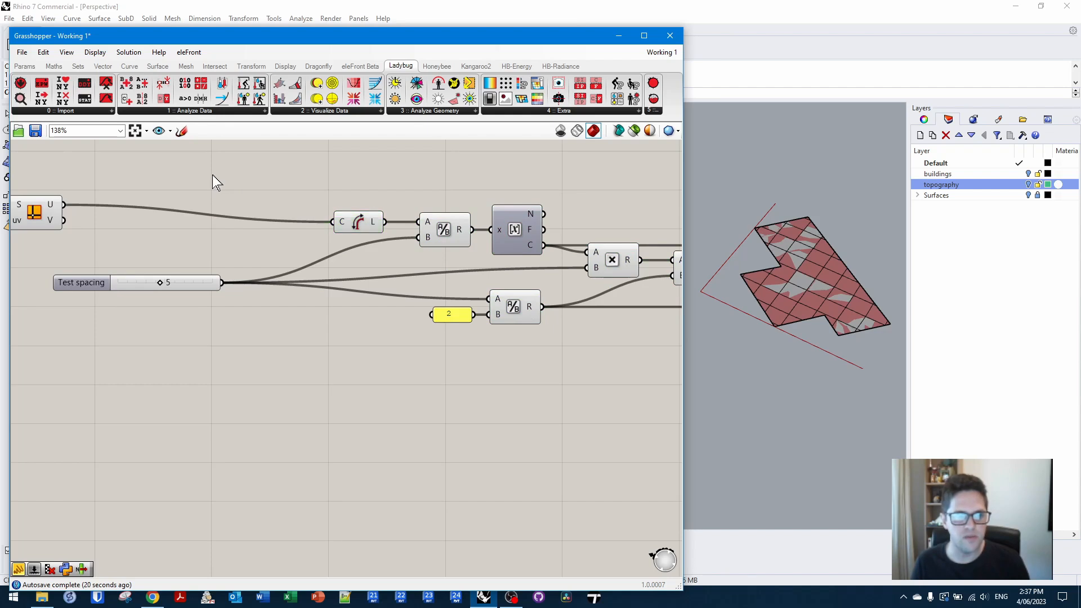
- Add two Data parameters ahead of the calculation chain, routing Iso Curve's U output through one and the Test spacing slider through the other
double_click(212, 175)
text(data)
click(195, 162)
drag(65, 205, 280, 313)
ctrl+shift+drag(224, 283, 195, 308)
drag(279, 300, 285, 269)
scroll(322, 229, down, 1)
drag(197, 294, 158, 300)
- Add a Data parameter at the end of the chain and connect the Range component's output to it
scroll(185, 299, down, 1)
scroll(530, 307, down, 1)
right_drag(549, 303, 241, 284)
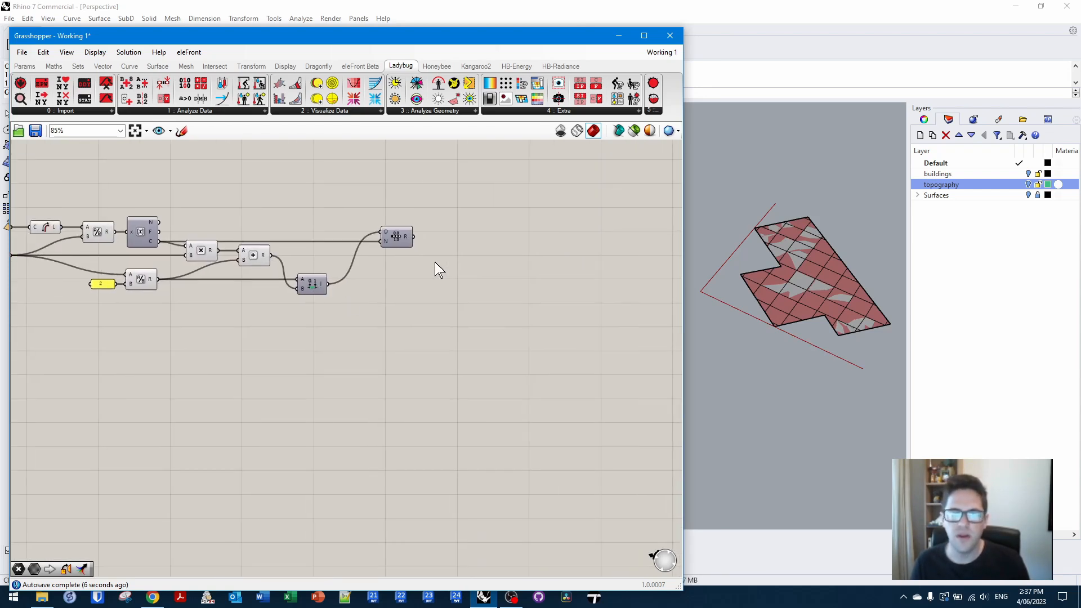
double_click(489, 233)
text(data)
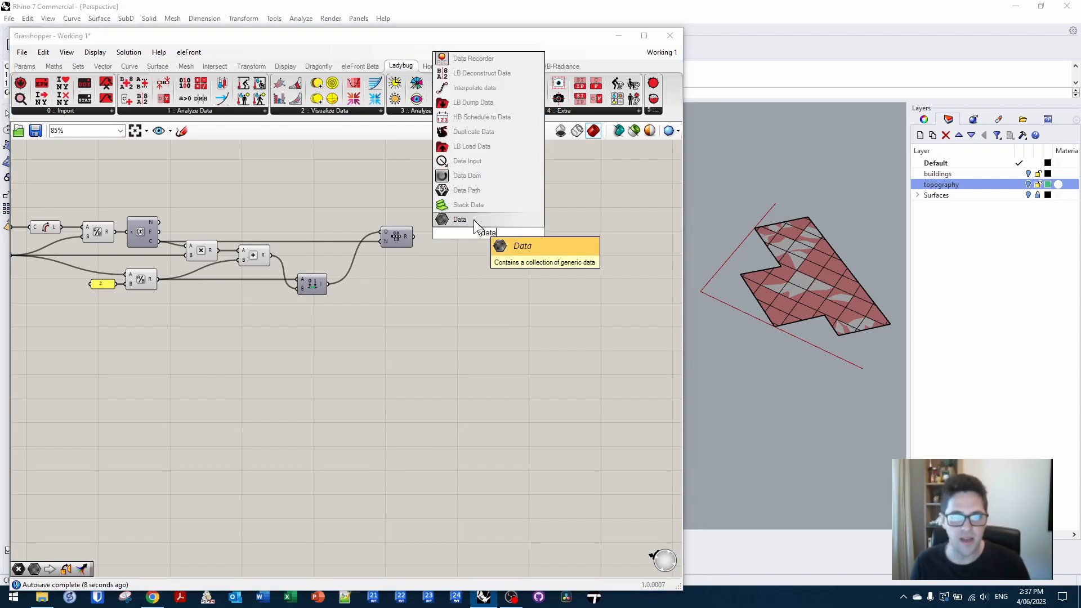
click(474, 220)
drag(415, 237, 477, 234)
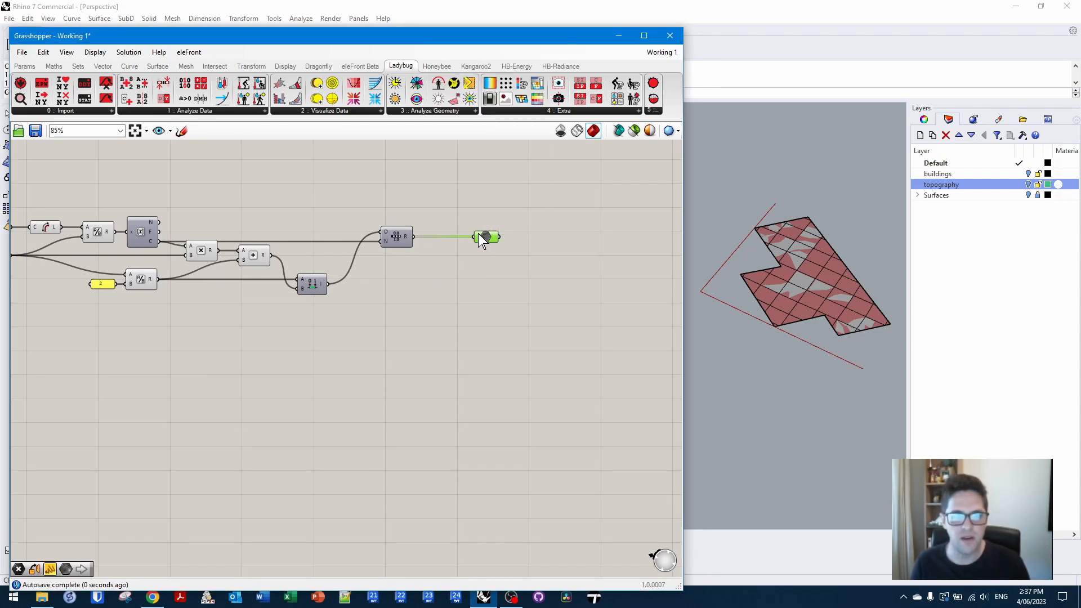
- Place a copy of the end Data parameter below the first and feed it from the Division component that divides the spacing by 2
right_drag(319, 282, 350, 263)
drag(171, 285, 123, 261)
drag(174, 258, 175, 286)
click(491, 242)
click(517, 221)
key(ctrl+c)
key(ctrl+v)
drag(509, 225, 191, 288)
- Group the components from the input Data parameters through Range into a cluster and move it closer to the Iso Curve and slider
drag(528, 223, 223, 194)
scroll(506, 289, down, 3)
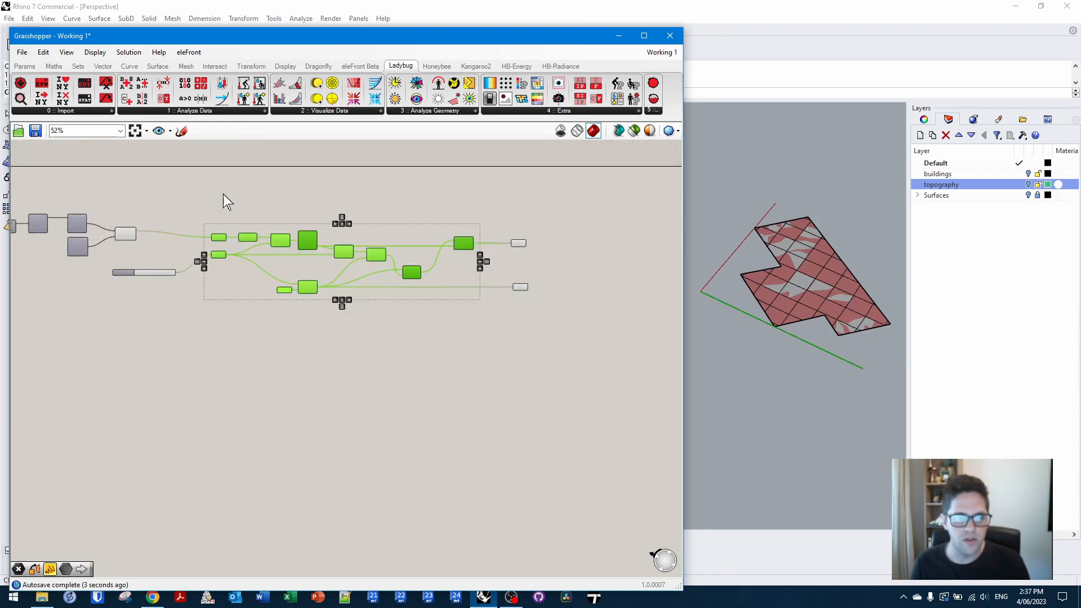
right_click(299, 180)
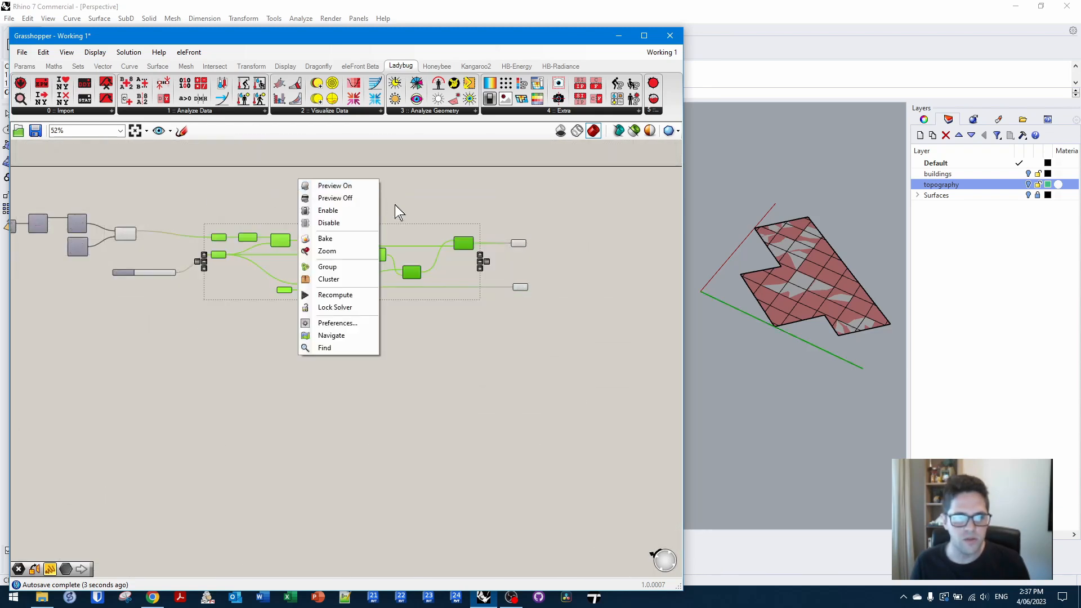
click(332, 279)
scroll(335, 253, up, 4)
right_drag(337, 252, 493, 269)
drag(497, 280, 277, 253)
right_drag(329, 244, 511, 243)
- Show the cluster's name instead of its icon and rename it "Assess tile domain"
scroll(466, 252, up, 3)
right_click(465, 252)
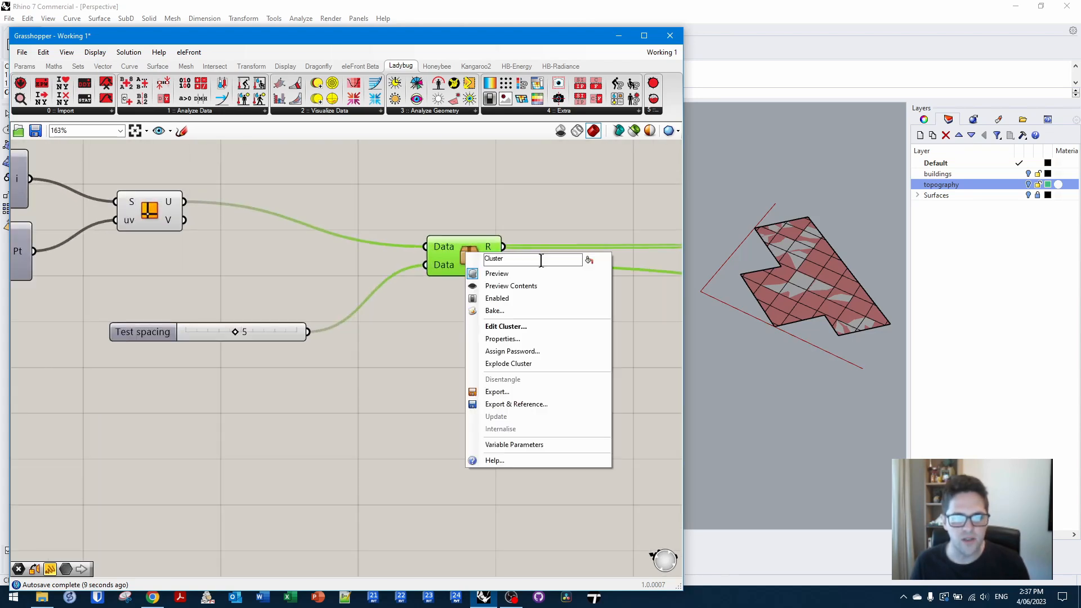
click(590, 261)
right_click(471, 246)
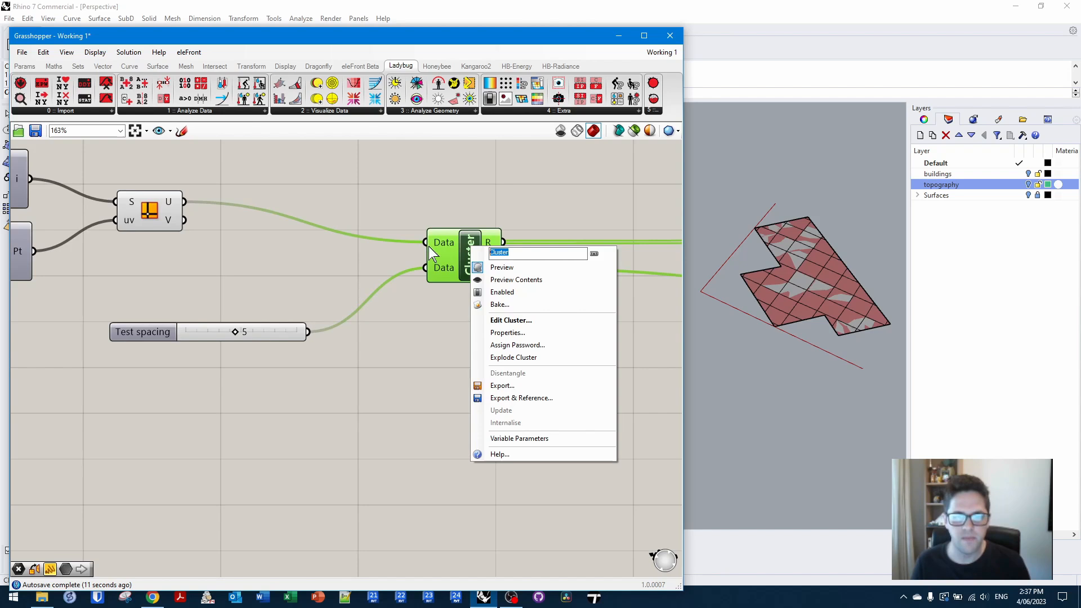
text(A)
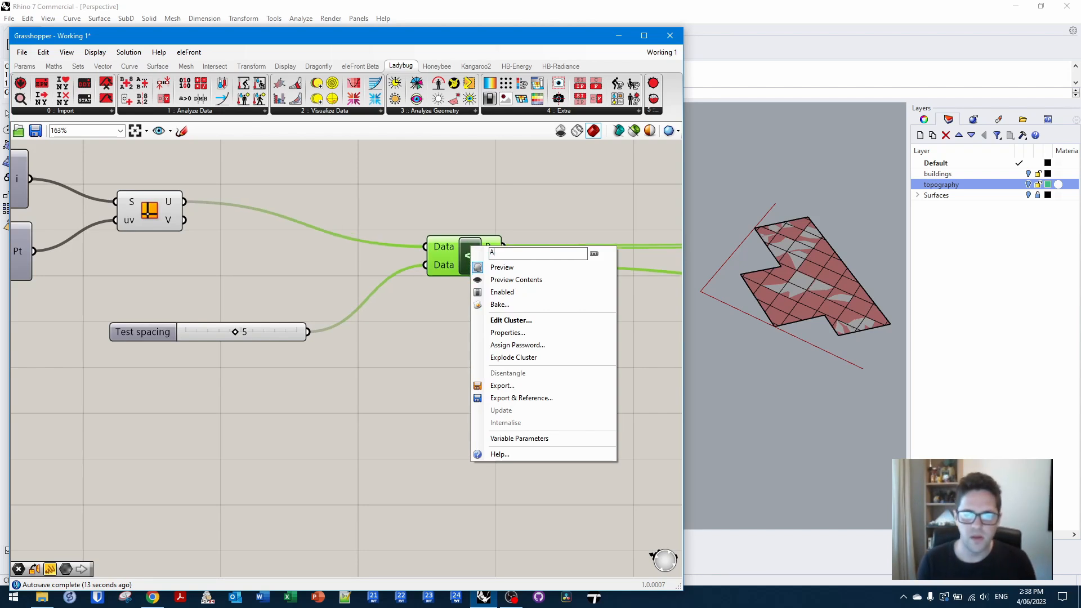
text(ssess tile domain)
key(Return)
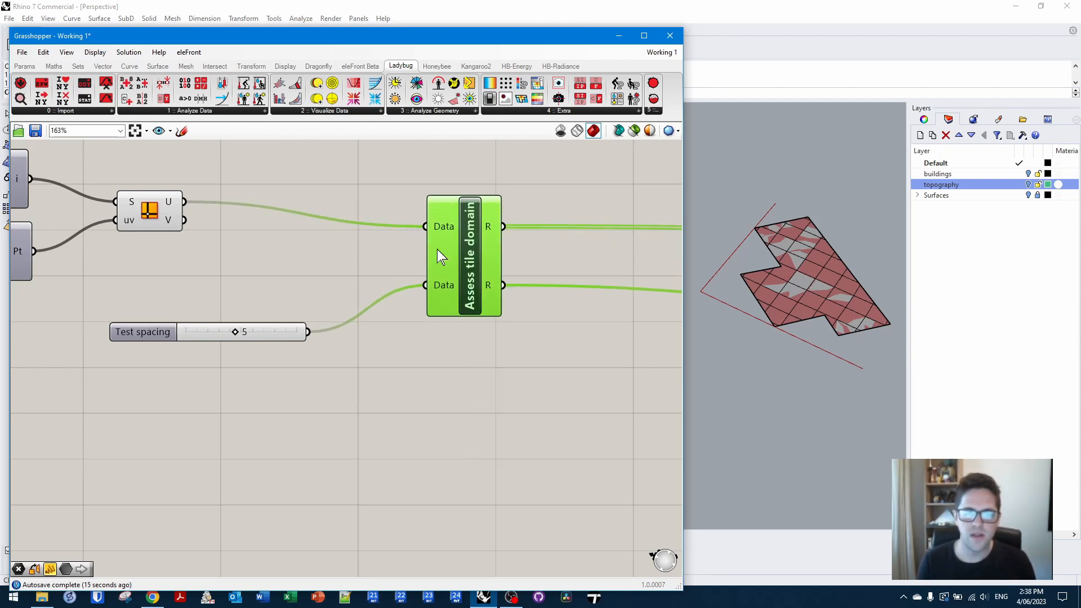
- Rename the cluster's two inputs "Curve" and "Spacing"
right_click(448, 225)
text(Curve)
key(Return)
right_click(440, 285)
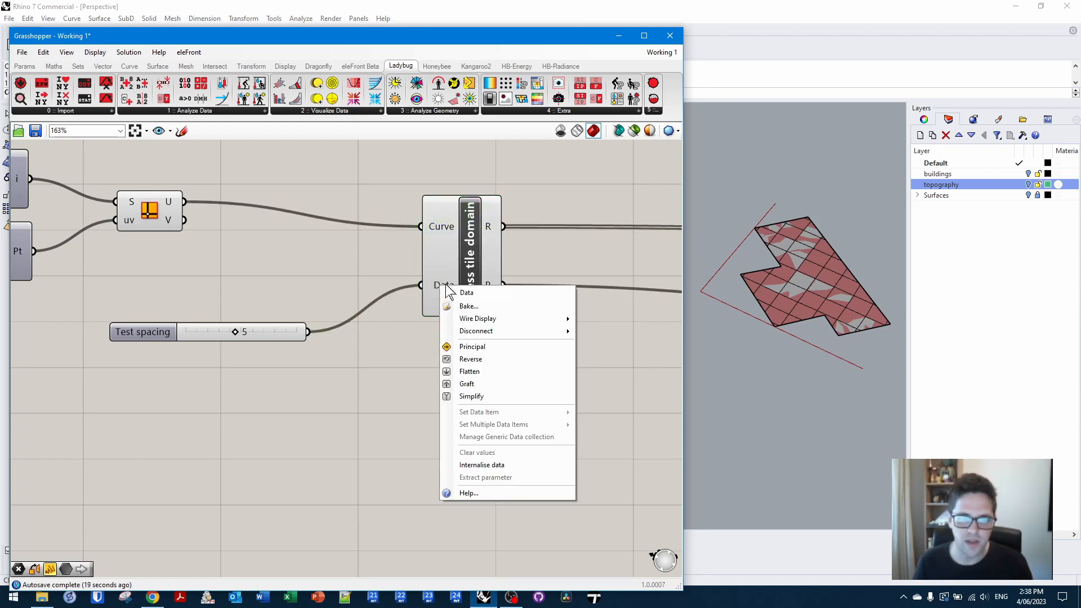
text(Spacing)
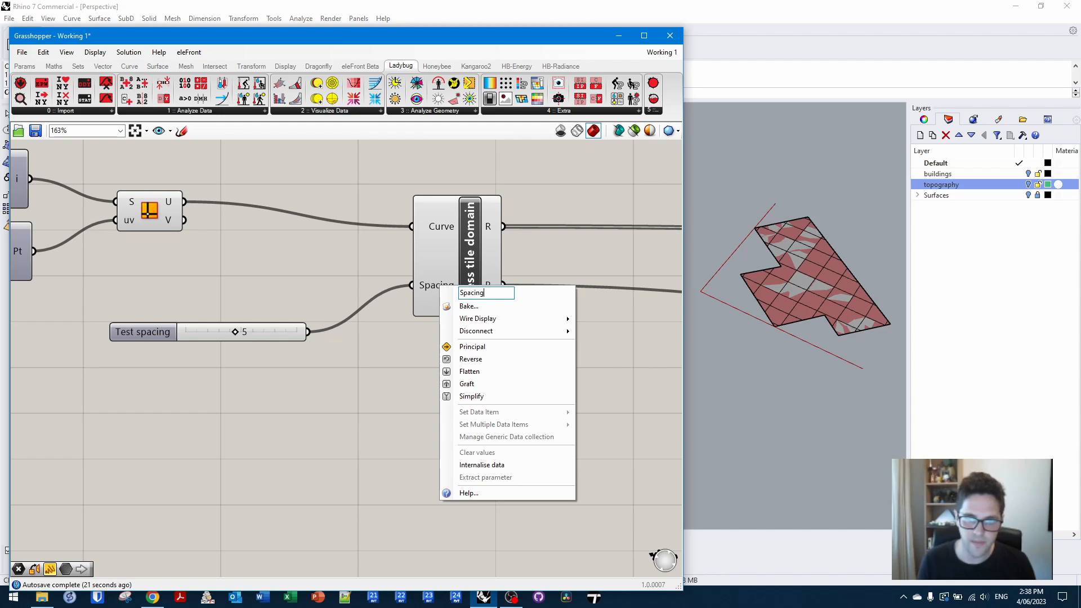
key(Return)
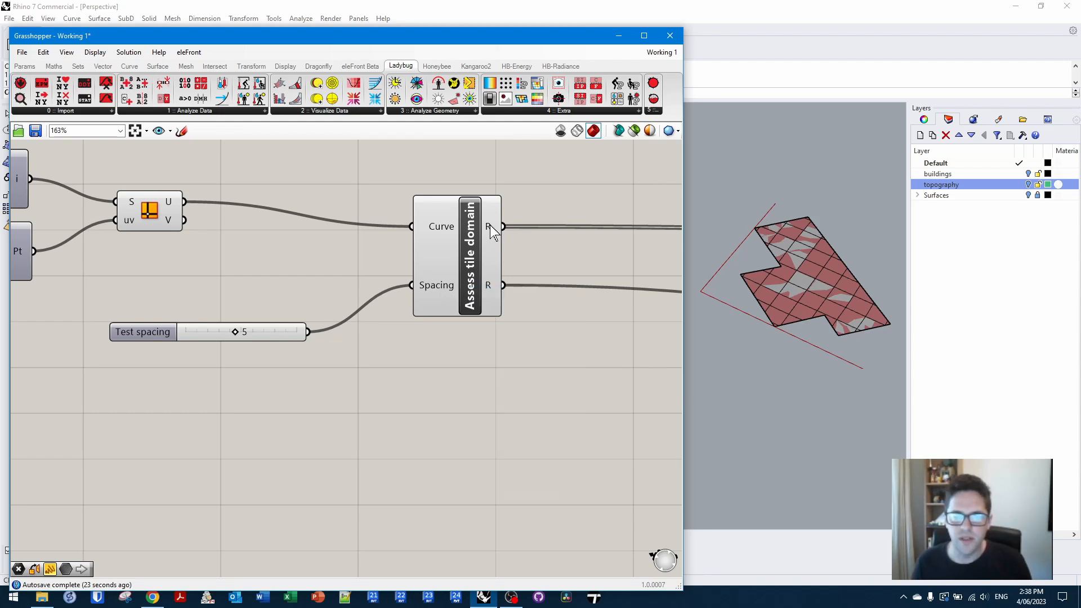
- Rename the cluster's two outputs "Range" and "Tile/2"
right_click(490, 225)
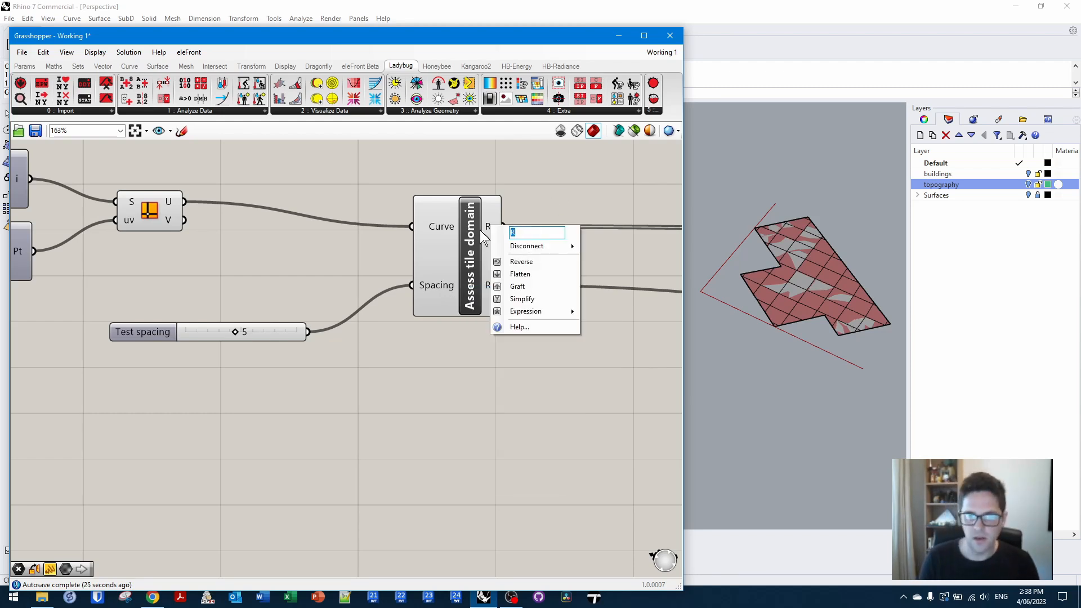
text(Range)
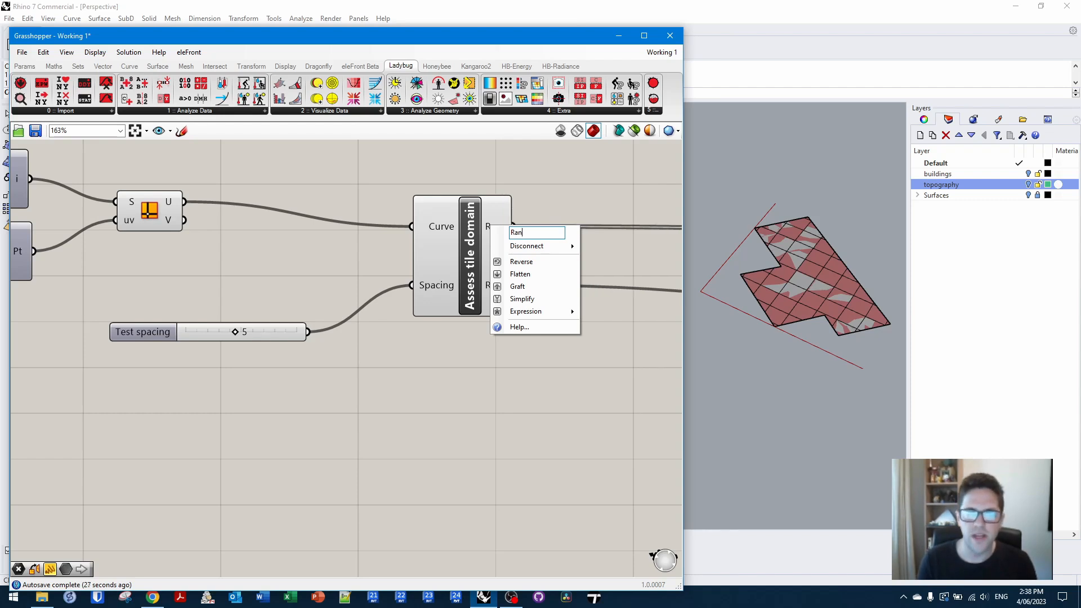
key(Return)
right_click(489, 283)
text(Tile/2)
key(Return)
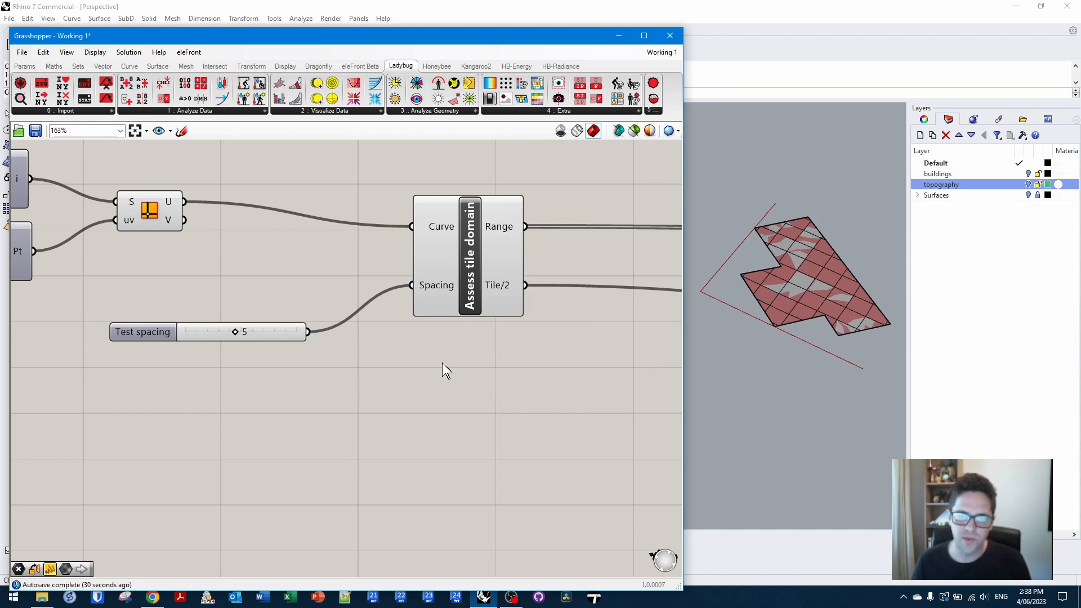
- Align the Assess tile domain cluster with Iso Curve's U output and shift the Test spacing slider slightly lower
scroll(385, 315, down, 3)
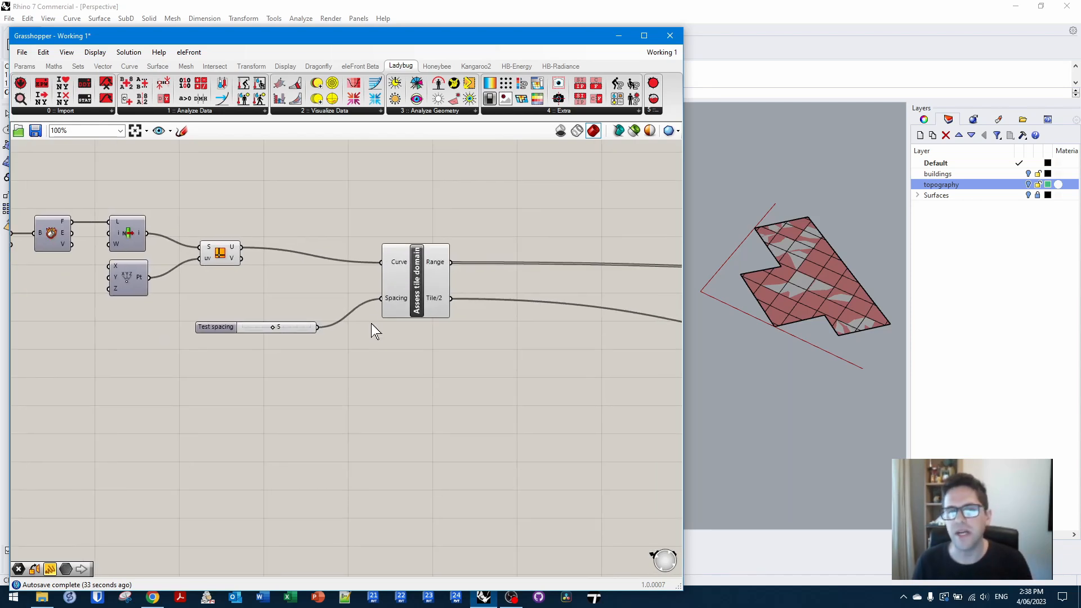
drag(414, 282, 444, 262)
drag(211, 325, 208, 337)
- Duplicate the Assess tile domain cluster below the original, connect Iso Curve's V output to its Curve input, and lower the Test spacing slider
right_drag(455, 330, 346, 299)
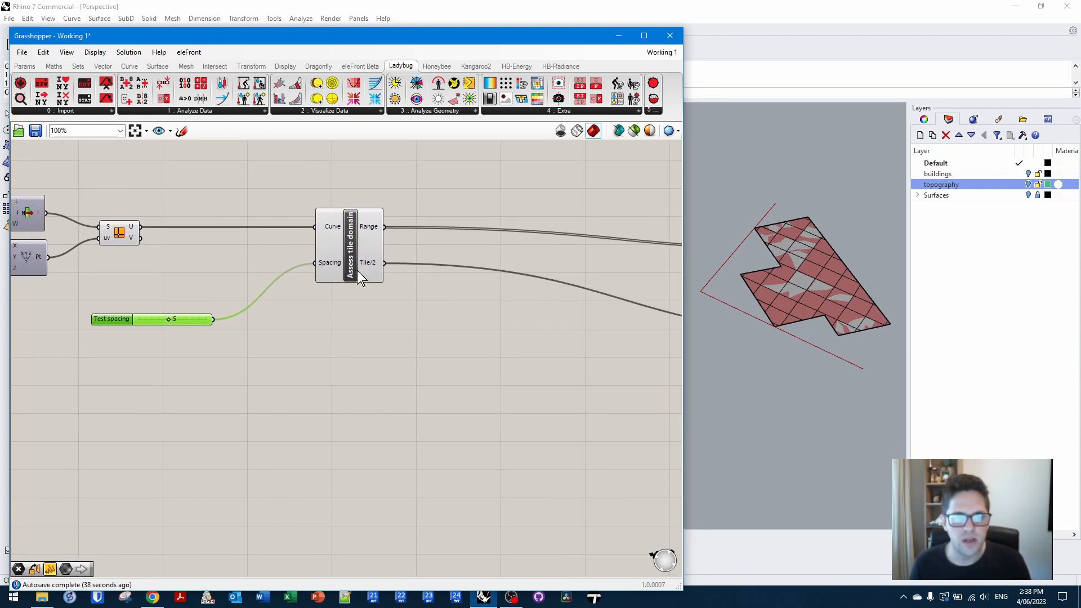
click(347, 237)
key(ctrl+c)
key(ctrl+v)
drag(346, 247, 338, 322)
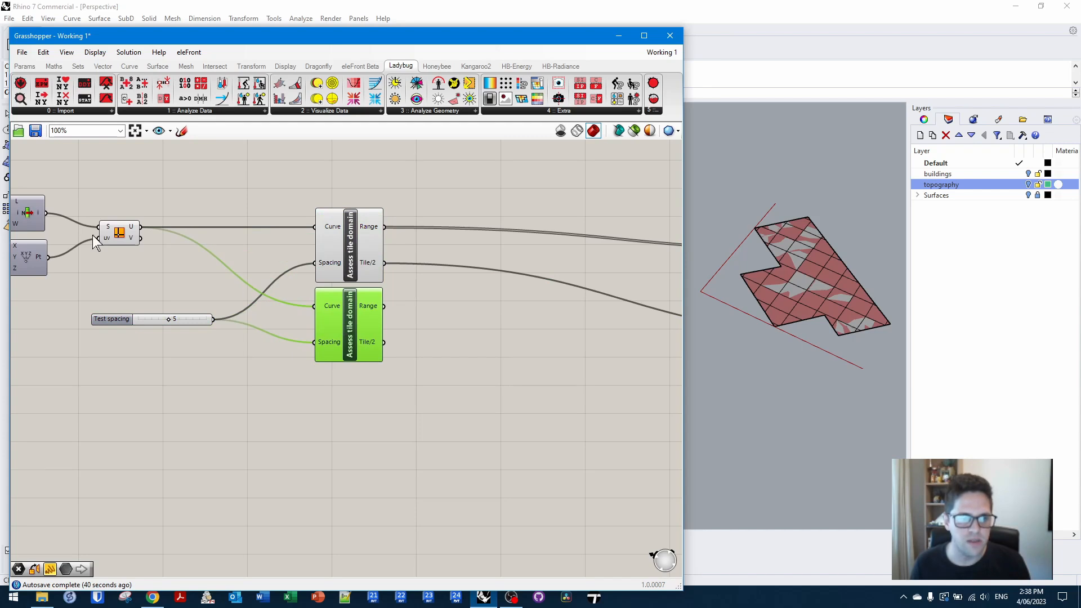
drag(141, 238, 314, 306)
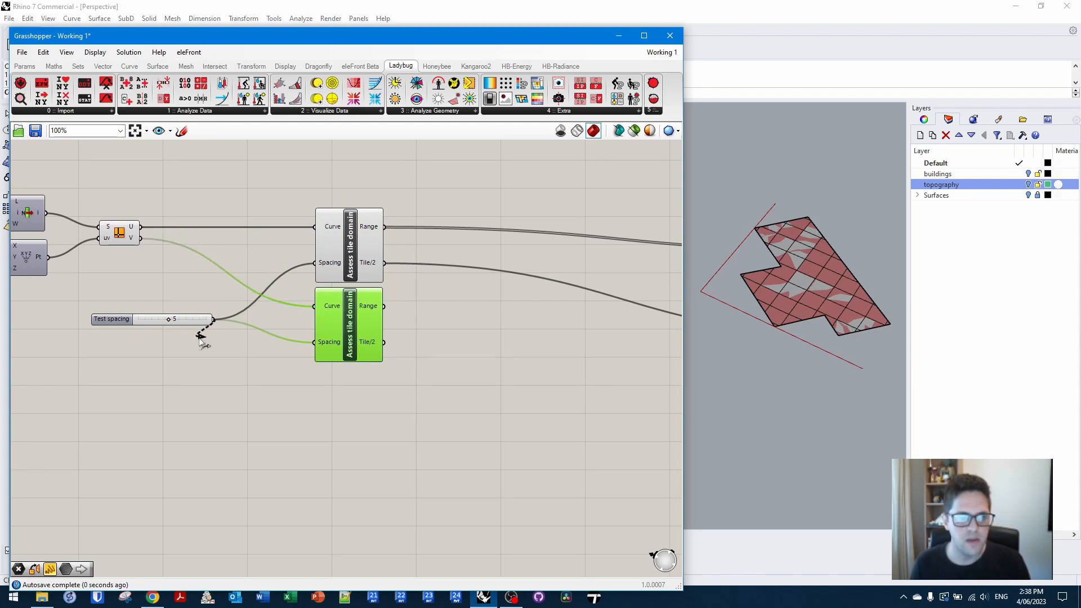
drag(137, 319, 137, 345)
- Delete the two leftover Data parameters connected to the first cluster's outputs
scroll(336, 334, down, 2)
right_drag(485, 313, 205, 273)
drag(574, 328, 468, 205)
key(Delete)
right_drag(306, 231, 438, 250)
scroll(220, 238, up, 3)
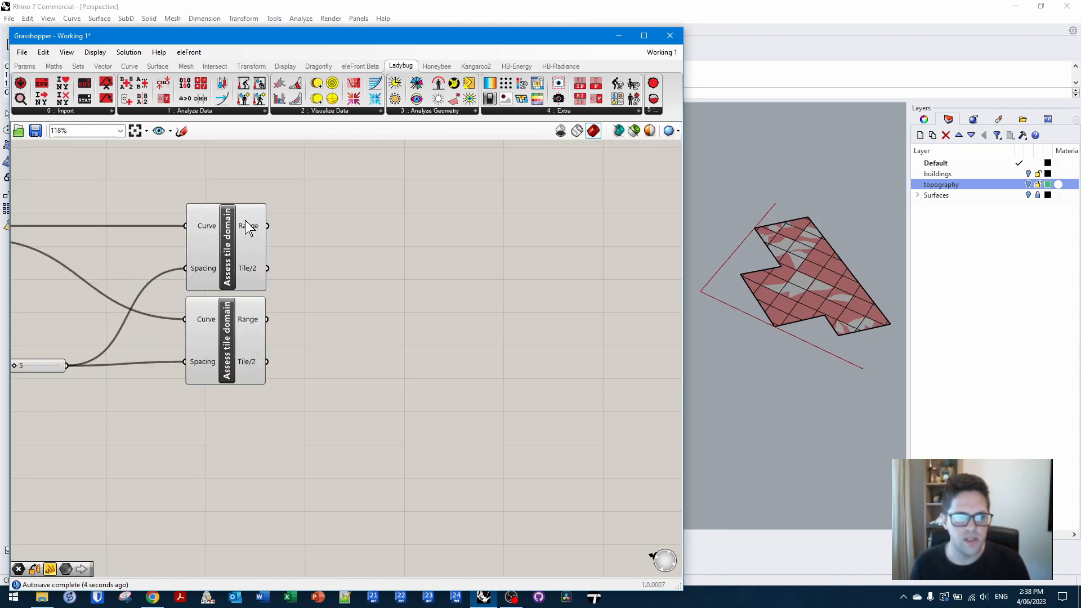
- Add a Cross Reference component combining the Range outputs of the two Assess tile domain clusters as A and B
double_click(354, 235)
text(cross)
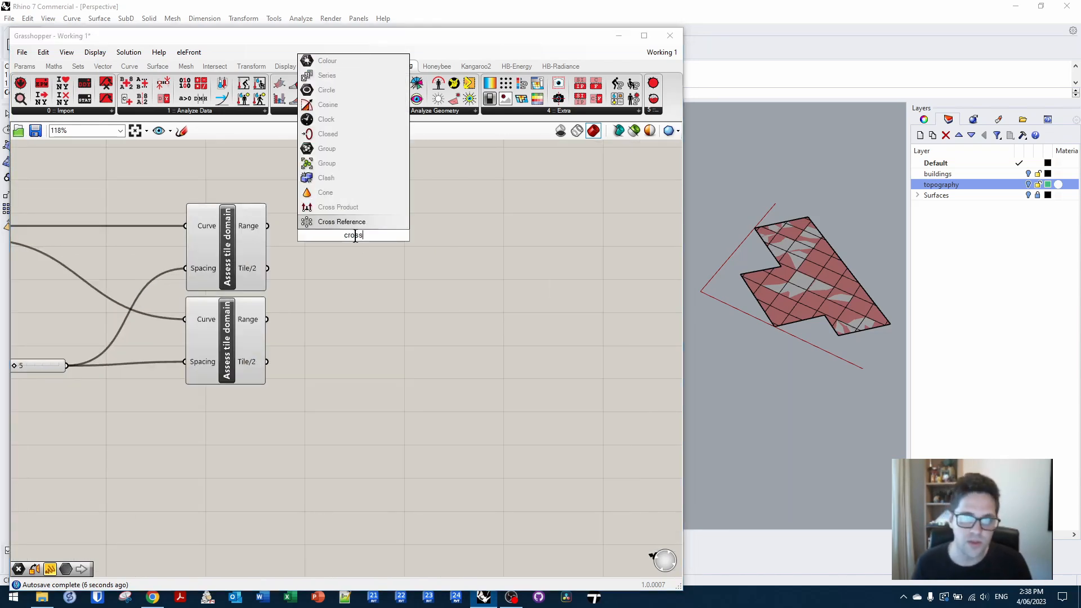
key(Return)
drag(267, 226, 265, 318)
drag(340, 235, 347, 272)
- Add a Construct Point component taking Cross Reference's A as X and B as Y, and check the point grid in the viewport
double_click(432, 239)
text(xyz)
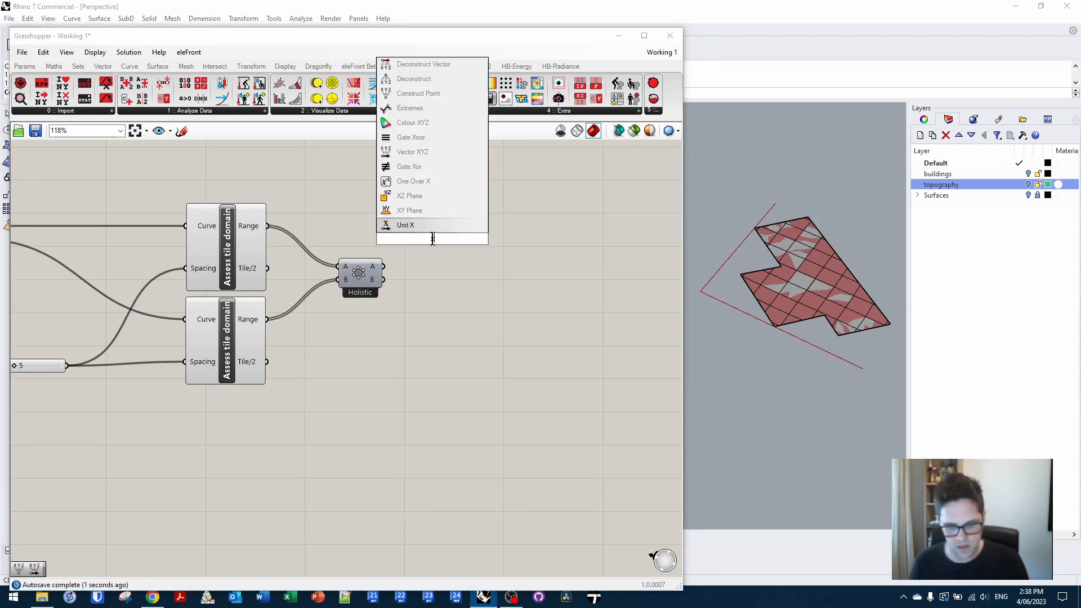
click(434, 194)
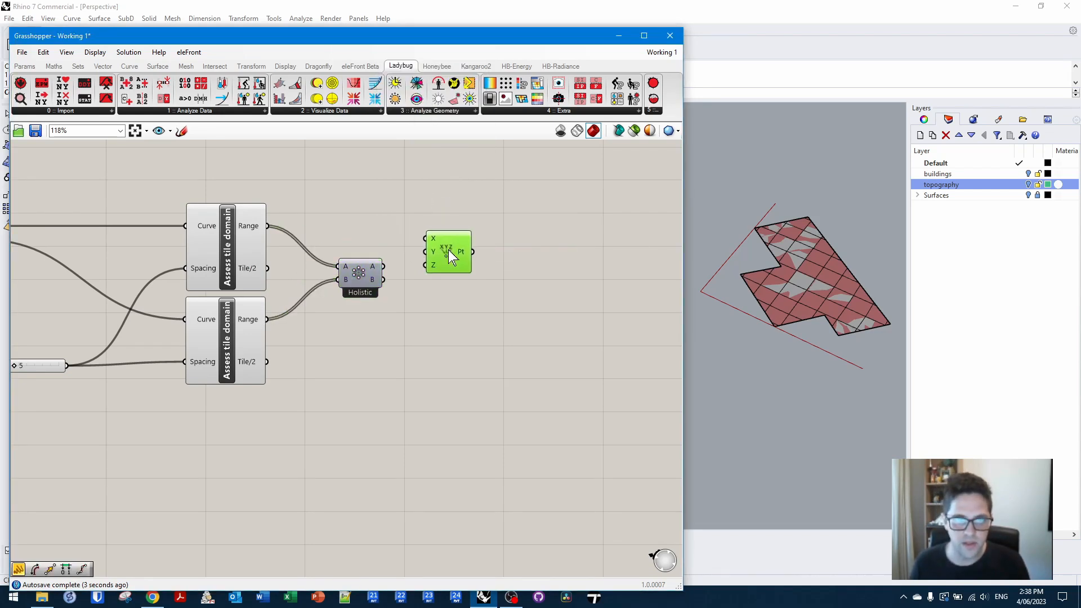
drag(385, 266, 449, 277)
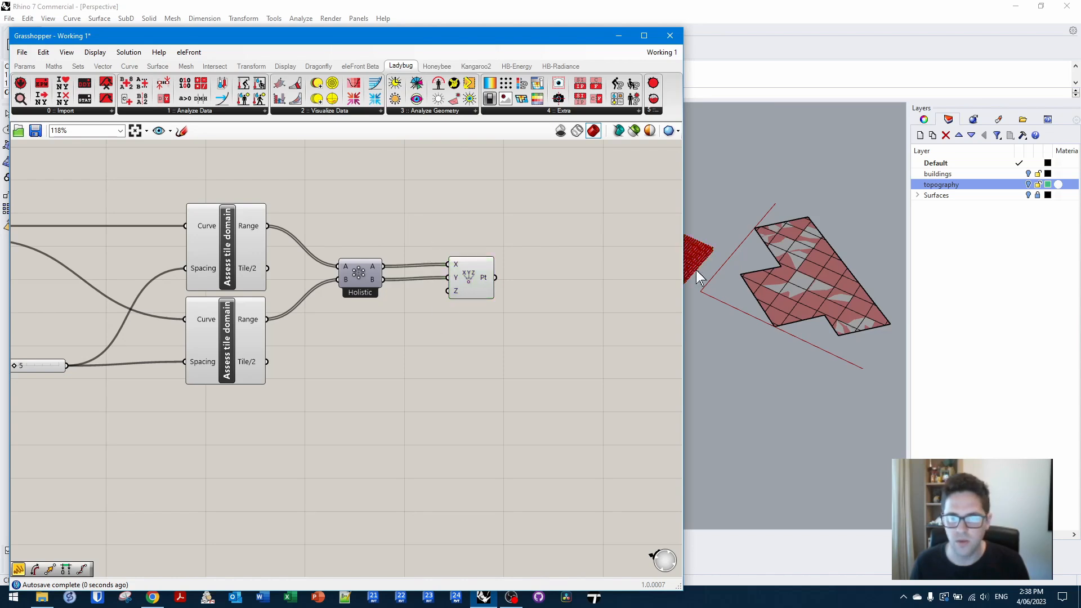
scroll(841, 259, down, 3)
right_drag(751, 287, 810, 280)
scroll(809, 279, down, 4)
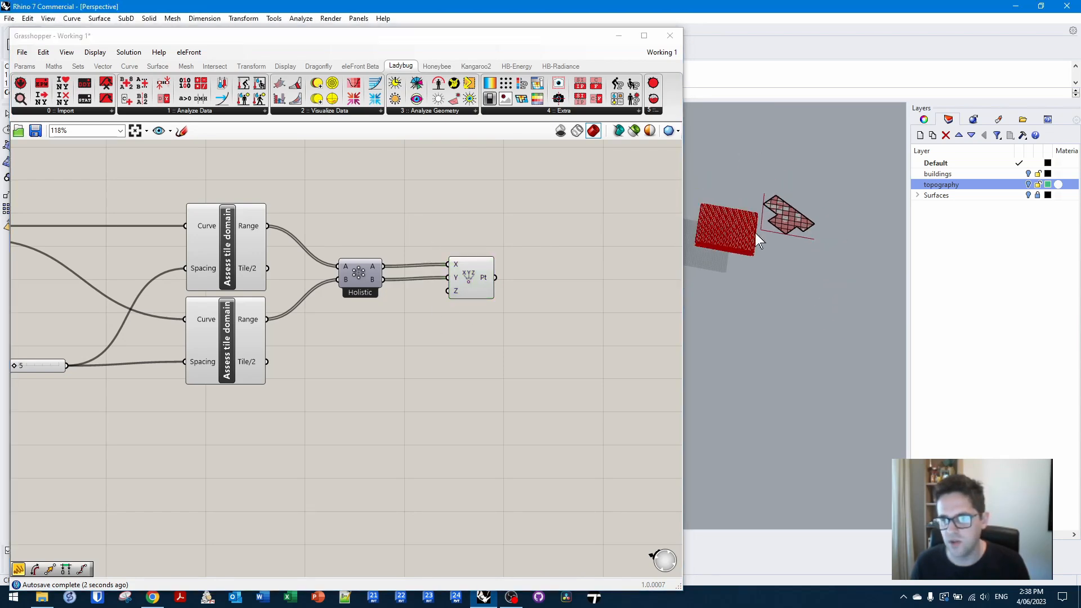
- Open the Assess tile domain cluster for editing and try adding a Point On Curve at 0.000 fed by the curve's Data parameter
click(471, 266)
right_drag(471, 267, 592, 269)
click(488, 209)
double_click(348, 238)
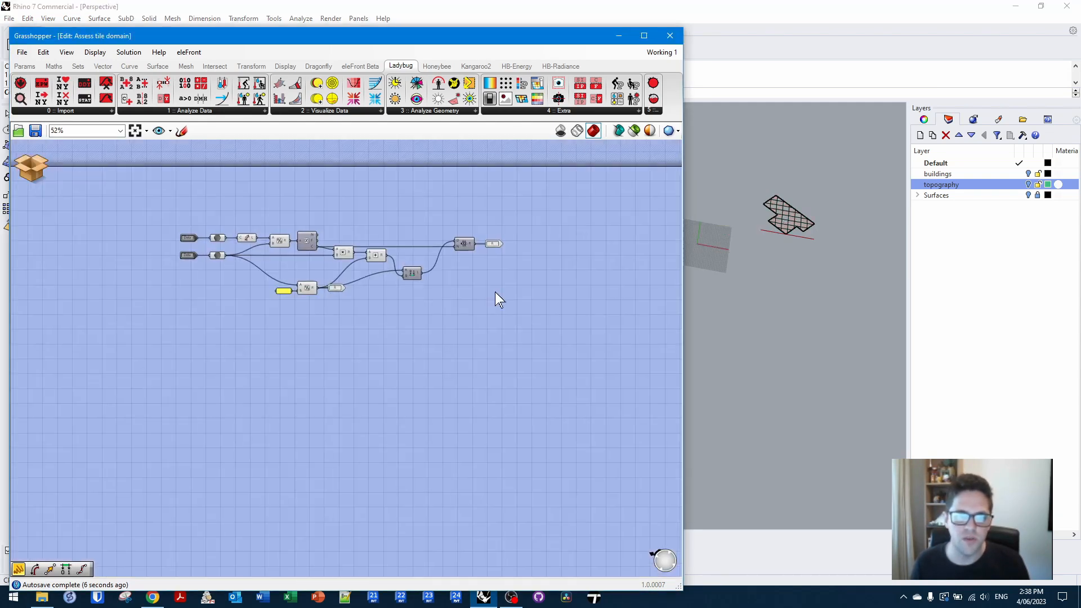
drag(98, 274, 201, 248)
double_click(269, 221)
text(curve)
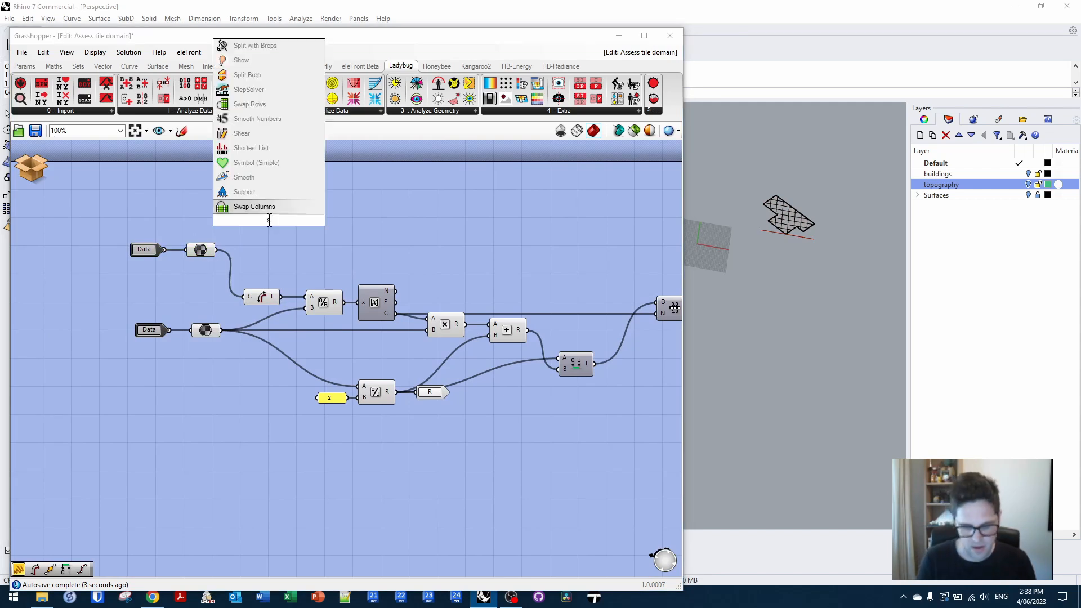
key(Return)
drag(216, 250, 298, 250)
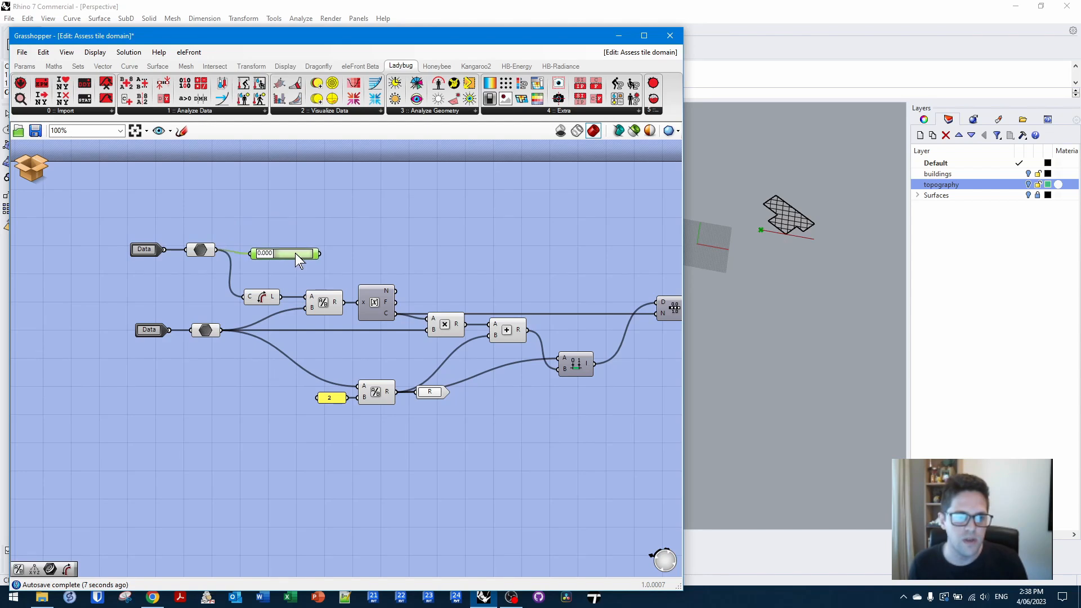
right_drag(475, 244, 381, 235)
- Try adding a Construct Point component inside the cluster, beside the Point On Curve component
double_click(405, 231)
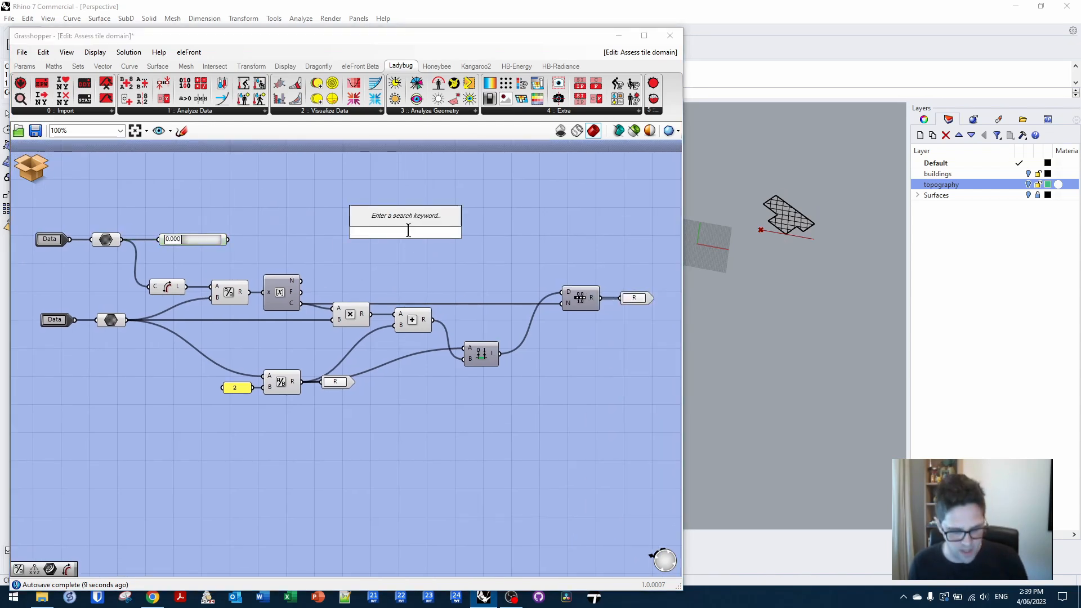
text(xyz)
click(402, 192)
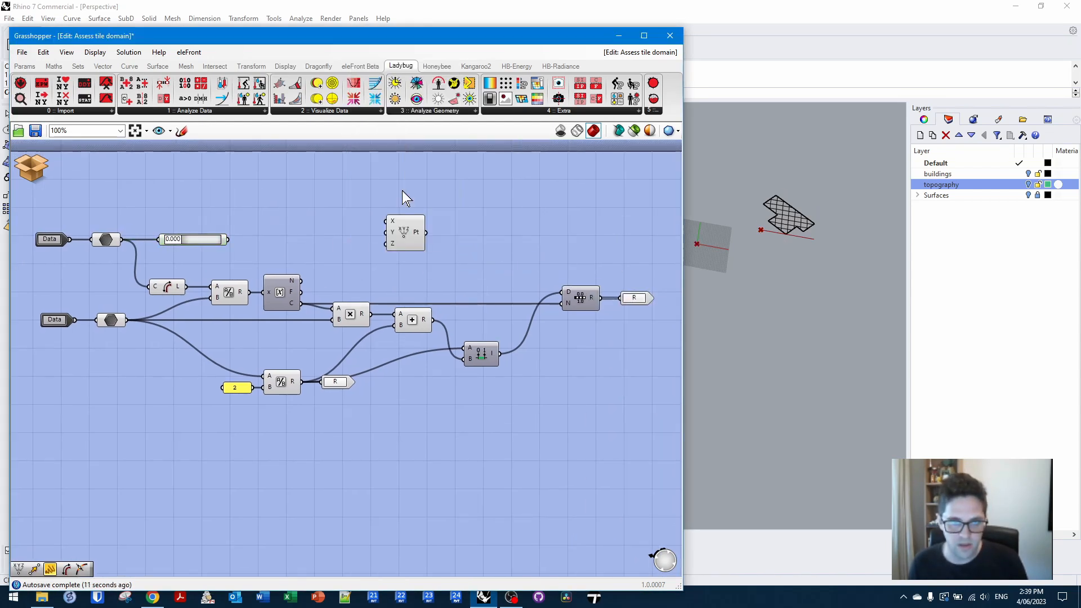
drag(229, 240, 283, 224)
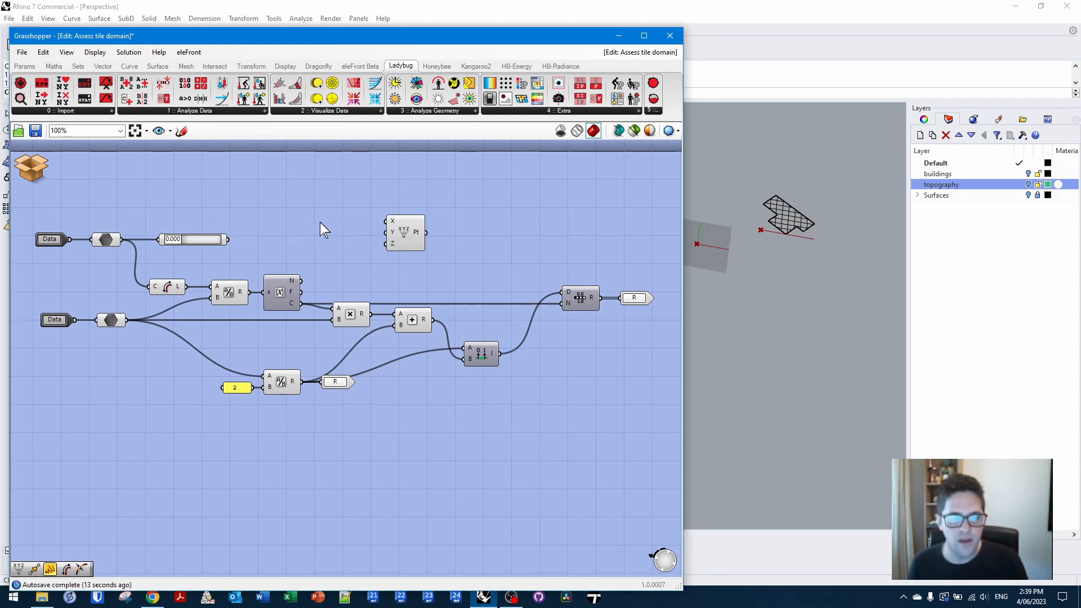
right_drag(412, 230, 388, 234)
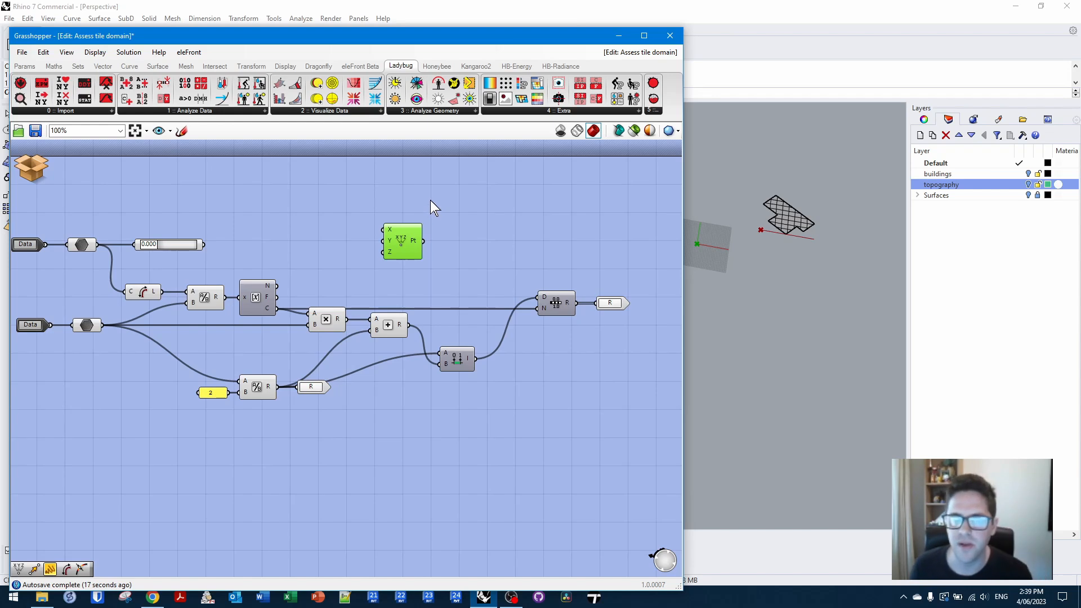
right_drag(321, 210, 382, 207)
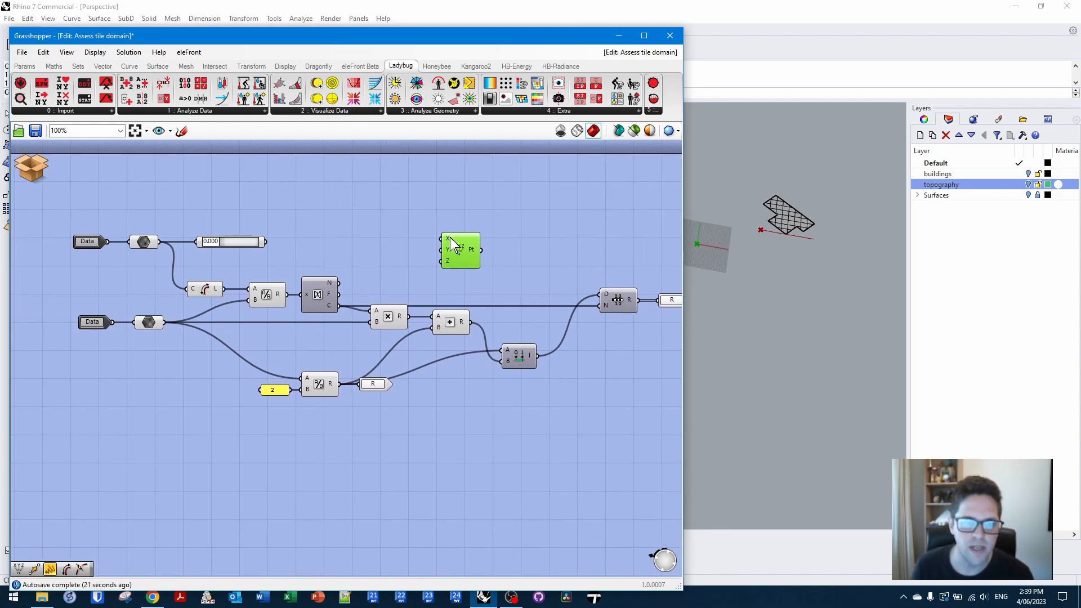
right_drag(450, 238, 407, 231)
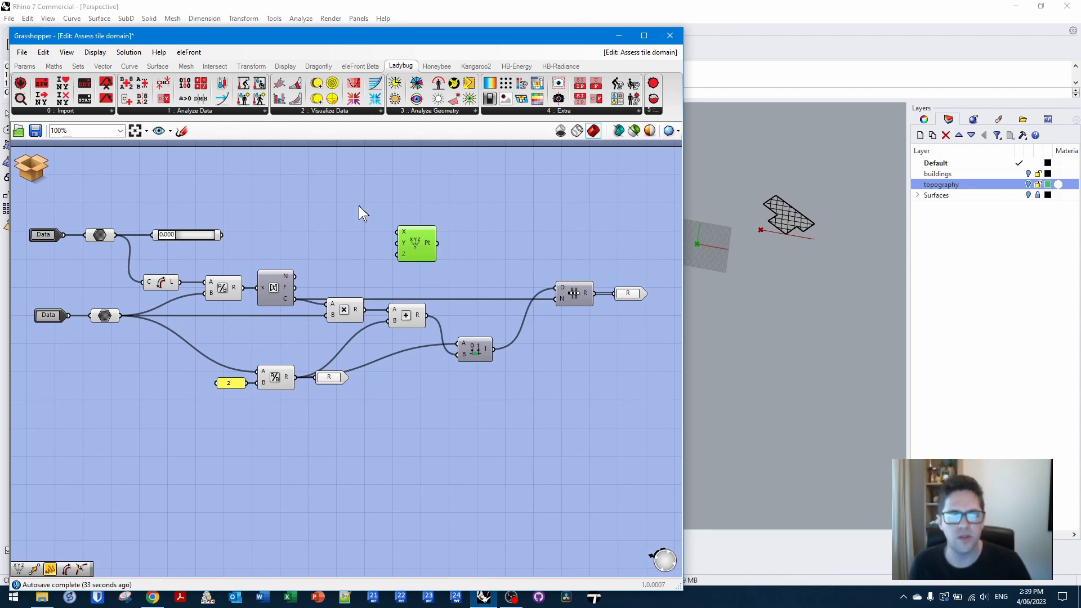
right_drag(230, 240, 299, 234)
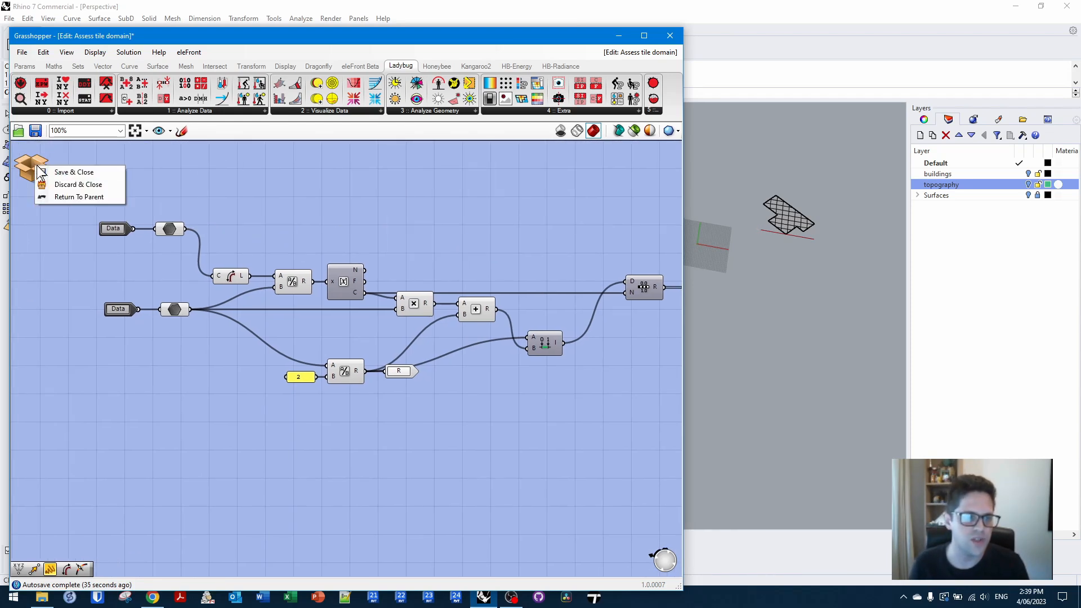
- Save and close the Assess tile domain cluster, returning to the main definition
click(62, 176)
double_click(474, 208)
text(reorie)
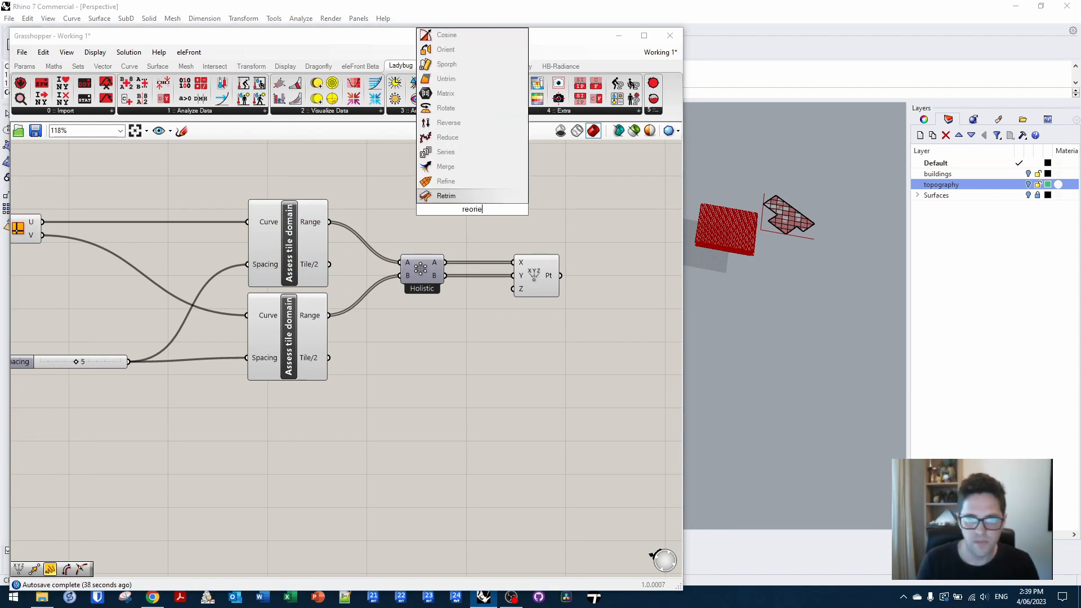
key(Escape)
- Add a Point On Curve component at 0.000 fed by the iso curve component's U output, and check its position in the viewport
double_click(367, 167)
text(pointon curve)
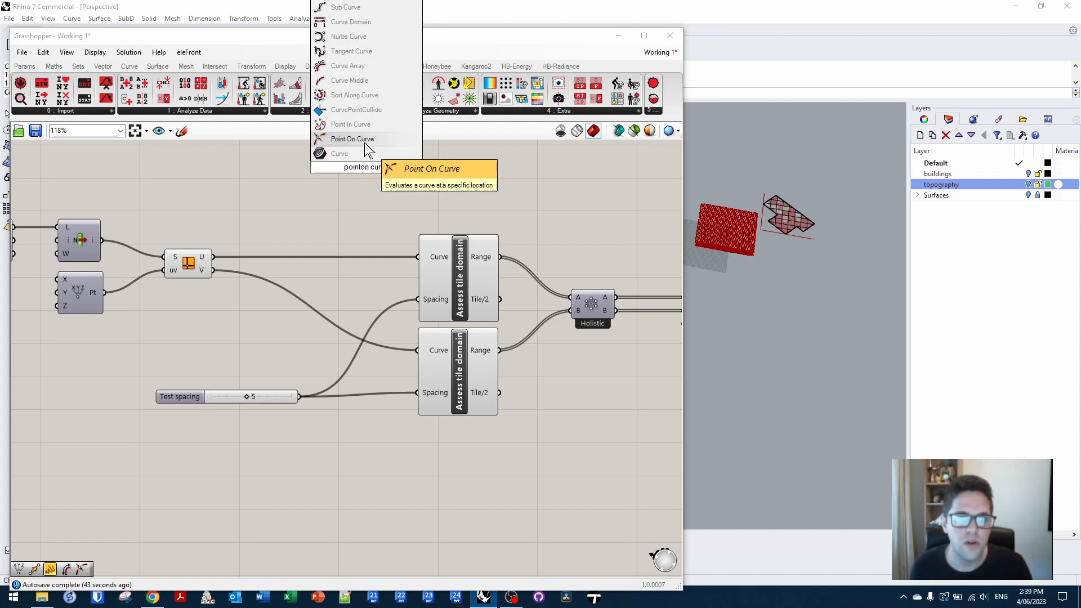
click(364, 141)
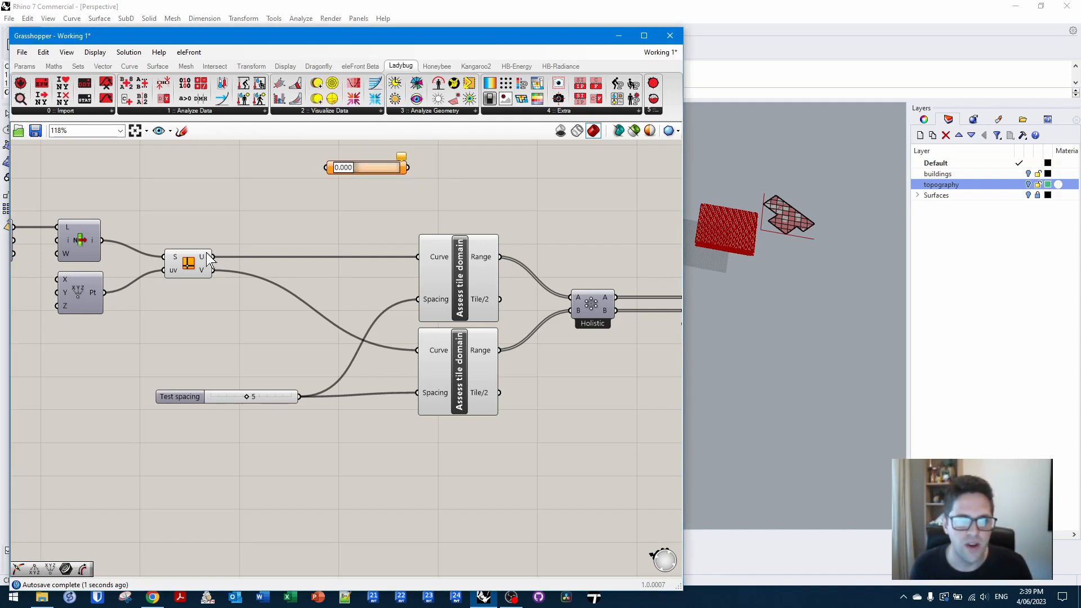
drag(214, 257, 454, 207)
right_drag(500, 195, 428, 187)
scroll(761, 224, up, 6)
scroll(834, 241, down, 4)
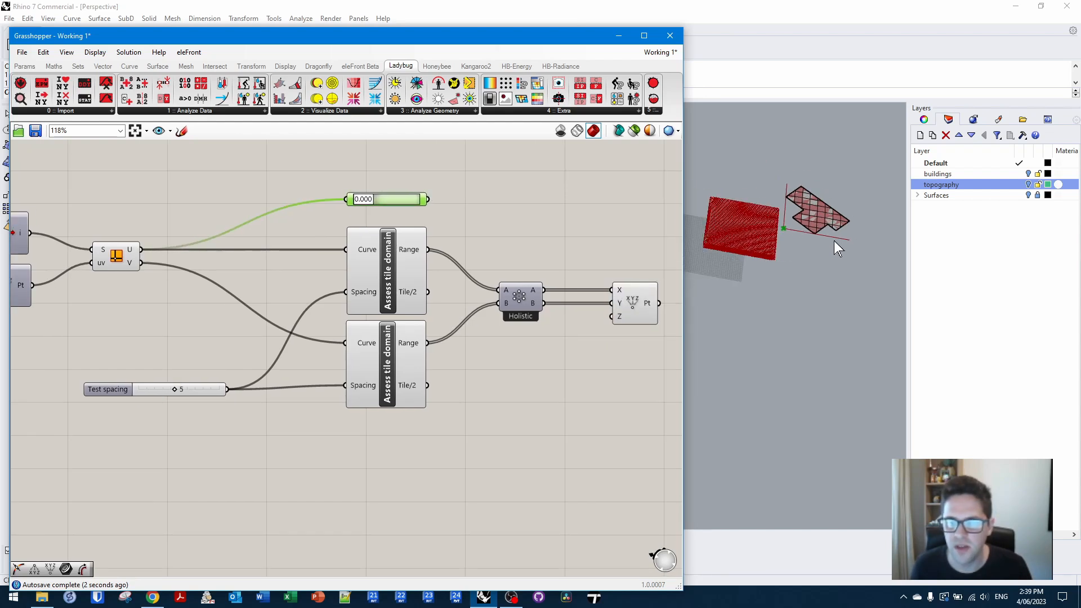
- Add an Orient component above the grid's Construct Point and shift the Point On Curve slightly clear of the clusters
right_drag(538, 202, 452, 208)
double_click(457, 204)
text(re)
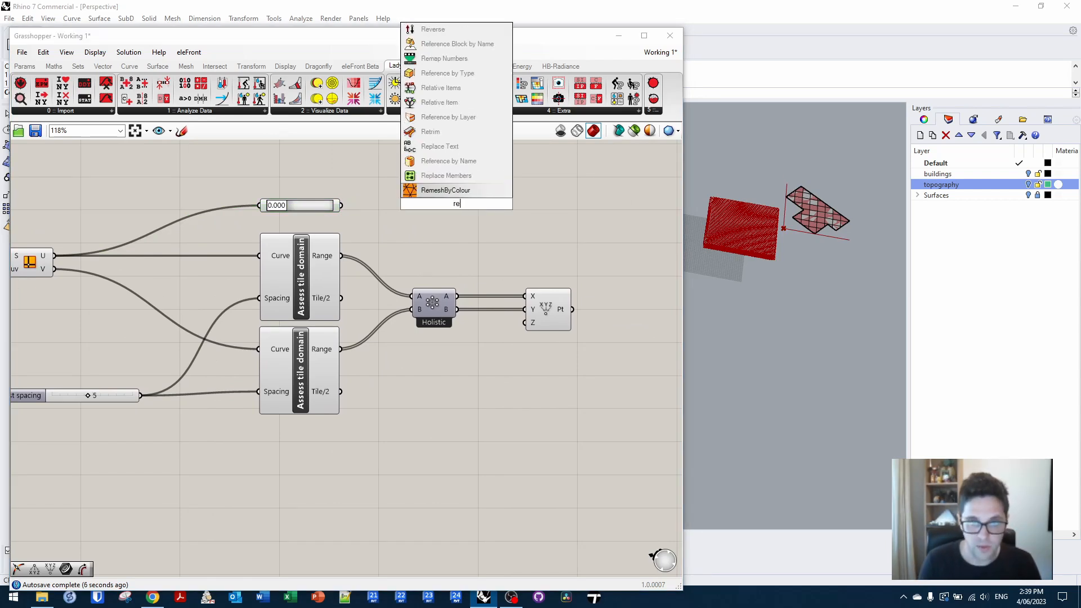
text(orient)
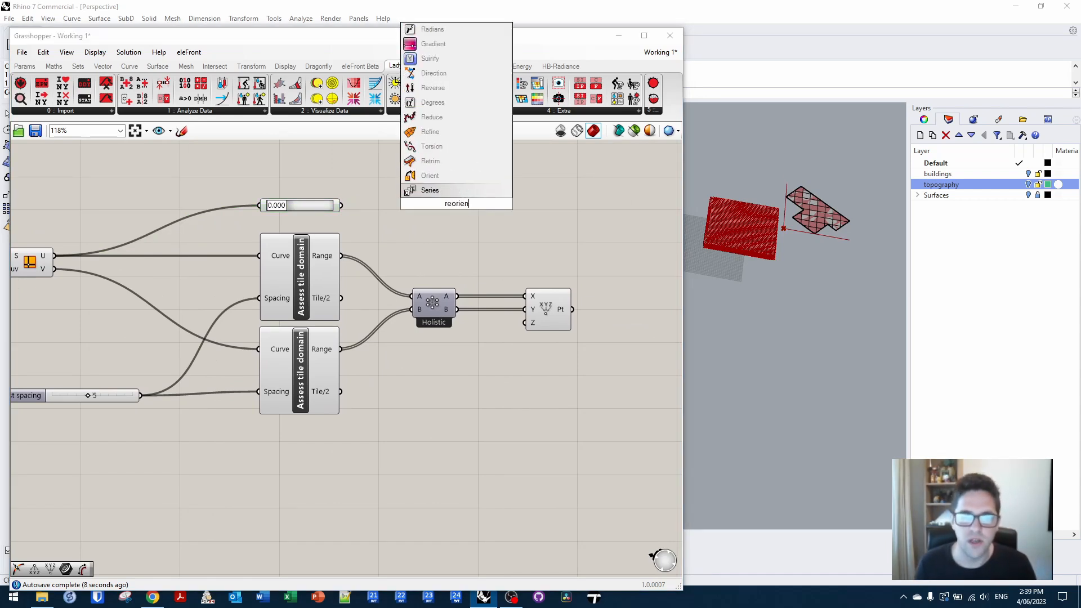
click(469, 178)
drag(456, 203, 503, 210)
drag(323, 203, 326, 184)
click(410, 185)
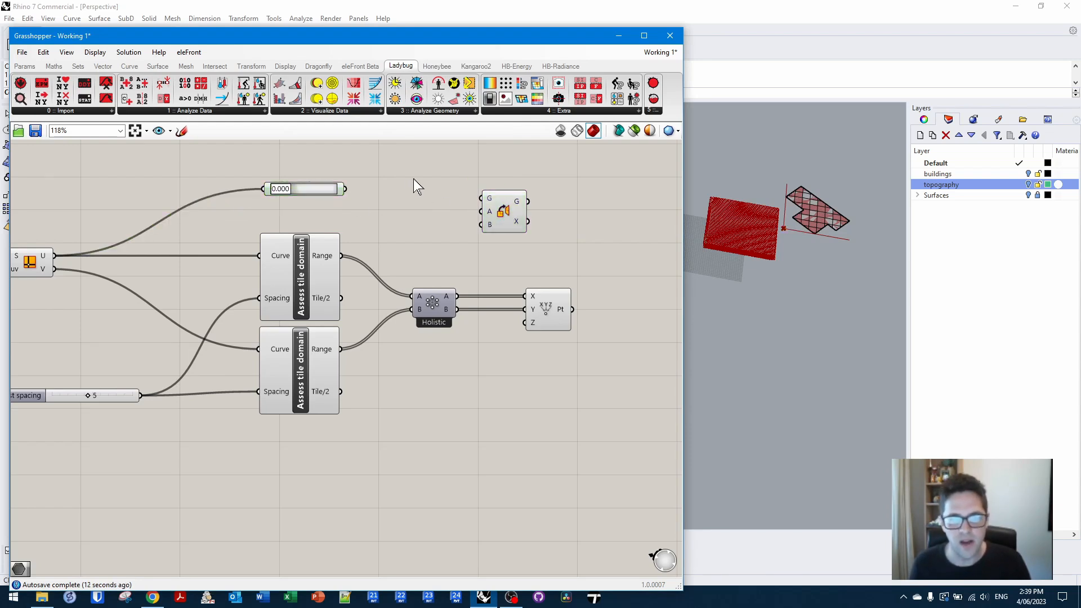
- Add a second Construct Point component with no inputs above the Point On Curve and turn off its preview
double_click(413, 178)
text(coin)
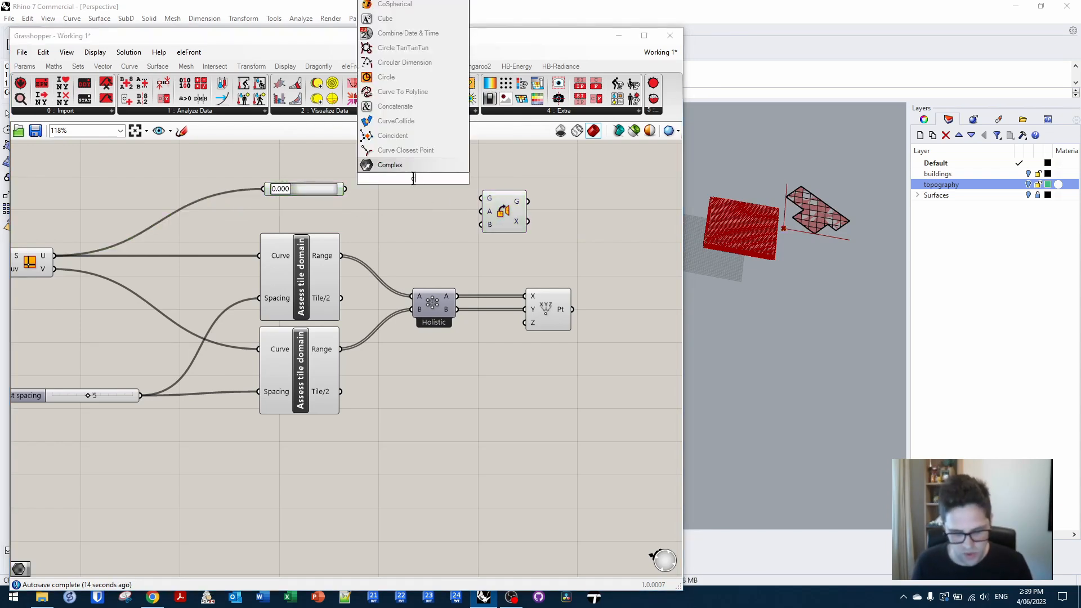
key(BackSpace)
key(BackSpace)
key(BackSpace)
text(struct poi)
key(Return)
drag(412, 182, 321, 154)
right_click(317, 148)
click(362, 168)
- Connect the unwired Construct Point to Orient's A, the Point On Curve to B and the point grid to G
right_drag(402, 167, 386, 211)
drag(330, 195, 329, 233)
drag(487, 255, 599, 227)
drag(561, 349, 578, 216)
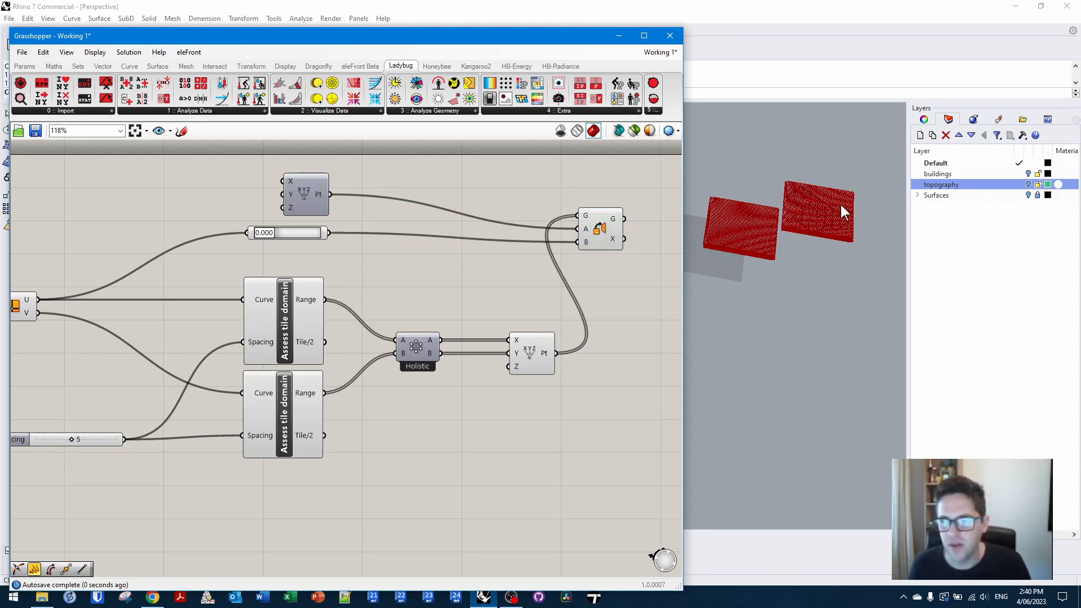
- Turn off the previews of the iso curve component, the Point On Curve and both Assess tile domain clusters
right_drag(390, 300, 456, 276)
click(77, 280)
right_click(76, 280)
click(110, 303)
click(367, 211)
right_click(367, 210)
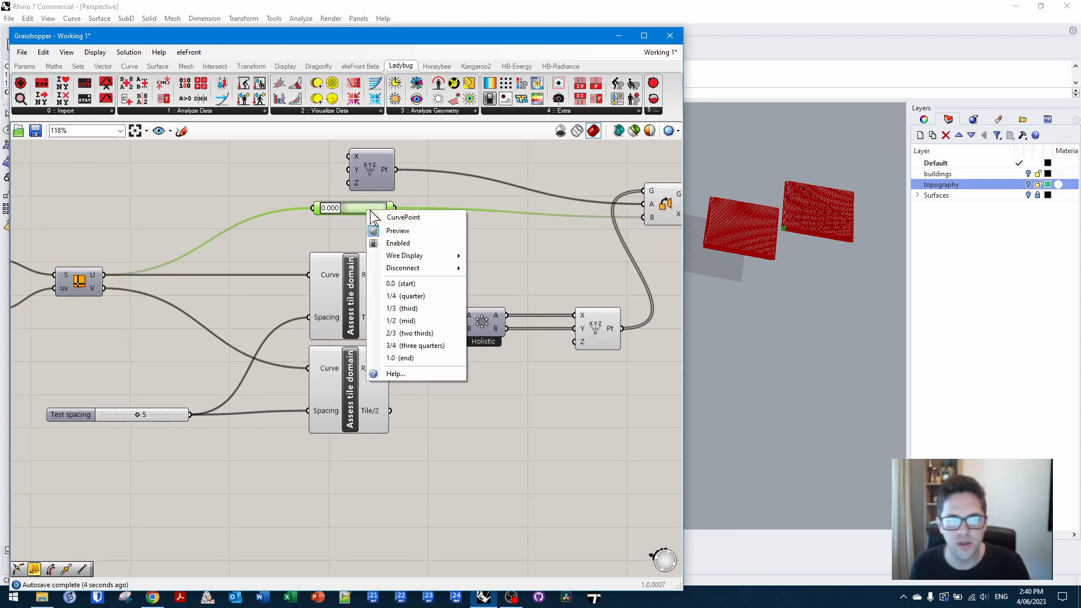
click(347, 281)
right_click(347, 282)
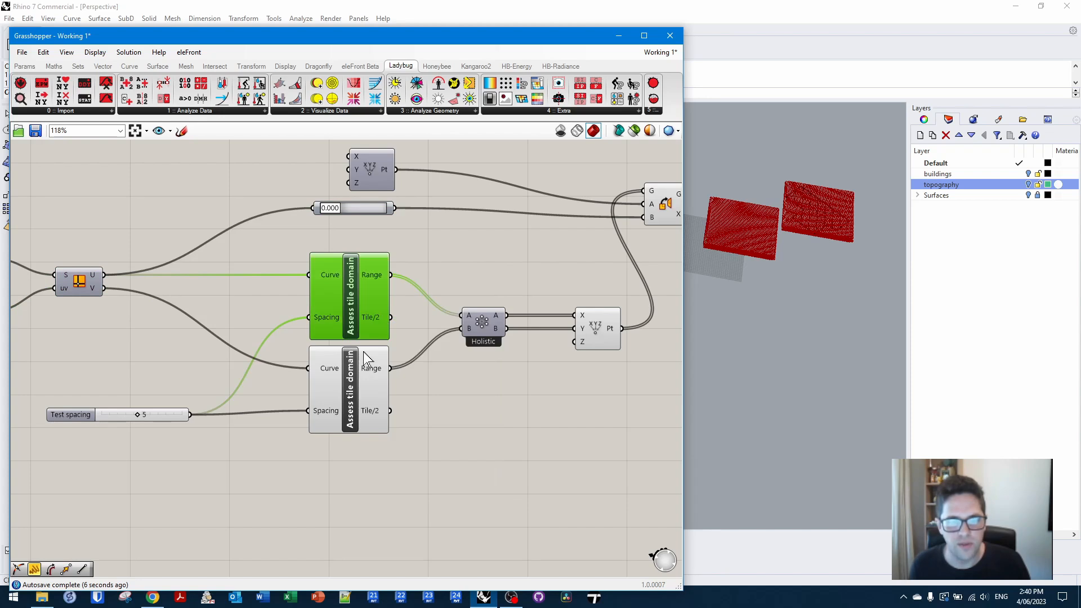
click(350, 370)
right_click(350, 370)
click(388, 392)
- Turn off the preview of the grid's Construct Point, move Orient farther from it, and inspect the oriented points in the viewport
right_drag(224, 411, 201, 411)
drag(144, 415, 137, 414)
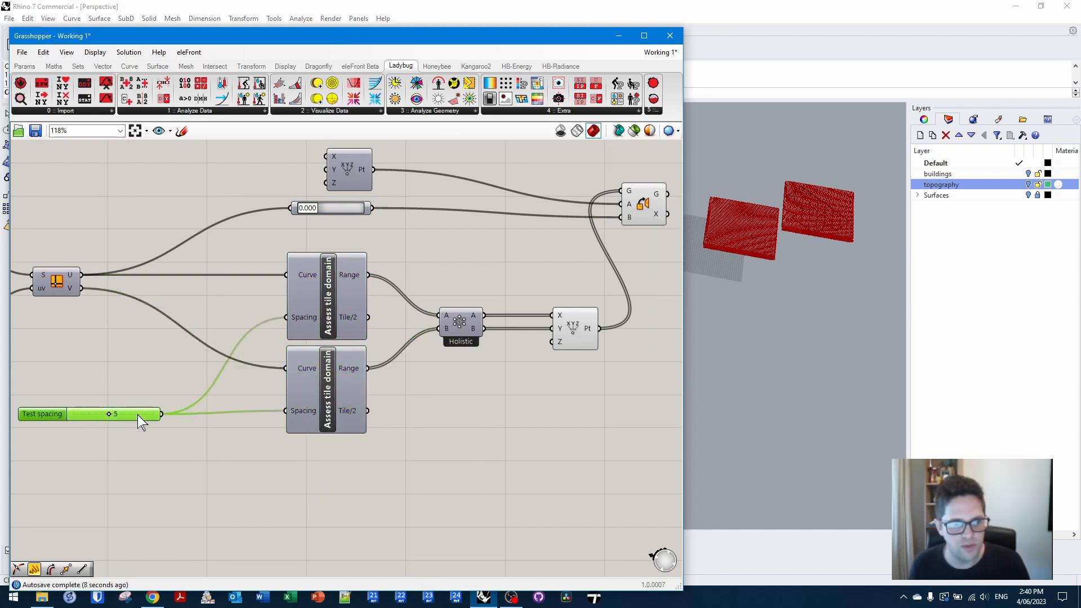
right_drag(342, 401, 208, 400)
click(403, 332)
right_click(405, 328)
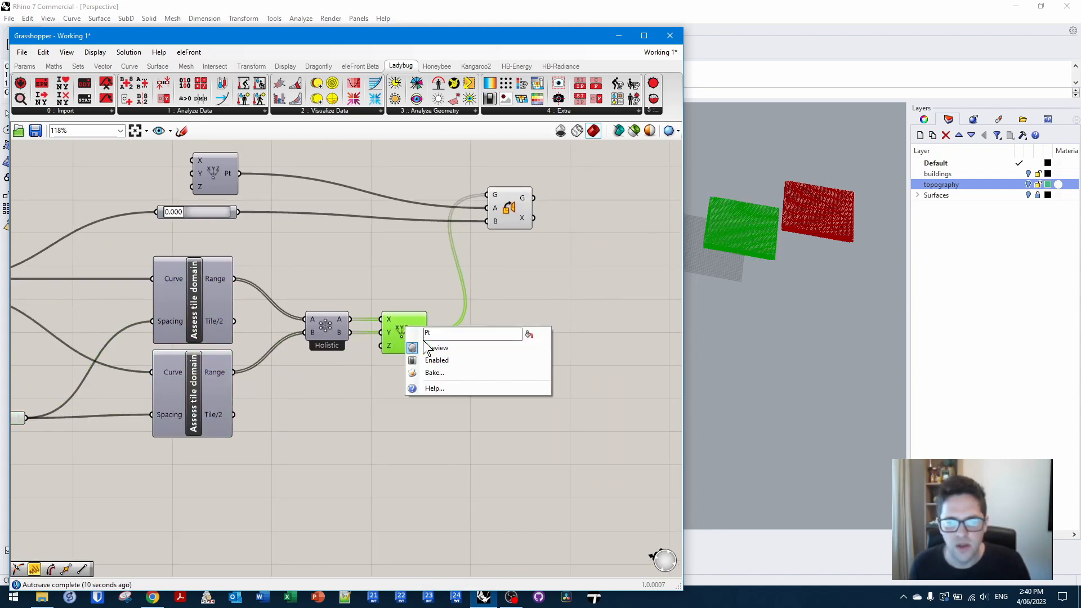
click(427, 348)
click(495, 264)
drag(510, 210, 545, 201)
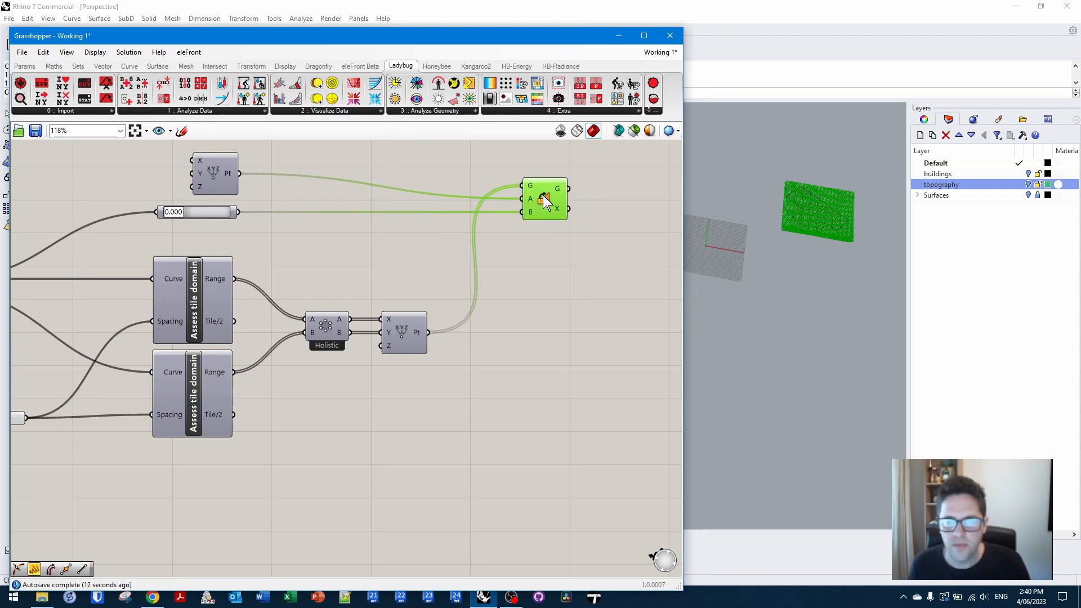
right_drag(542, 195, 485, 203)
scroll(844, 203, down, 5)
scroll(839, 209, up, 10)
mouse_move(795, 240)
right_down()
mouse_move(781, 242)
mouse_move(799, 252)
right_up()
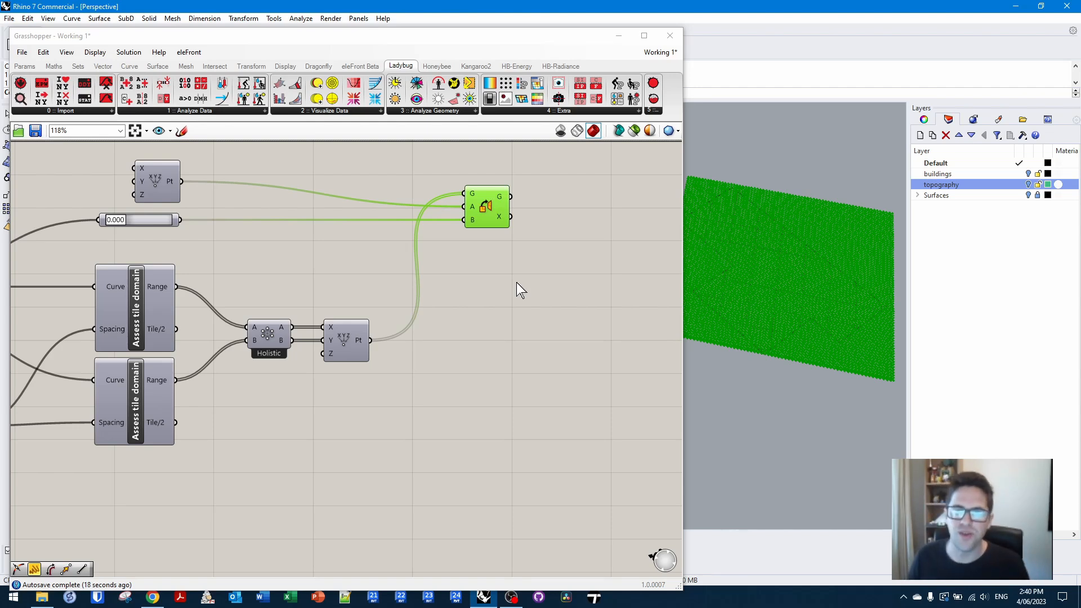
- Add a Move component beyond Orient and connect Orient's G output to its G input
right_drag(545, 259, 471, 269)
scroll(472, 270, down, 1)
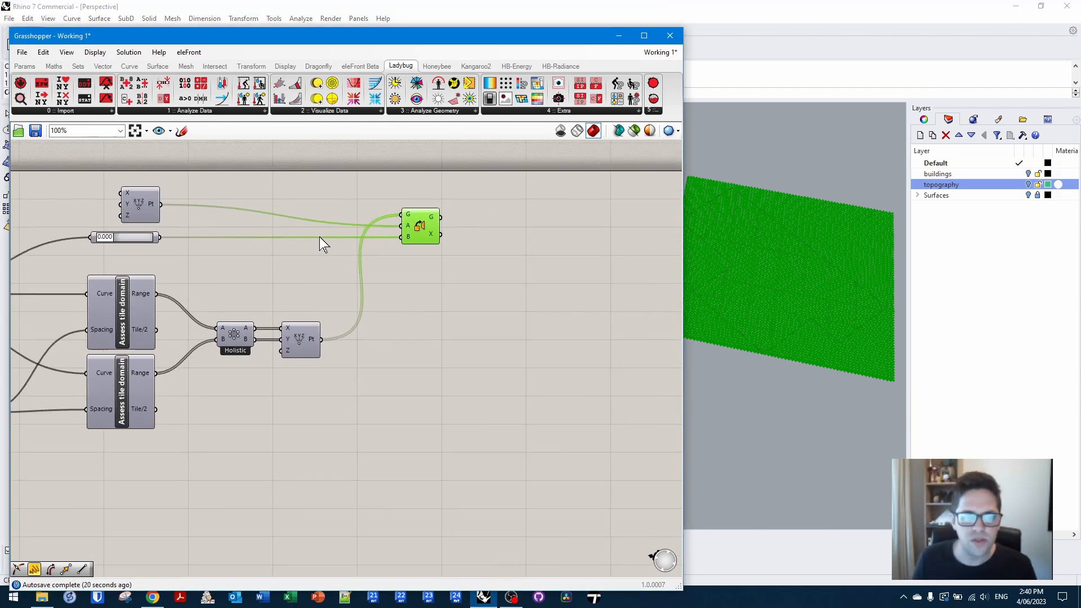
double_click(481, 263)
text(move)
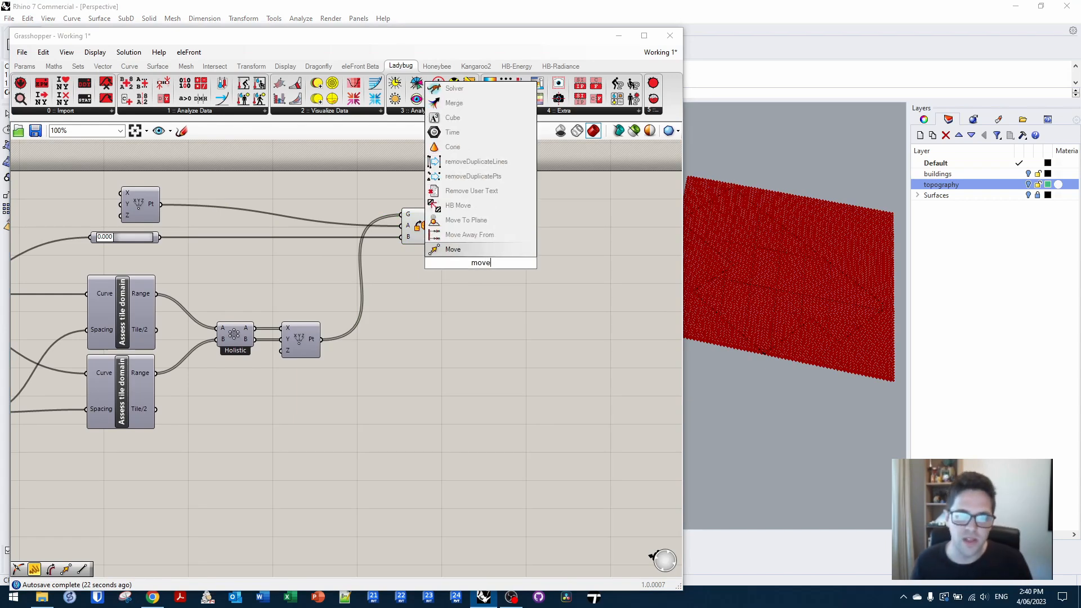
click(480, 250)
scroll(473, 245, up, 3)
drag(475, 263, 516, 246)
right_drag(516, 245, 463, 221)
click(453, 182)
drag(369, 176, 517, 176)
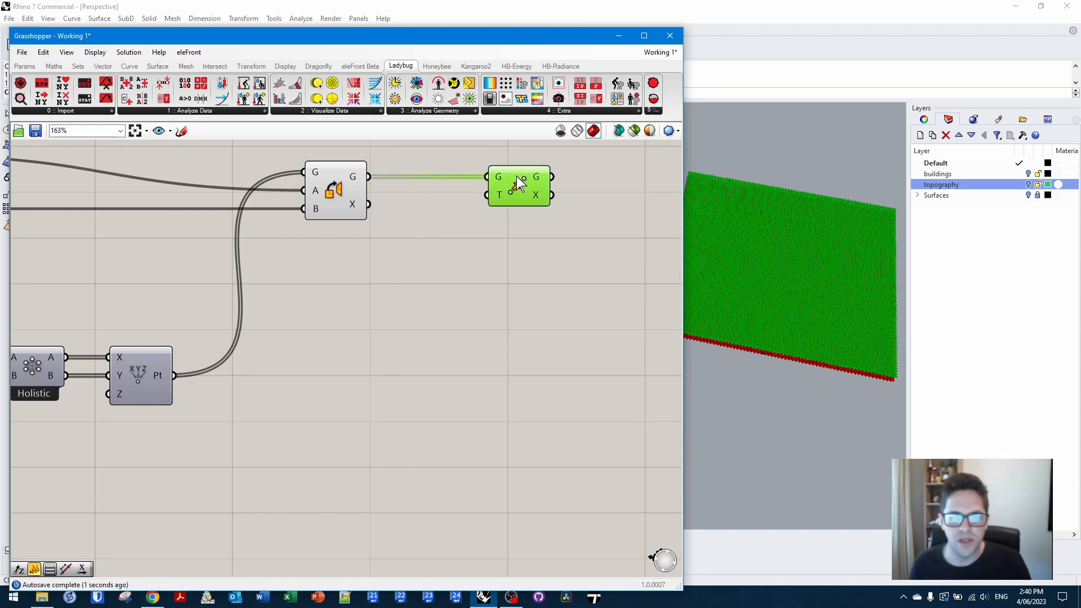
- Add a panel containing 1 beside the Move component's T input
double_click(493, 260)
click(535, 298)
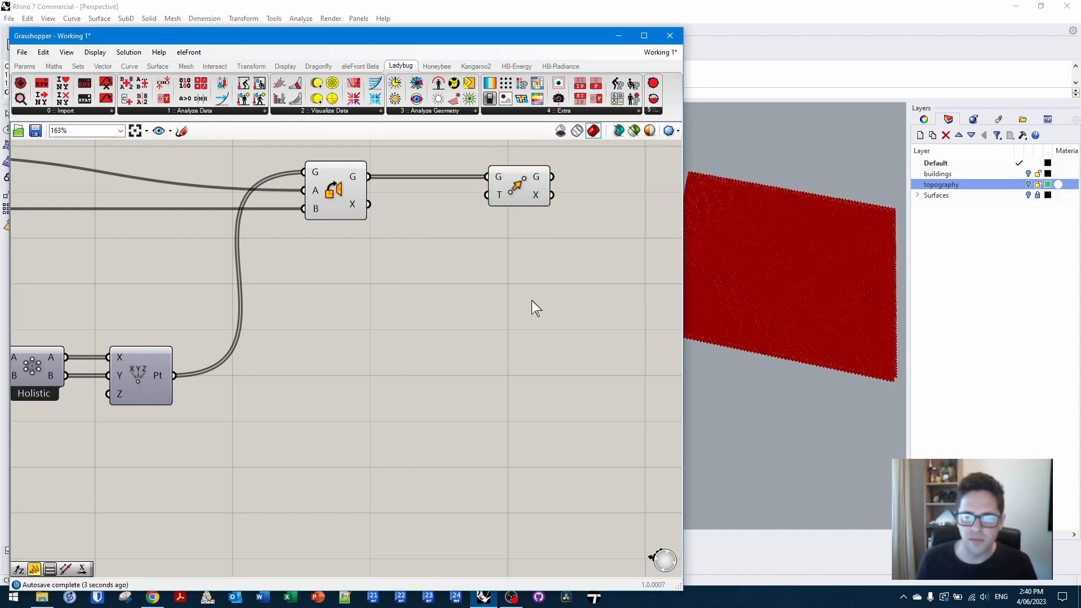
double_click(514, 232)
text(1)
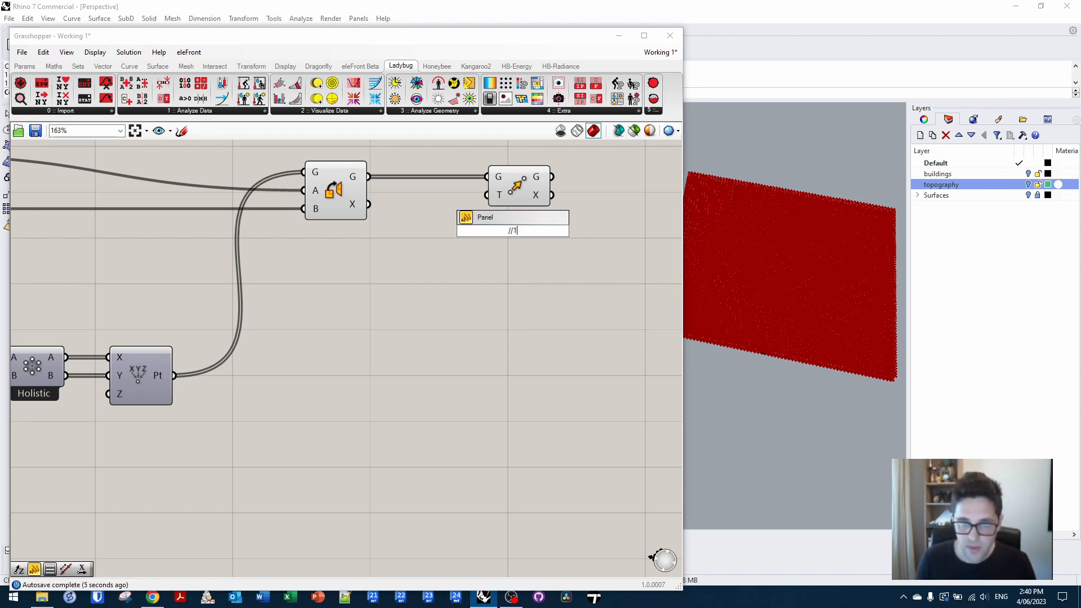
key(Return)
drag(528, 230, 432, 237)
double_click(494, 253)
text(z)
click(482, 229)
click(474, 255)
key(Delete)
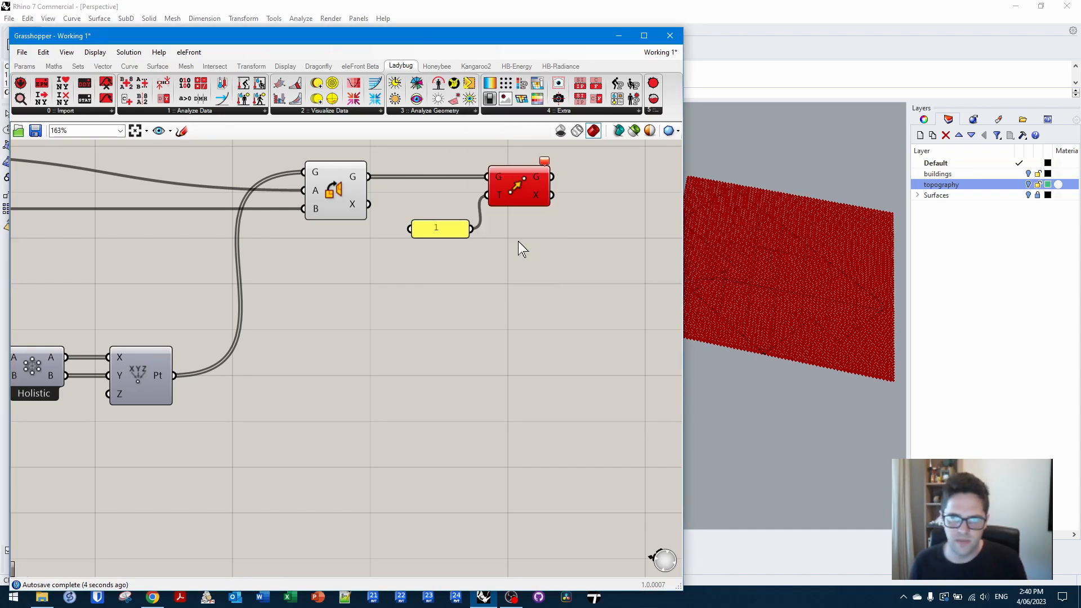
- Add a Unit Z vector component that takes the panel value 1 as its factor and feeds Move's T input
double_click(514, 236)
text(z)
click(496, 225)
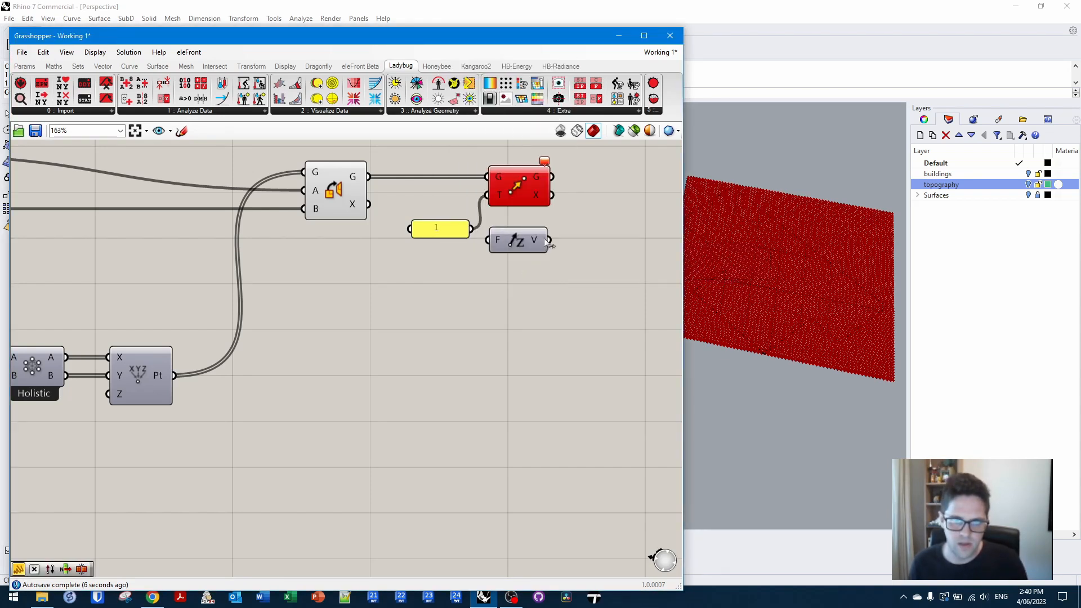
drag(549, 241, 488, 195)
shift+click(518, 241)
drag(518, 242, 415, 252)
click(560, 243)
- Add a Mesh Brep component near the Test surface parameter
scroll(524, 262, down, 3)
scroll(525, 262, down, 3)
right_drag(444, 211, 524, 237)
right_drag(267, 243, 463, 204)
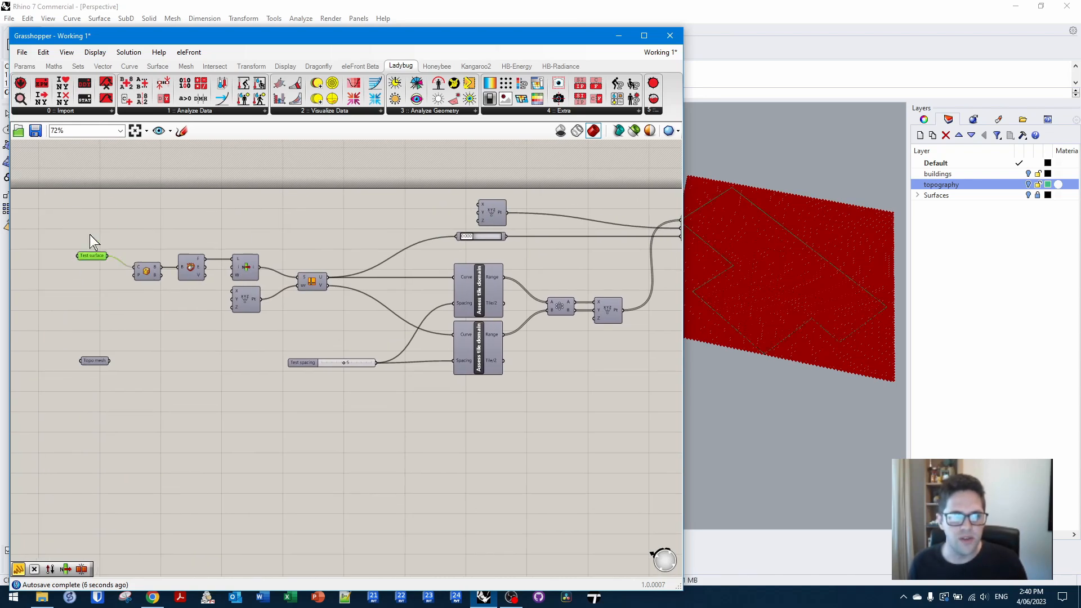
double_click(189, 183)
text(brep mesh)
click(174, 167)
- Feed Mesh Brep with the Test surface as B and a new Speed mesh settings component as S, and turn off its preview
scroll(143, 196, up, 2)
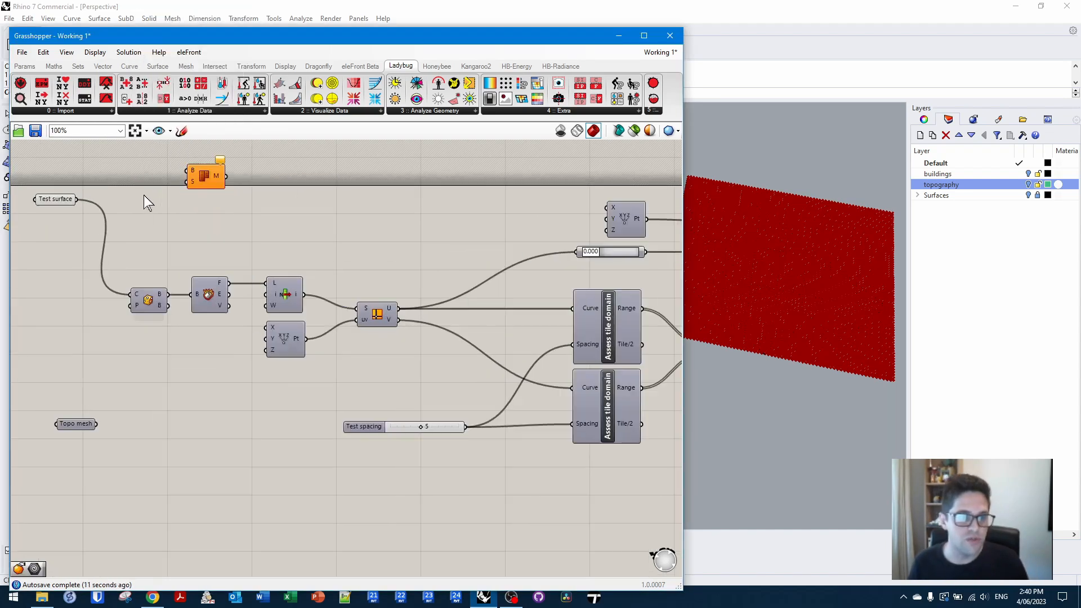
scroll(144, 194, up, 1)
double_click(146, 194)
text(spw)
key(BackSpace)
text(eed)
click(140, 167)
drag(164, 195, 193, 180)
drag(193, 167, 236, 198)
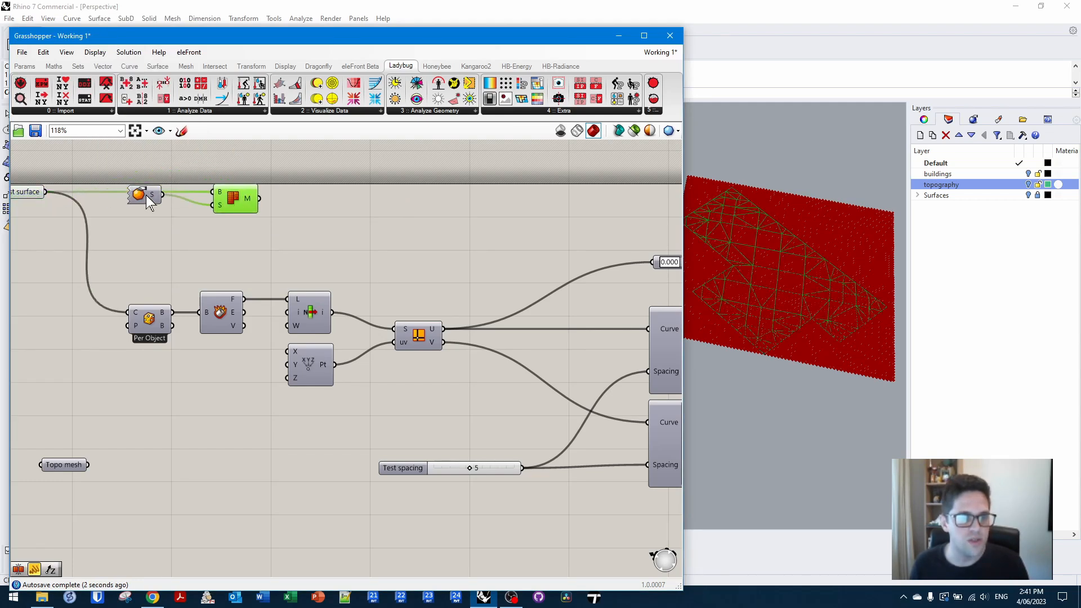
drag(146, 195, 177, 208)
right_click(239, 200)
click(263, 218)
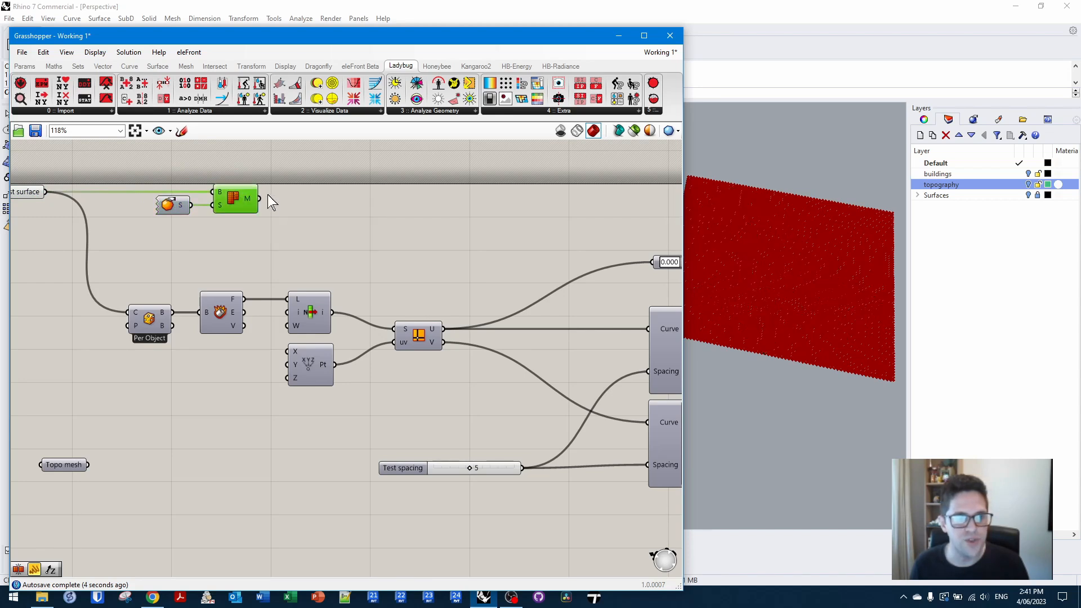
- Add a Mesh | Ray component beyond Move and connect Mesh Brep's output to its M input
scroll(237, 197, down, 5)
click(141, 193)
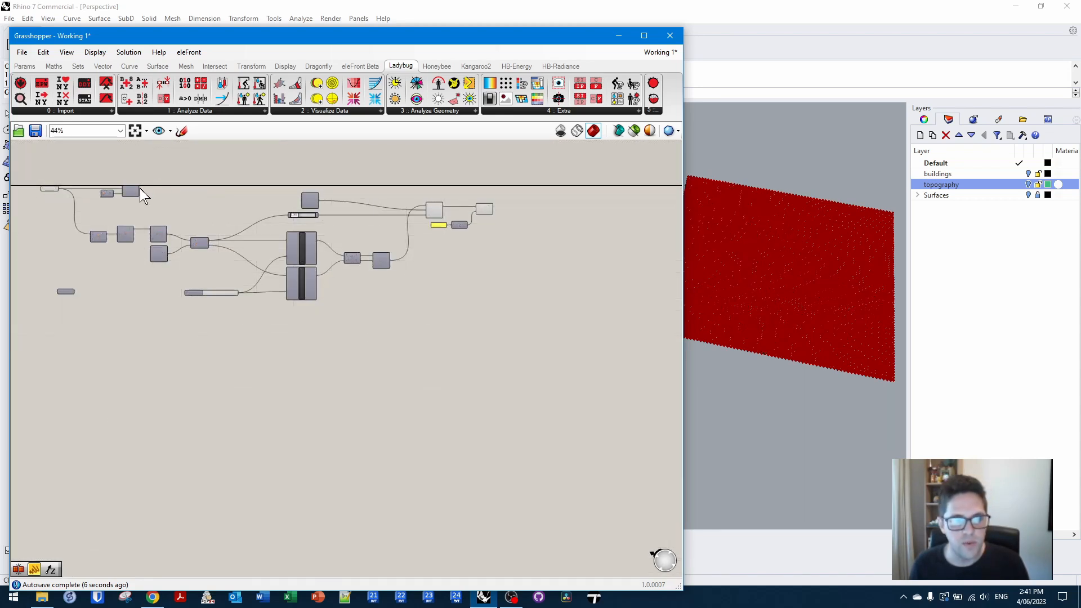
drag(163, 195, 516, 176)
scroll(519, 176, up, 3)
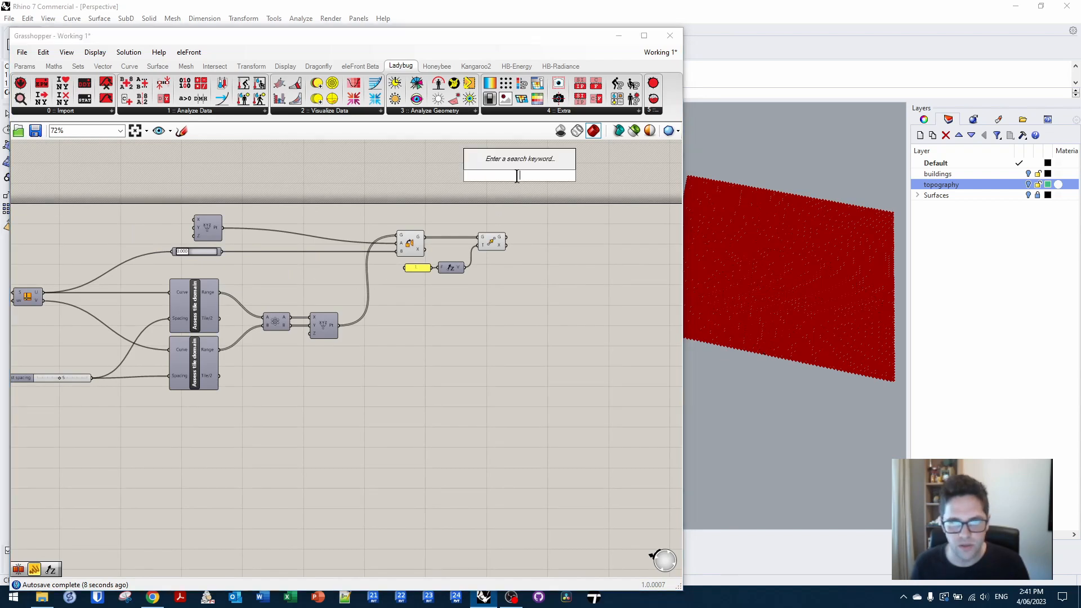
text(mesh ra)
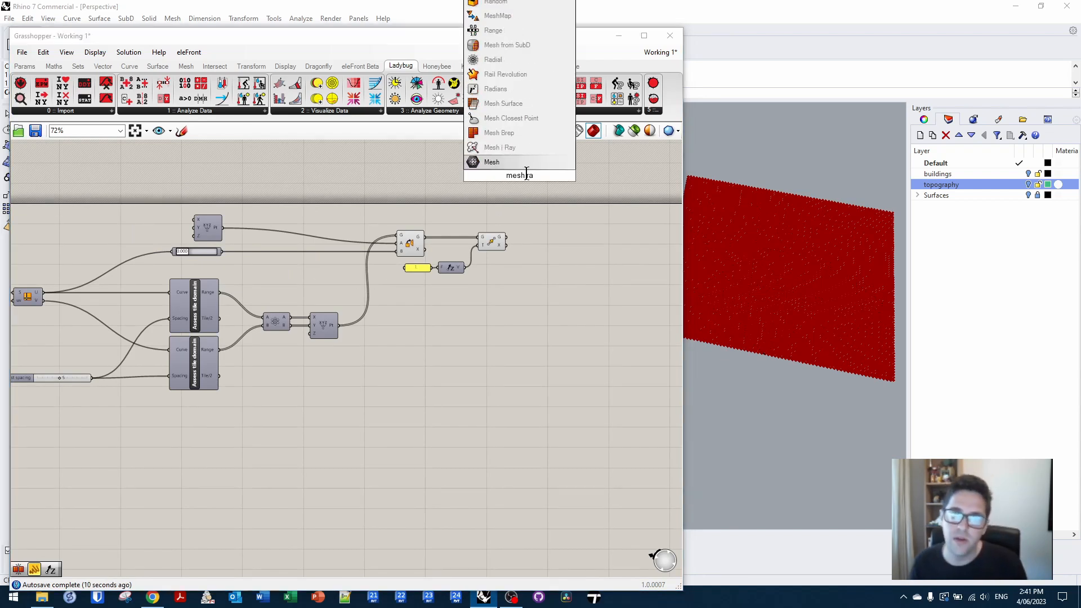
click(523, 147)
scroll(538, 159, down, 2)
drag(555, 158, 100, 198)
scroll(538, 182, up, 4)
drag(471, 167, 540, 213)
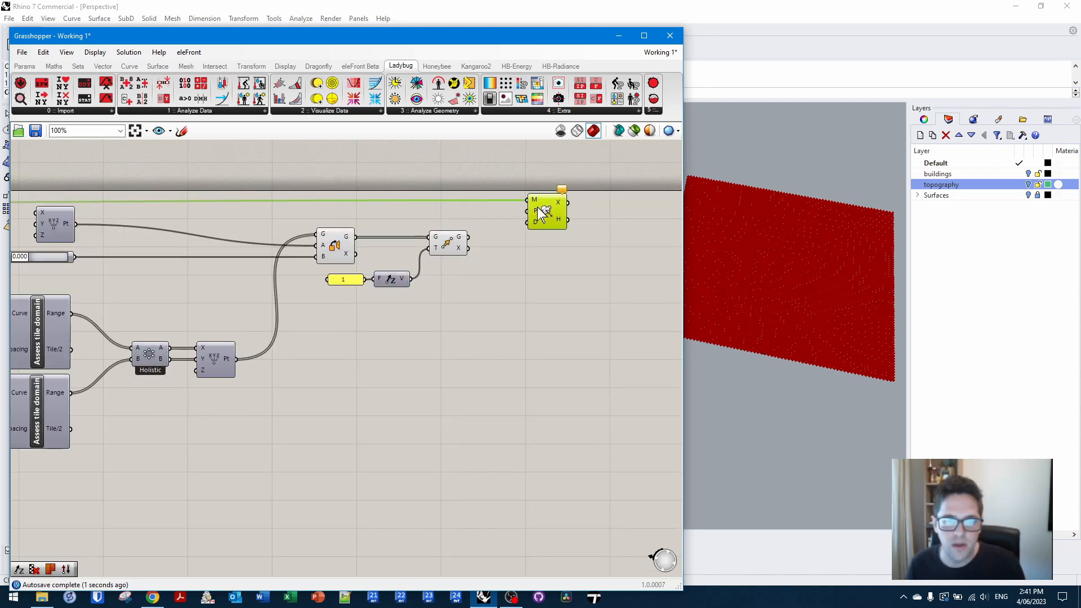
- Connect Move's G output to Mesh | Ray's P, and feed D with the Unit Z vector through a new Reverse component
double_click(516, 282)
key(Escape)
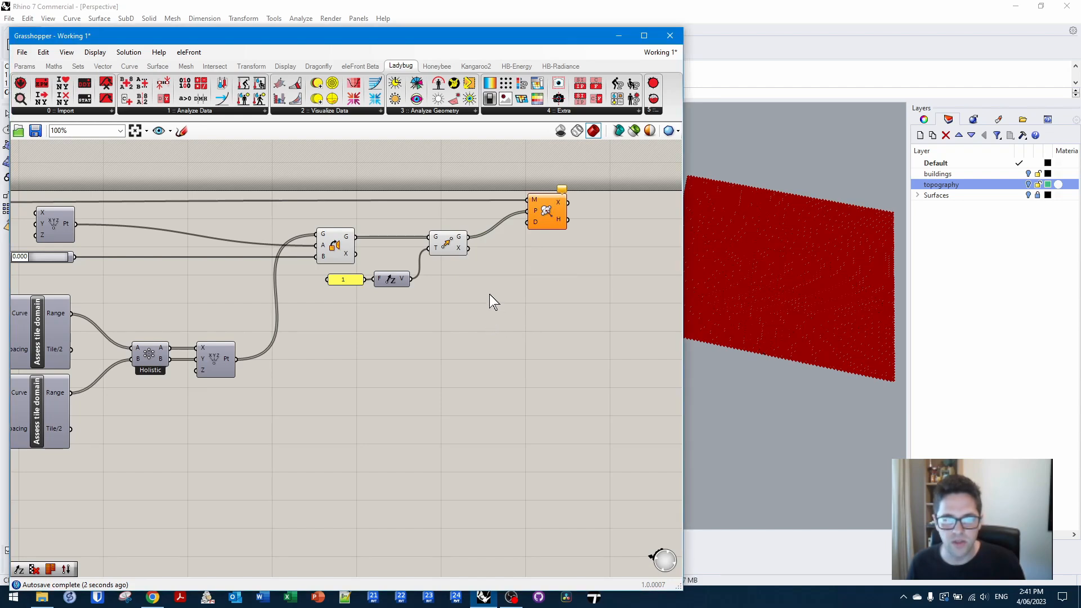
double_click(490, 294)
text(rever)
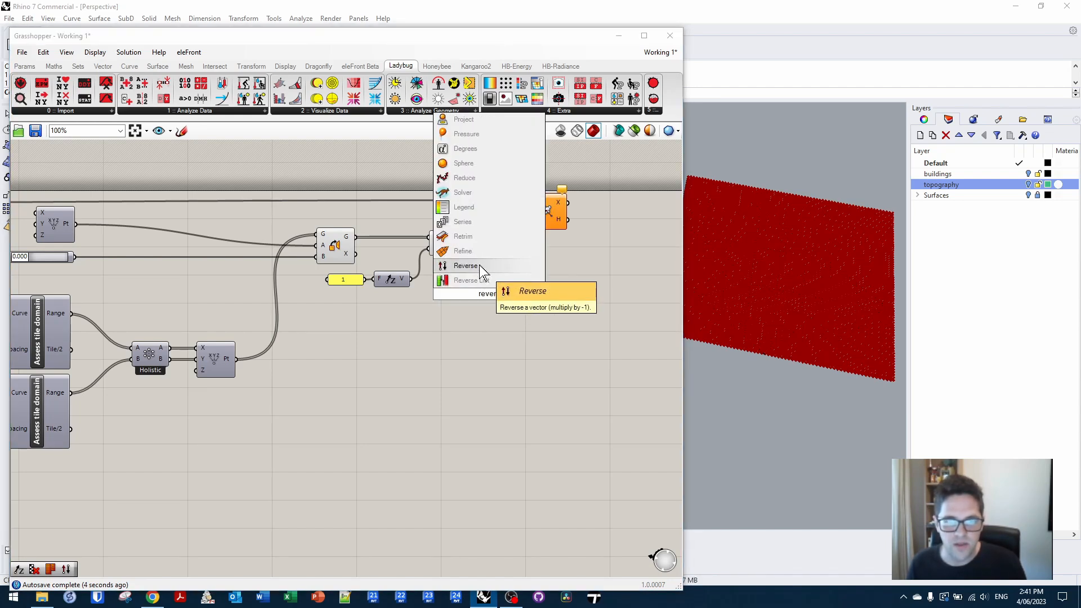
click(477, 267)
scroll(435, 283, up, 2)
drag(407, 278, 567, 201)
click(604, 256)
click(597, 190)
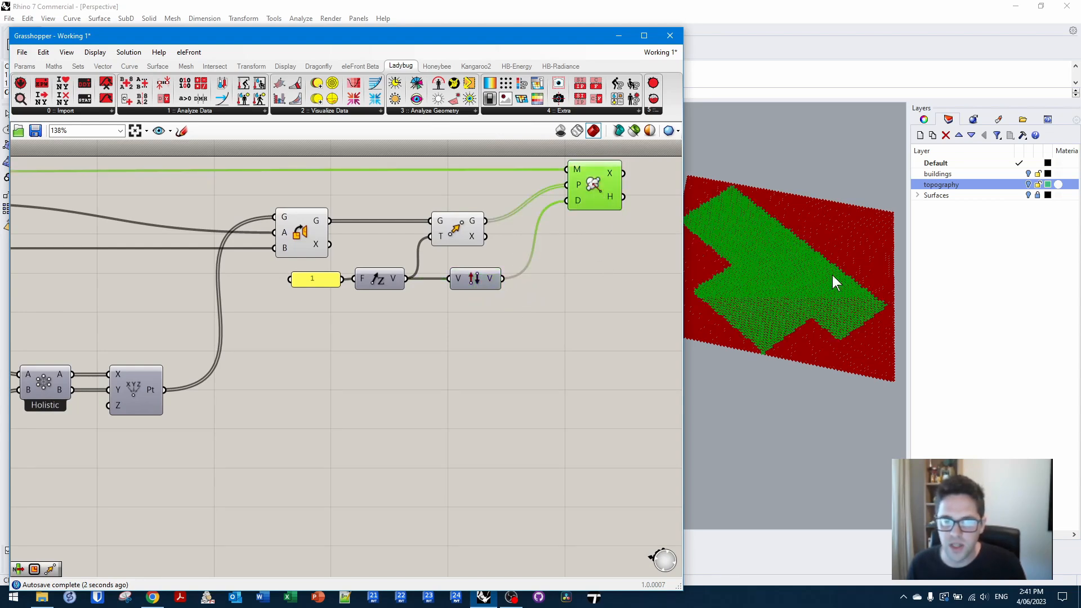
- Turn off the previews of the Orient and Move components so only the Mesh | Ray points are displayed
click(304, 230)
click(458, 231)
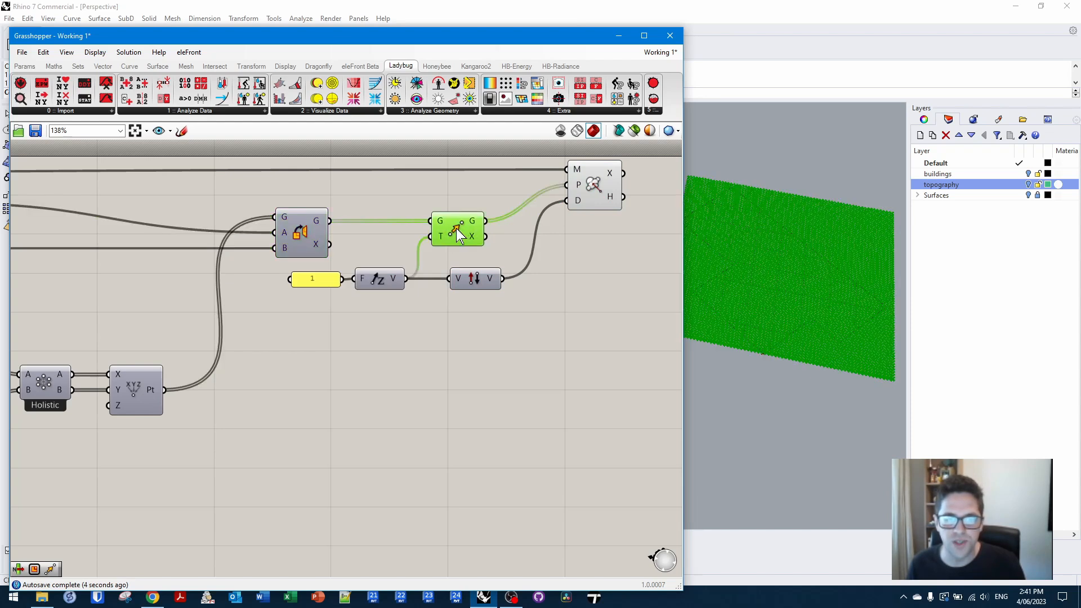
right_drag(627, 206, 488, 204)
mouse_move(454, 182)
mouse_down()
mouse_move(459, 198)
mouse_move(468, 183)
mouse_up()
right_drag(468, 184, 341, 233)
click(445, 239)
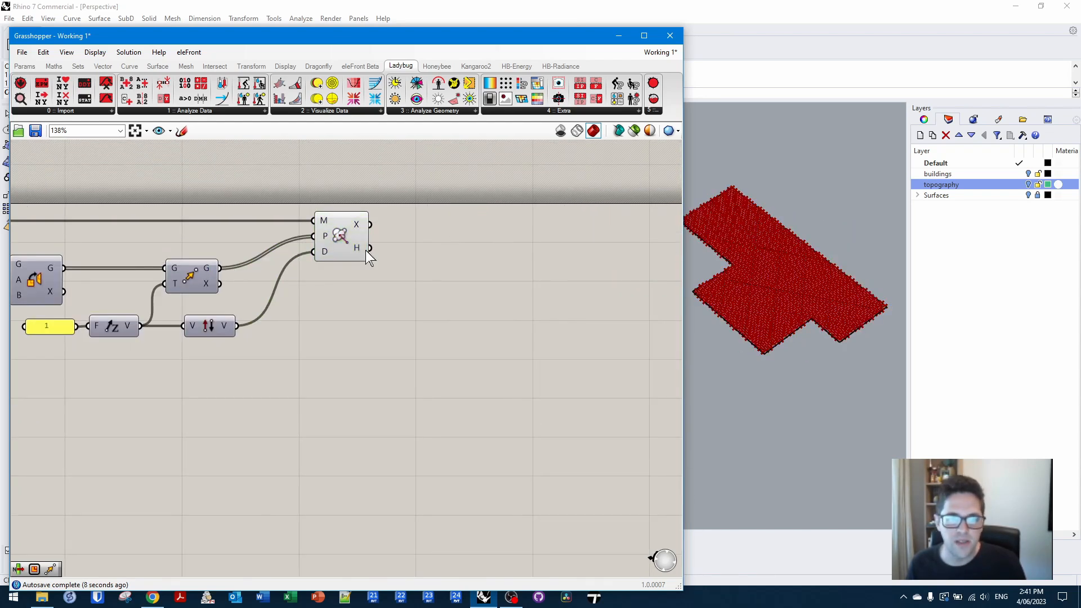
- Add a Clean Tree component after Mesh | Ray and connect Mesh | Ray's X output to its T input
mouse_move(366, 249)
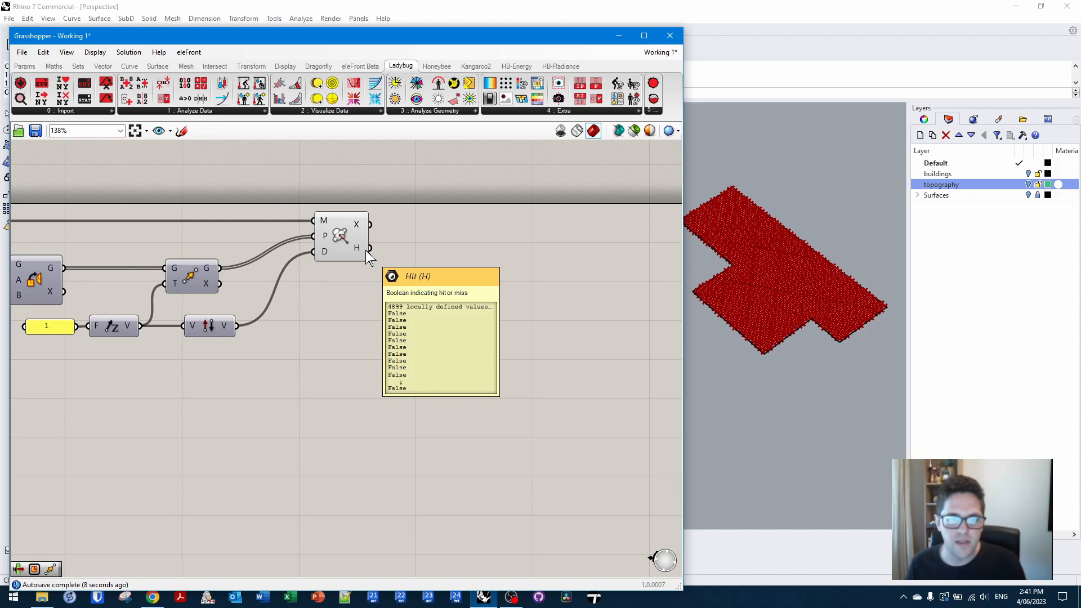
double_click(440, 225)
text(clean)
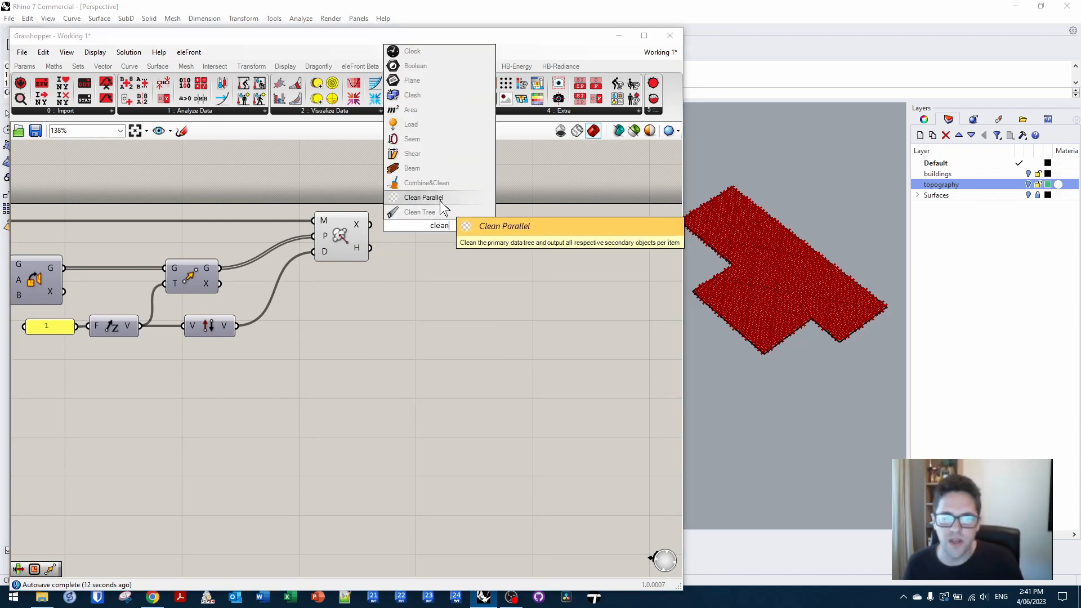
click(456, 214)
drag(371, 226, 436, 214)
- Turn off Mesh | Ray's preview and examine the Clean Tree points over the site surface
click(337, 232)
right_click(337, 232)
click(377, 255)
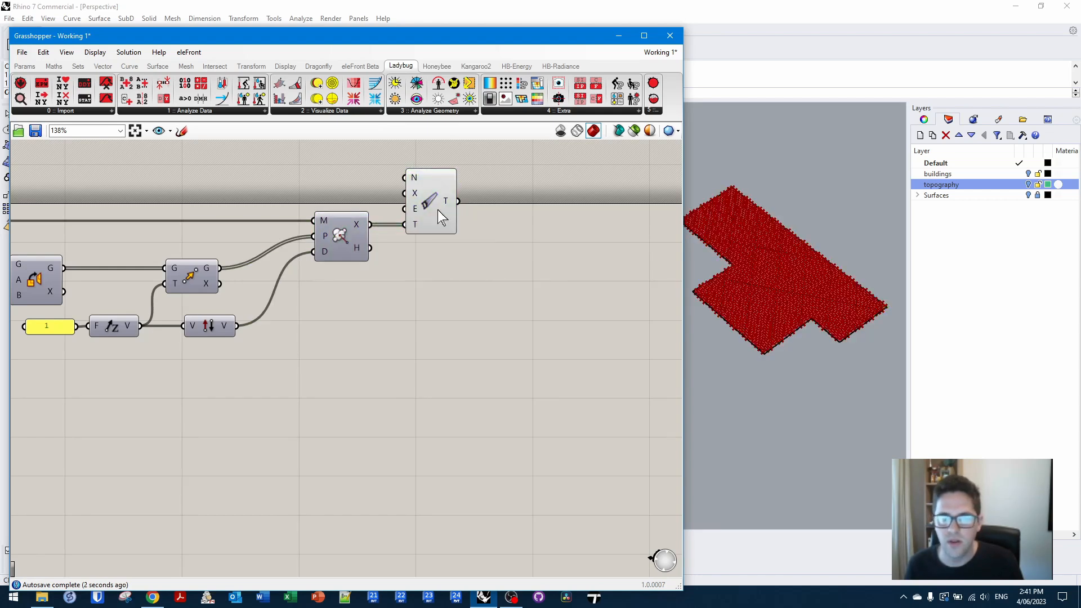
click(437, 210)
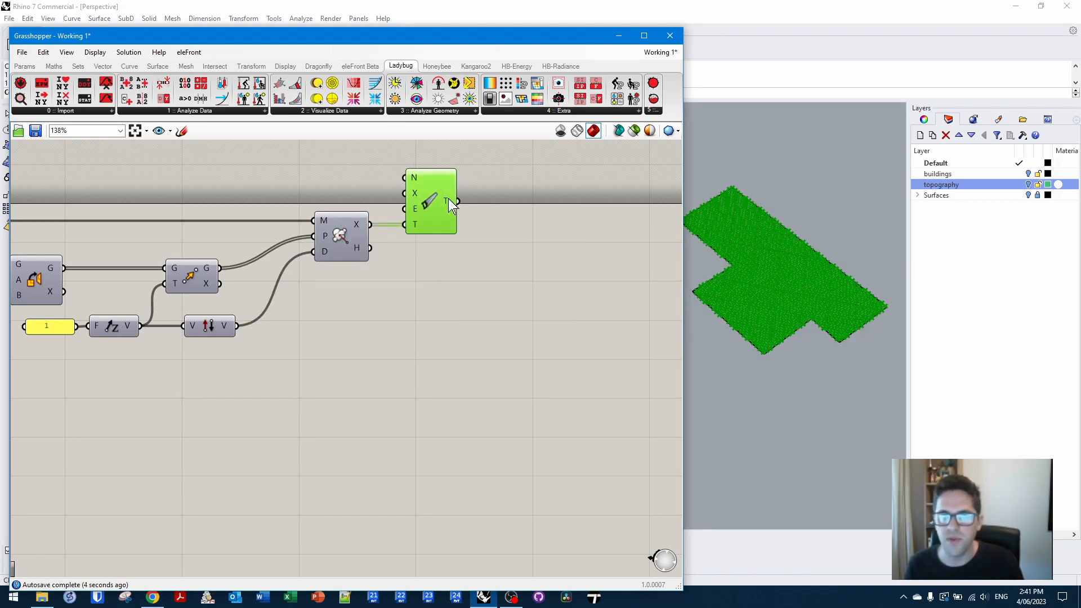
scroll(745, 279, up, 1)
scroll(755, 276, up, 2)
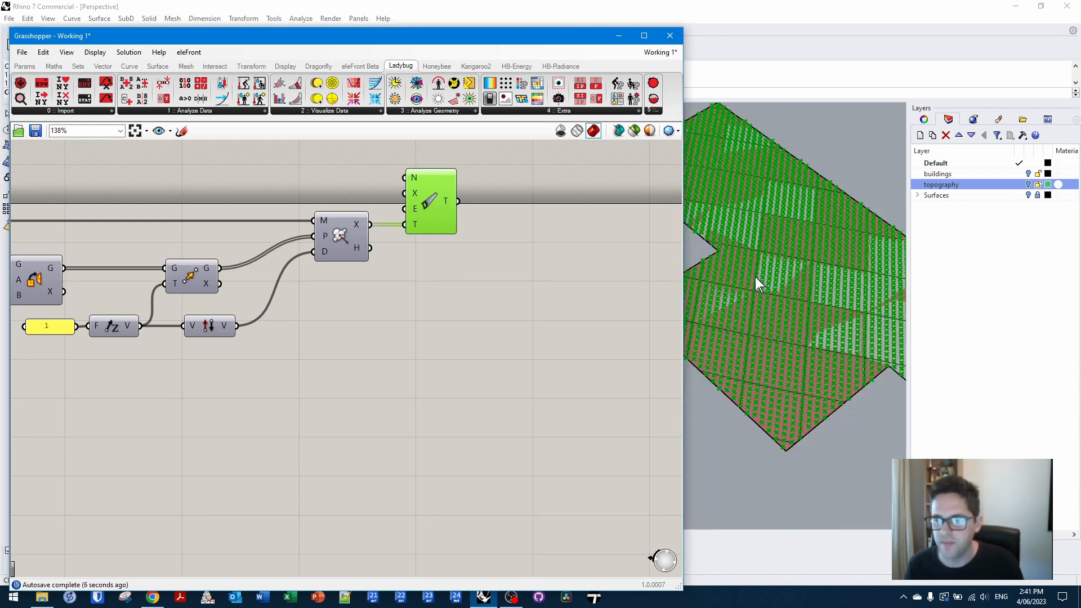
- Add a Rectangle component in the empty canvas area below the Orient component
click(501, 293)
right_drag(233, 379, 529, 292)
scroll(528, 291, down, 3)
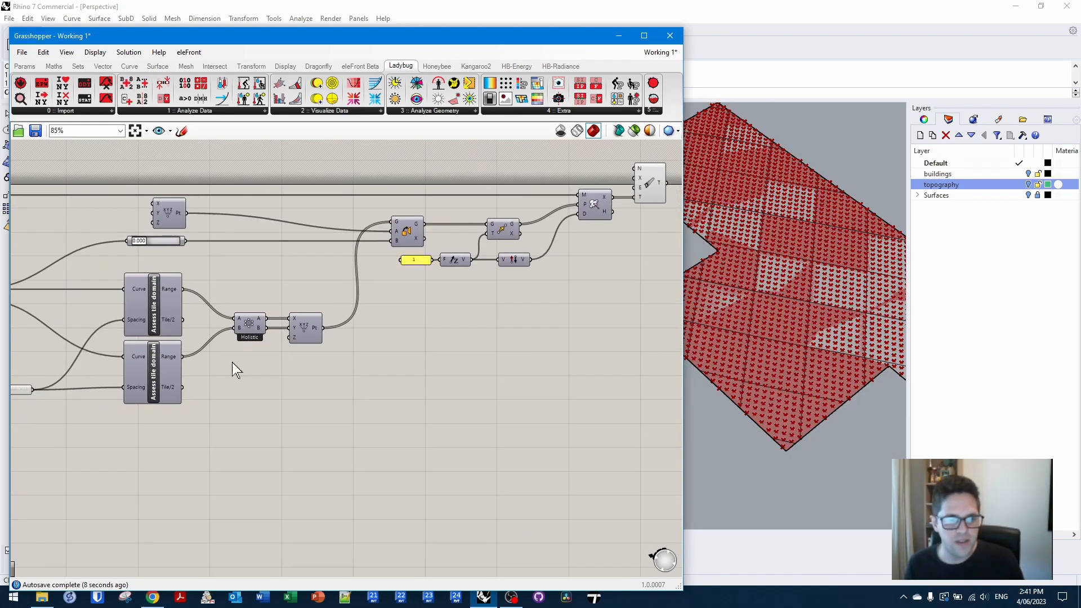
scroll(219, 354, up, 2)
double_click(398, 367)
text(rect)
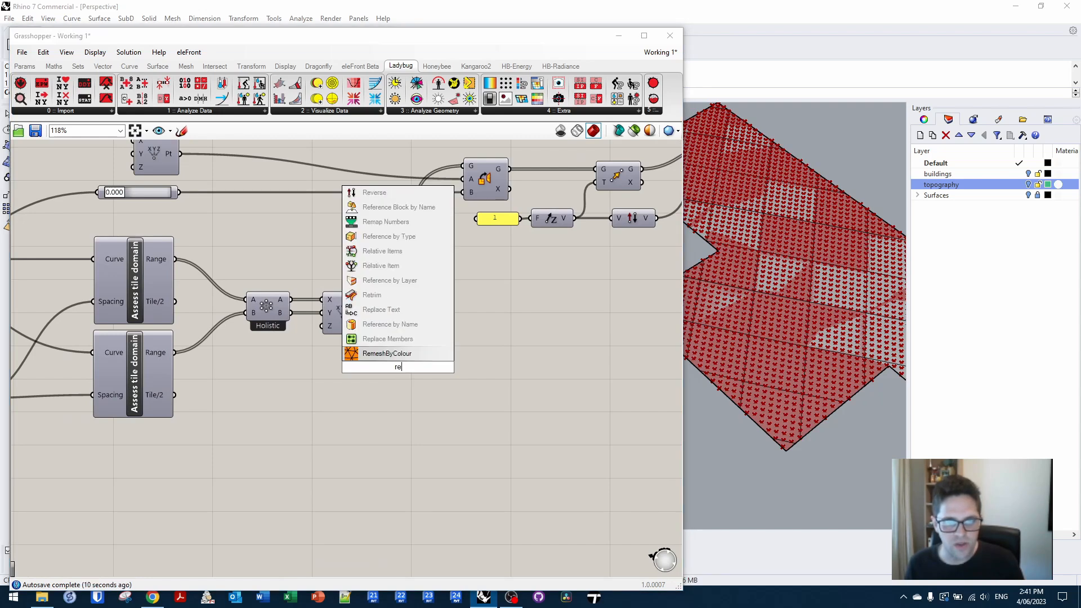
click(399, 324)
drag(176, 395, 290, 402)
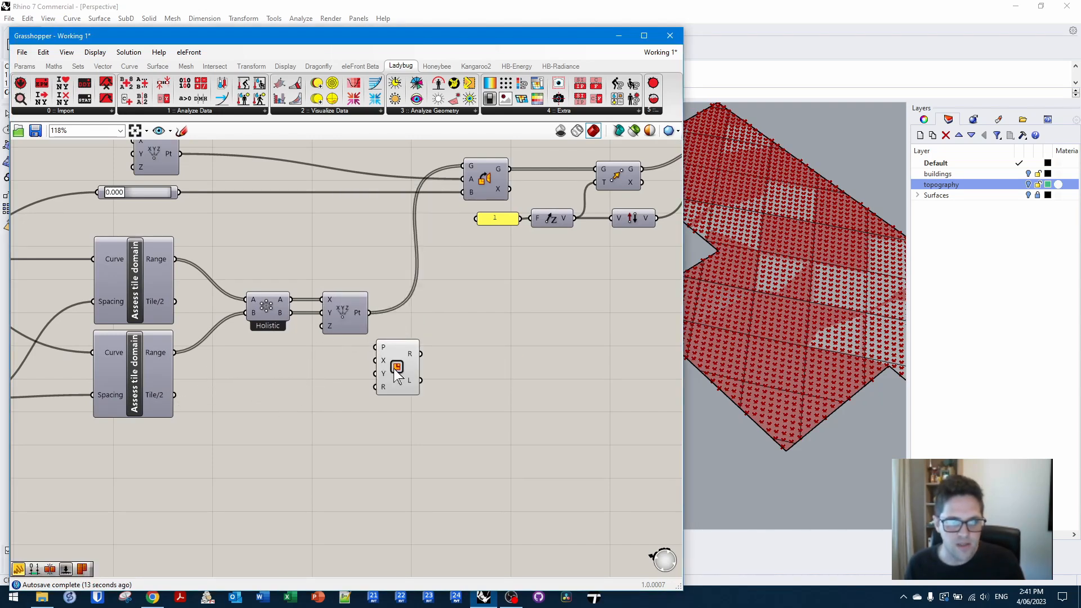
drag(396, 372, 505, 376)
- Add a Construct Domain component between the lower Assess tile domain cluster and the Rectangle component
double_click(319, 375)
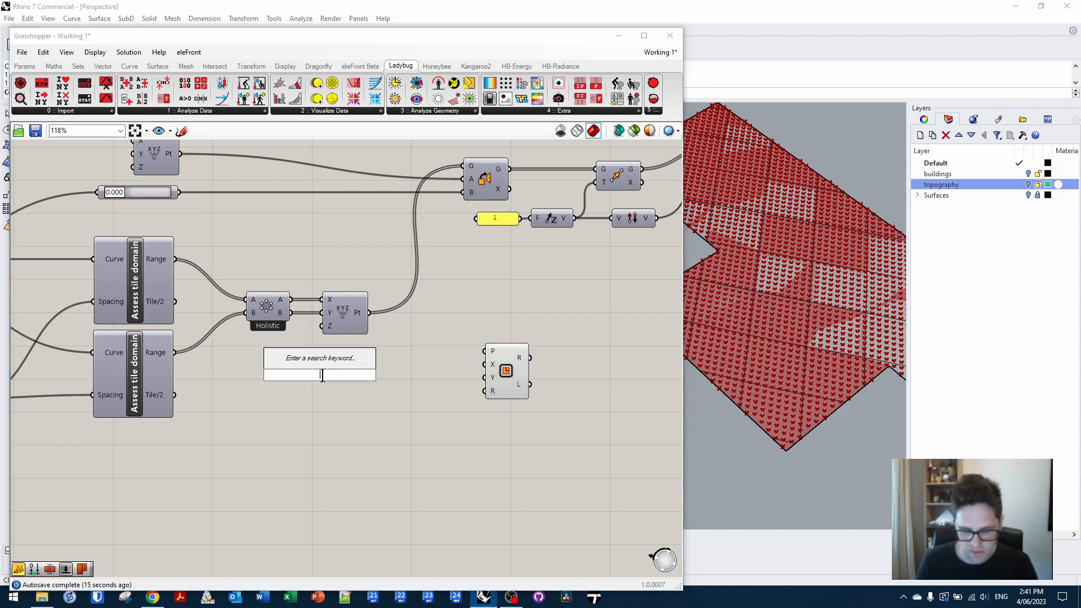
text(com)
key(BackSpace)
key(BackSpace)
key(BackSpace)
text(domai)
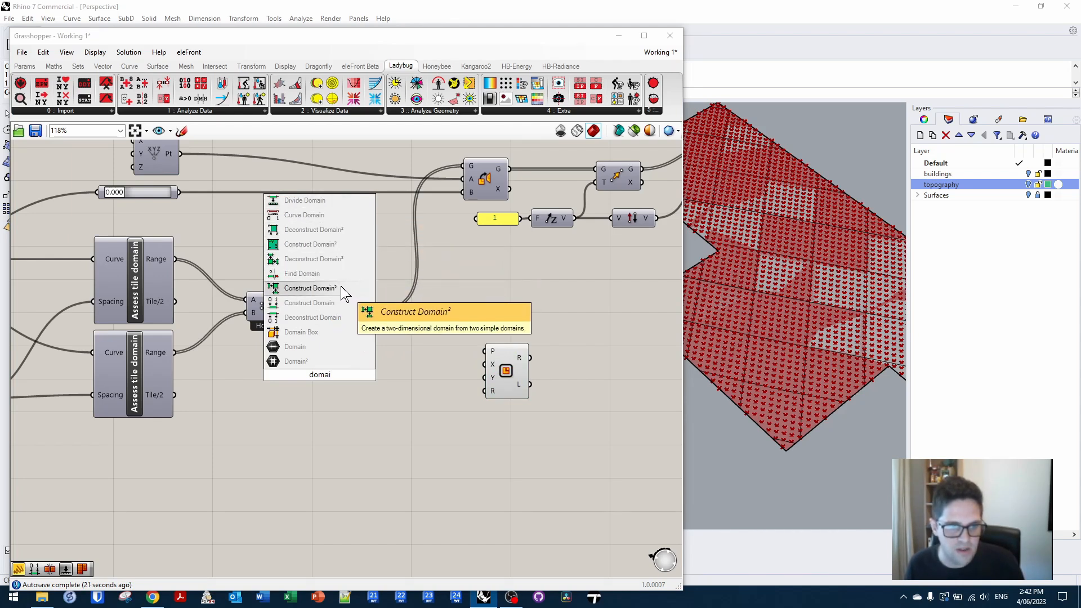
click(345, 303)
drag(320, 368, 364, 388)
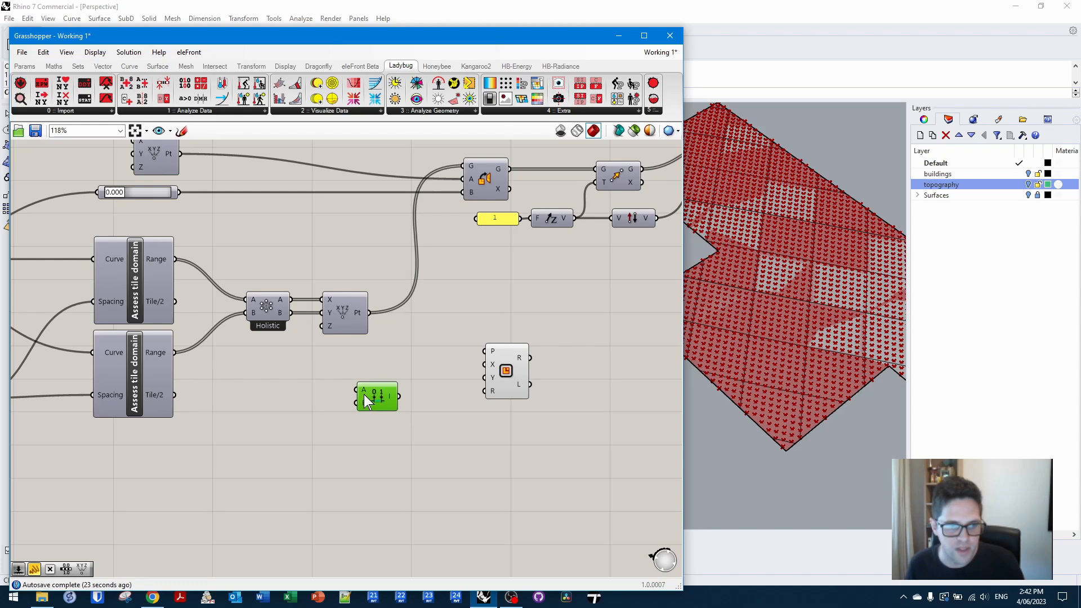
- Give Construct Domain's A input an expression that negates its value
scroll(364, 387, up, 2)
right_click(363, 386)
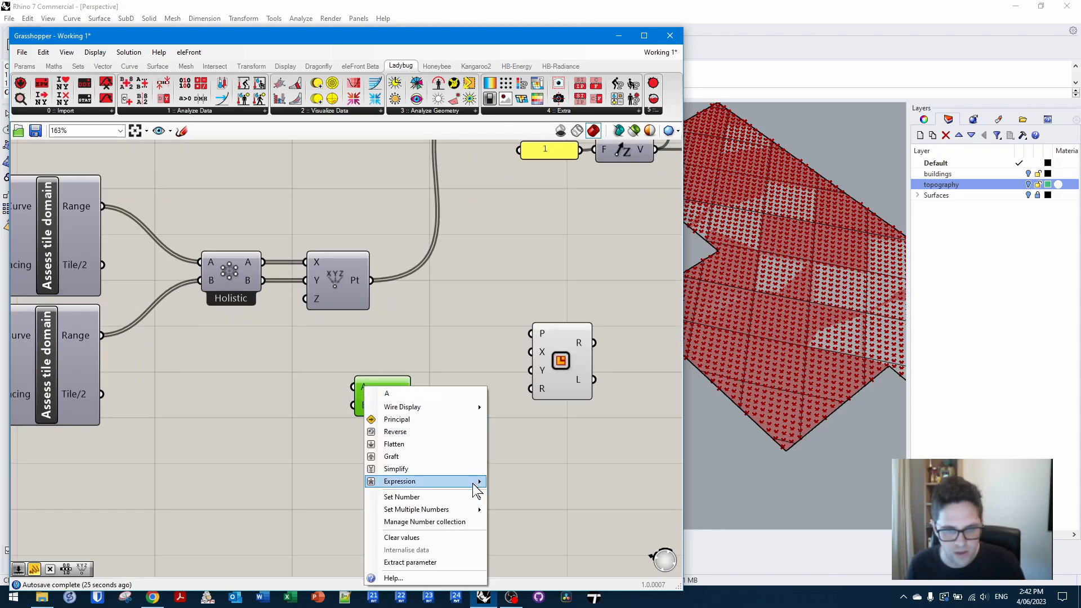
mouse_move(478, 482)
click(532, 482)
key(Escape)
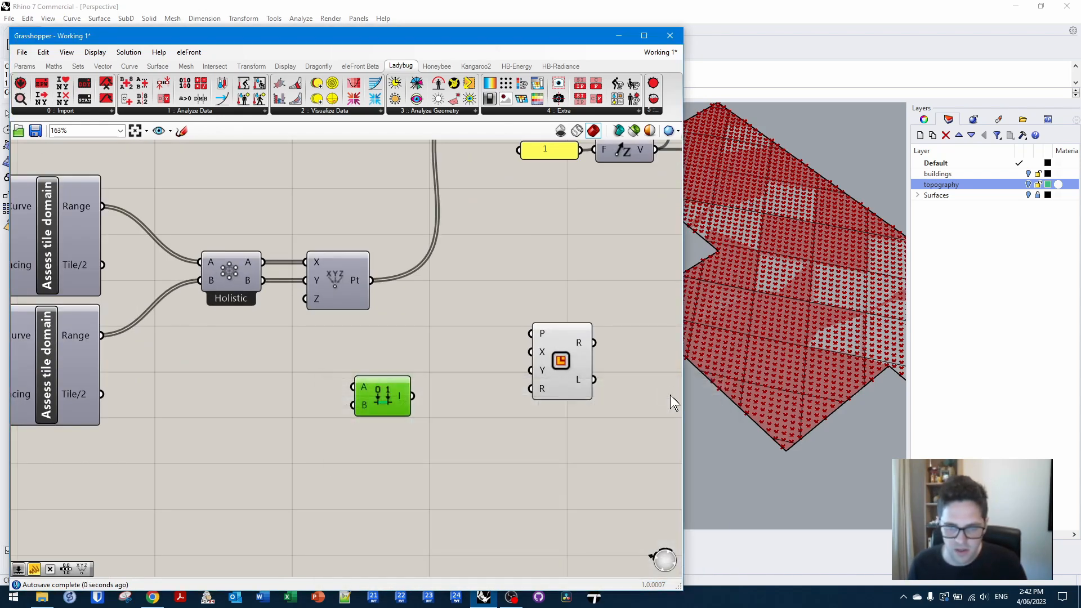
right_click(364, 393)
mouse_move(470, 482)
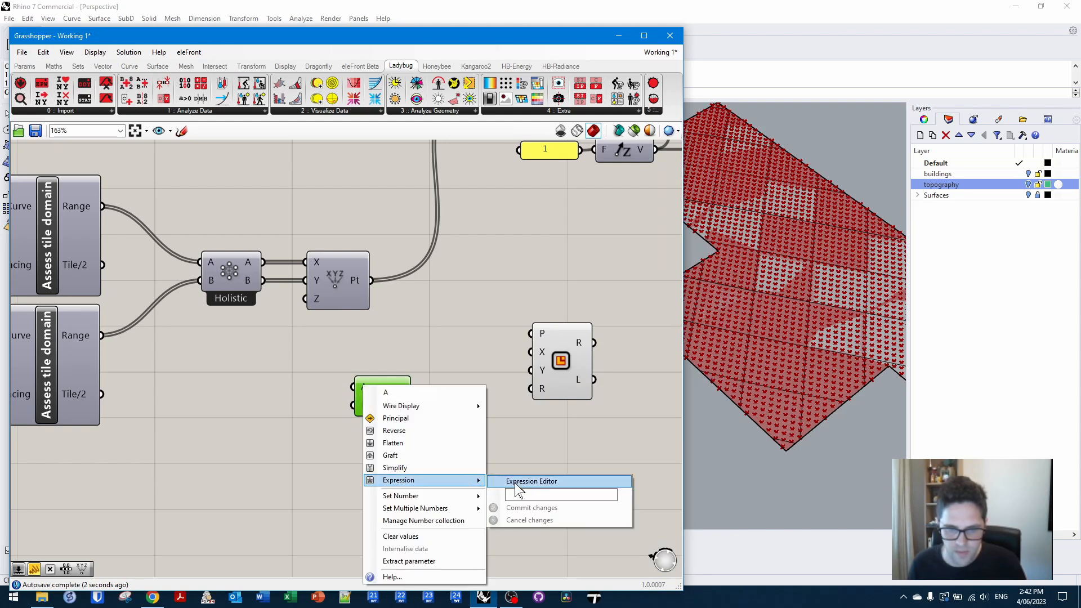
text(-)
click(531, 508)
- Connect the lower cluster's Tile/2 output to Construct Domain's A and B, and its I output to Rectangle's X and Y
mouse_move(105, 394)
mouse_down()
mouse_move(302, 400)
mouse_move(338, 386)
mouse_move(107, 395)
mouse_up()
drag(412, 396, 530, 353)
drag(413, 396, 541, 371)
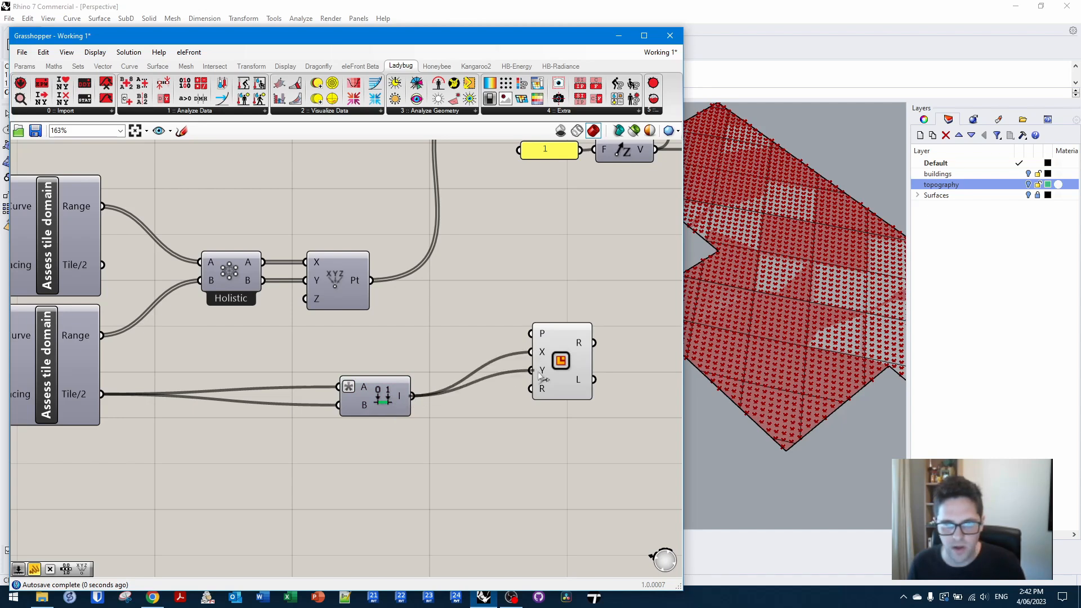
- Move the Rectangle component below Clean Tree, connect Clean Tree's T output to its P input, and inspect the tiles
scroll(485, 396, down, 5)
right_drag(478, 389, 284, 396)
drag(282, 395, 553, 363)
drag(524, 200, 536, 341)
scroll(749, 394, up, 5)
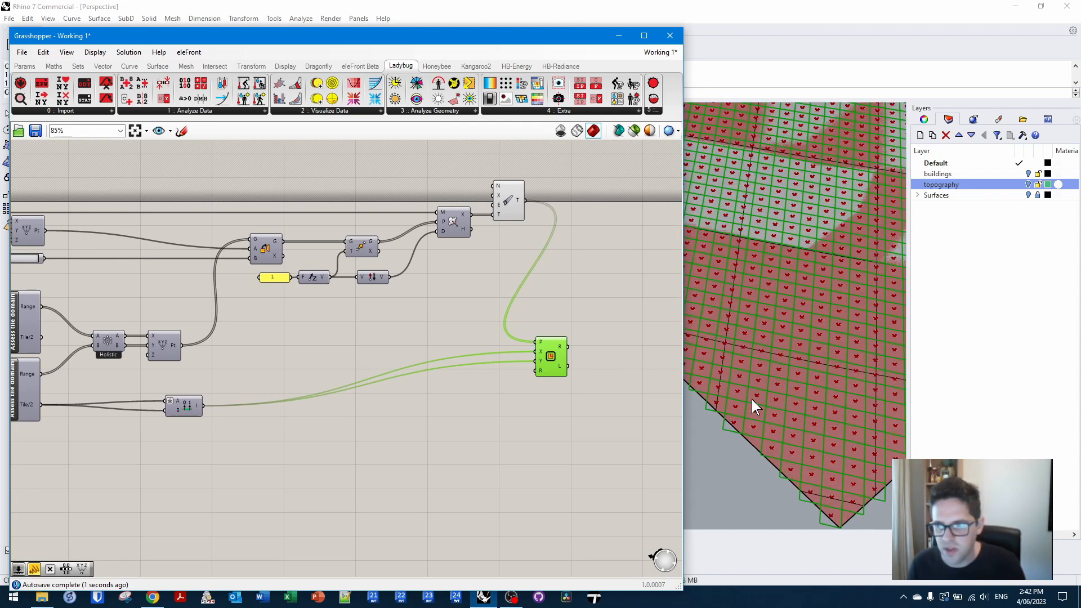
click(751, 400)
scroll(788, 394, down, 8)
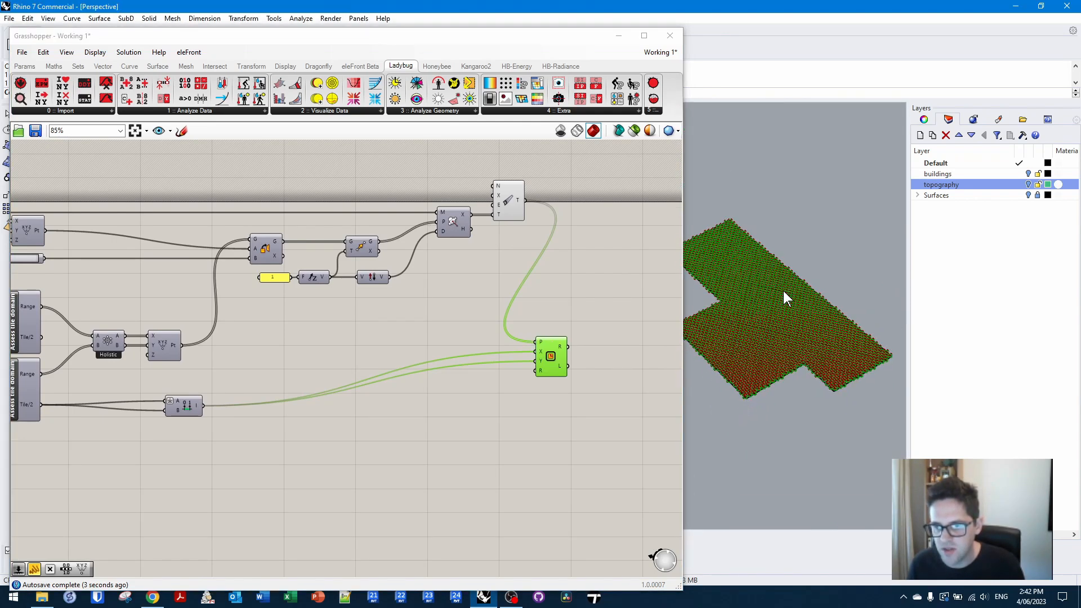
scroll(787, 299, up, 5)
scroll(802, 332, down, 3)
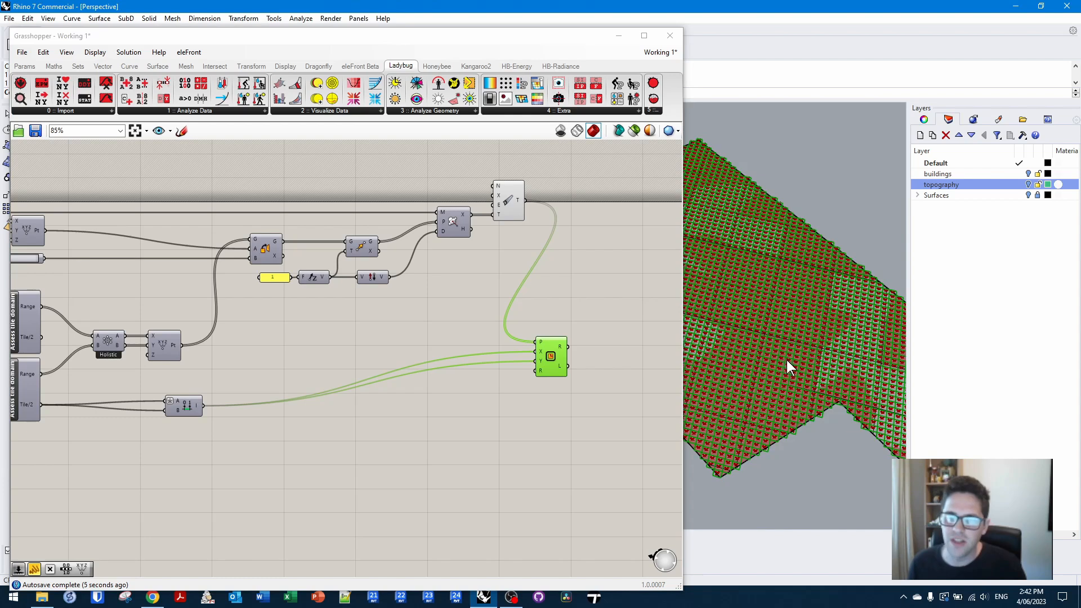
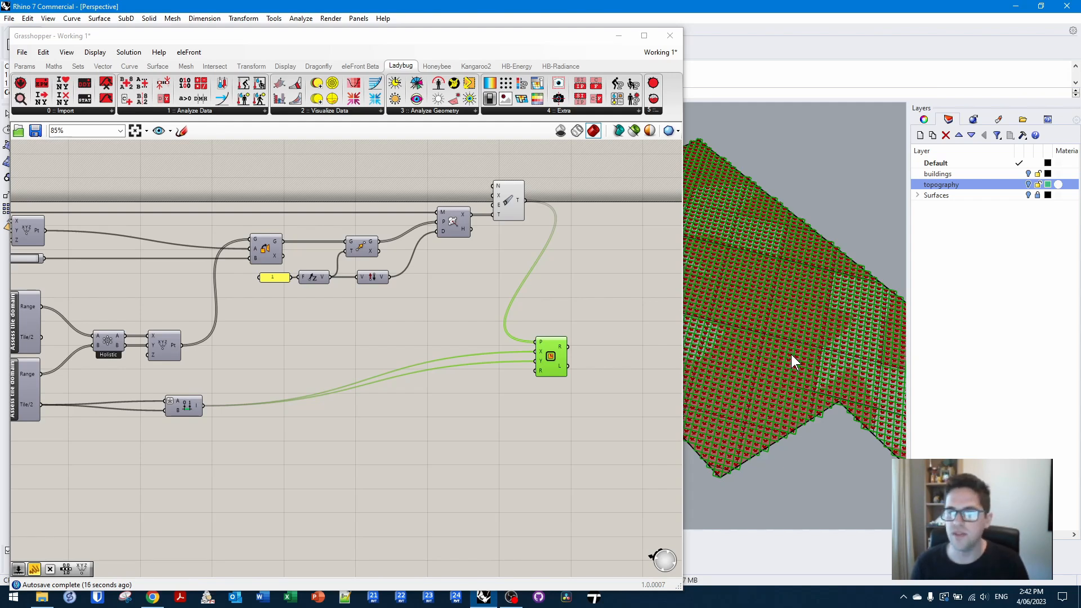
- Show the topography layer and view the site against the surrounding terrain
click(1029, 185)
scroll(781, 300, down, 7)
scroll(781, 300, down, 5)
right_drag(781, 300, 792, 260)
right_drag(478, 263, 508, 266)
- Shift the whole definition down the canvas and hide the topography layer
click(490, 220)
click(544, 205)
scroll(570, 223, down, 2)
scroll(572, 224, down, 2)
drag(645, 390, 52, 217)
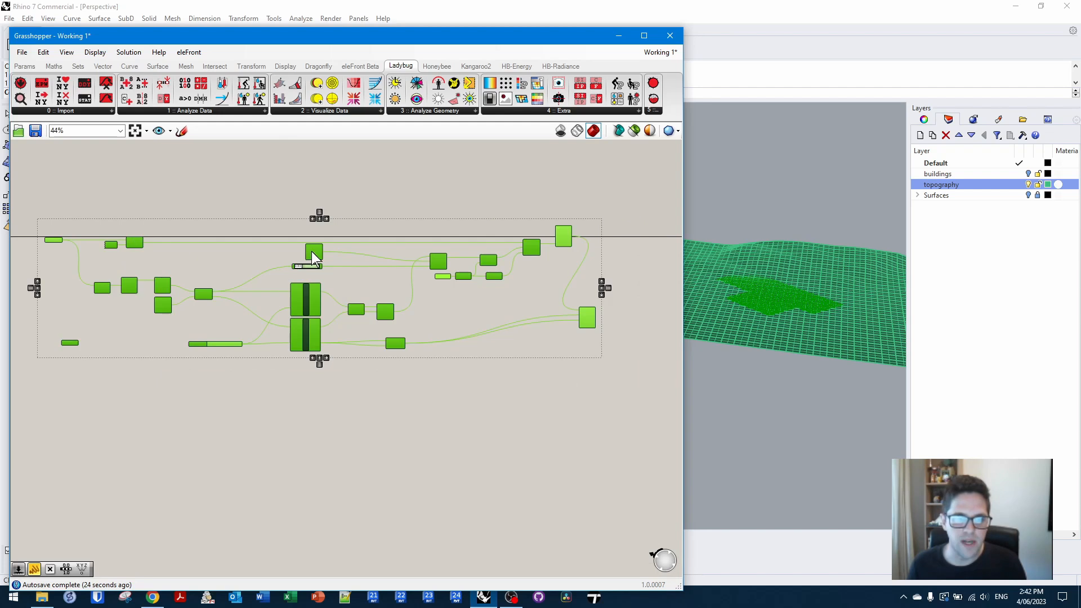
drag(312, 251, 337, 296)
click(461, 239)
right_drag(462, 238, 400, 222)
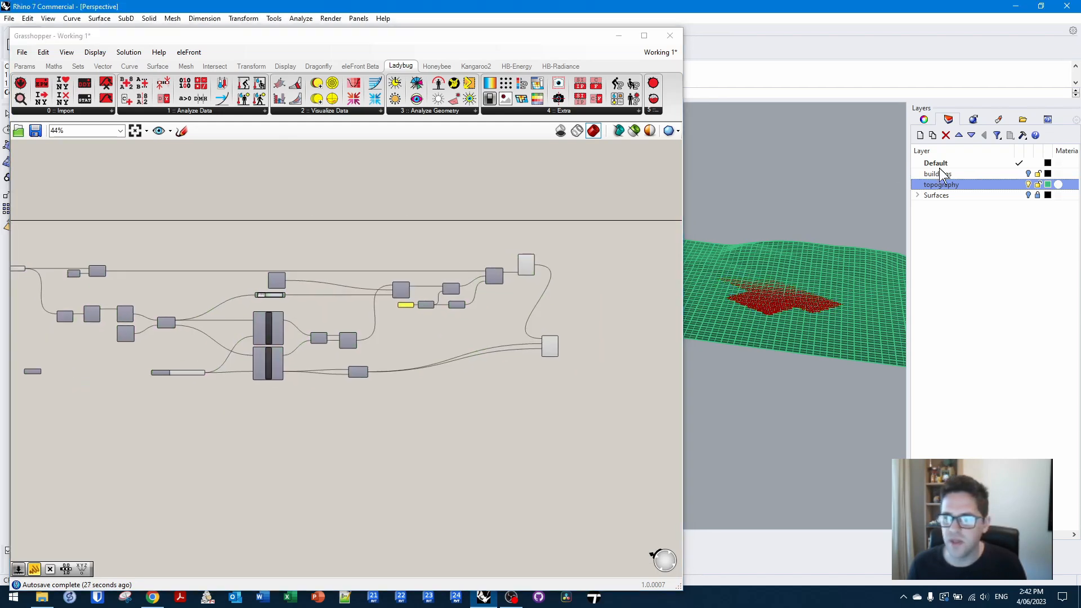
click(1029, 184)
scroll(772, 292, up, 6)
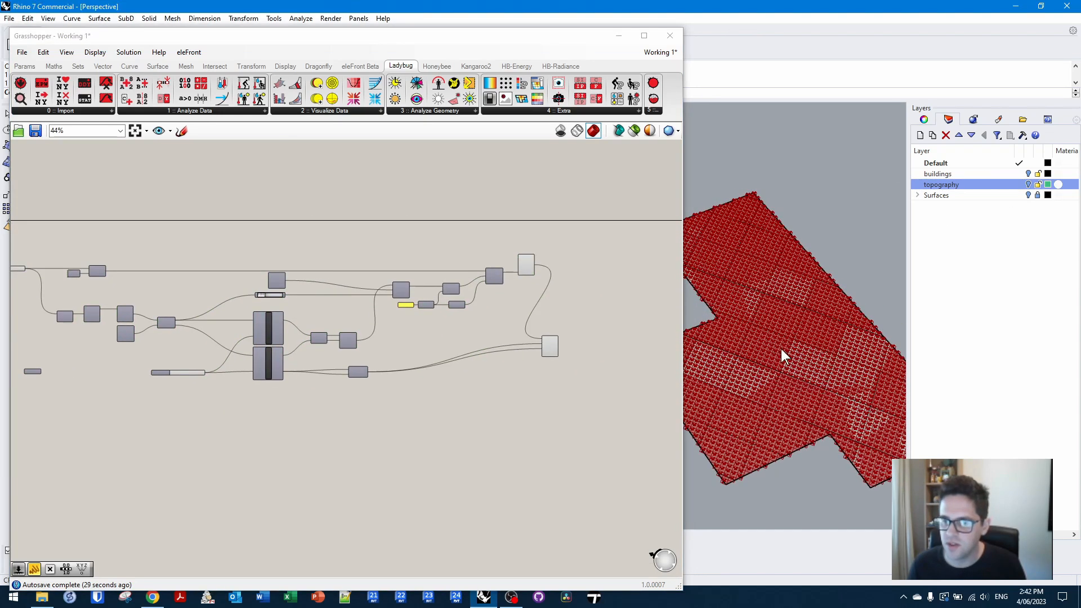
- Disconnect the P, X and Y inputs of the Rectangle component and move it clear of the rest of the definition
right_drag(667, 269, 619, 276)
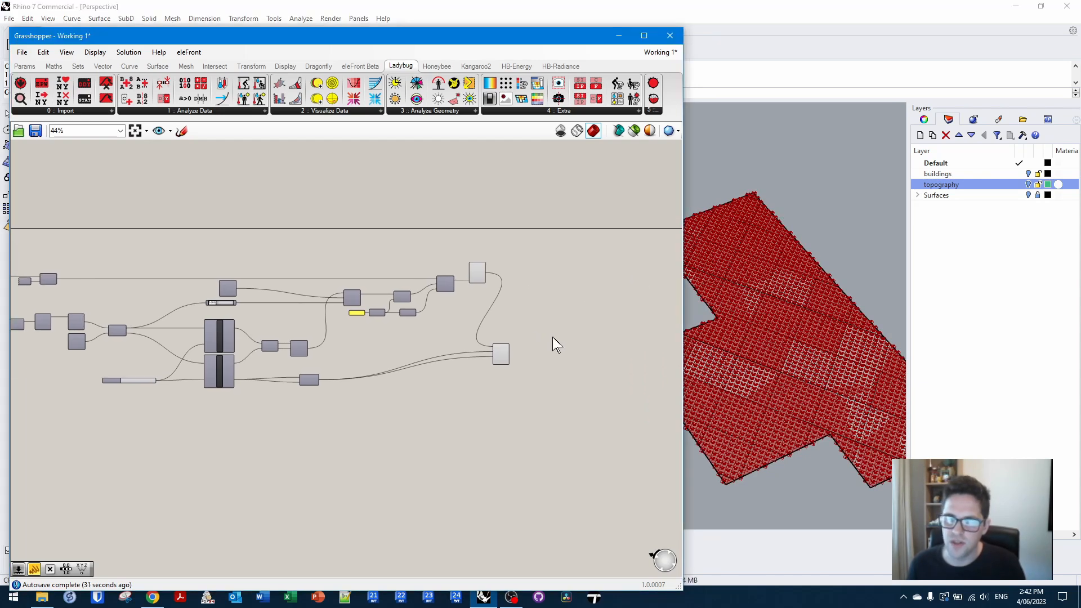
drag(500, 356, 530, 328)
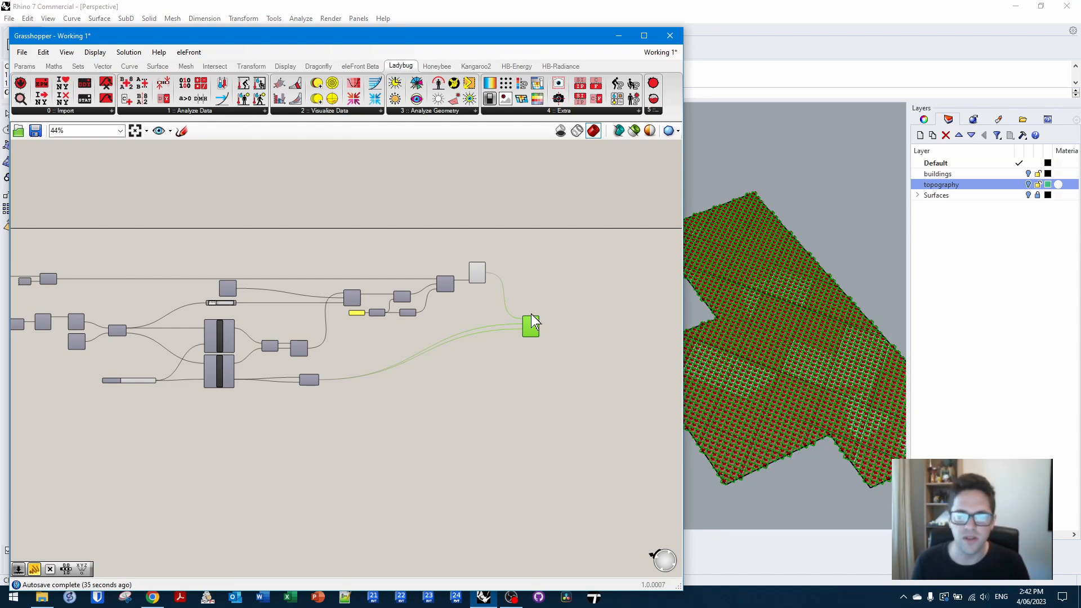
scroll(531, 316, up, 6)
scroll(513, 319, down, 3)
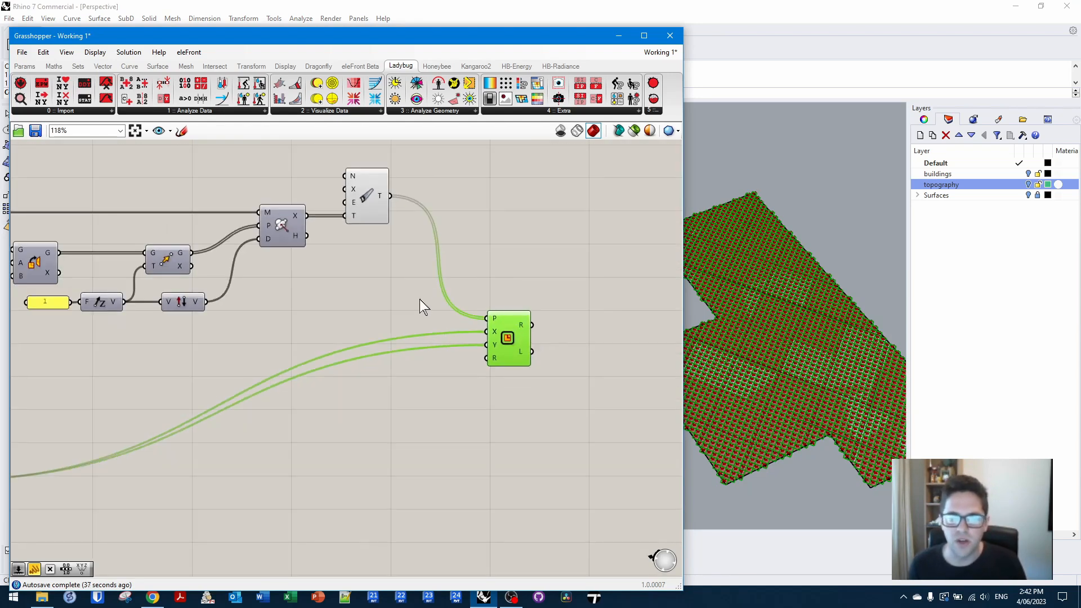
scroll(542, 324, down, 3)
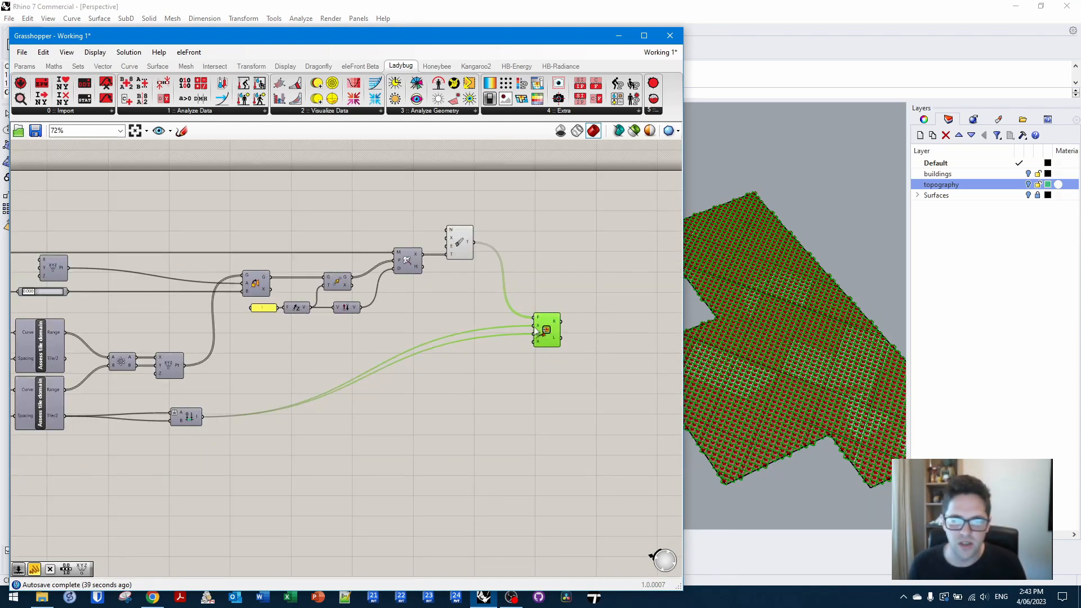
mouse_move(207, 419)
ctrl+mouse_down()
mouse_move(533, 335)
mouse_move(532, 318)
mouse_move(471, 255)
ctrl+mouse_up()
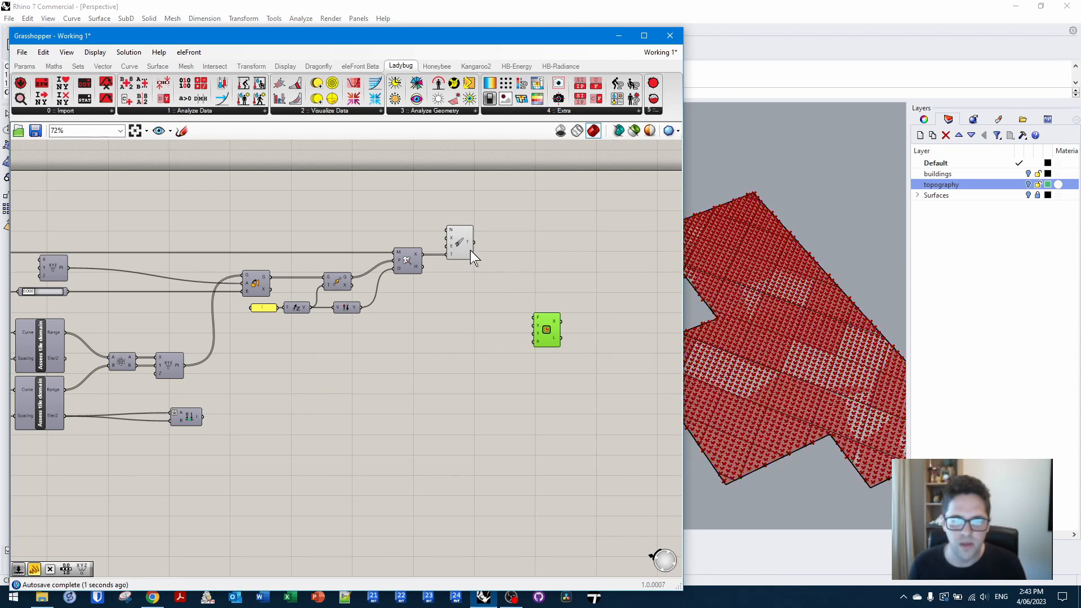
drag(586, 352, 617, 375)
- Add two Data parameters beyond Clean Tree, fed by Clean Tree's T output and Construct Domain's I output
double_click(545, 246)
text(data)
key(Return)
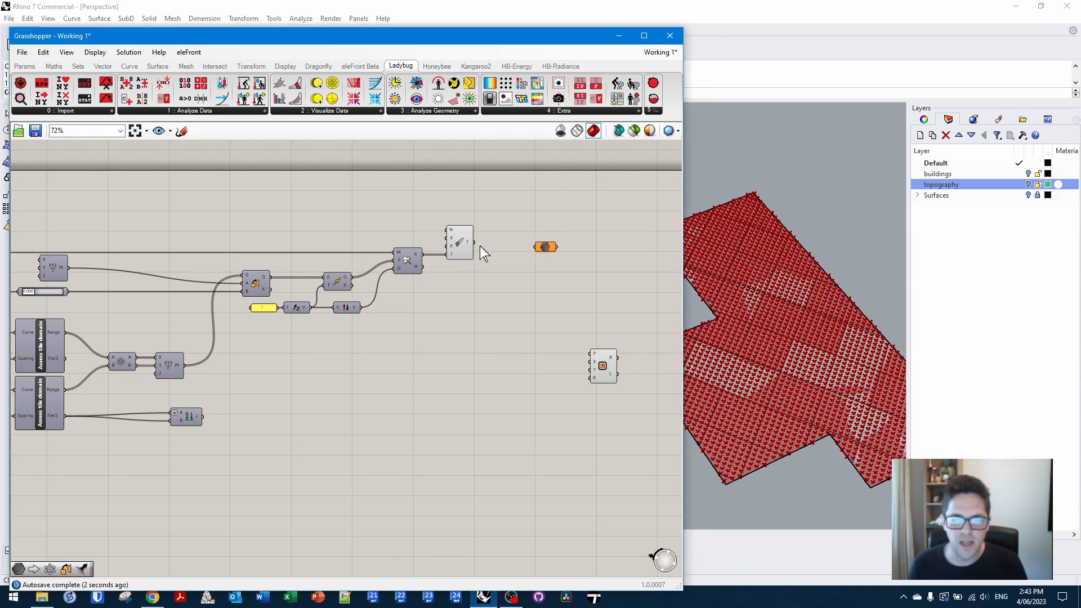
drag(523, 252, 485, 390)
drag(203, 417, 556, 267)
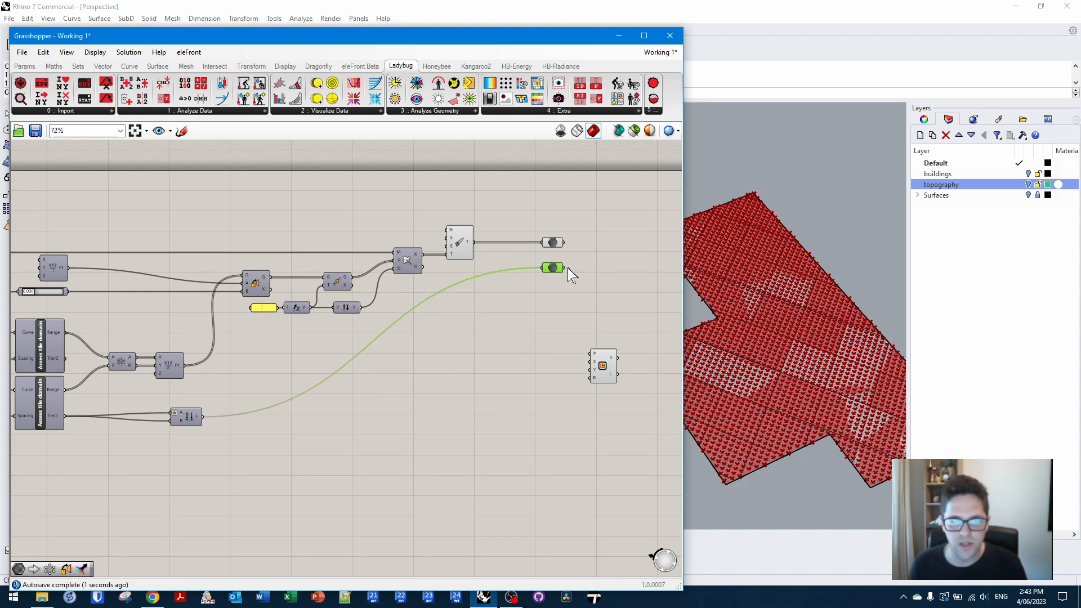
- Insert a Data parameter between Test surface and its downstream components, and move Topo mesh further down
scroll(568, 268, down, 3)
scroll(201, 319, up, 5)
right_drag(276, 242, 247, 255)
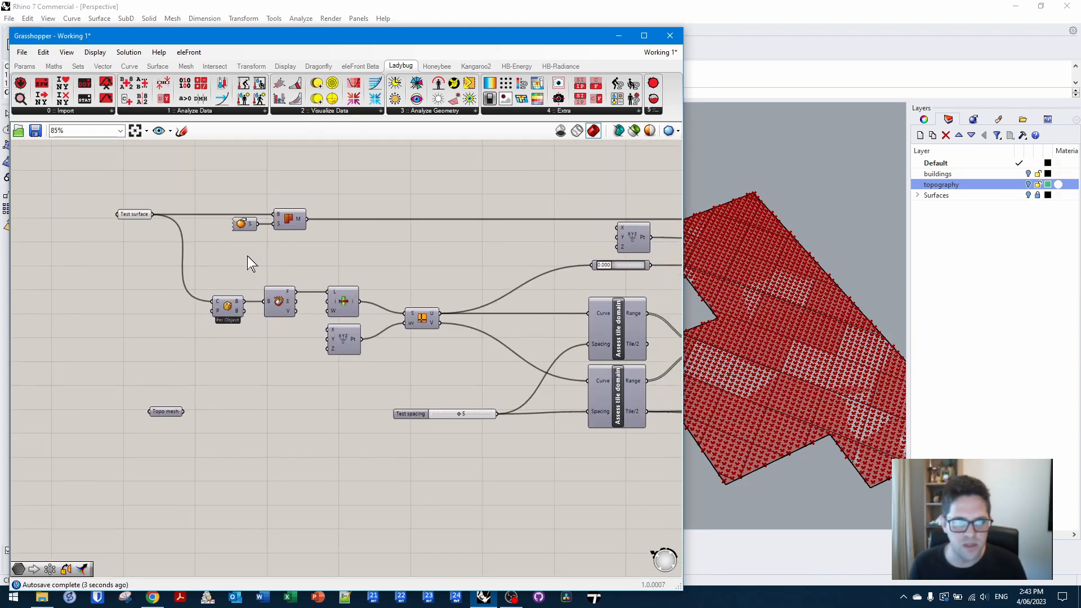
mouse_move(136, 211)
mouse_down()
mouse_move(88, 212)
mouse_move(181, 173)
mouse_move(152, 221)
mouse_up()
double_click(192, 171)
text(data)
key(Return)
drag(172, 411, 95, 499)
- Insert a Data parameter between the Test spacing slider and the Spacing inputs of both Assess tile domain clusters
scroll(284, 417, down, 3)
click(328, 412)
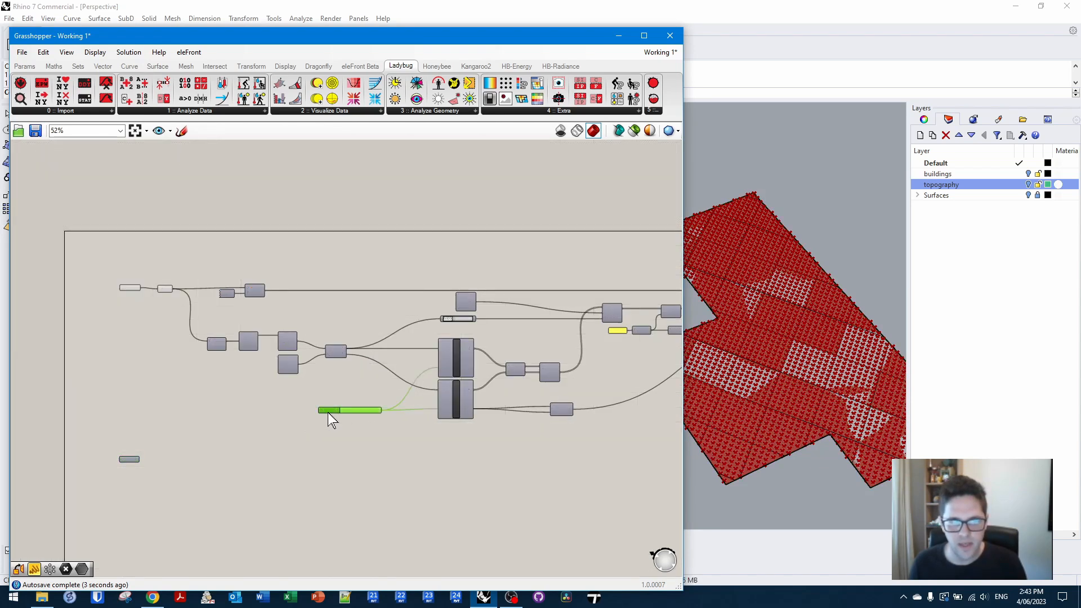
scroll(202, 423, up, 3)
right_click(208, 374)
click(201, 363)
mouse_move(148, 404)
ctrl+shift+mouse_down()
mouse_move(223, 374)
mouse_move(181, 379)
mouse_move(148, 404)
ctrl+shift+mouse_up()
drag(211, 381, 363, 396)
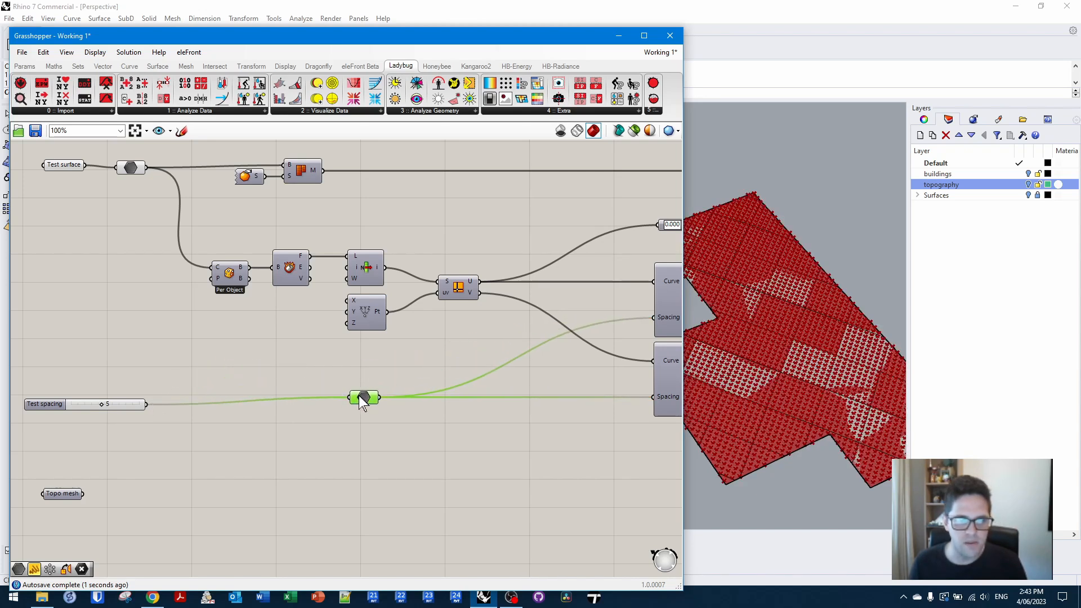
- Select all components between the input and output Data parameters and combine them into a cluster
scroll(360, 388, down, 4)
drag(205, 397, 121, 394)
scroll(209, 367, down, 2)
right_drag(409, 387, 349, 370)
click(546, 384)
drag(544, 411, 168, 258)
right_click(315, 250)
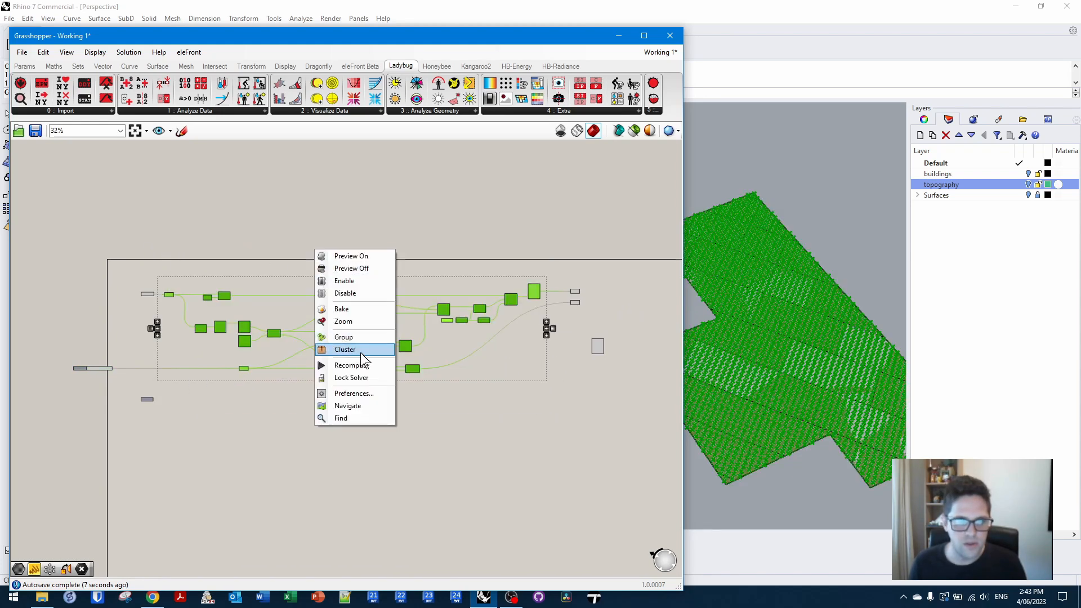
click(346, 349)
- Move the Test spacing slider and the Test surface parameter closer to the new cluster
scroll(268, 312, up, 3)
drag(108, 404, 191, 316)
drag(539, 379, 524, 338)
scroll(198, 299, up, 10)
drag(317, 263, 344, 264)
- Rename the cluster's first input, fed by Test surface, to Surface
right_click(508, 262)
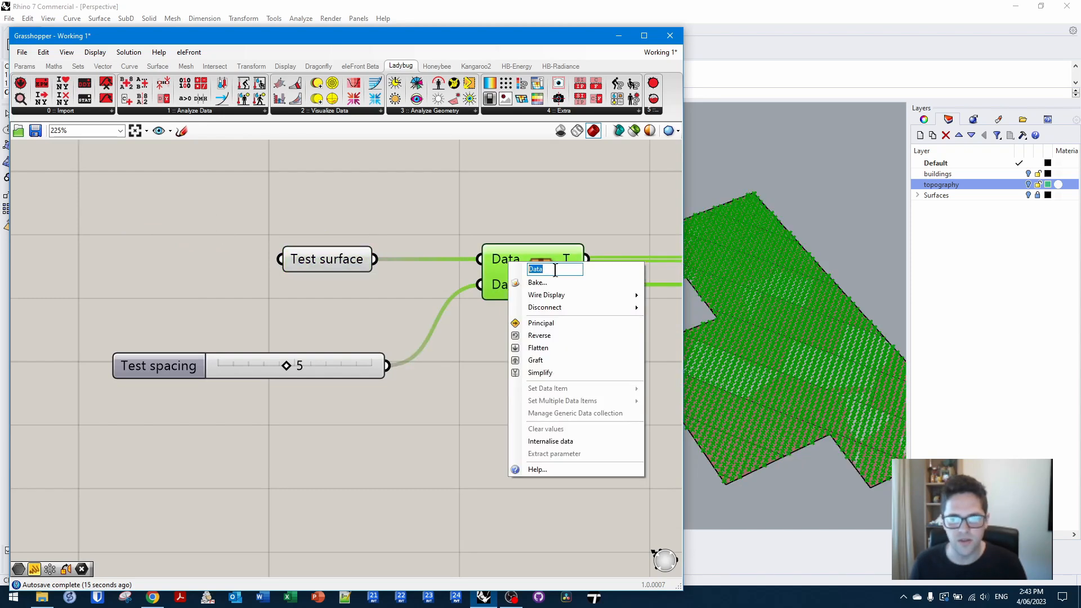
text(ace)
key(Return)
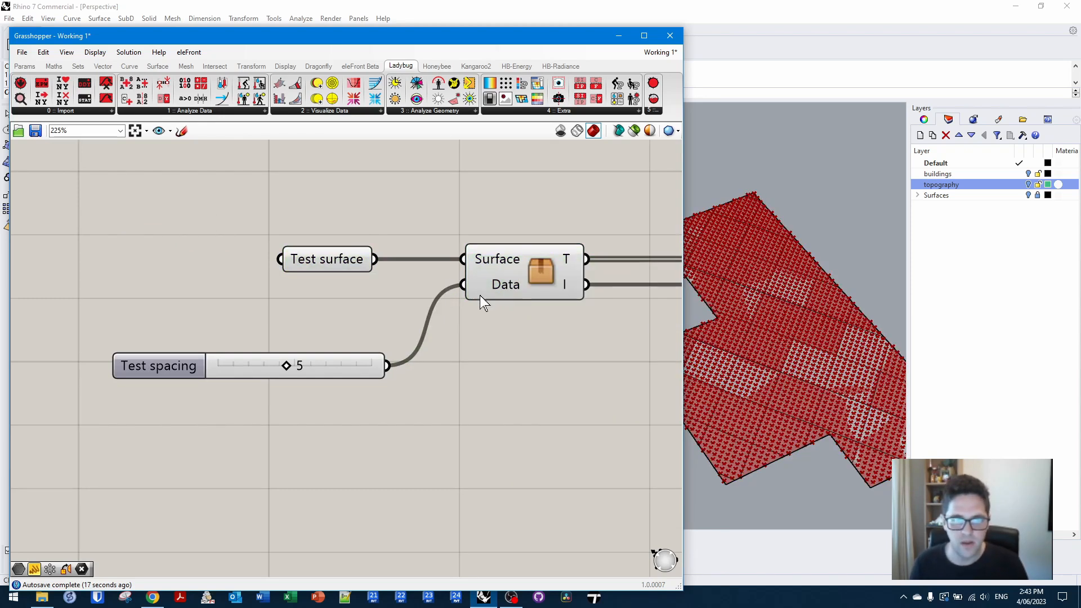
- Rename the cluster's second input, fed by the Test spacing slider, to Spacing
right_click(500, 289)
text(pacing)
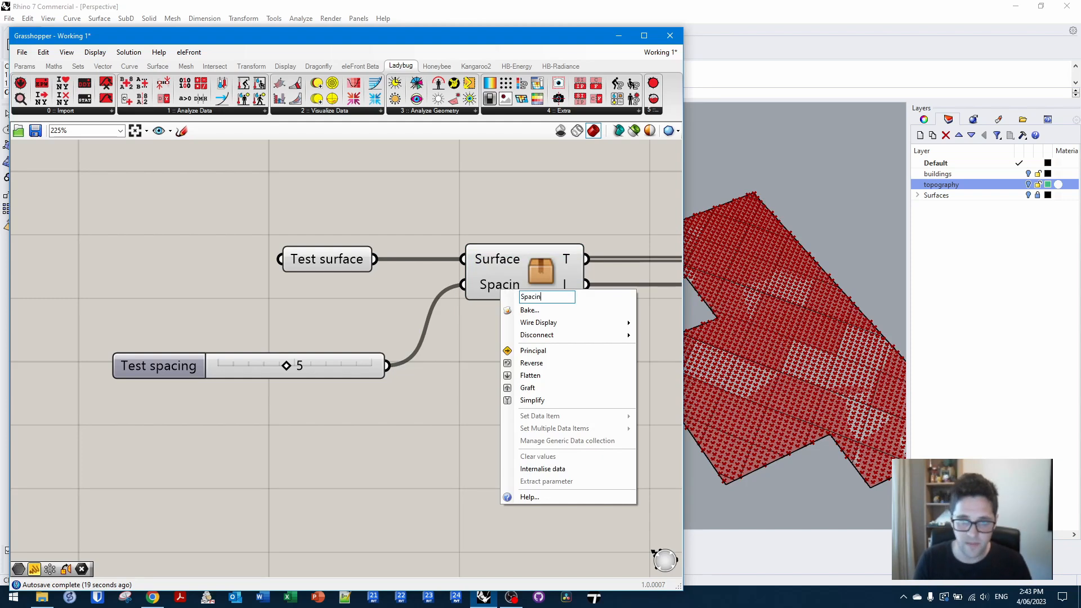
key(Return)
- Rename the cluster's outputs to Points and Tile domain
right_drag(550, 202, 323, 187)
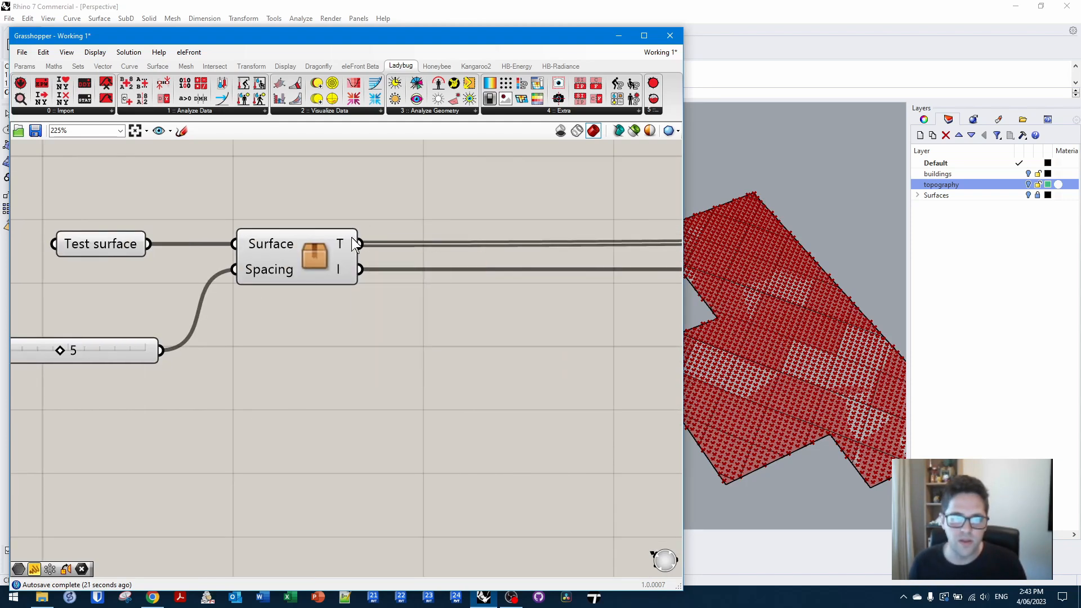
right_click(352, 242)
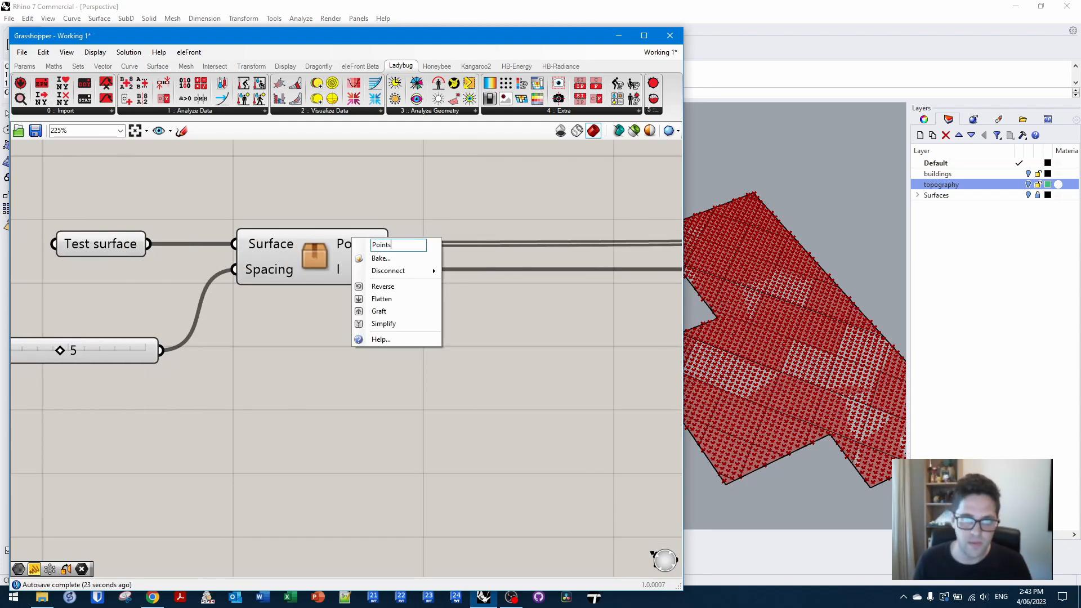
key(Return)
right_click(340, 272)
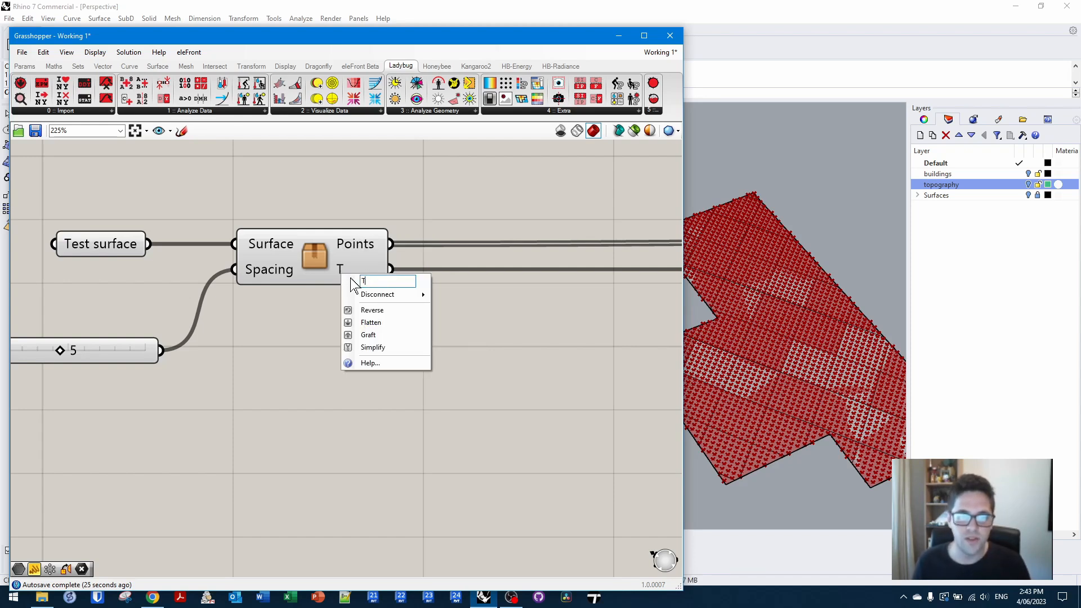
text(ile domain)
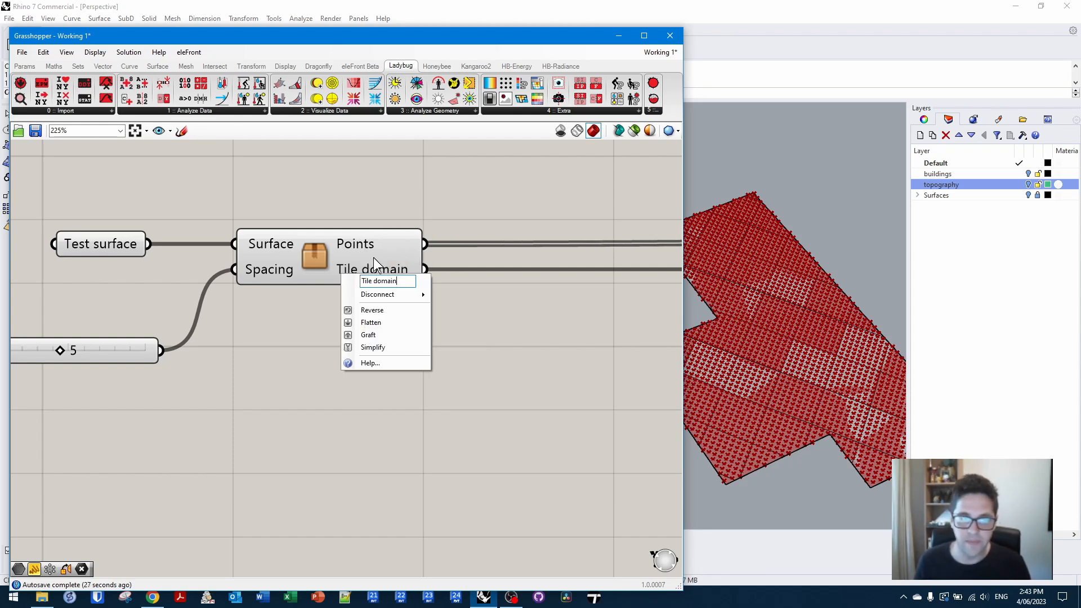
key(Return)
- Reposition the Test spacing slider and the Test surface parameter close to the cluster's inputs
drag(117, 354, 117, 306)
drag(116, 249, 133, 243)
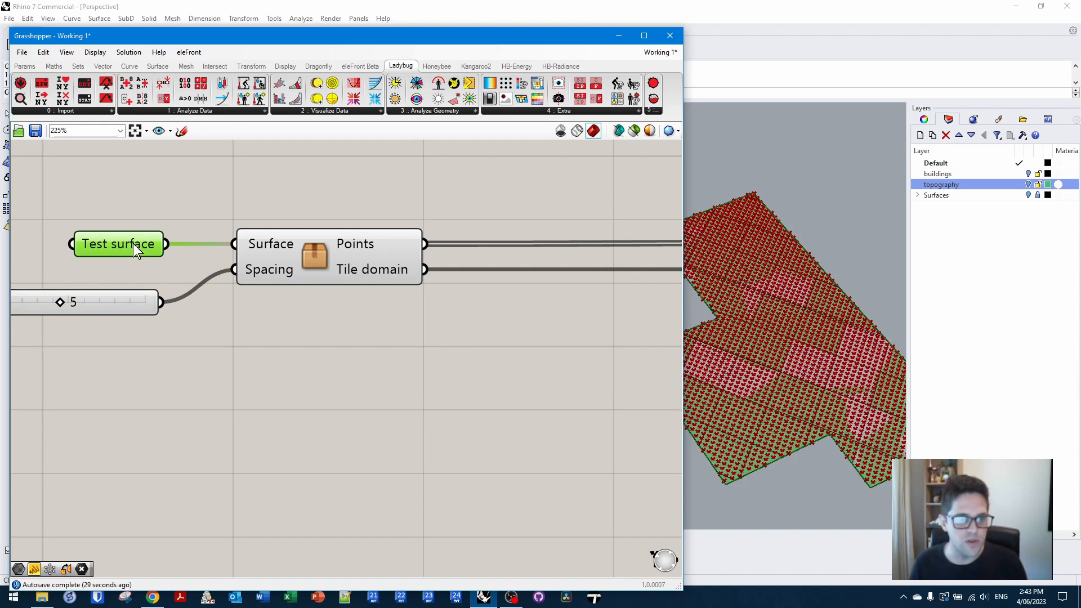
click(293, 272)
- Move the remaining downstream components closer to the cluster's outputs
scroll(314, 258, down, 8)
right_drag(323, 271, 252, 269)
scroll(252, 269, down, 3)
drag(565, 339, 415, 212)
drag(440, 258, 306, 248)
scroll(221, 256, up, 4)
right_drag(223, 252, 414, 278)
scroll(328, 270, up, 4)
- Delete the leftover parameters wired to the cluster's Points and Tile domain outputs, keeping the Rectangle component
click(338, 262)
scroll(376, 287, up, 2)
click(373, 286)
drag(372, 286, 394, 275)
shift+click(375, 325)
key(Delete)
right_drag(446, 375, 477, 330)
drag(489, 439, 520, 384)
right_drag(266, 402, 353, 363)
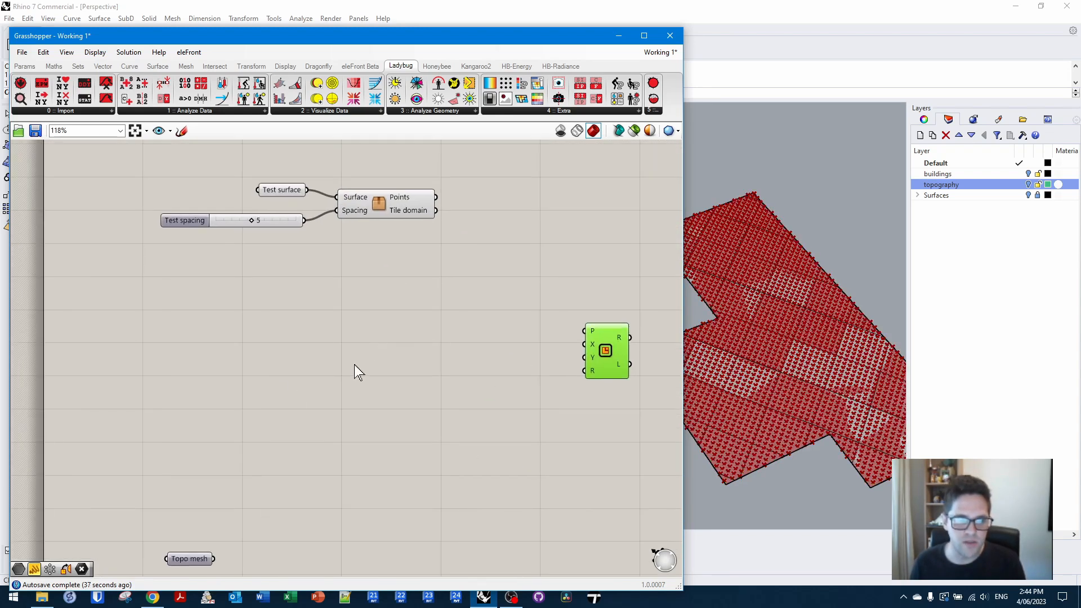
- Move the Topo mesh parameter up to just below the cluster
scroll(353, 371, down, 2)
mouse_move(234, 507)
mouse_down()
mouse_move(386, 356)
mouse_move(236, 502)
mouse_up()
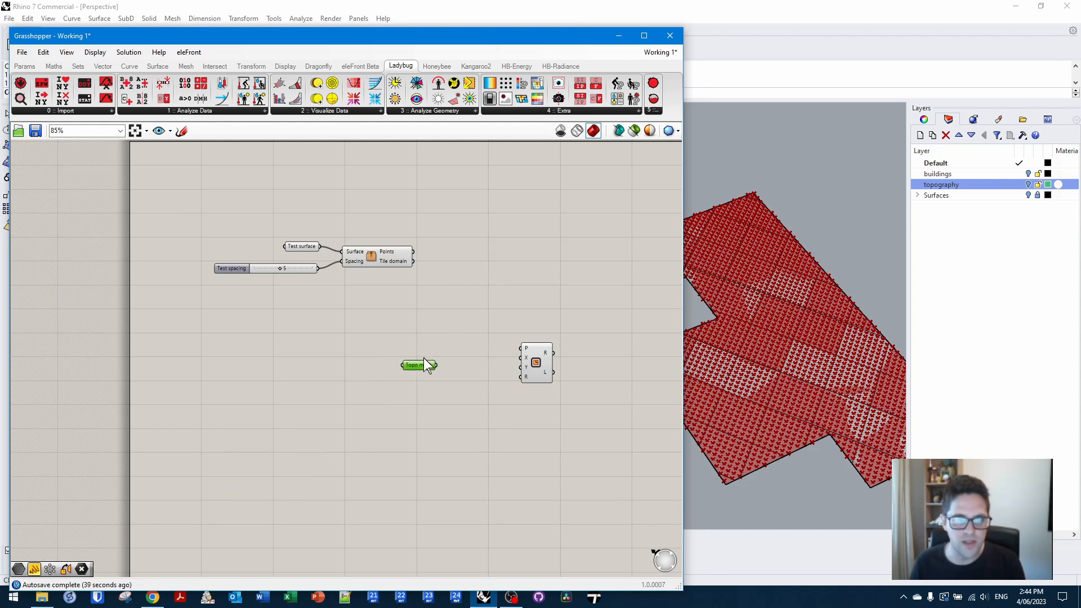
scroll(478, 291, up, 4)
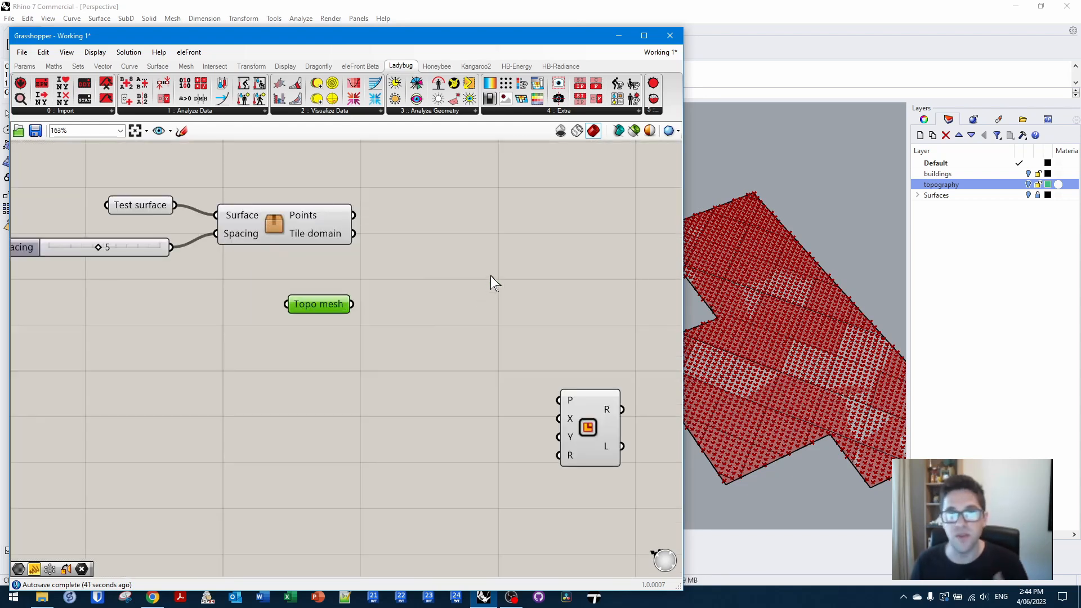
- Add a Mesh | Ray component and wire Topo mesh into its M input and the cluster's Points into its P input
double_click(491, 268)
text(mesh ray)
click(511, 238)
right_drag(516, 243, 457, 251)
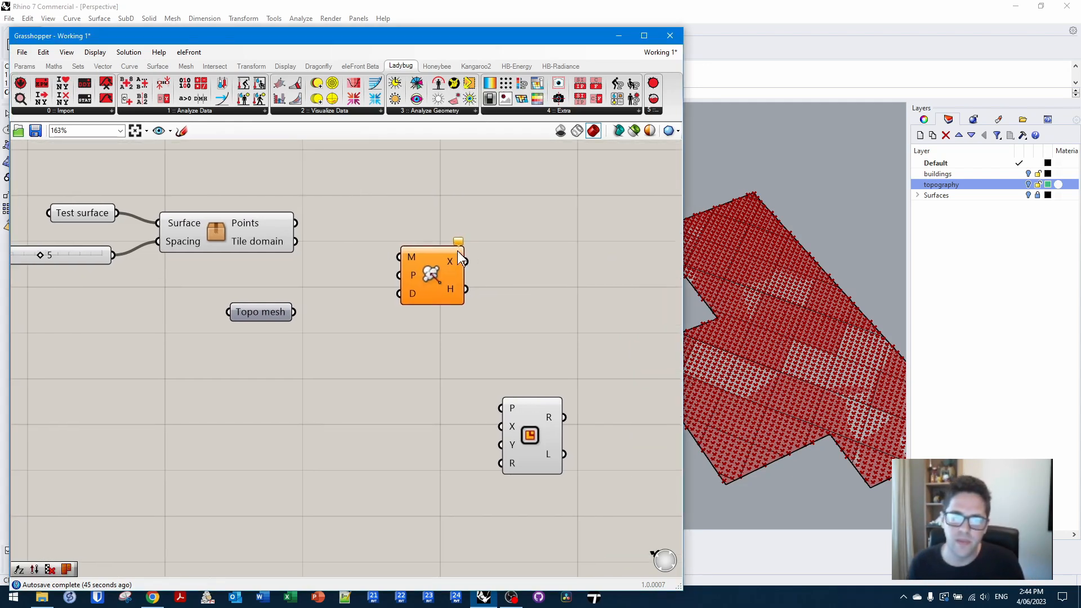
drag(454, 253, 522, 256)
drag(292, 312, 467, 261)
drag(329, 218, 293, 223)
- Add a Unit Z vector and connect it to the D input of Mesh | Ray
double_click(395, 329)
text(z)
click(405, 317)
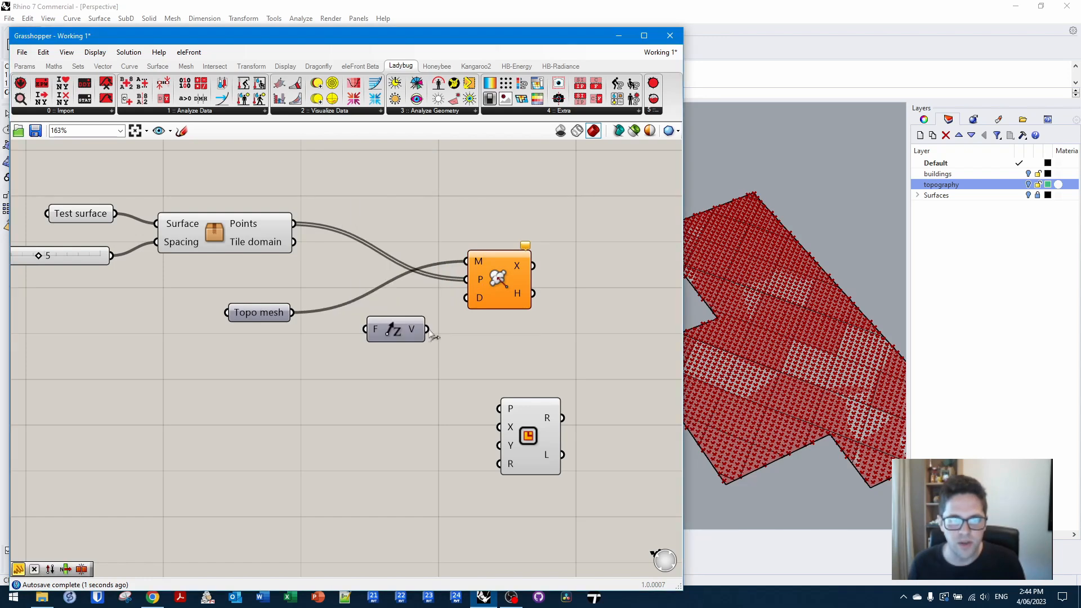
drag(429, 331, 467, 297)
- Turn on the topography layer in the Rhino viewport
right_drag(812, 325, 757, 304)
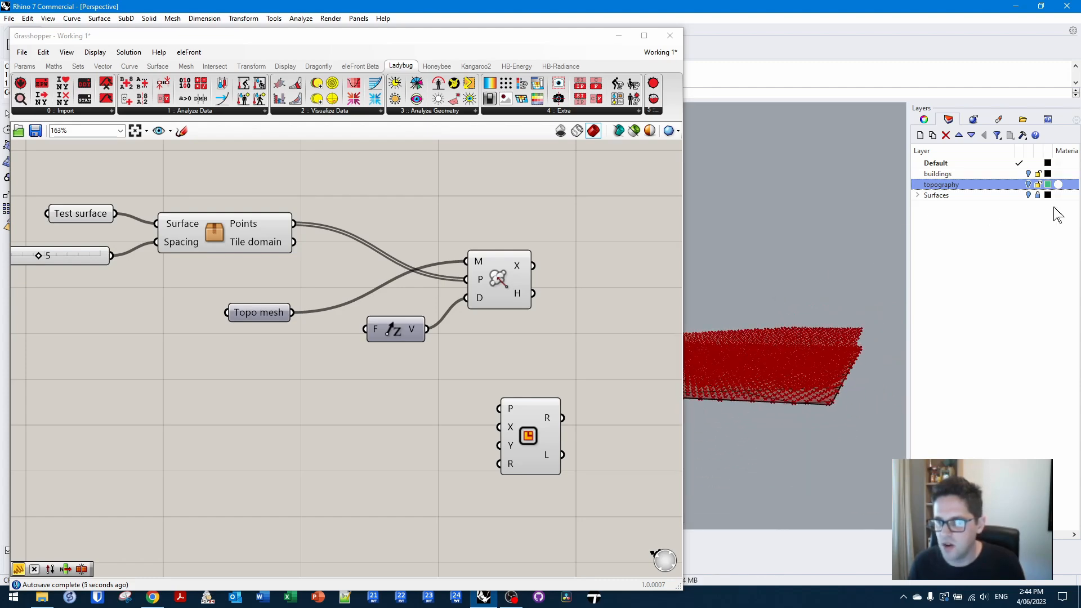
click(1028, 184)
right_drag(756, 248, 816, 315)
- Move the Rectangle component next to the outputs of Mesh | Ray
right_drag(476, 379, 434, 390)
drag(508, 422, 622, 265)
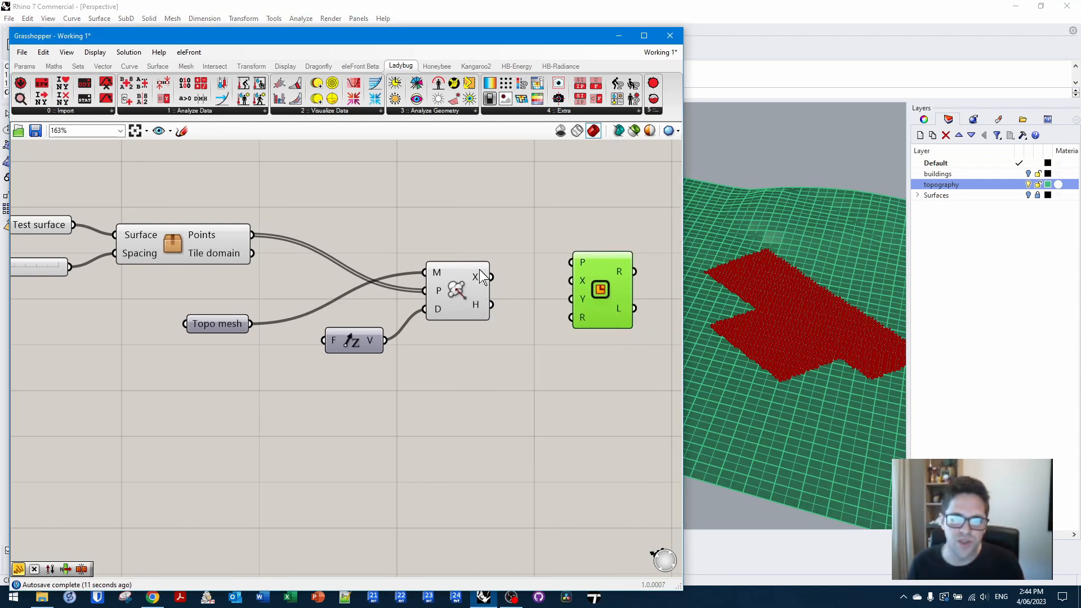
right_drag(562, 286, 436, 298)
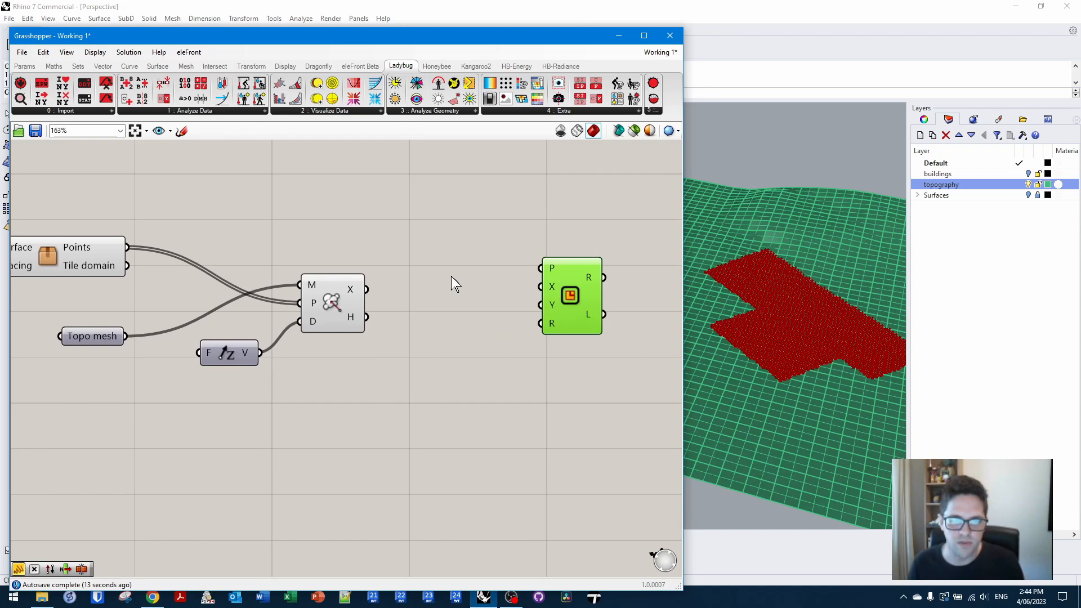
double_click(451, 276)
text(cull)
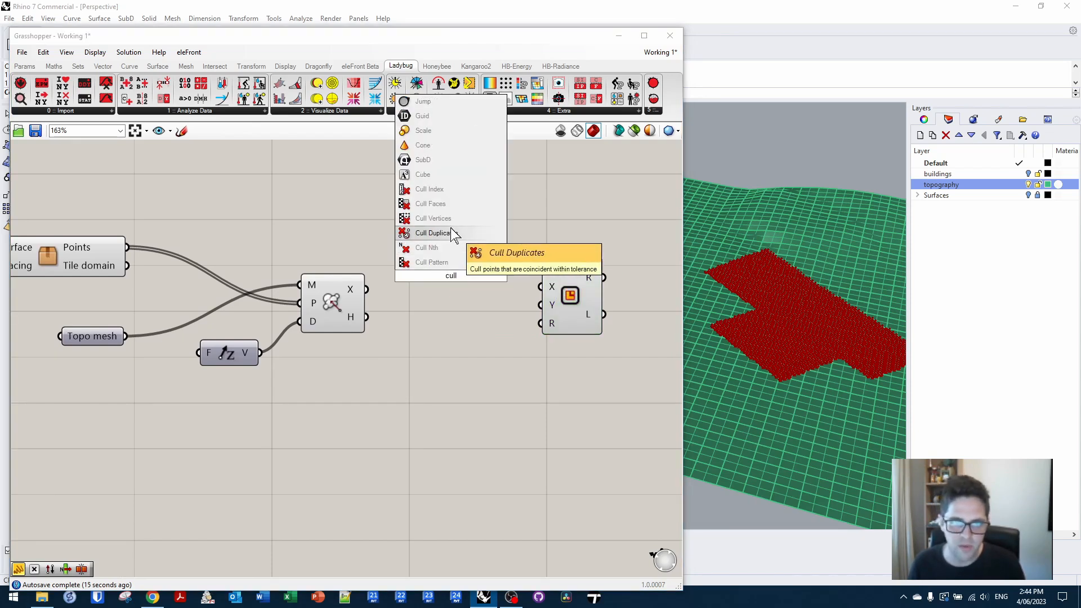
click(451, 264)
drag(367, 289, 430, 300)
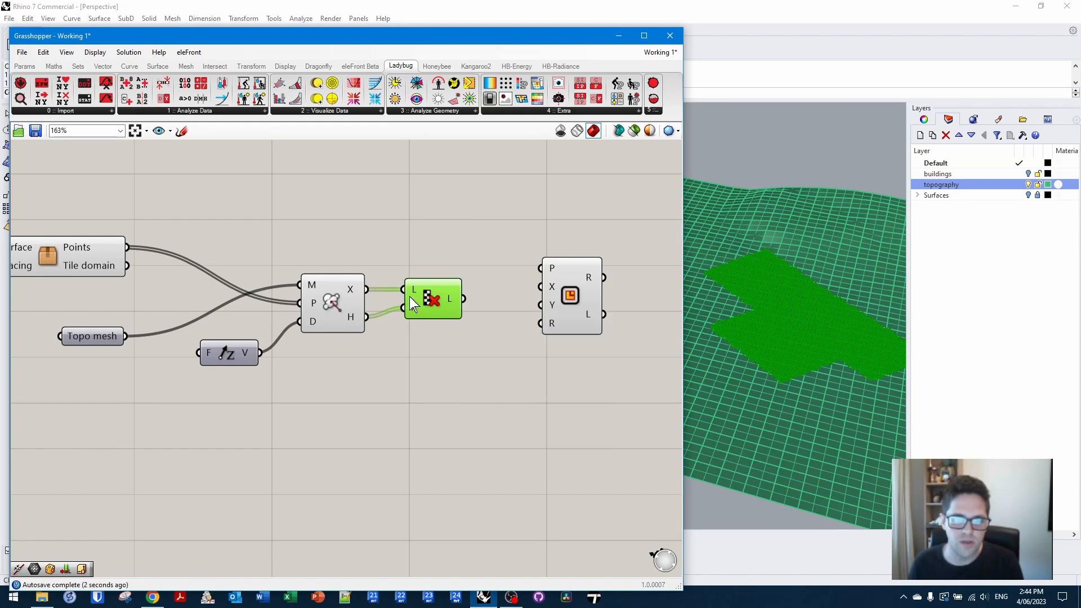
mouse_move(351, 295)
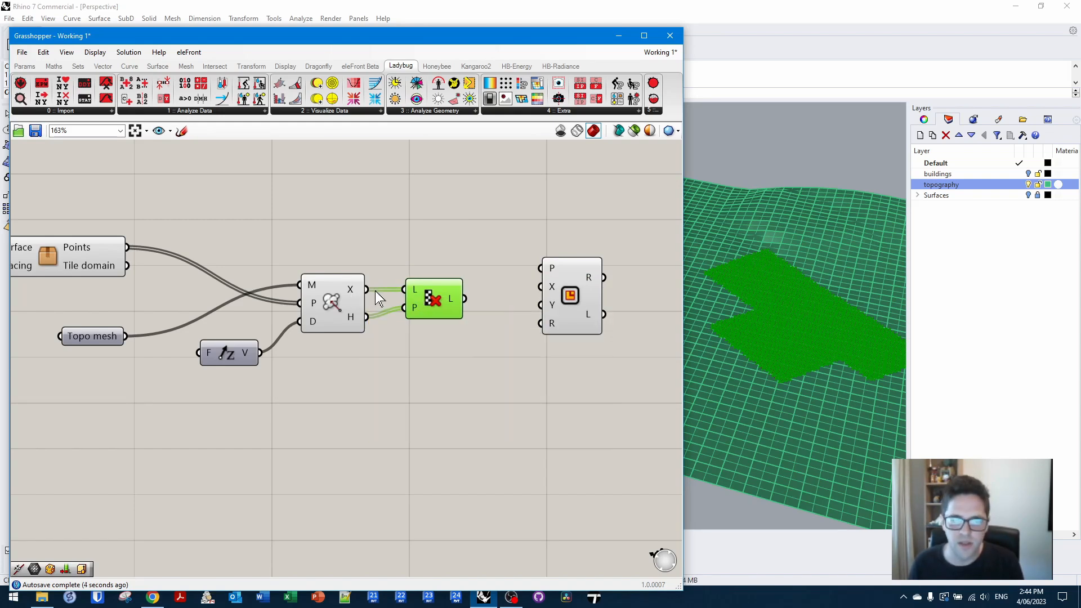
key(Delete)
- Connect the Mesh | Ray X output to the Rectangle's P input, and Tile domain to its X and Y inputs
drag(366, 290, 557, 298)
right_drag(423, 330, 466, 316)
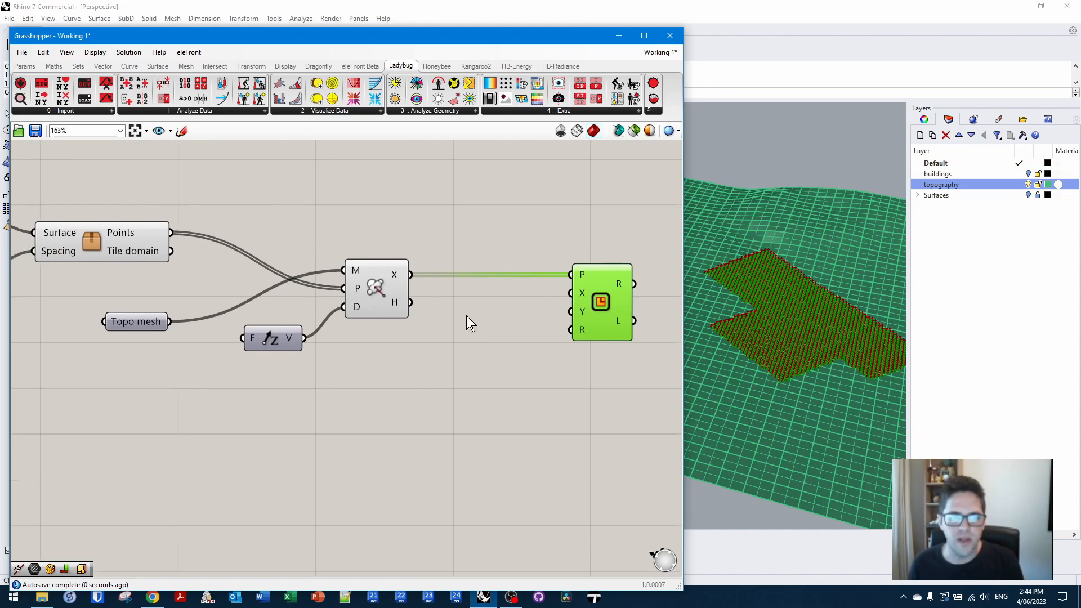
mouse_move(179, 252)
mouse_down()
mouse_move(531, 302)
mouse_move(571, 293)
mouse_move(179, 253)
mouse_up()
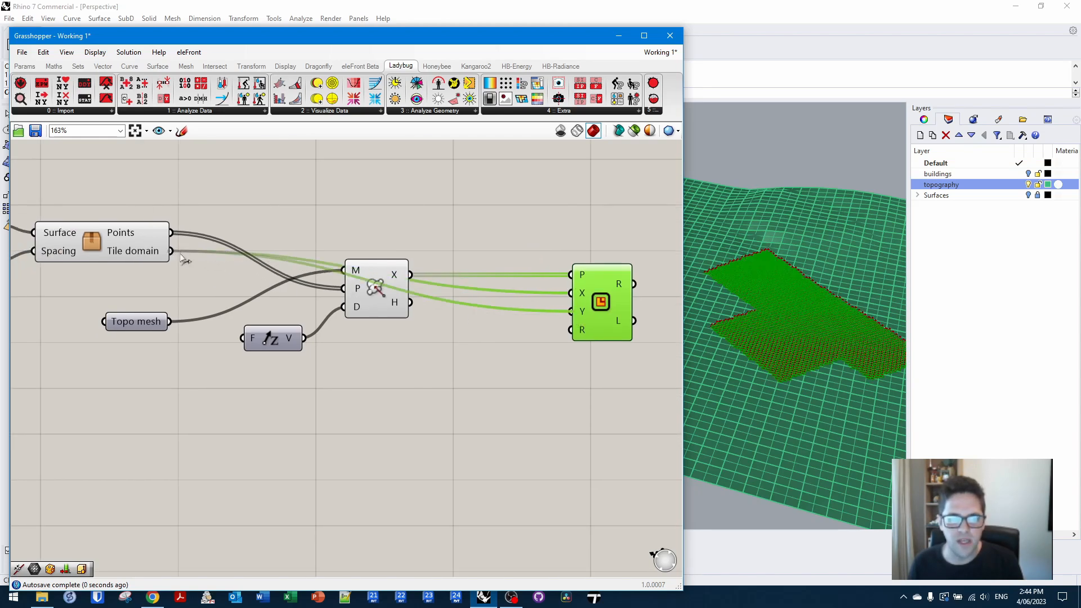
- Examine how the projected tiles sit on the topography in the perspective viewport
scroll(769, 334, up, 8)
mouse_move(769, 333)
right_down()
mouse_move(807, 373)
mouse_move(817, 343)
mouse_move(784, 314)
mouse_move(794, 382)
mouse_move(828, 331)
mouse_move(781, 333)
right_up()
scroll(807, 373, down, 7)
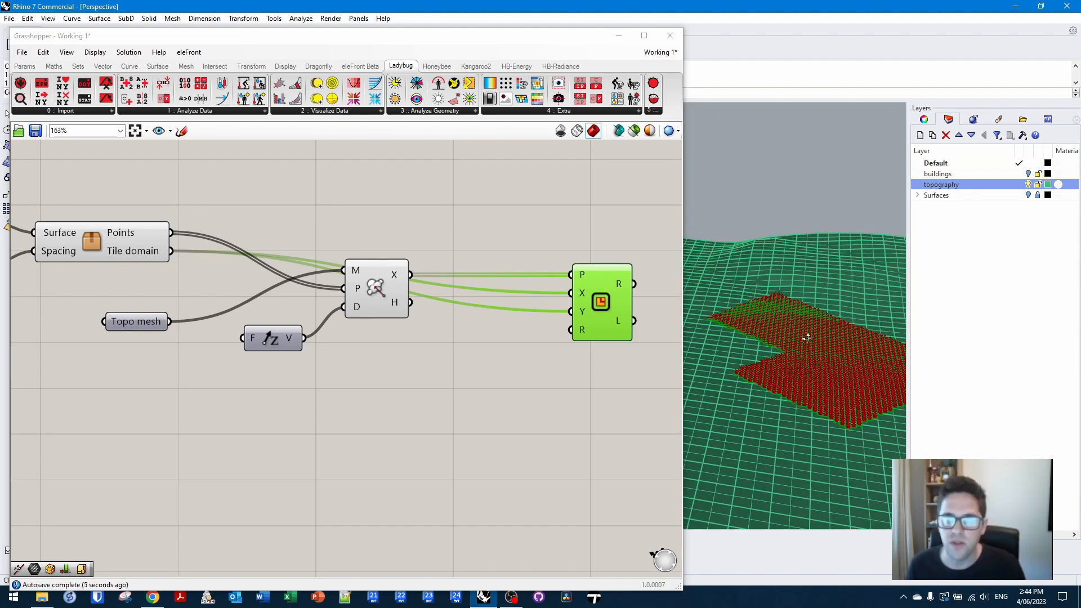
scroll(807, 337, up, 8)
scroll(782, 276, down, 10)
right_drag(782, 276, 810, 321)
shift+right_drag(811, 321, 806, 327)
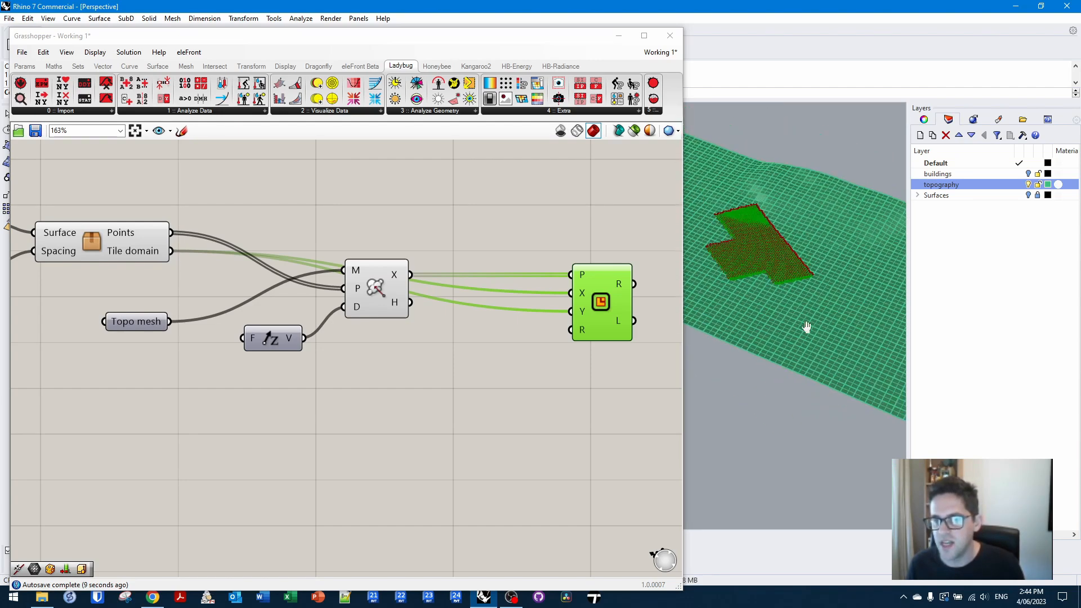
scroll(802, 339, up, 5)
- Arrange the Topo mesh, Unit Z, Mesh | Ray and Rectangle components into a compact layout beside the cluster
click(354, 327)
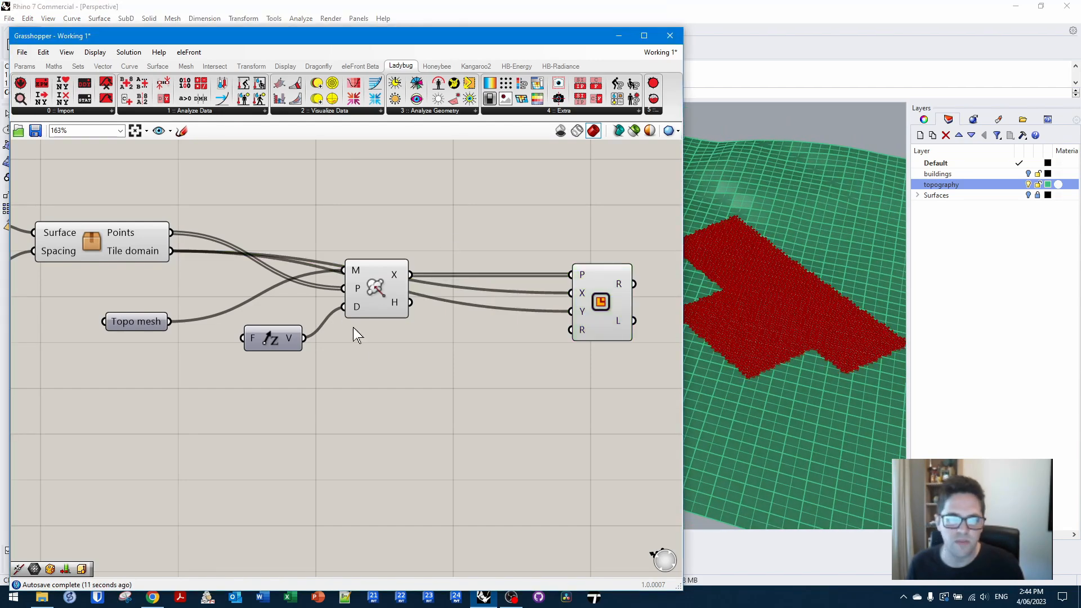
drag(146, 325, 144, 298)
drag(282, 337, 172, 331)
drag(376, 301, 283, 307)
drag(609, 287, 506, 229)
scroll(552, 245, down, 4)
click(586, 246)
- Create a new Rhino layer named "Test surface 1m x 1m"
click(951, 195)
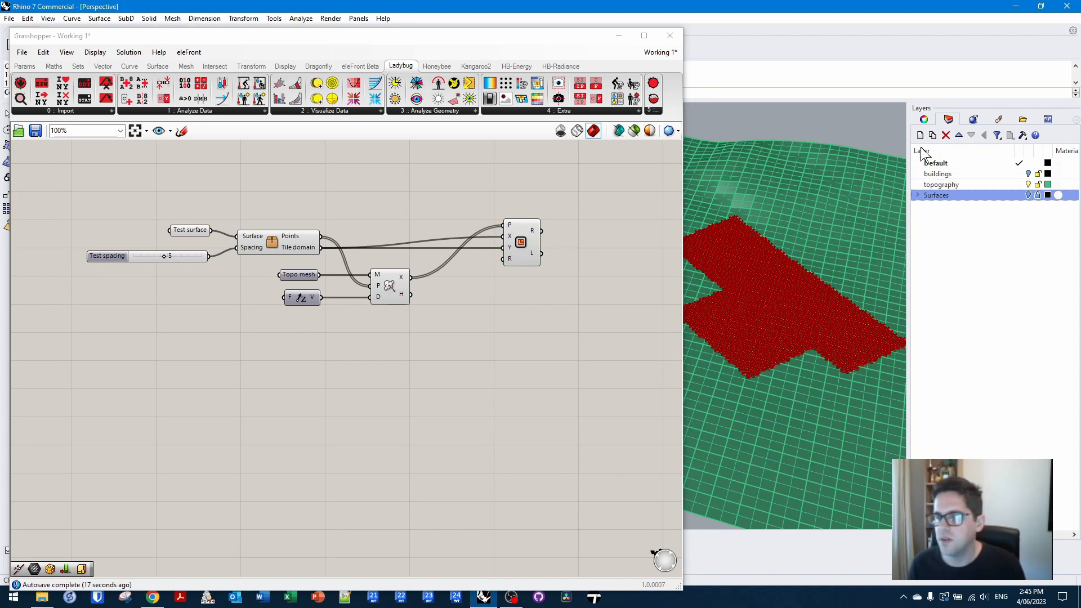
key(ctrl+n)
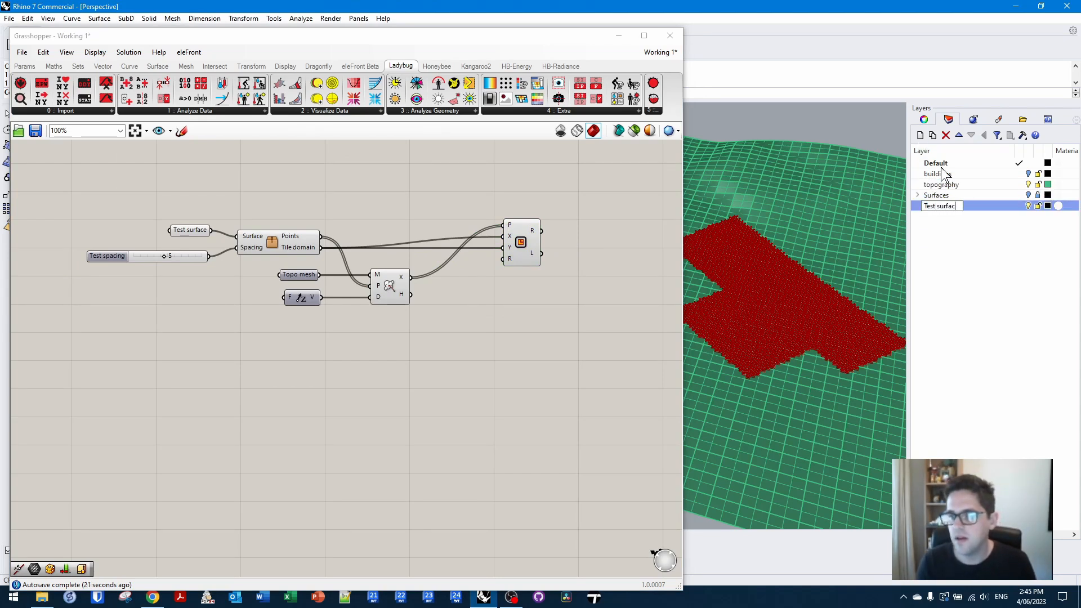
text(Test surface 1m x 1m)
key(Return)
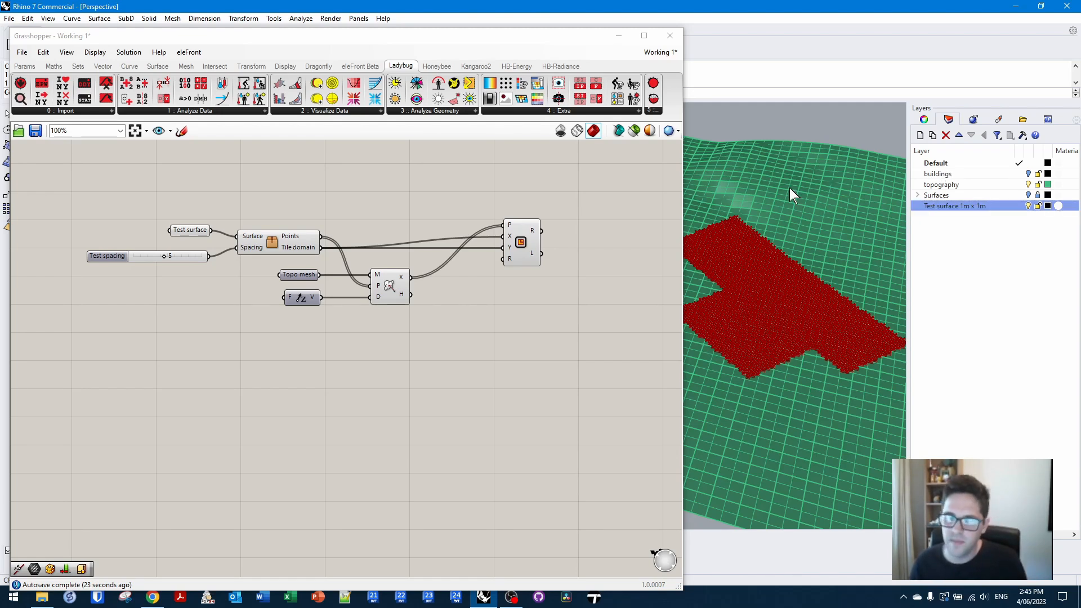
scroll(551, 244, up, 2)
right_drag(621, 211, 450, 217)
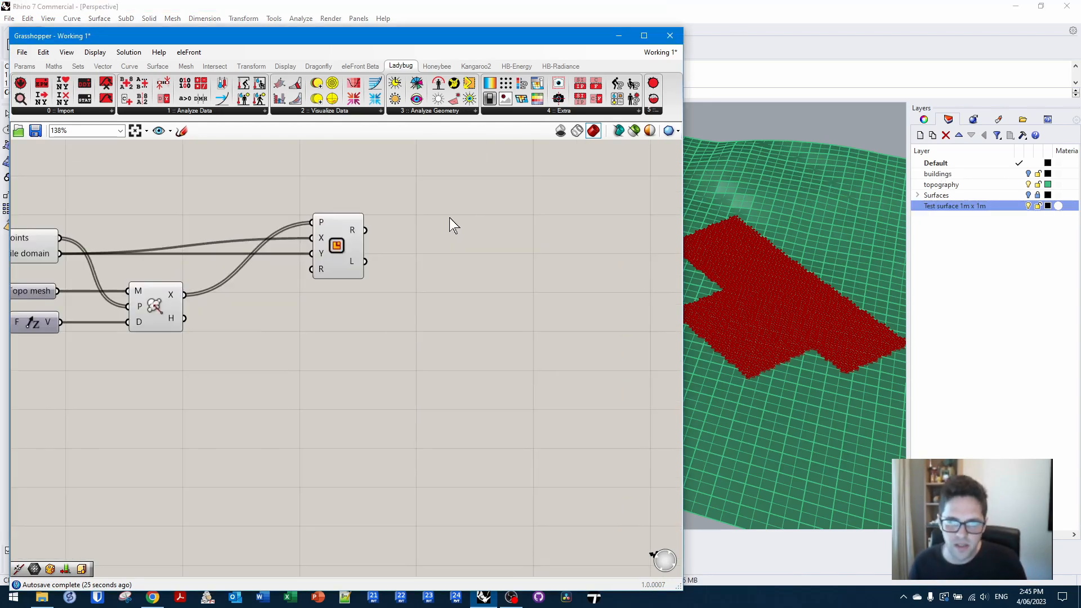
double_click(449, 217)
text(mesh)
click(454, 202)
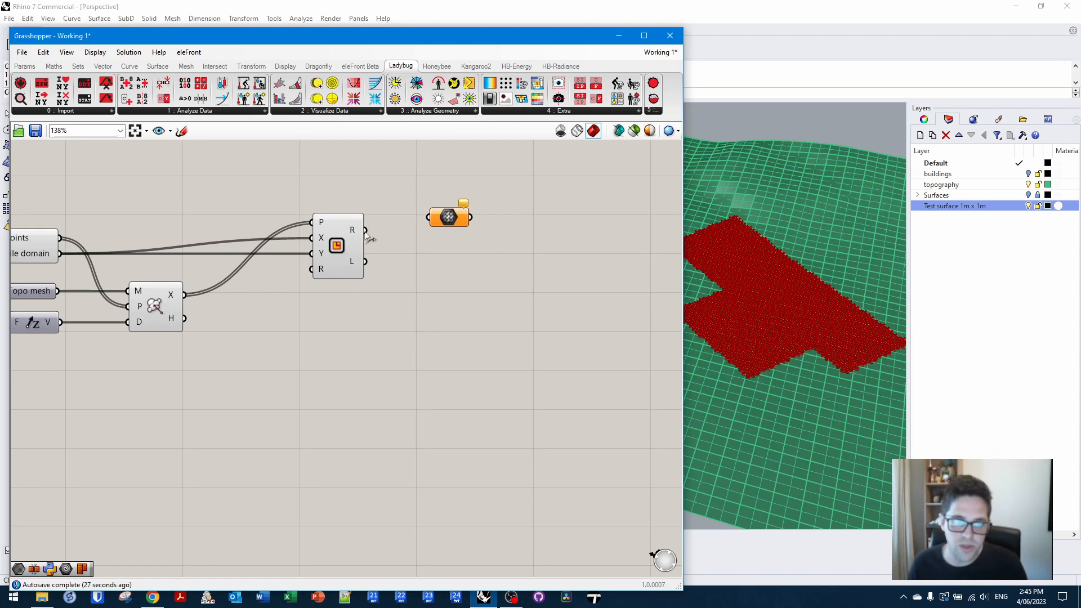
drag(447, 222, 407, 232)
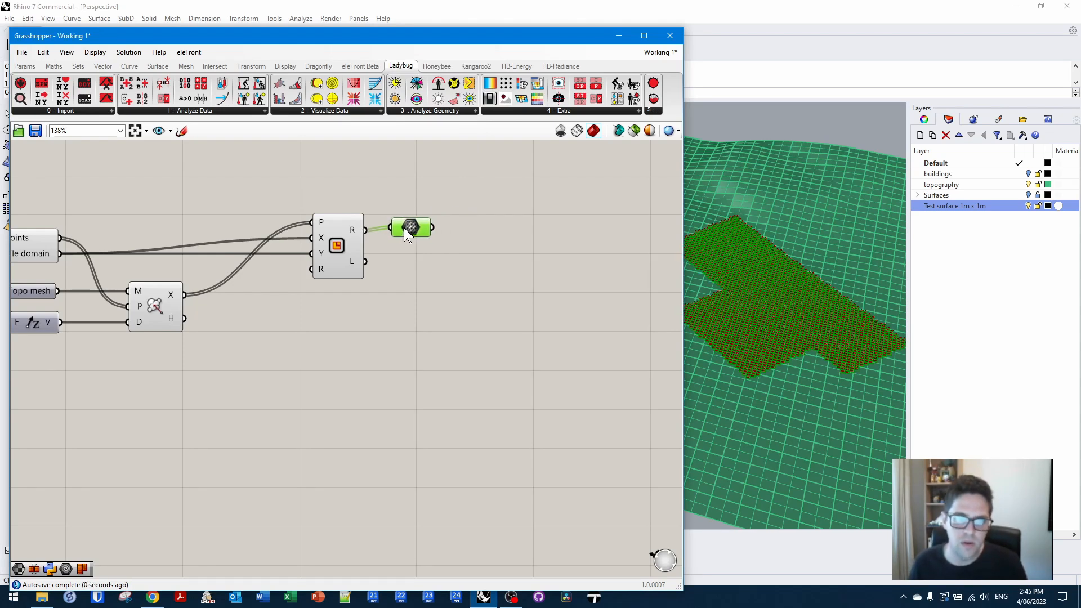
key(Delete)
- Add a Mesh Brep component and feed the Rectangle's R output into its B input
double_click(458, 214)
text(brep mesh)
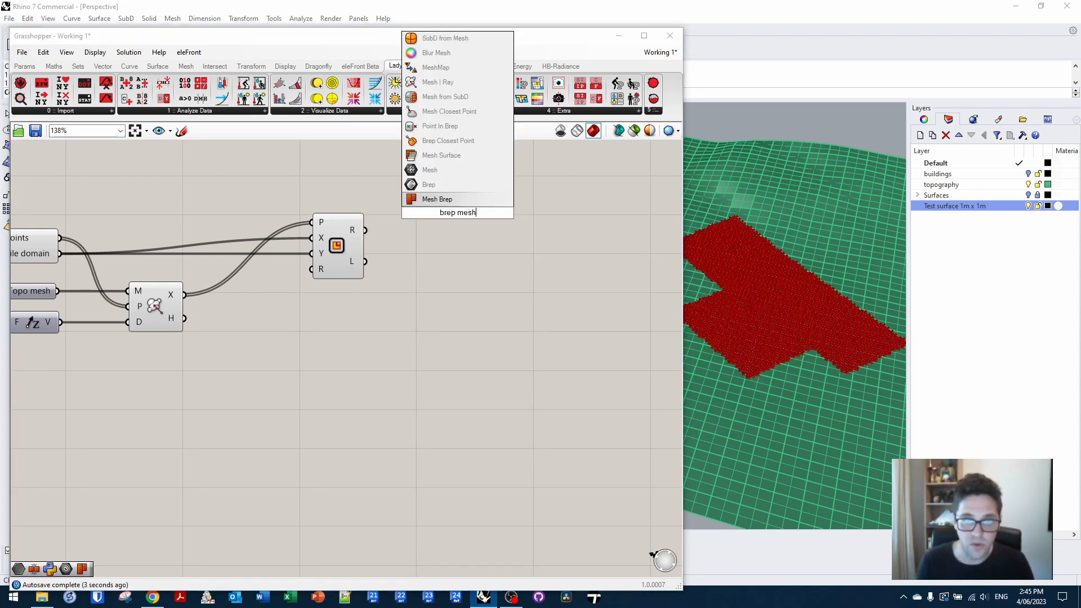
key(Return)
drag(461, 211, 513, 232)
- Add a Settings (Speed) component and connect it to the S input of Mesh Brep
double_click(483, 191)
text(speed)
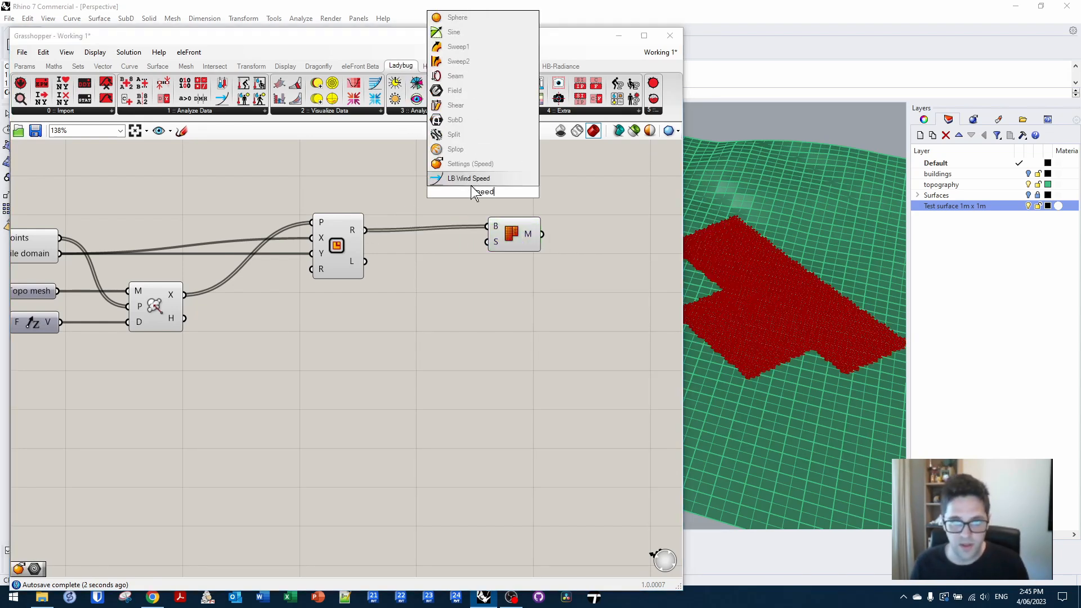
click(468, 165)
drag(459, 257, 487, 242)
drag(515, 223, 505, 230)
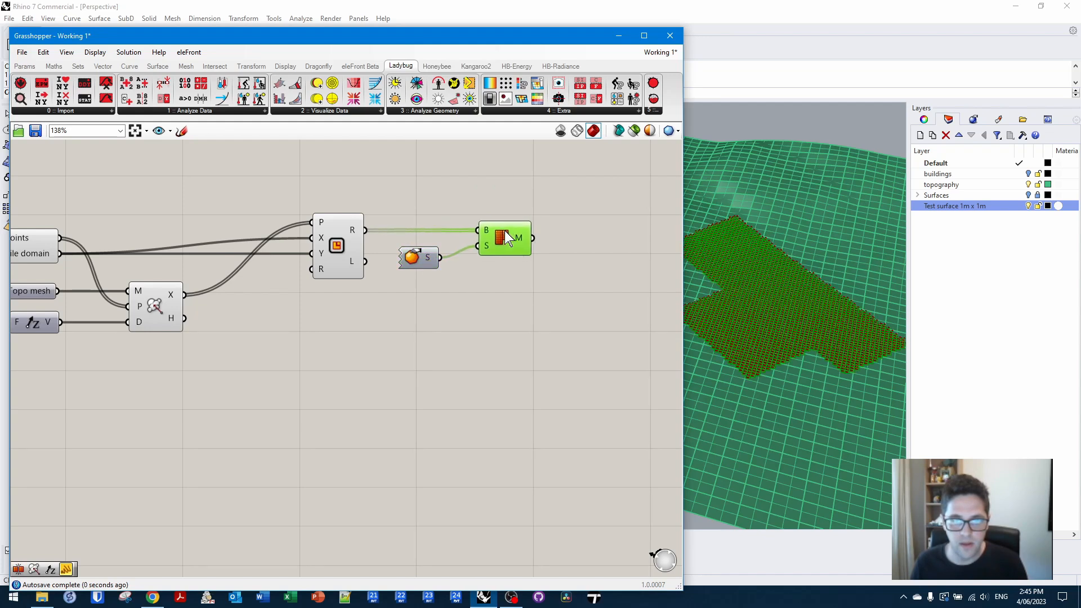
- Add a Mesh Join component and connect the Mesh Brep output to its input
double_click(550, 204)
text(meshjoi)
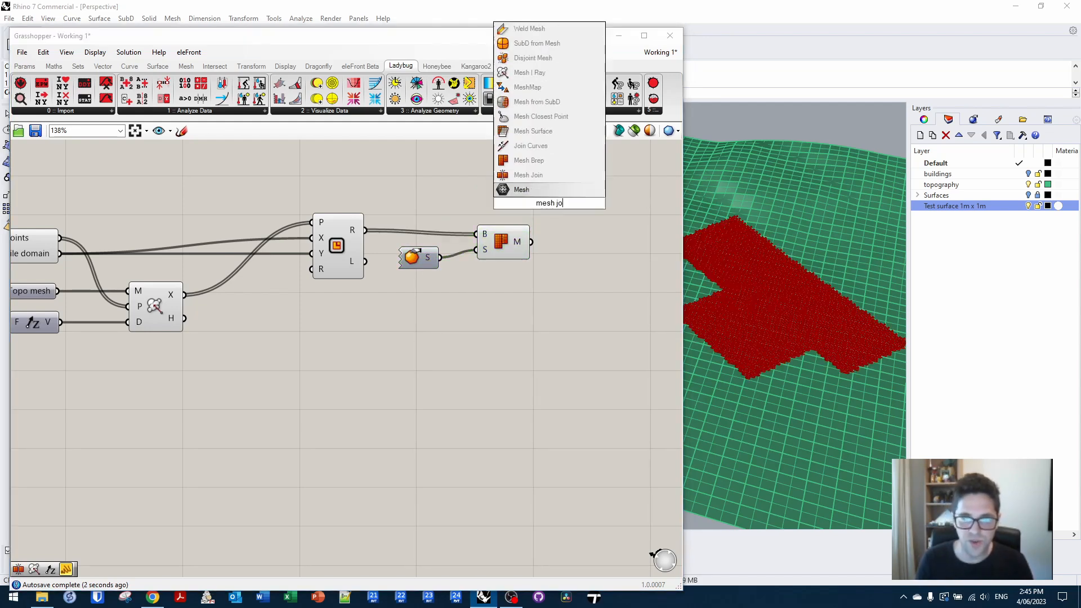
click(551, 174)
drag(495, 234, 494, 234)
drag(547, 208, 563, 238)
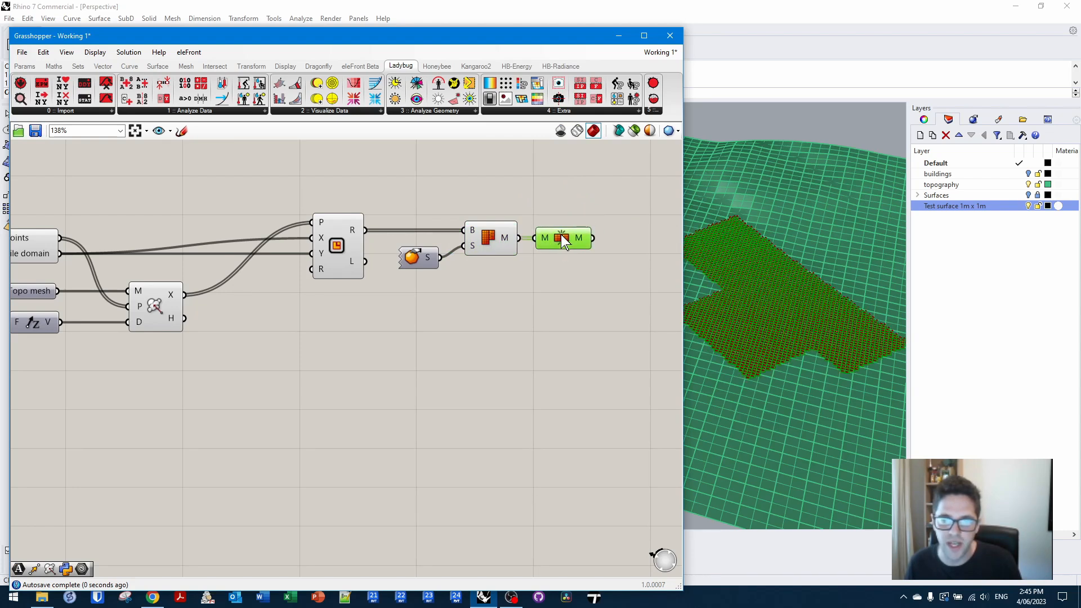
- Bake the joined mesh from the Mesh Join output into Rhino
right_click(578, 237)
click(627, 262)
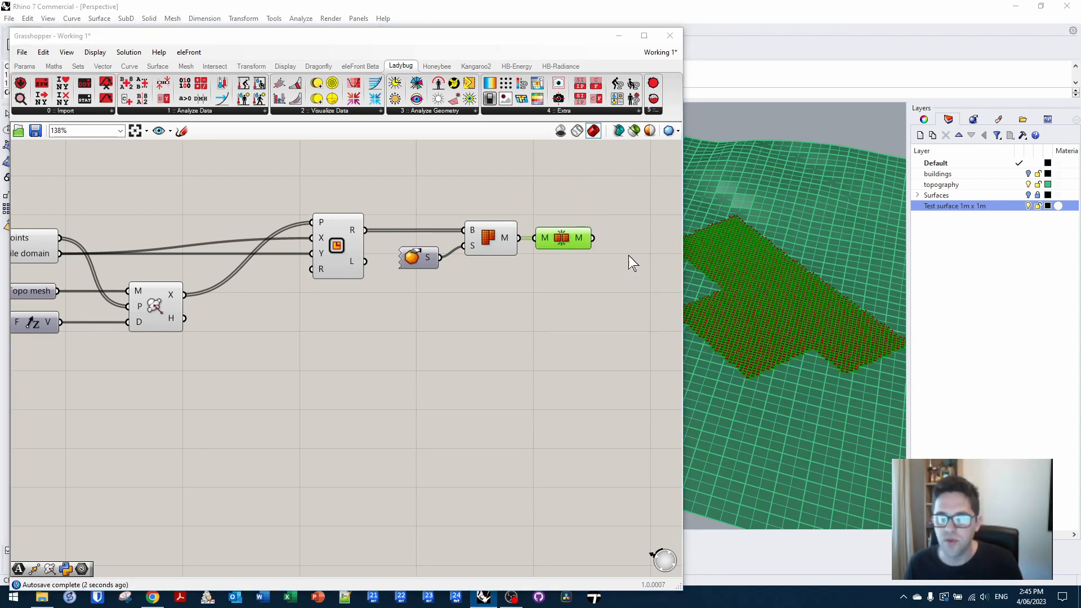
click(642, 209)
click(639, 364)
right_drag(613, 287, 531, 304)
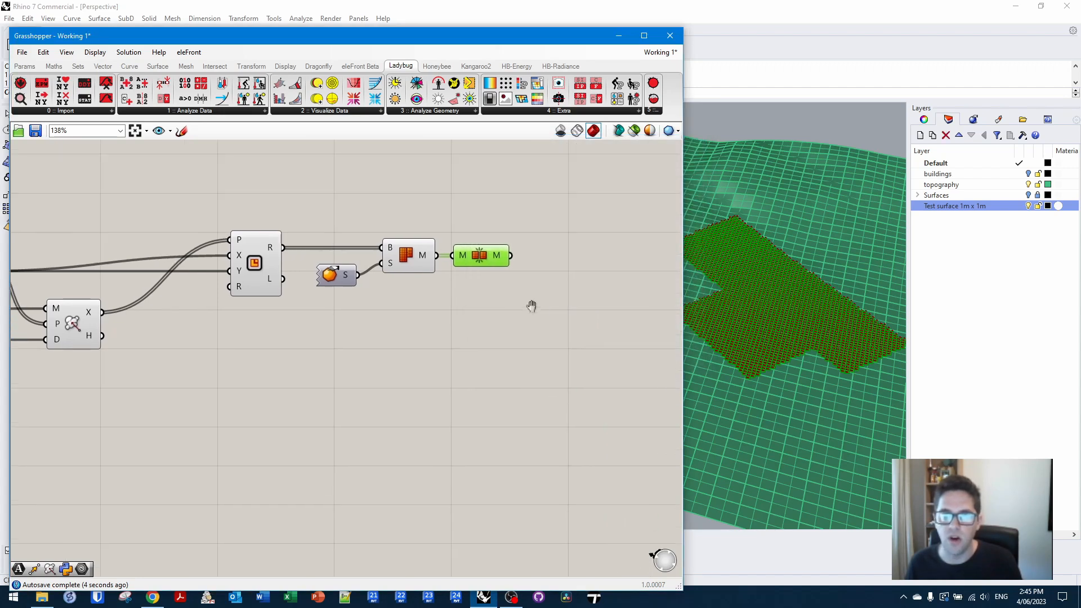
- Turn off the preview of the tile grid cluster, Mesh Ray, Rectangle, Mesh Brep and Mesh Join components
click(531, 305)
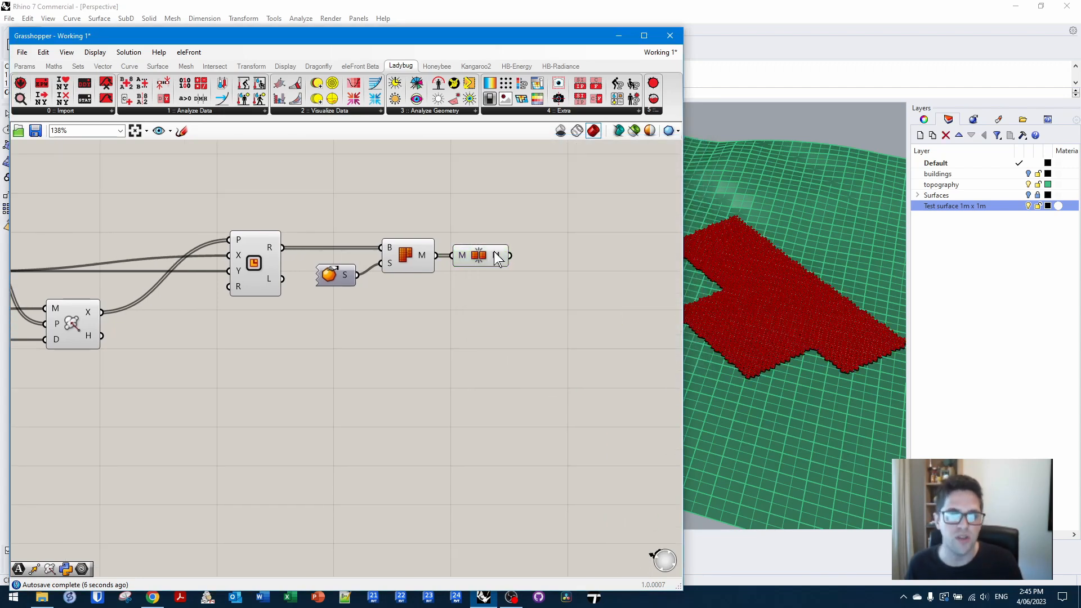
scroll(568, 252, down, 3)
click(249, 236)
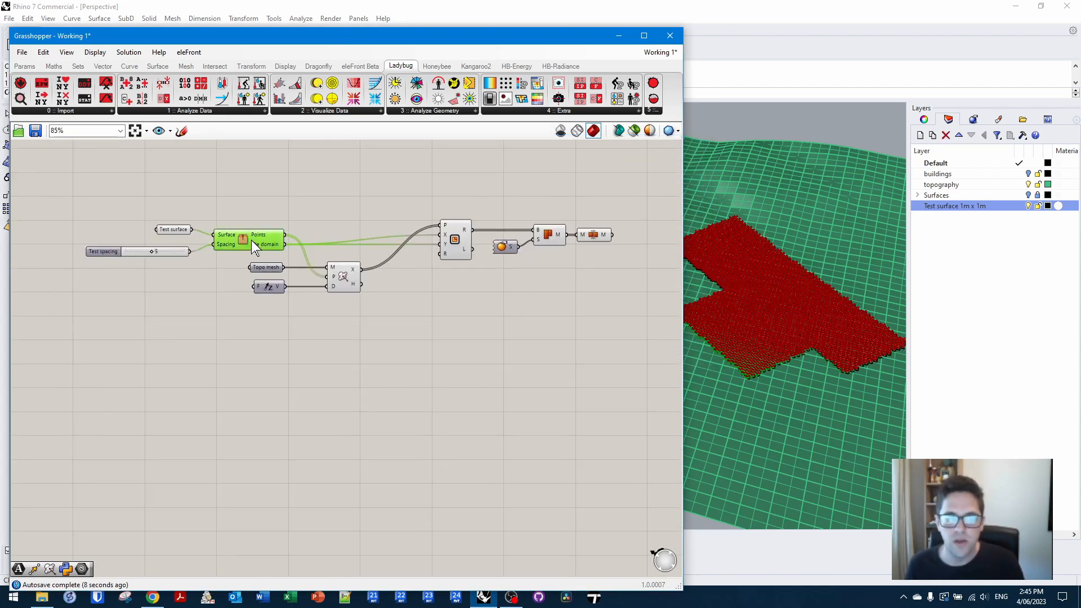
right_click(239, 237)
click(276, 259)
right_click(349, 272)
click(422, 298)
click(454, 240)
right_click(455, 239)
click(484, 260)
right_click(554, 235)
click(584, 255)
click(596, 235)
mouse_move(757, 271)
right_down()
mouse_move(767, 290)
mouse_move(769, 244)
mouse_move(769, 287)
right_up()
right_drag(613, 257, 475, 250)
scroll(450, 228, up, 3)
right_click(445, 225)
click(484, 243)
- Add a Custom Preview component and feed the Mesh Join output into its G input
double_click(572, 237)
text(custom p)
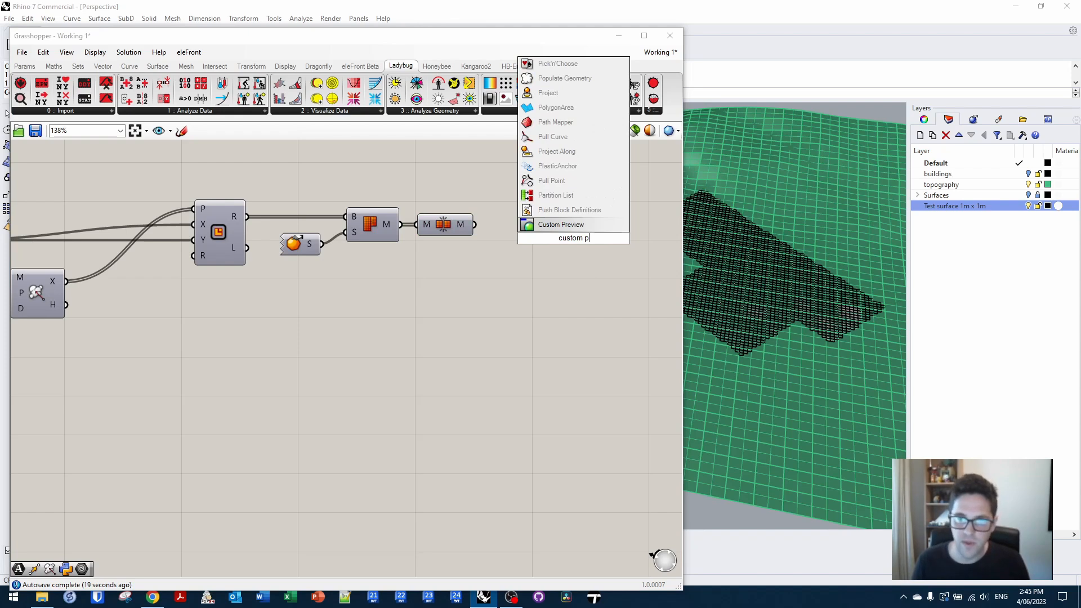
key(Return)
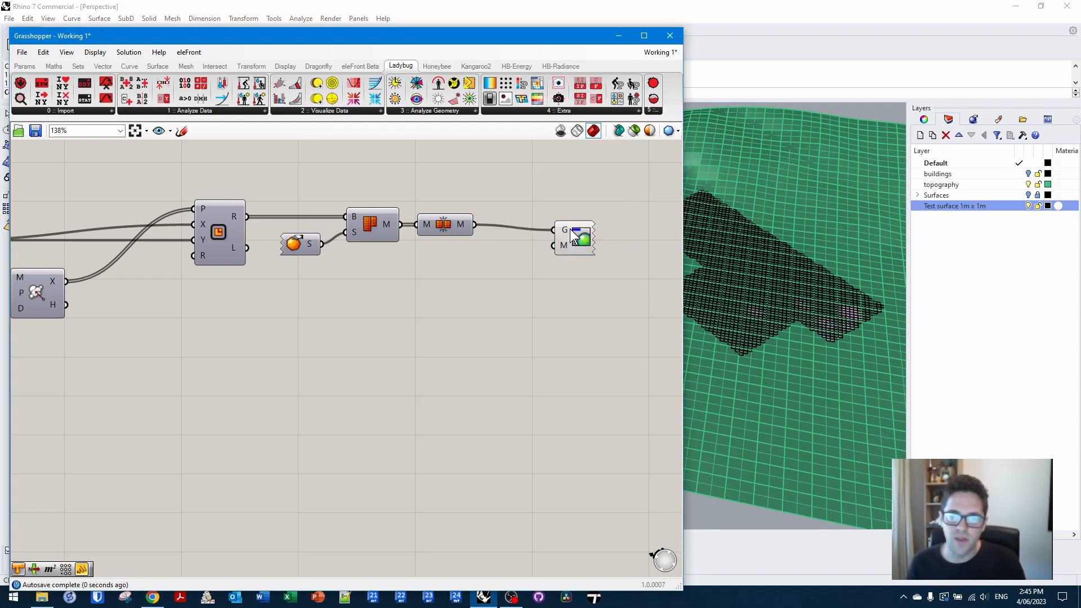
- Add a Colour Swatch, set it to blue and connect it to the M input of Custom Preview
double_click(570, 225)
text(swatch)
key(Return)
click(505, 264)
drag(569, 304, 513, 363)
click(424, 340)
click(492, 263)
drag(588, 410, 523, 390)
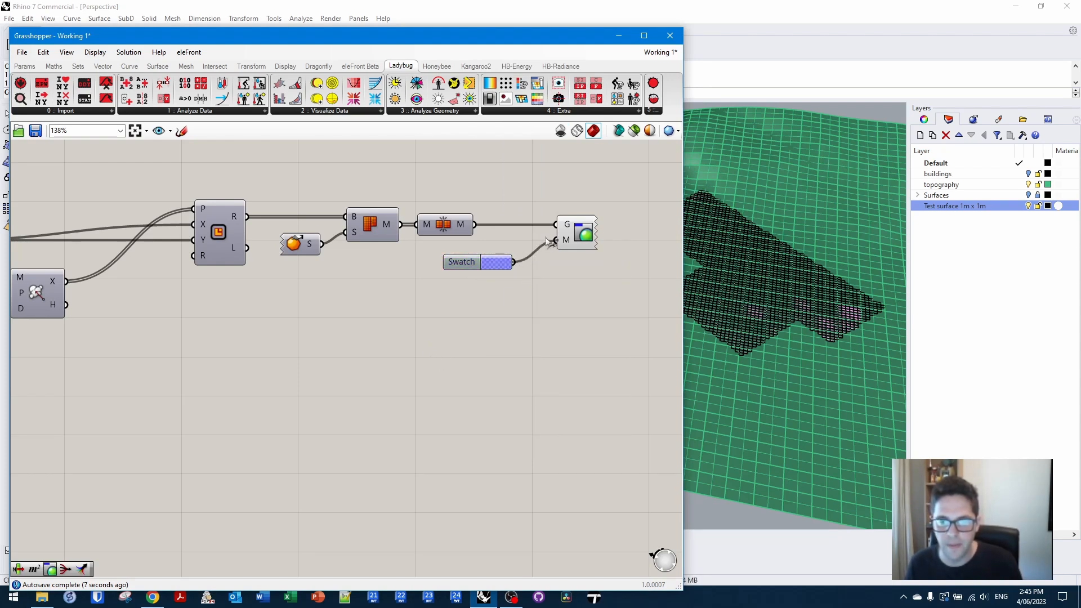
drag(460, 261, 453, 260)
- Hide the Test surface 1m x 1m layer to leave only the coloured mesh preview on the topography
click(1001, 231)
click(1028, 205)
right_drag(776, 228, 777, 290)
right_drag(768, 203, 786, 231)
click(825, 238)
click(785, 231)
right_drag(767, 285, 841, 137)
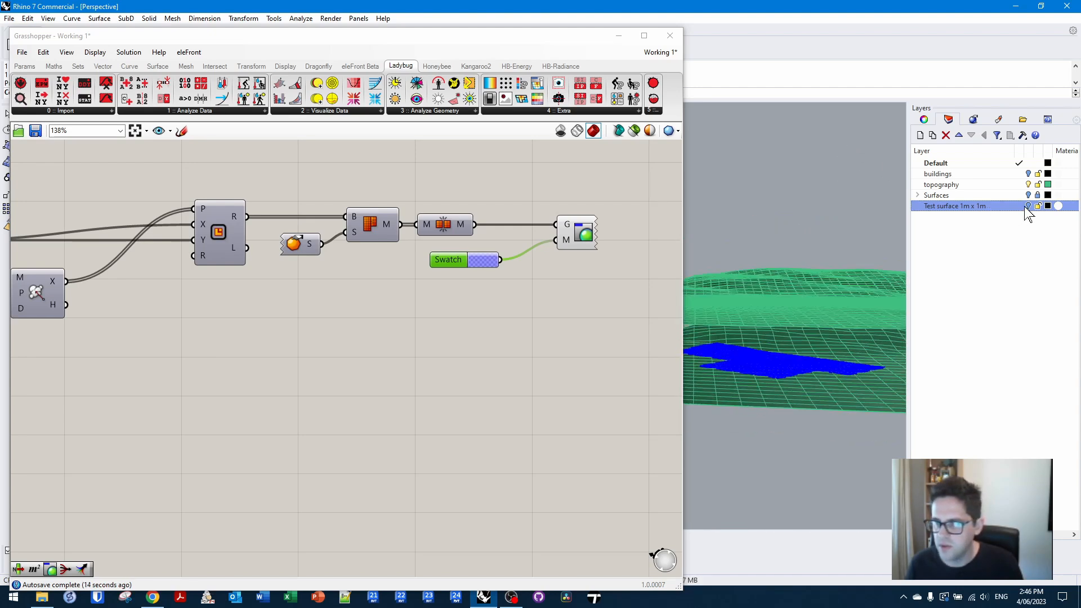
click(585, 236)
scroll(583, 204, down, 4)
right_drag(224, 172, 330, 168)
middle_click(330, 169)
click(458, 180)
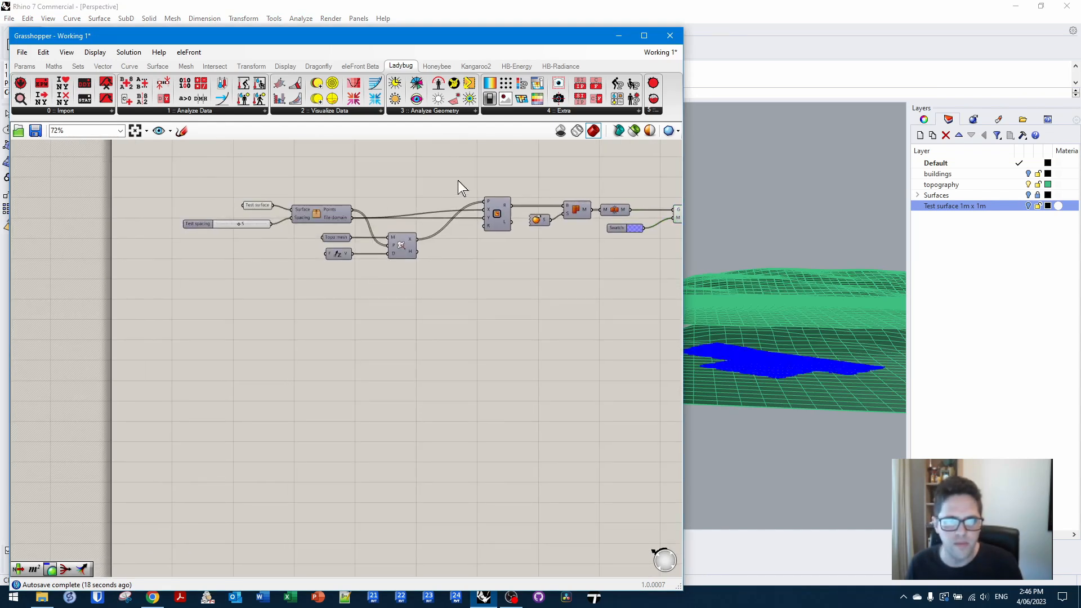
right_drag(772, 321, 835, 362)
- Try moving the topography vertically with the gumball and undo the move
click(850, 318)
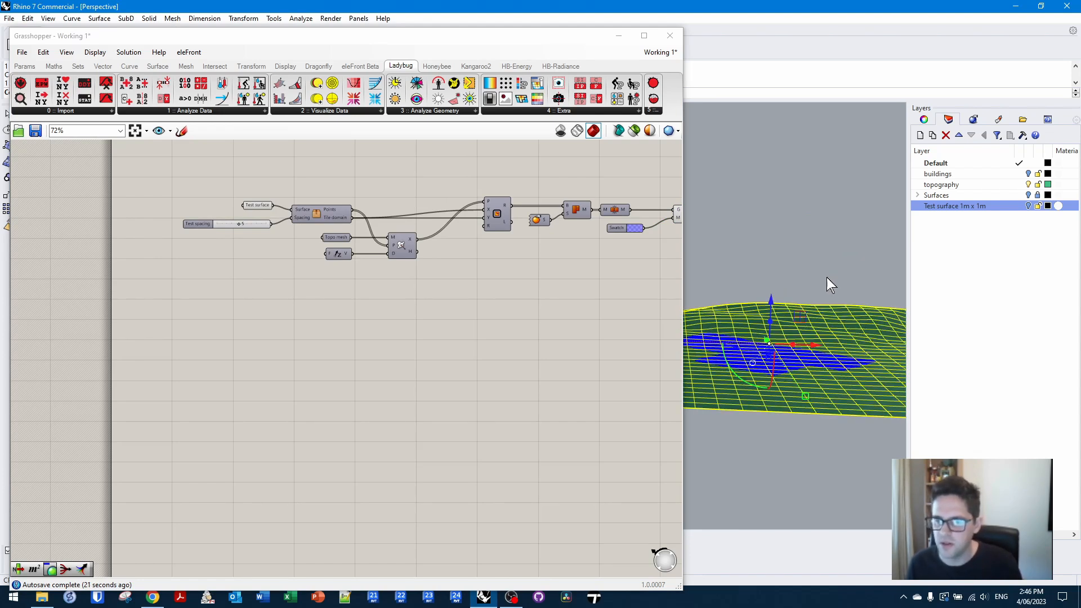
right_drag(827, 283, 730, 256)
drag(252, 42, 225, 40)
drag(782, 295, 784, 256)
click(795, 189)
mouse_move(795, 189)
right_down()
mouse_move(801, 146)
mouse_move(793, 205)
mouse_move(818, 201)
mouse_move(822, 176)
mouse_move(811, 171)
mouse_move(810, 219)
mouse_move(791, 208)
right_up()
key(ctrl+z)
click(803, 190)
- Save the Working 1 definition and close it
right_drag(509, 292, 425, 328)
scroll(417, 303, down, 1)
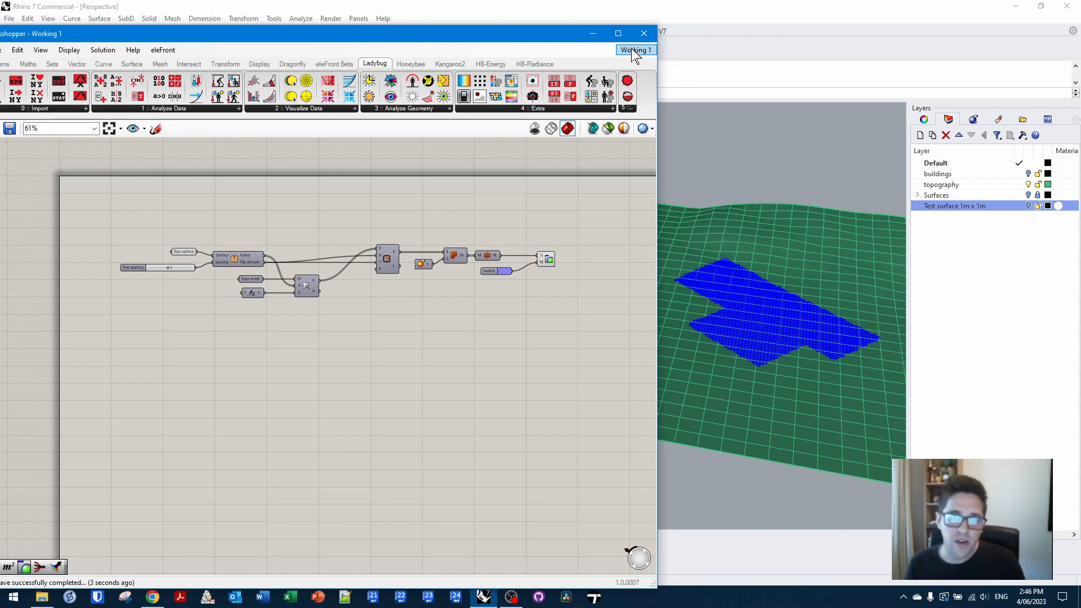
drag(582, 322, 124, 197)
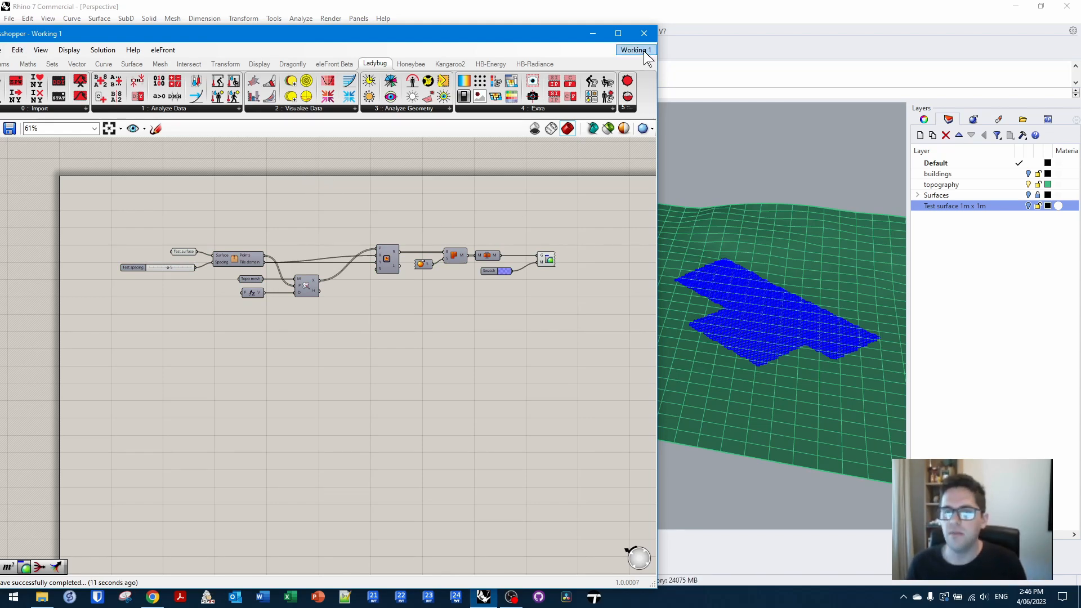
click(9, 129)
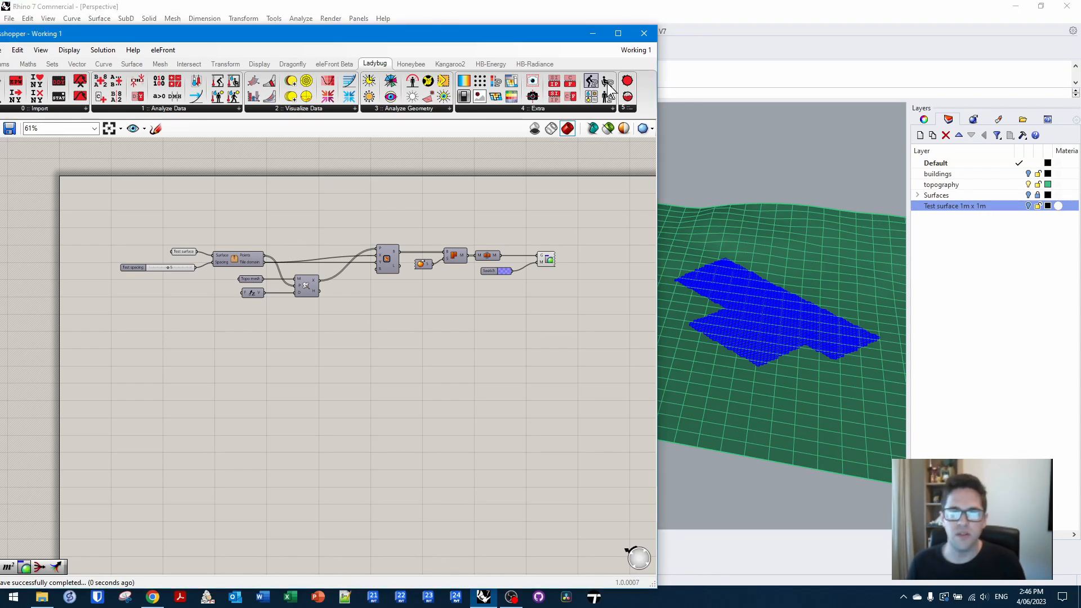
mouse_move(630, 50)
click(703, 66)
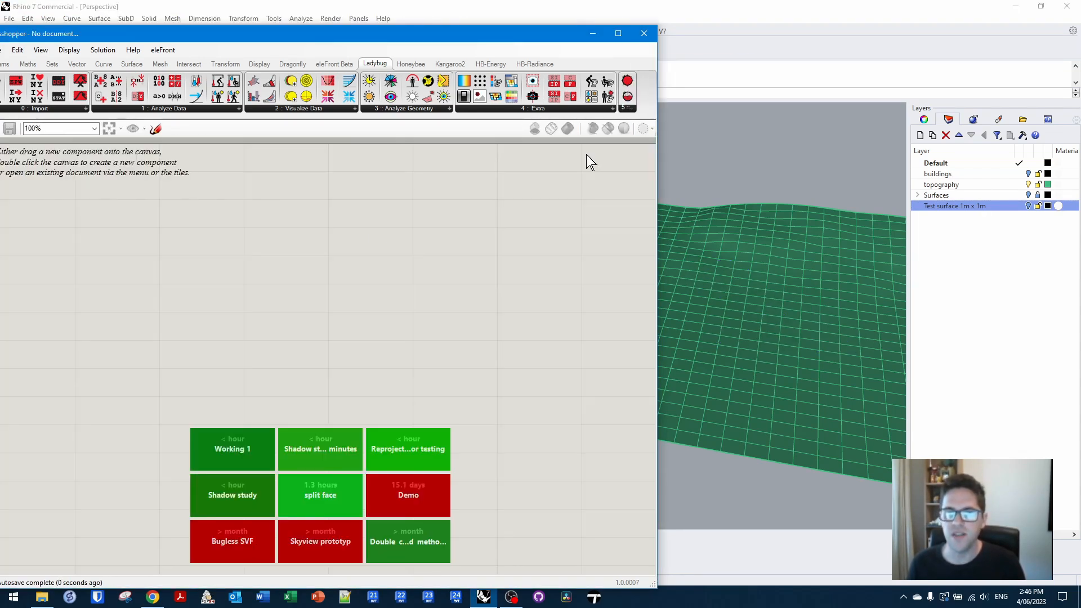
drag(209, 33, 233, 18)
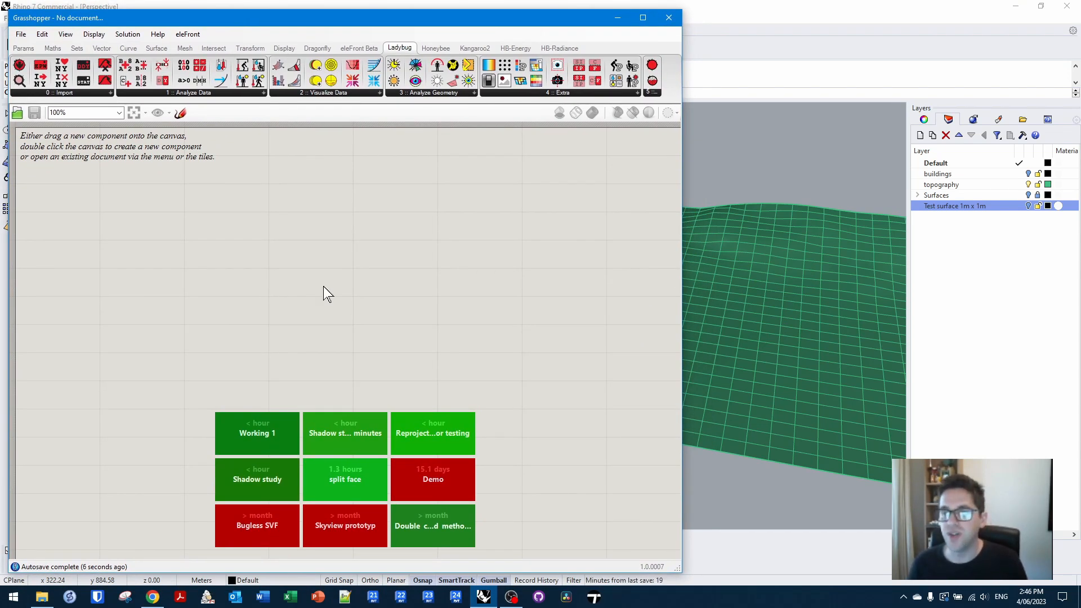
- Show the Test surface 1m x 1m, buildings and Surfaces layers in the Rhino viewport
click(1028, 206)
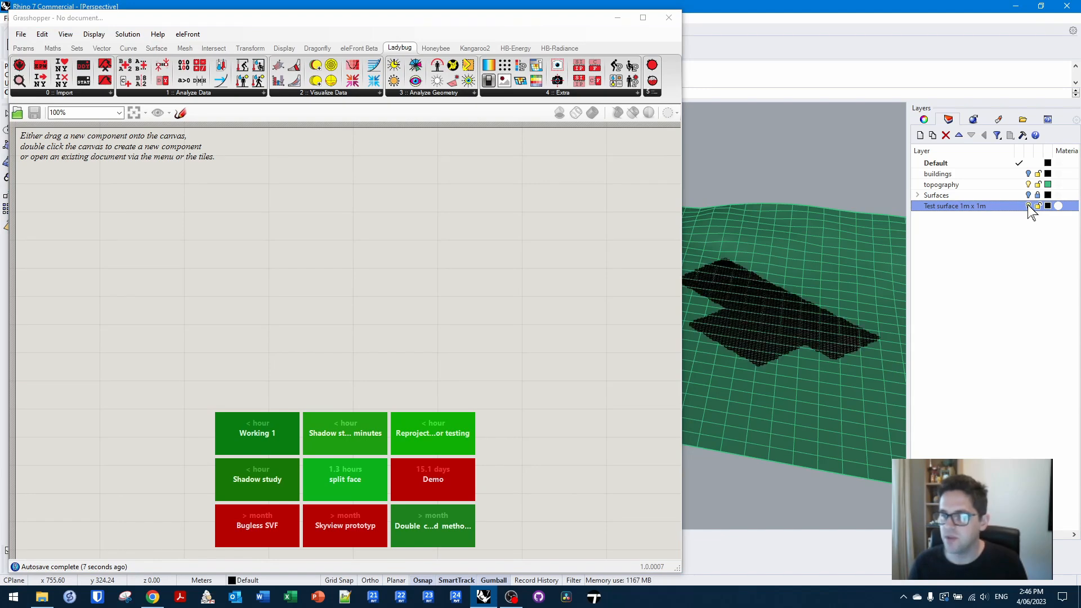
click(1028, 173)
right_drag(777, 270, 770, 201)
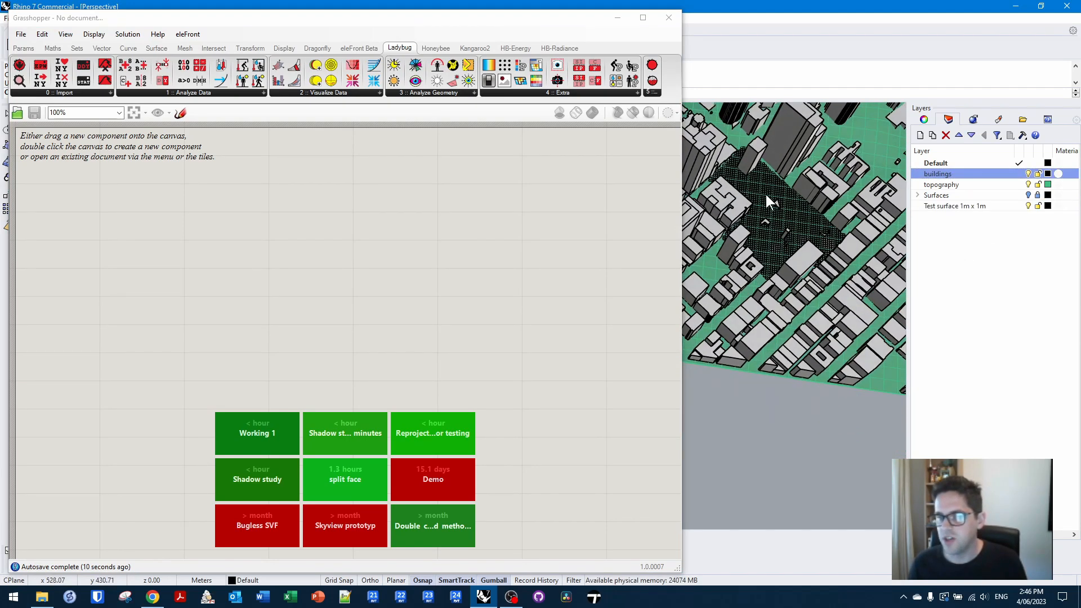
scroll(773, 214, up, 3)
shift+right_drag(811, 254, 796, 307)
click(1029, 195)
mouse_move(827, 267)
right_down()
mouse_move(832, 309)
mouse_move(833, 282)
right_up()
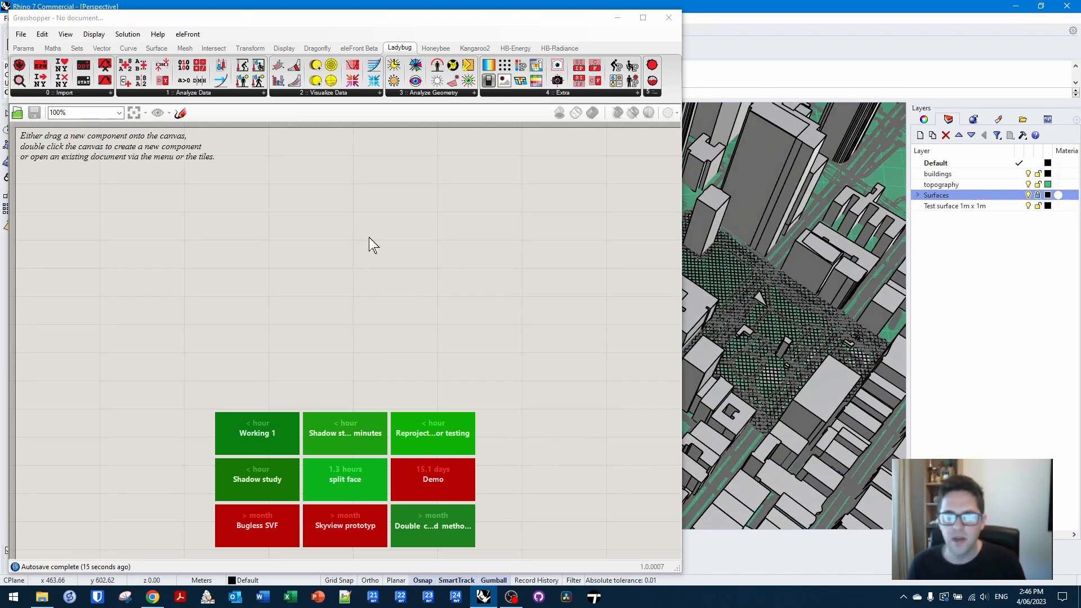
- Start a new definition by adding a Mesh parameter to the empty canvas
double_click(251, 234)
text(mesh)
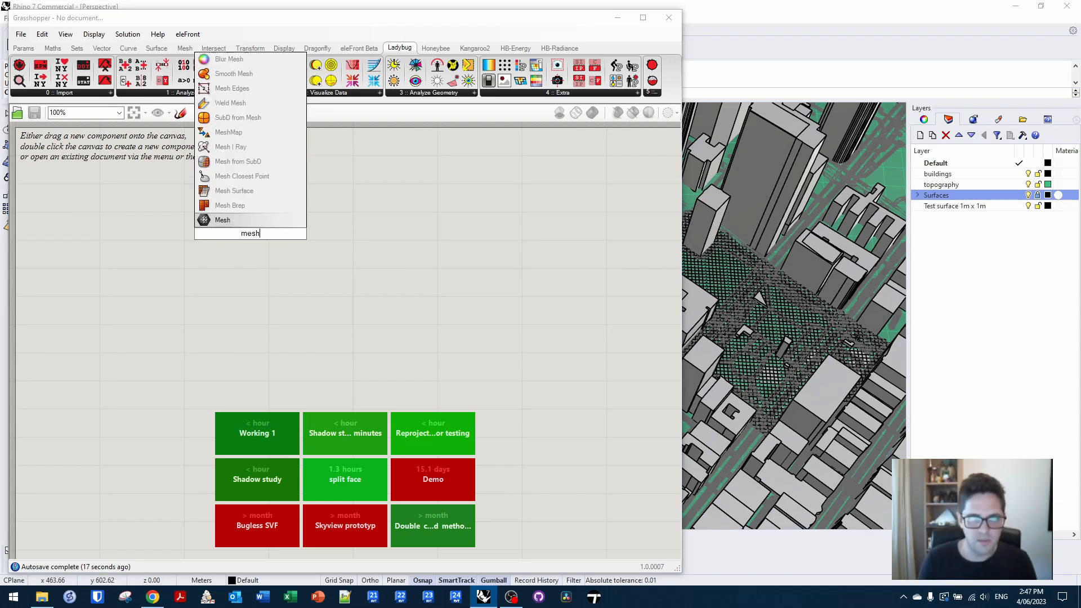
key(Return)
- Try to reference the test surface in the Mesh parameter by picking it in the viewport
right_click(253, 234)
click(326, 375)
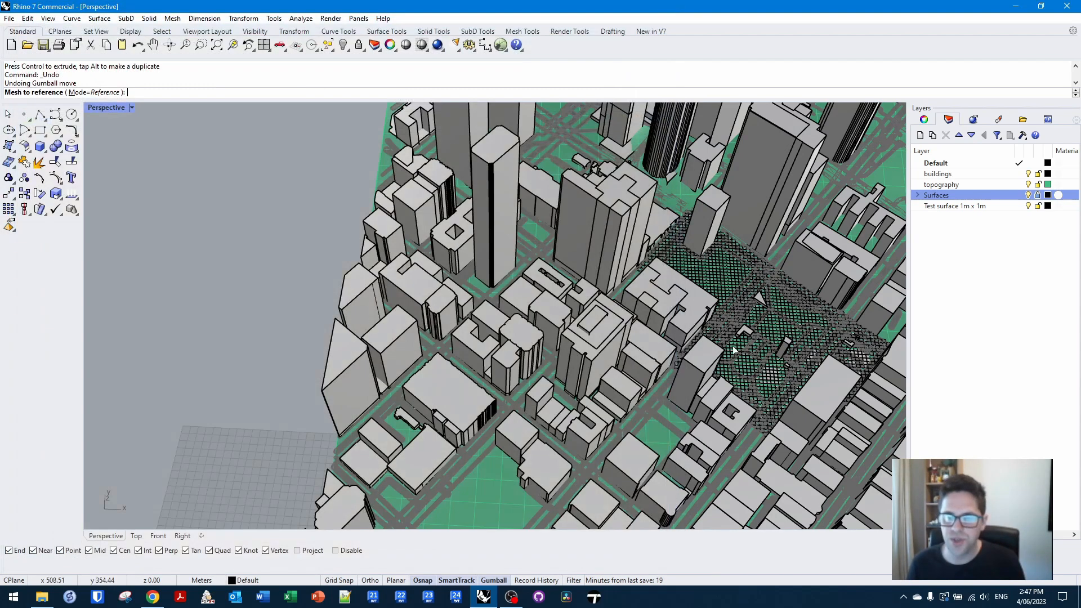
click(684, 228)
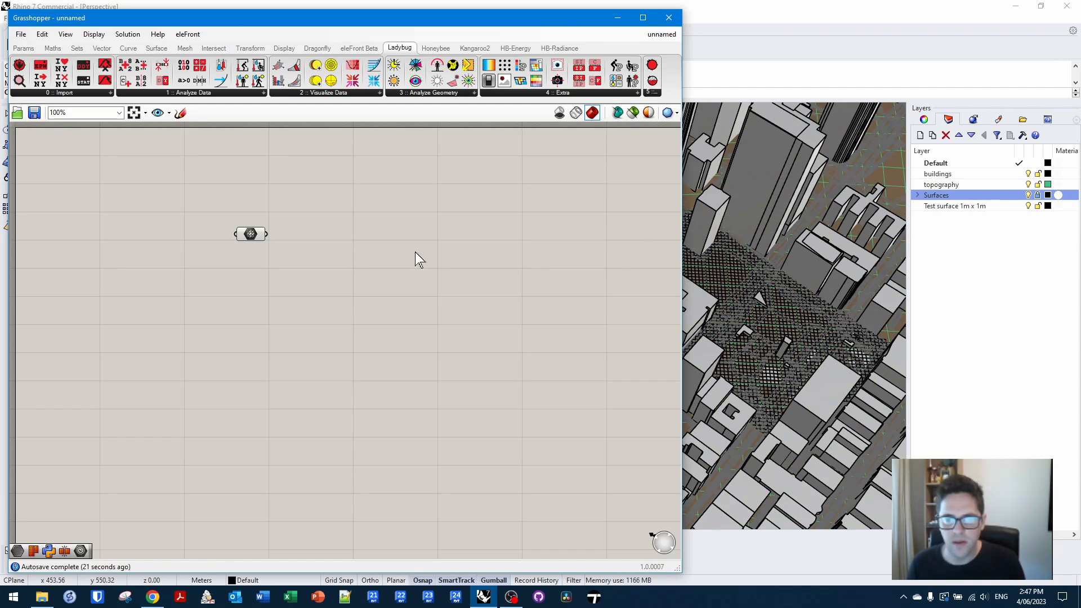
- Select the baked tile mesh in the viewport and set it as the Mesh parameter's single mesh
click(760, 284)
click(780, 314)
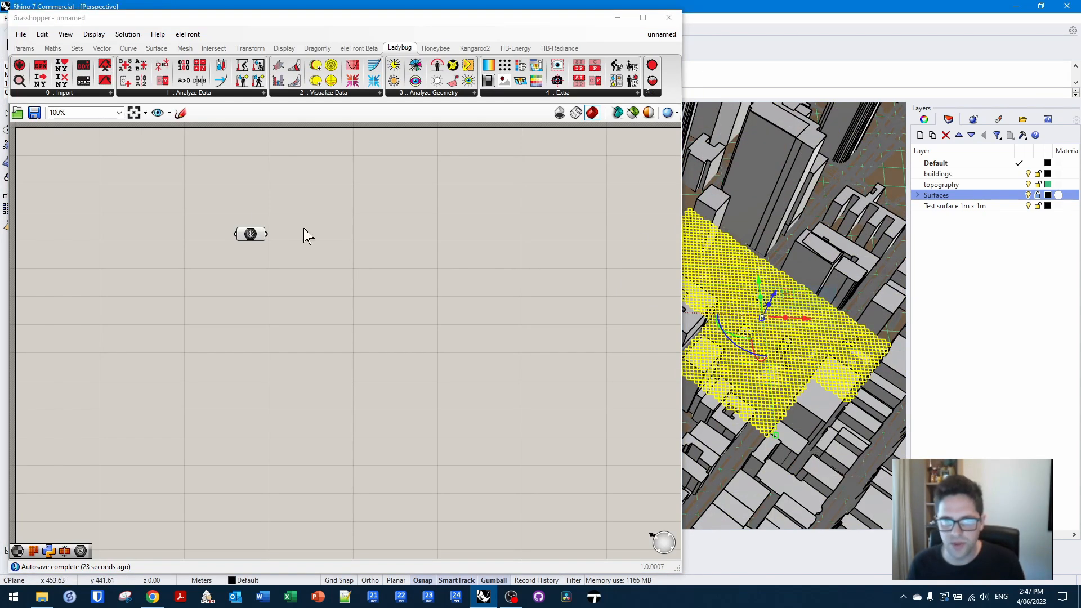
right_click(243, 234)
click(328, 353)
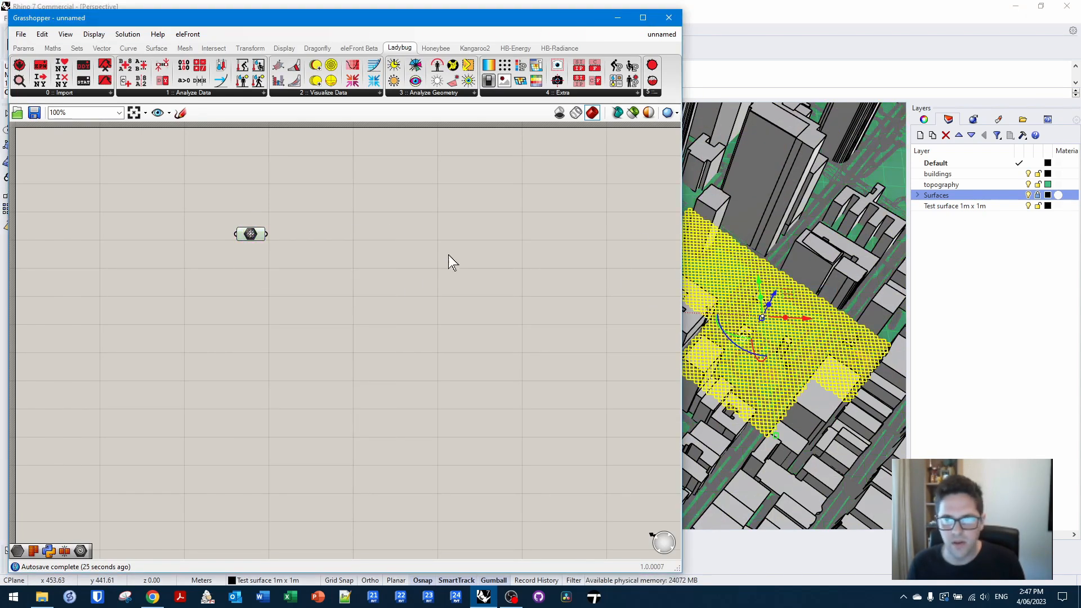
- Lock and hide the Test surface 1m x 1m layer
click(1038, 207)
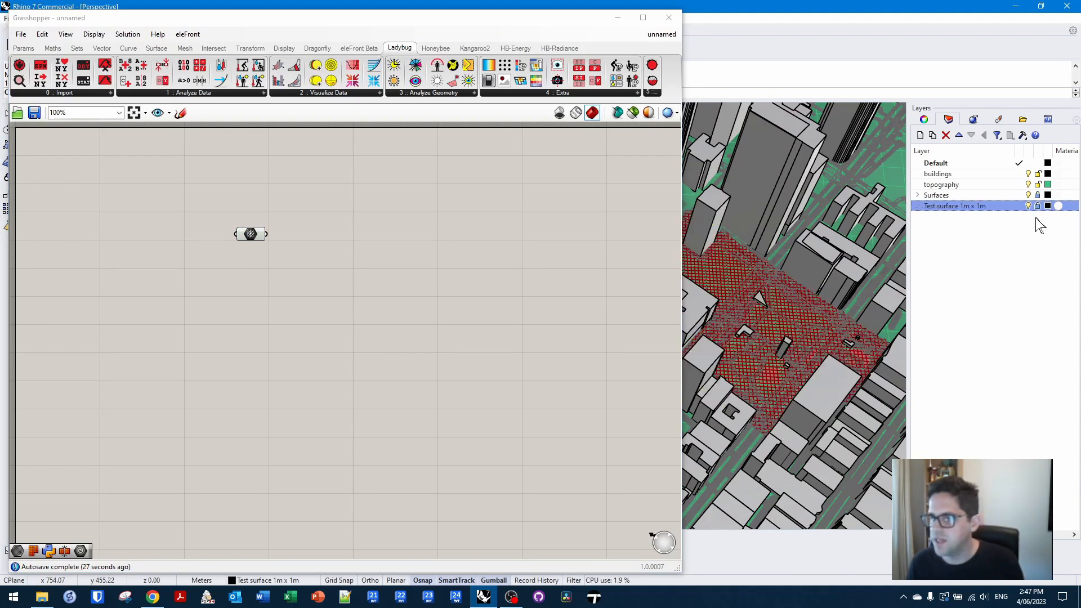
click(1029, 207)
scroll(763, 282, down, 3)
click(335, 244)
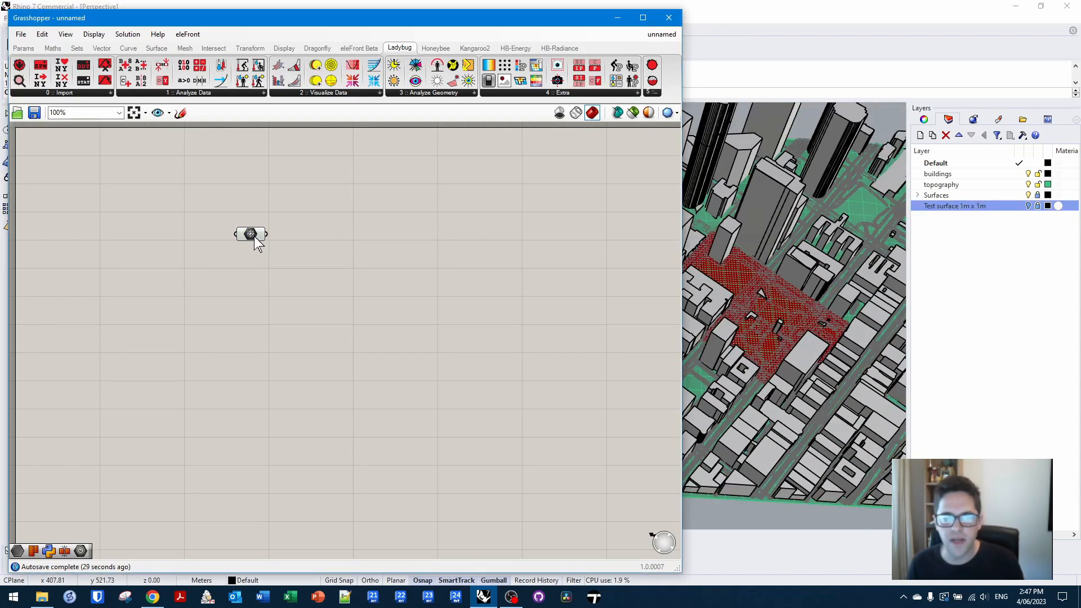
- Reposition the Mesh parameter near the canvas edge, switch it to text display and rename it Test mesh
drag(253, 238, 188, 238)
right_drag(281, 244, 333, 242)
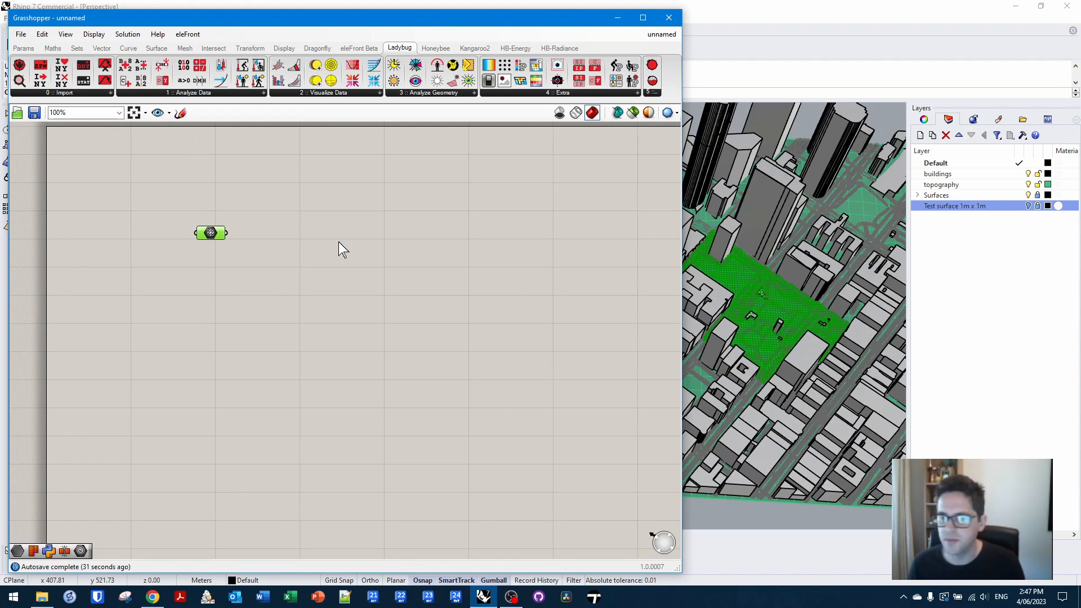
drag(222, 232, 189, 232)
right_click(180, 231)
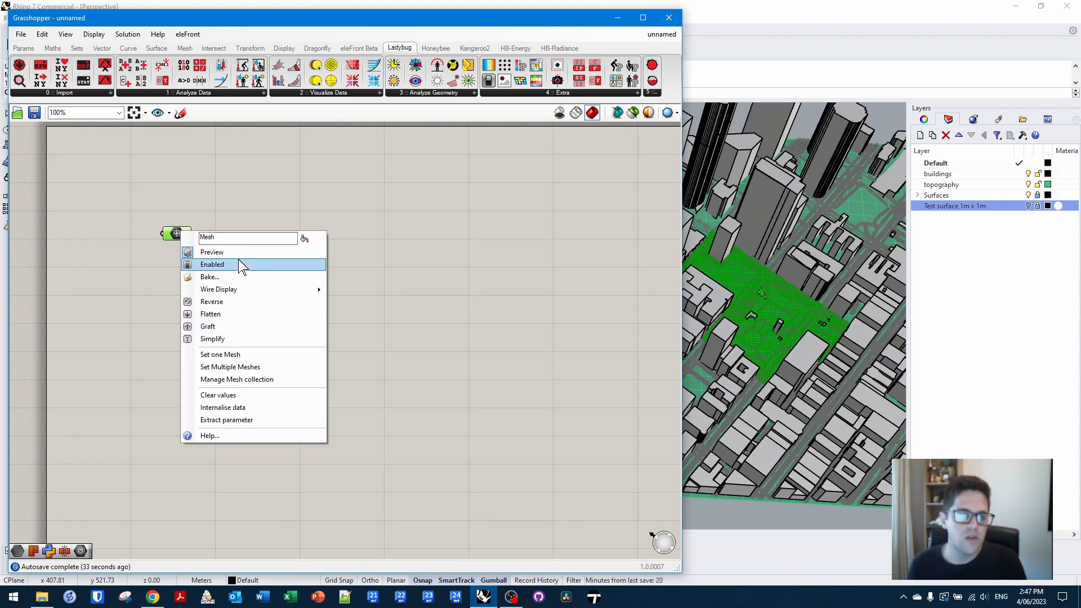
click(304, 237)
right_click(176, 232)
key(Tab)
text(Test )
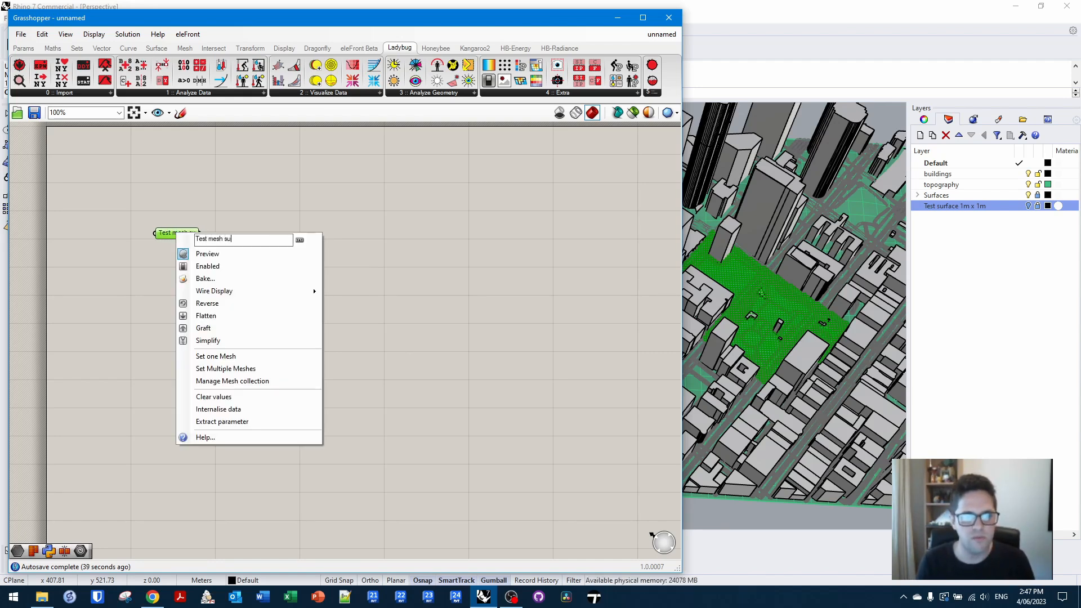
text(mesh)
key(Return)
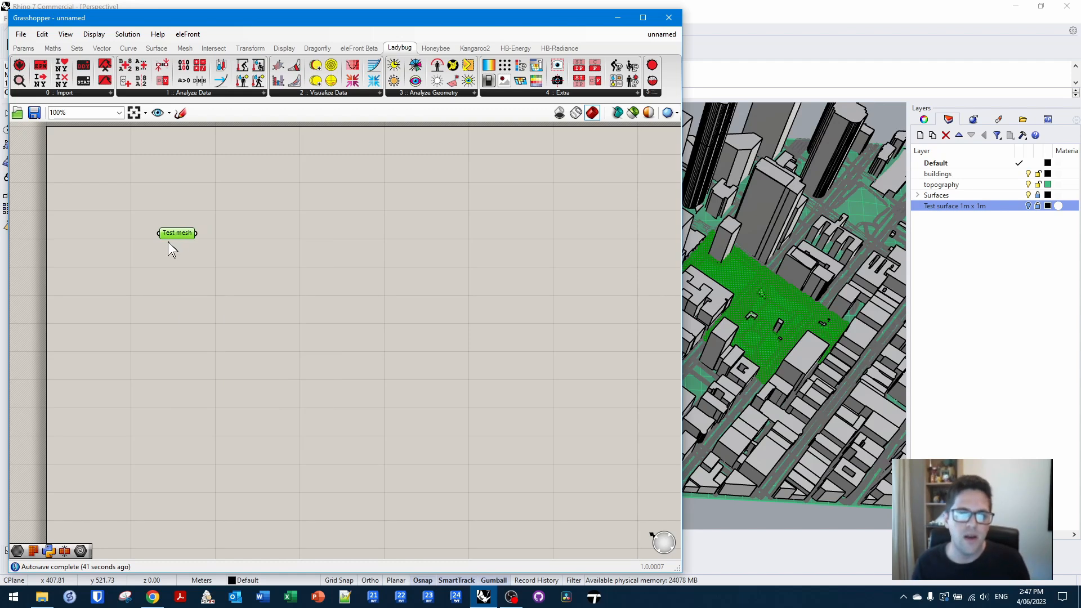
- Place a Ladybug LB Generate Point Grid component beside the Test mesh parameter
scroll(227, 207, up, 1)
right_drag(226, 208, 266, 274)
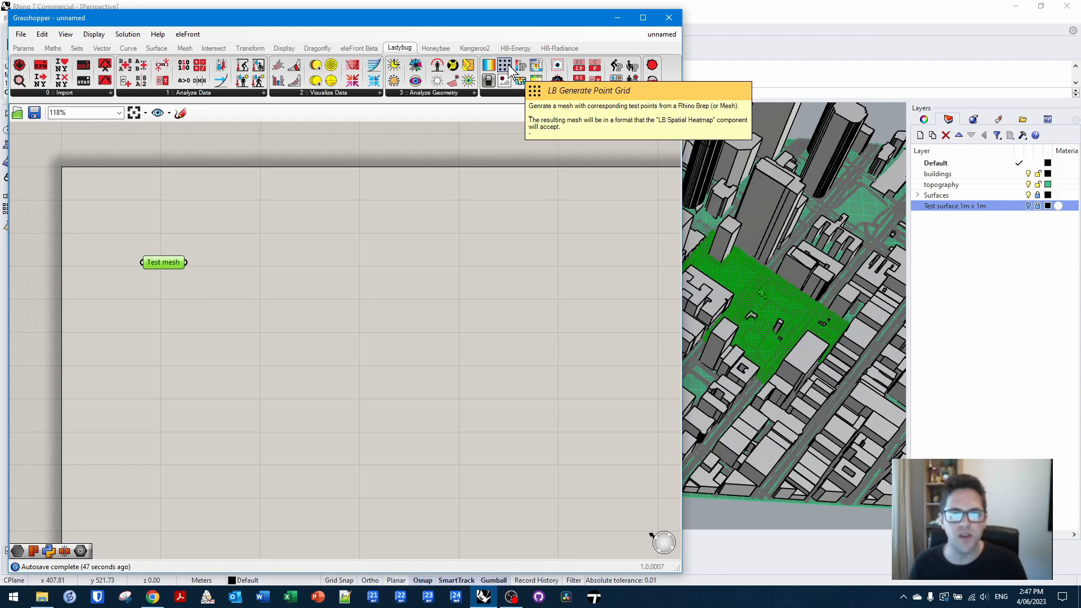
drag(509, 71, 338, 298)
right_drag(338, 298, 365, 301)
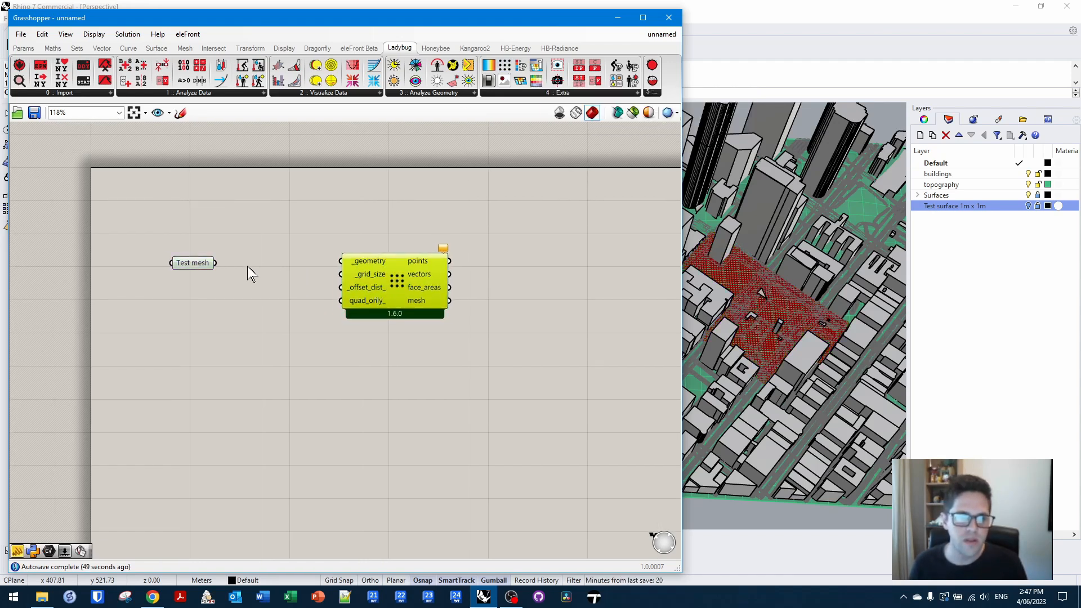
- Wire the Test mesh into the grid component's _geometry input and feed its _grid_size from a new panel holding 1
drag(215, 262, 434, 283)
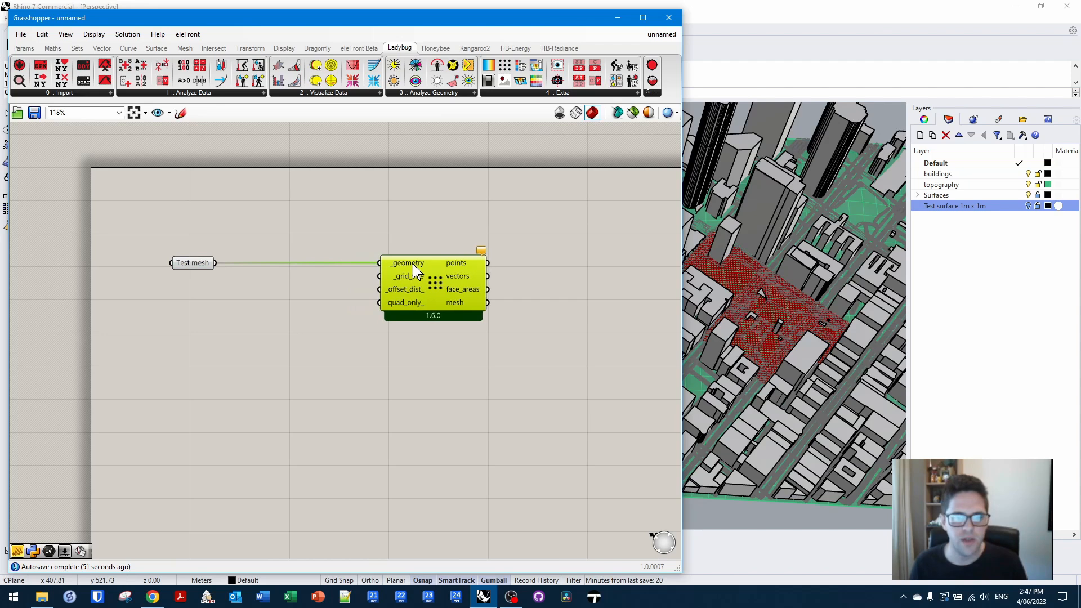
double_click(322, 290)
text(//1)
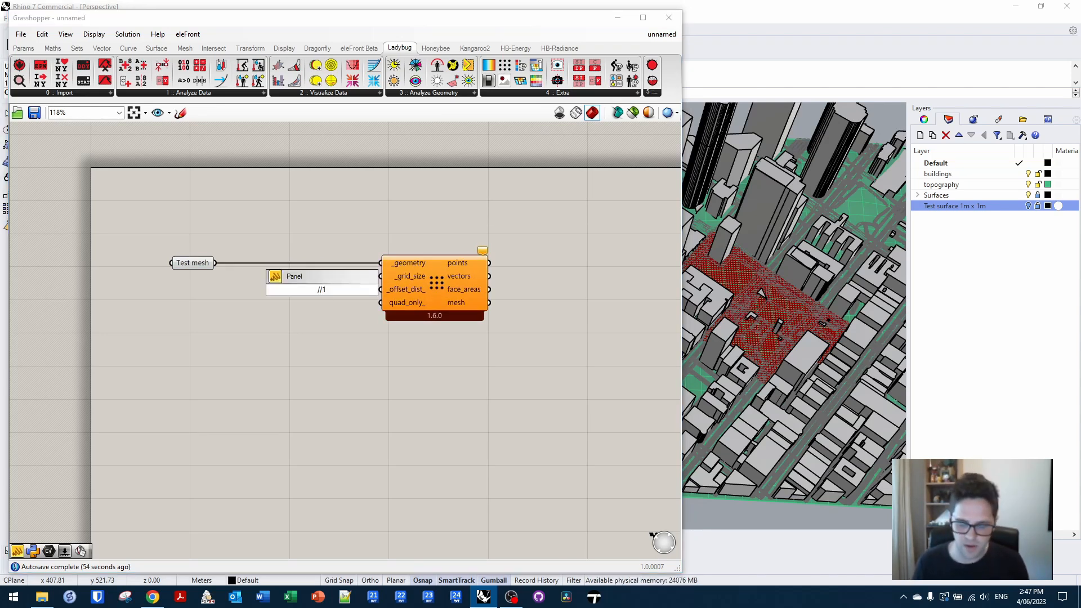
key(Return)
scroll(331, 292, up, 1)
drag(335, 290, 382, 280)
scroll(777, 304, up, 8)
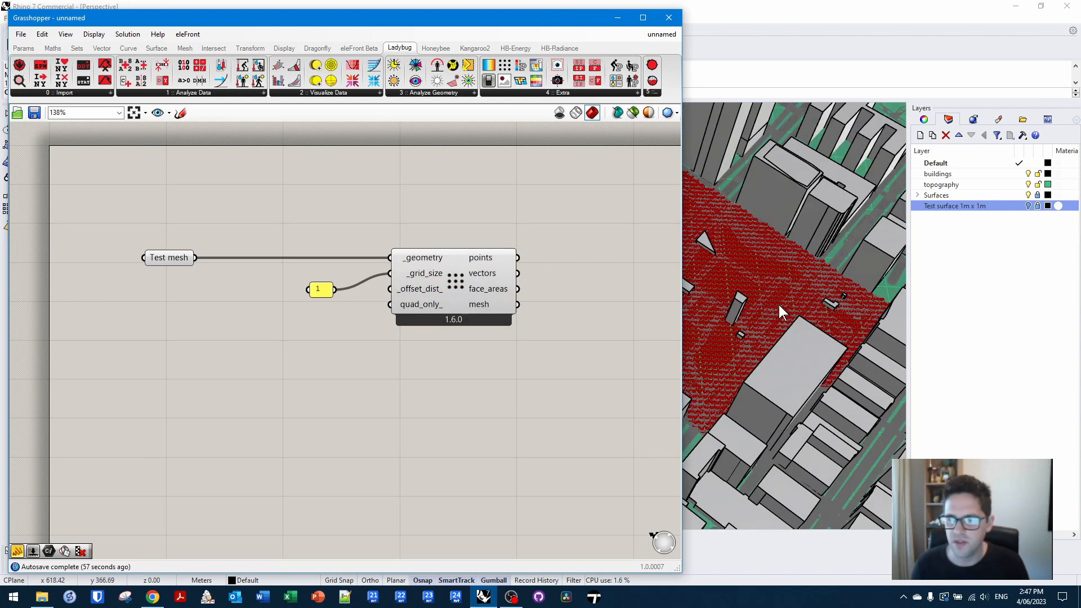
- Try grid sizes of 2 and 0.5 in the panel, and restore the value 1
double_click(325, 290)
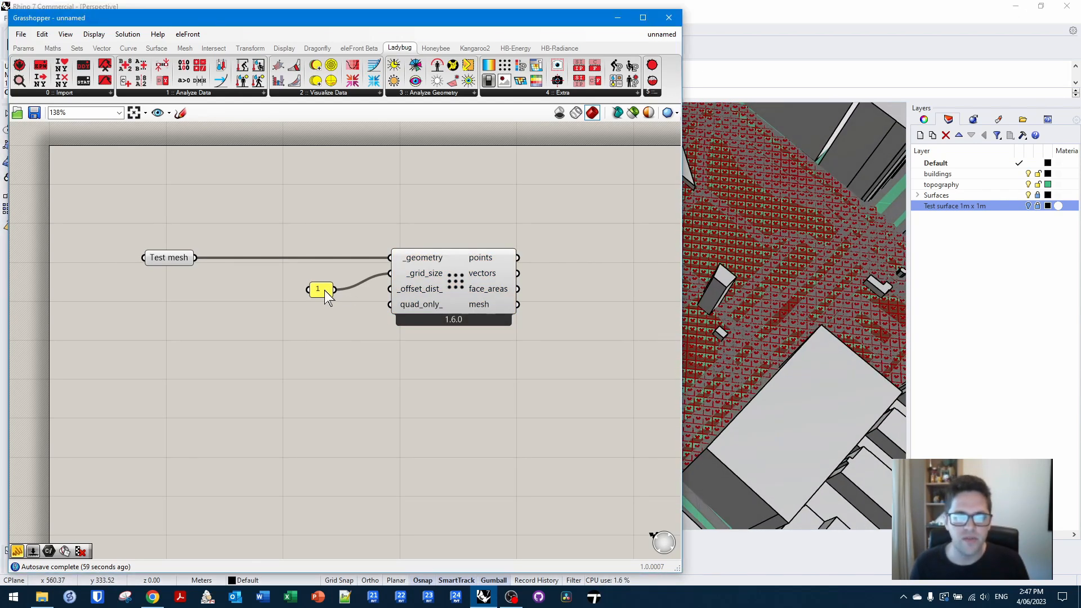
click(362, 377)
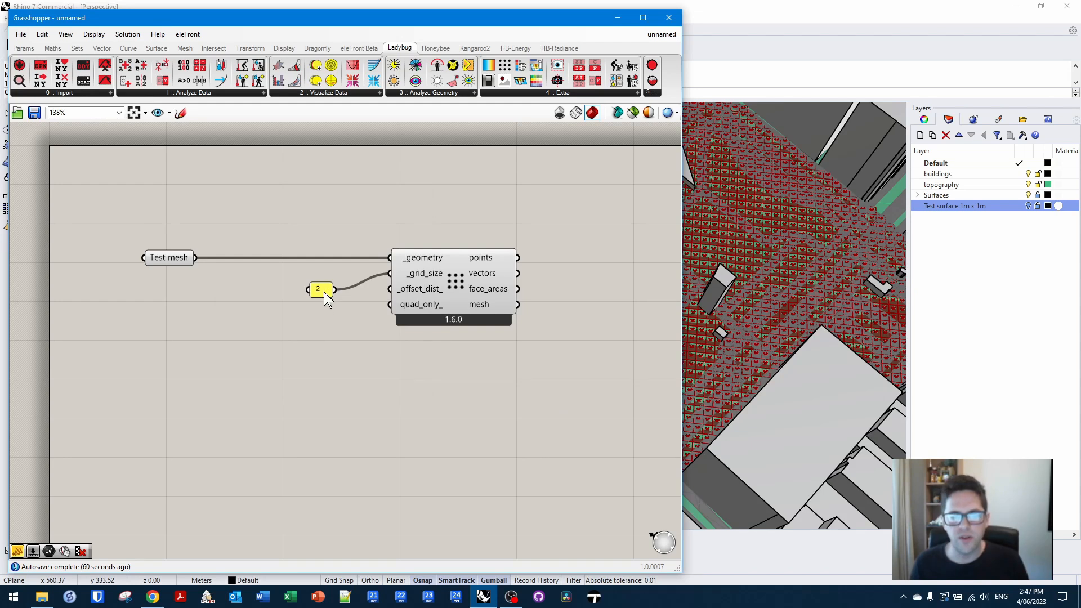
double_click(320, 290)
text(0.5)
click(354, 380)
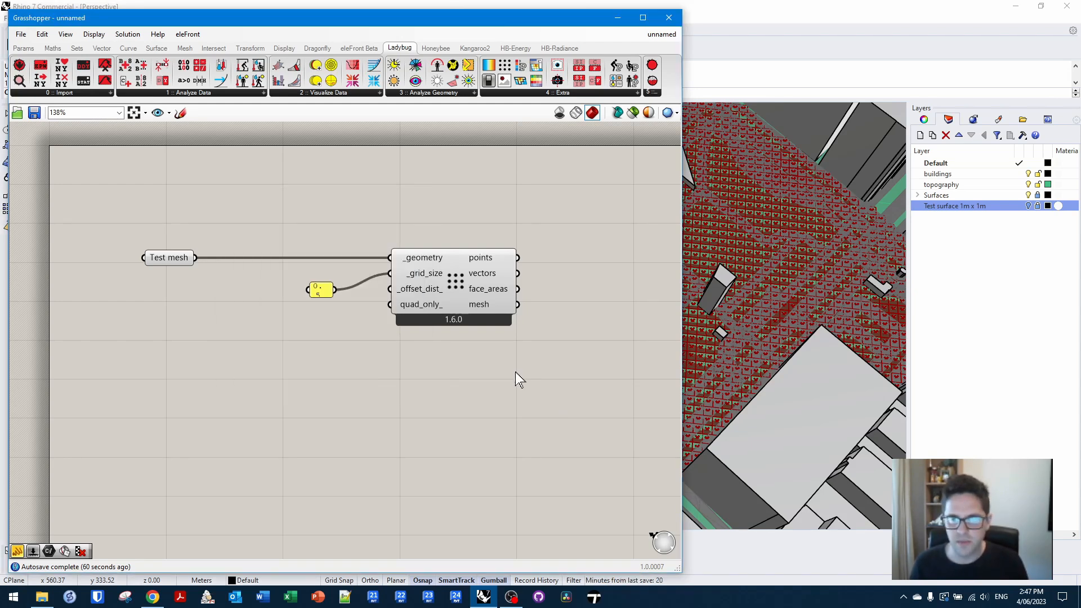
scroll(788, 304, up, 6)
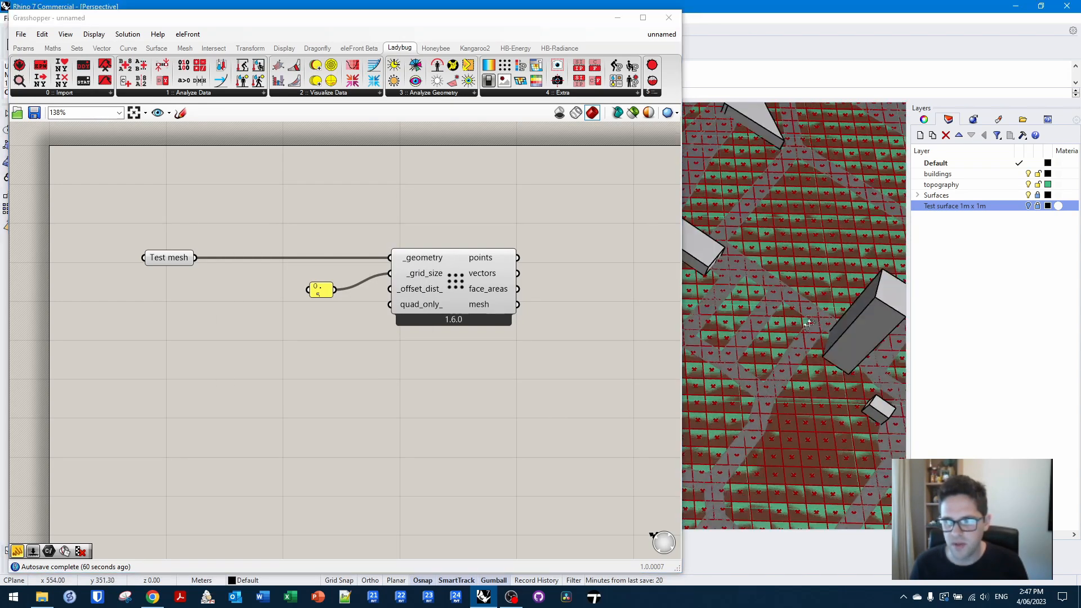
double_click(324, 293)
text(1)
click(355, 381)
- Wire the panel into the _offset_dist_ input too, and move the panel and Test mesh close to the grid component
drag(310, 289, 406, 292)
click(364, 337)
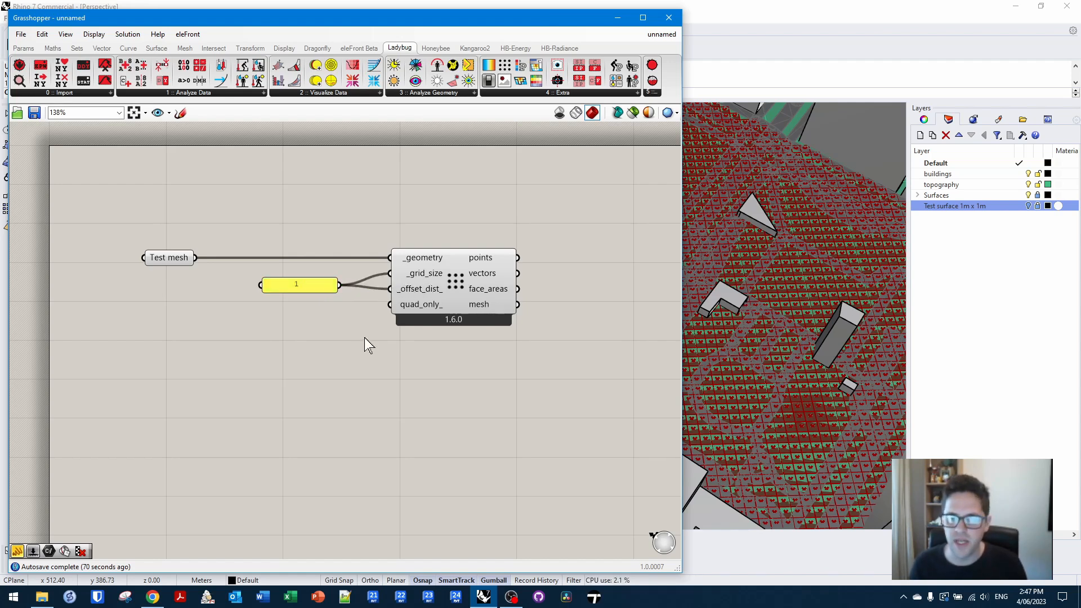
drag(319, 289, 331, 294)
drag(181, 255, 334, 256)
click(397, 203)
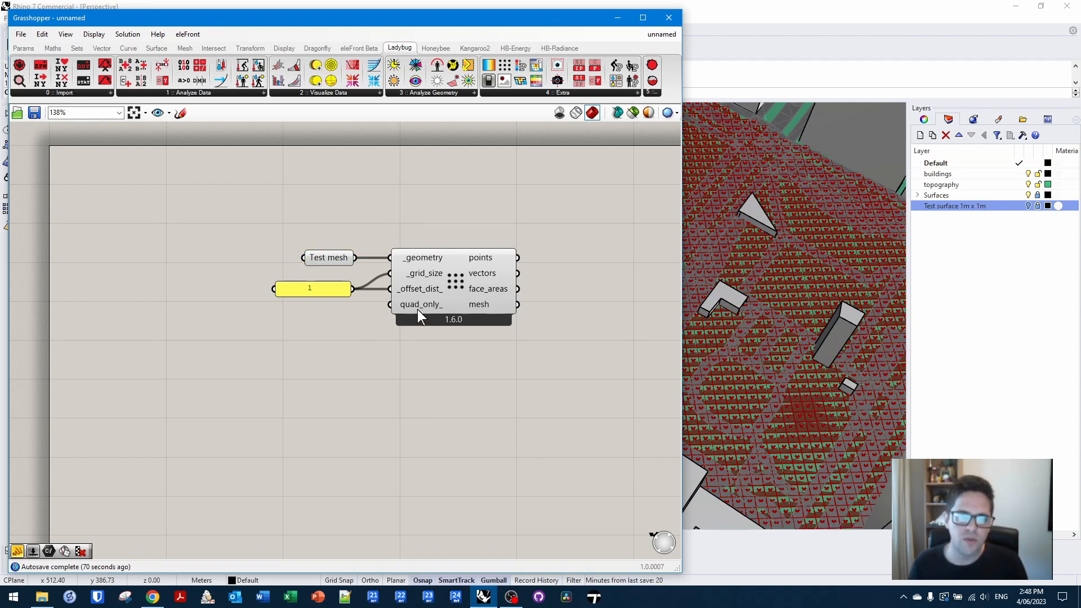
- Turn off the viewport preview of the Test mesh parameter
mouse_move(417, 309)
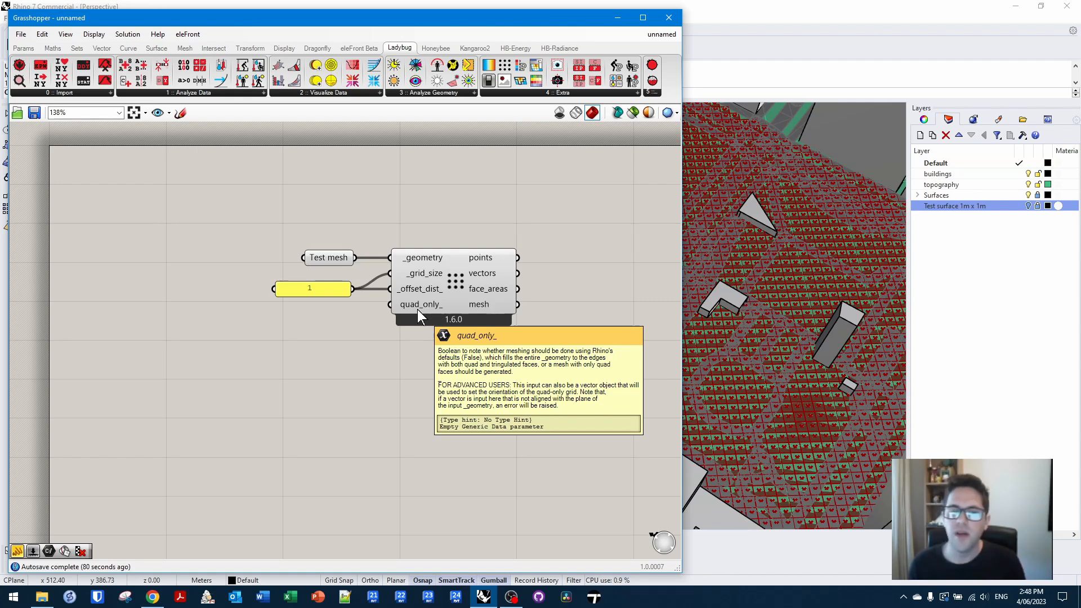
right_drag(437, 217, 394, 211)
click(282, 253)
right_click(282, 254)
click(315, 268)
- Examine the generated grid over the site in the Rhino viewport and the component's points output
click(410, 281)
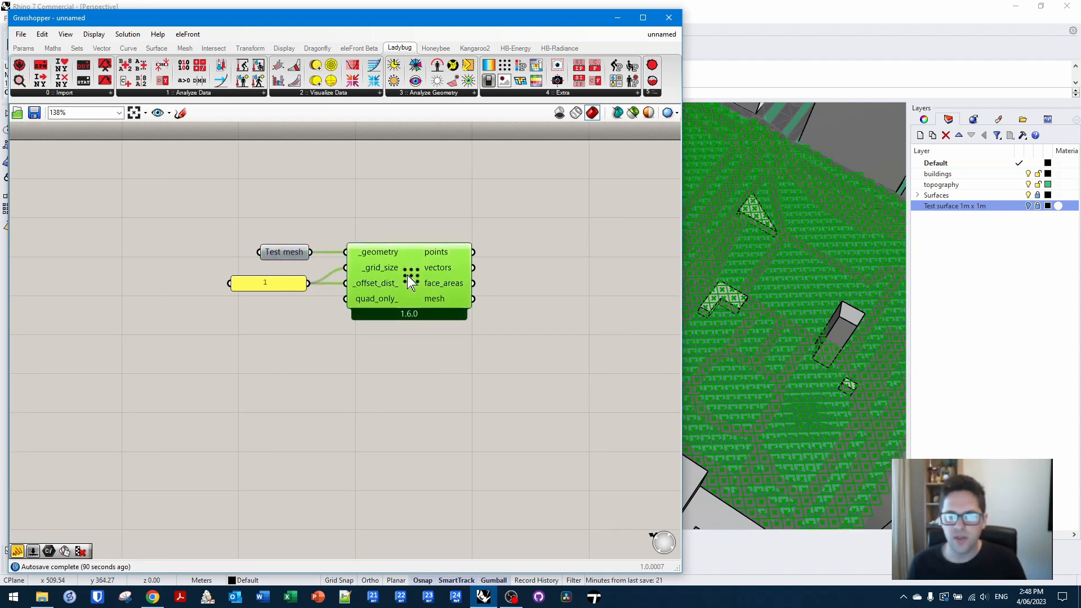
click(953, 207)
scroll(791, 275, down, 5)
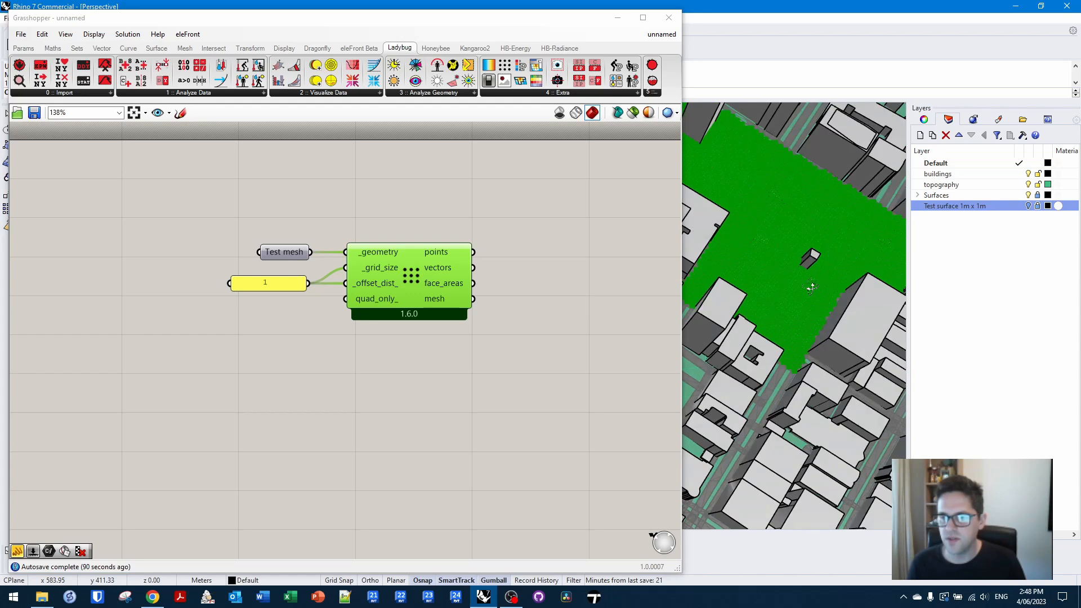
scroll(810, 285, up, 5)
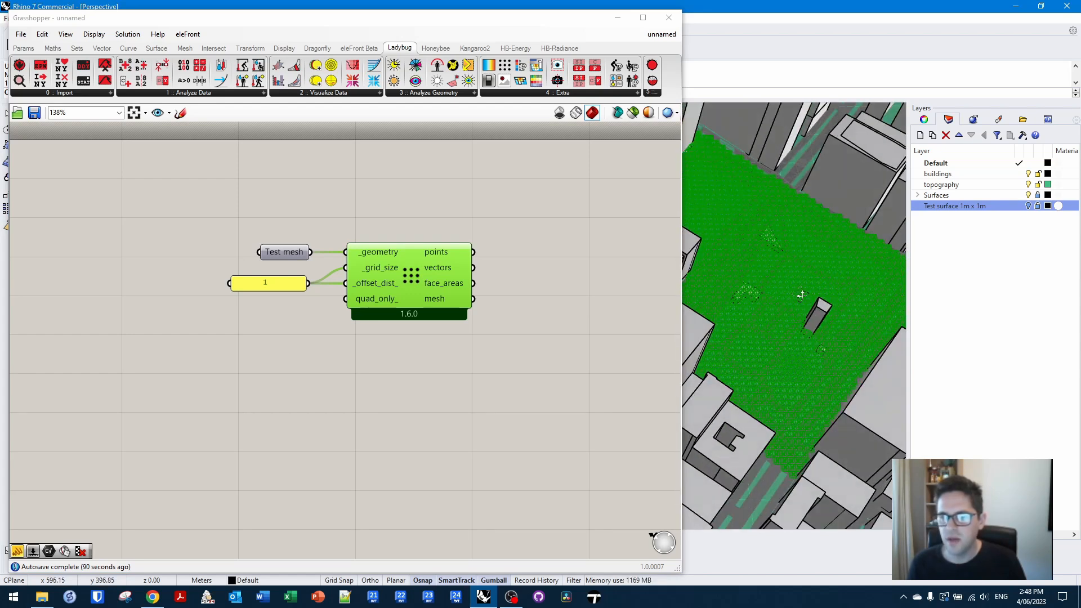
mouse_move(451, 254)
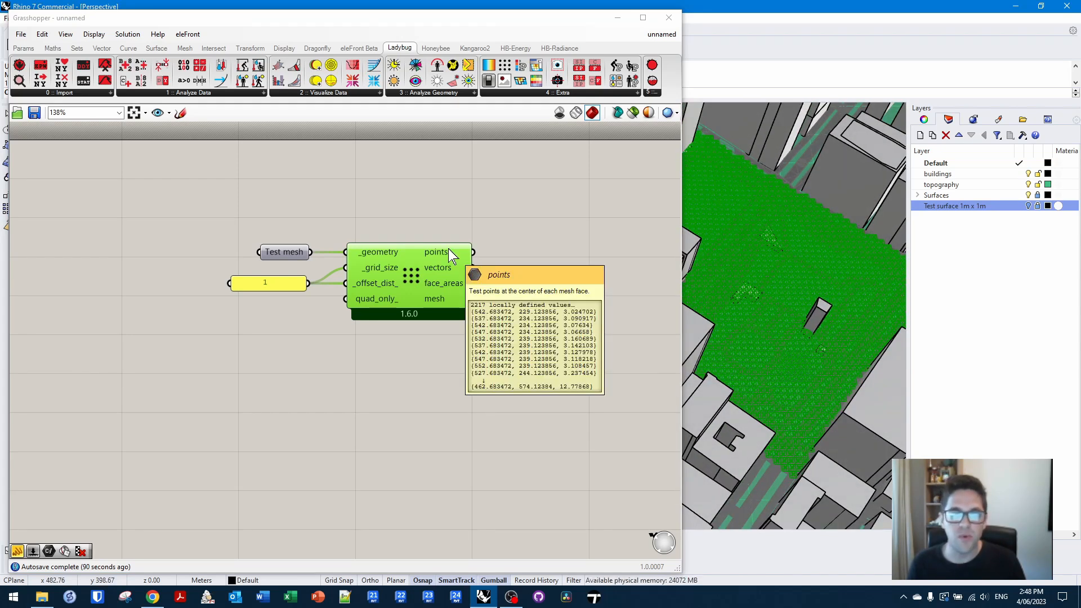
- Save the Grasshopper definition to the Desktop as Working 2
scroll(452, 228, down, 3)
drag(531, 294, 319, 243)
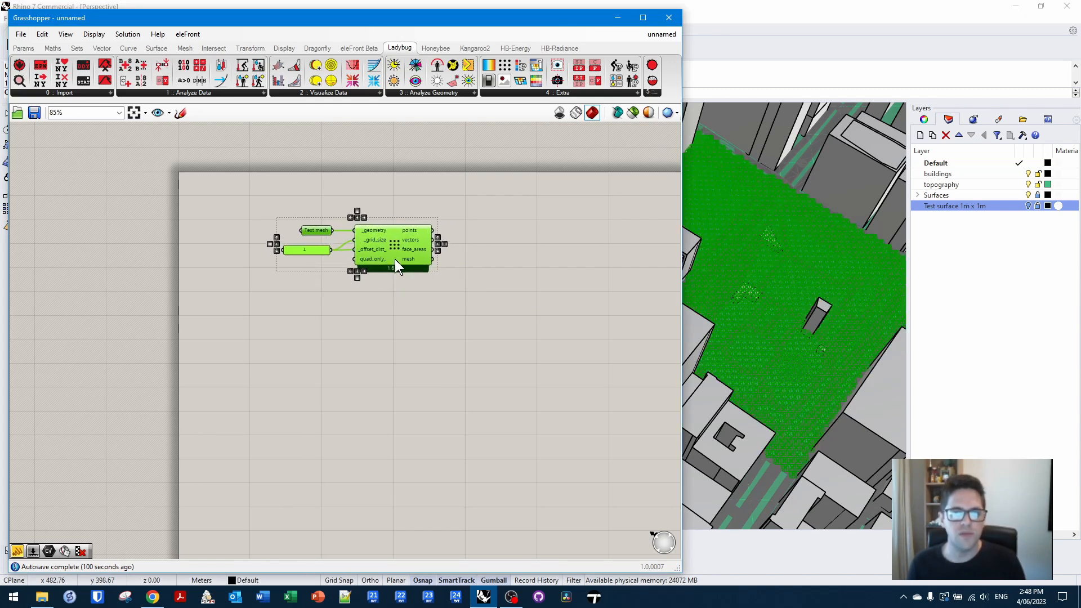
click(491, 235)
key(ctrl+s)
text(Working 2)
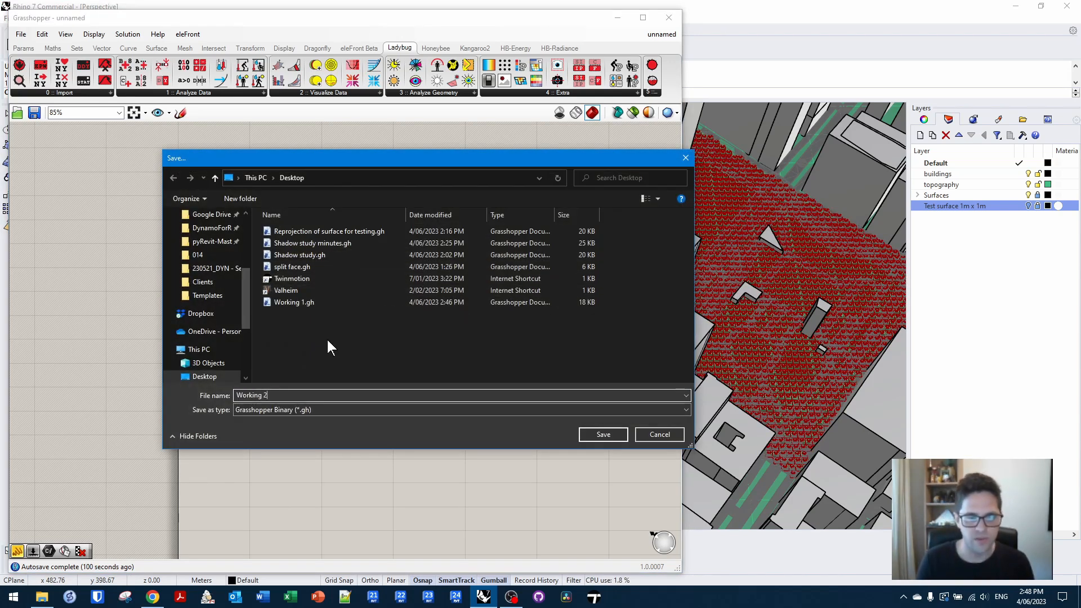
key(Return)
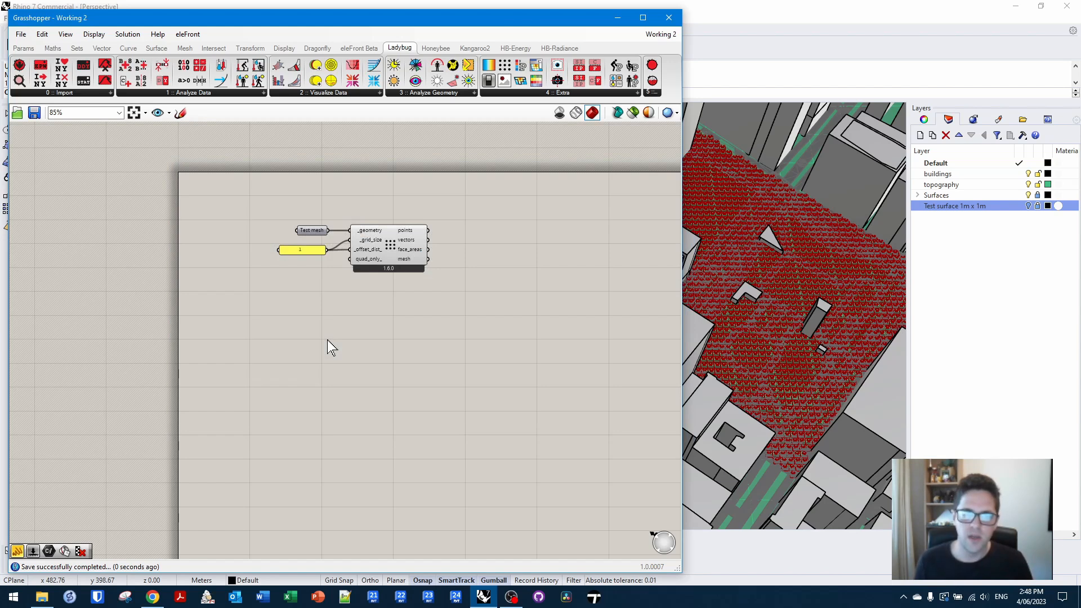
- Select all objects on the buildings layer and narrow the Grasshopper window to reveal more of the city model
scroll(794, 287, down, 5)
scroll(788, 304, down, 3)
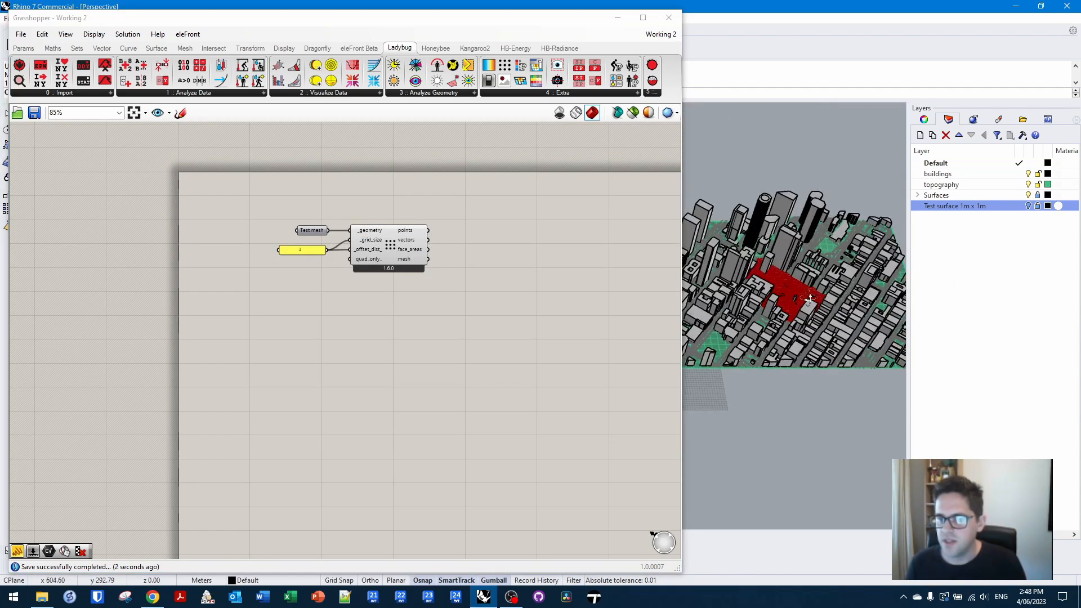
right_click(995, 174)
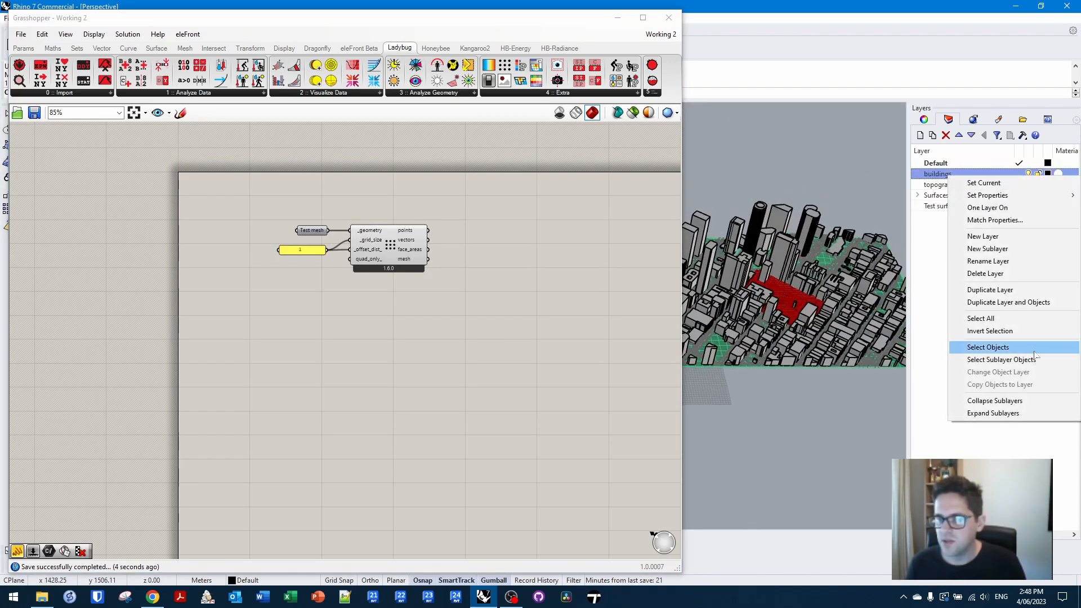
click(988, 347)
right_drag(862, 244, 822, 260)
drag(682, 198, 460, 214)
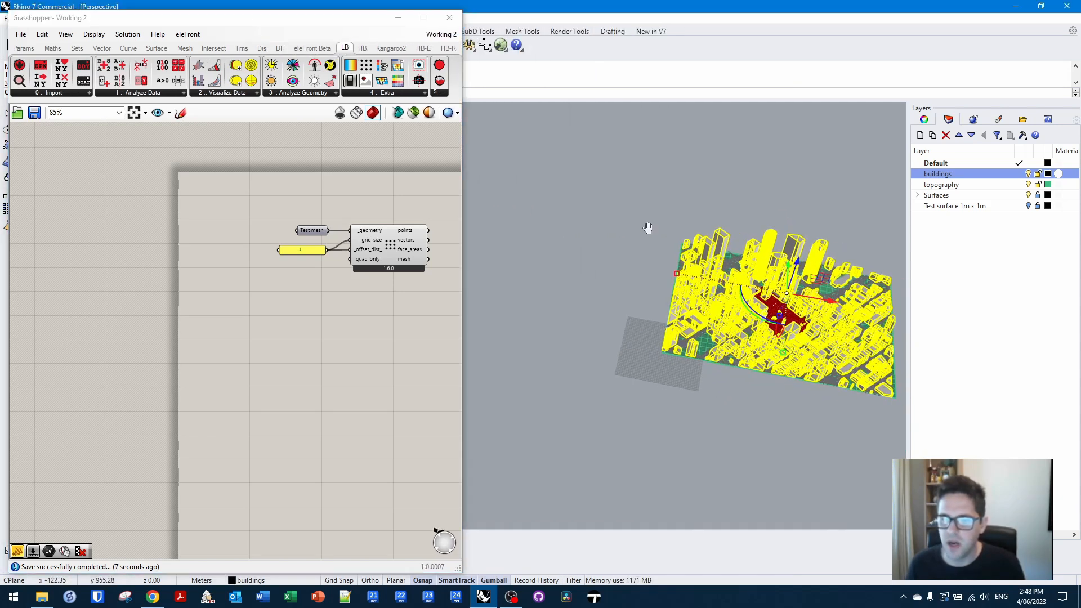
right_drag(646, 229, 682, 237)
scroll(694, 191, up, 5)
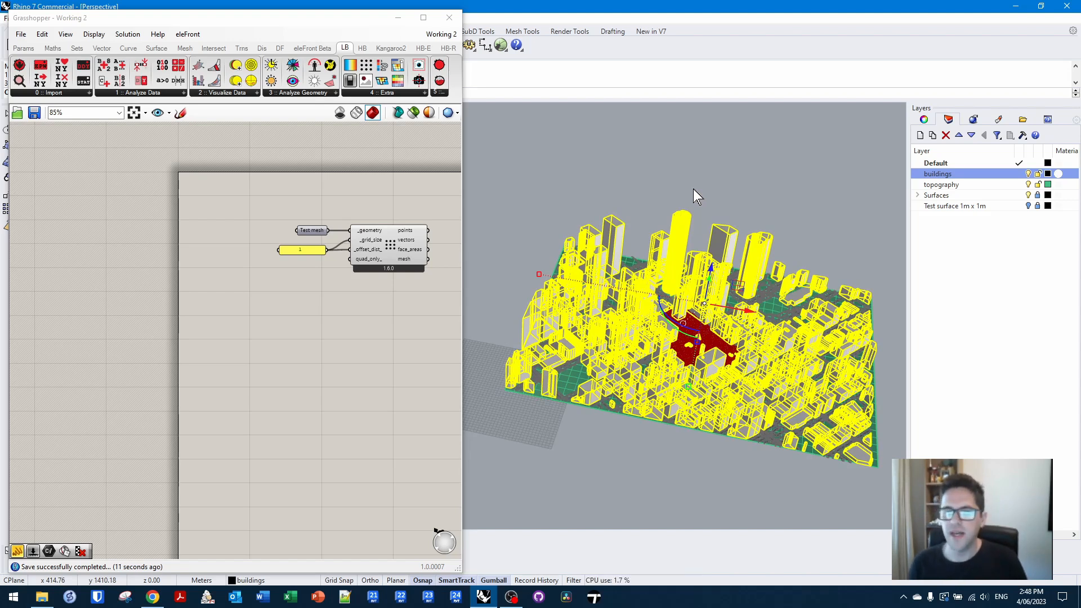
- Add a Geometry parameter below the grid component and reference the selected buildings in it
double_click(316, 349)
text(geo)
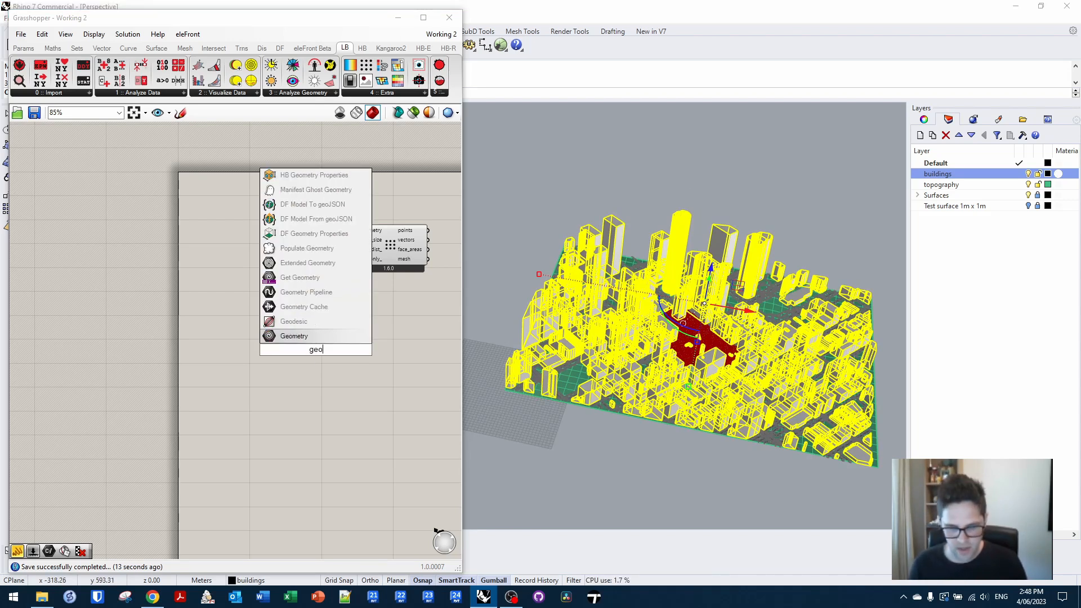
key(Return)
right_click(316, 351)
click(373, 508)
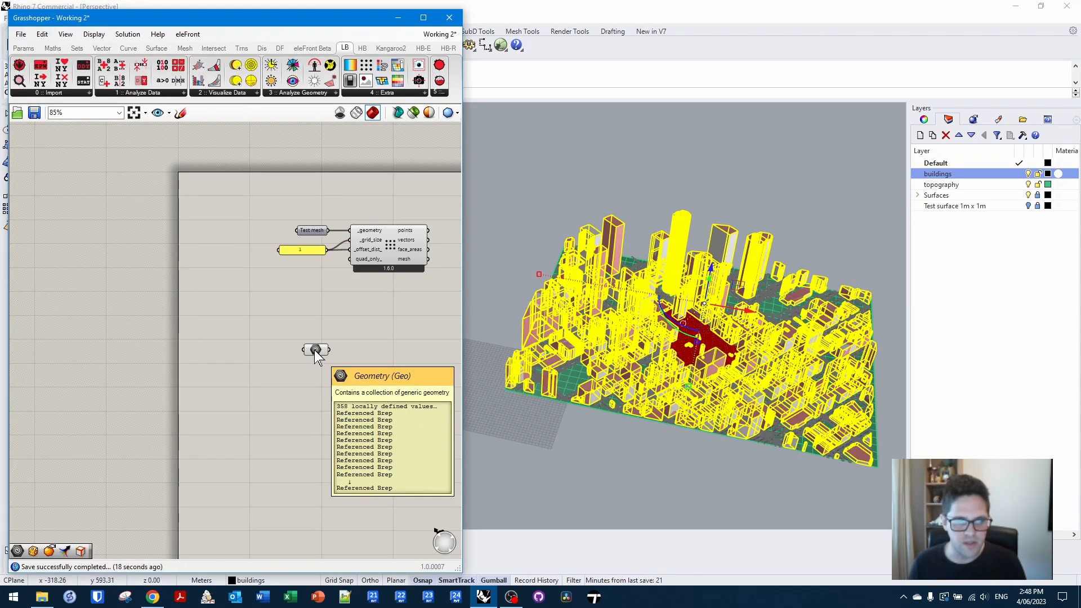
drag(315, 350, 235, 339)
- Add a Mesh Brep component beside the Geometry parameter
scroll(272, 338, up, 3)
double_click(279, 306)
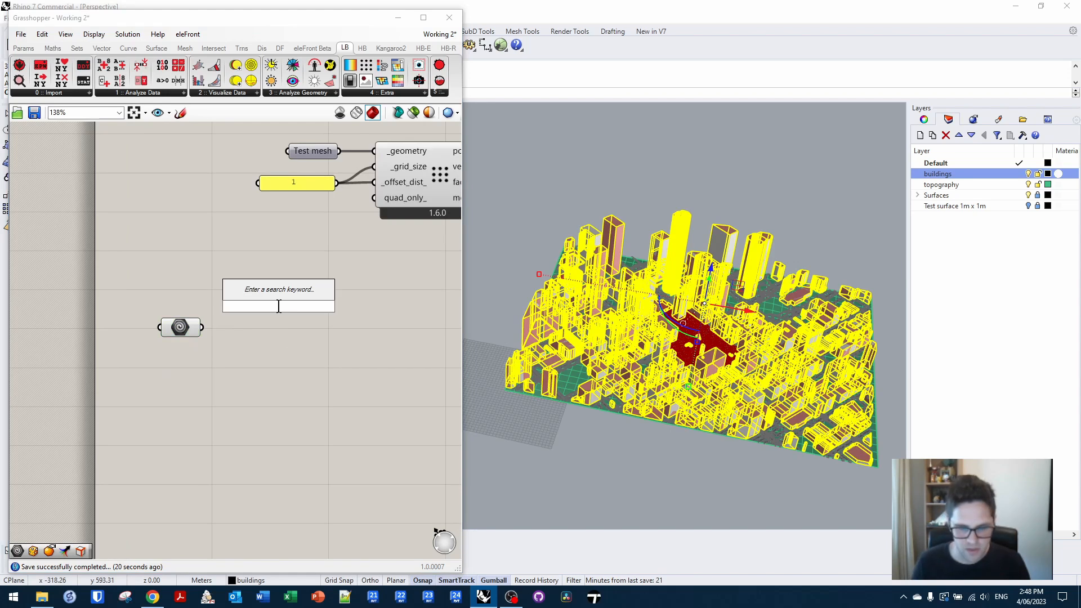
text(mesh bre)
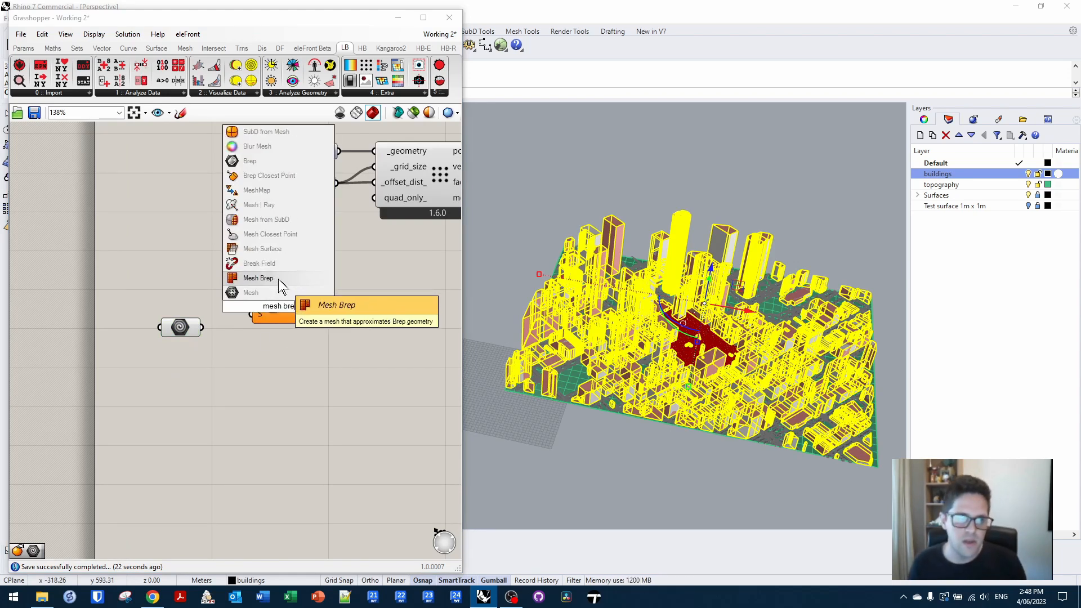
click(278, 278)
- Add Settings (Speed) and wire it into Mesh Brep's S input, with the buildings geometry feeding the B input
double_click(259, 363)
text(speed)
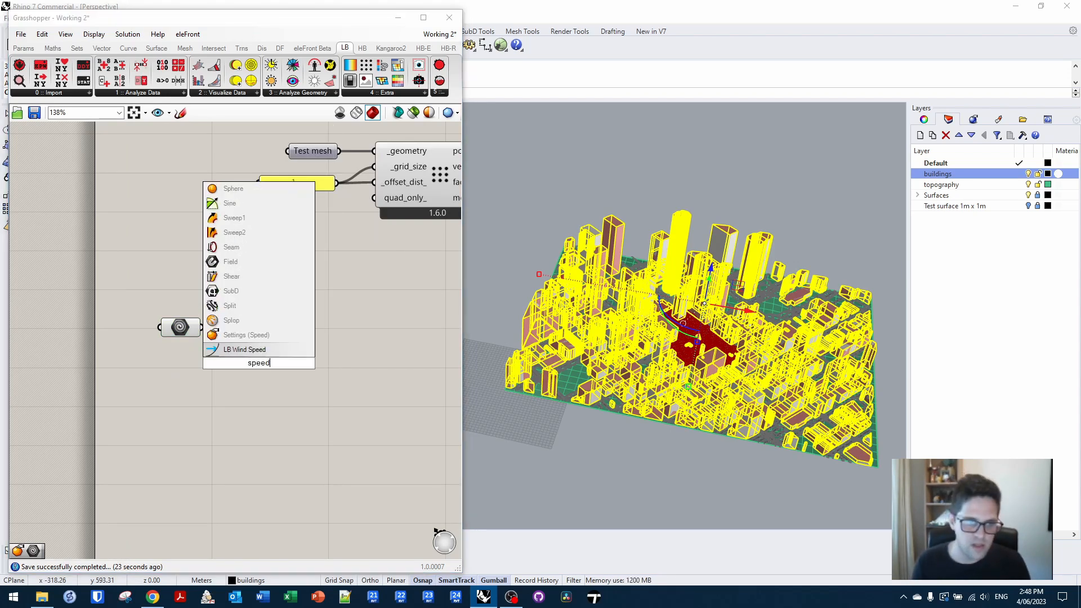
click(261, 335)
drag(279, 363, 201, 327)
click(248, 361)
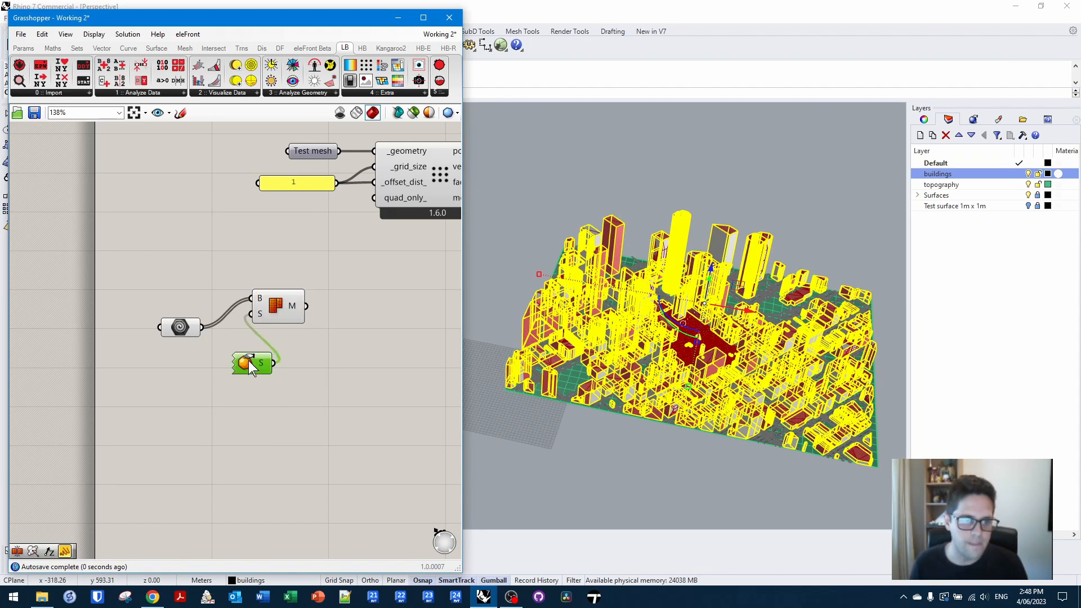
drag(278, 304, 280, 343)
- Add a Mesh Join component and wire the Mesh Brep output into it
double_click(367, 323)
text(mesah j)
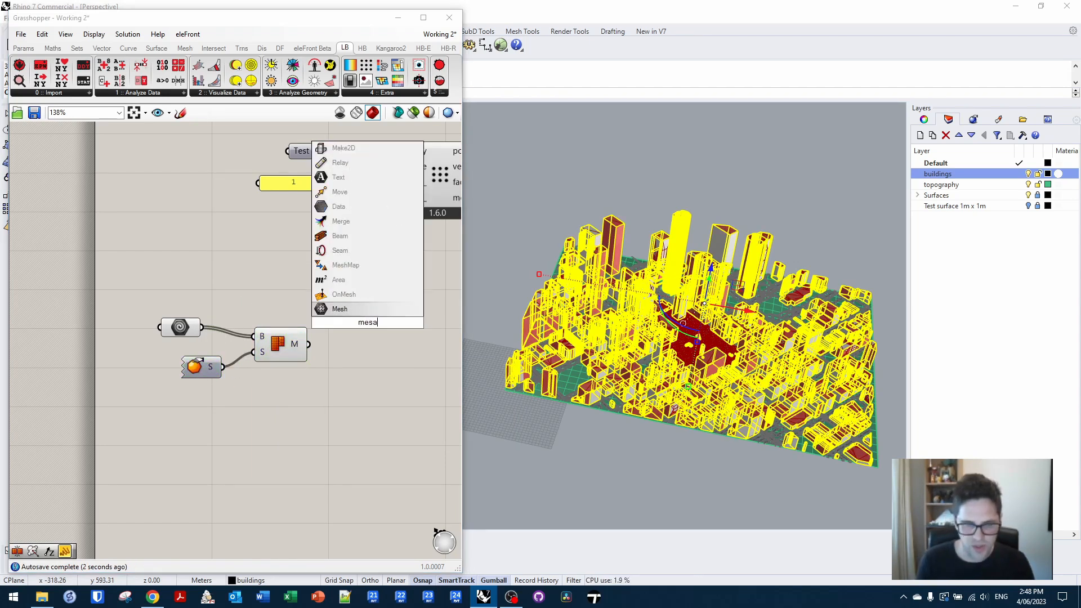
key(BackSpace)
key(BackSpace)
key(BackSpace)
key(BackSpace)
text(h k)
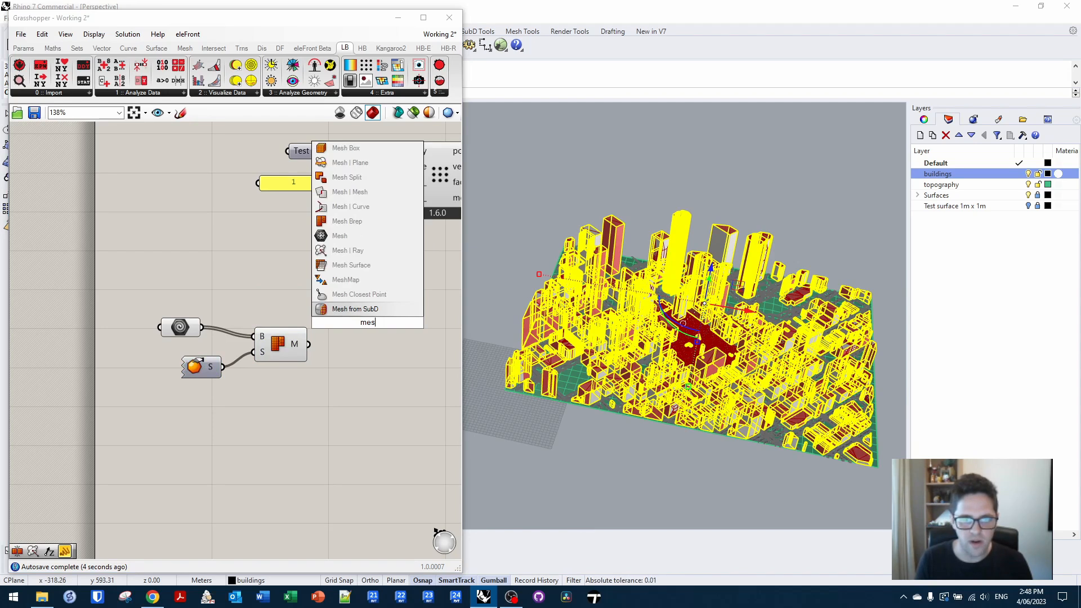
key(BackSpace)
key(BackSpace)
text(joi)
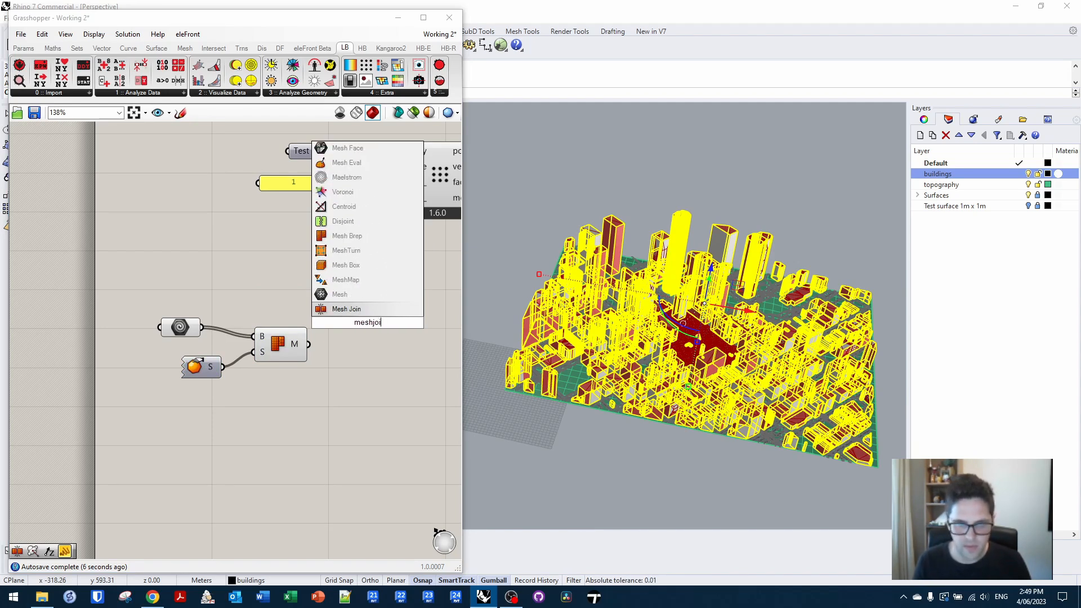
click(344, 308)
drag(309, 344, 339, 323)
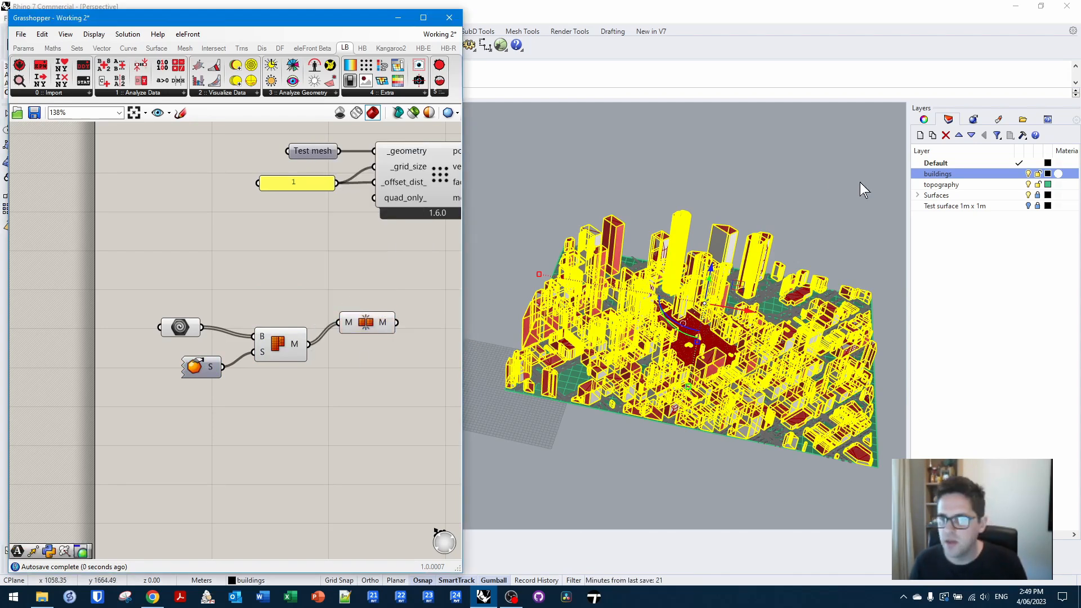
- Create a new Rhino layer named Context below the buildings layer
click(955, 175)
click(920, 136)
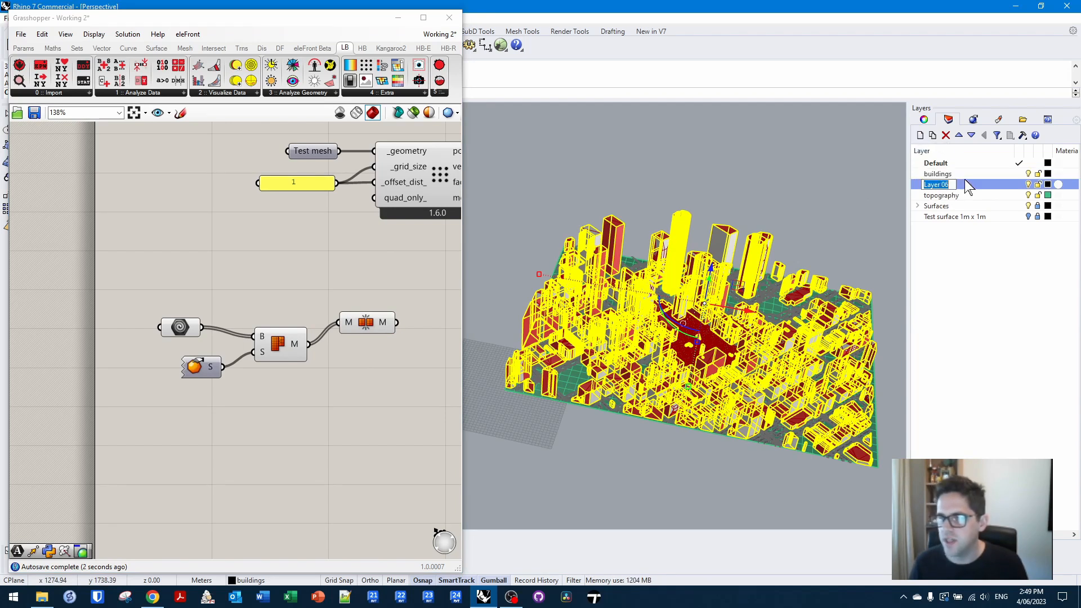
text(BuiContx)
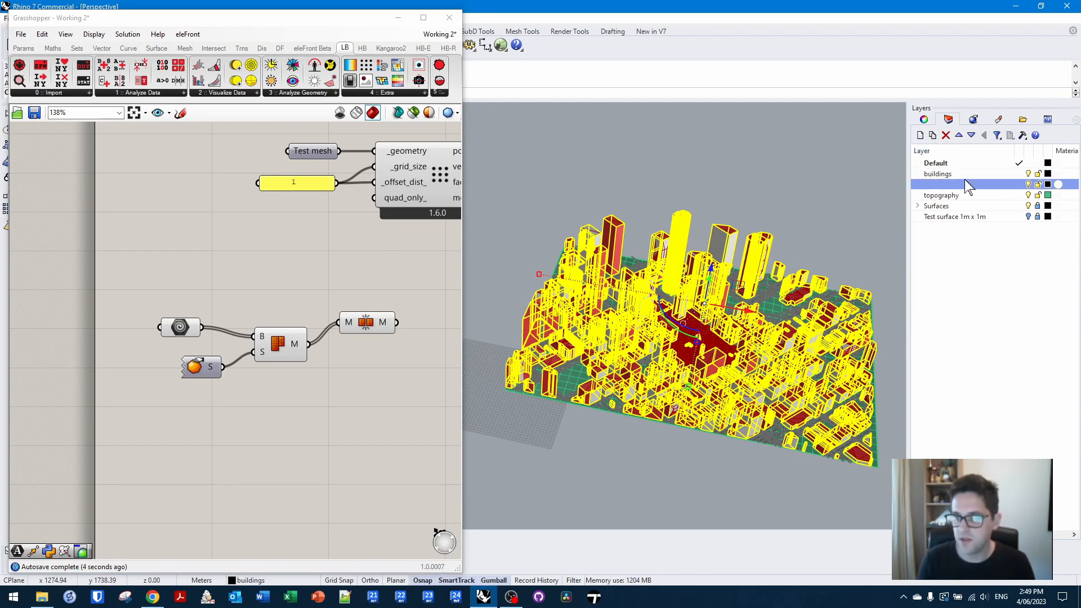
text(xt)
key(Return)
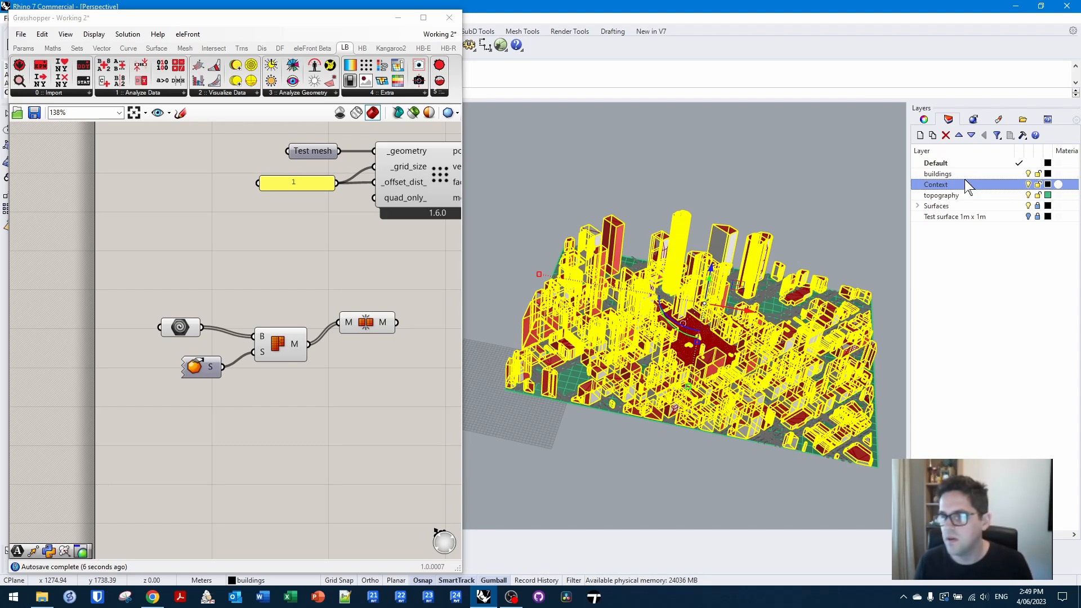
- Rename the buildings layer as "buildings brep" and nest it under the Context layer
click(957, 174)
click(957, 175)
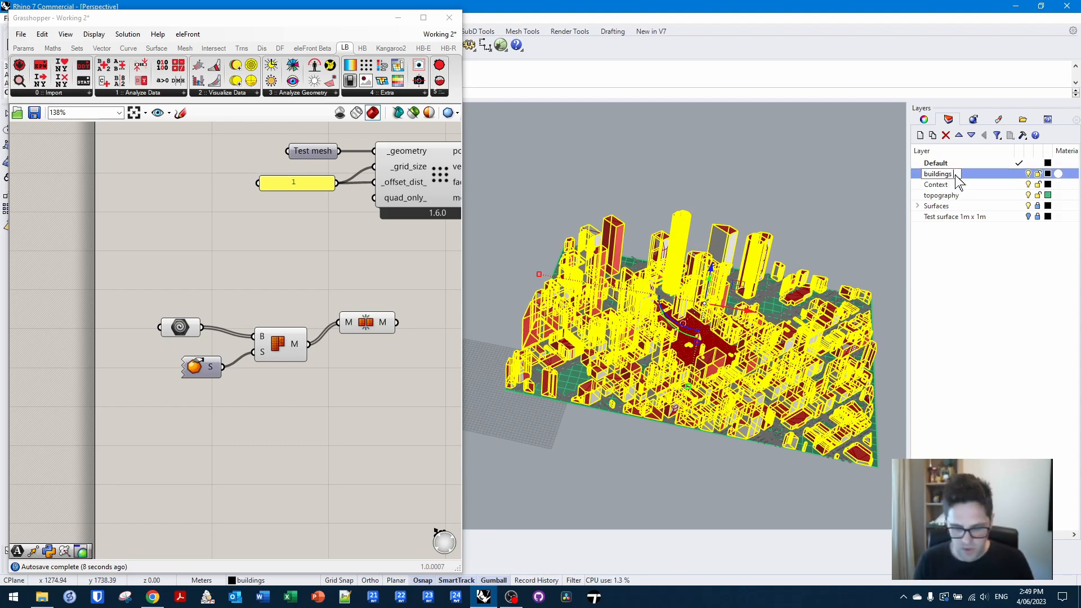
key(Return)
drag(969, 186, 969, 185)
- Add a "buildings mesh" sublayer under Context, and lock and hide the buildings brep layer
click(921, 135)
text(buildings mesh)
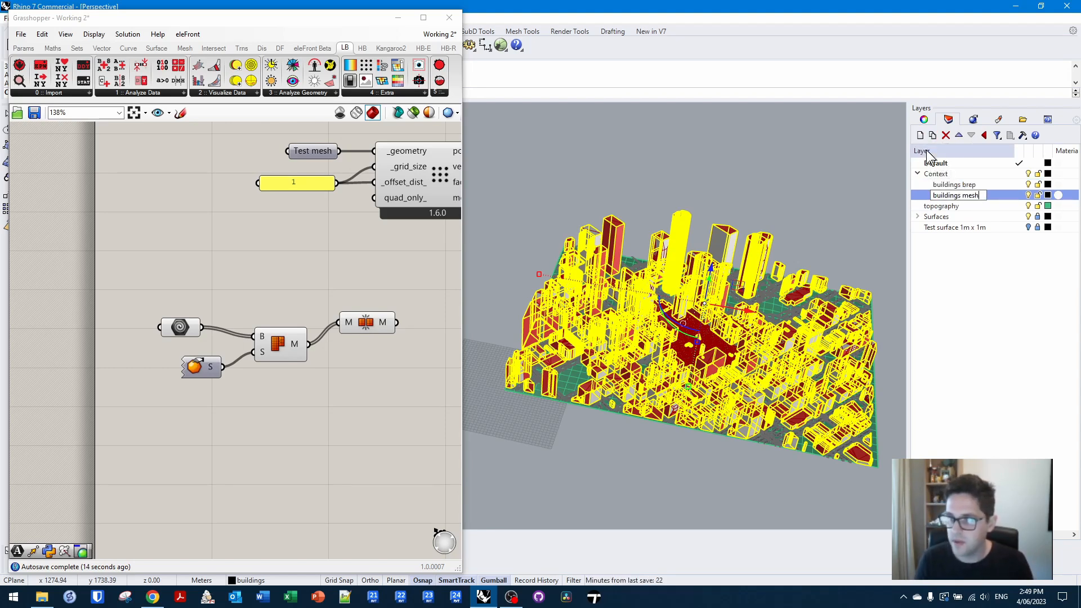
key(Return)
click(1039, 184)
click(1030, 184)
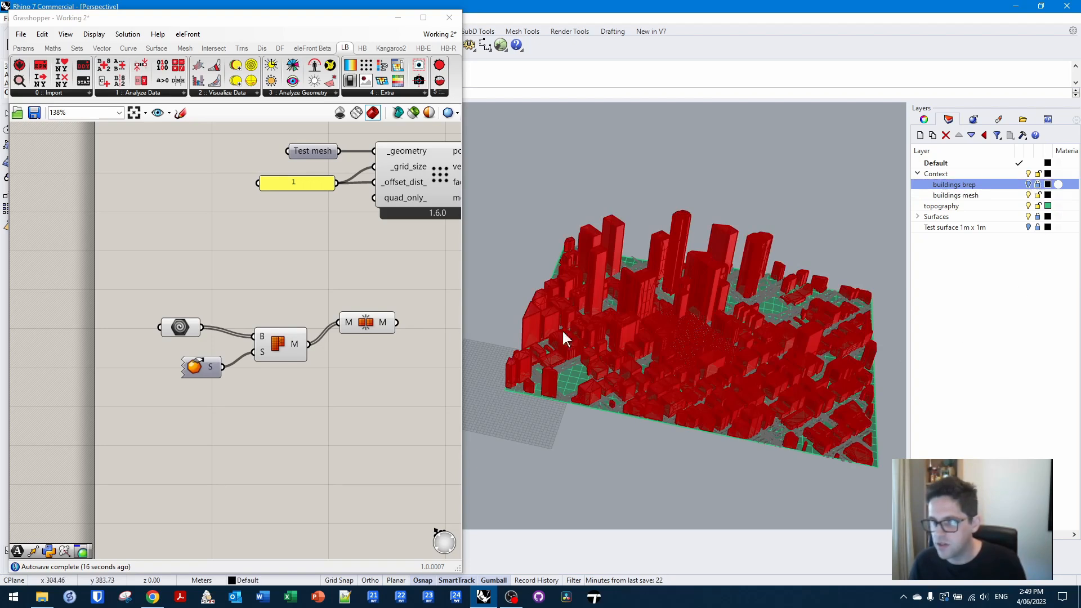
- Bake the Mesh Join output onto the buildings mesh layer
right_click(386, 324)
click(408, 339)
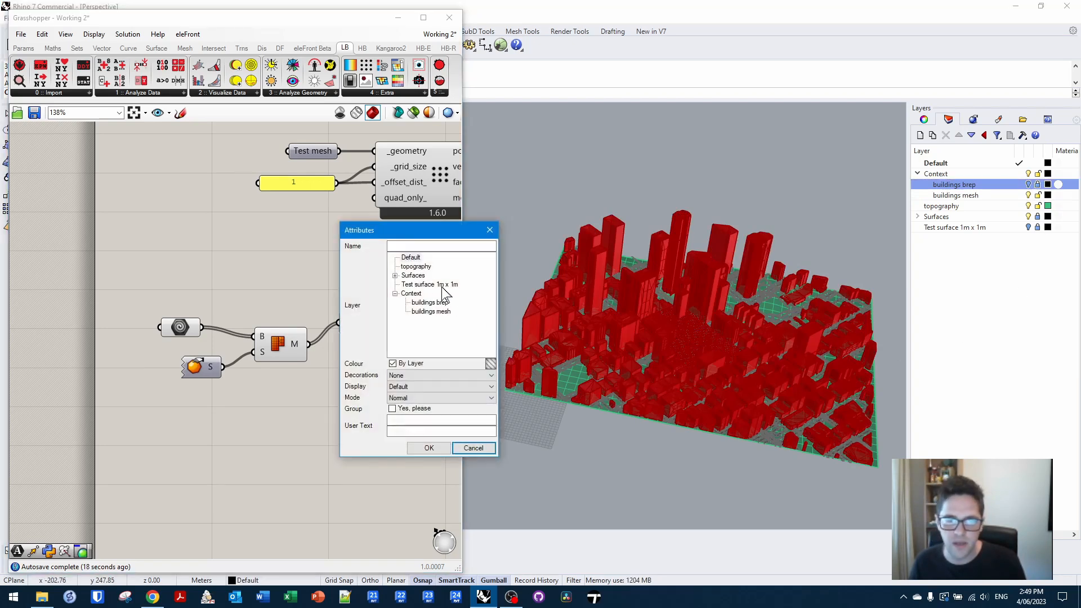
click(431, 311)
click(428, 447)
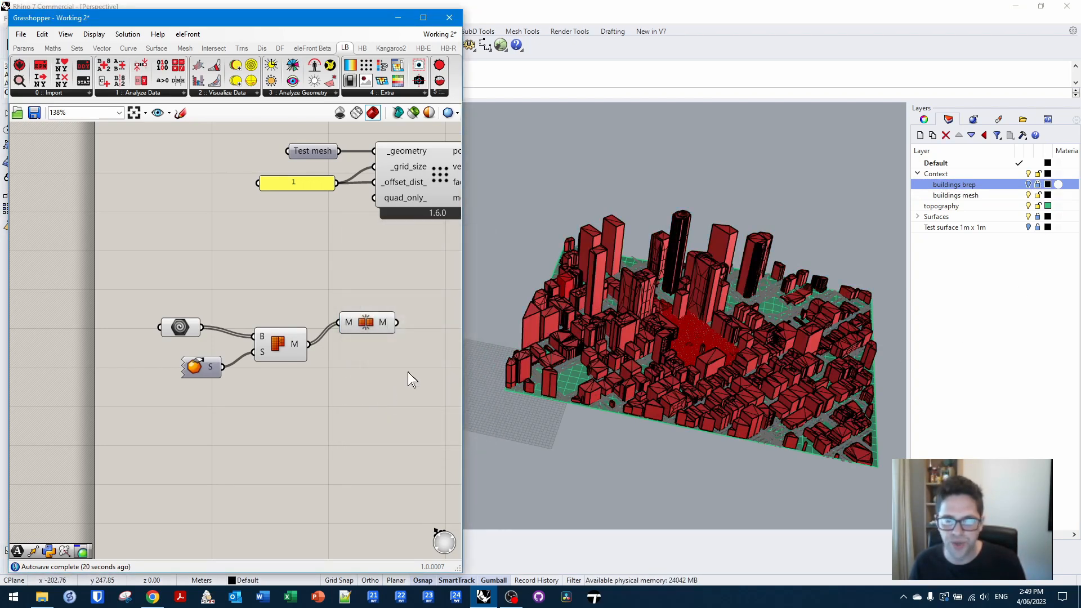
- Set the buildings mesh layer's colour to Gray
click(1048, 195)
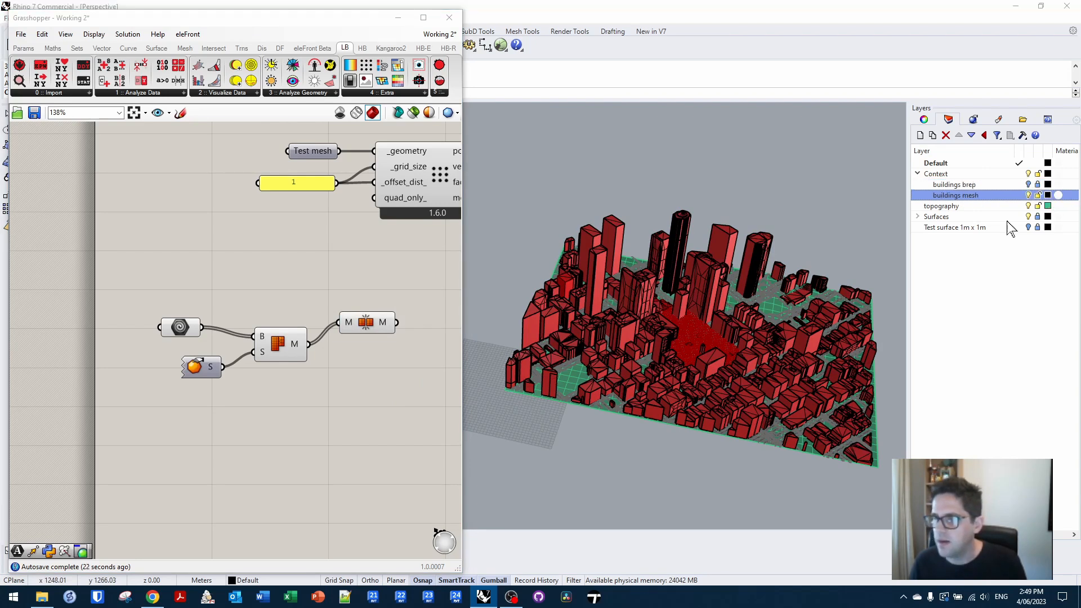
click(763, 265)
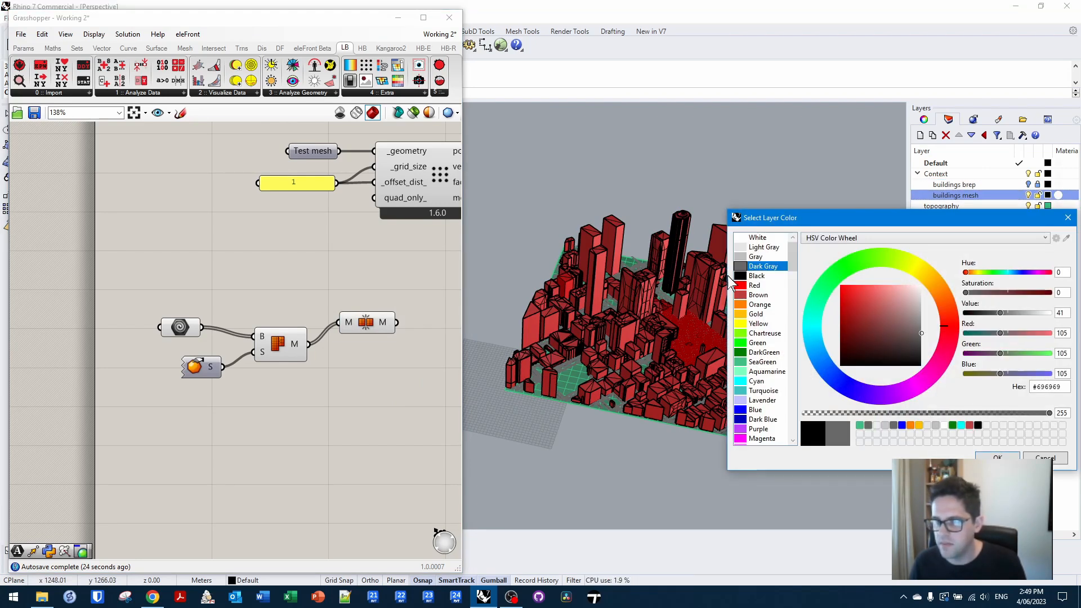
double_click(754, 256)
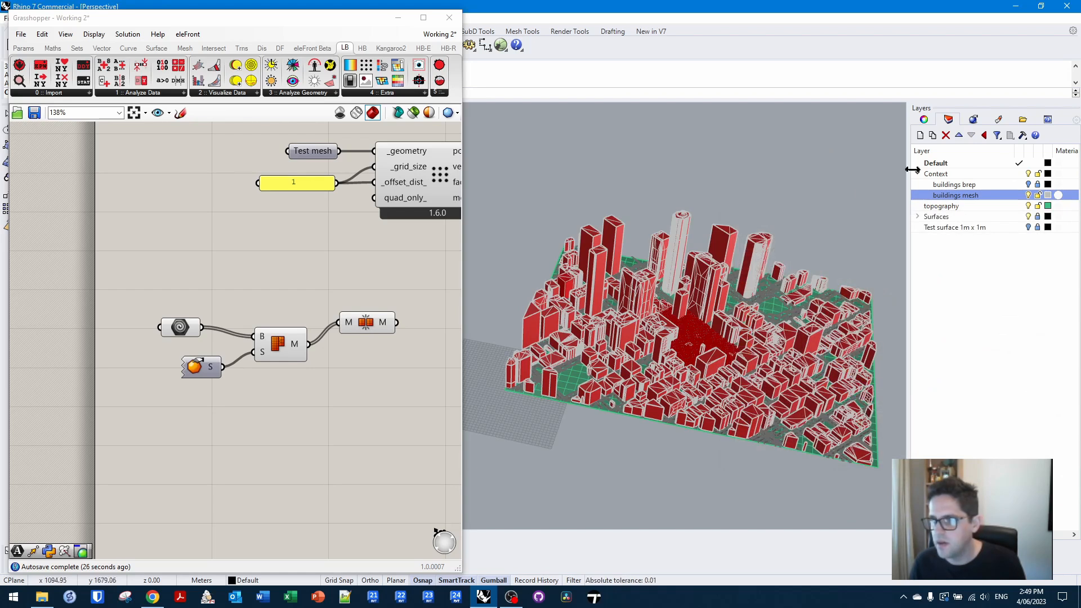
- Delete the Geometry, Settings, Mesh Brep and Mesh Join components from the canvas, and select the baked buildings mesh in Rhino
drag(432, 413, 113, 284)
key(Delete)
right_drag(536, 295, 691, 232)
click(689, 232)
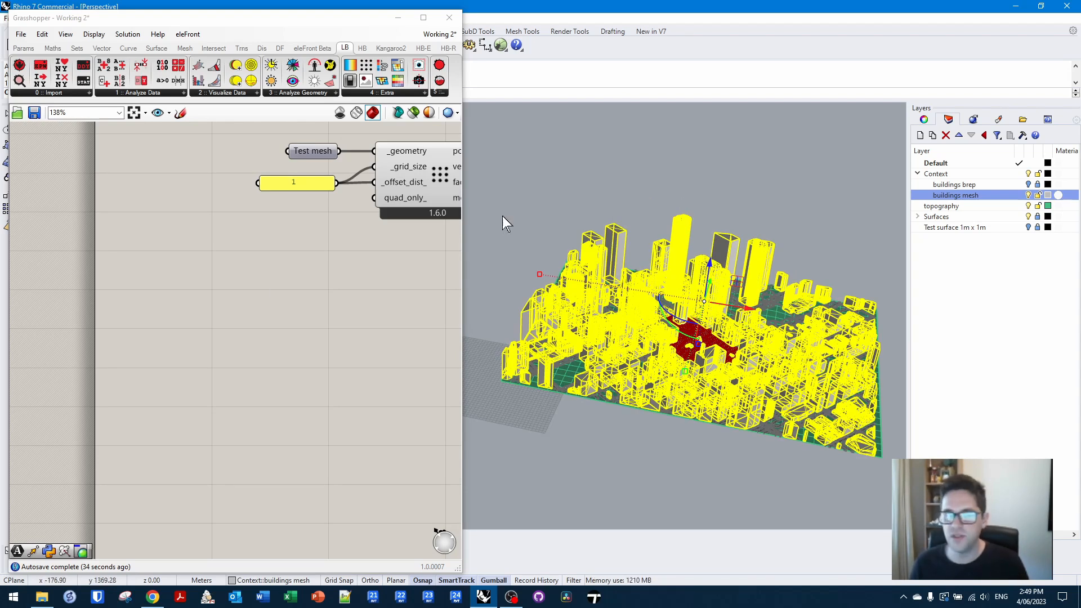
- Move the Test mesh, its value panel and the grid component together closer to the canvas's upper-left corner, and clear the selections
scroll(281, 292, down, 2)
right_drag(297, 297, 241, 349)
drag(389, 340, 220, 232)
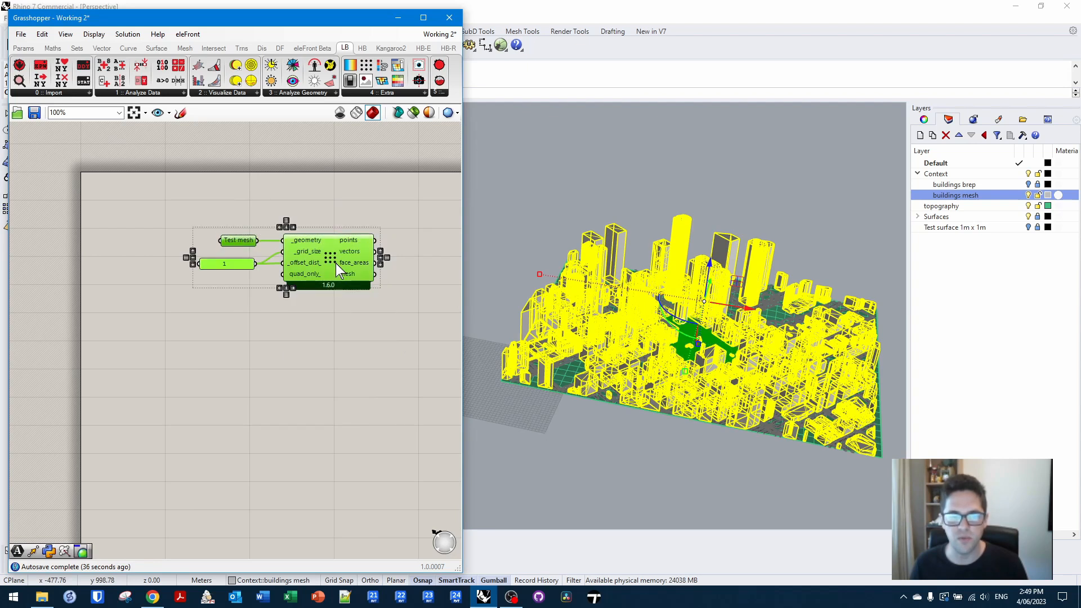
drag(335, 262, 308, 248)
click(311, 326)
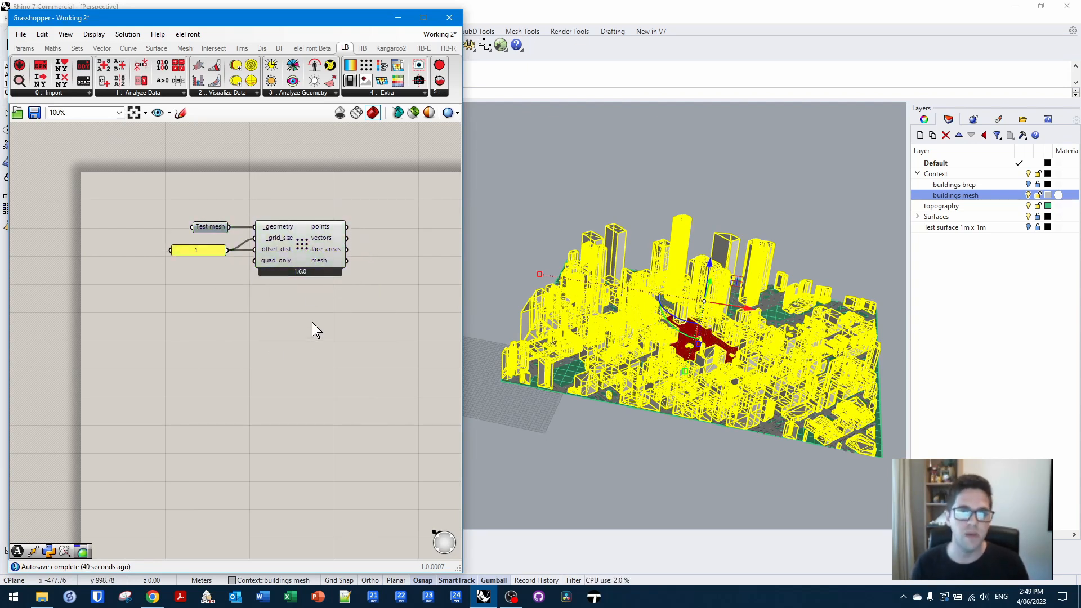
click(761, 322)
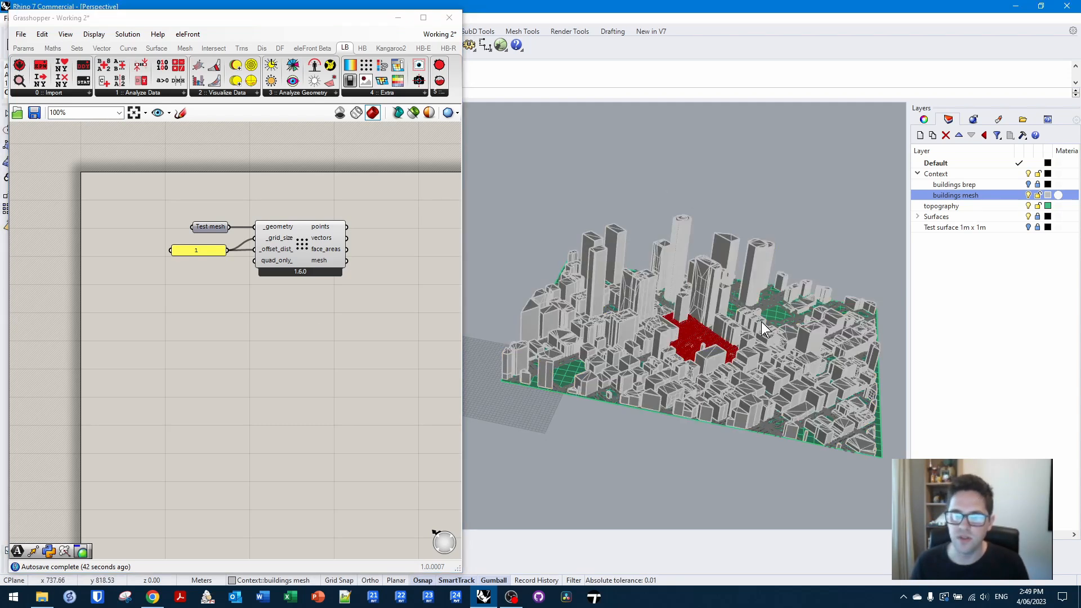
- Add a Mesh parameter below the grid component and name it "Context mesh"
double_click(261, 315)
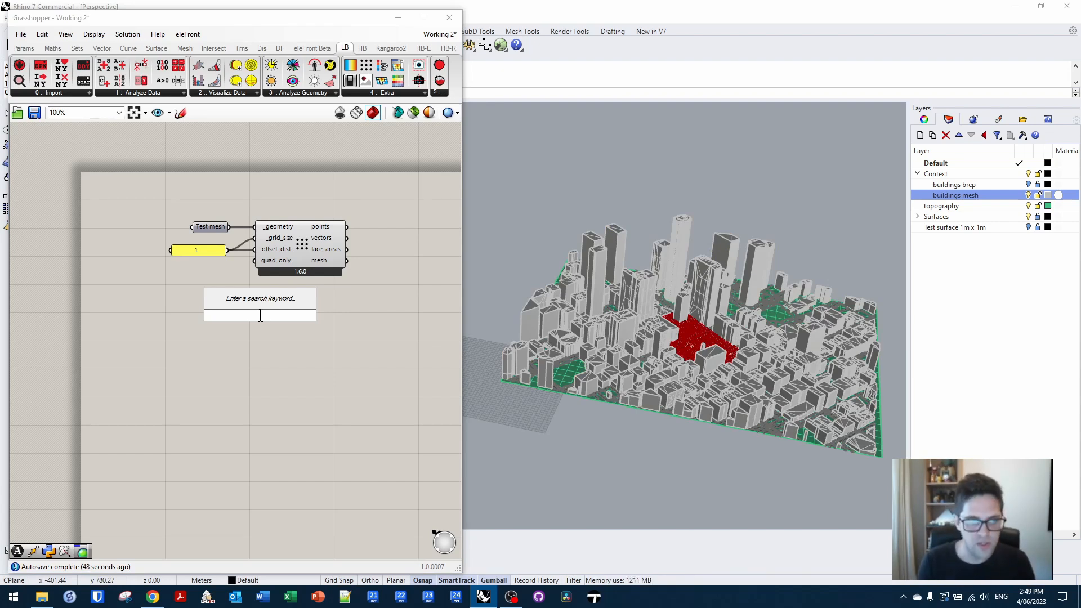
text(mesh)
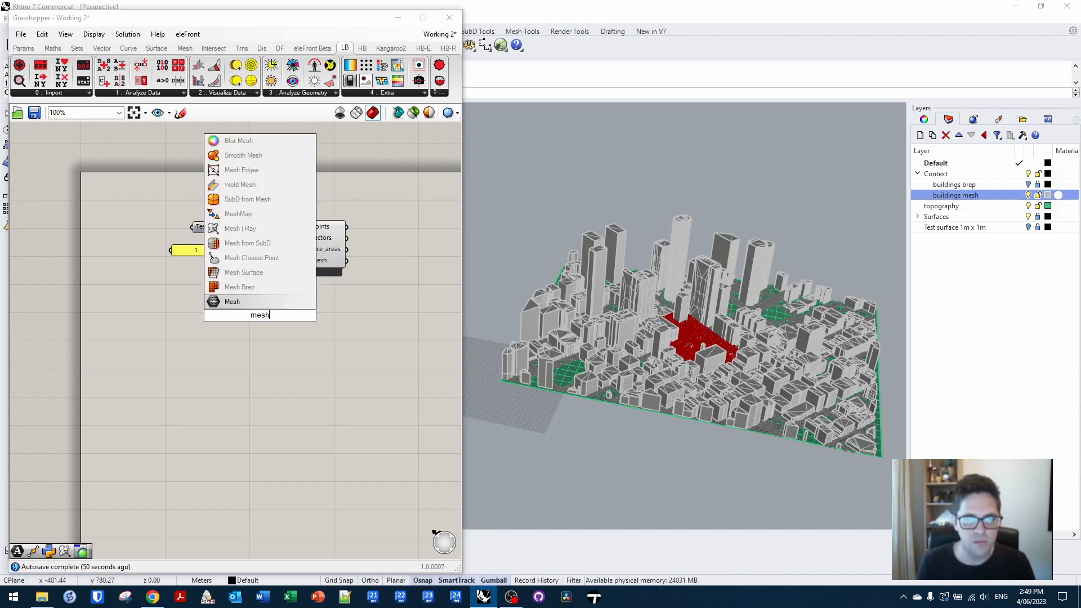
key(Return)
scroll(260, 315, up, 2)
click(260, 315)
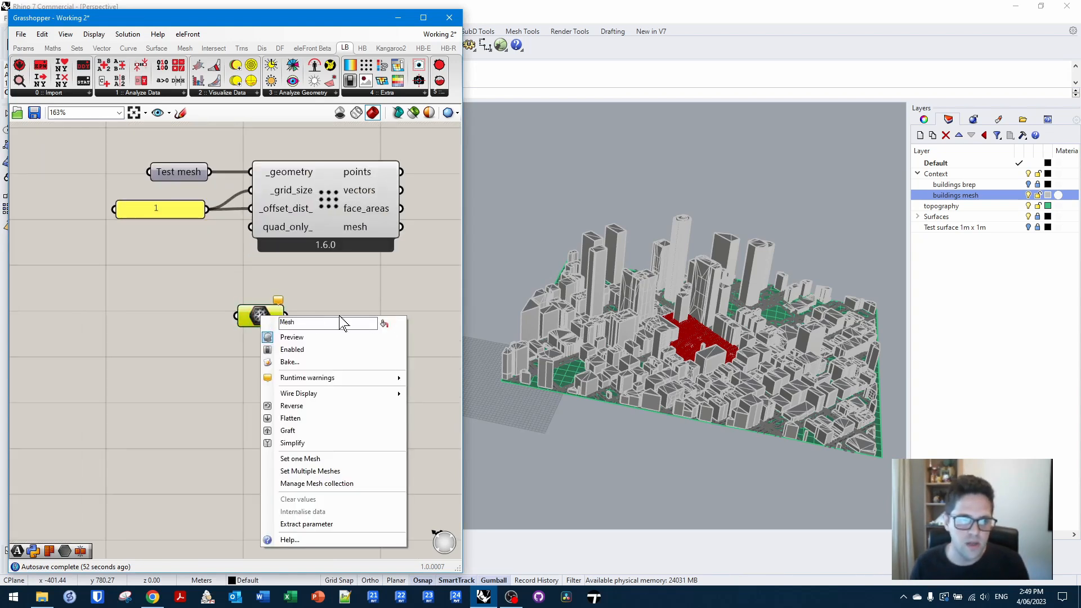
right_click(254, 311)
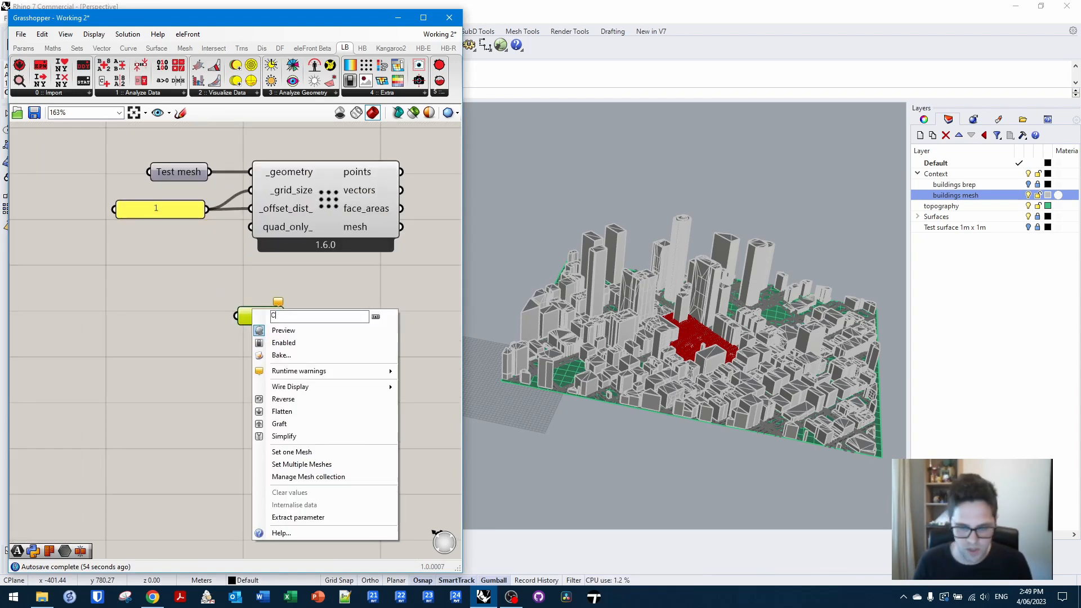
text(Context mesh)
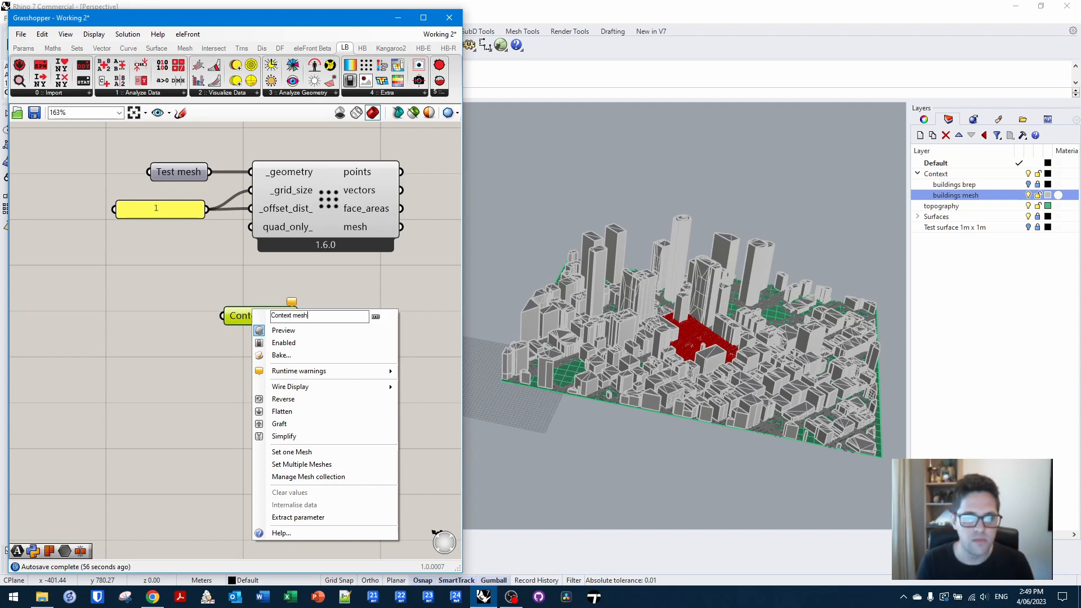
key(Return)
- Reference the baked buildings mesh in the Context mesh parameter and turn off its preview
right_click(247, 321)
click(373, 478)
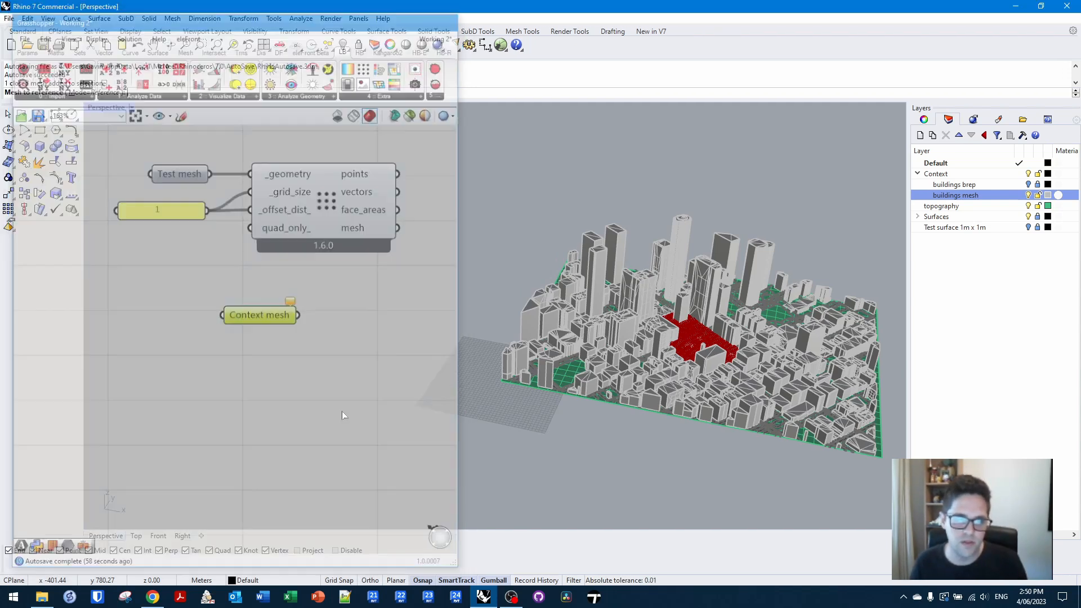
click(715, 239)
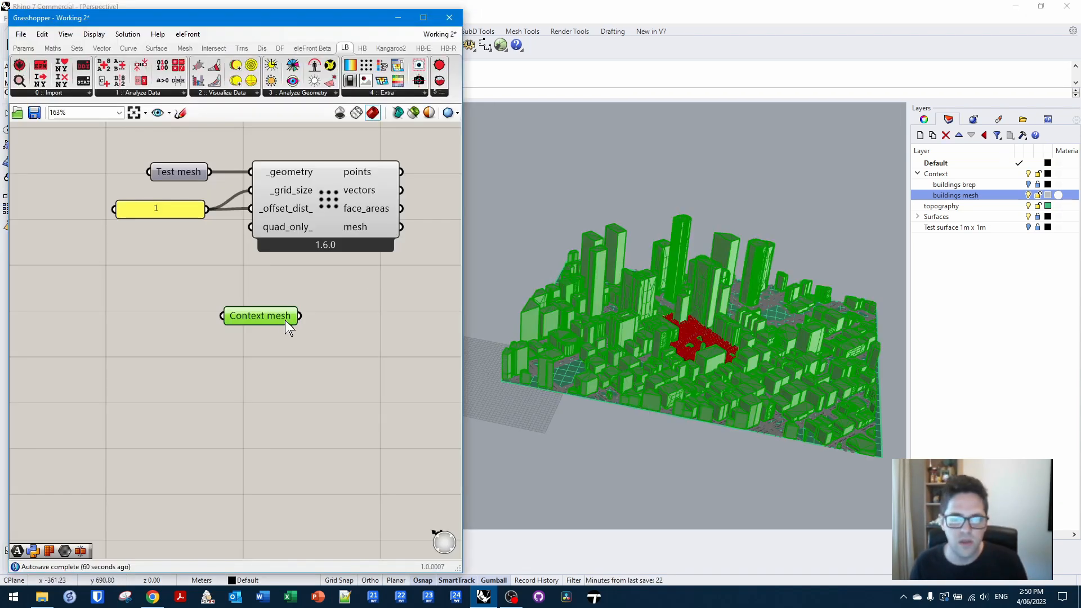
right_click(334, 326)
click(386, 342)
drag(363, 319, 380, 330)
scroll(265, 335, down, 3)
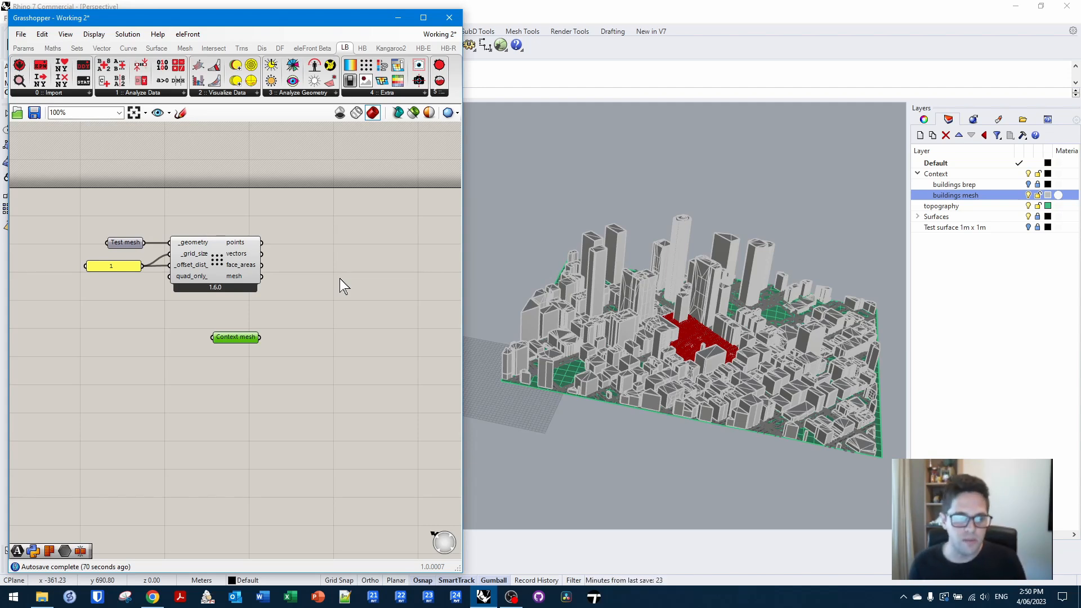
- Switch to the Ladybug epwmap page in Chrome and dismiss the downloads bar
click(153, 597)
click(325, 12)
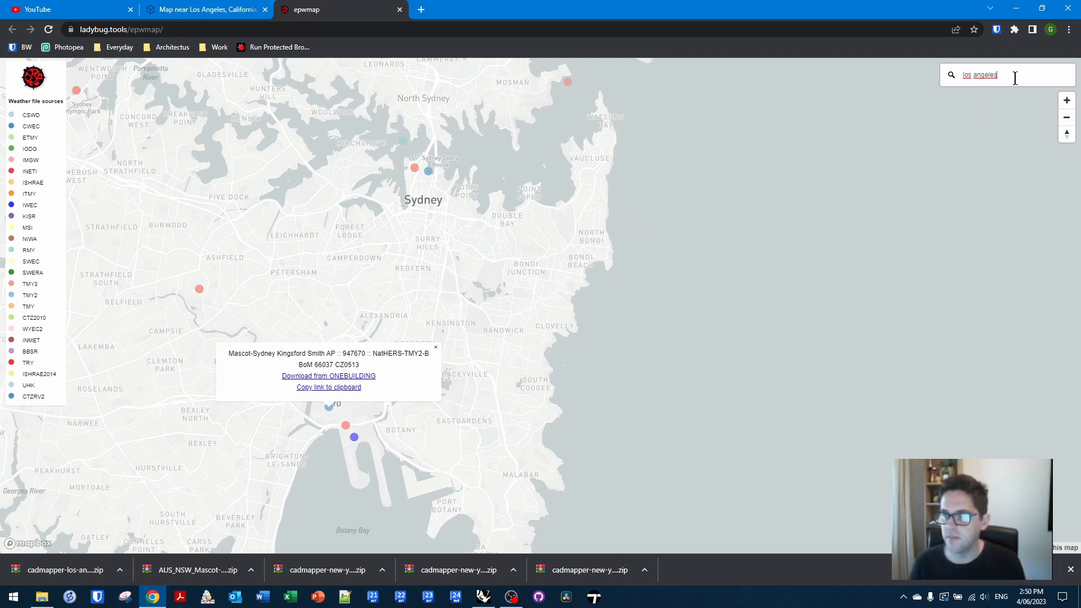
click(1071, 570)
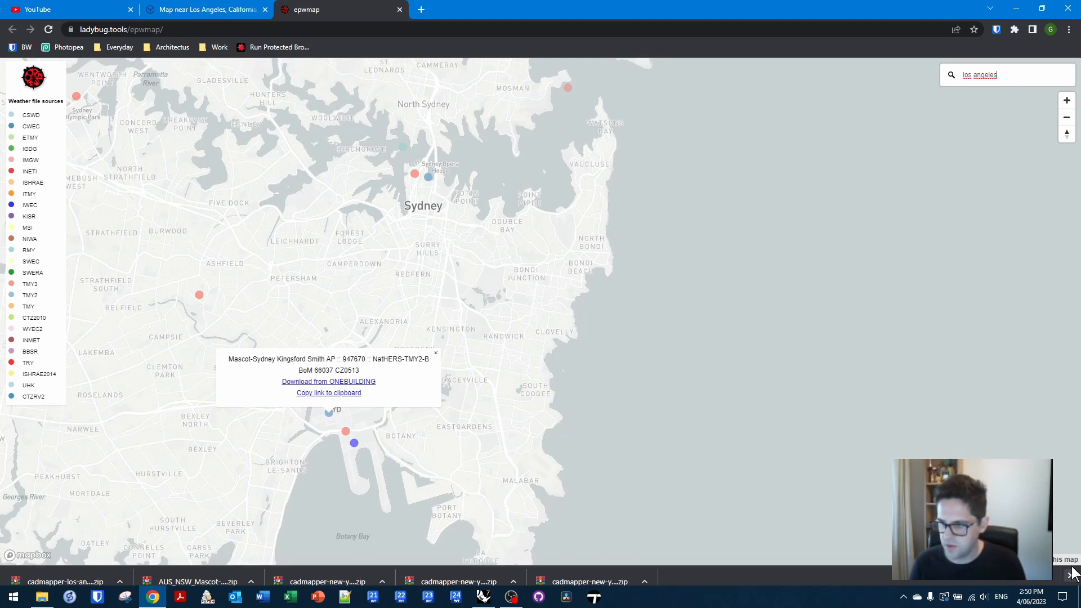
- Reload the epwmap page and search the map for "los angeles"
triple_click(1025, 77)
key(ctrl+c)
click(287, 25)
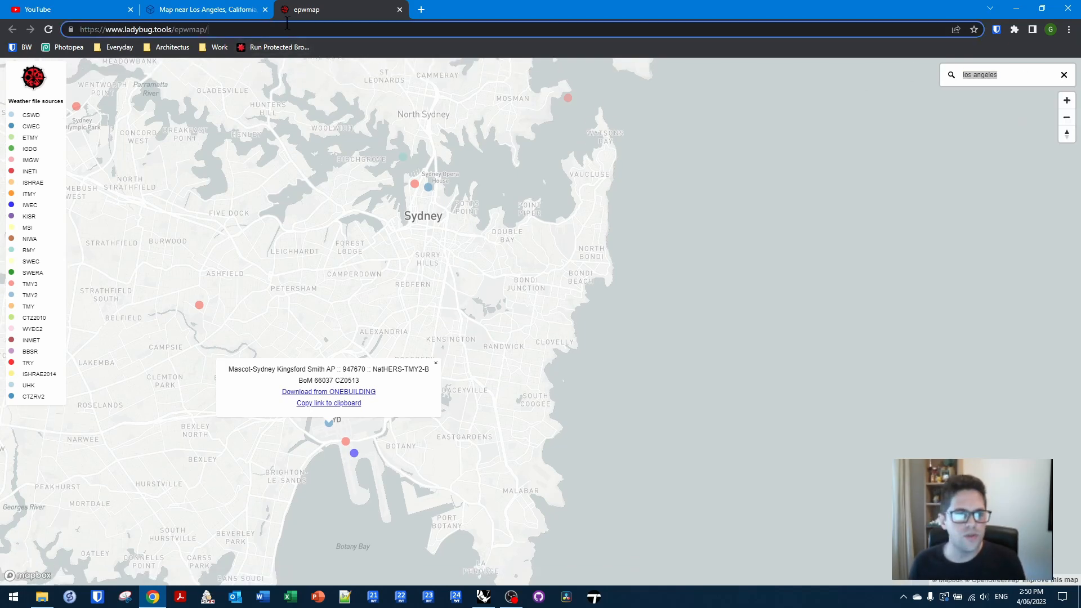
key(Return)
click(998, 76)
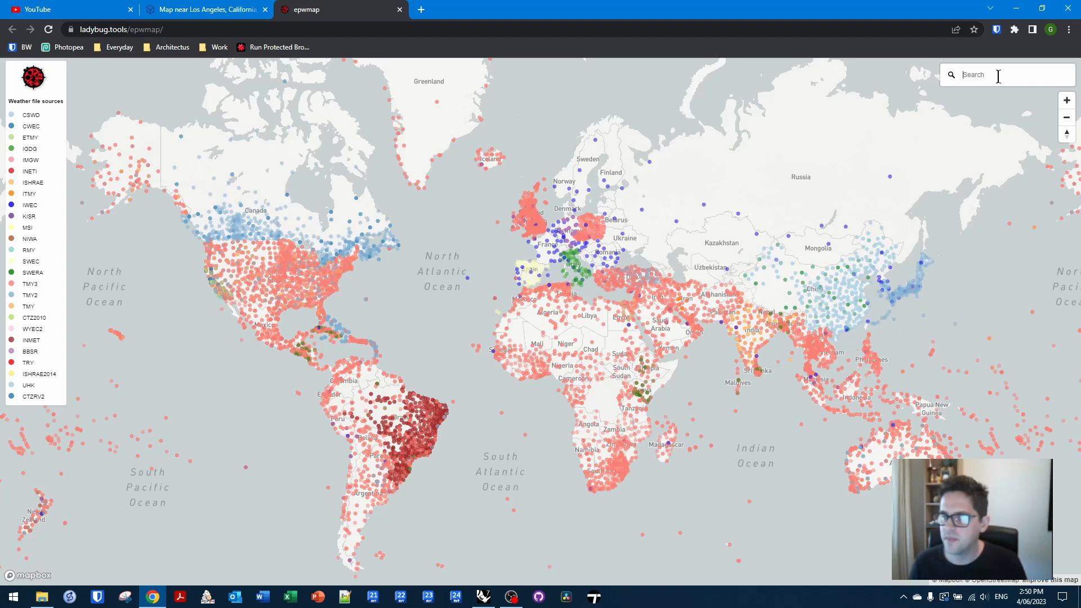
key(ctrl+v)
key(Return)
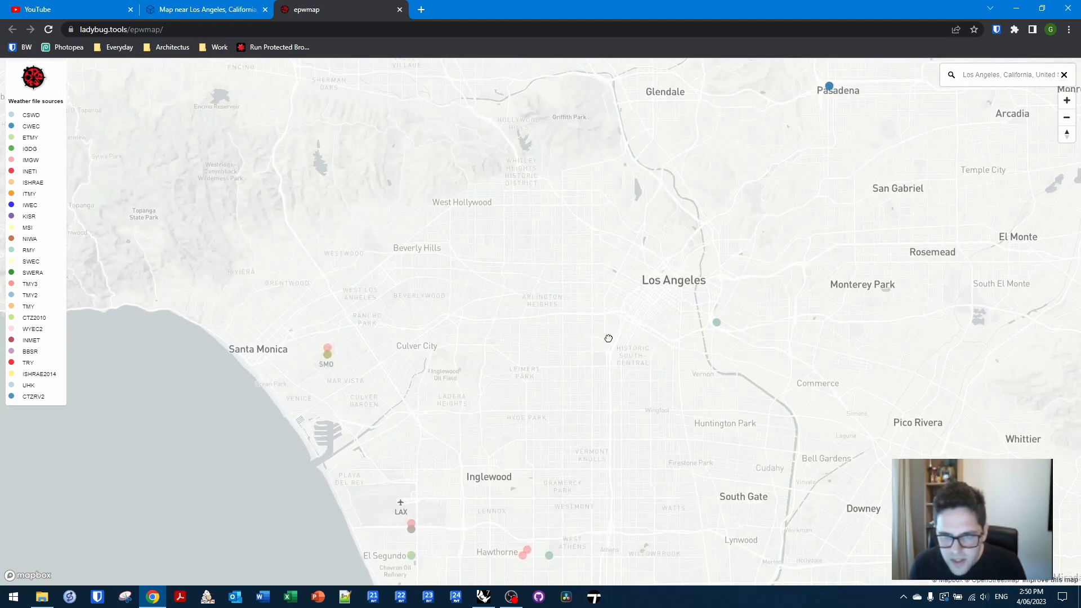
- Locate the Los Angeles Downtown CTZ2016 weather station on the map and copy its download link
drag(553, 373, 706, 211)
drag(690, 250, 664, 357)
scroll(687, 320, up, 5)
scroll(688, 322, up, 3)
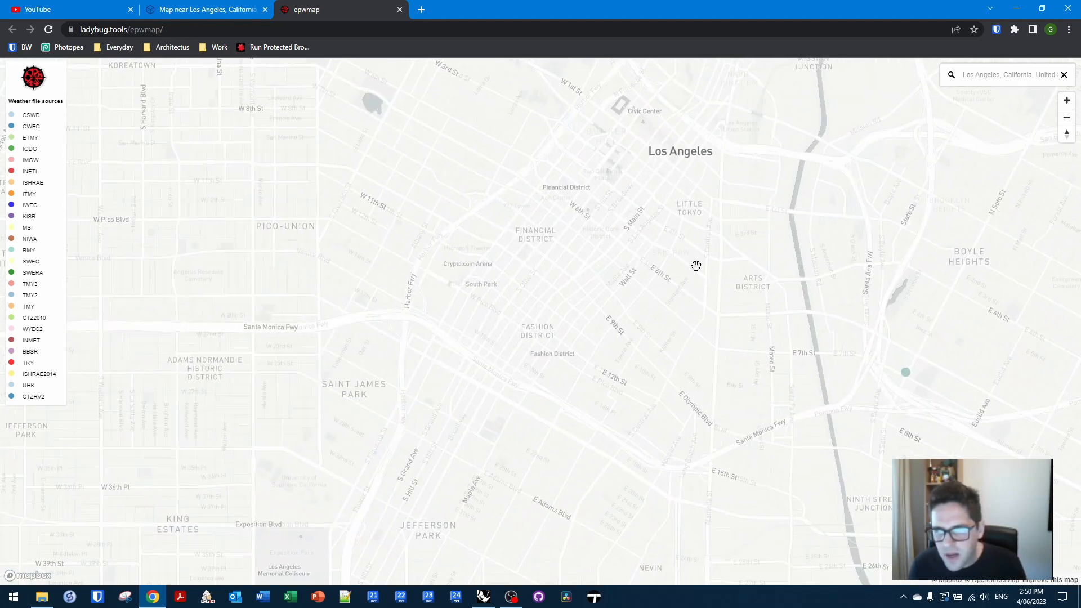
drag(698, 264, 569, 379)
scroll(569, 379, down, 2)
click(737, 494)
click(749, 461)
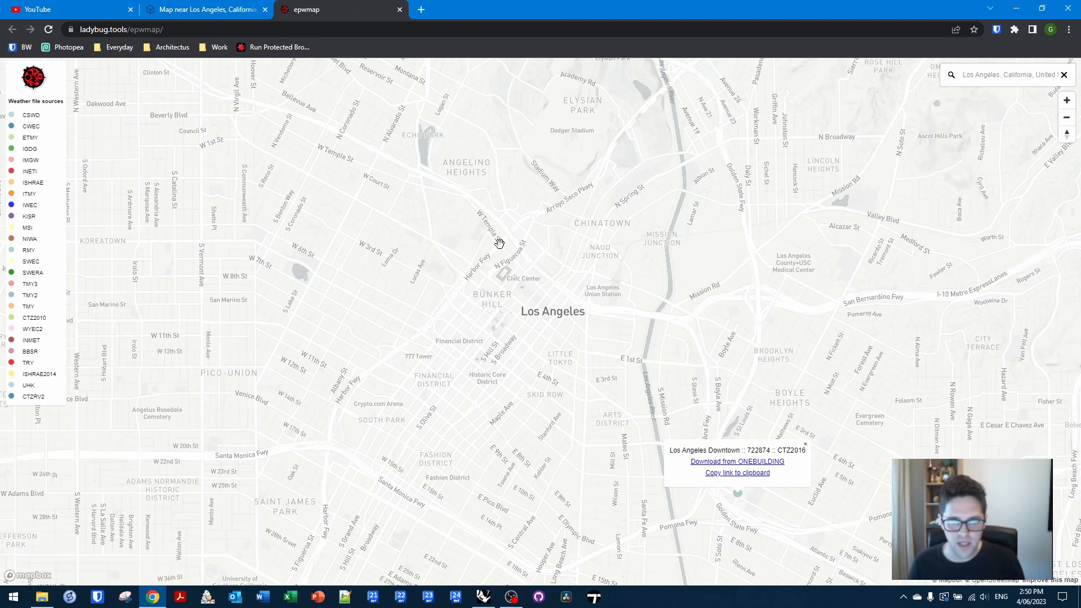
click(737, 473)
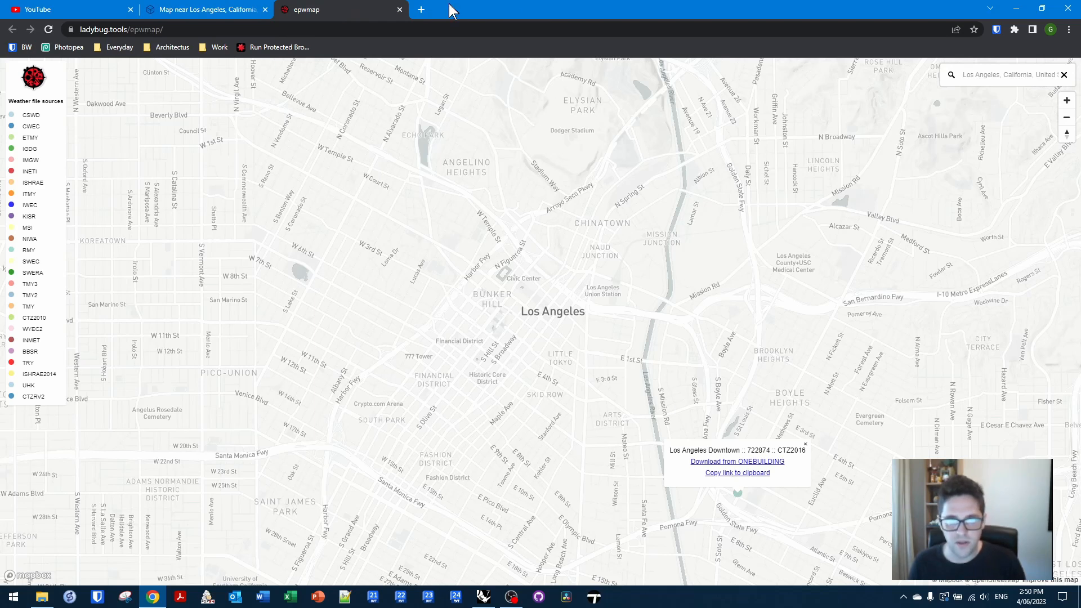
- Download the Los Angeles Downtown weather zip by opening the copied link in a new browser tab
click(421, 9)
key(ctrl+v)
key(Return)
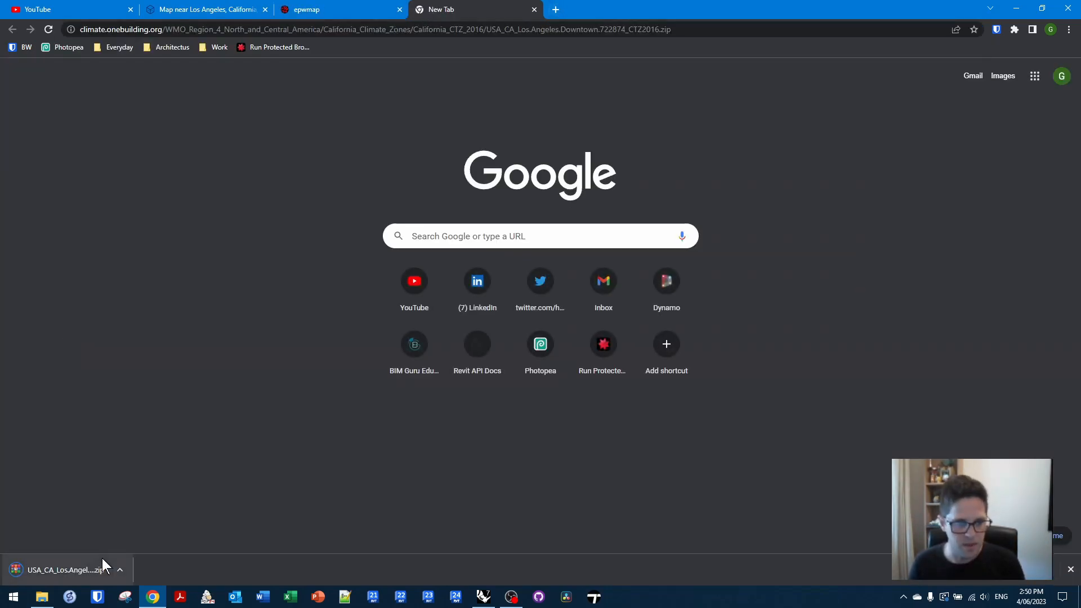
- Inspect the downloaded weather archive for its .epw file, and check the Downloads folder in File Explorer
click(102, 562)
click(750, 115)
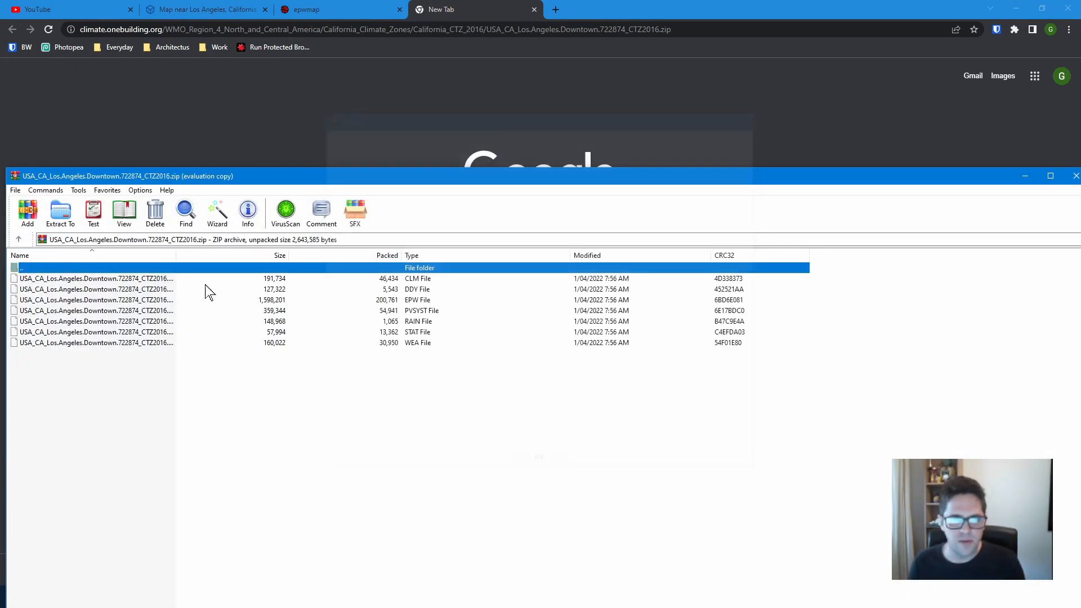
drag(175, 256, 318, 258)
click(197, 303)
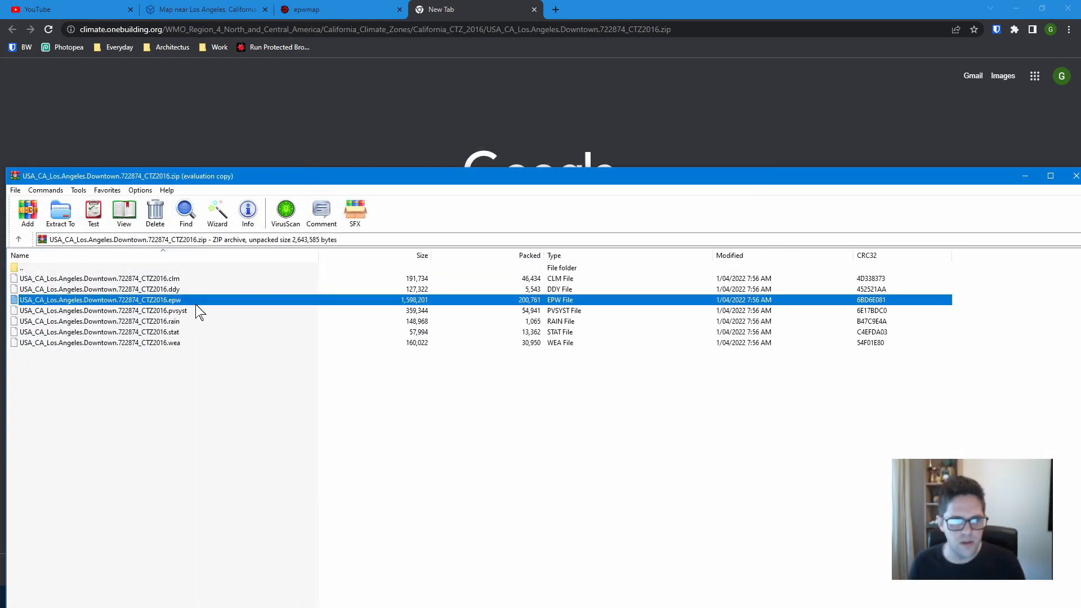
click(1025, 176)
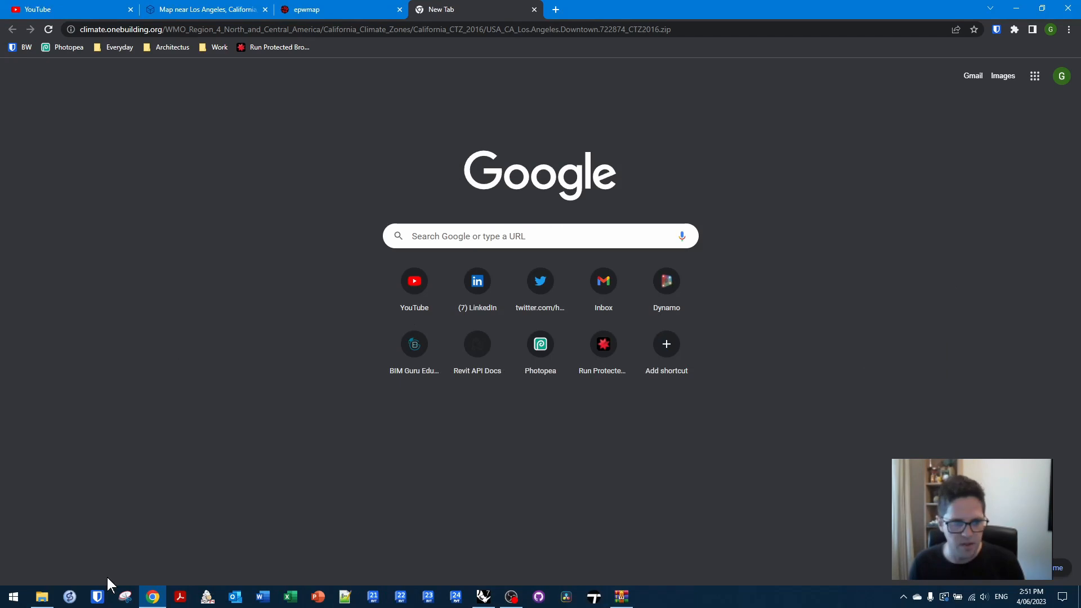
click(42, 596)
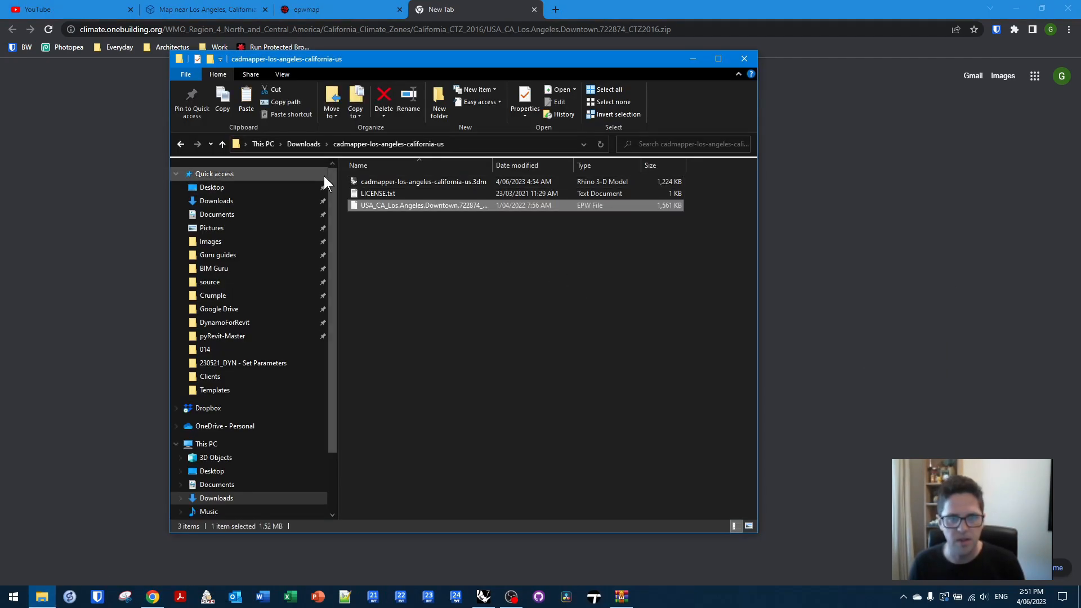
click(304, 144)
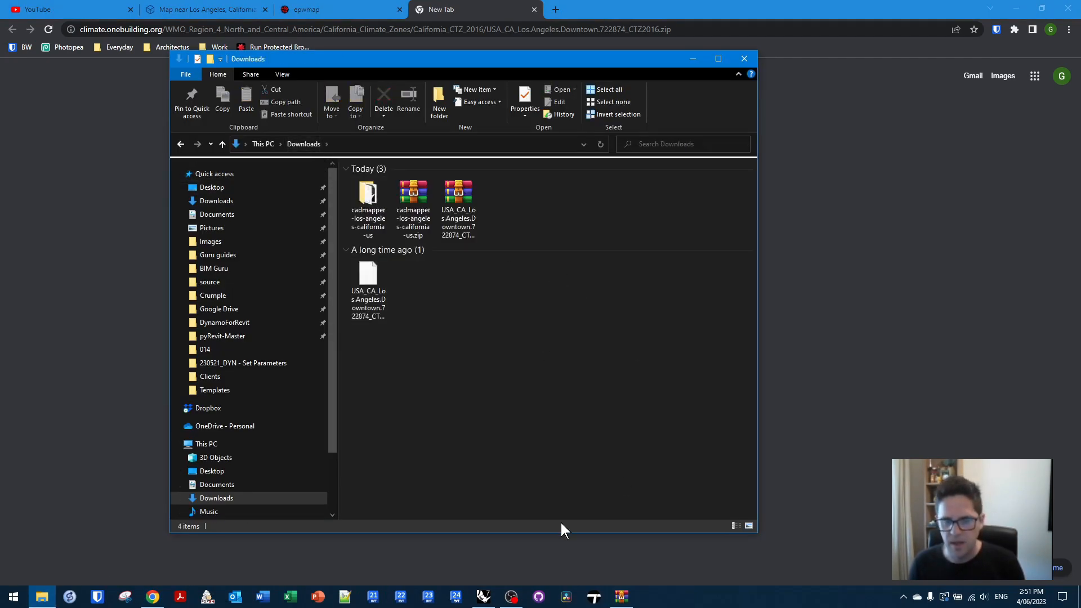
- Switch to Grasshopper, add a File Path parameter and point it to the USA_CA_Los.Angeles.Downtown.722874 EPW file in Downloads
click(483, 597)
double_click(296, 362)
text(file p)
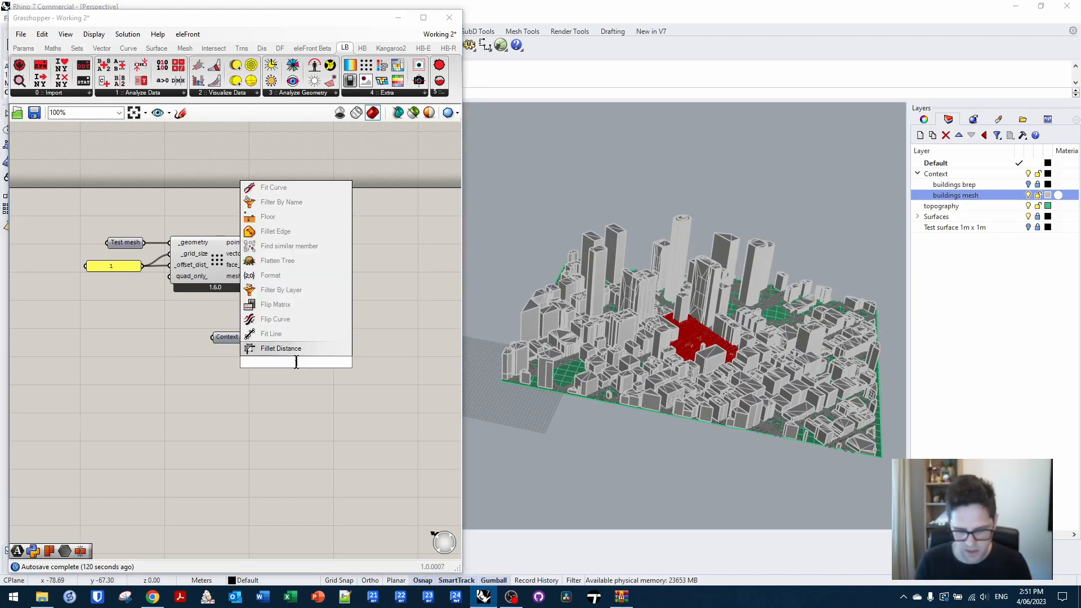
key(Return)
right_click(298, 365)
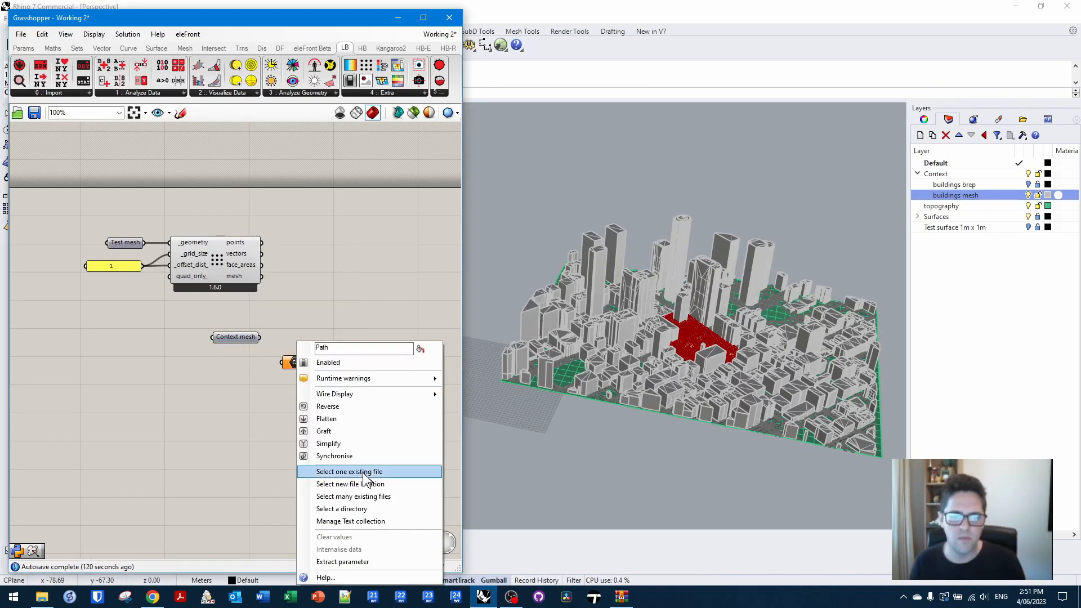
click(362, 472)
scroll(217, 338, down, 1)
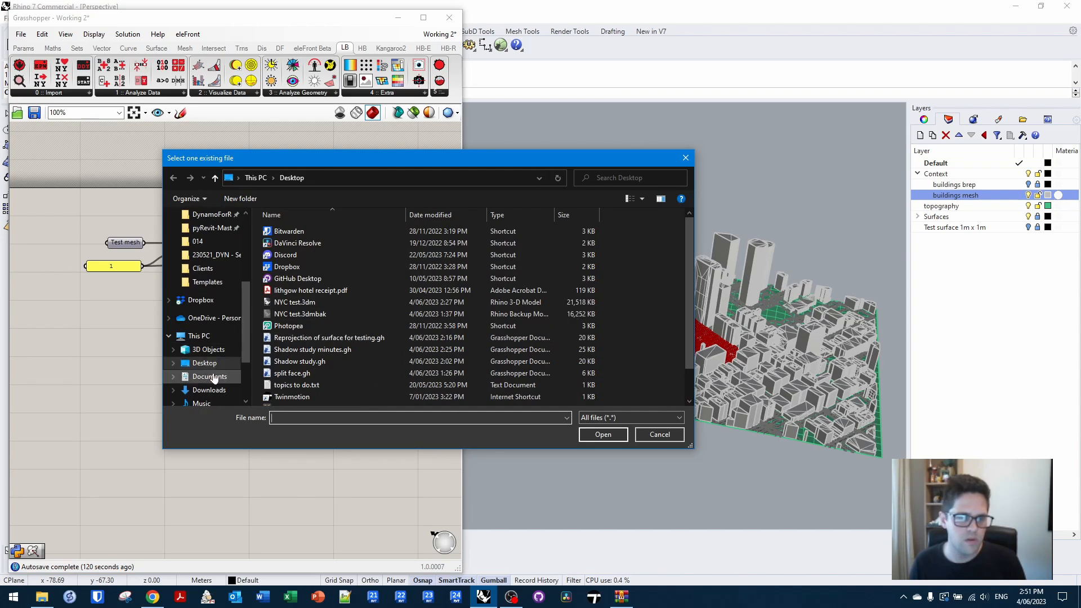
click(208, 390)
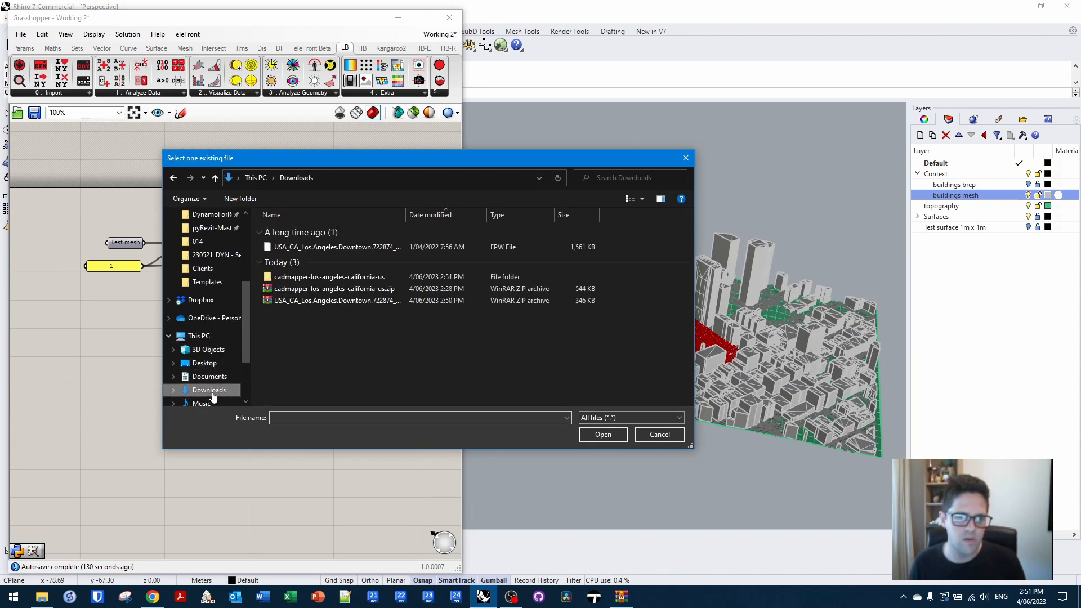
double_click(322, 247)
- Rename the Path parameter to "EPW file path" and place it in the free canvas area below the point grid components
right_click(129, 361)
click(134, 345)
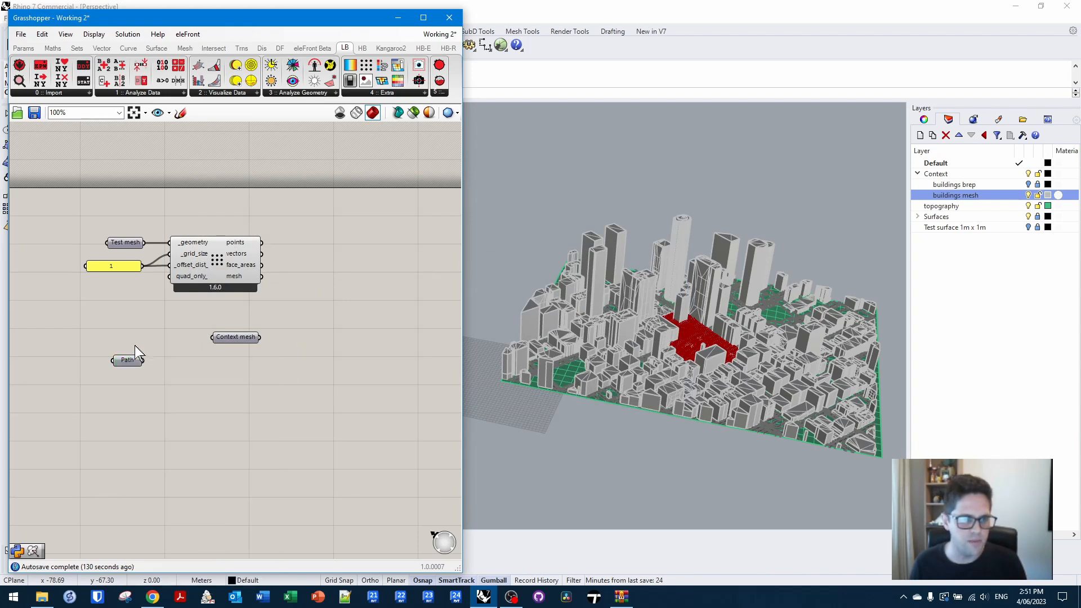
scroll(126, 356, up, 2)
right_click(127, 355)
drag(161, 362, 120, 367)
text(EPW file ap)
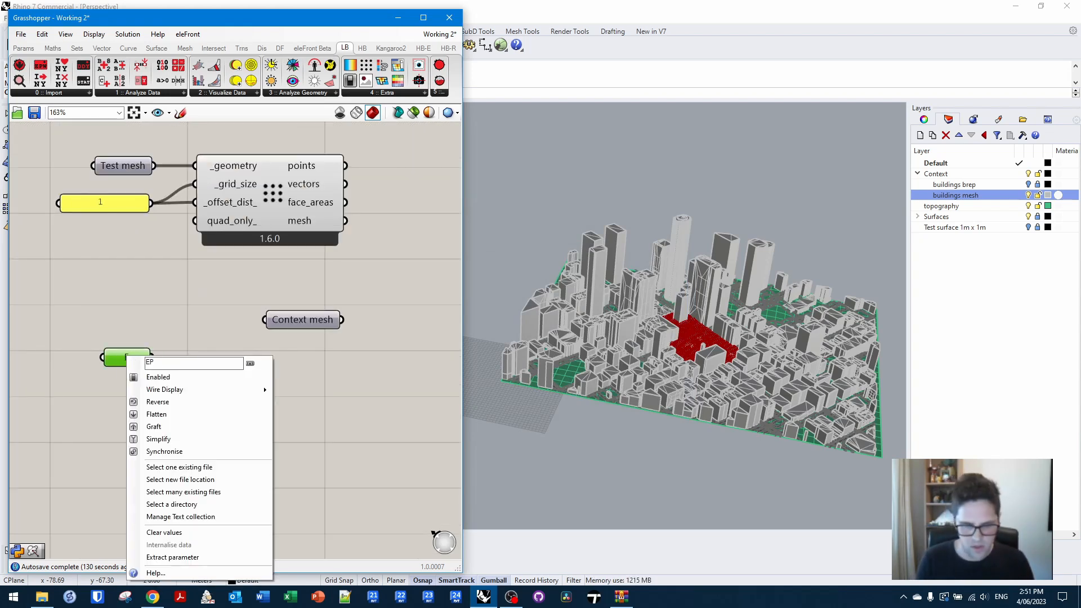
key(BackSpace)
key(BackSpace)
text(path)
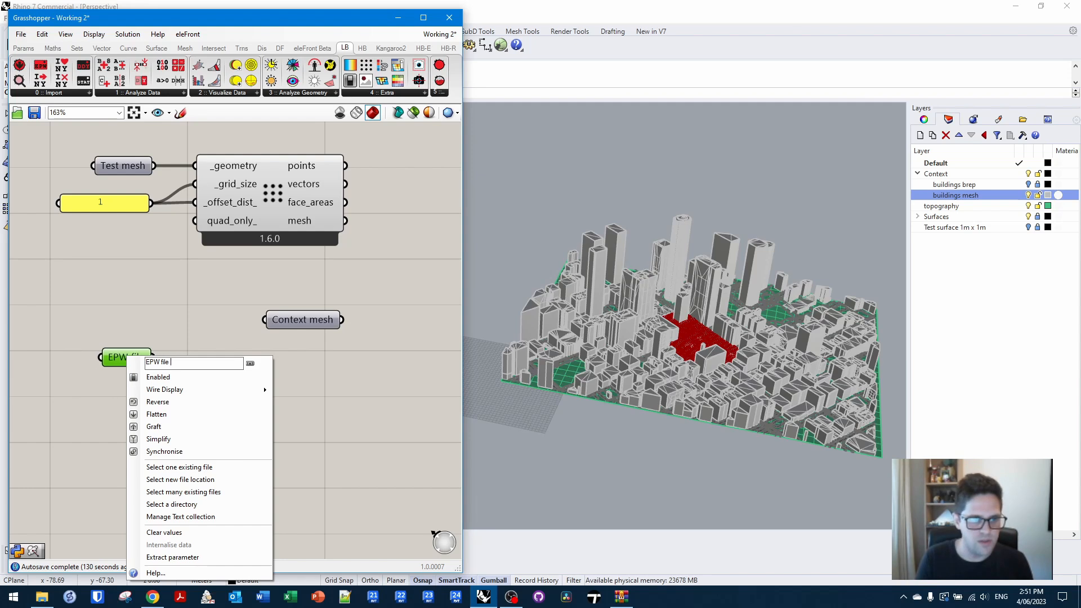
key(Return)
drag(157, 353, 157, 380)
click(141, 302)
- Add an LB Import Location component and connect the EPW file path to its _epw_file input
click(48, 90)
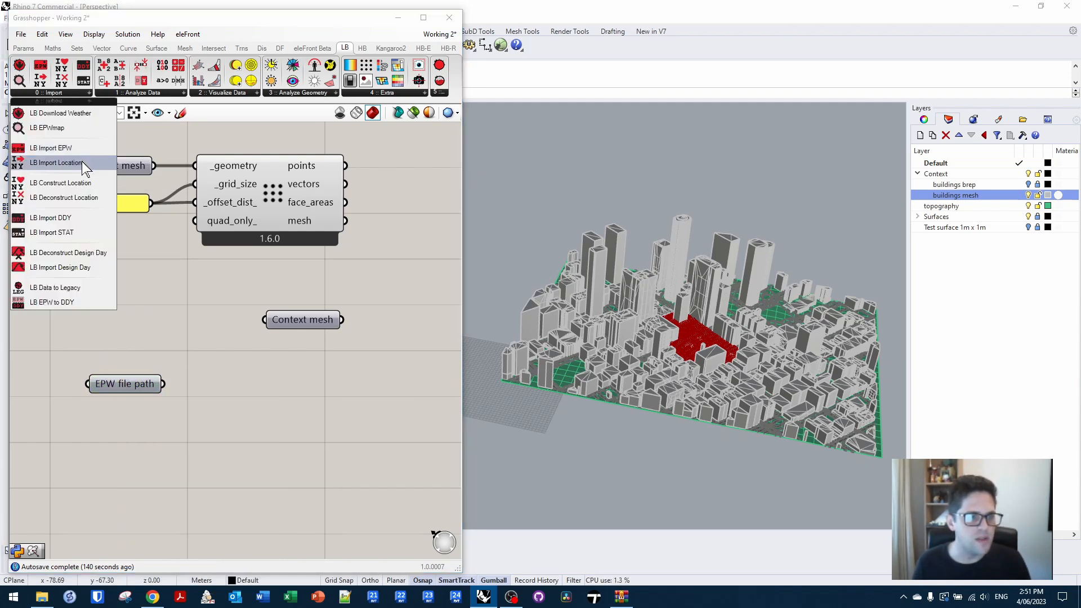
drag(83, 162, 256, 412)
drag(164, 384, 249, 385)
click(255, 384)
click(318, 407)
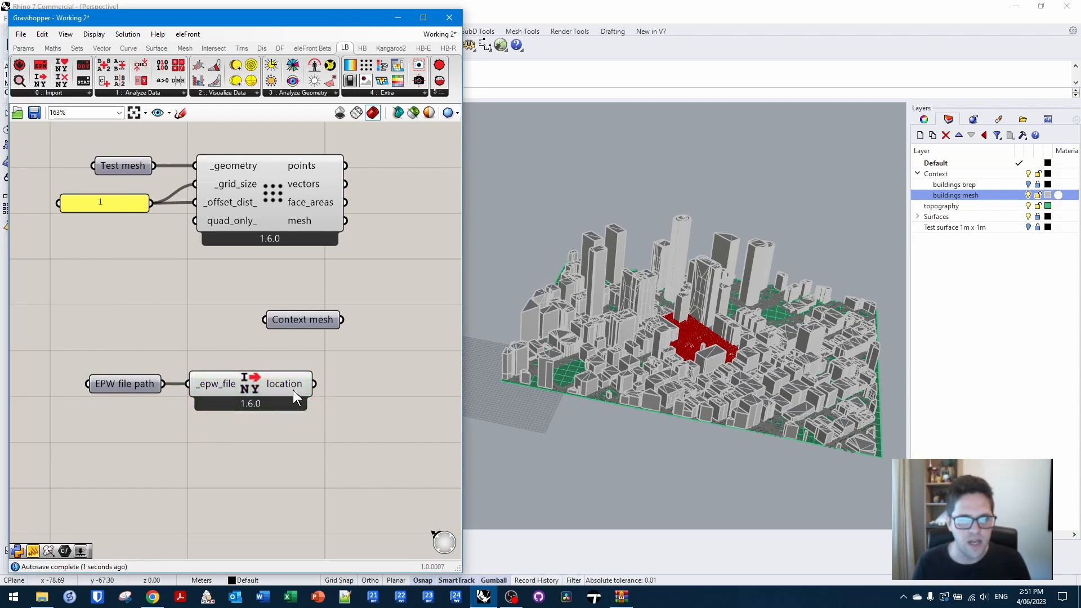
- Reposition the EPW file path and Import Location pair, and move the Context mesh parameter up closer to the point grid component
scroll(303, 346, down, 3)
right_drag(303, 346, 215, 302)
drag(239, 365, 76, 306)
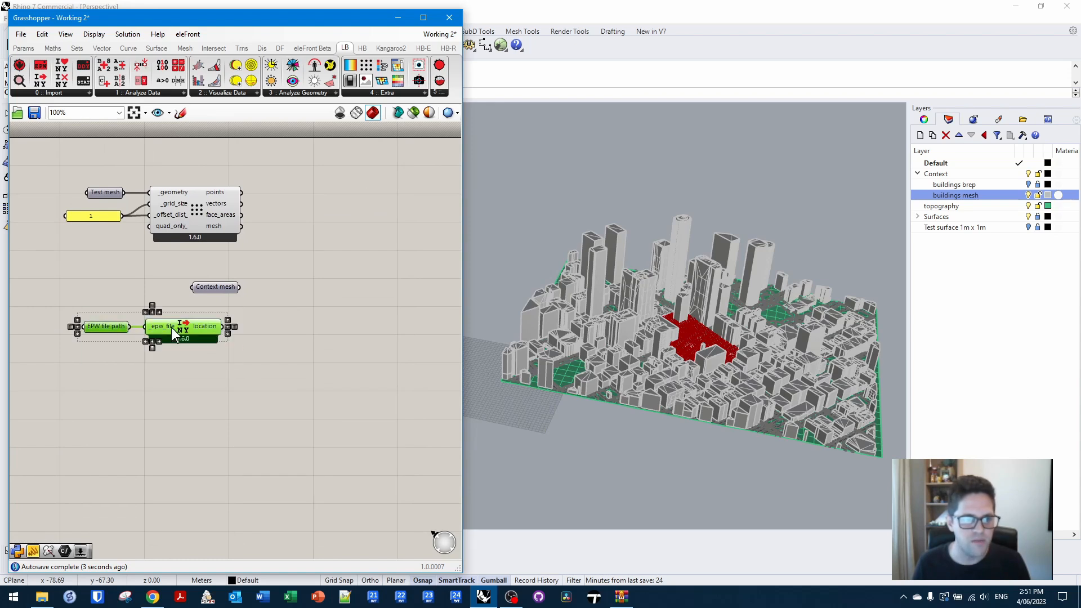
drag(171, 326, 178, 342)
drag(211, 290, 229, 264)
- Add an LB SunPath component beside Import Location and connect the location output to its _location input
double_click(304, 307)
text(sunpat)
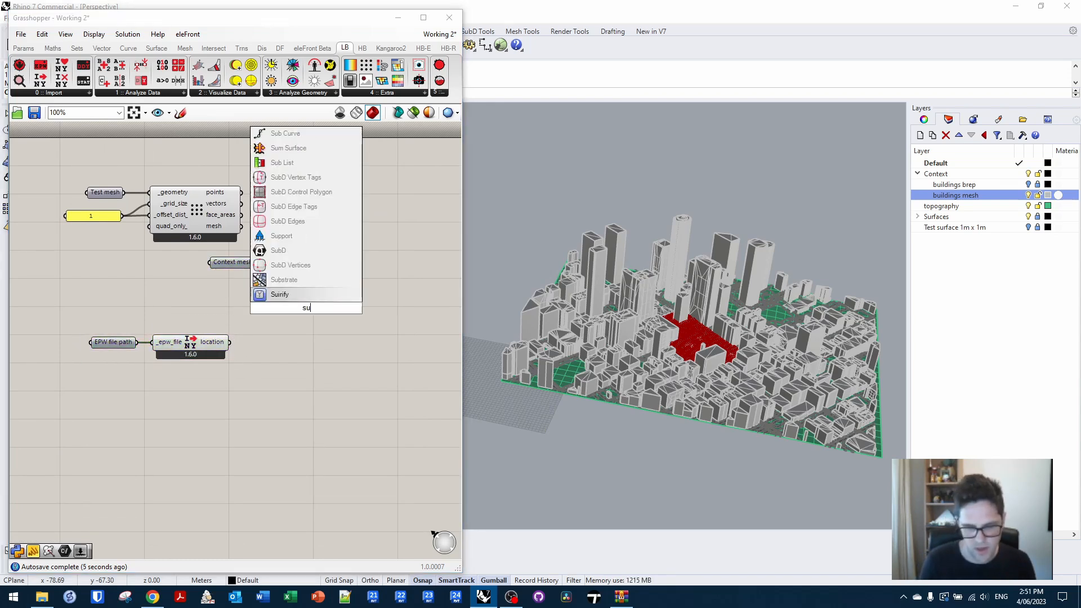
click(307, 295)
right_drag(299, 309, 319, 265)
drag(320, 265, 323, 337)
drag(251, 299, 284, 279)
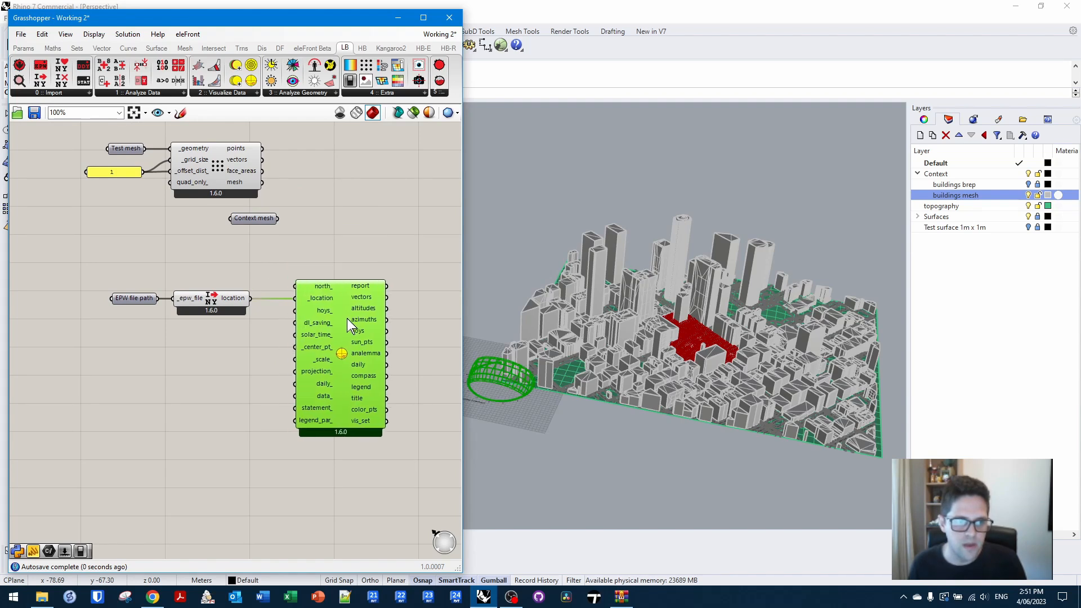
- Widen the Grasshopper window so more canvas is available around the sun path component
scroll(324, 285, up, 2)
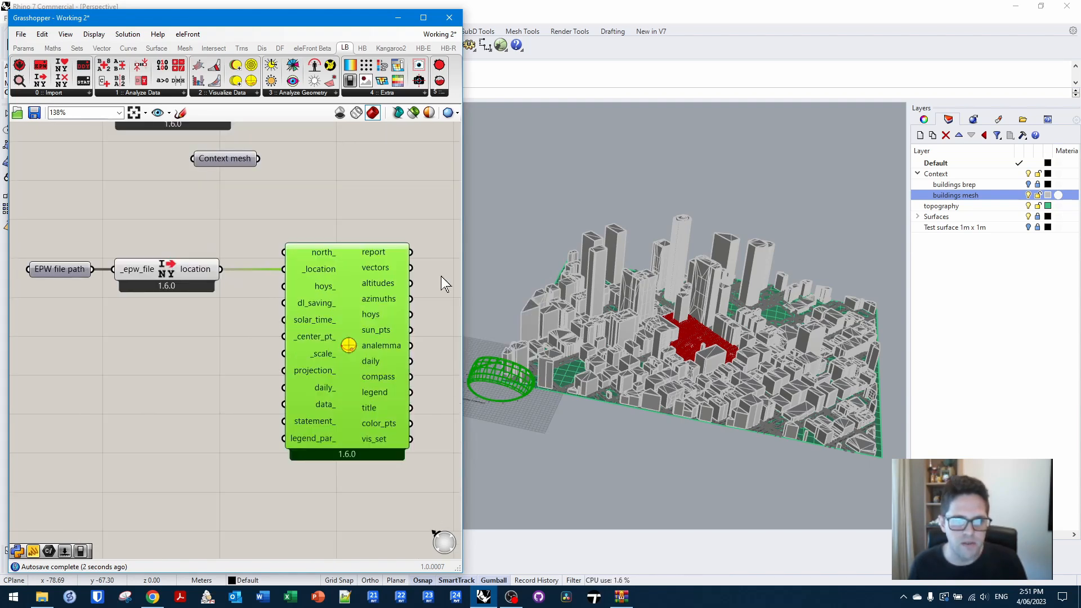
drag(463, 266, 578, 267)
right_drag(311, 308, 485, 303)
scroll(486, 302, down, 3)
right_drag(370, 342, 294, 286)
- Add an LB Analysis Period component below Import Location and connect its hoys output to the sun path's hoys_ input
double_click(304, 299)
text(hoys)
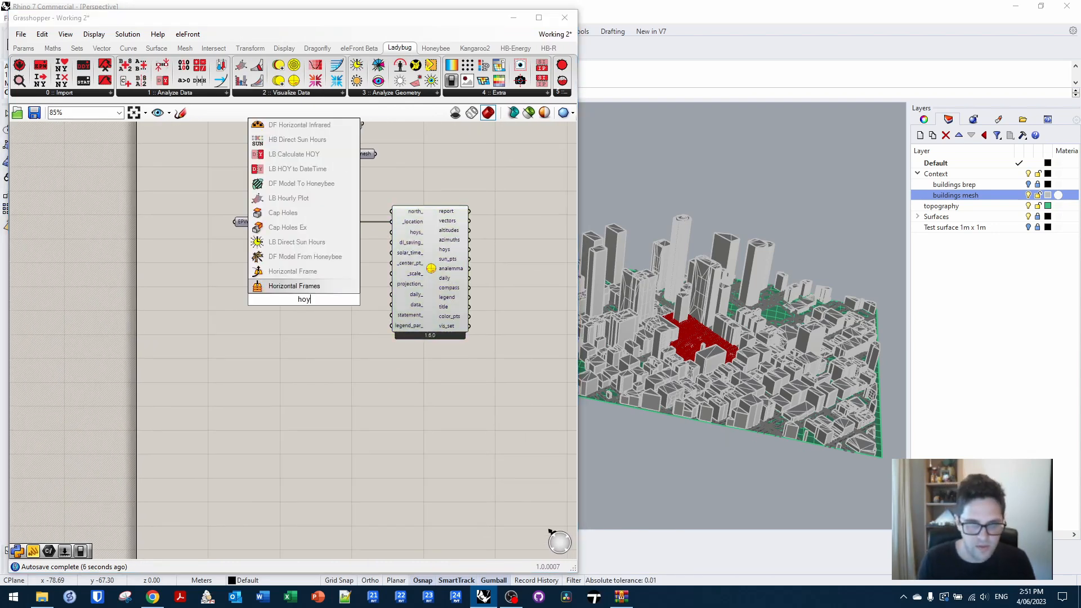
click(204, 91)
drag(180, 149, 402, 214)
scroll(324, 293, up, 3)
click(465, 249)
- Disable the sun path component while the analysis period is being set up
scroll(465, 249, up, 1)
middle_click(465, 249)
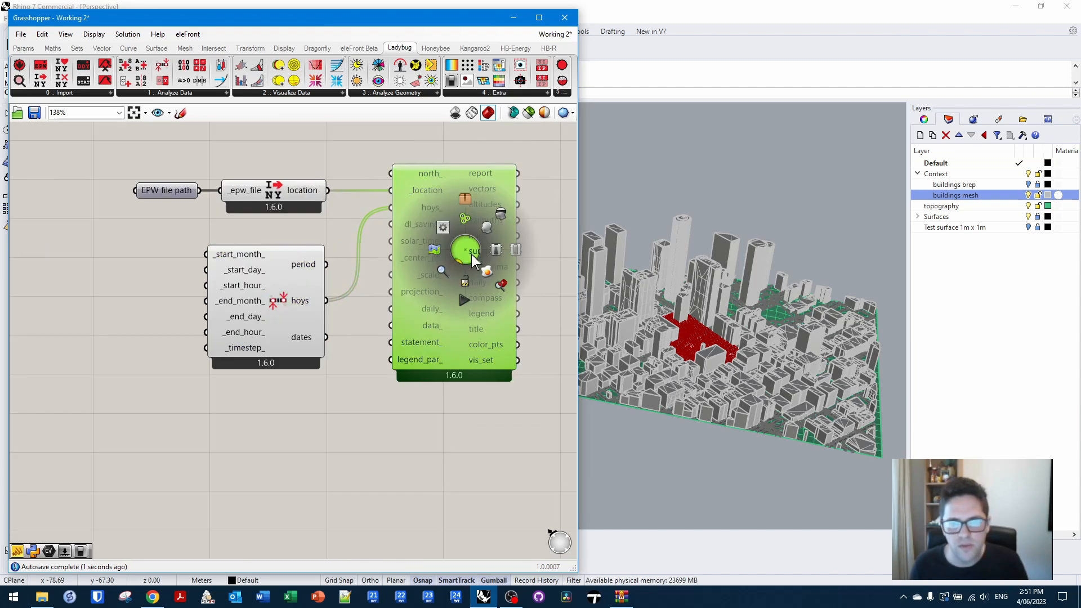
scroll(501, 219, down, 2)
middle_click(494, 260)
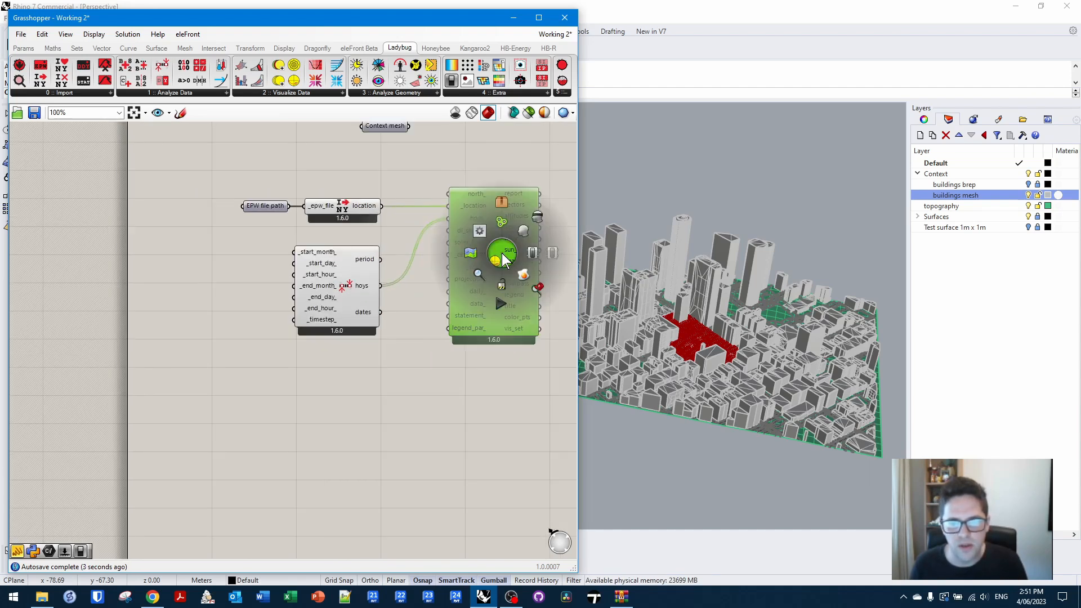
click(534, 218)
- Add a number slider from 1 to 12 set to 6 and connect it to _start_month_ and _end_month_
right_drag(329, 350, 374, 336)
double_click(281, 263)
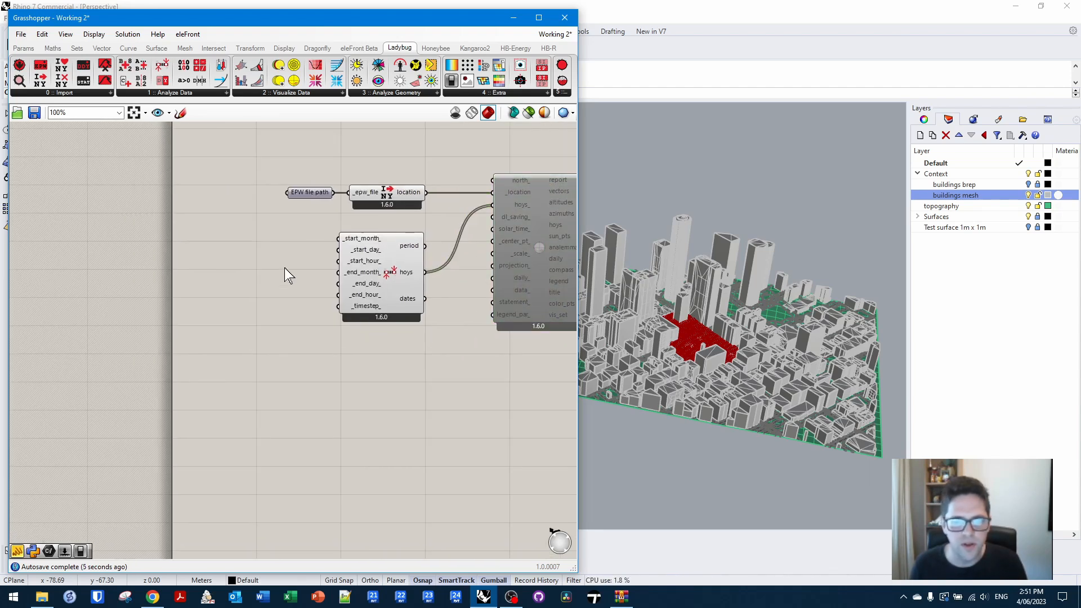
text(1)
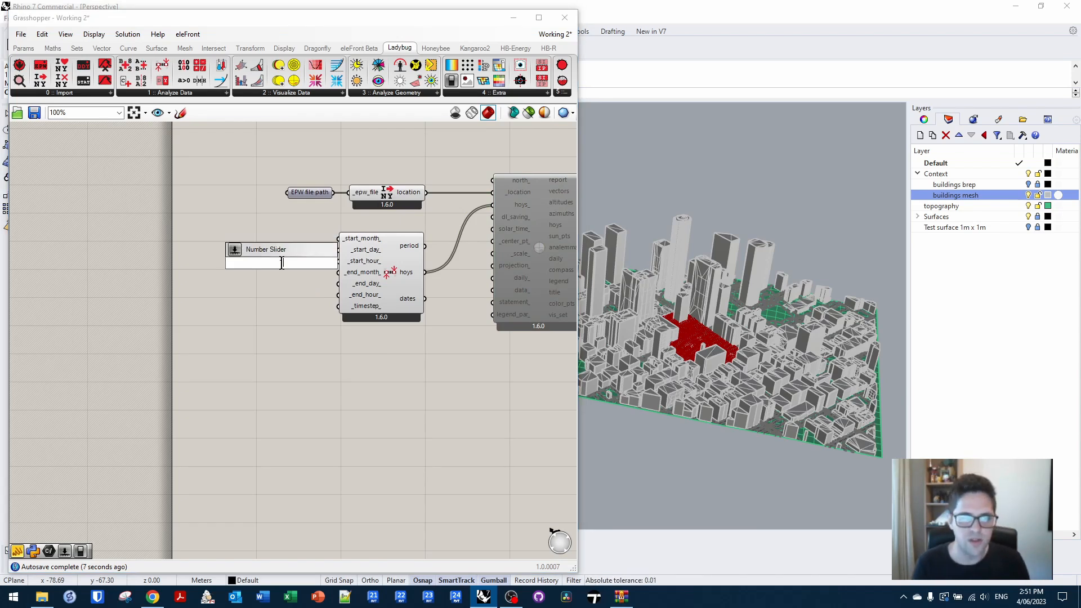
text(<6<12)
key(Return)
scroll(281, 262, up, 3)
drag(282, 262, 251, 223)
drag(327, 223, 374, 279)
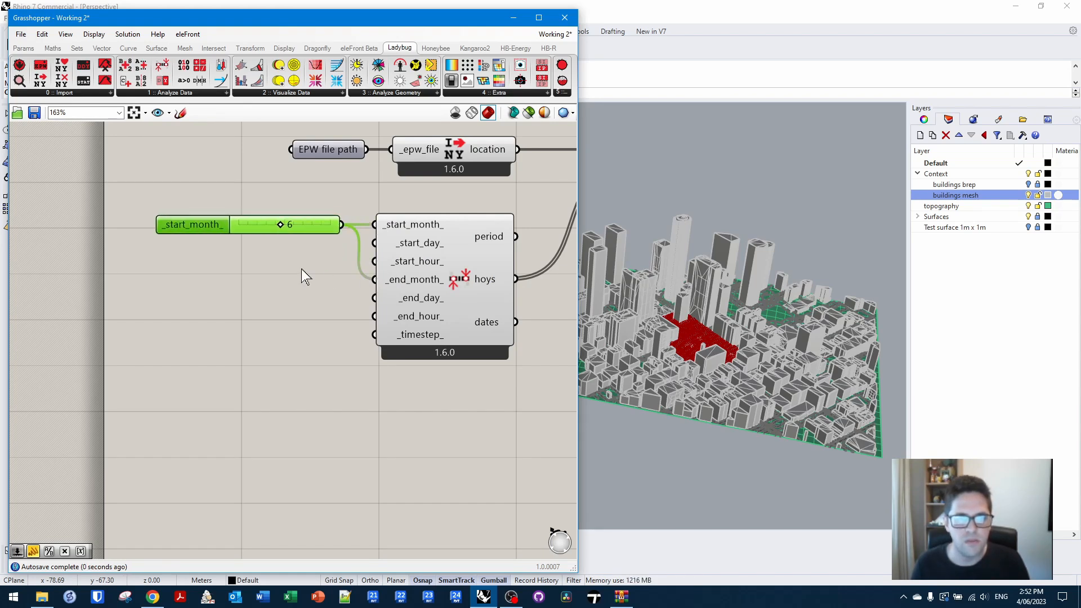
- Add a number slider starting at 1 and set to 21, and connect it to _start_day_ and _end_day_
double_click(277, 309)
text(1<)
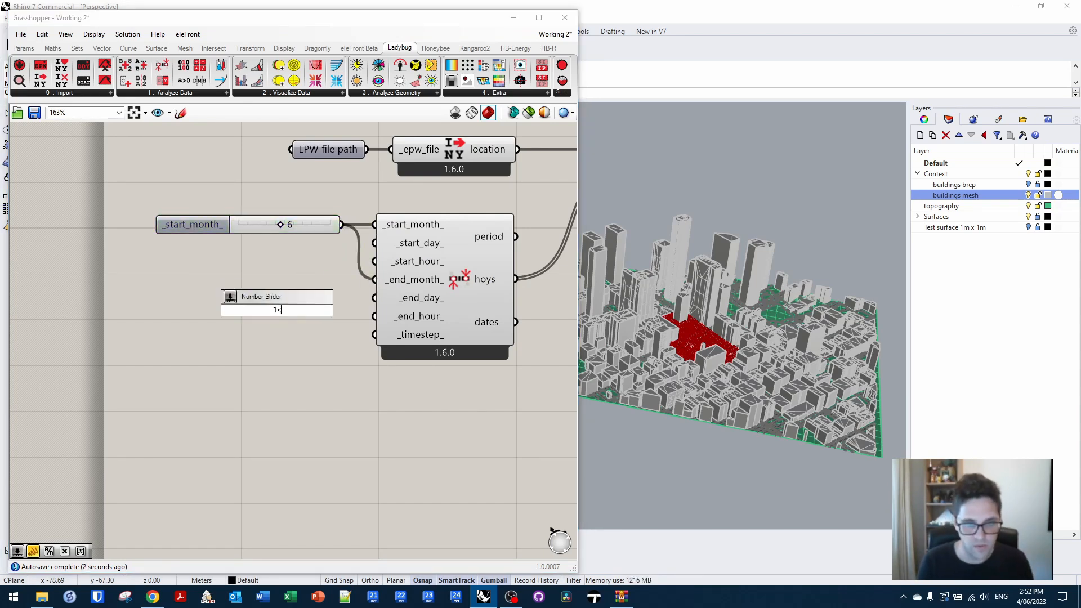
text(21<)
key(Return)
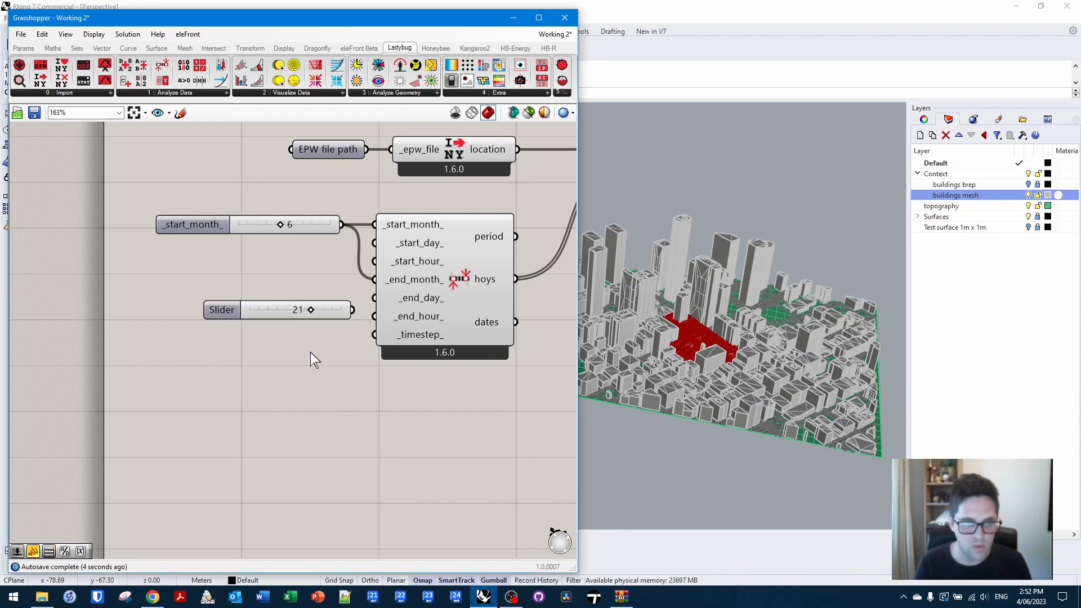
drag(352, 310, 374, 243)
drag(351, 308, 375, 298)
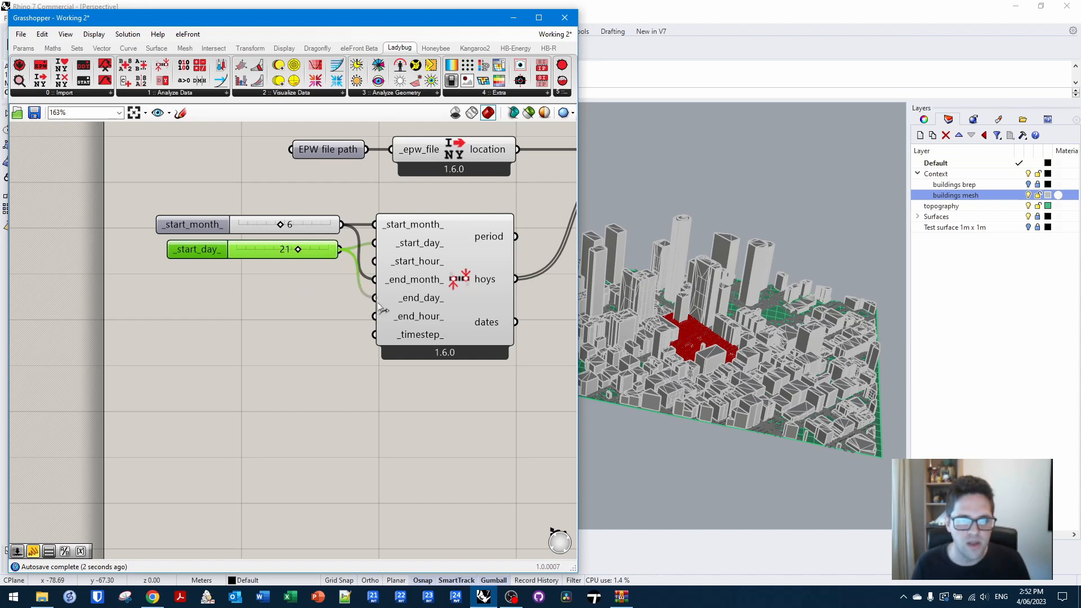
click(270, 309)
drag(313, 249, 313, 247)
- Add a number slider from 1 to 24 set to 9 and connect it to _start_hour_
double_click(255, 312)
text(1<9<24)
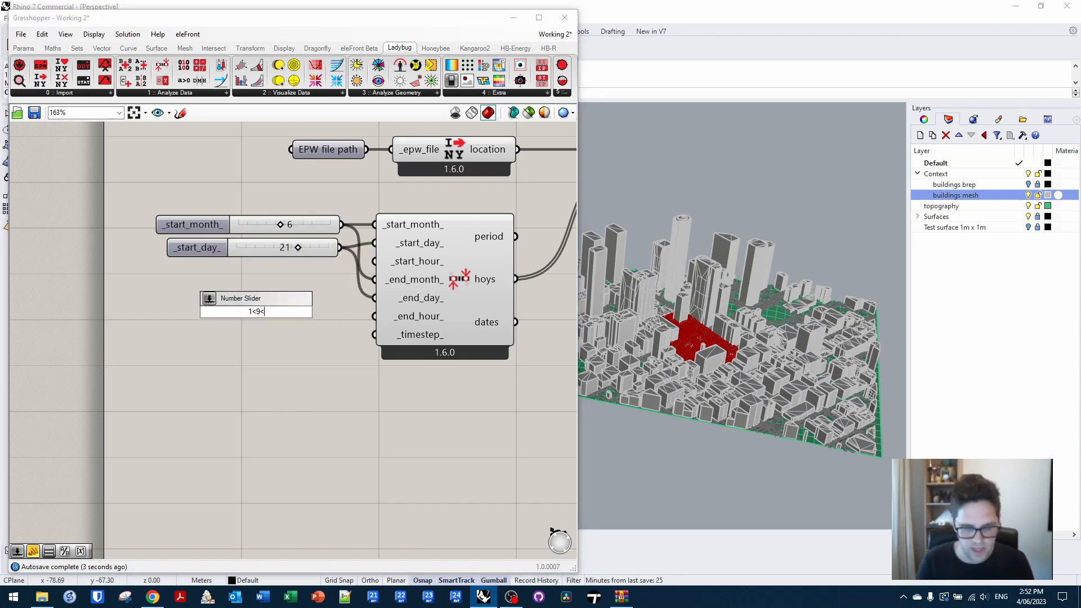
key(Return)
drag(331, 312, 307, 302)
- Duplicate the start hour slider, set the copy to 15 and connect it to _end_hour_
key(ctrl+c)
key(ctrl+v)
double_click(299, 307)
text(15)
key(Return)
click(321, 352)
click(288, 344)
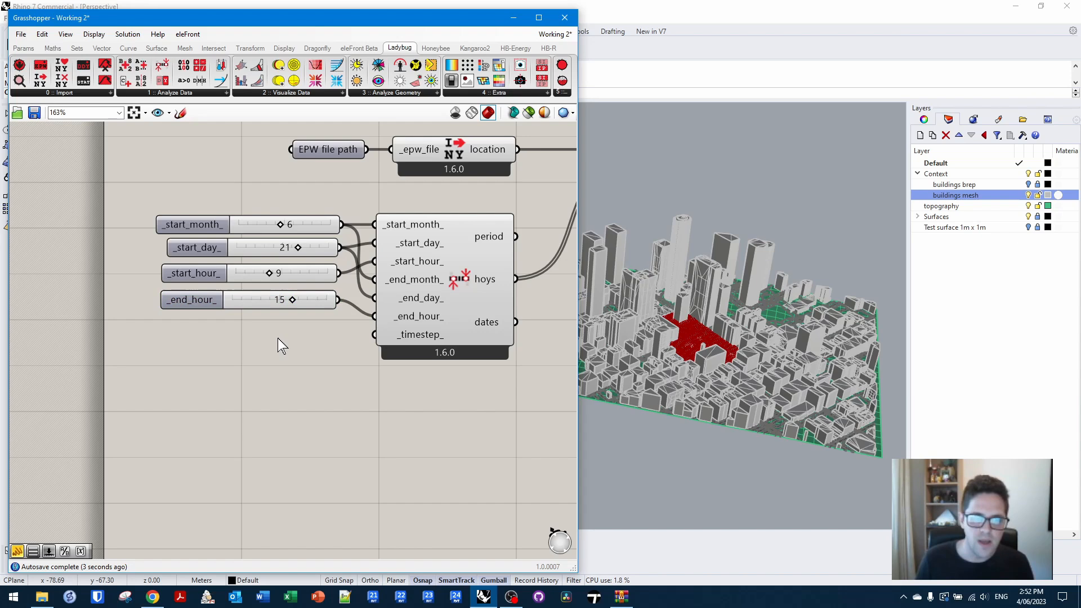
- Add a Value List with the entries Hourly = 1, 30 mins = 2, 15 mins = 4 and Minutes = 60
double_click(278, 337)
text(value list)
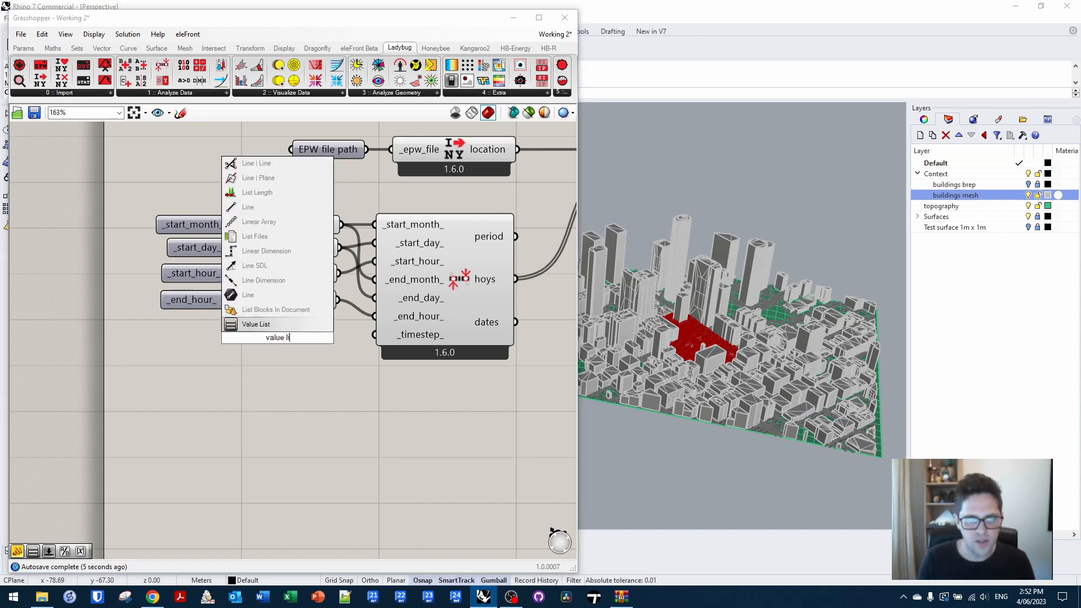
key(Return)
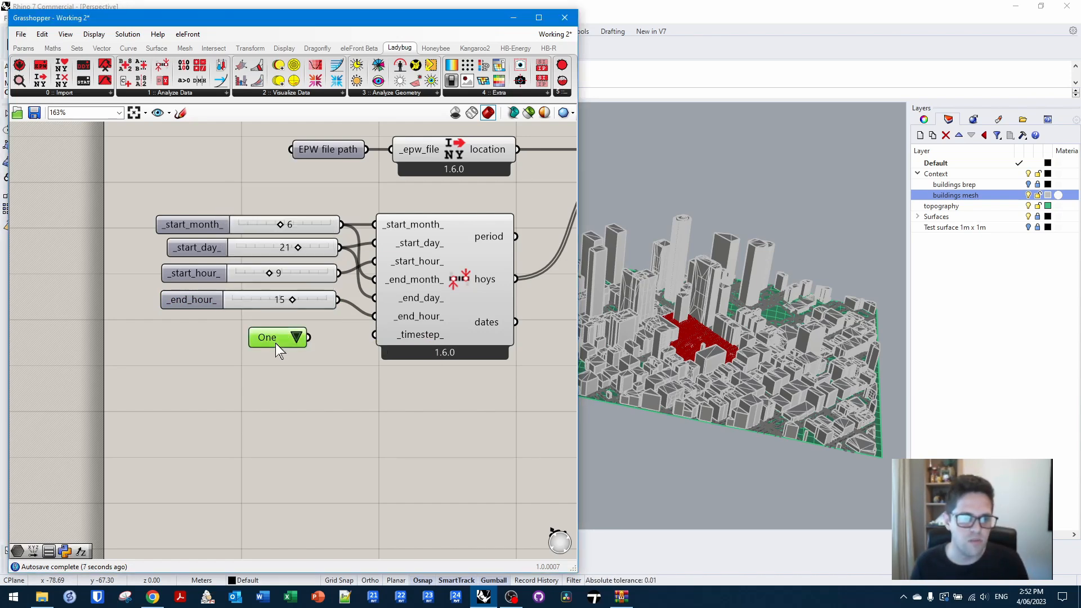
double_click(276, 343)
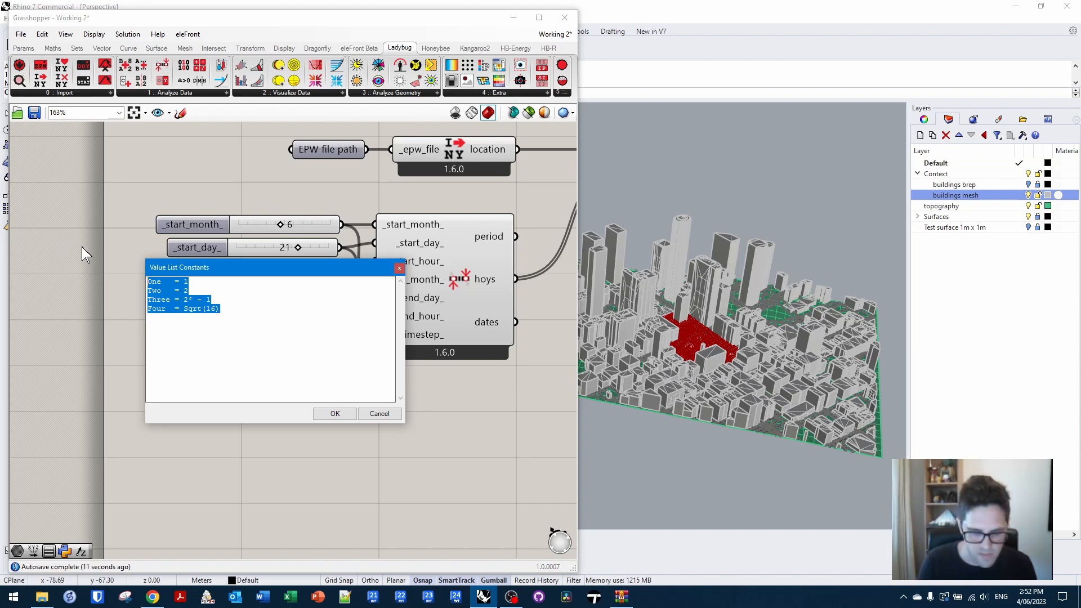
text(hourl67y)
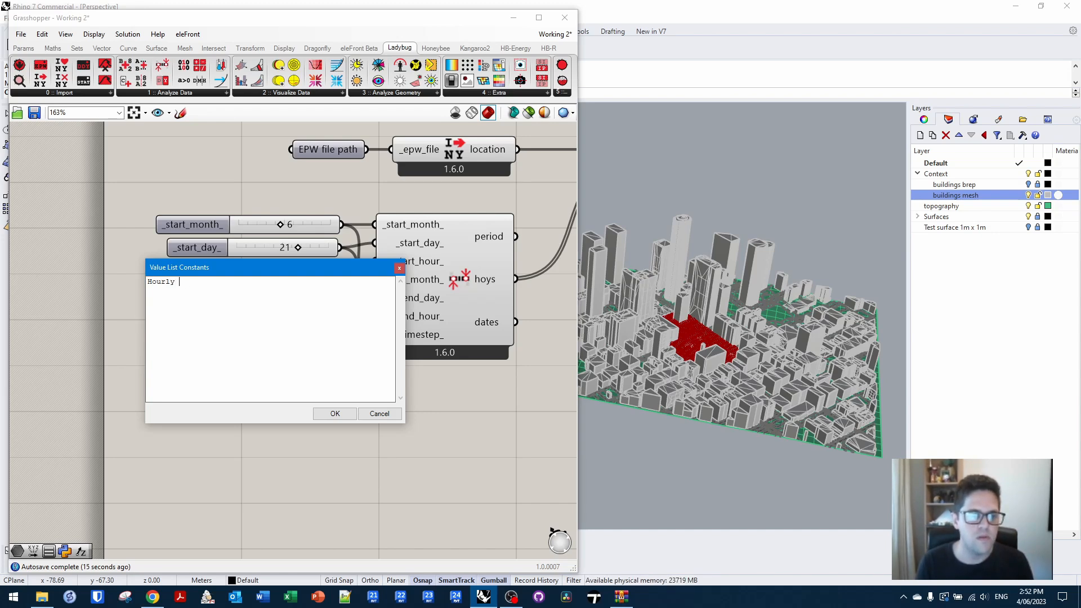
key(Return)
text(30 mins = 2)
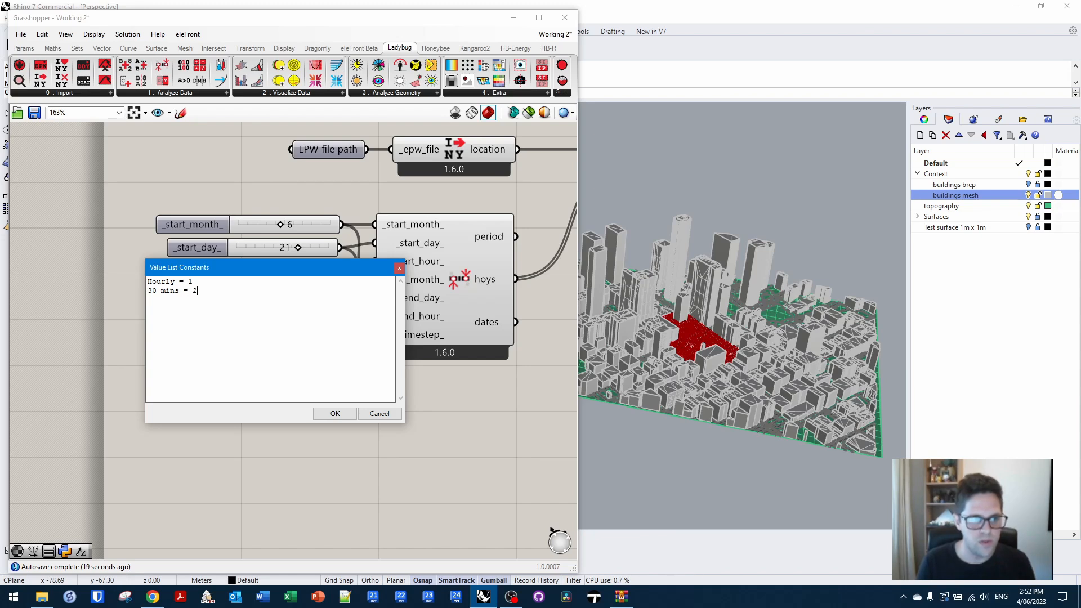
text(mins)
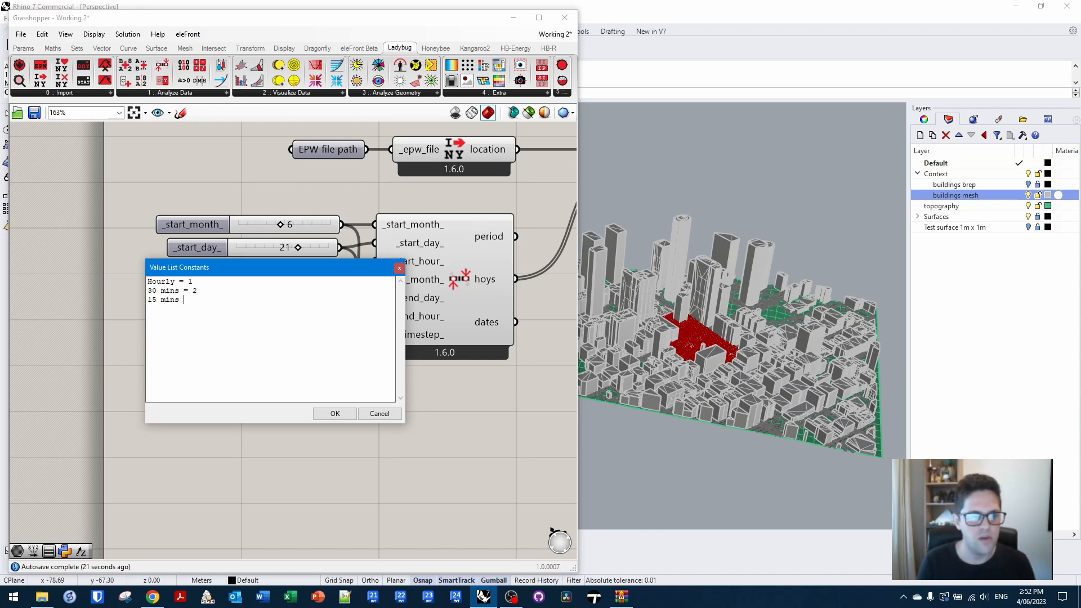
text( = 4)
key(Return)
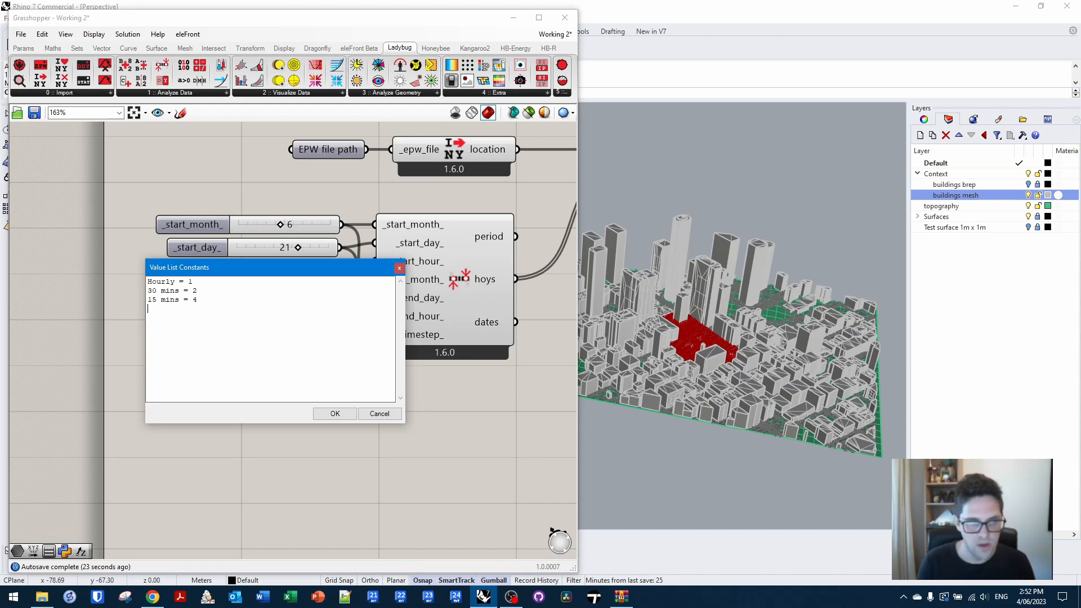
text(Minutes = 60)
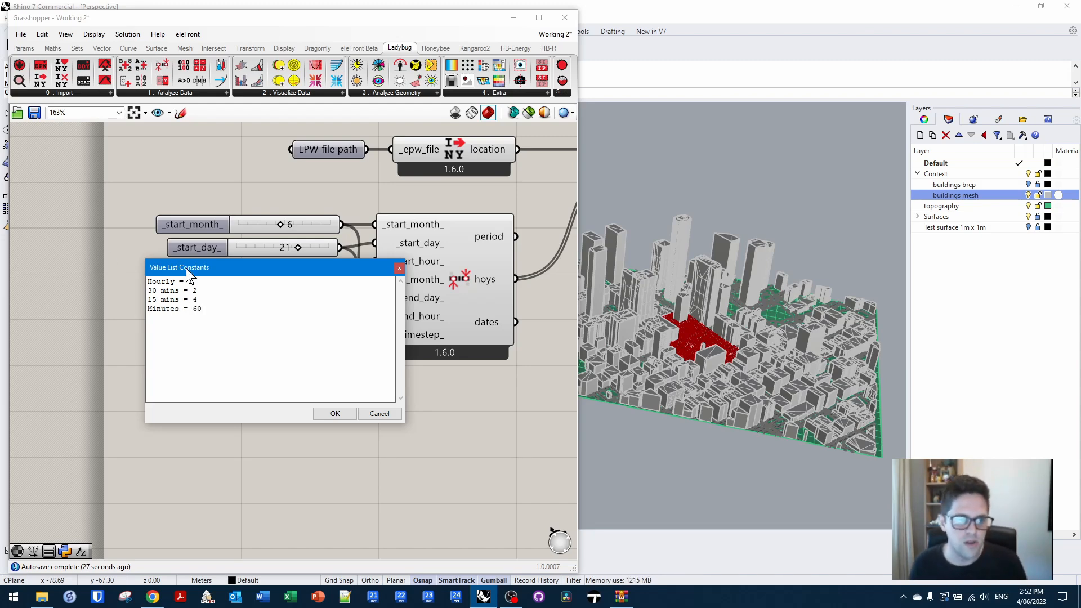
click(343, 416)
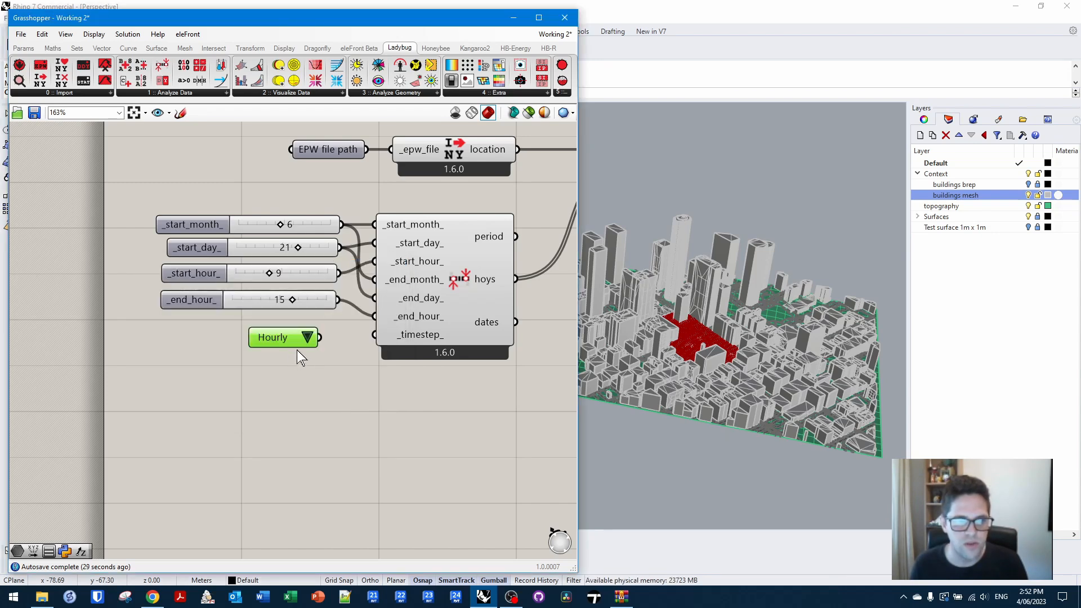
- Set the value list to Minutes and connect it to the analysis period's _timestep_ input
click(286, 346)
click(329, 378)
click(308, 337)
click(359, 333)
click(315, 334)
click(362, 332)
click(318, 338)
click(355, 336)
drag(292, 336, 310, 335)
right_drag(464, 327, 313, 312)
mouse_move(340, 310)
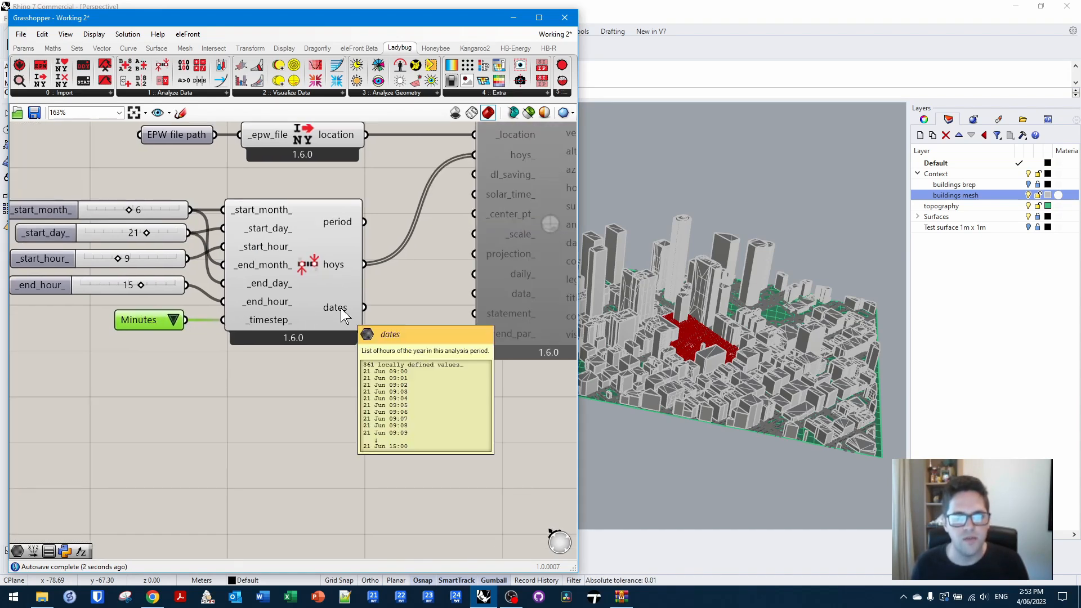
- Enable the sun path component and move it farther away from the analysis period component
scroll(340, 308, down, 2)
right_drag(481, 255, 297, 279)
click(303, 273)
middle_click(423, 242)
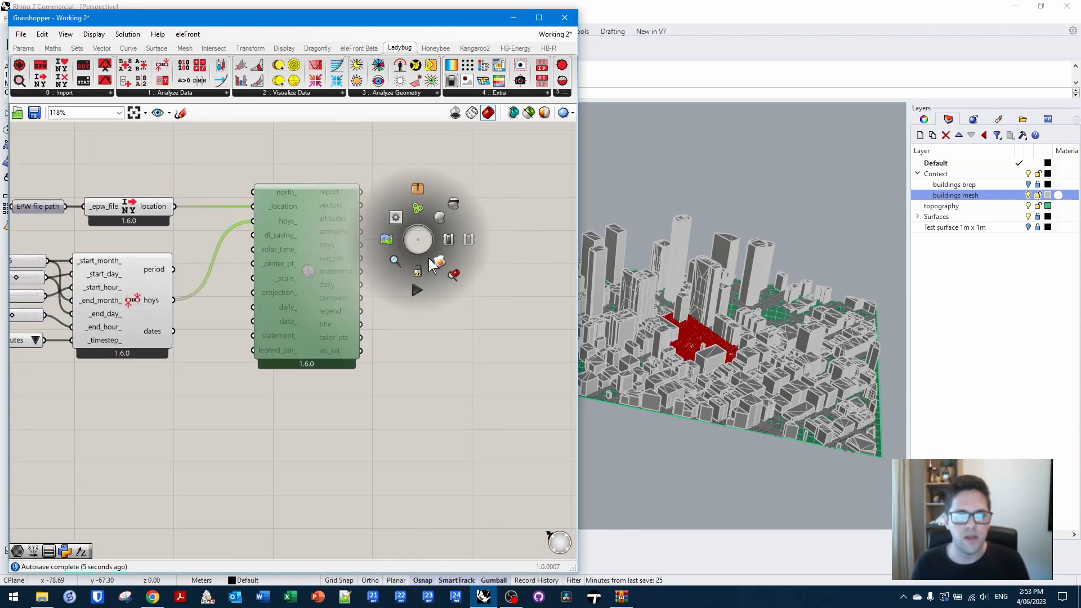
click(455, 239)
click(481, 323)
right_drag(446, 237, 458, 238)
drag(326, 255, 383, 257)
middle_click(378, 270)
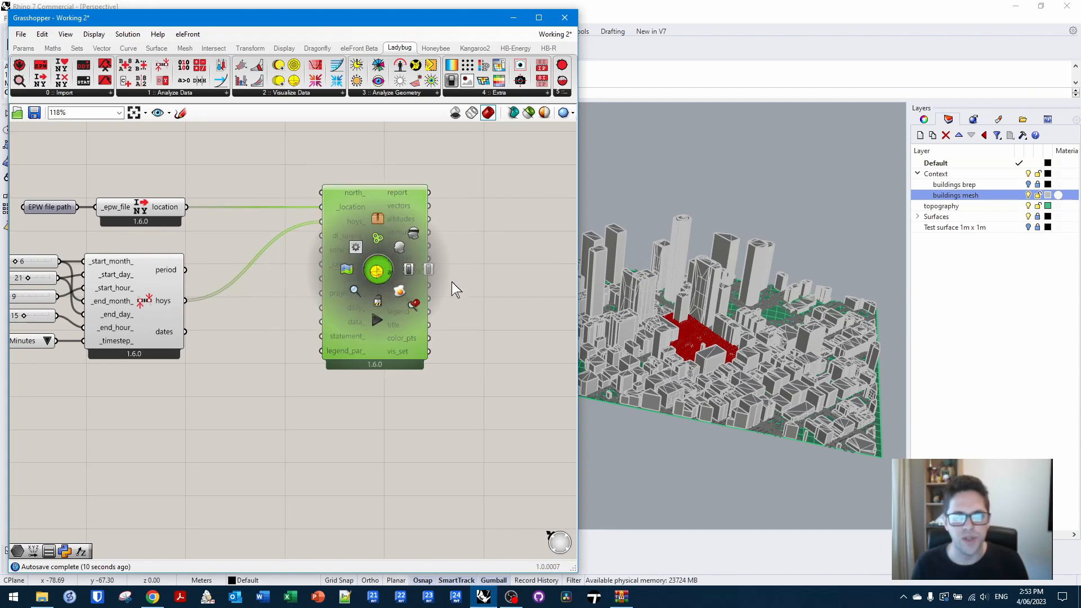
drag(370, 238, 411, 239)
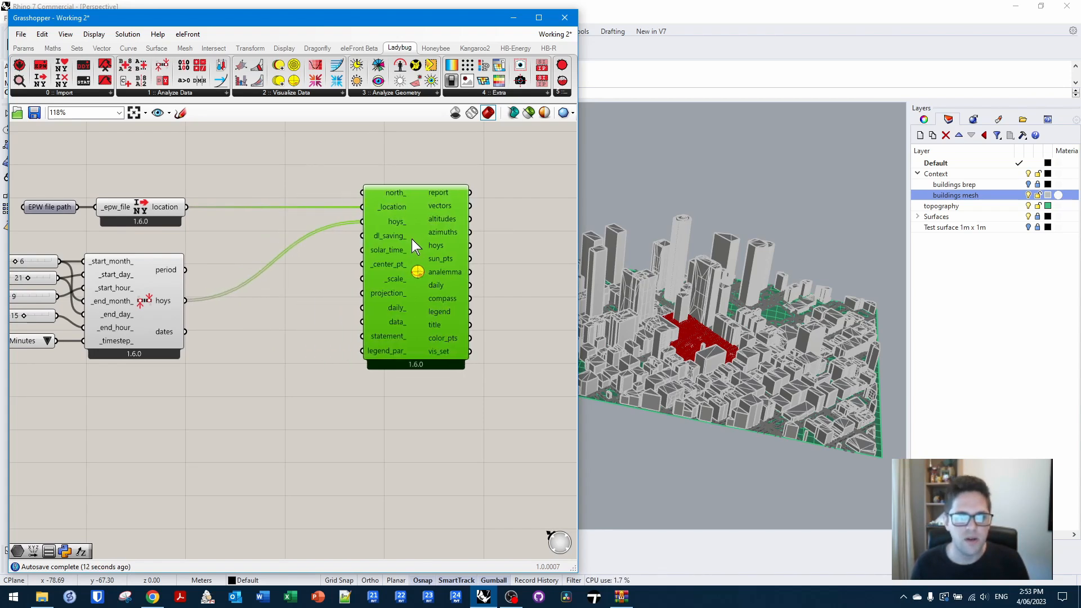
right_drag(321, 264, 397, 242)
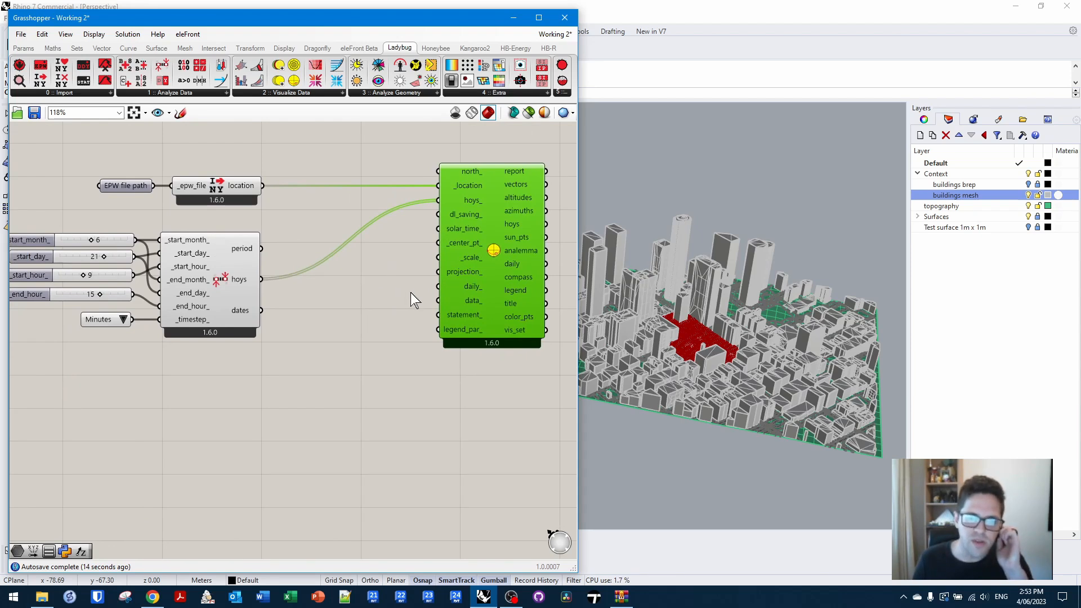
- Add a List Item component and wire it between the analysis period's hoys output and the sun path's hoys_ input
scroll(411, 292, down, 2)
double_click(337, 305)
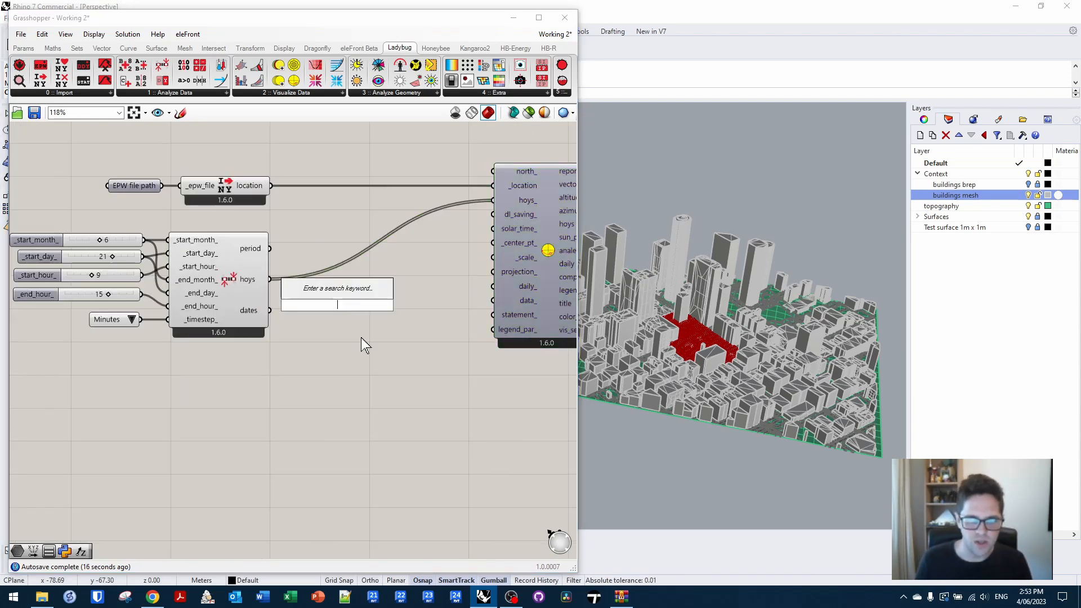
text(list ite)
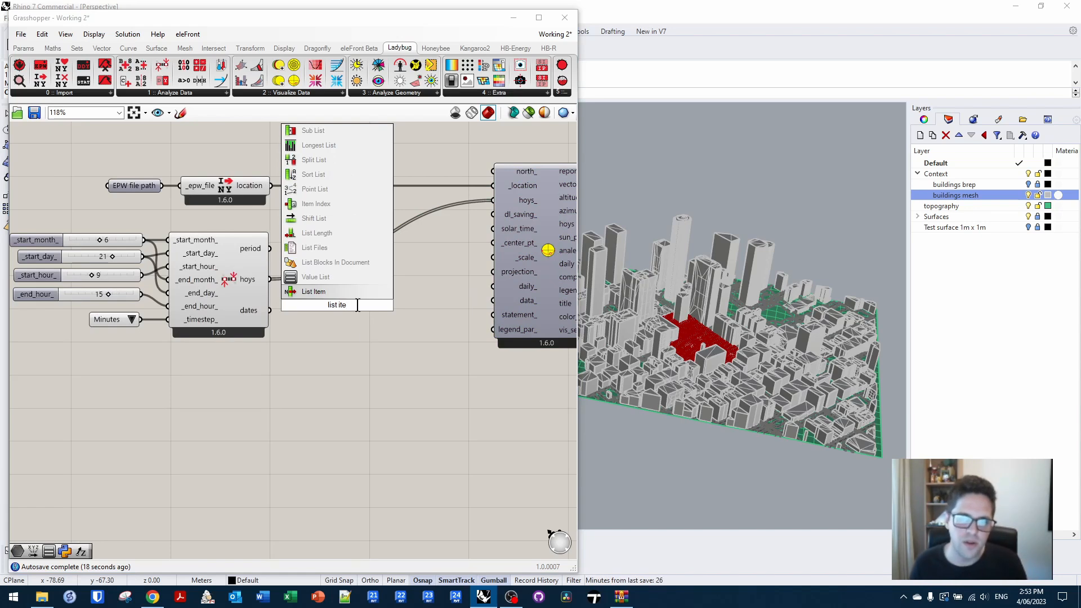
key(Return)
drag(320, 297, 321, 294)
drag(340, 303, 494, 200)
drag(367, 289, 407, 288)
click(381, 400)
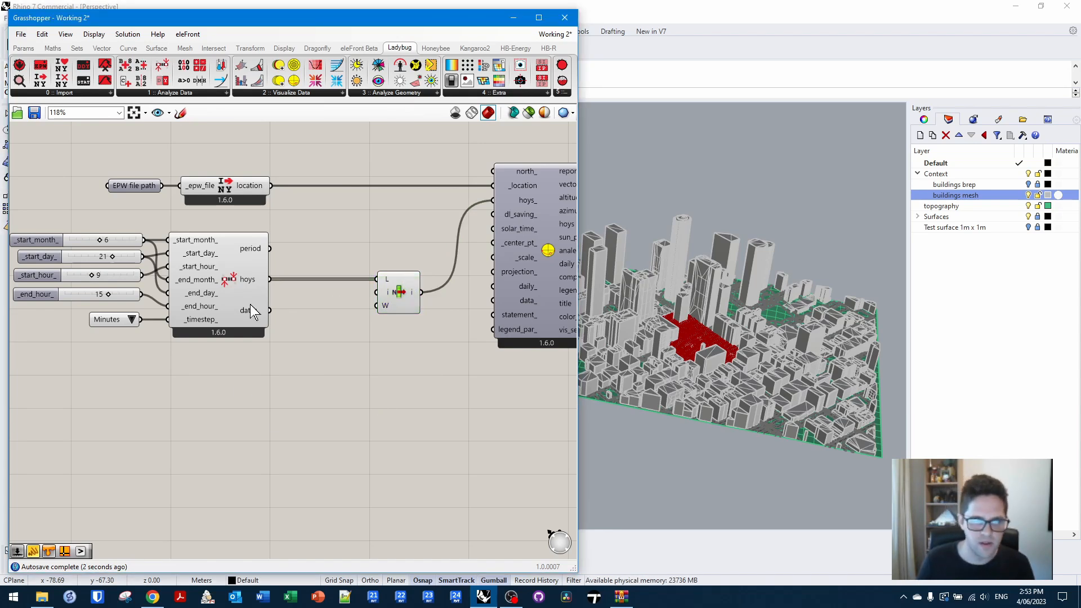
- Add a number slider with minimum 0 and value 0 and connect it to the List Item's index input
mouse_move(251, 316)
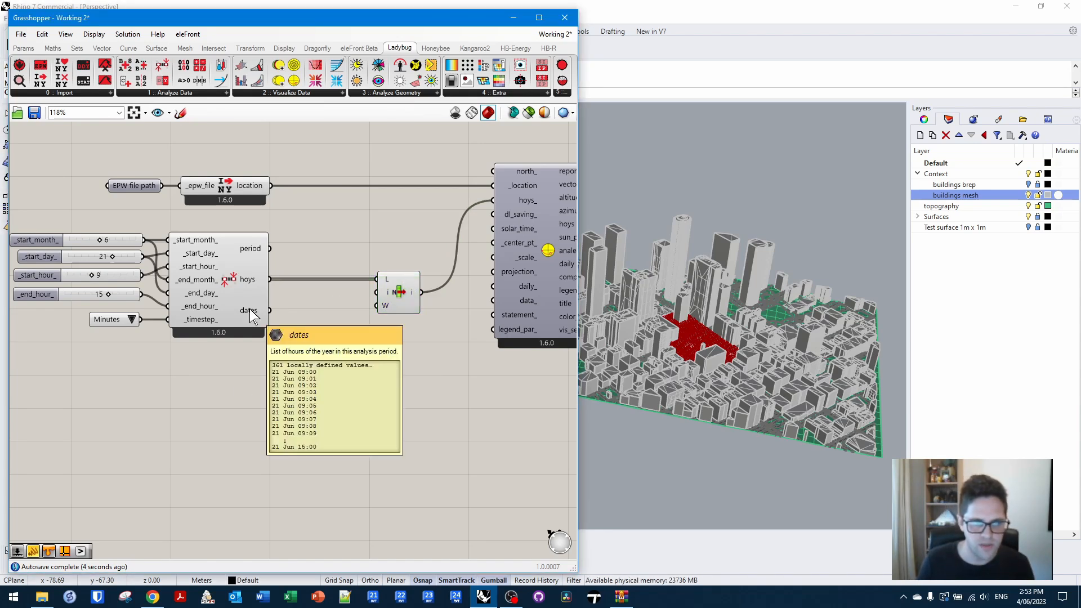
double_click(374, 381)
text(0<0<3)
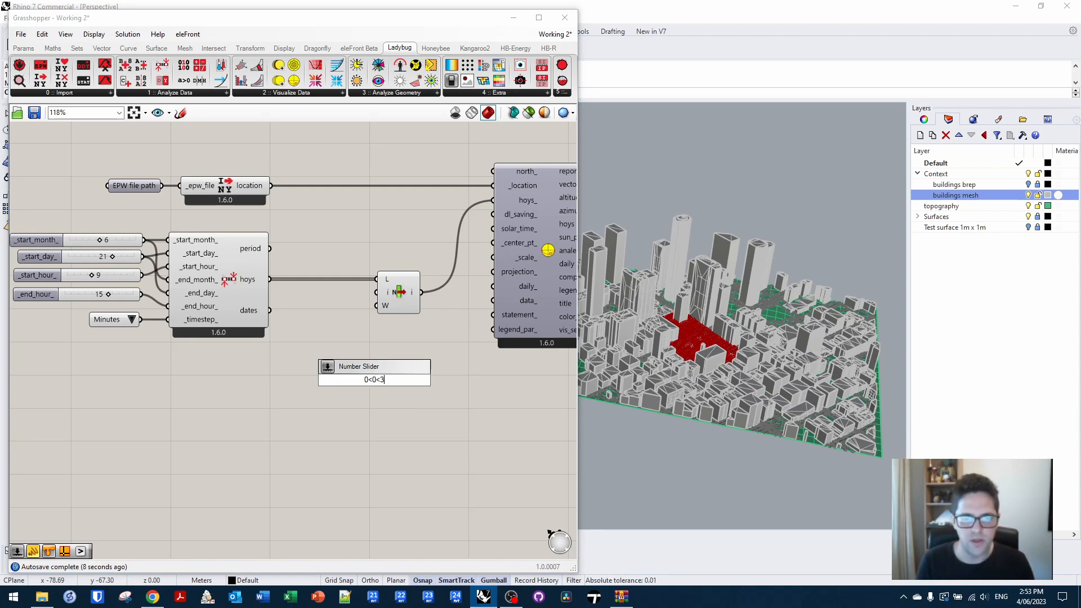
key(Return)
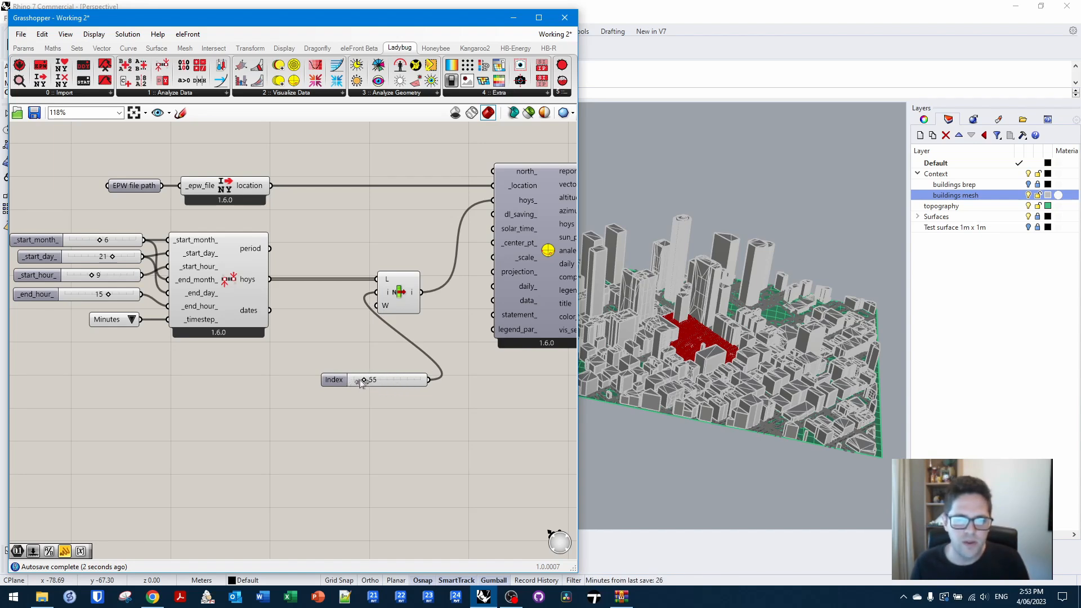
right_drag(361, 354, 355, 307)
drag(352, 299, 379, 298)
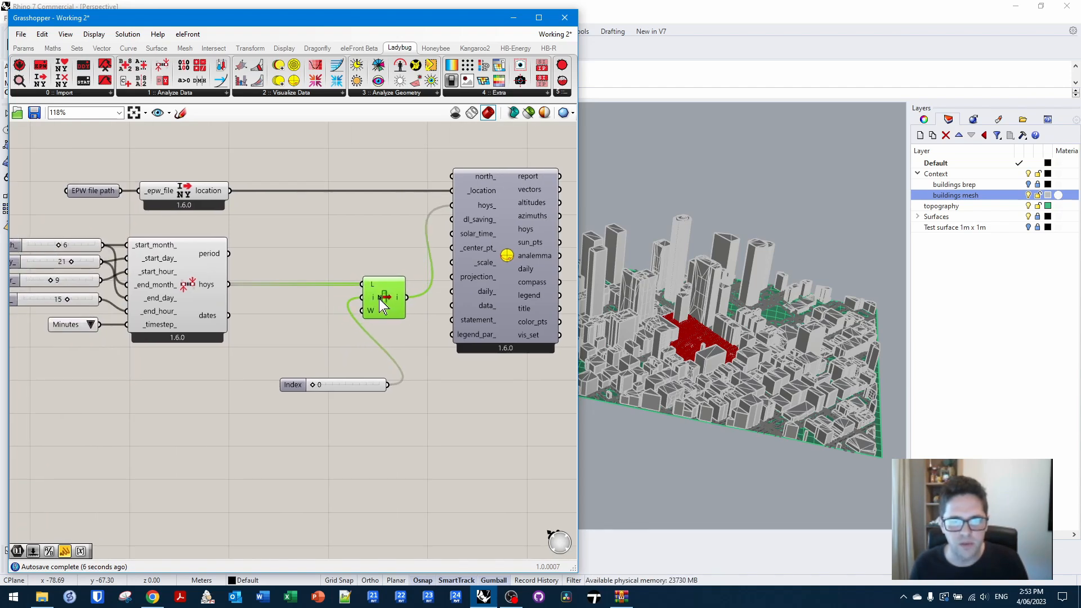
- Space the sun path and List Item components farther apart along the definition
right_drag(472, 233, 326, 254)
drag(338, 252, 371, 255)
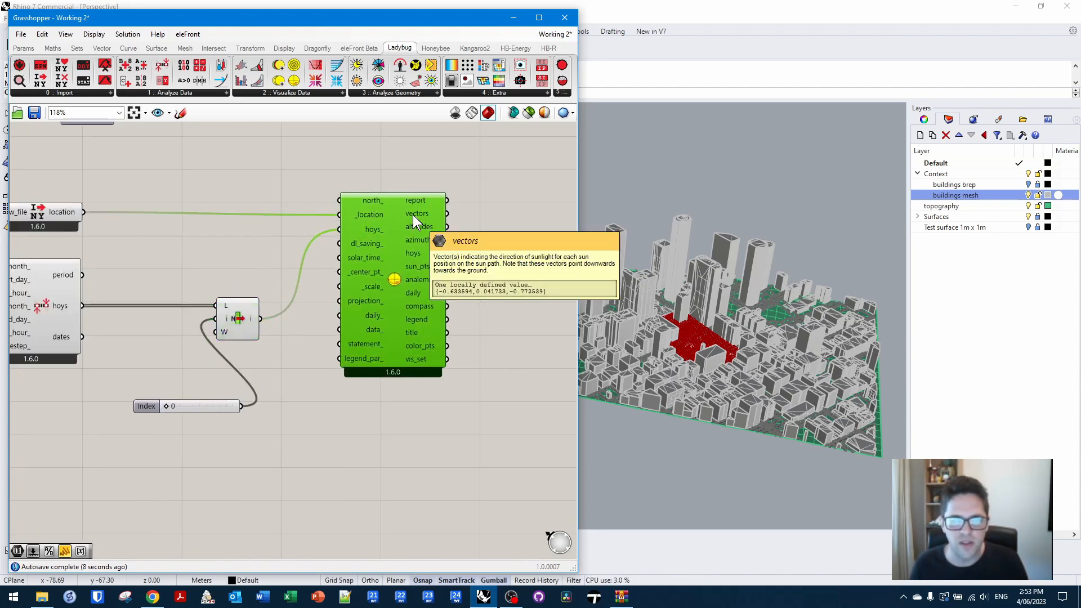
drag(407, 217, 417, 216)
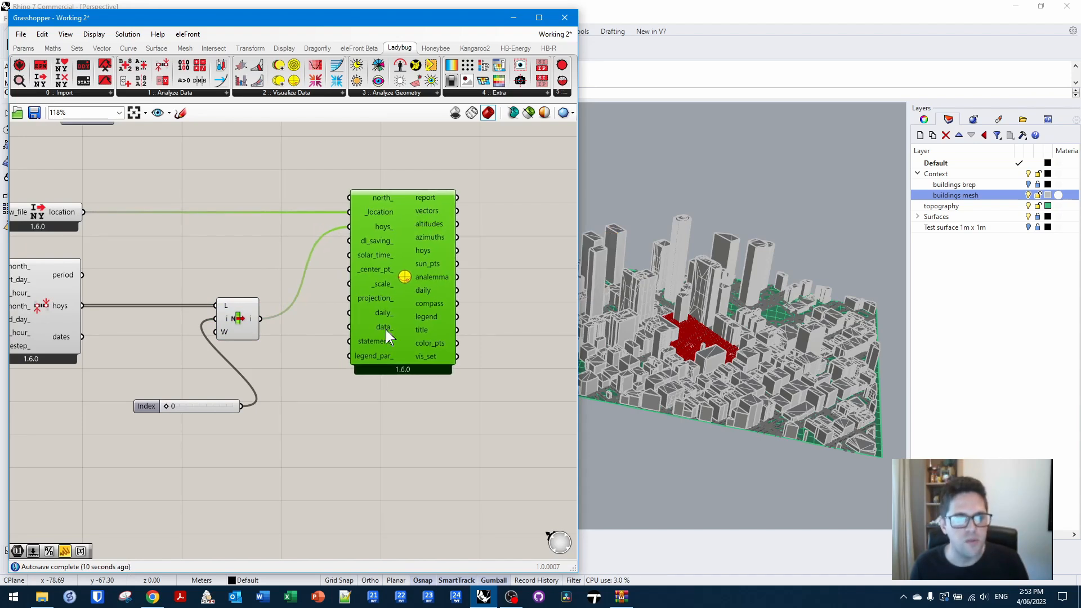
right_drag(320, 302, 463, 294)
drag(368, 308, 398, 308)
- Place the index slider below the analysis period component and rename it Pick minute
drag(290, 395, 151, 386)
right_click(151, 387)
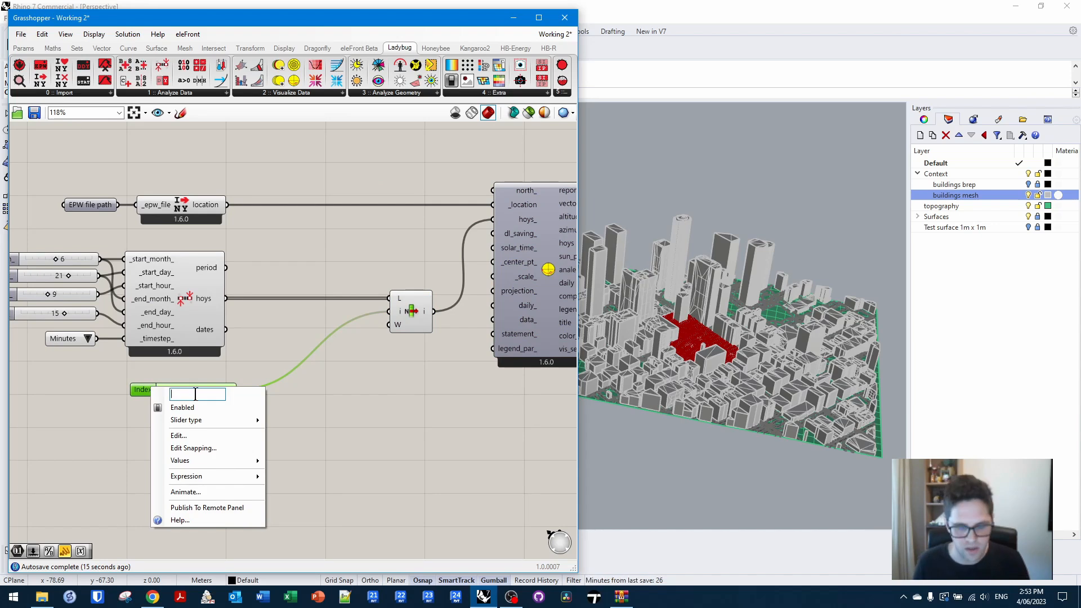
text(Pick minute)
key(Return)
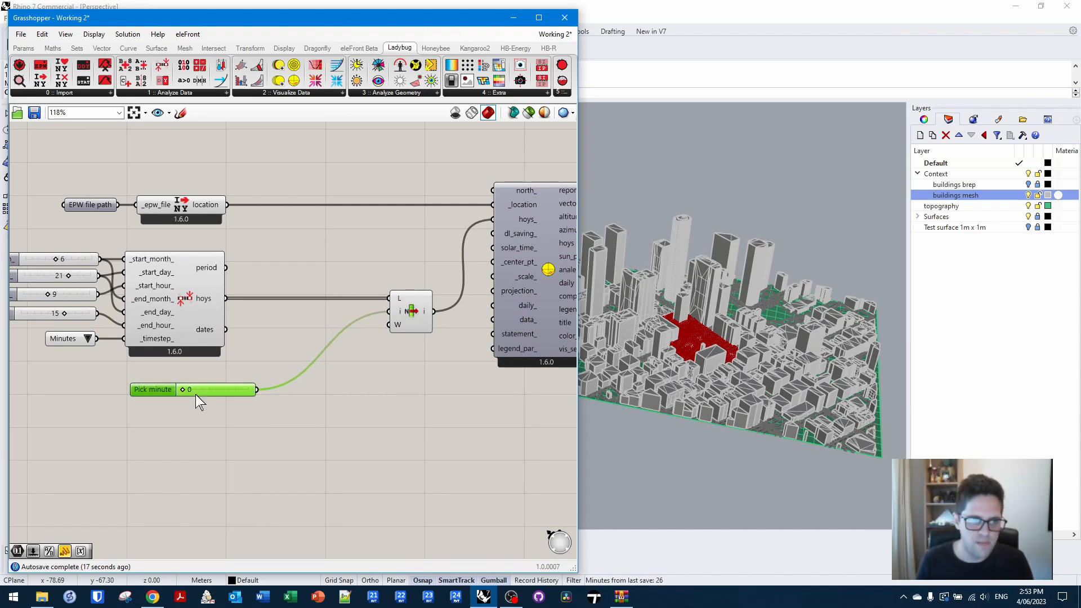
- Check the sun path's vectors in a temporary panel while varying the Pick minute slider, and delete the panel
right_drag(530, 290, 220, 343)
double_click(351, 276)
text(panel)
key(Return)
drag(342, 259, 345, 258)
drag(451, 271, 527, 273)
right_drag(271, 340, 457, 264)
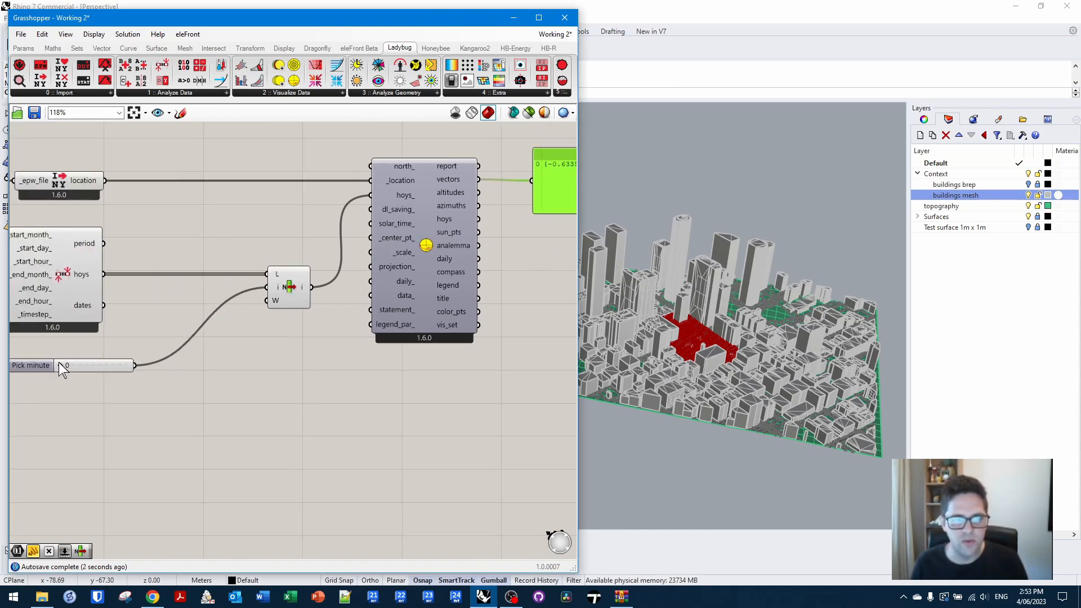
scroll(62, 370, down, 2)
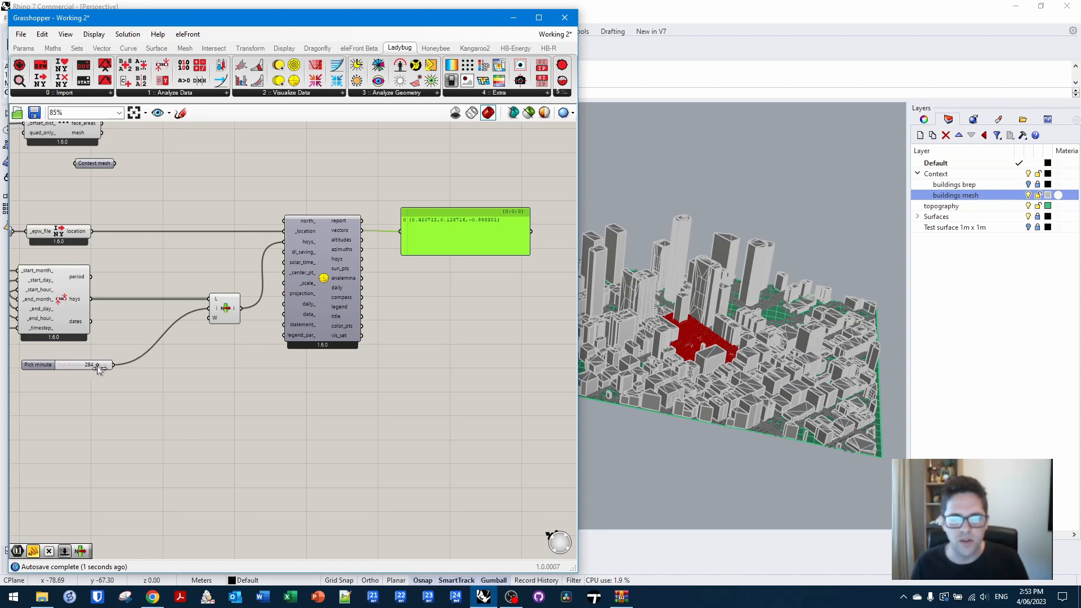
key(Delete)
- Move the test point grid components and the Context mesh parameter directly above the sun path component
right_drag(419, 219, 487, 318)
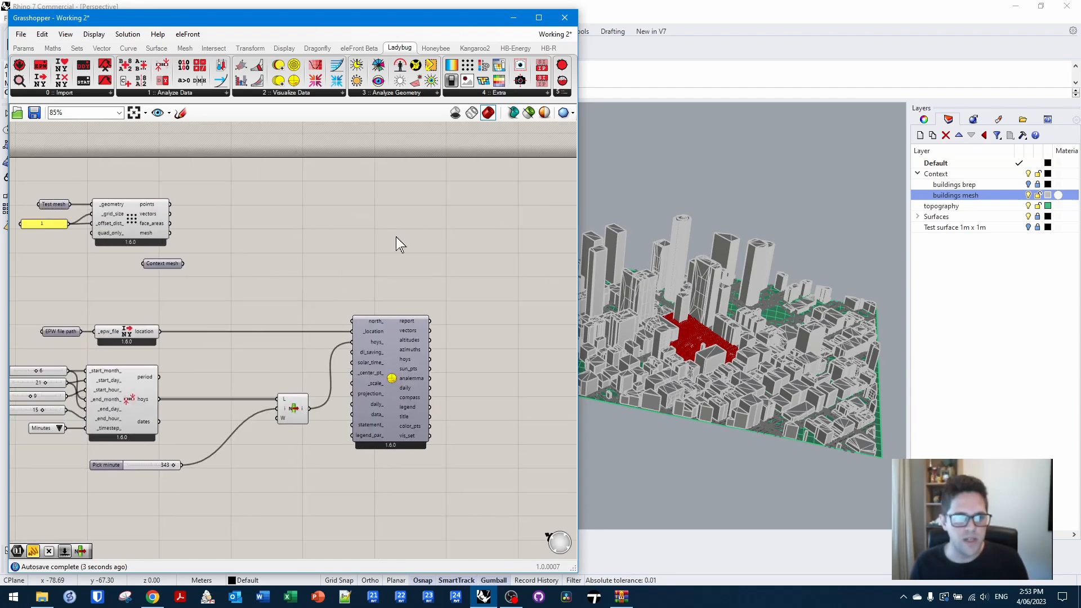
drag(166, 258, 381, 279)
drag(232, 269, 11, 184)
drag(128, 208, 390, 219)
drag(379, 285, 408, 284)
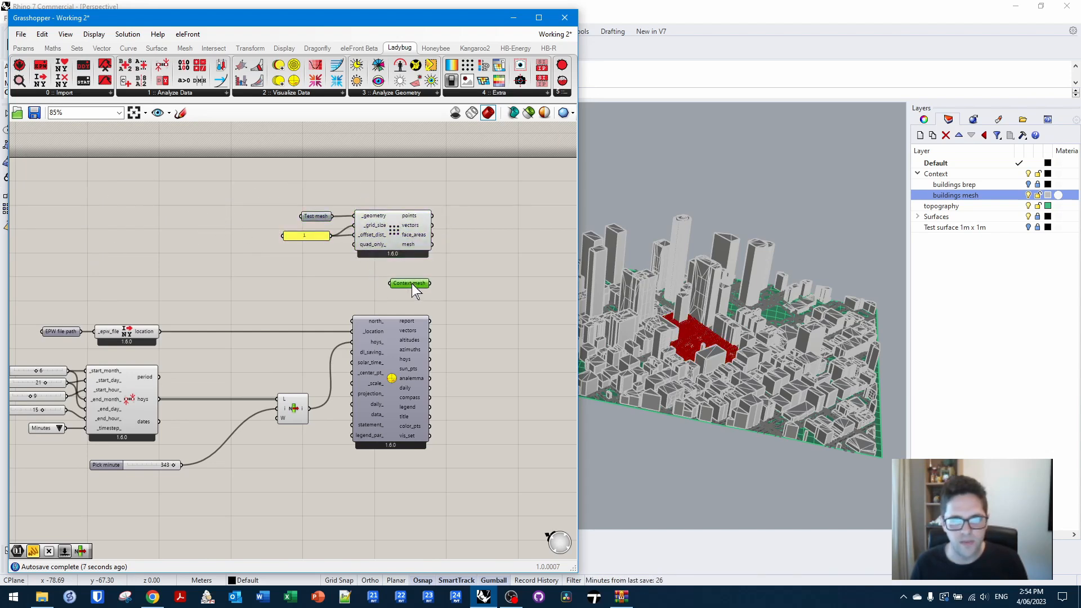
- Add a Mesh | Ray component between and beyond the test point grid and the sun path
right_drag(458, 291, 306, 278)
scroll(306, 278, up, 2)
double_click(318, 246)
text(m)
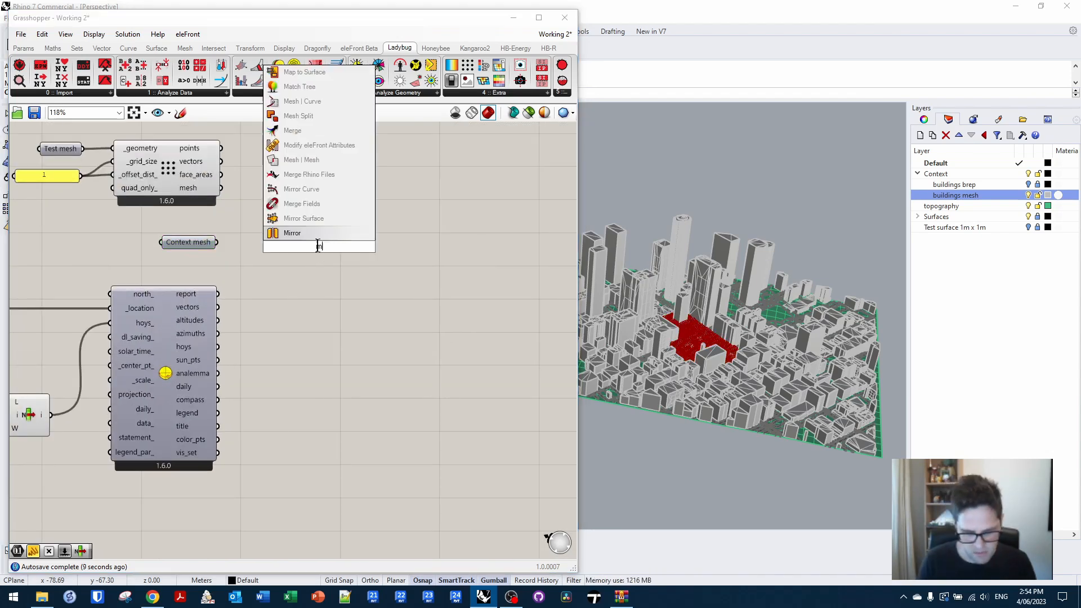
text(esh ra)
click(309, 220)
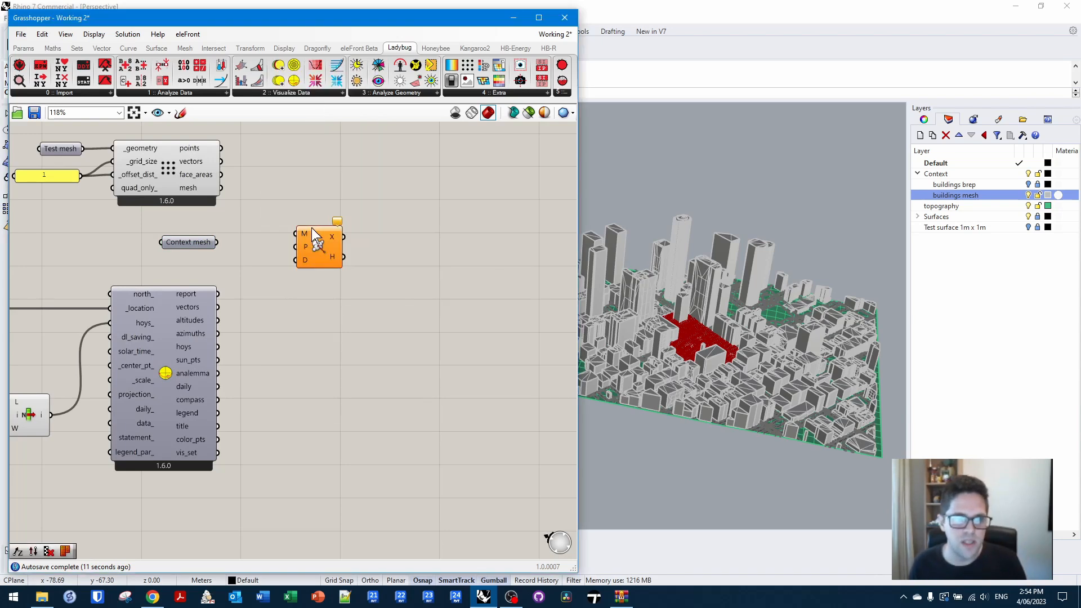
drag(309, 246, 353, 246)
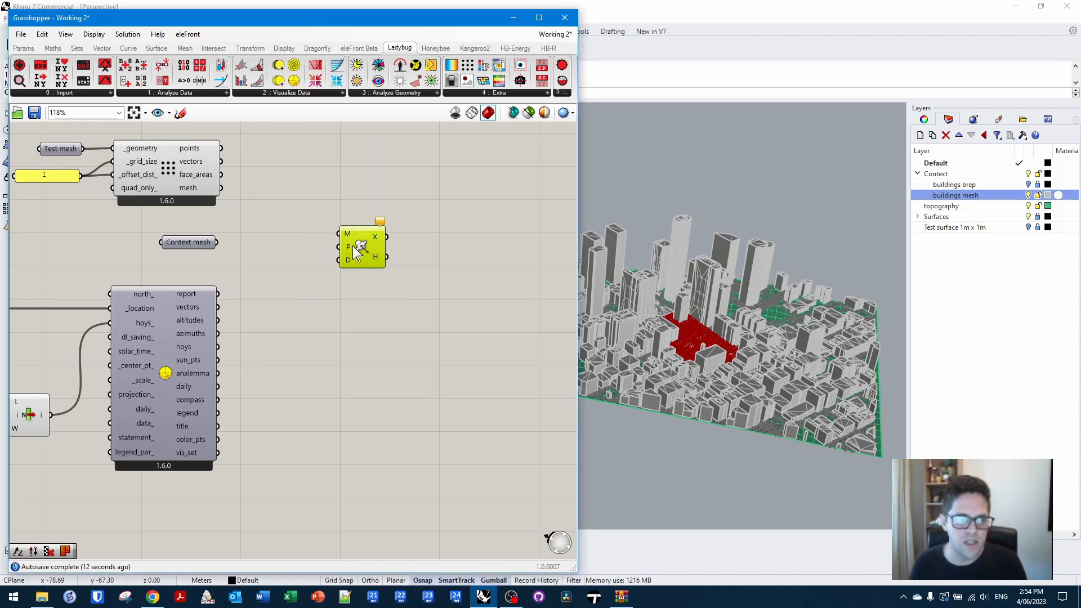
- Add a vector Reverse component and connect the sun path's vectors output to it
double_click(323, 322)
text(reverse)
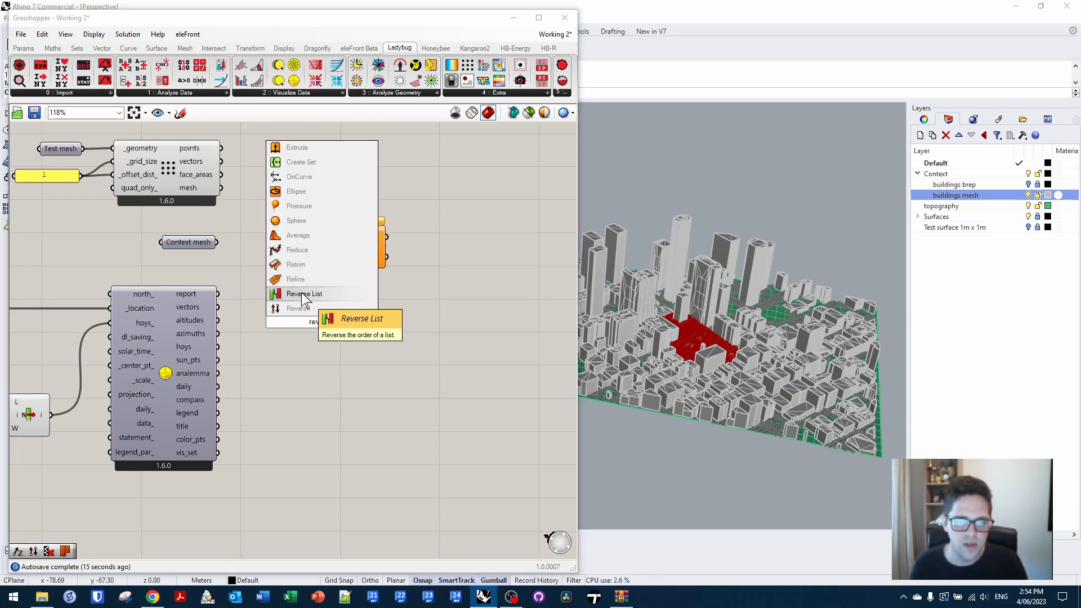
click(315, 308)
mouse_move(282, 319)
mouse_down()
mouse_move(294, 315)
mouse_move(280, 315)
mouse_up()
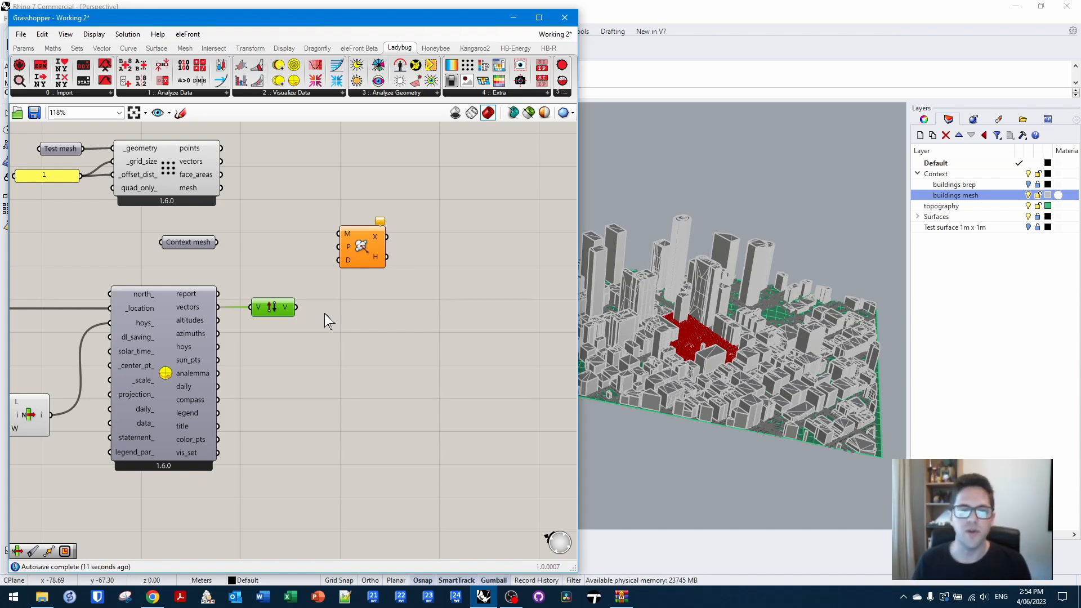
- Connect Context mesh, the grid points and the reversed sun vector to the Mesh | Ray inputs M, P and D
click(316, 213)
right_drag(314, 204, 332, 236)
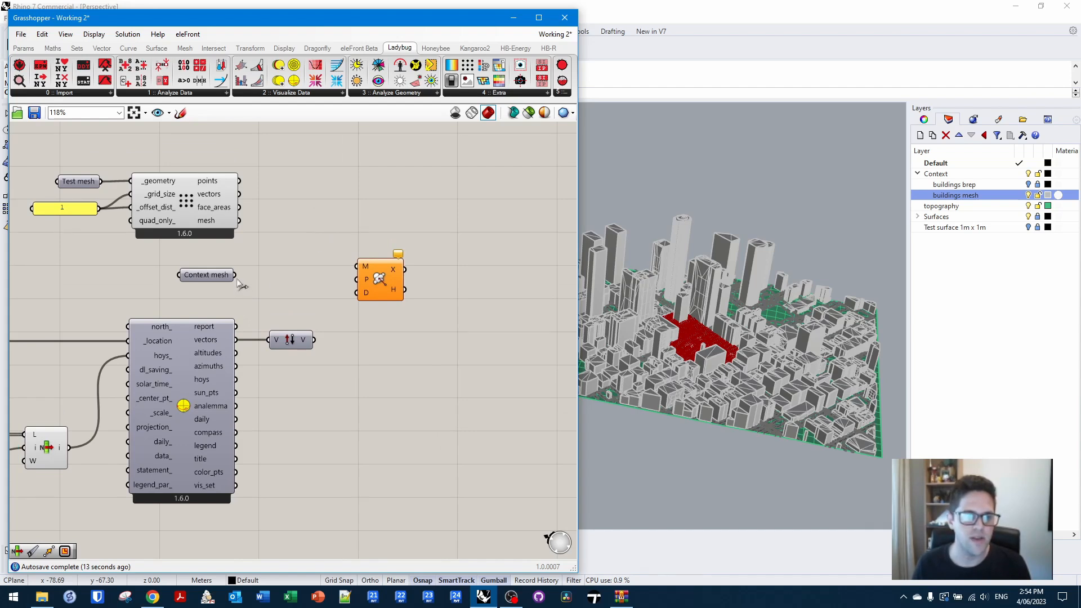
drag(310, 239, 240, 180)
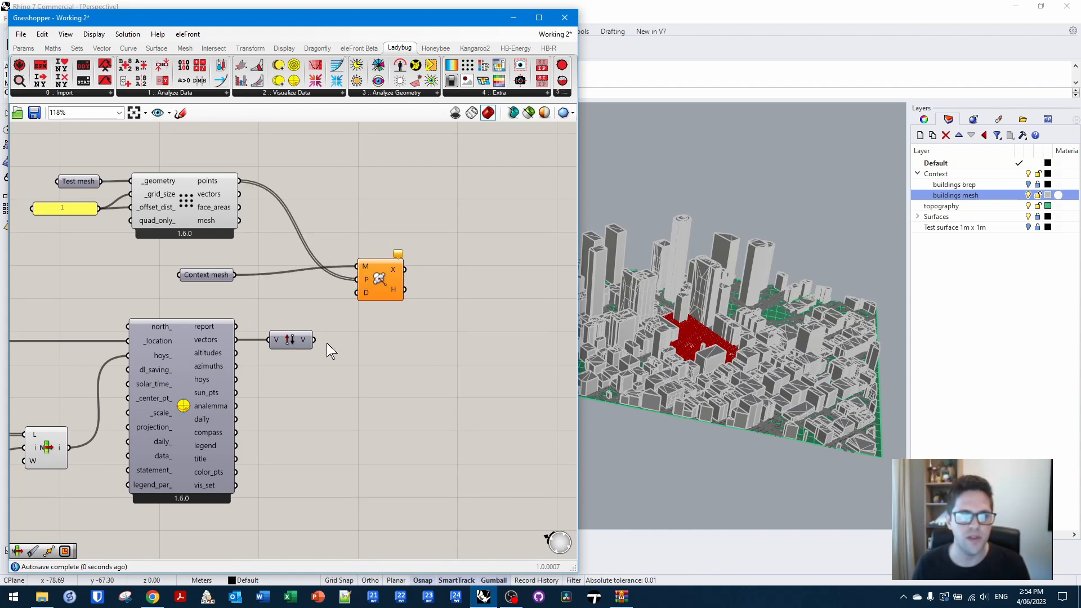
drag(378, 276, 402, 285)
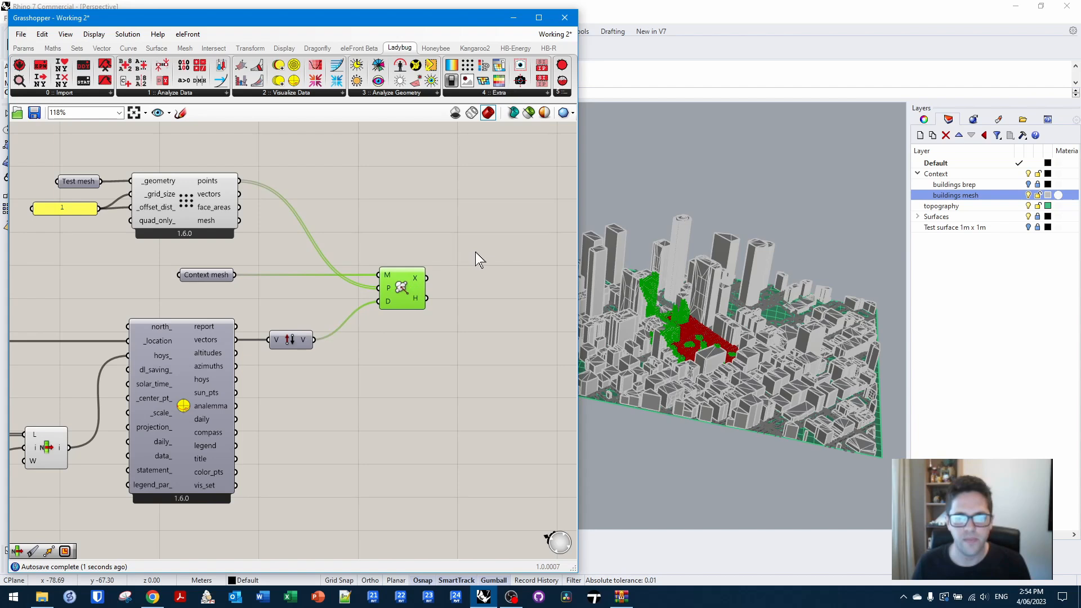
- Examine the ray hit points around the test area in the Rhino view while lowering Pick minute to 0
click(475, 253)
scroll(701, 323, up, 5)
right_drag(701, 322, 675, 331)
scroll(408, 346, down, 1)
right_drag(99, 446, 278, 348)
scroll(156, 401, up, 1)
scroll(157, 401, up, 1)
drag(138, 397, 42, 387)
right_drag(332, 390, 141, 420)
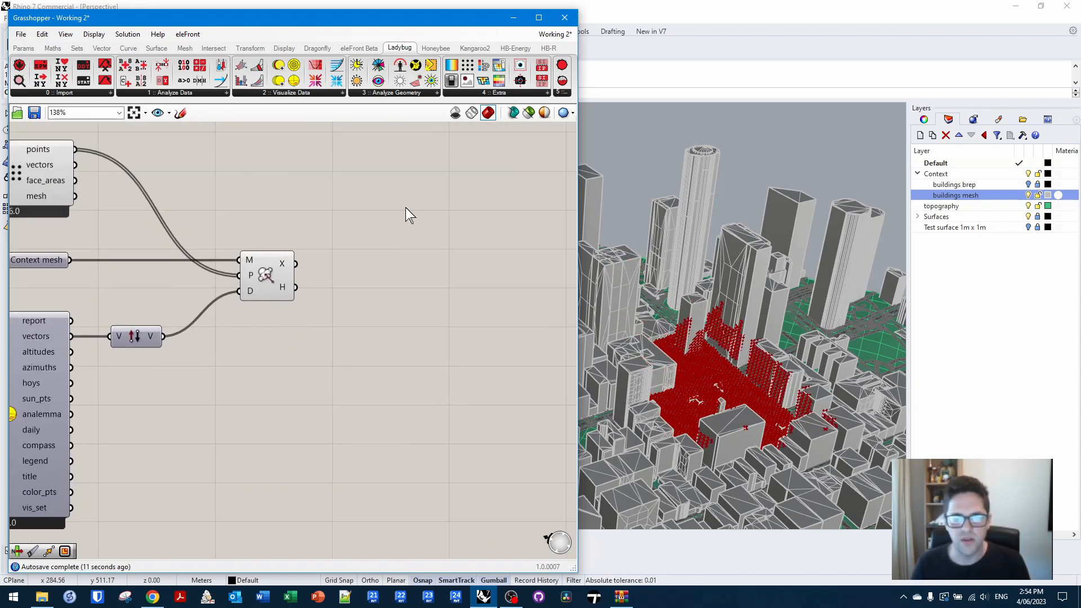
- Add a Line component from the test grid points to the Mesh | Ray intersection points
double_click(405, 207)
text(line)
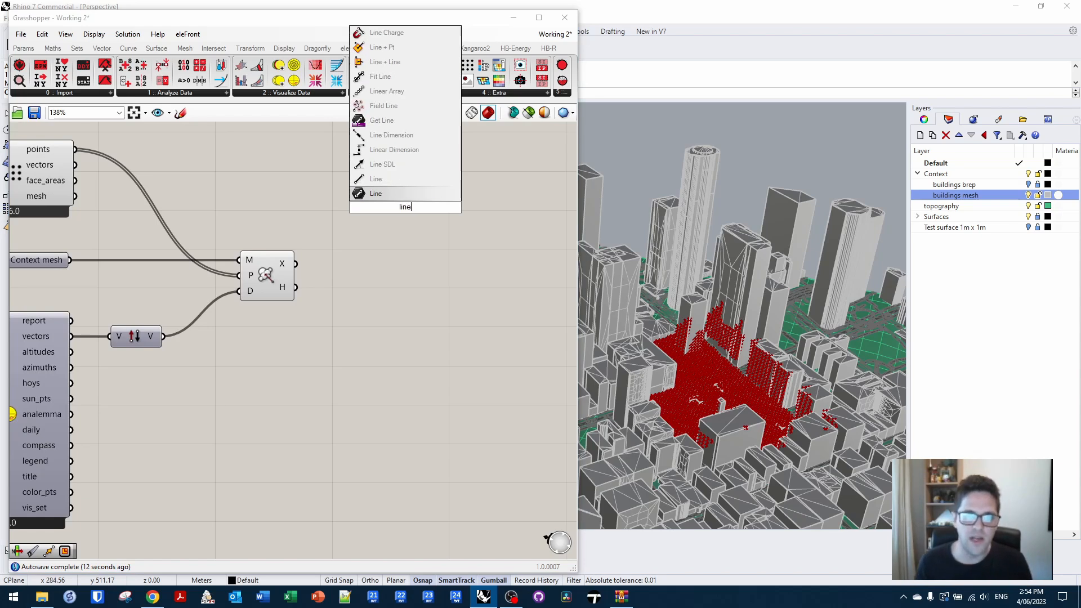
click(403, 193)
right_drag(283, 211, 338, 219)
drag(413, 206, 433, 207)
drag(393, 248, 351, 271)
scroll(477, 285, down, 2)
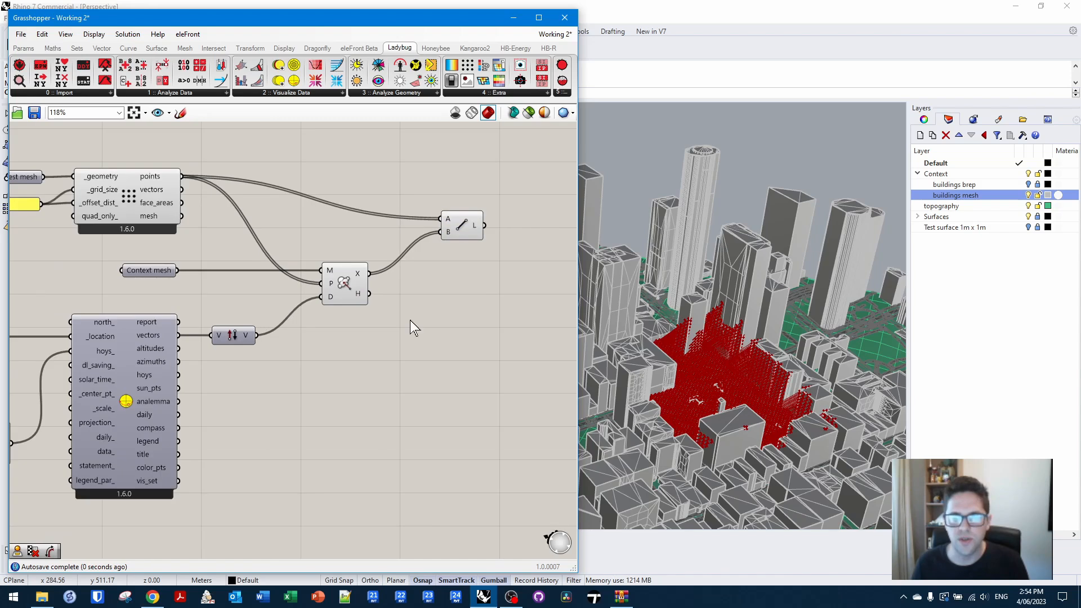
- Turn off the previews of the Mesh | Ray and test point components, and set Pick minute to 288
right_click(426, 196)
click(454, 216)
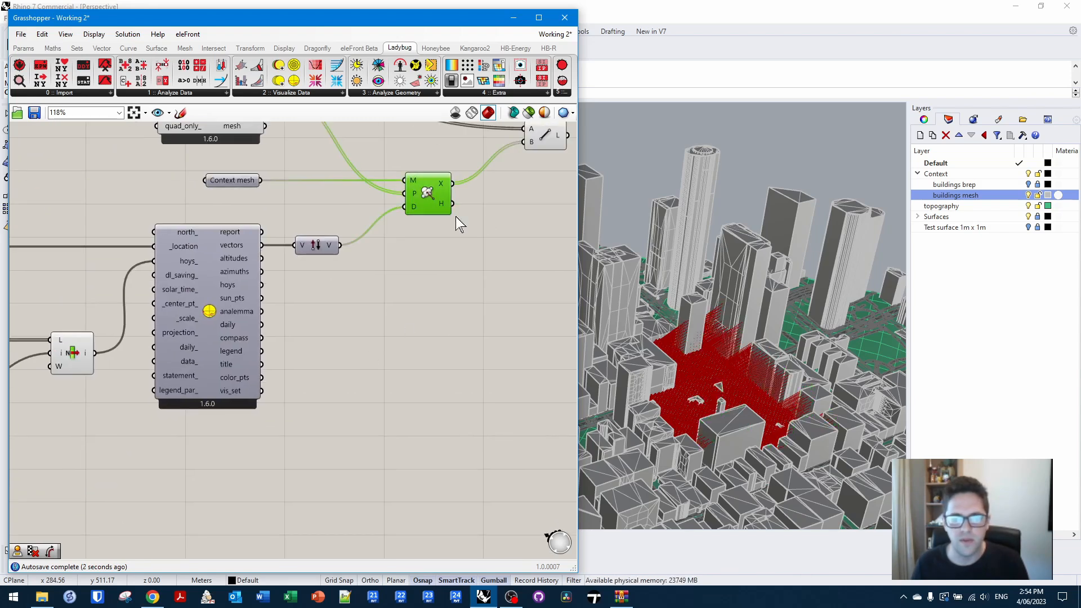
scroll(447, 296, down, 2)
right_click(296, 192)
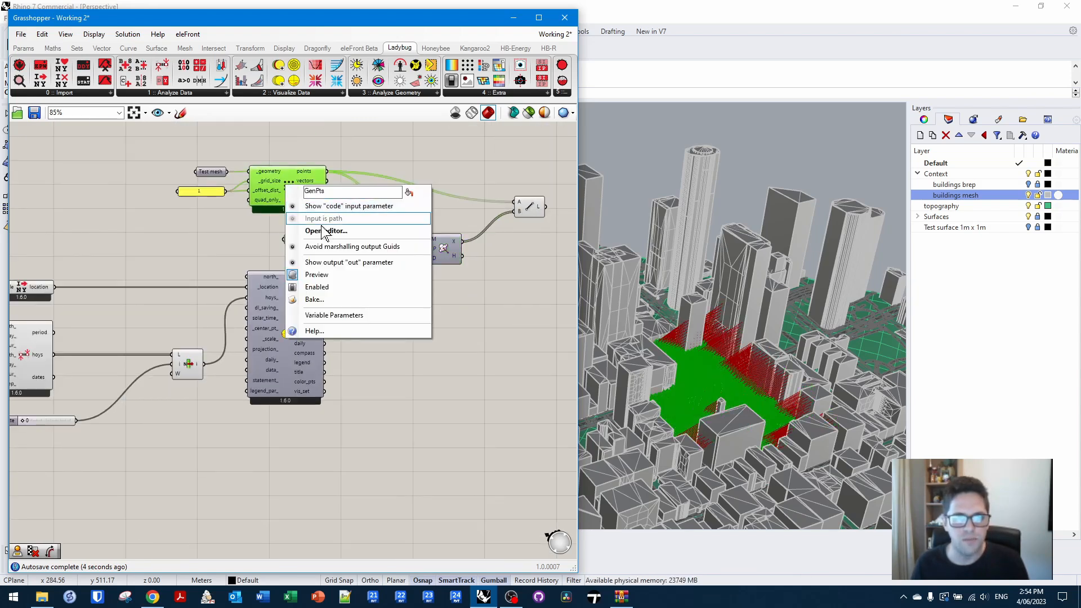
click(325, 269)
right_drag(362, 366, 413, 298)
drag(73, 353, 115, 349)
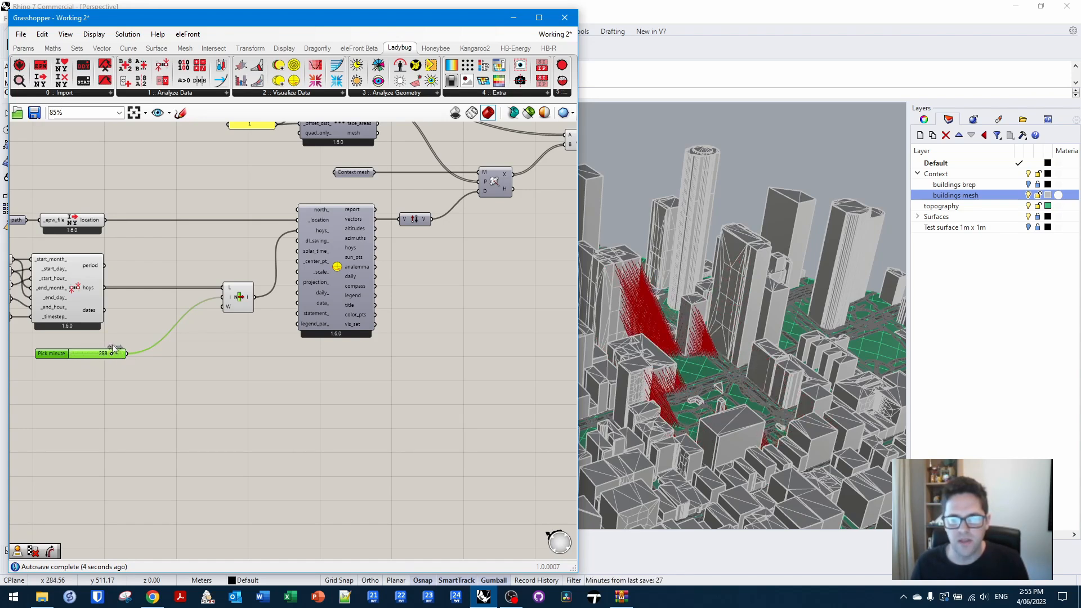
- Add a Cull Faces component downstream of Mesh | Ray and delete the Line component
right_drag(562, 193, 347, 318)
double_click(350, 201)
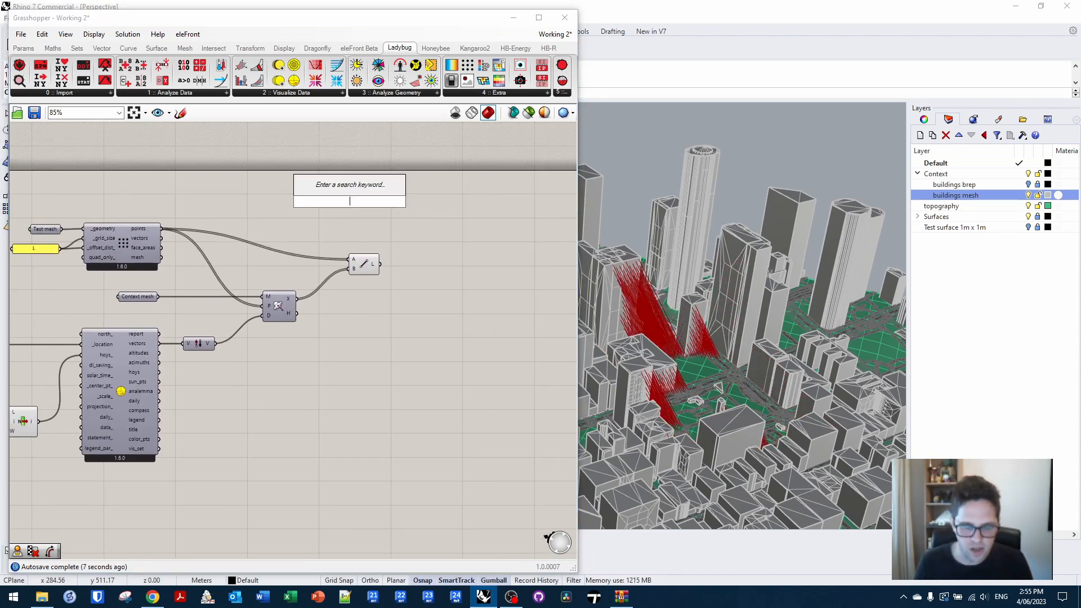
text(cull face)
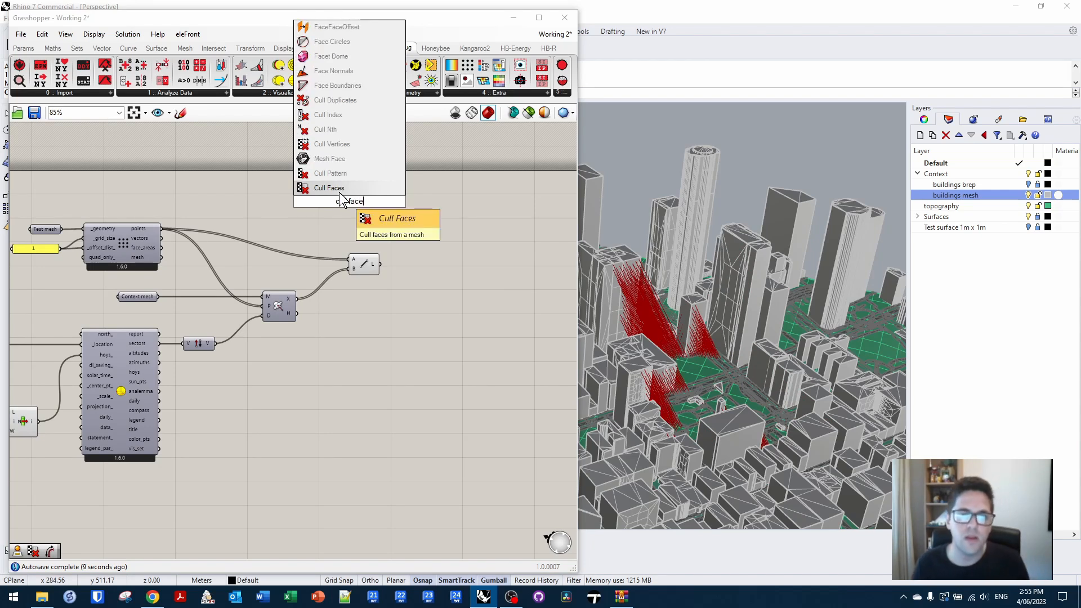
key(Return)
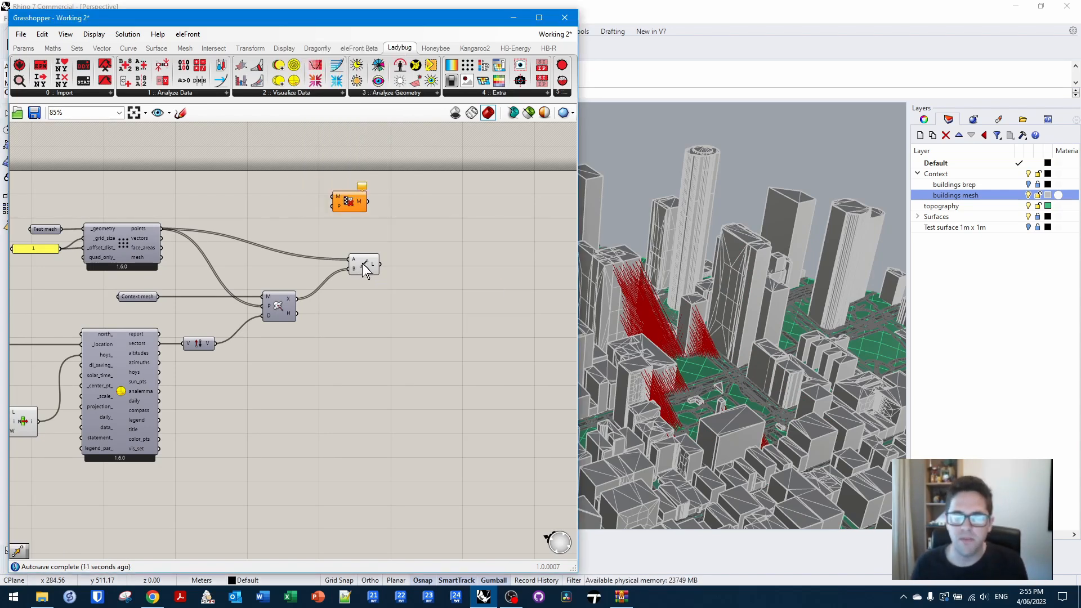
click(363, 262)
key(Delete)
drag(355, 199, 401, 235)
right_drag(336, 247, 296, 204)
click(276, 248)
scroll(276, 247, up, 2)
mouse_move(333, 280)
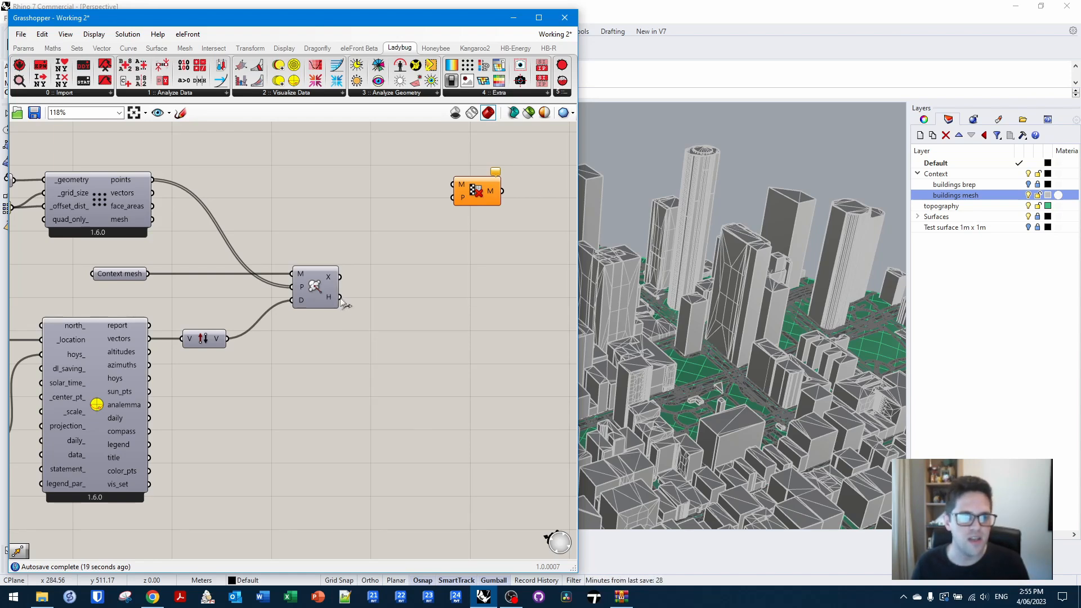
- Connect the Mesh | Ray hit output to the Cull Faces pattern input and Test mesh to its mesh input
drag(460, 213, 455, 194)
right_drag(292, 171, 433, 177)
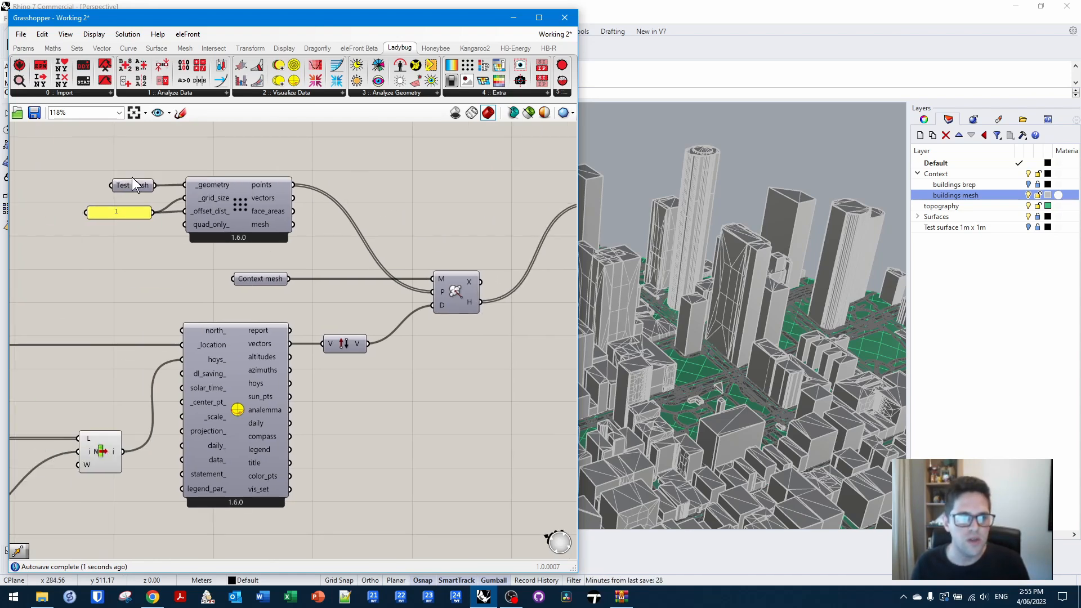
scroll(126, 158, down, 3)
drag(150, 156, 476, 161)
click(490, 161)
click(528, 189)
scroll(725, 339, up, 6)
right_drag(726, 343, 747, 414)
- Add a Move component that takes Test mesh as geometry and a Unit Z vector as its motion
double_click(327, 176)
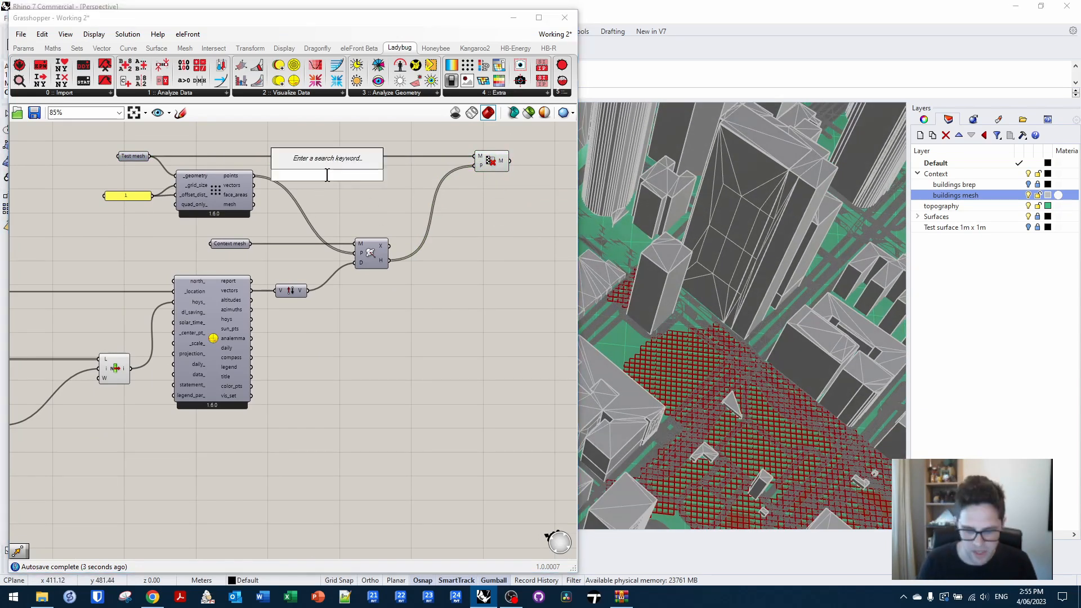
text(move)
key(Return)
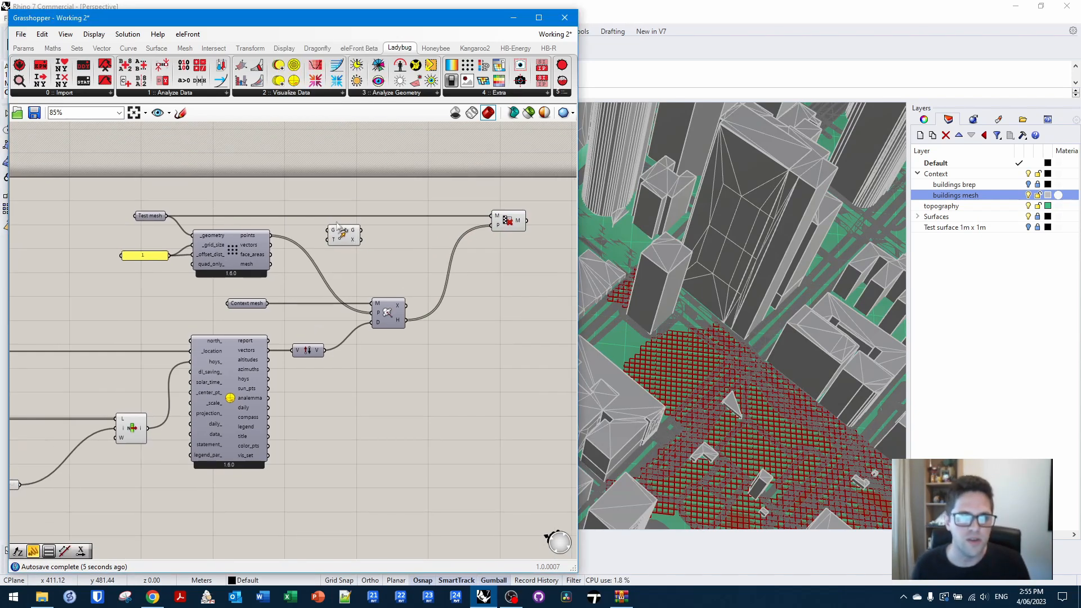
drag(345, 224, 110, 227)
scroll(311, 189, up, 2)
double_click(185, 184)
text(z)
key(Return)
right_drag(427, 193, 351, 190)
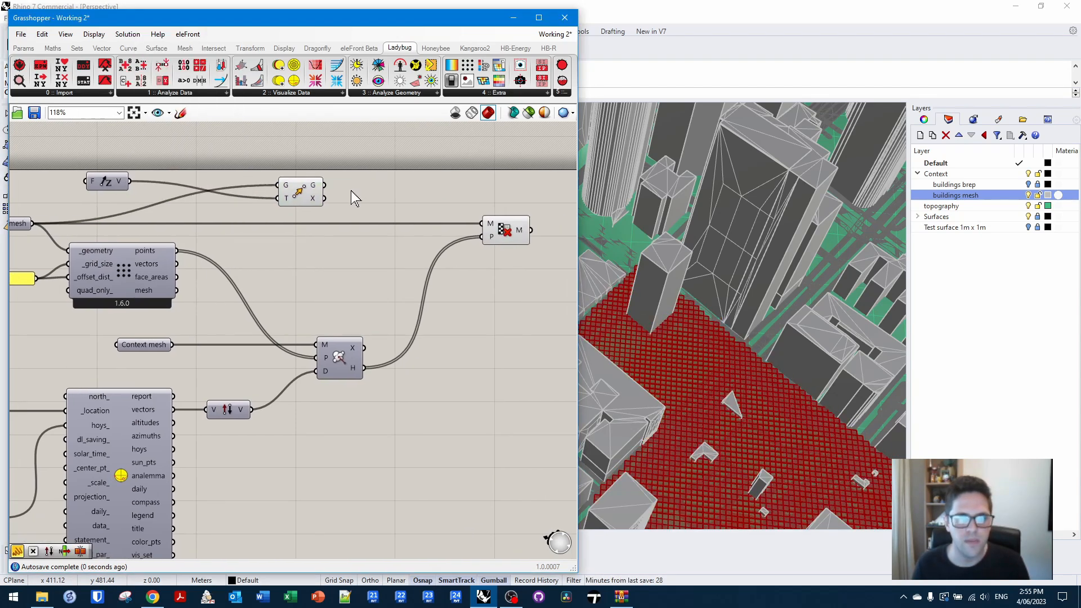
- Feed the moved mesh into the Cull Faces mesh input and turn off the Move component's preview
drag(329, 186, 484, 225)
click(310, 193)
right_click(308, 191)
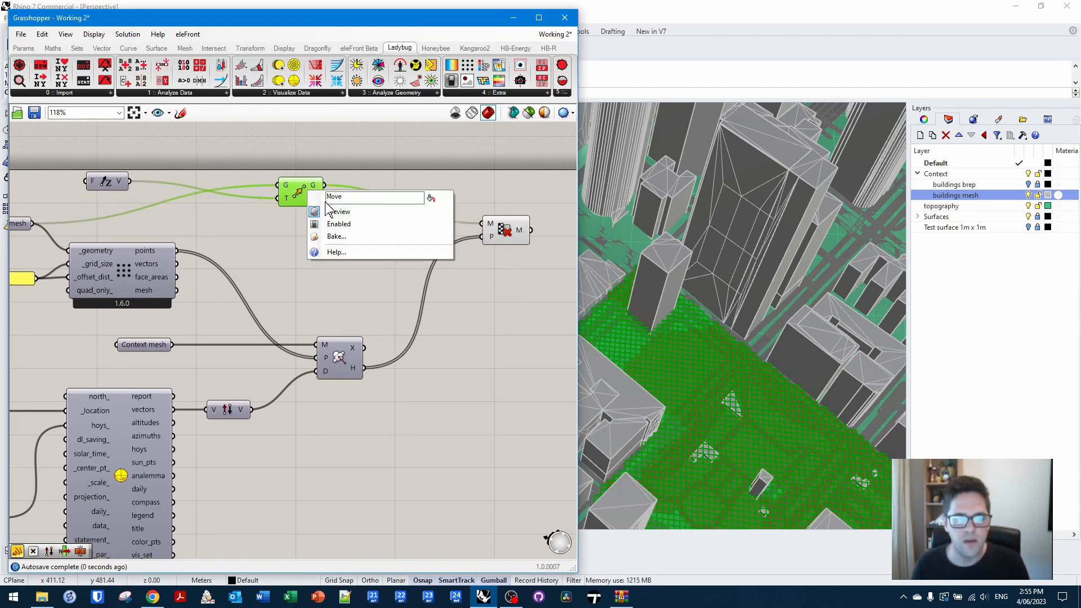
click(325, 209)
- Line up the Move component with the Cull Faces mesh input and place Unit Z directly beside Move
drag(311, 200, 356, 238)
click(142, 196)
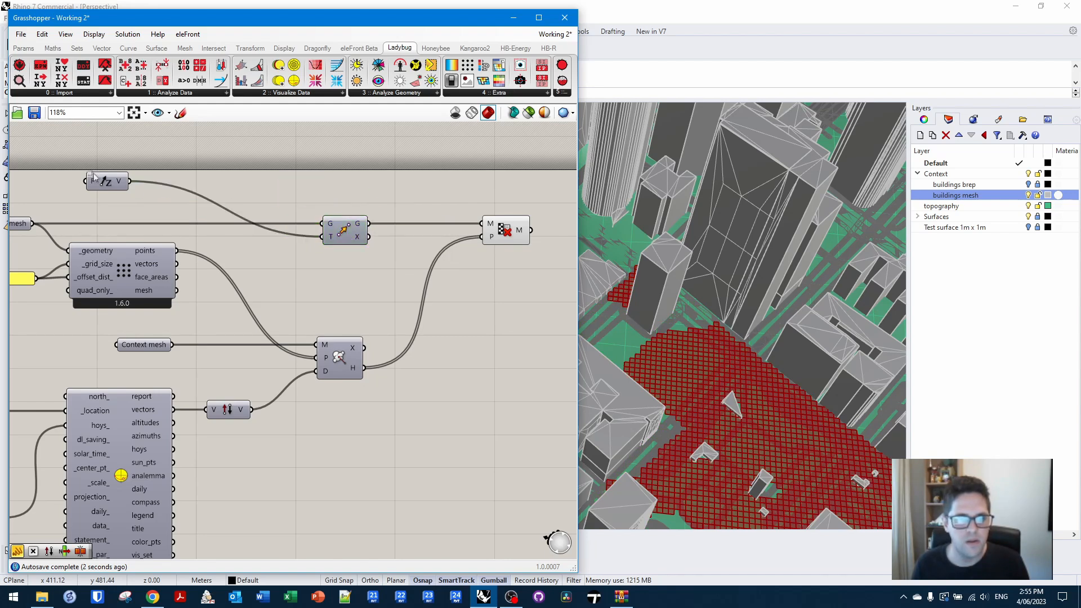
drag(107, 181, 272, 236)
scroll(324, 198, down, 3)
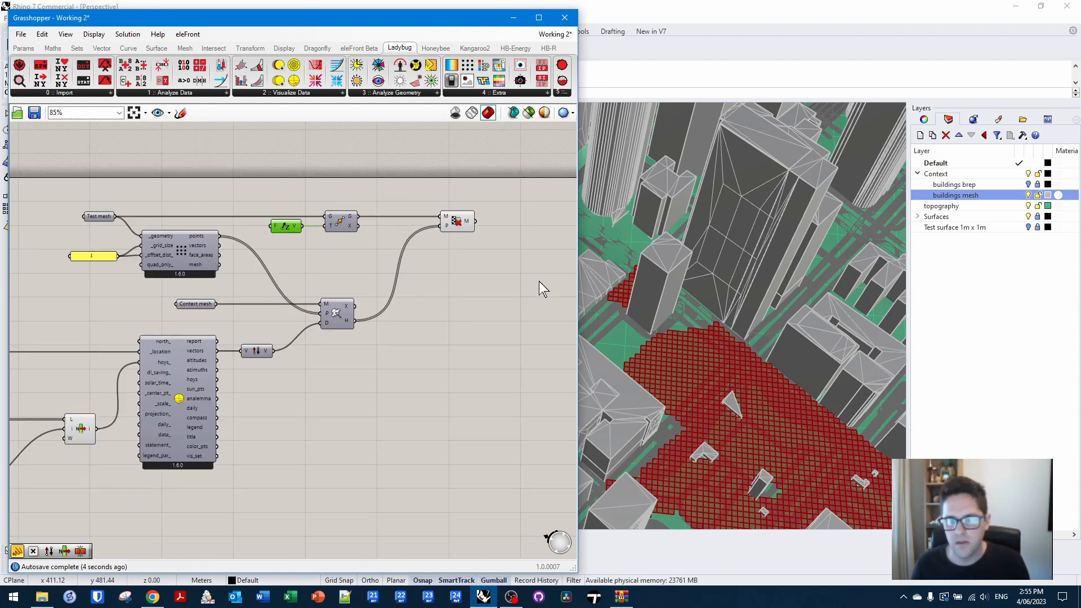
scroll(630, 292, down, 3)
scroll(636, 304, up, 3)
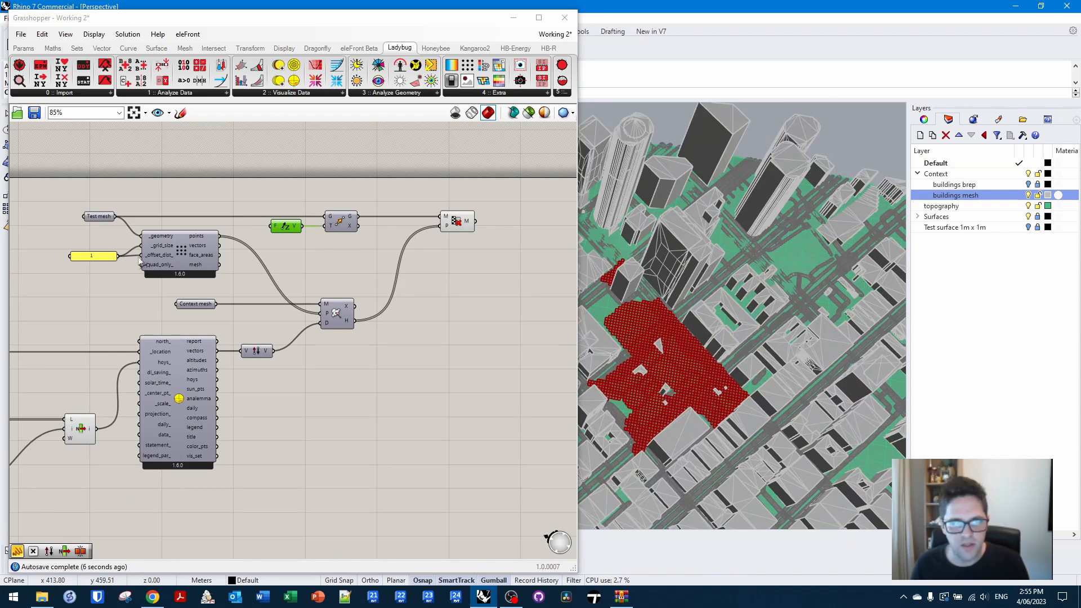
- Hide the wire into the List Item index input and place the Pick minute slider just above Cull Faces
scroll(128, 364, up, 1)
right_drag(128, 364, 262, 300)
right_drag(119, 427, 200, 404)
right_click(274, 357)
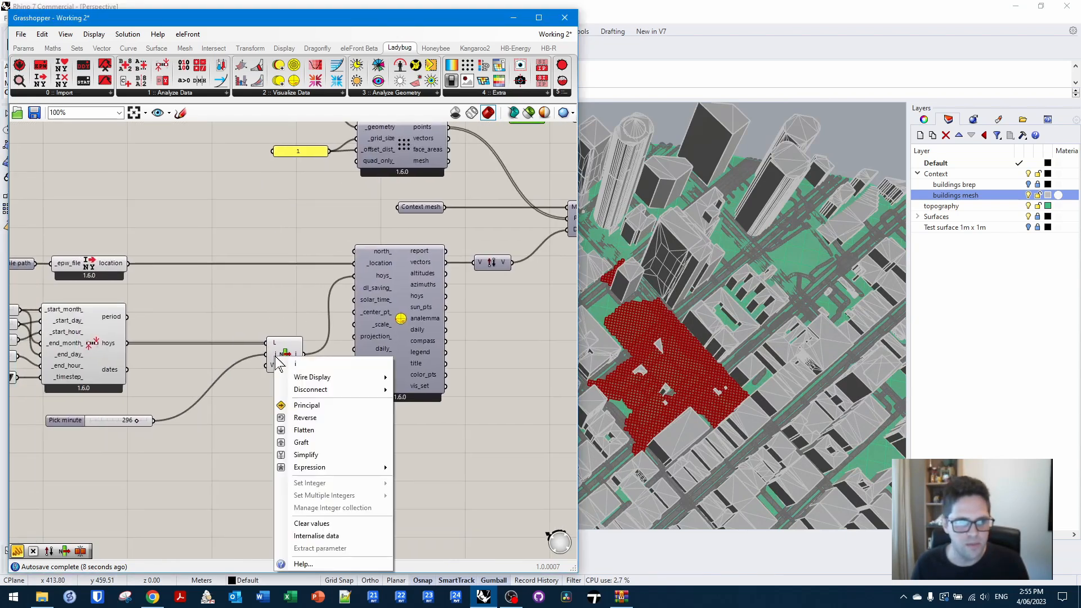
mouse_move(345, 377)
click(419, 403)
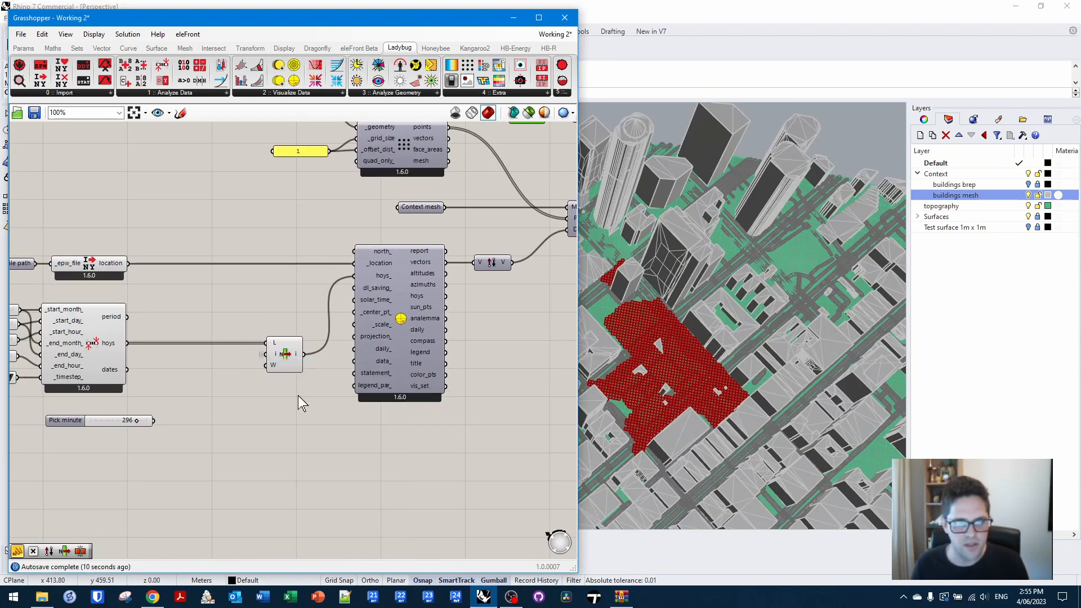
scroll(108, 372, down, 3)
drag(105, 420, 441, 185)
scroll(530, 212, up, 3)
right_drag(442, 191, 309, 187)
- Vary Pick minute down to 63 and up to 67 while examining the culled test mesh in the Rhino view
scroll(307, 184, up, 4)
drag(283, 190, 209, 186)
right_drag(828, 315, 761, 340)
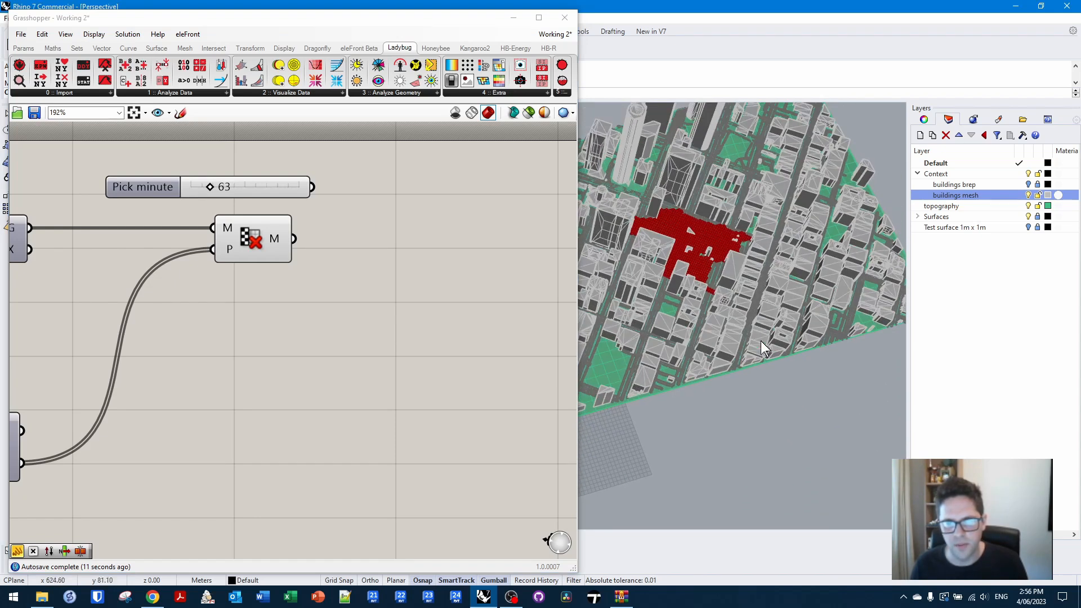
scroll(687, 221, up, 7)
right_drag(687, 220, 688, 256)
mouse_move(217, 186)
mouse_down()
mouse_move(285, 188)
mouse_move(304, 201)
mouse_move(211, 192)
mouse_up()
- Set the _start_month_ slider of the analysis period to 12
scroll(430, 229, down, 4)
right_drag(277, 306, 565, 254)
right_drag(189, 280, 352, 234)
scroll(191, 324, up, 3)
double_click(157, 294)
text(12)
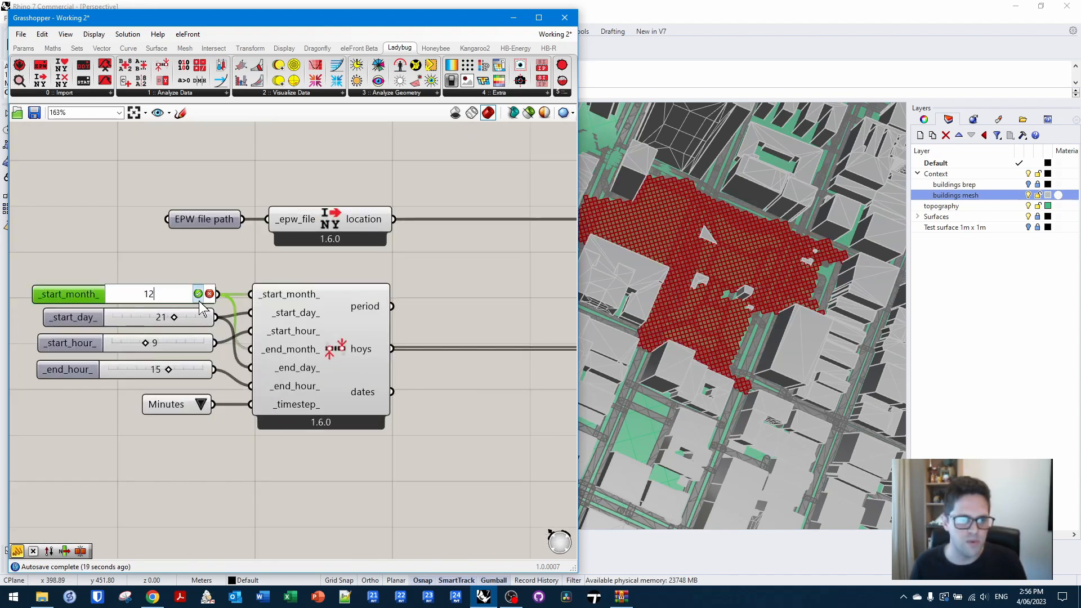
click(199, 297)
click(196, 261)
scroll(196, 258, down, 5)
right_drag(530, 183, 358, 221)
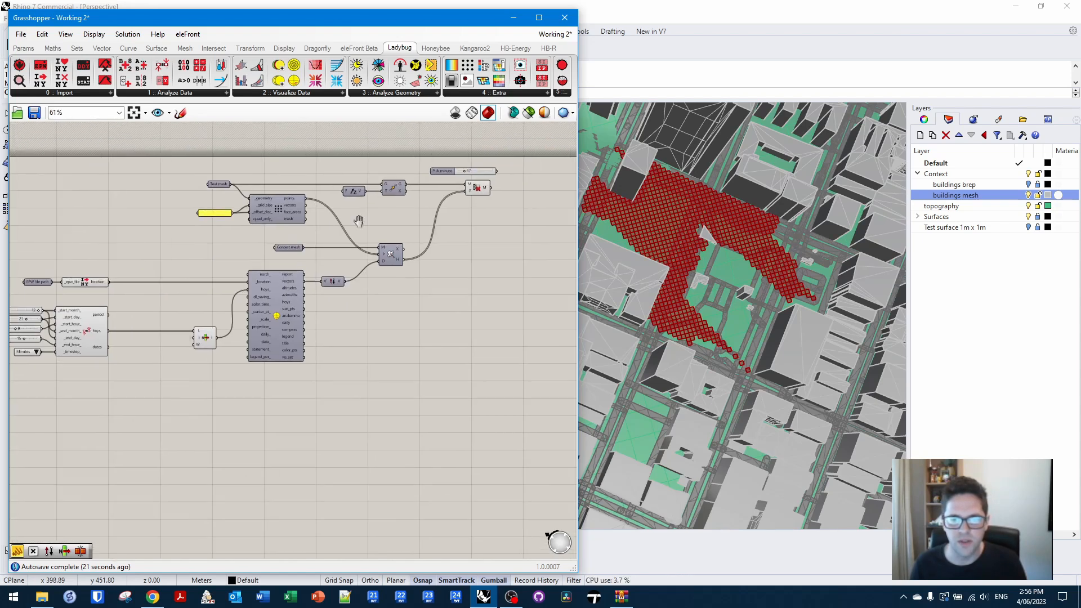
- Set Pick minute to 104 and inspect the boolean values of the Mesh | Ray hit output
scroll(358, 221, up, 3)
drag(320, 214, 326, 213)
scroll(715, 329, down, 4)
right_drag(732, 355, 744, 332)
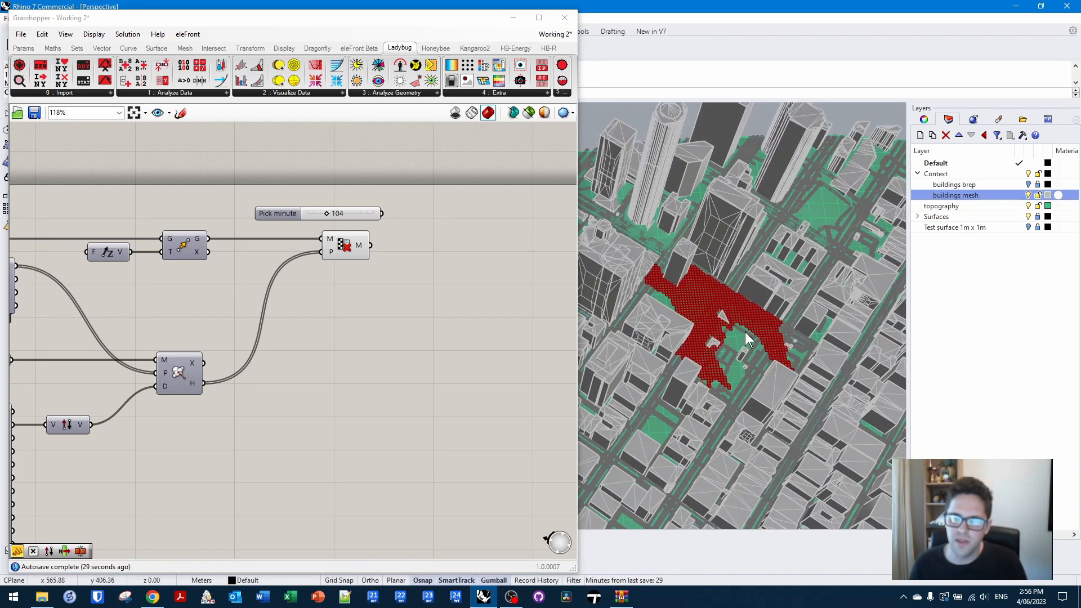
scroll(747, 334, up, 2)
drag(361, 219, 352, 215)
click(337, 322)
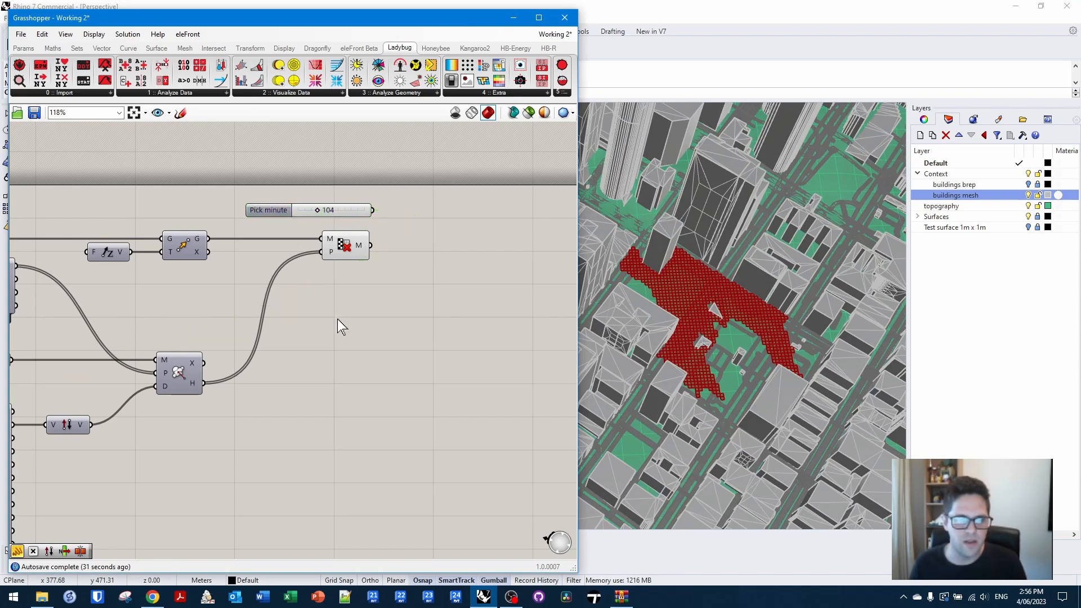
mouse_move(195, 393)
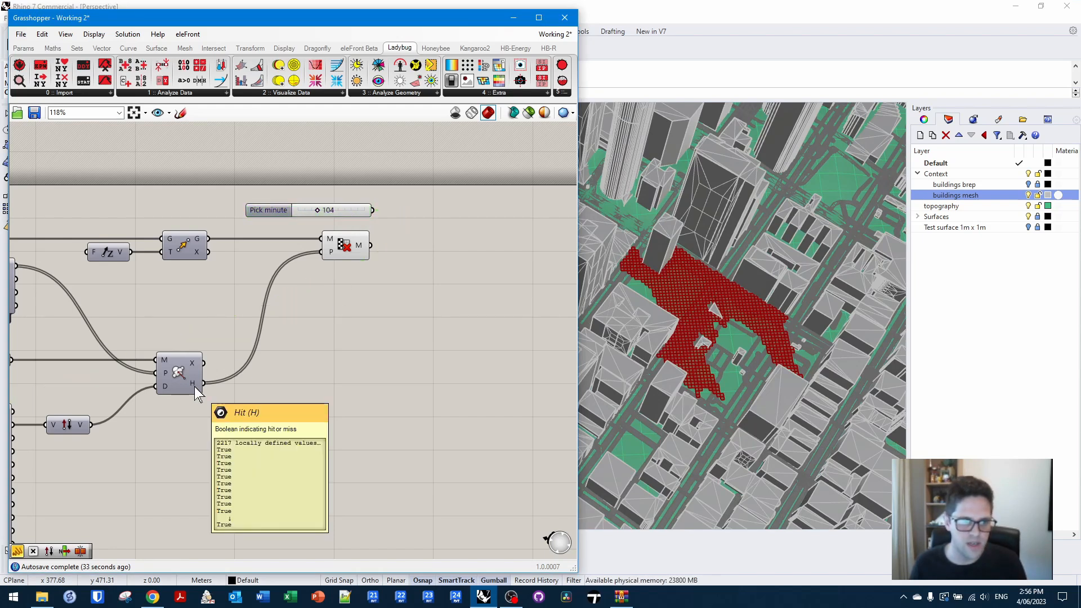
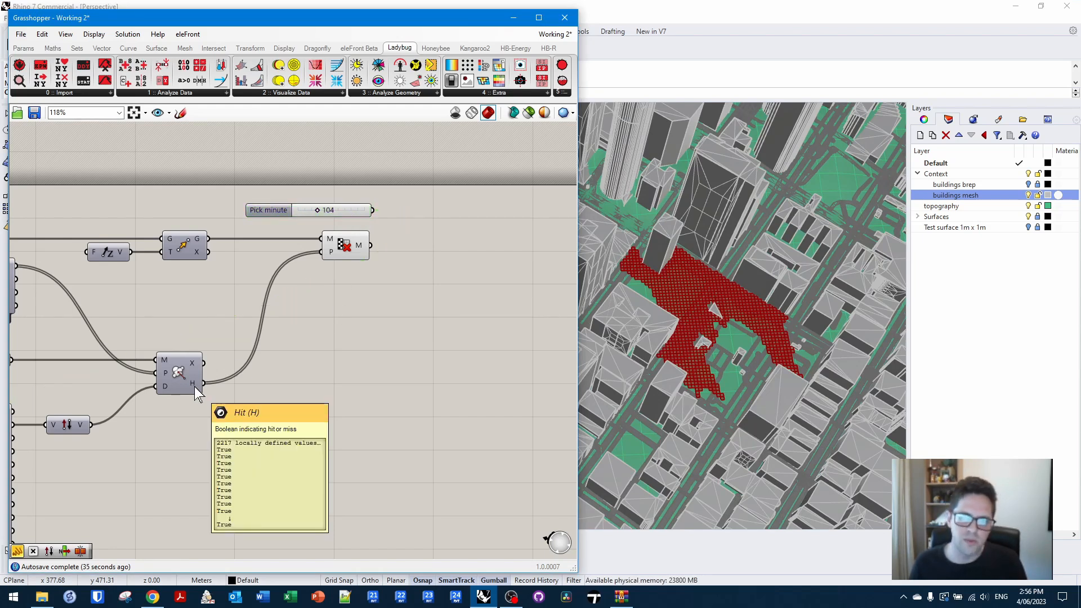
- Set Pick minute to 211 and examine the culled faces around the small structures in the test area
drag(317, 211, 338, 205)
mouse_move(337, 205)
mouse_down()
mouse_move(349, 205)
mouse_move(337, 206)
mouse_up()
scroll(704, 357, up, 5)
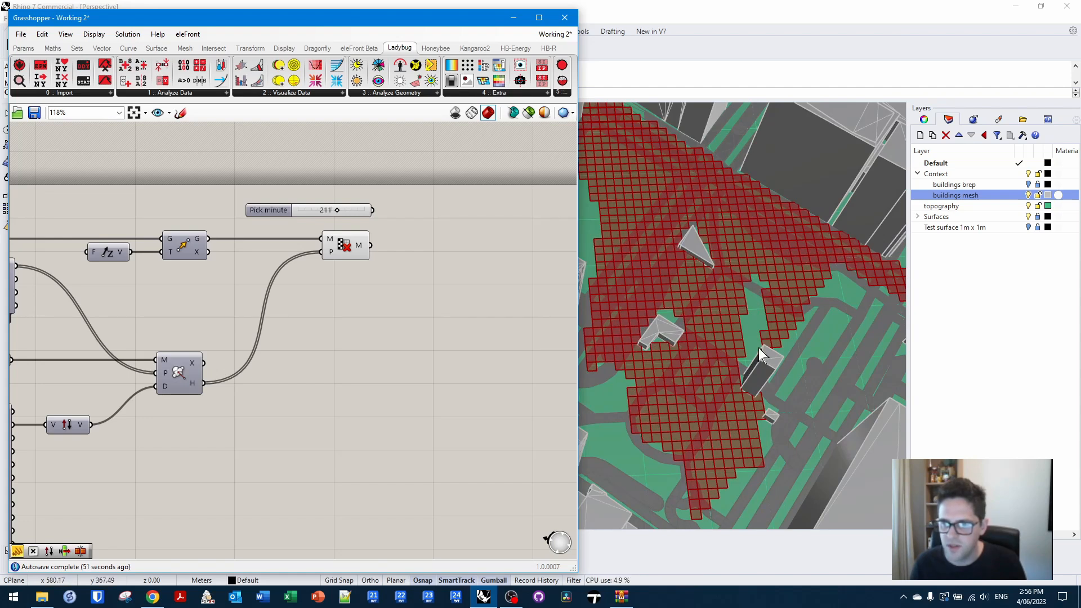
scroll(754, 333, down, 5)
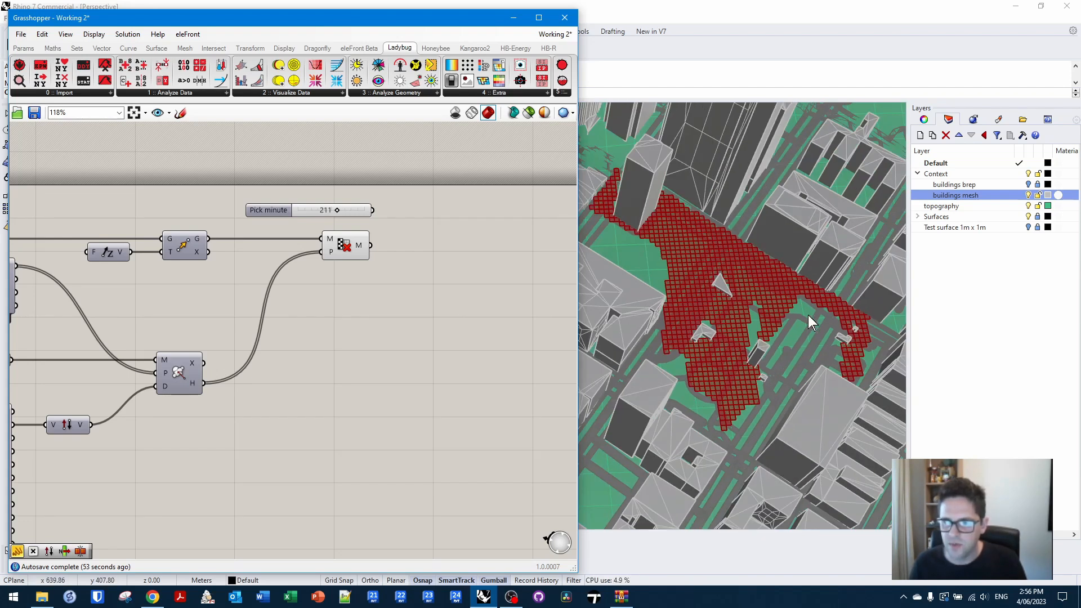
scroll(397, 227, down, 2)
- Duplicate Cull Faces with its wired inputs and invert the pattern input of the lower component
mouse_move(360, 248)
mouse_down()
mouse_move(367, 287)
mouse_move(356, 261)
mouse_up()
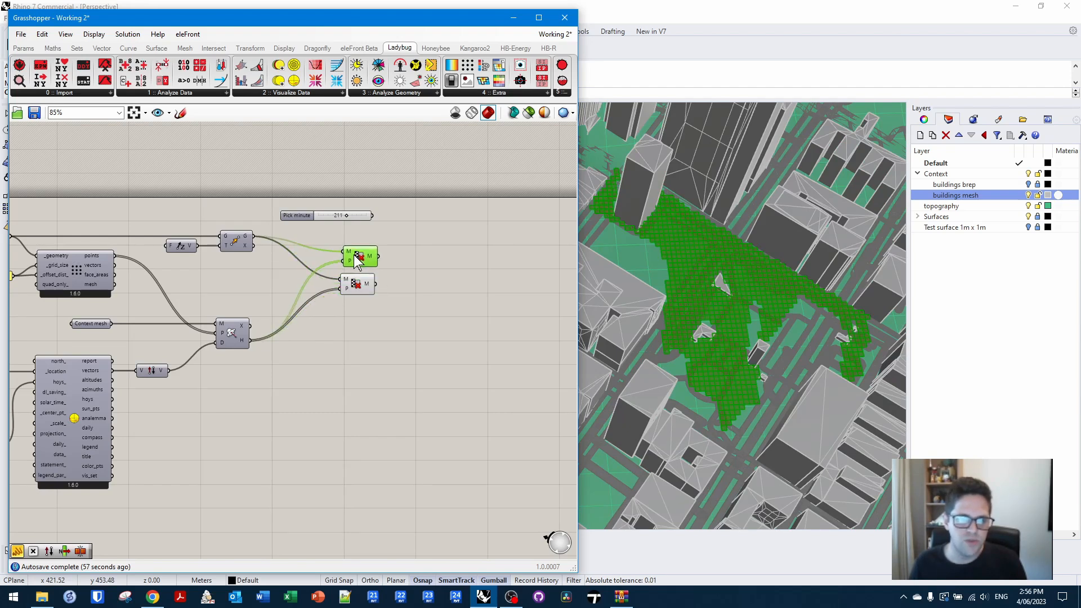
right_click(350, 293)
click(375, 401)
scroll(348, 288, up, 2)
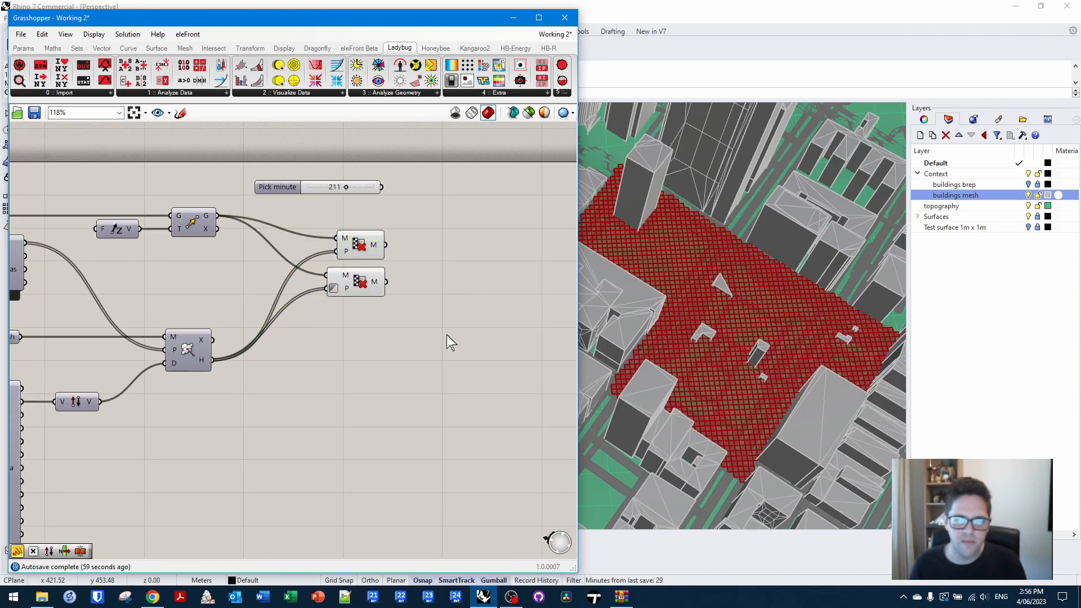
- Compare the mesh regions kept by the two Cull Faces components by highlighting each in turn
click(354, 300)
click(359, 274)
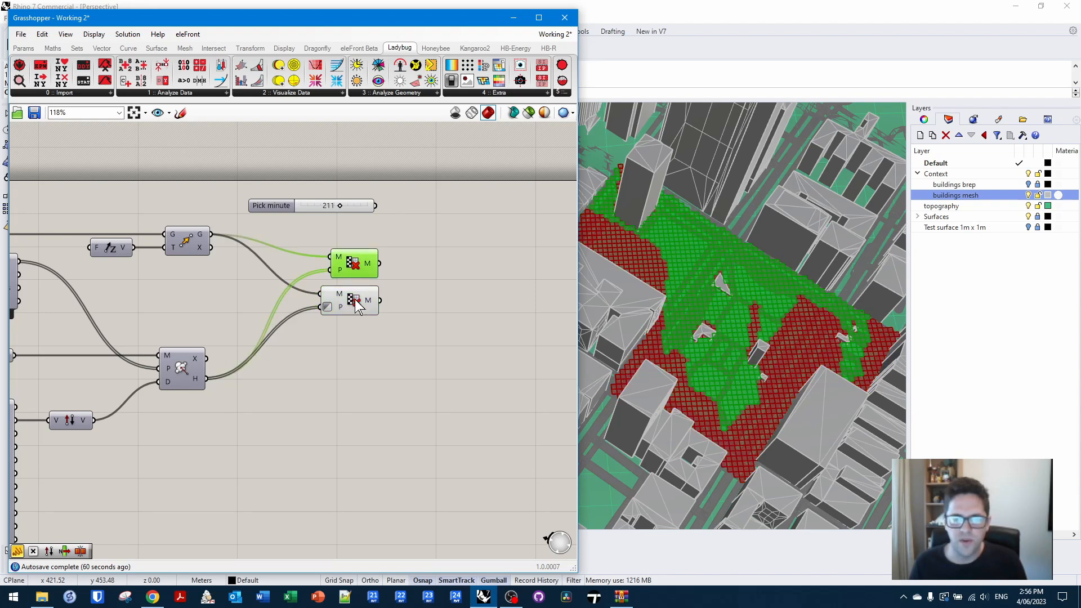
click(353, 300)
click(358, 262)
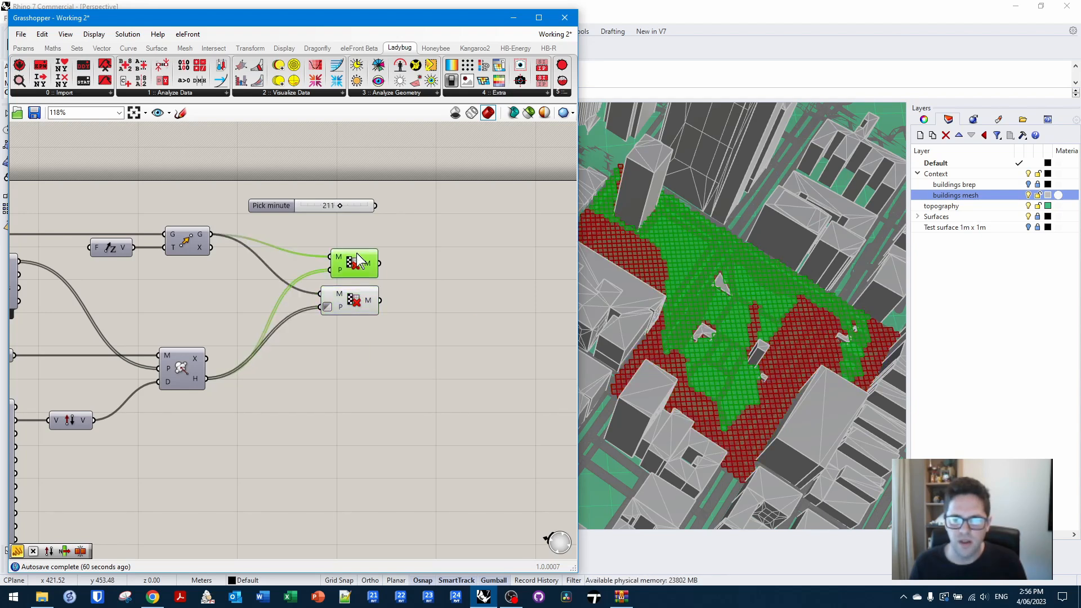
click(358, 304)
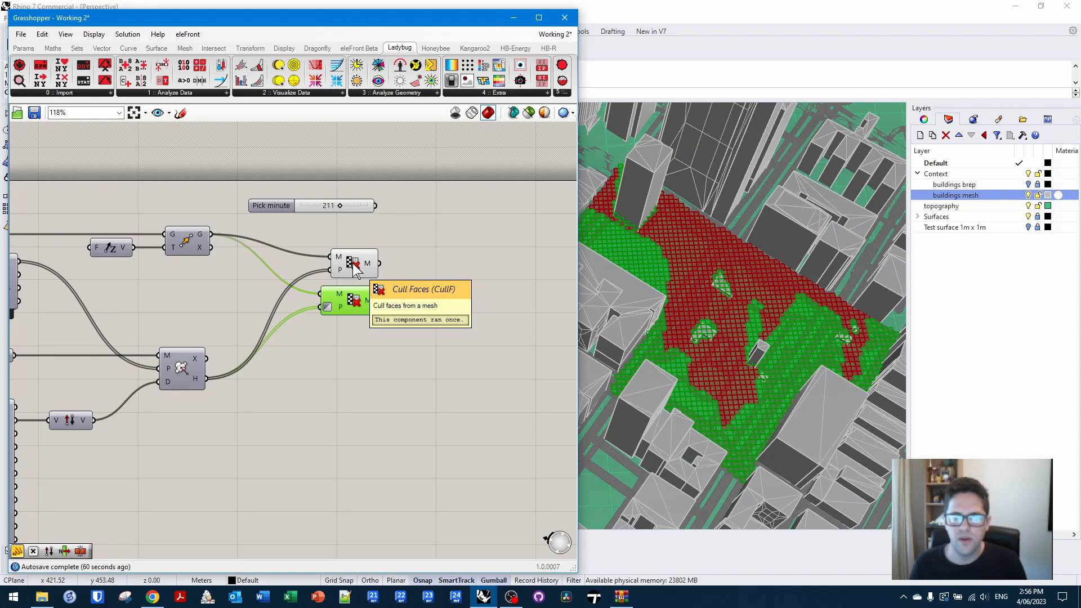
click(354, 264)
click(422, 262)
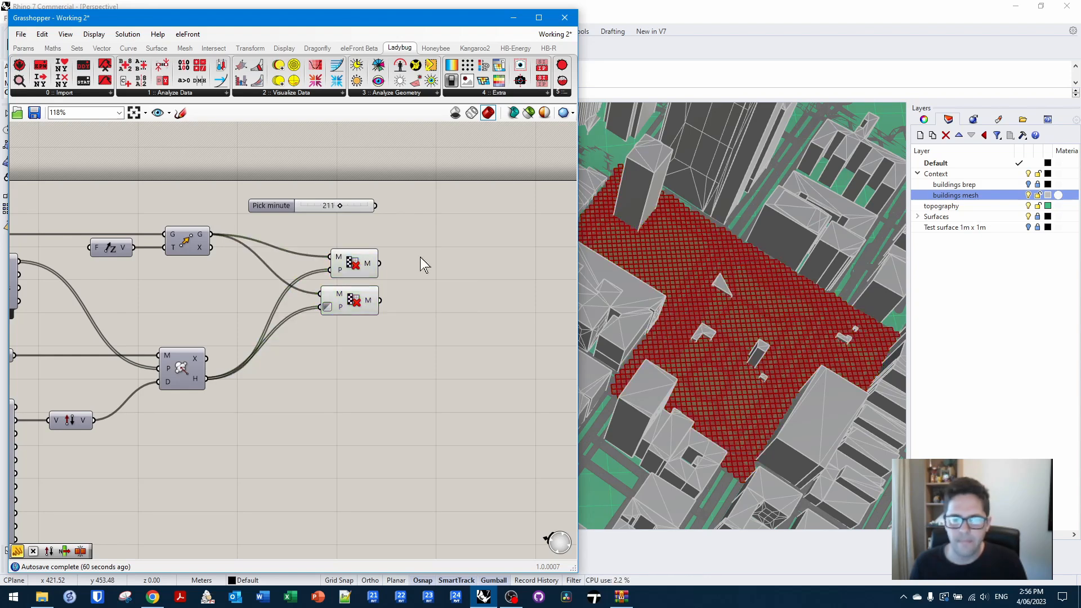
- Turn off the previews of both Cull Faces components
scroll(459, 269, down, 3)
right_click(326, 250)
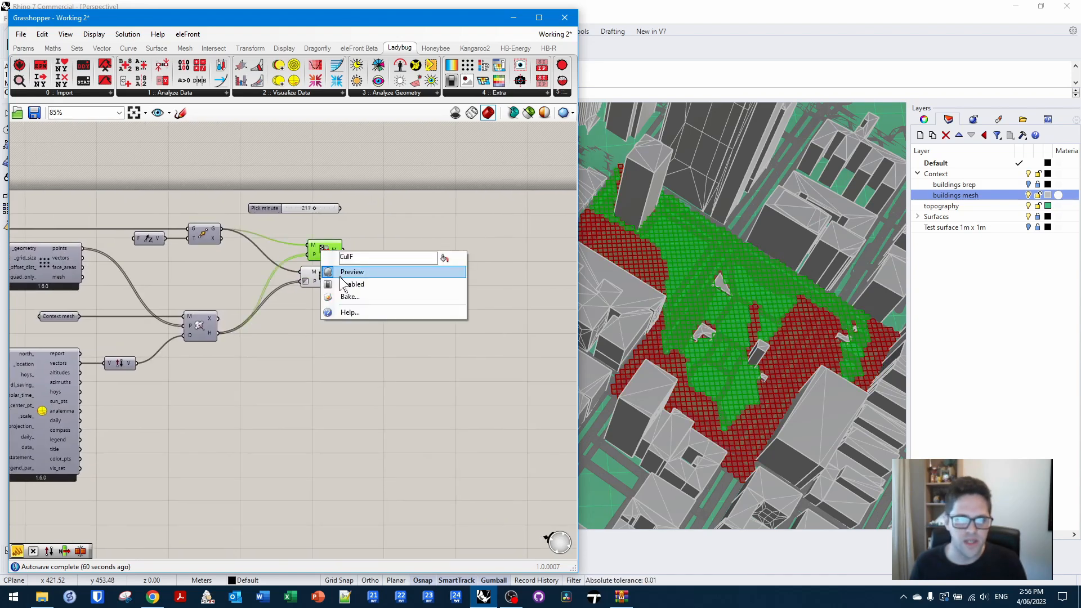
click(352, 272)
- Add a Custom Preview component and connect the inverted Cull Faces mesh to its geometry input
double_click(416, 287)
text(custom)
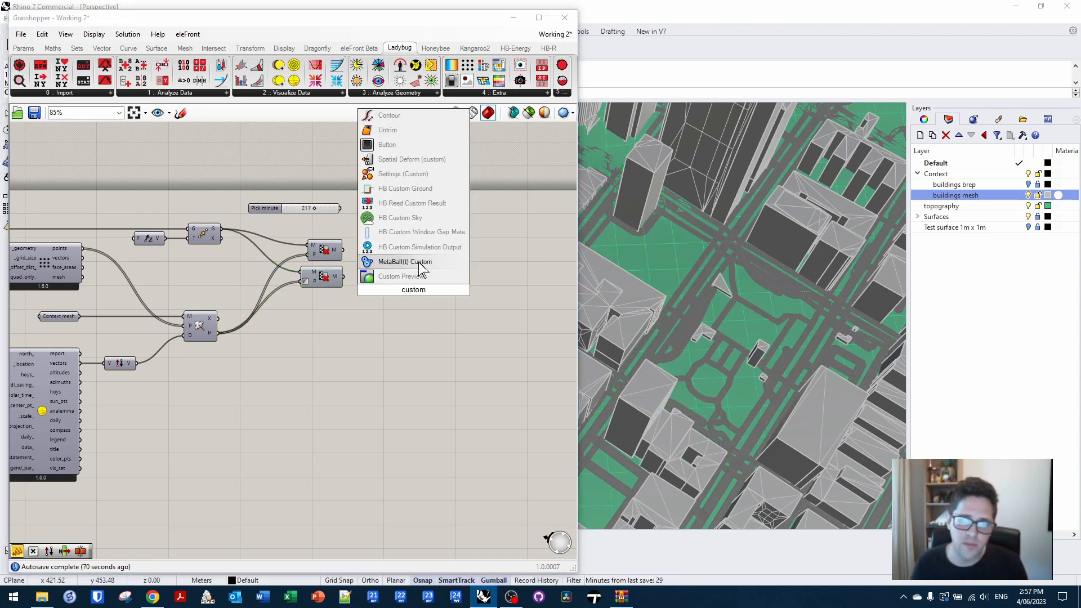
click(421, 273)
scroll(365, 281, up, 3)
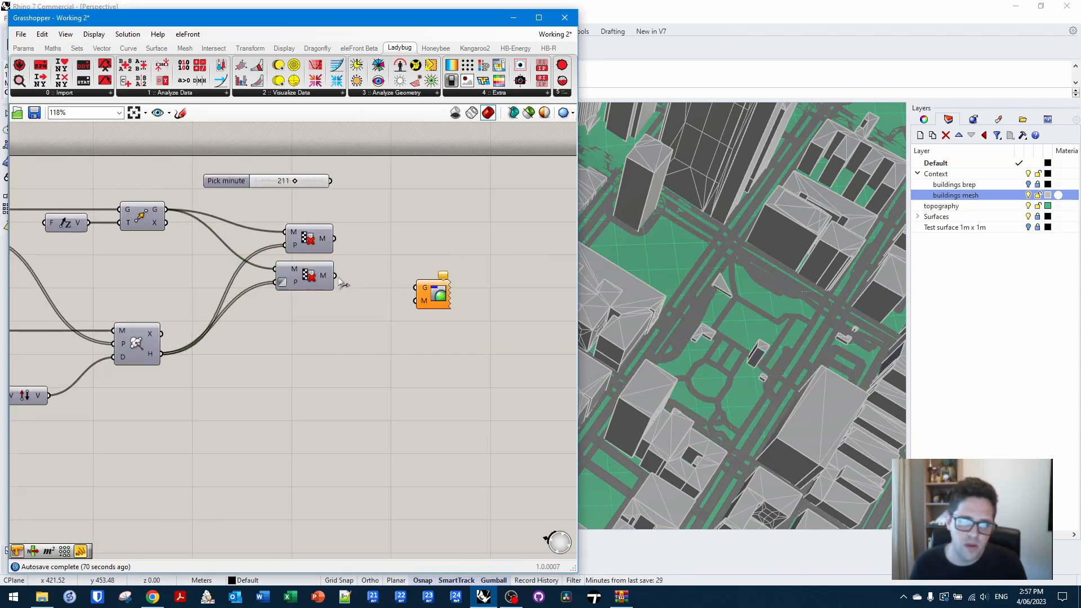
drag(424, 290, 422, 287)
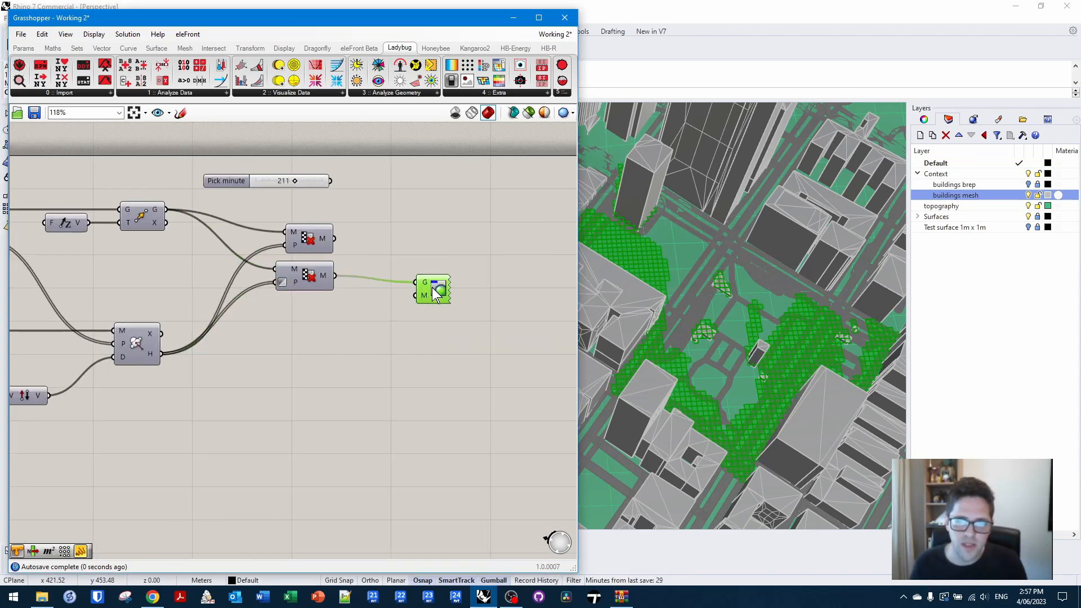
click(396, 291)
- Add a Colour Swatch, set it to black and connect it to the Custom Preview material input
double_click(382, 312)
text(swatch)
key(Return)
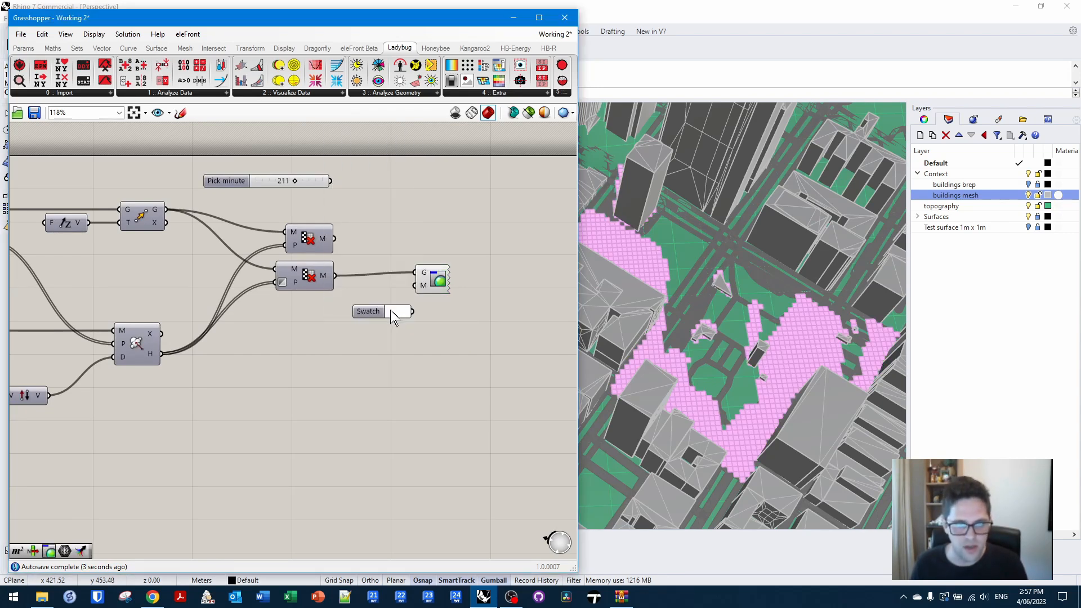
click(392, 312)
drag(488, 448, 360, 438)
click(360, 438)
click(367, 312)
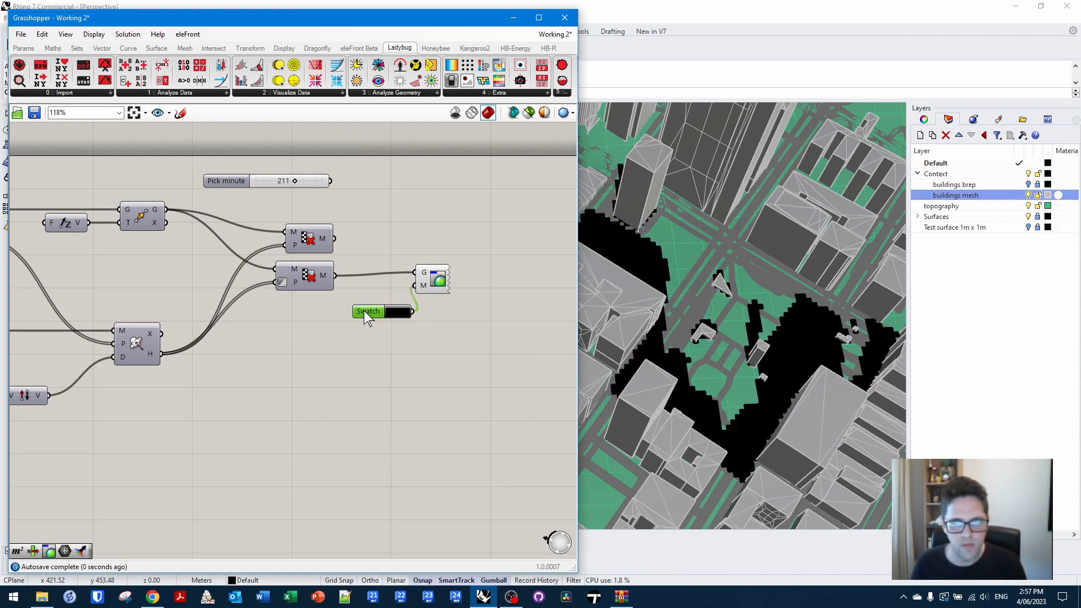
- Duplicate the Custom Preview and connect the non-inverted Cull Faces mesh to the copy's geometry input
drag(424, 284, 408, 289)
click(344, 246)
drag(401, 241, 430, 231)
click(439, 255)
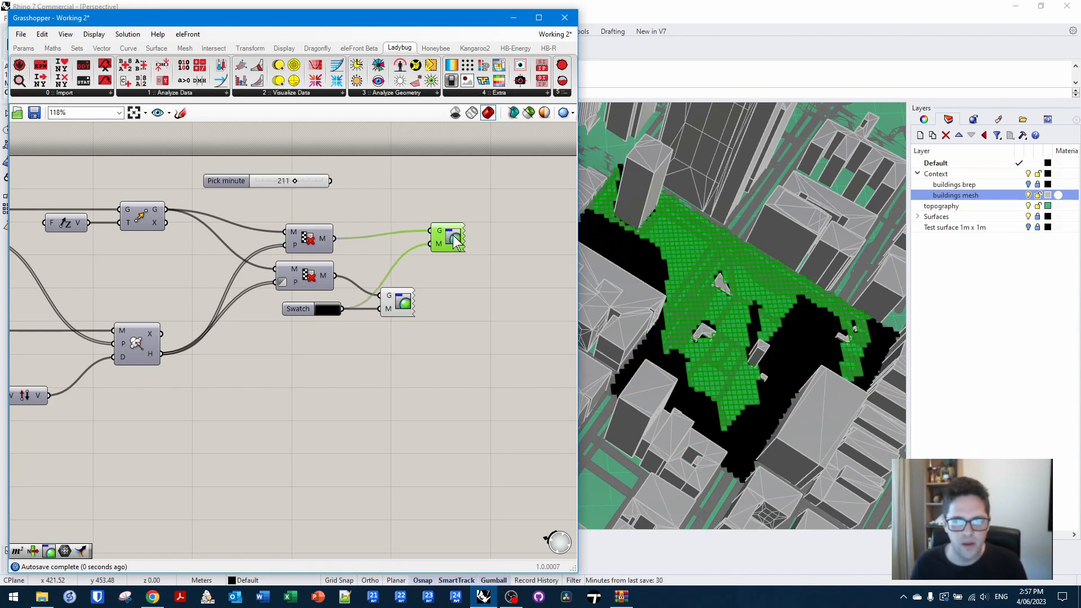
- Duplicate the black Colour Swatch and make the copy a semi-transparent yellow (R 255, G 255, B 0)
click(287, 316)
alt+drag(299, 308, 345, 359)
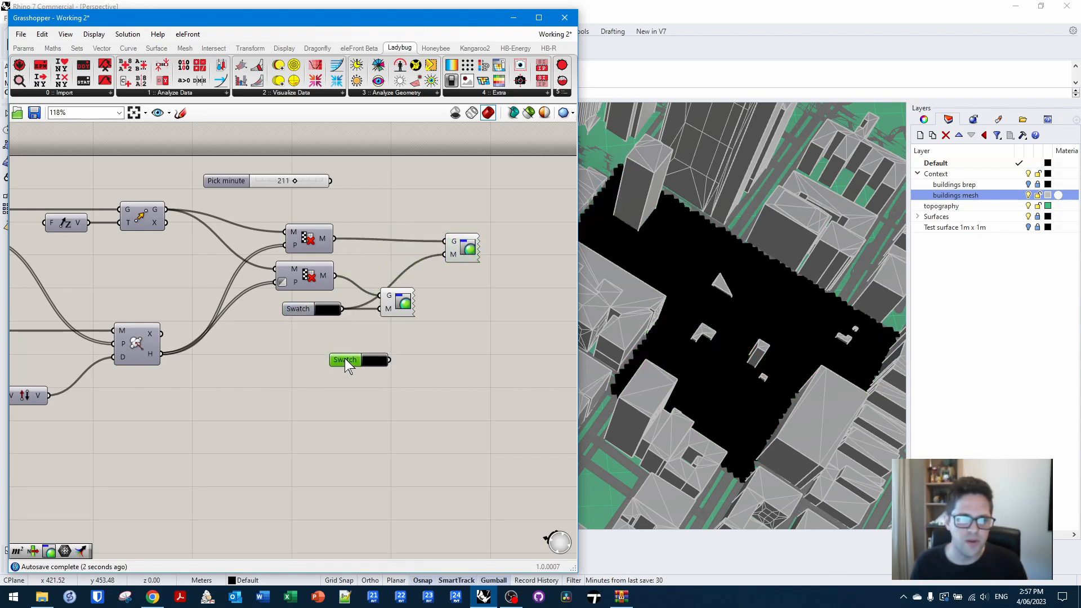
click(376, 356)
click(461, 389)
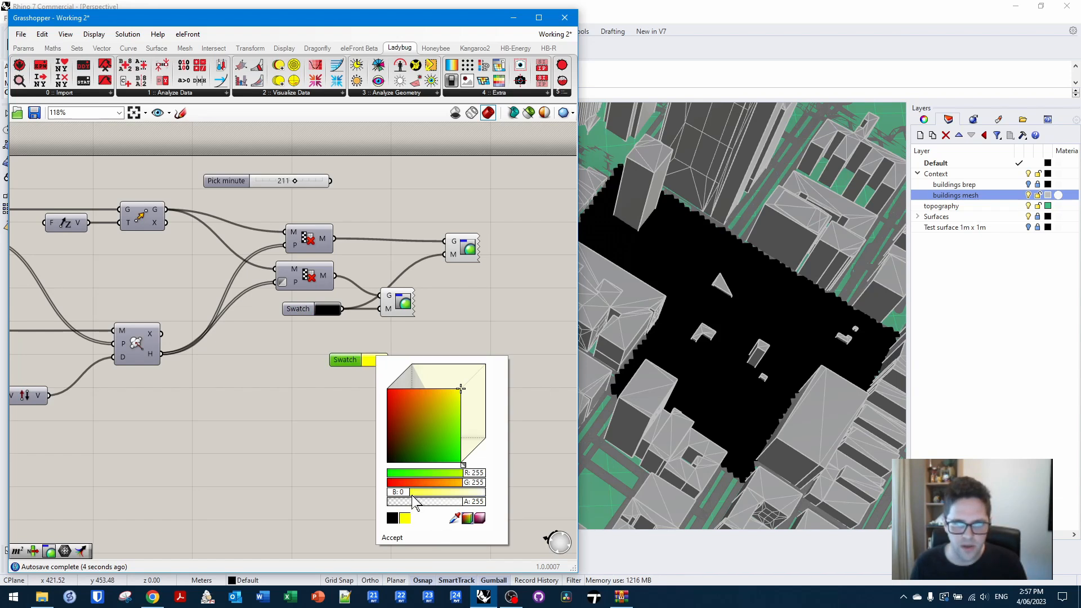
drag(450, 500, 432, 502)
click(456, 304)
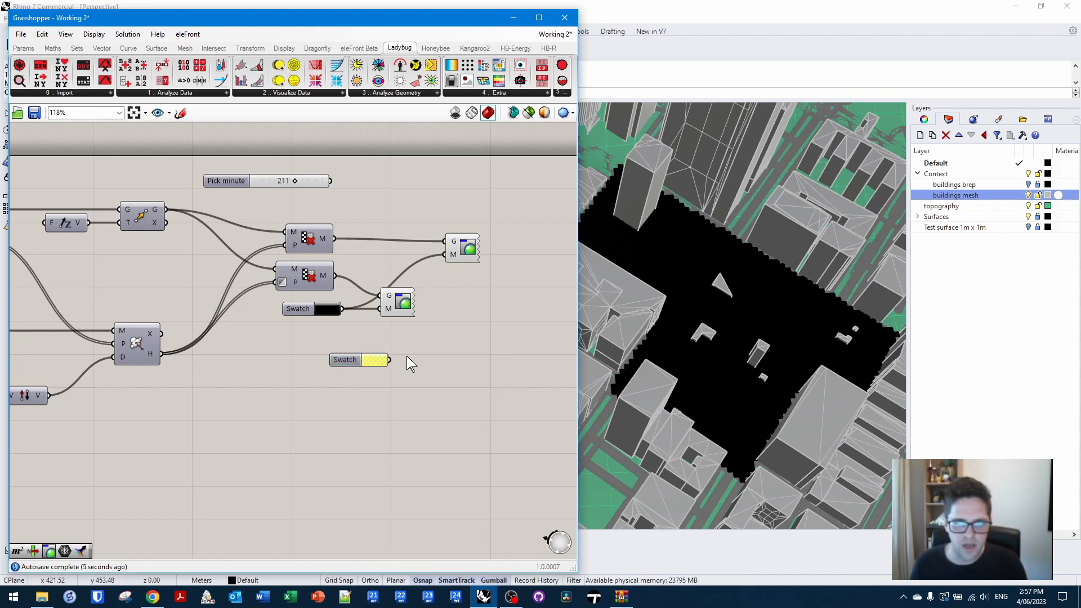
- Connect the yellow swatch to the material input of the Custom Preview for the non-inverted Cull Faces mesh
drag(454, 246, 449, 256)
drag(354, 359, 354, 341)
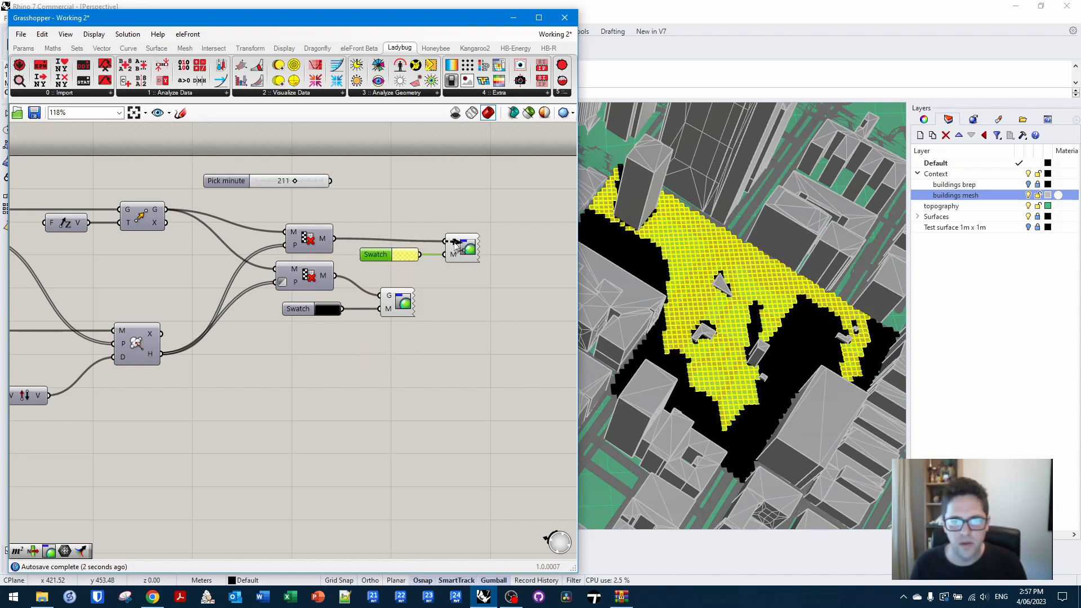
drag(456, 252, 451, 249)
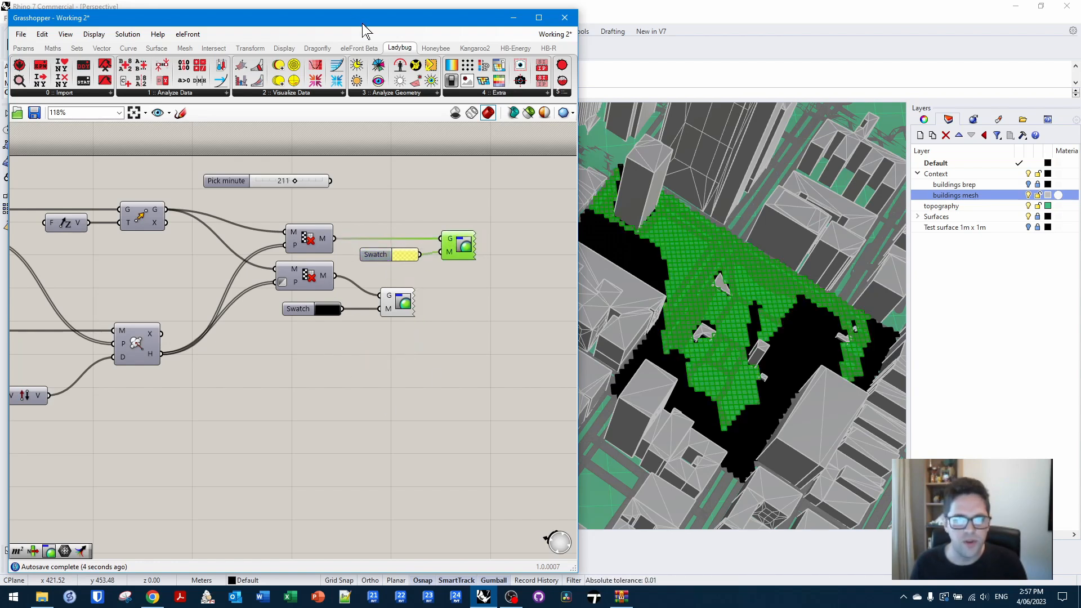
- Switch the Perspective viewport to Rendered display mode, moving the Grasshopper window aside and back
drag(363, 31, 487, 258)
click(131, 107)
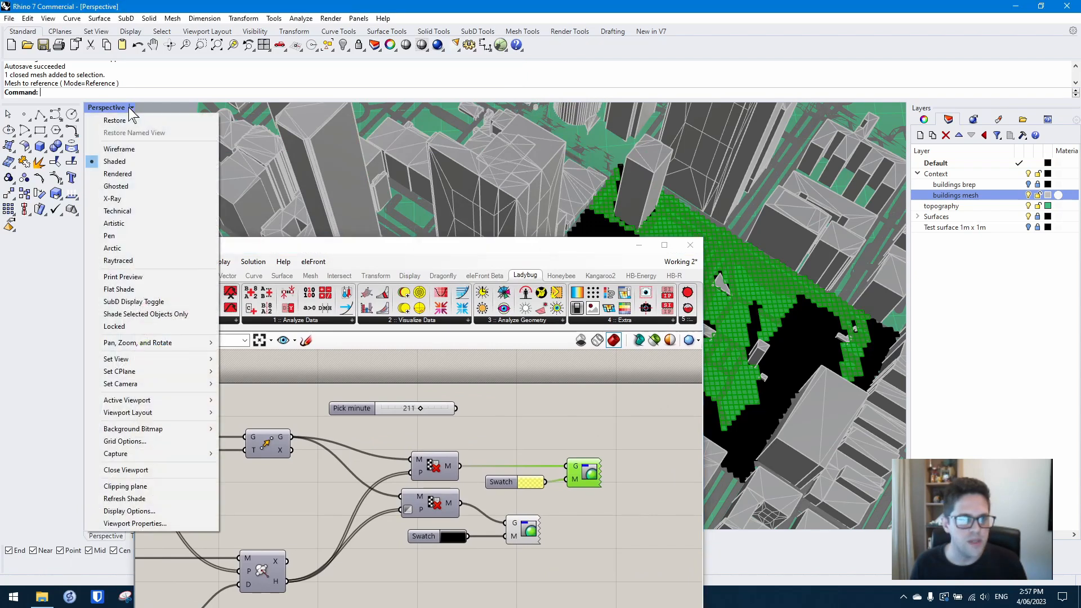
click(132, 179)
drag(320, 246, 187, 23)
- Set the Pick minute slider to 193 and examine the sunlit and shaded areas between the buildings
scroll(360, 214, up, 3)
mouse_move(265, 186)
mouse_down()
mouse_move(218, 188)
mouse_move(307, 209)
mouse_move(238, 195)
mouse_move(262, 192)
mouse_up()
scroll(694, 319, down, 6)
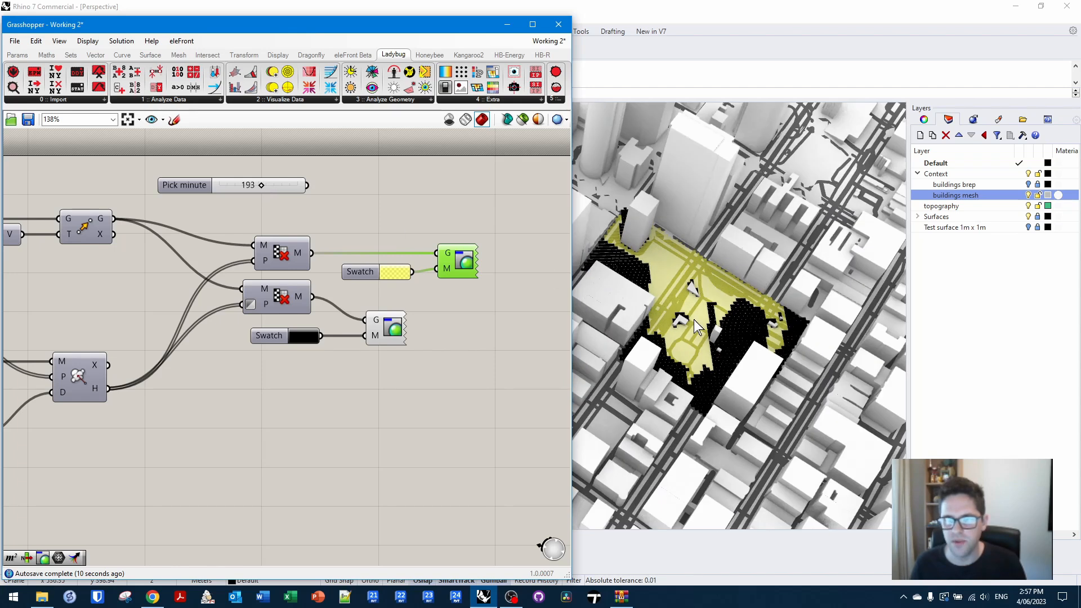
right_drag(773, 334, 791, 429)
scroll(740, 402, up, 6)
right_drag(739, 402, 699, 334)
right_drag(745, 363, 781, 349)
scroll(782, 349, down, 2)
- Make the black swatch semi-transparent and set the Pick minute slider to 144
click(377, 296)
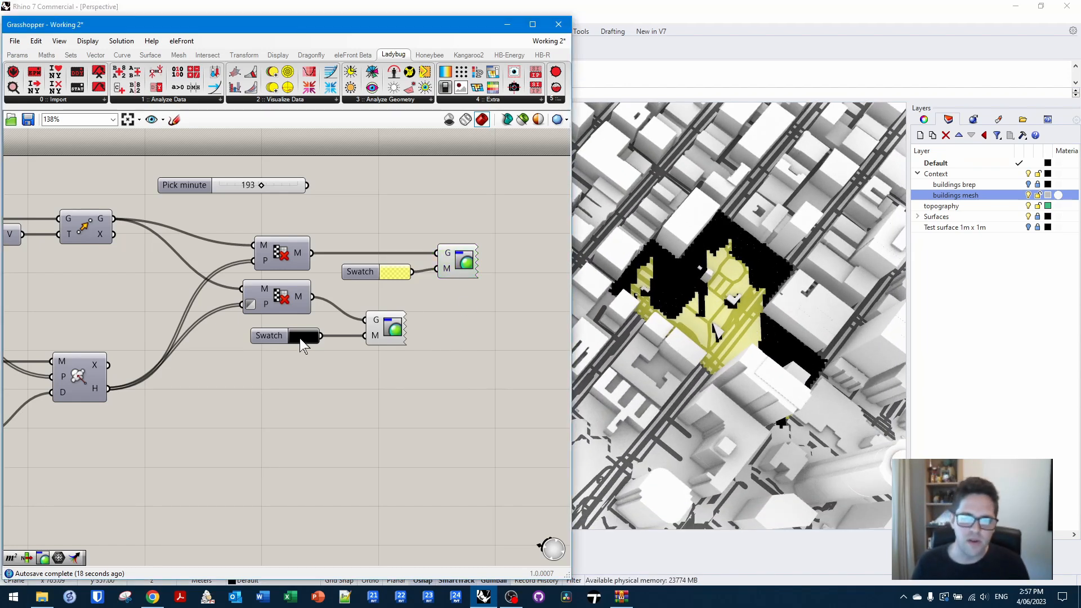
click(301, 340)
mouse_move(397, 483)
mouse_down()
mouse_move(344, 482)
mouse_move(381, 483)
mouse_up()
click(486, 268)
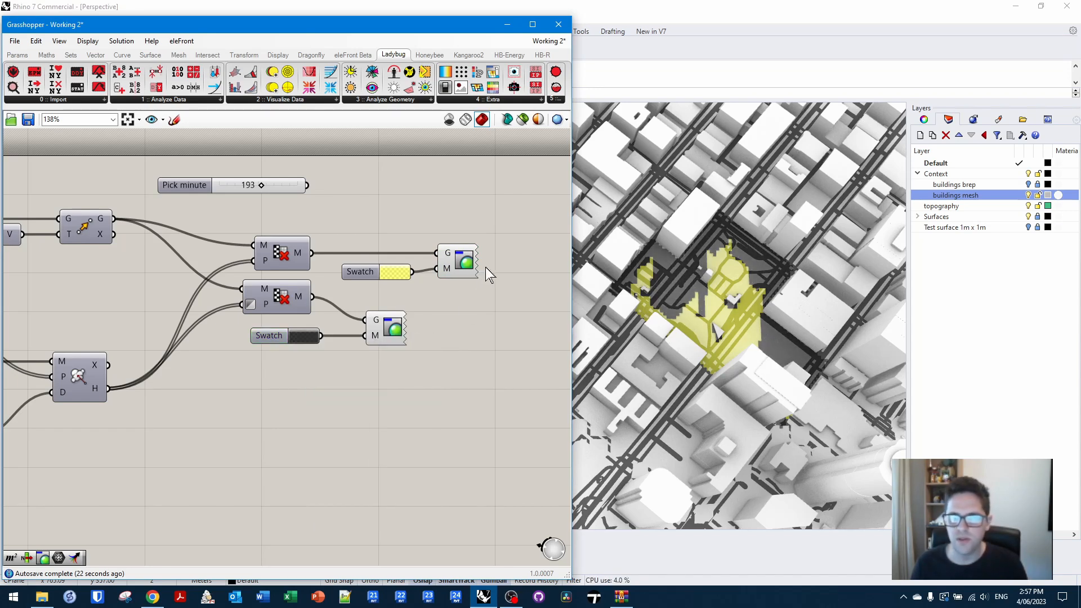
mouse_move(257, 185)
mouse_down()
mouse_move(220, 185)
mouse_move(250, 184)
mouse_up()
- Add an Area component for the non-inverted Cull Faces mesh and a duplicate fed by the full moved test mesh
right_drag(420, 189, 393, 195)
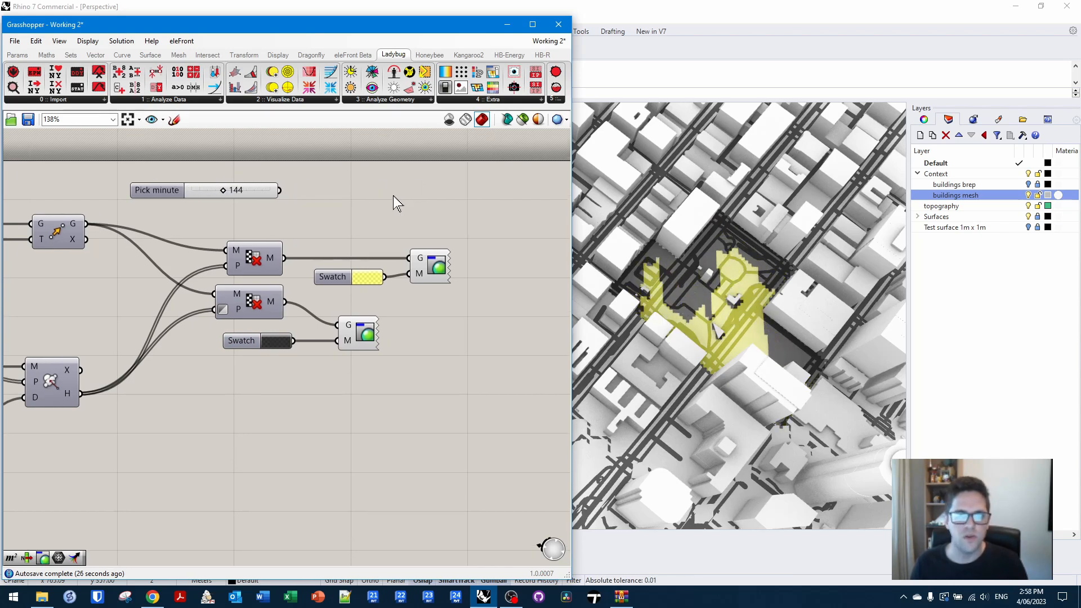
double_click(393, 195)
text(area)
key(Return)
right_drag(290, 267, 304, 258)
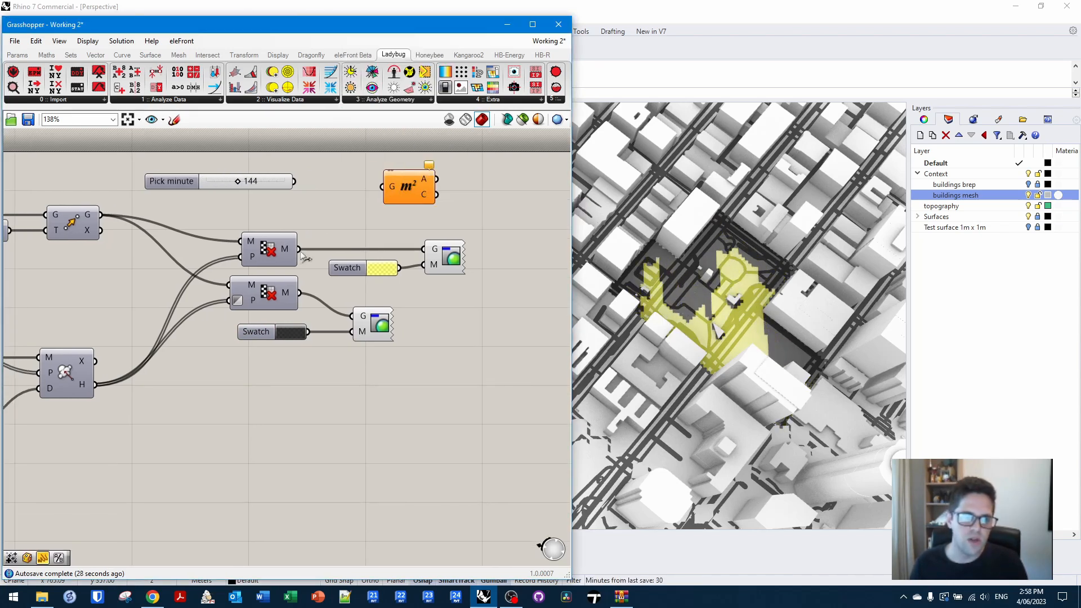
drag(393, 191, 370, 225)
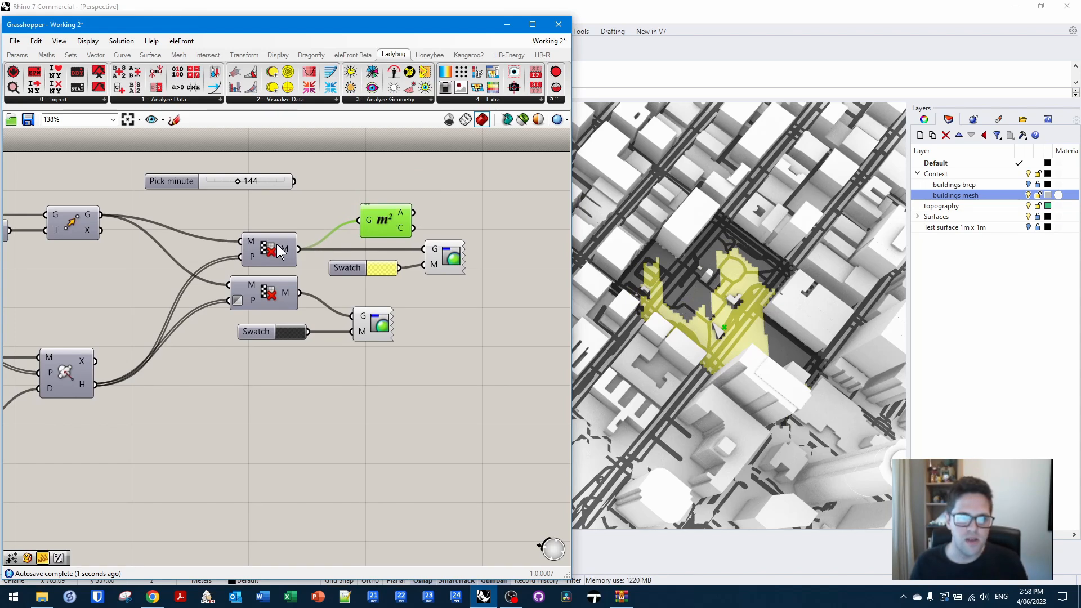
drag(207, 183, 200, 155)
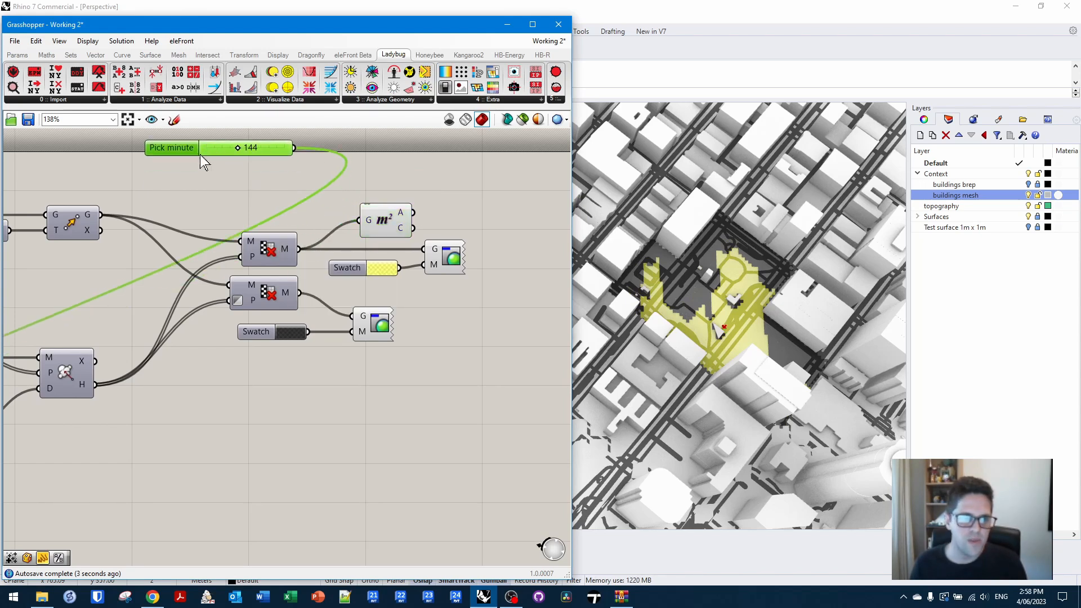
alt+drag(381, 220, 386, 175)
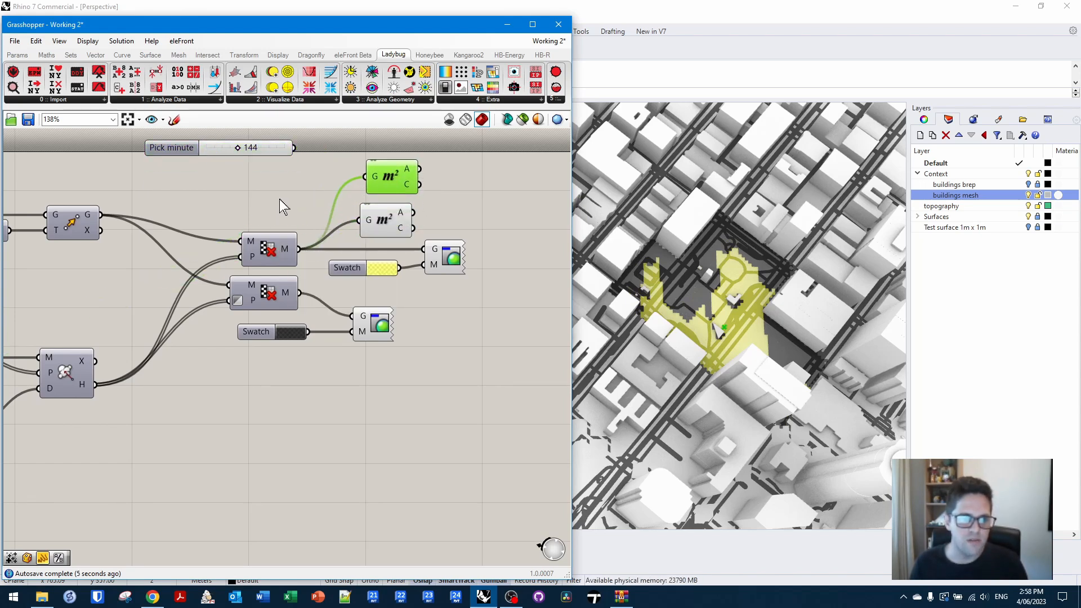
- Add a Division component that divides the non-inverted Cull Faces mesh area by the full test mesh area
double_click(454, 175)
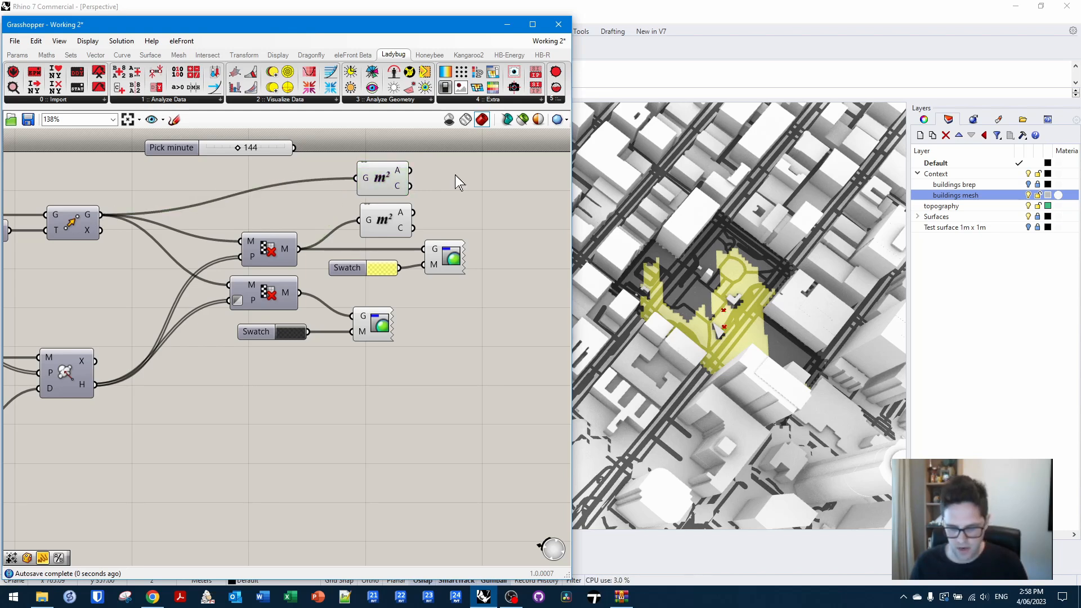
text(/)
key(Return)
drag(422, 178, 411, 170)
drag(454, 173, 461, 197)
right_drag(492, 172, 413, 167)
click(413, 167)
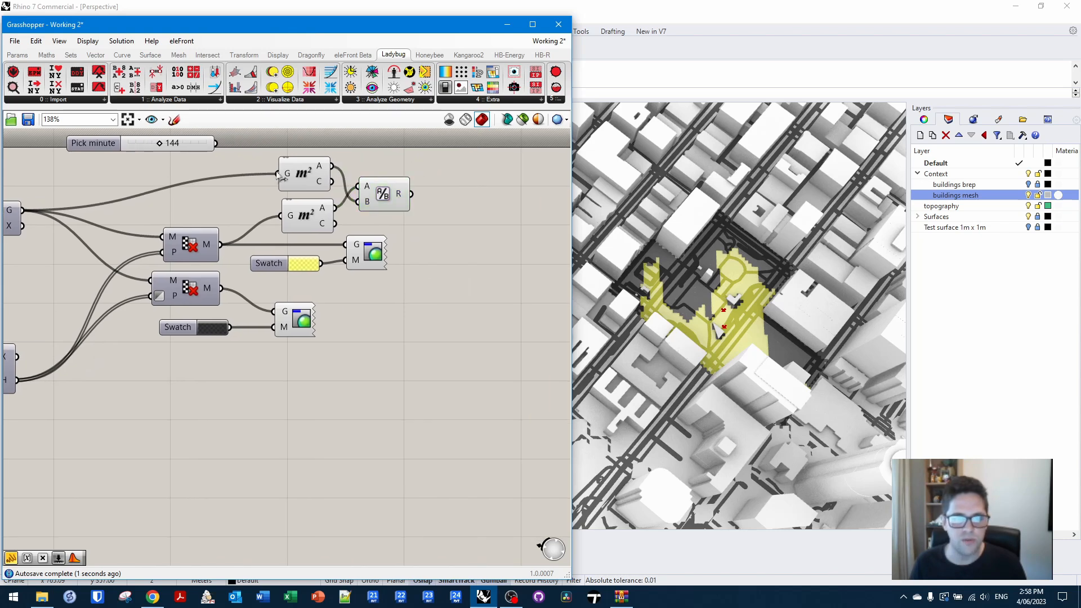
- Turn off the previews of both Area components
right_click(288, 168)
click(279, 195)
right_click(307, 182)
click(338, 198)
right_click(307, 216)
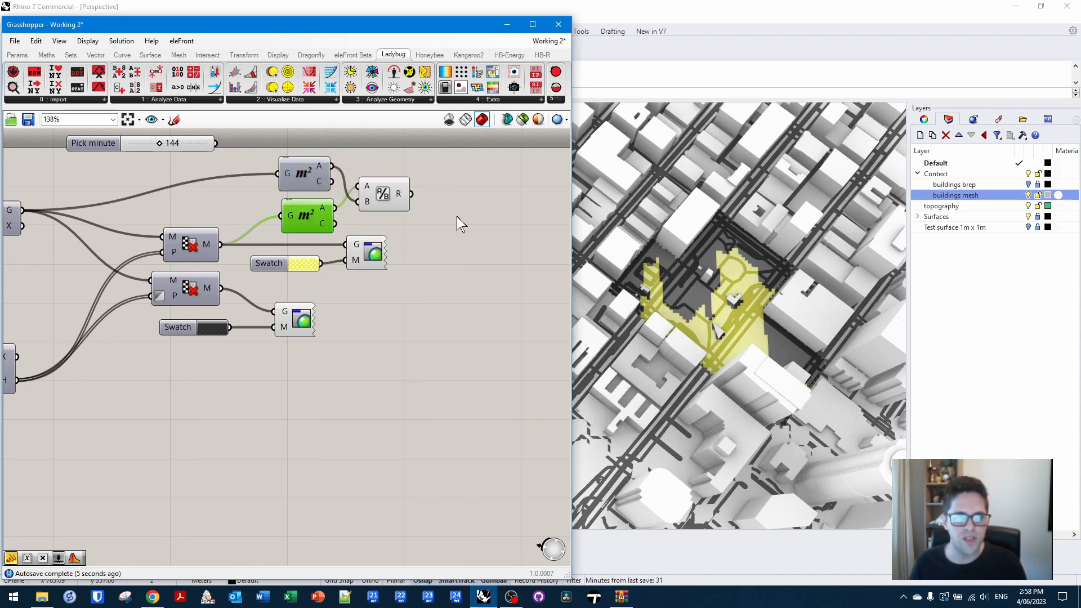
- Read the division result in a panel and delete that panel
right_drag(467, 184, 370, 187)
double_click(371, 187)
text(//)
key(Return)
drag(370, 187, 421, 182)
drag(317, 197, 359, 182)
drag(426, 184, 441, 200)
key(Delete)
- Add a Multiplication component and connect the division result to its A input
double_click(344, 162)
text(*)
key(Return)
drag(316, 195, 320, 155)
drag(341, 164, 363, 207)
right_click(345, 214)
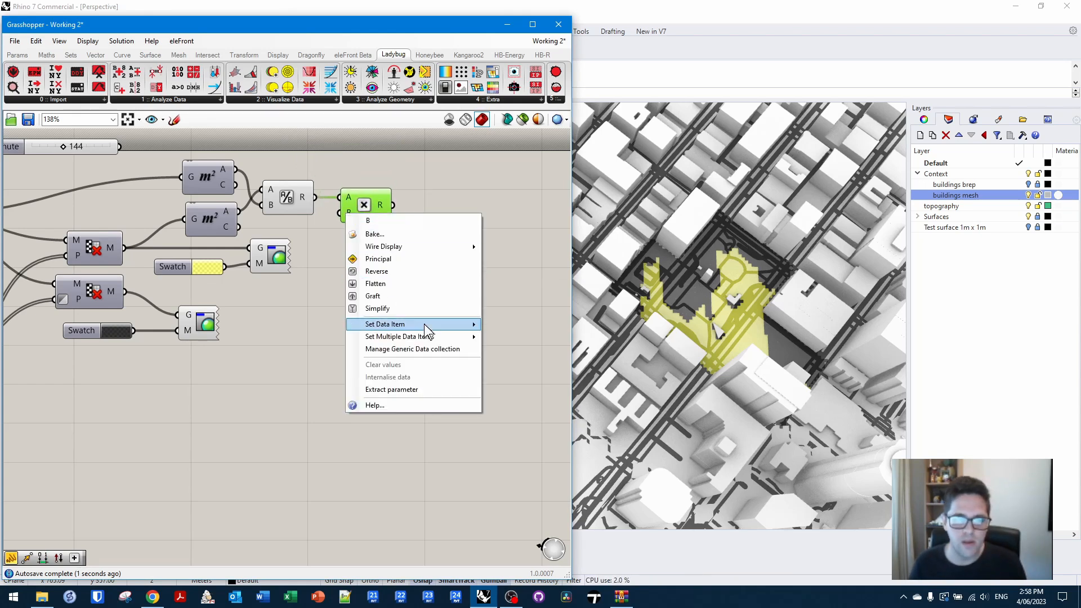
click(394, 186)
- Add a panel containing 100 and connect it to the B input of the Multiplication component
double_click(382, 172)
text(//1)
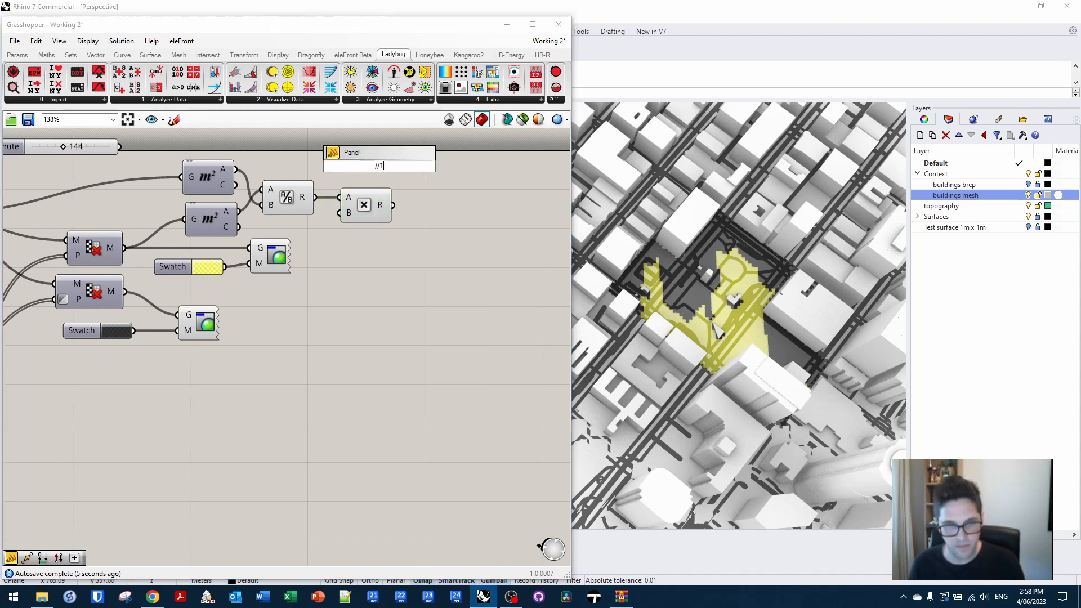
text(00)
key(Return)
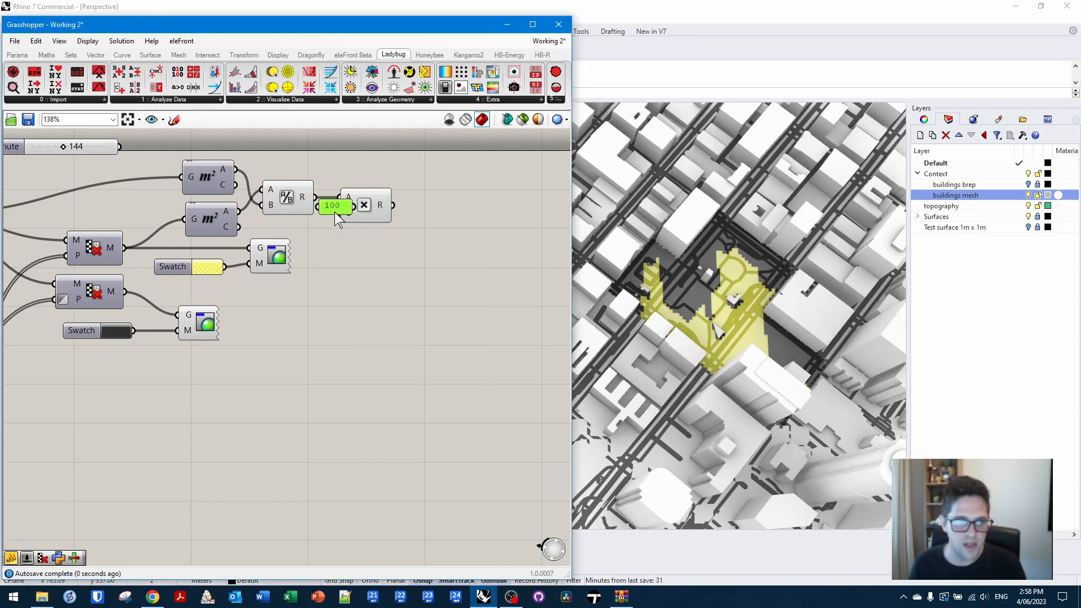
click(376, 207)
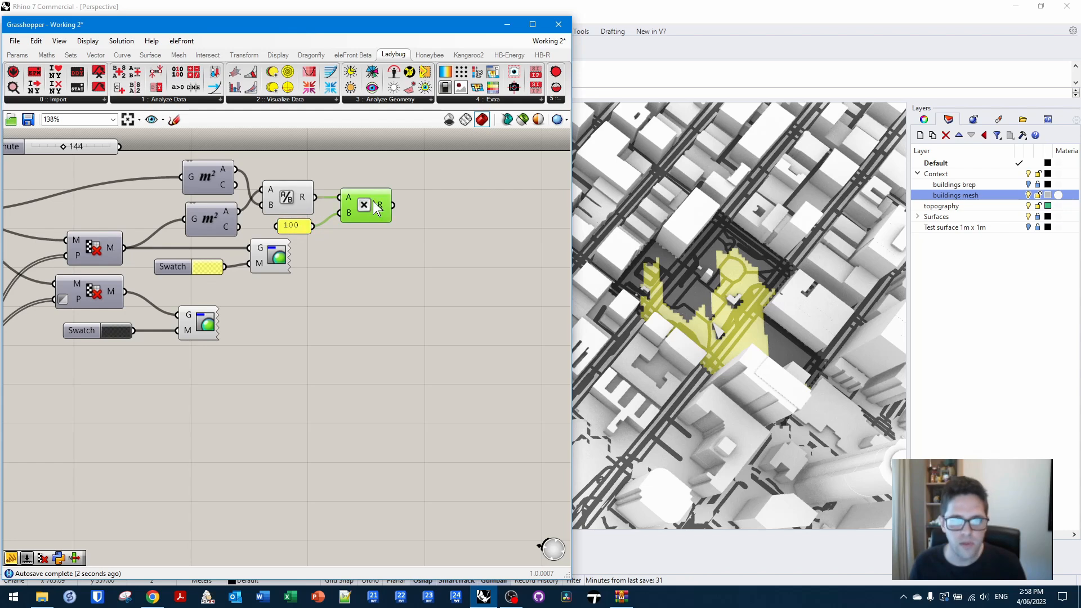
- Add a panel and connect the multiplication result to it
double_click(428, 202)
text(//)
key(Return)
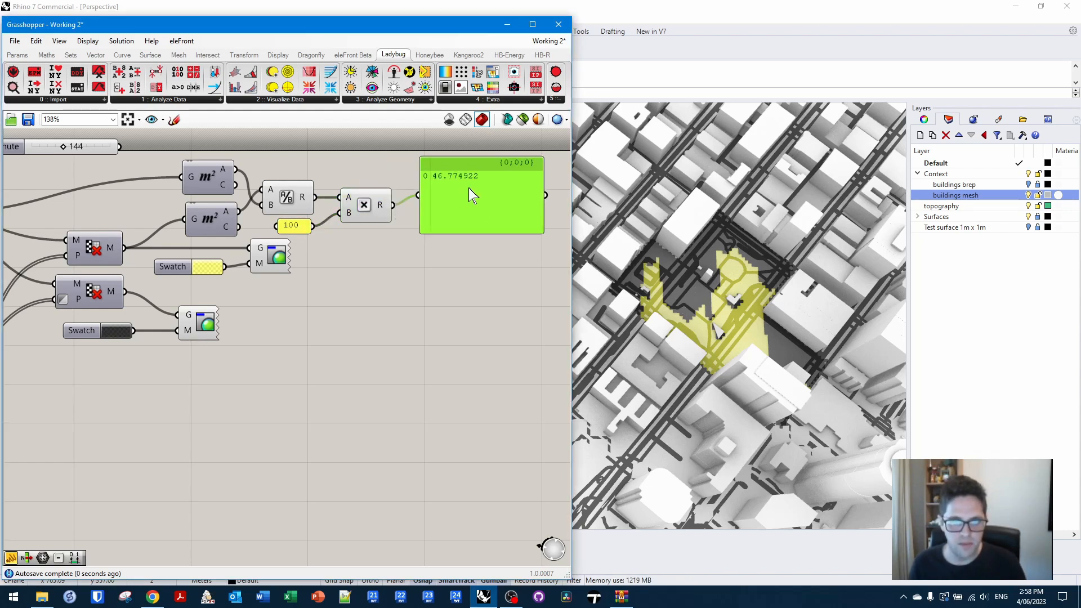
scroll(487, 190, up, 3)
double_click(480, 193)
scroll(425, 197, down, 1)
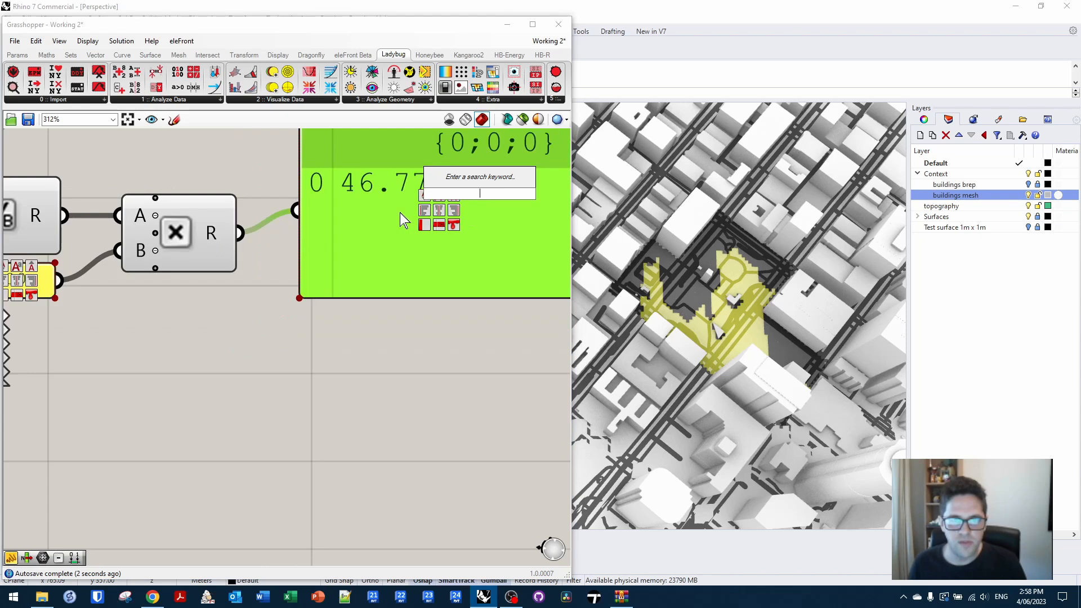
click(427, 305)
scroll(425, 301, down, 1)
- Hide the paths and indices in the multiplication result panel
right_click(448, 231)
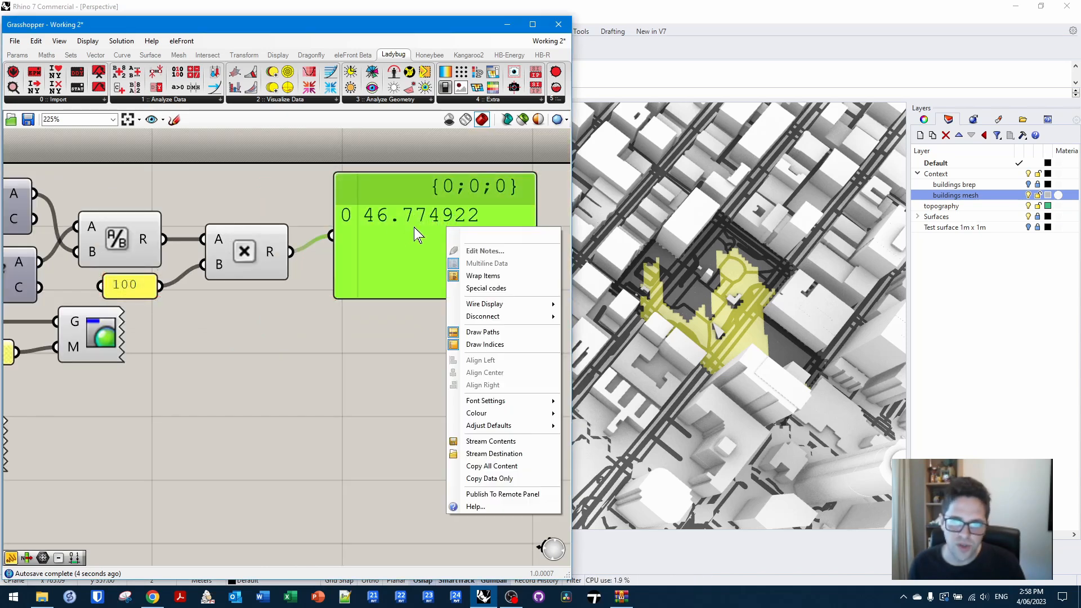
scroll(424, 241, up, 2)
scroll(340, 222, down, 2)
right_click(340, 222)
click(403, 338)
right_click(408, 253)
click(422, 330)
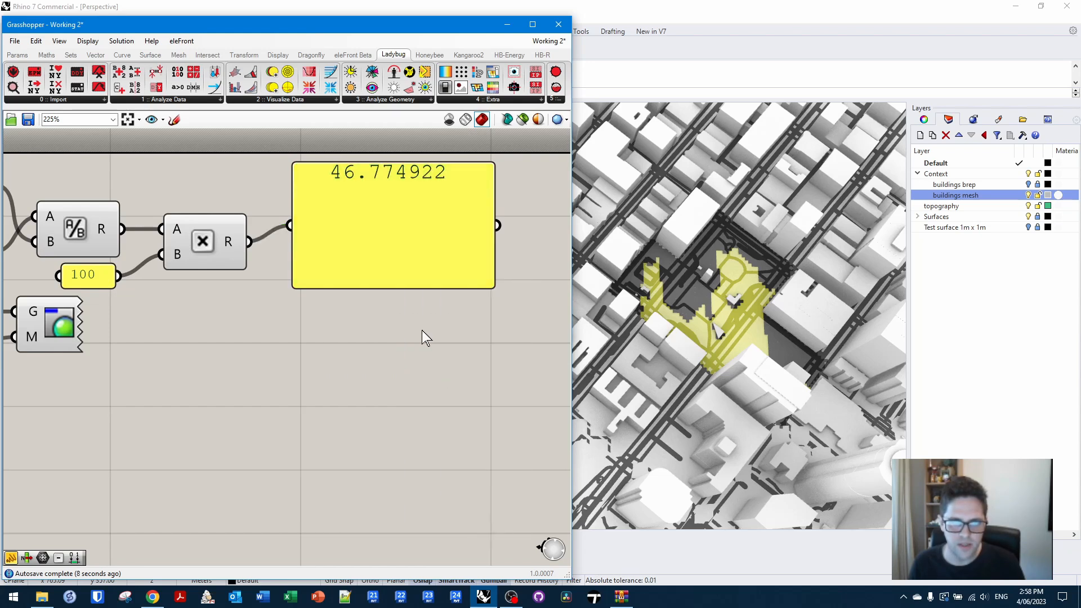
- Shrink the result panel to a single line and name it "% space in sun"
drag(422, 286, 410, 242)
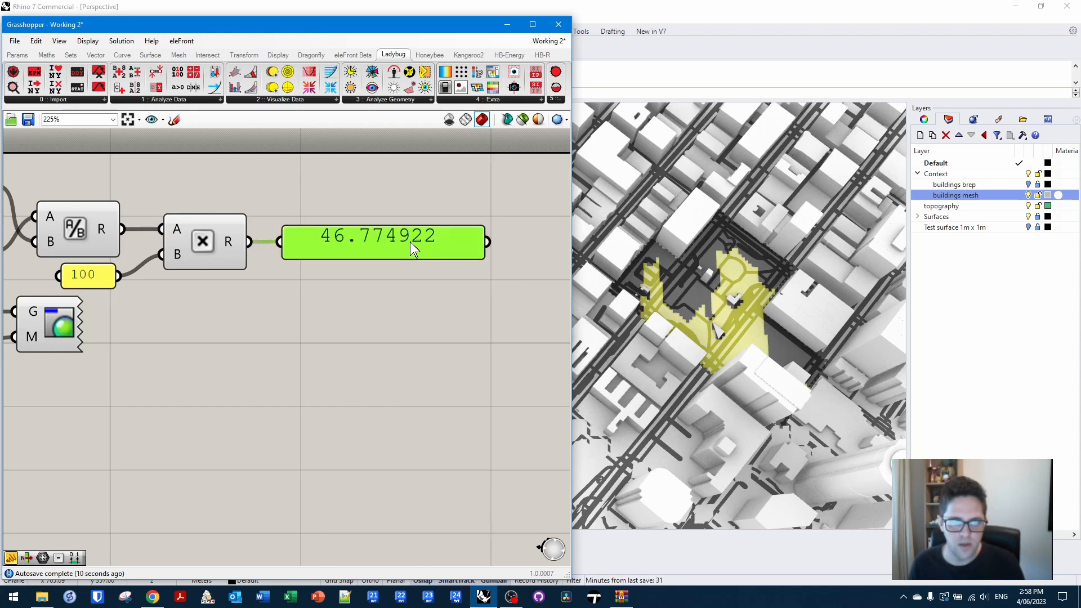
right_click(410, 242)
text(% space in sun)
key(Return)
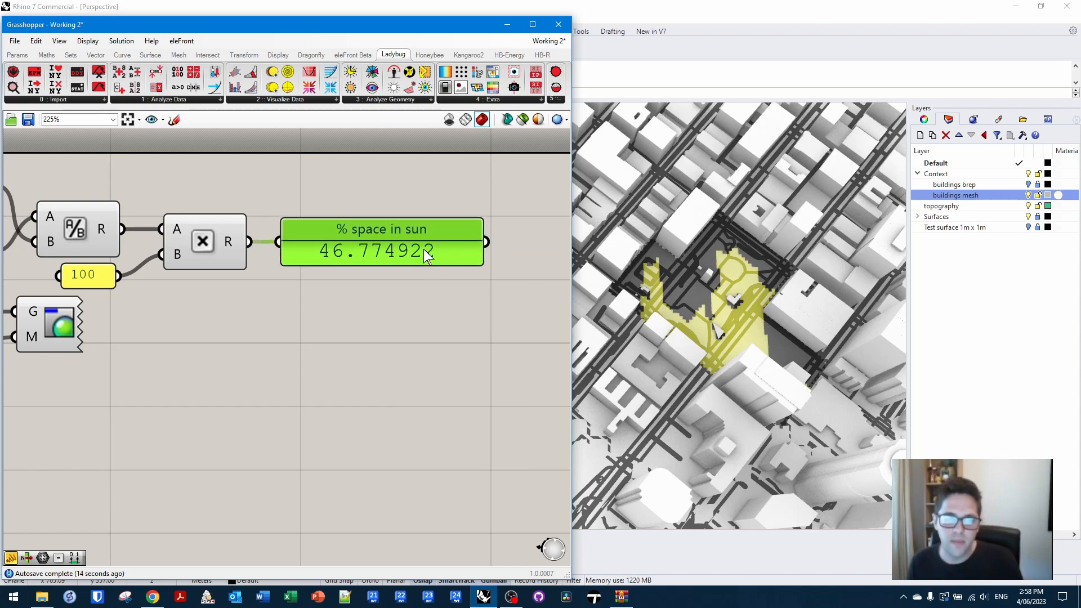
- Move the Pick minute slider beside the "% space in sun" panel and change the minute to compare the sunlit share
scroll(424, 249, down, 3)
right_drag(107, 168, 225, 168)
drag(82, 186, 520, 214)
right_drag(505, 213, 338, 210)
scroll(343, 209, up, 4)
mouse_move(342, 204)
mouse_down()
mouse_move(285, 203)
mouse_move(443, 204)
mouse_move(297, 203)
mouse_move(325, 202)
mouse_up()
right_drag(647, 296, 668, 242)
- Minimize the Grasshopper window and set the Rhino viewport to the Top view
click(507, 25)
click(133, 106)
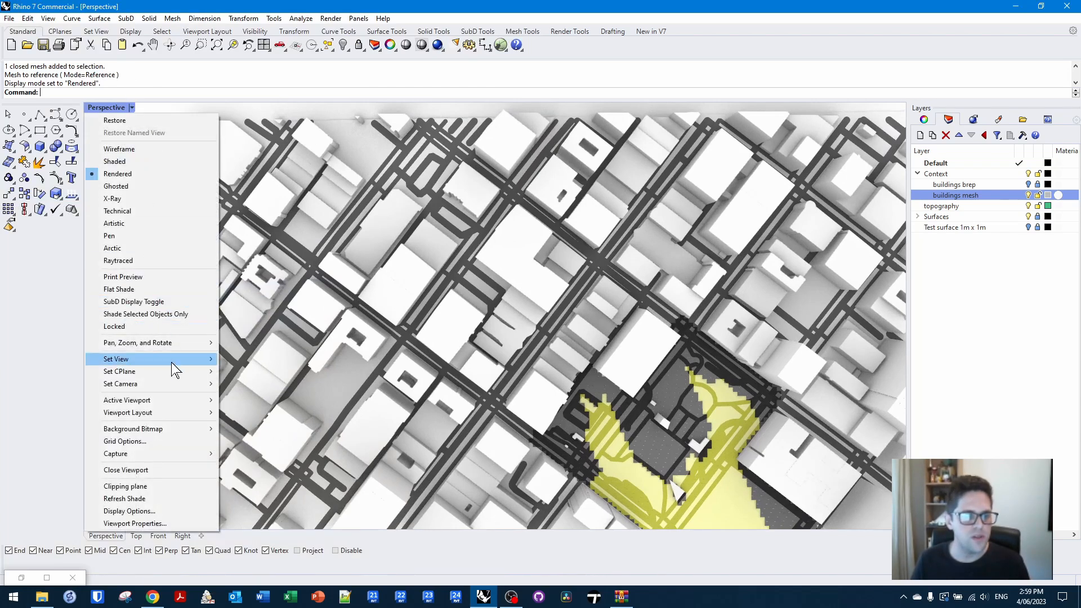
mouse_move(178, 359)
click(268, 379)
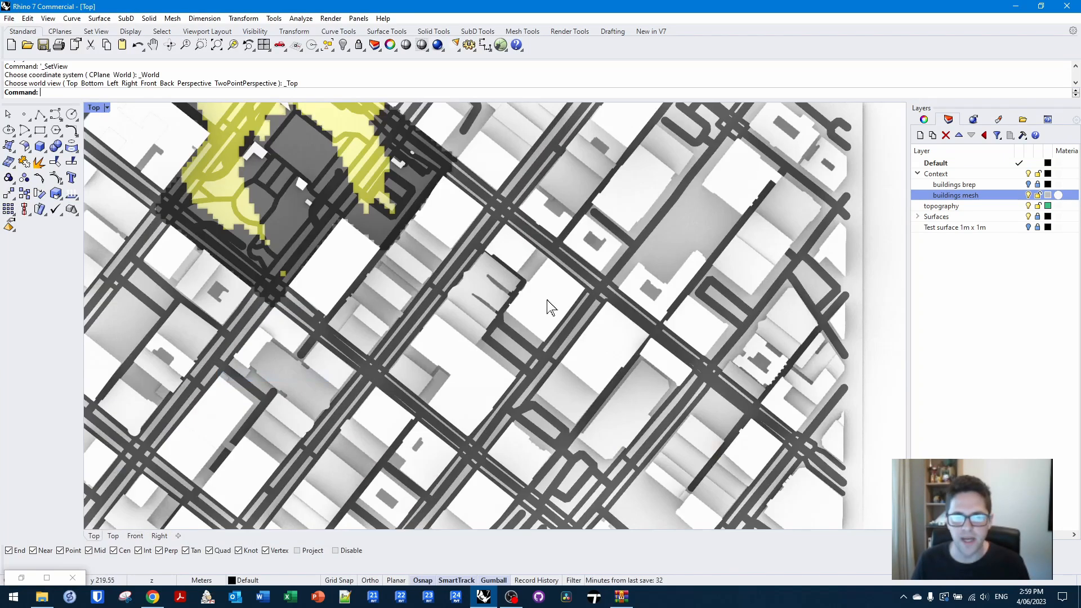
- Examine the sunlit and shaded areas of the site and the surrounding city blocks from above
scroll(509, 341, down, 5)
right_drag(460, 234, 474, 285)
right_drag(489, 347, 514, 356)
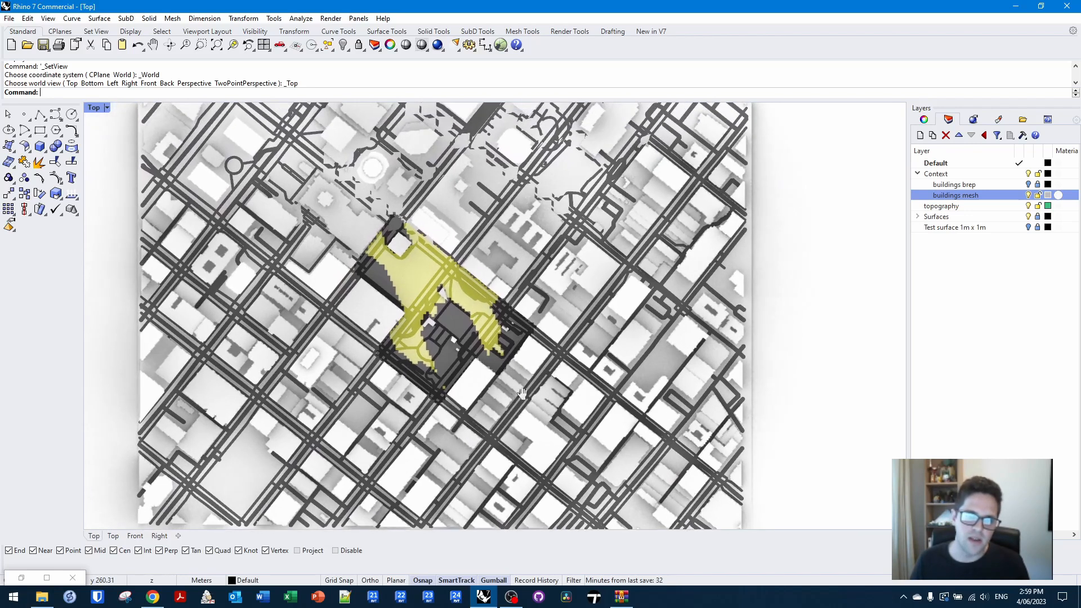
right_drag(427, 378, 464, 317)
scroll(474, 310, up, 3)
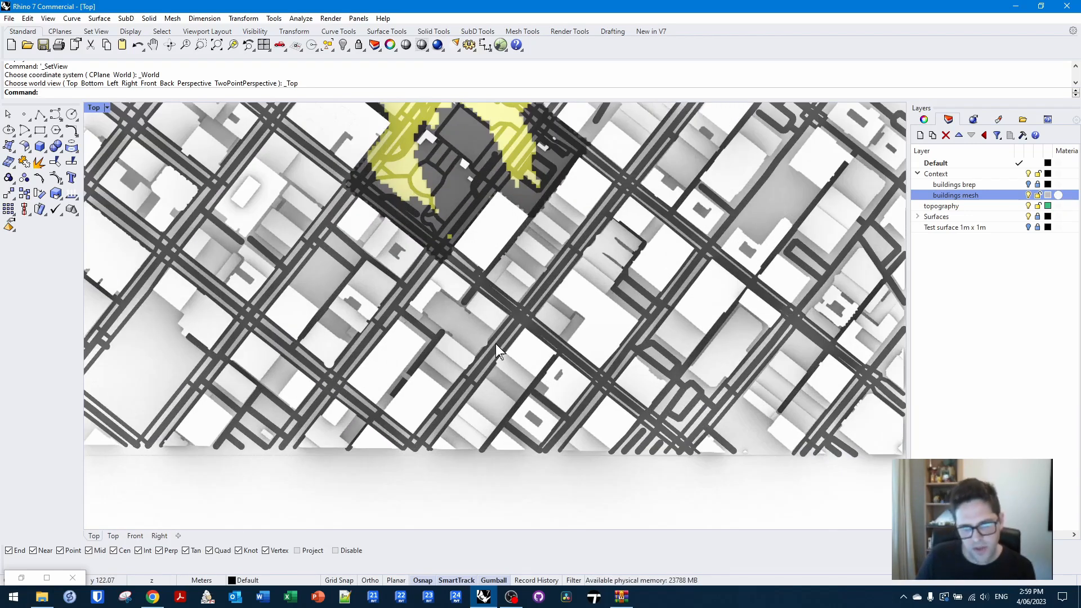
right_drag(486, 268, 478, 364)
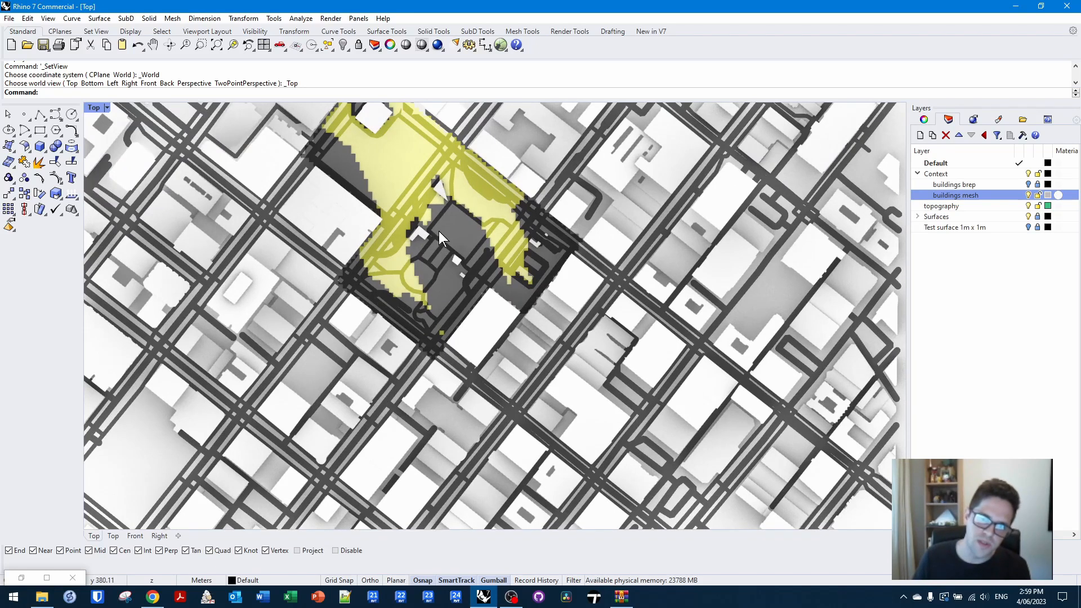
scroll(455, 272, down, 5)
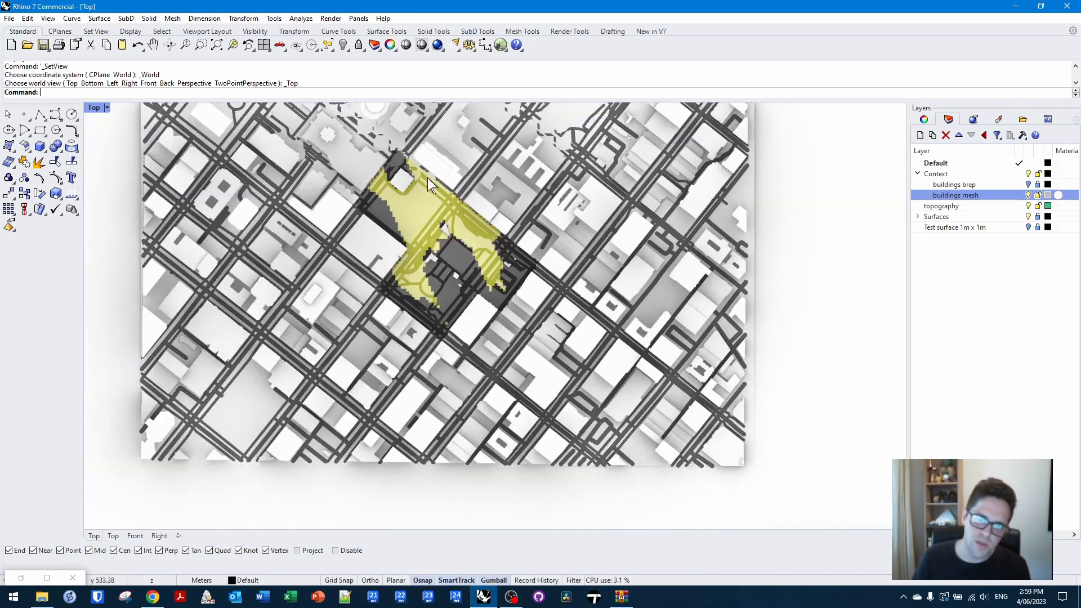
scroll(452, 253, up, 5)
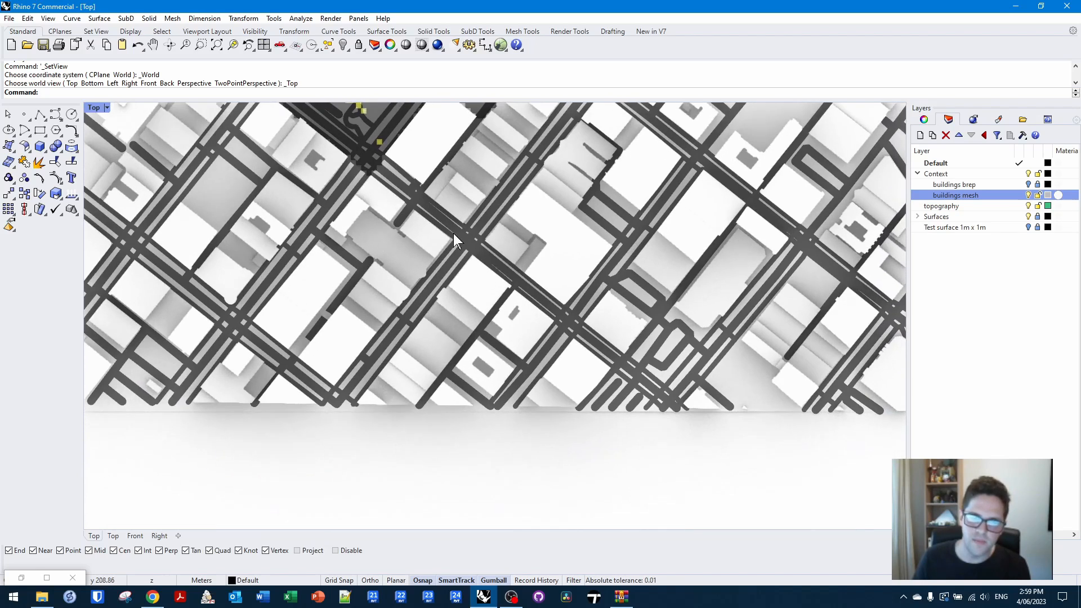
- With object snaps disabled, draw a polyline through the four corners of the city block near the model's edge, southeast of the site
click(336, 551)
click(40, 115)
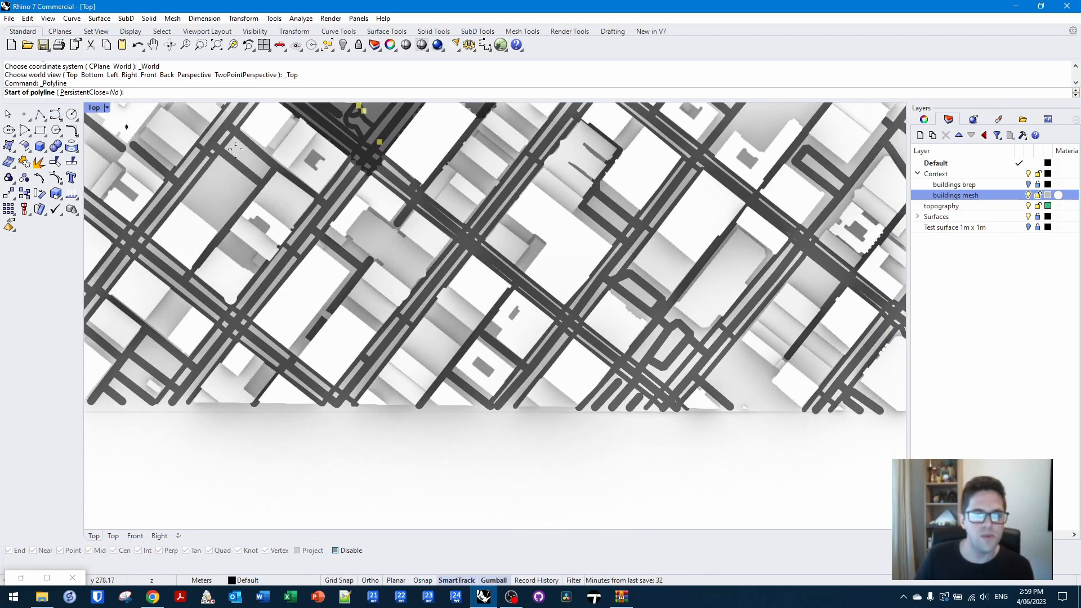
click(472, 255)
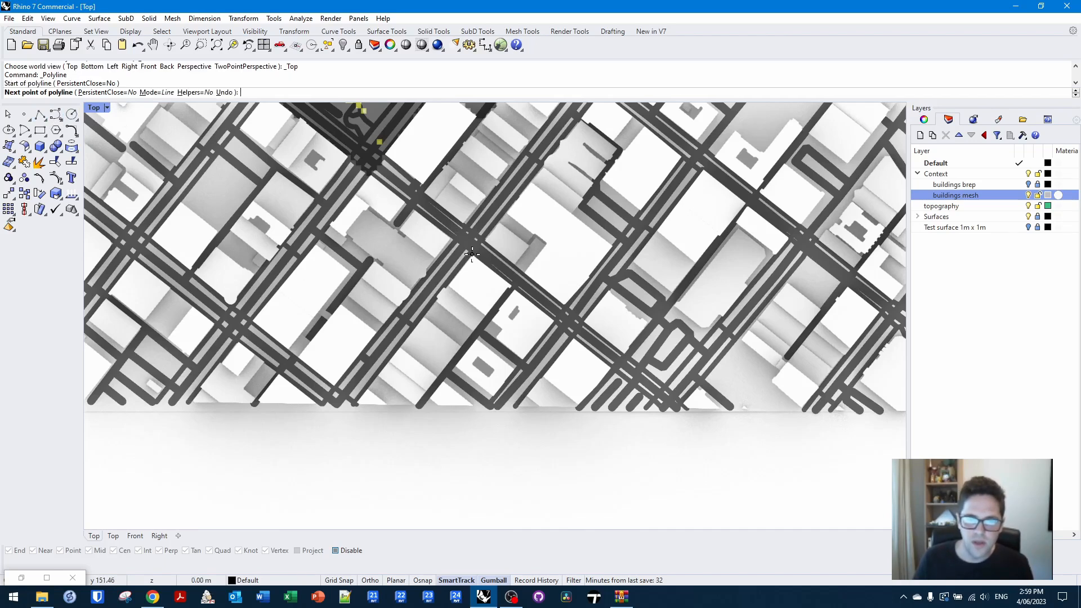
click(556, 321)
click(493, 400)
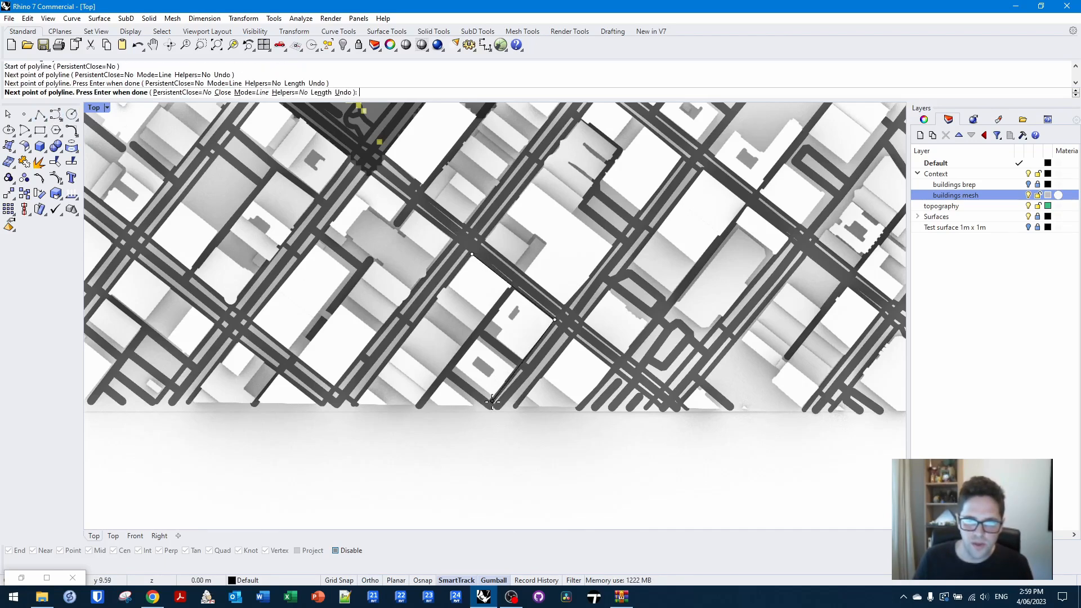
click(411, 336)
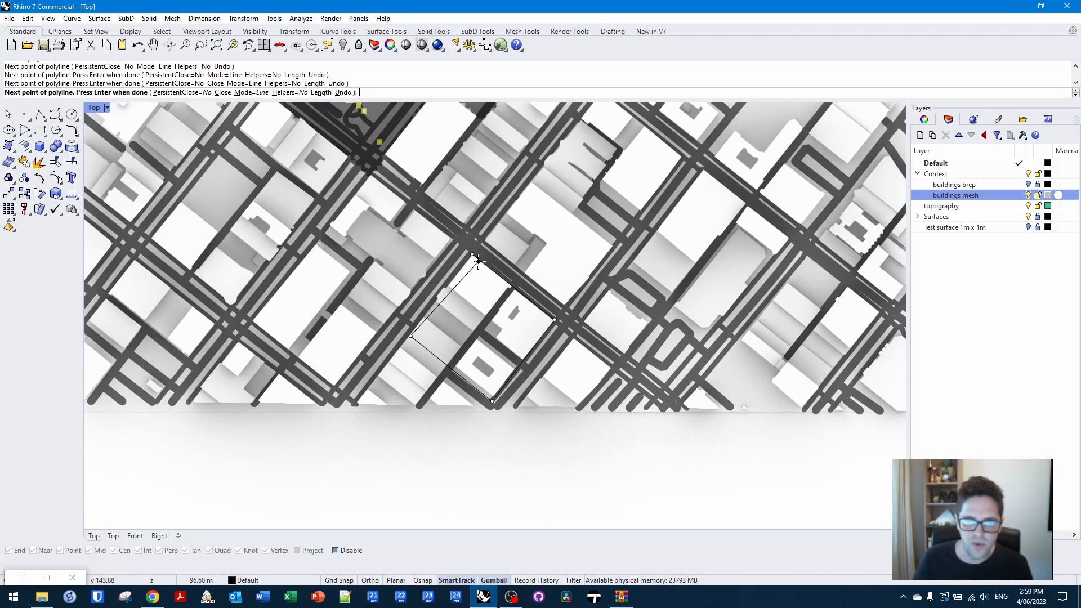
- Re-enable object snaps and close the block polyline at its starting point
click(350, 550)
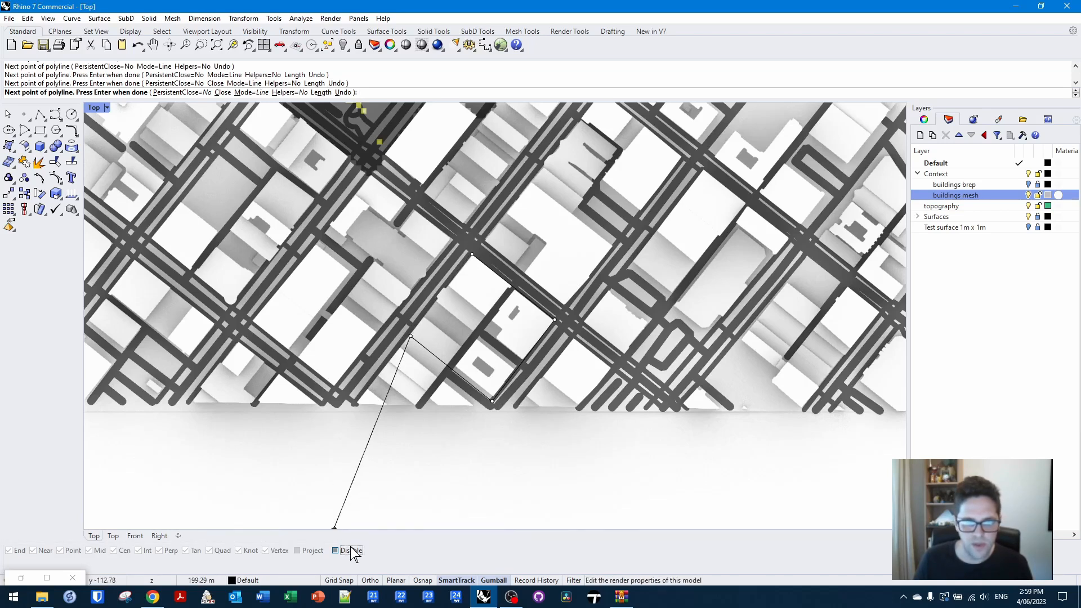
scroll(478, 248, up, 5)
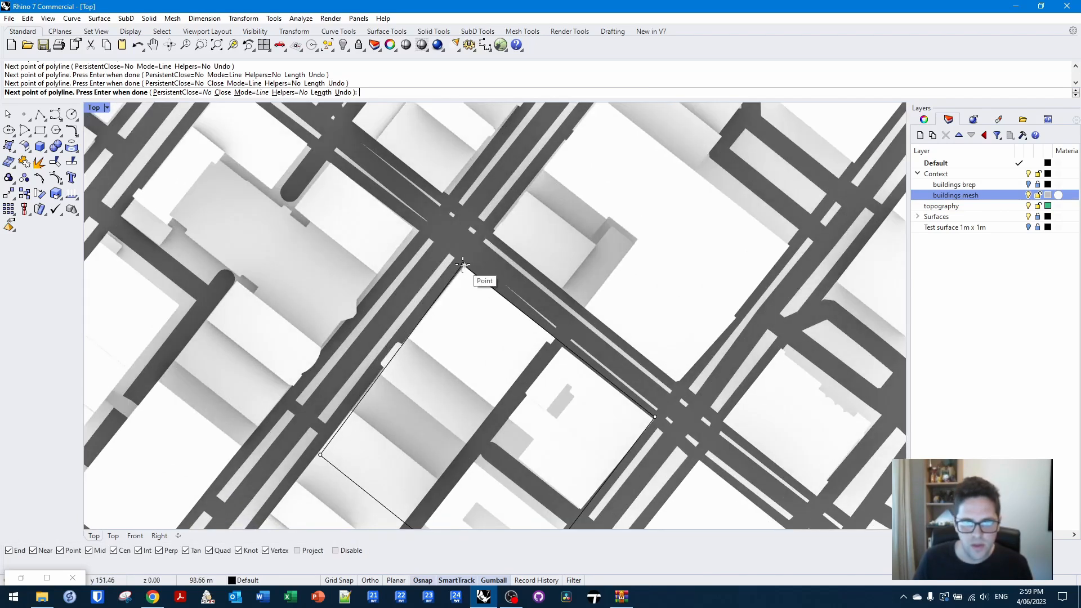
scroll(460, 261, up, 5)
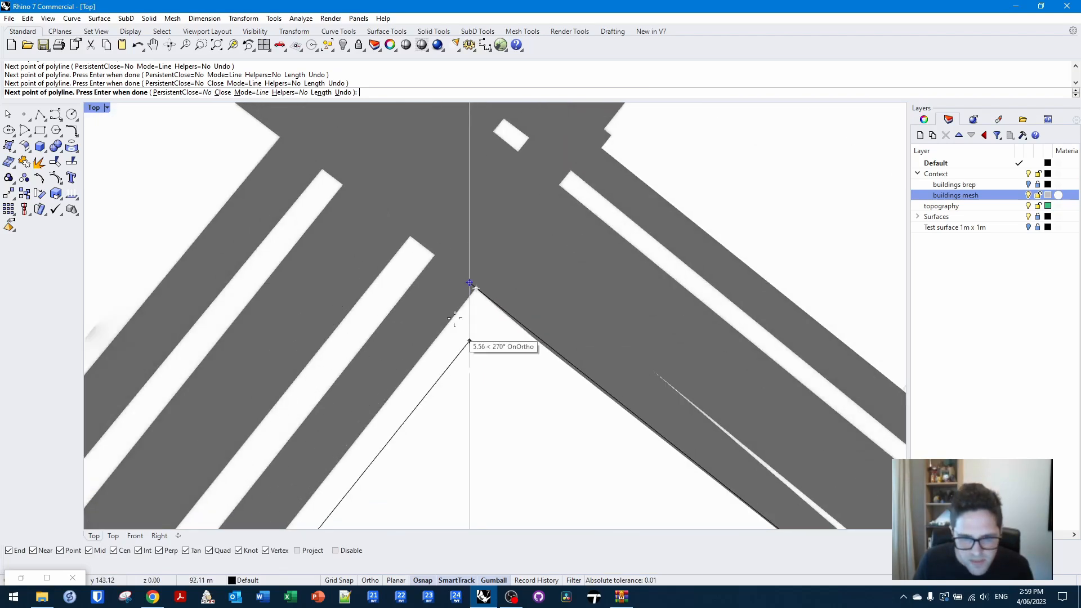
click(470, 282)
key(Return)
key(Return)
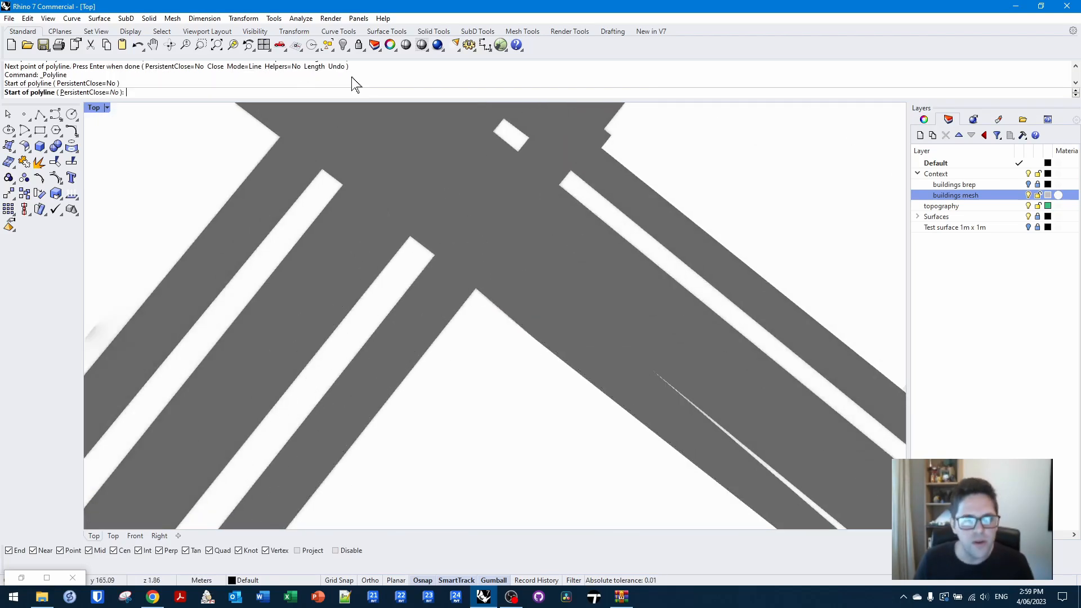
- Return to the Perspective view and extrude the closed block outline upward with ExtrudeCrv into a tower taller than its neighbours
click(107, 108)
mouse_move(205, 357)
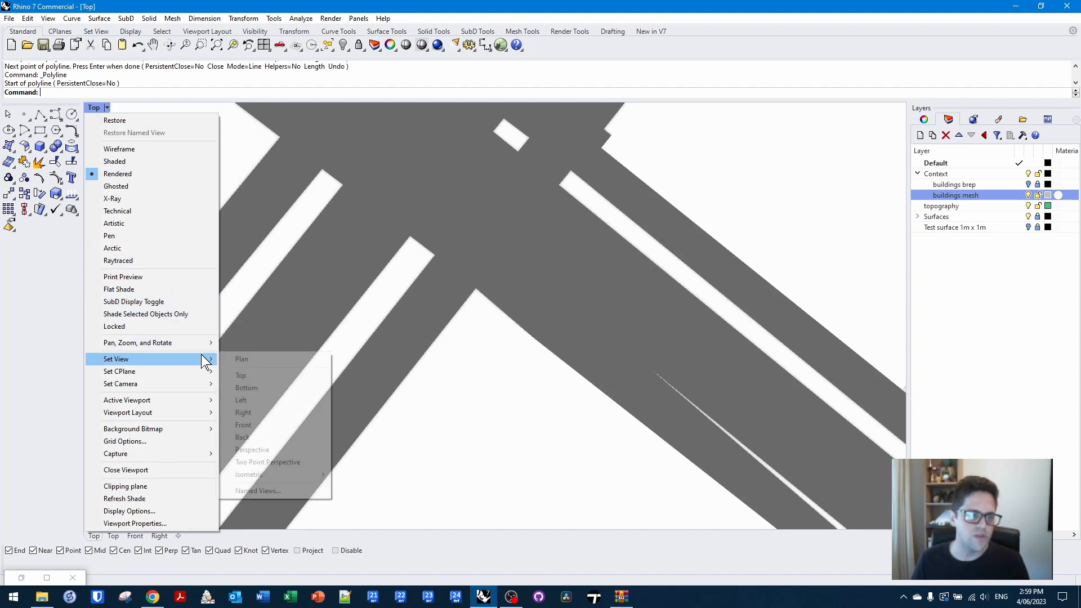
click(292, 448)
mouse_move(515, 410)
right_down()
mouse_move(508, 336)
mouse_move(533, 411)
right_up()
scroll(506, 332, up, 6)
click(501, 314)
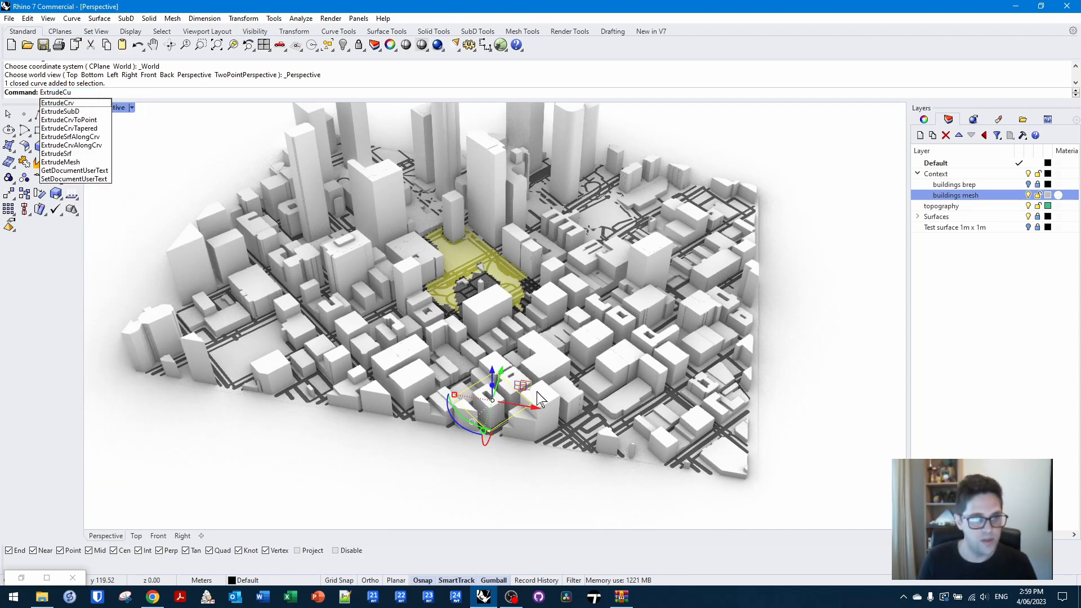
key(Return)
right_drag(515, 373, 786, 379)
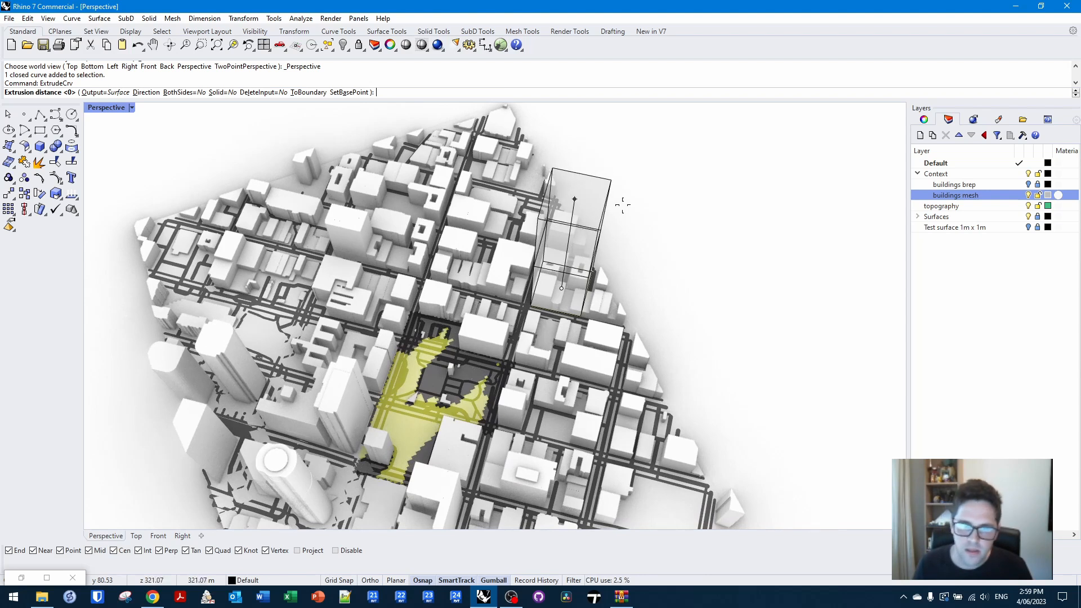
click(630, 246)
- Cap the extruded tower into a closed solid and delete its leftover base curve
right_drag(635, 252, 525, 399)
click(557, 236)
text(Cap)
key(Return)
click(589, 344)
click(622, 373)
key(Delete)
- Select the tower solid and create a sublayer named "New form" under the Context layer
click(524, 392)
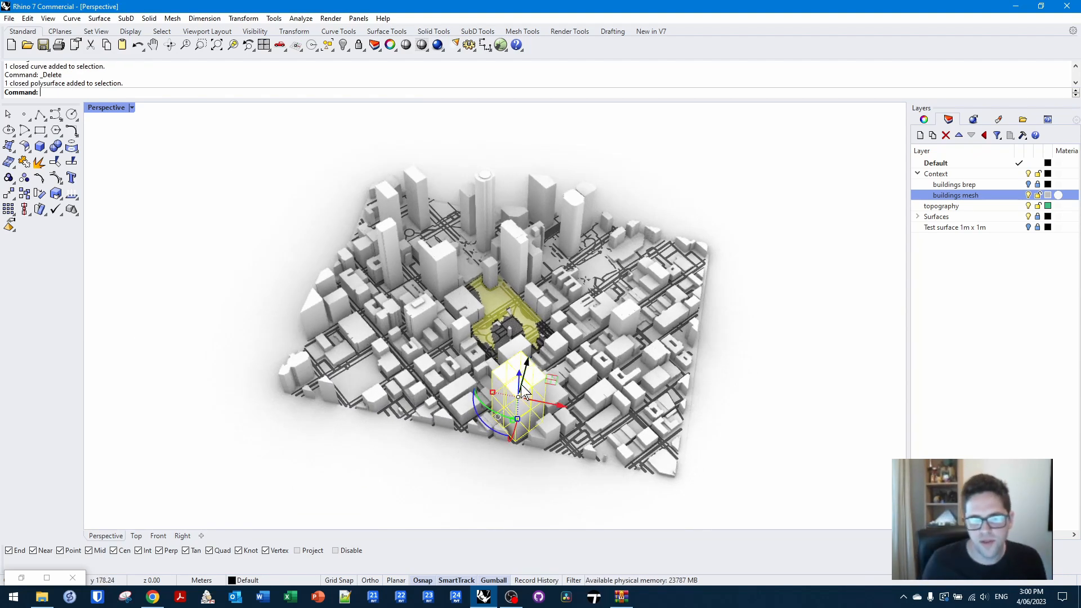
scroll(505, 314, up, 3)
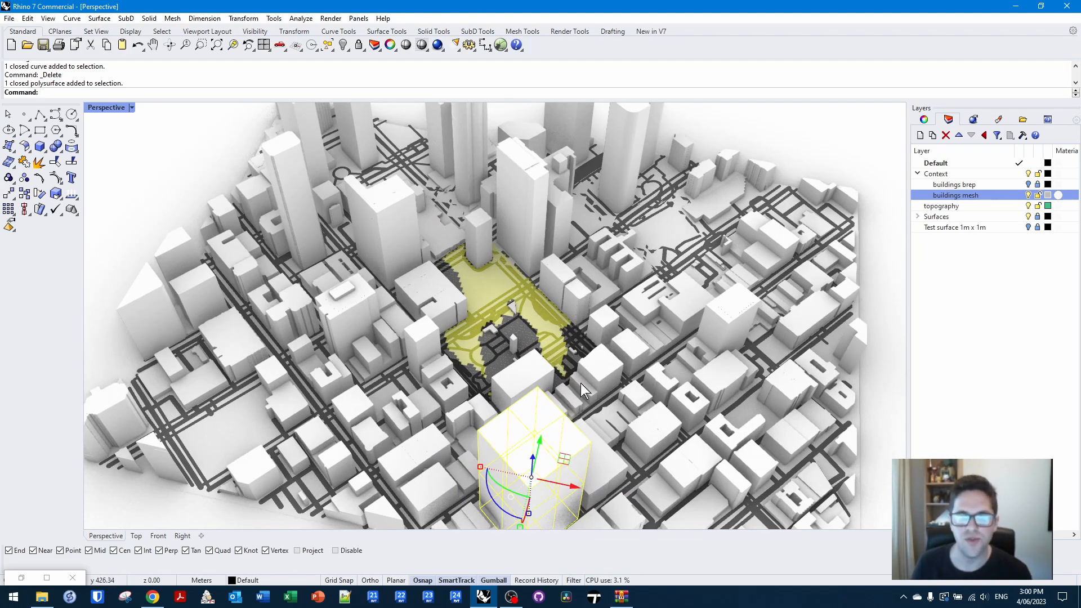
right_drag(580, 384, 586, 350)
right_drag(567, 394, 607, 393)
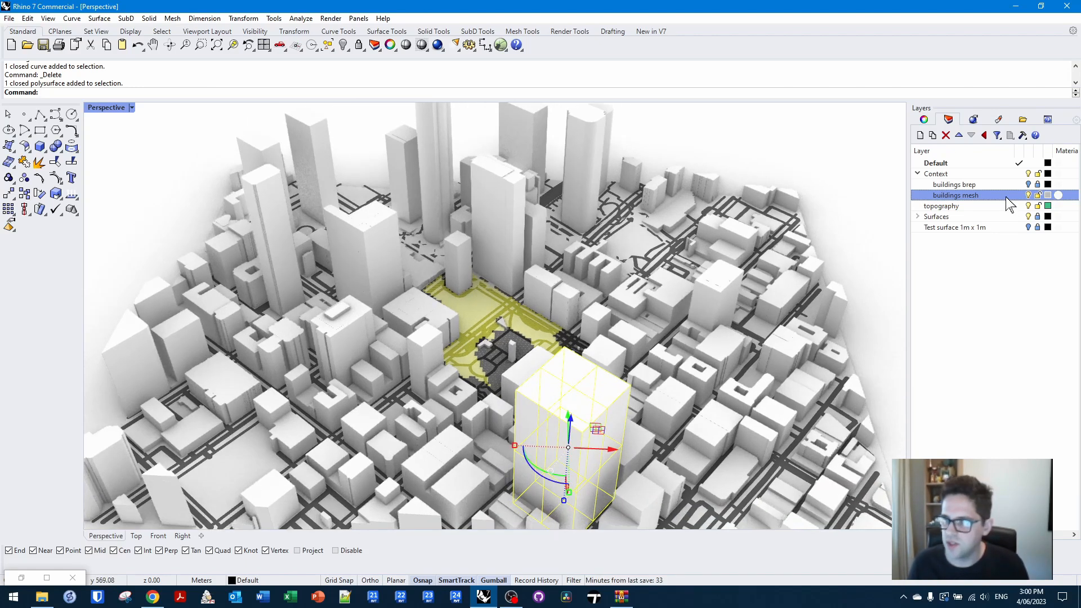
click(939, 174)
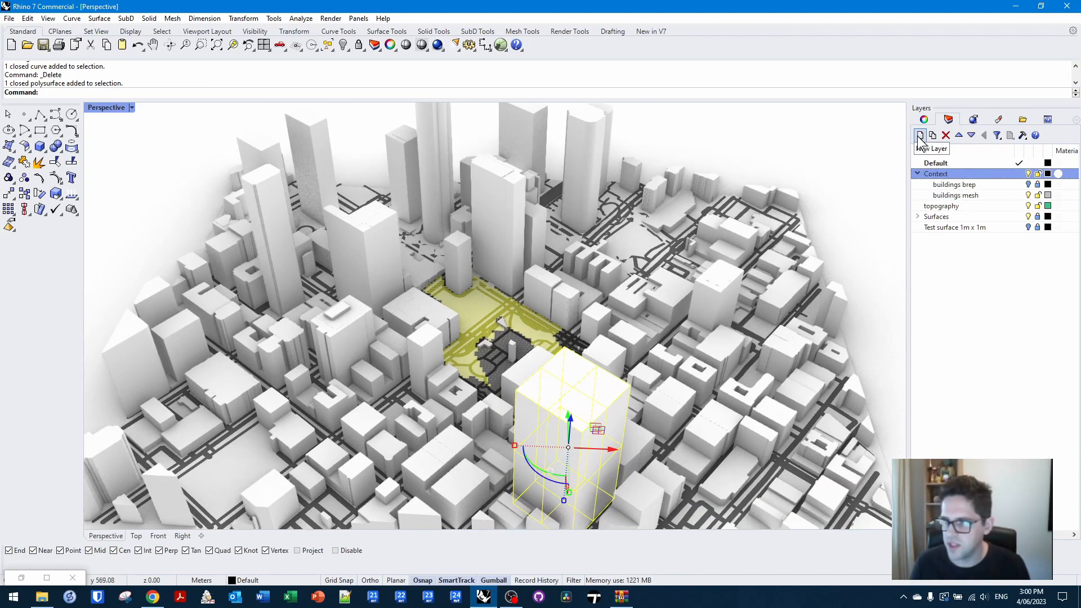
click(932, 136)
text(New form)
key(Return)
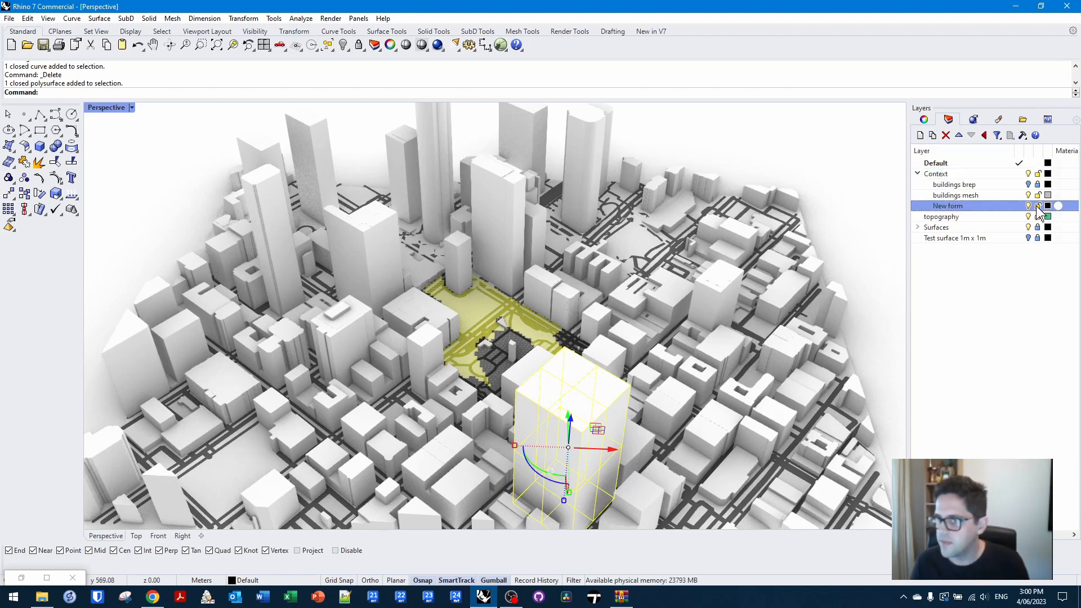
- Assign the "New form" layer a new Custom material named "New" with a light red colour
click(1059, 207)
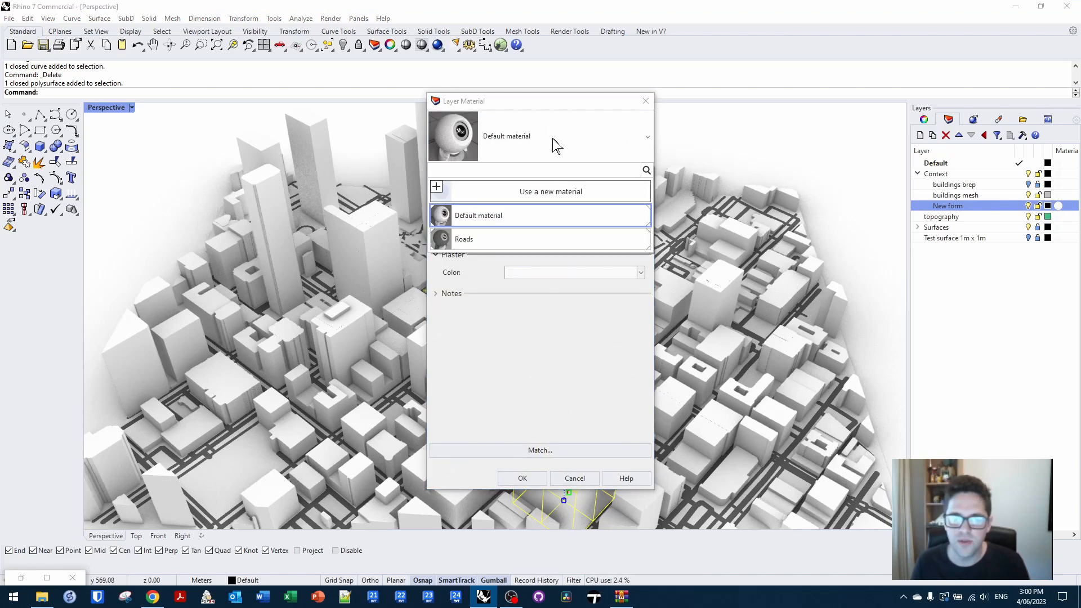
click(542, 198)
click(559, 228)
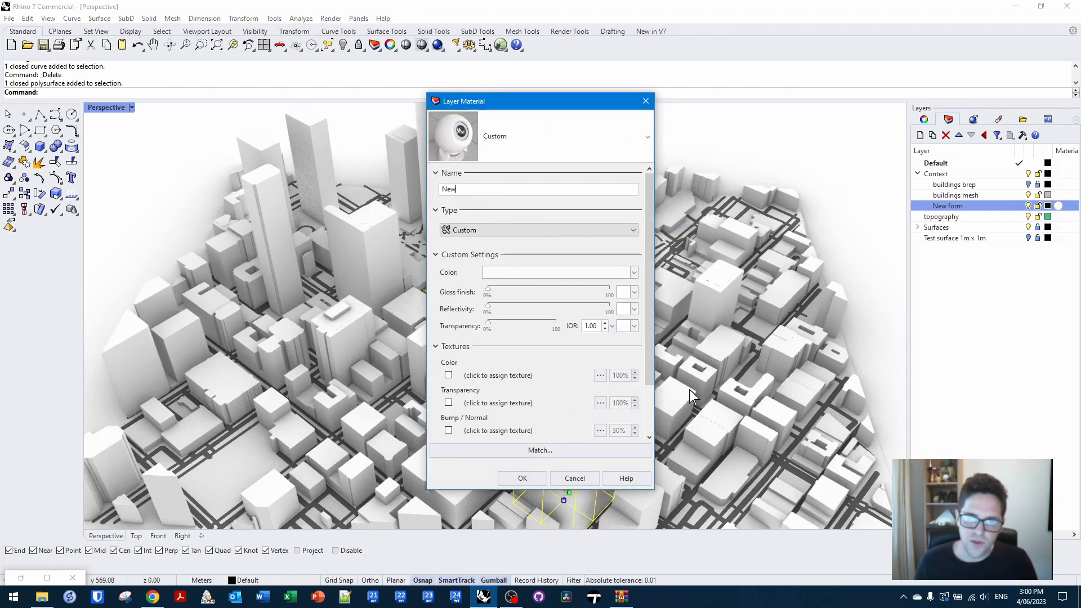
click(634, 272)
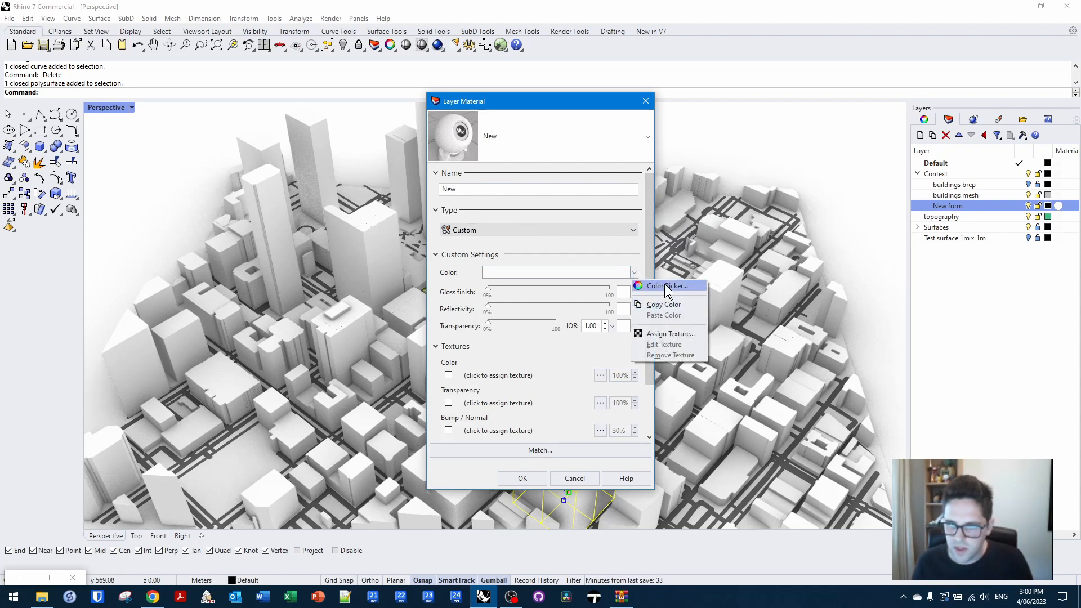
click(669, 286)
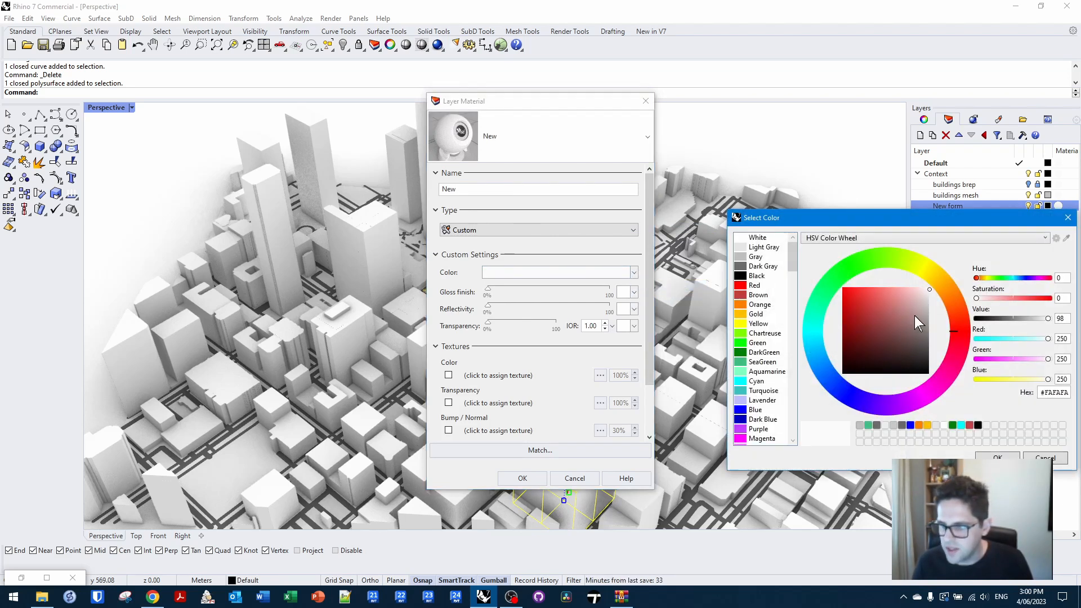
drag(925, 307, 876, 274)
click(1004, 457)
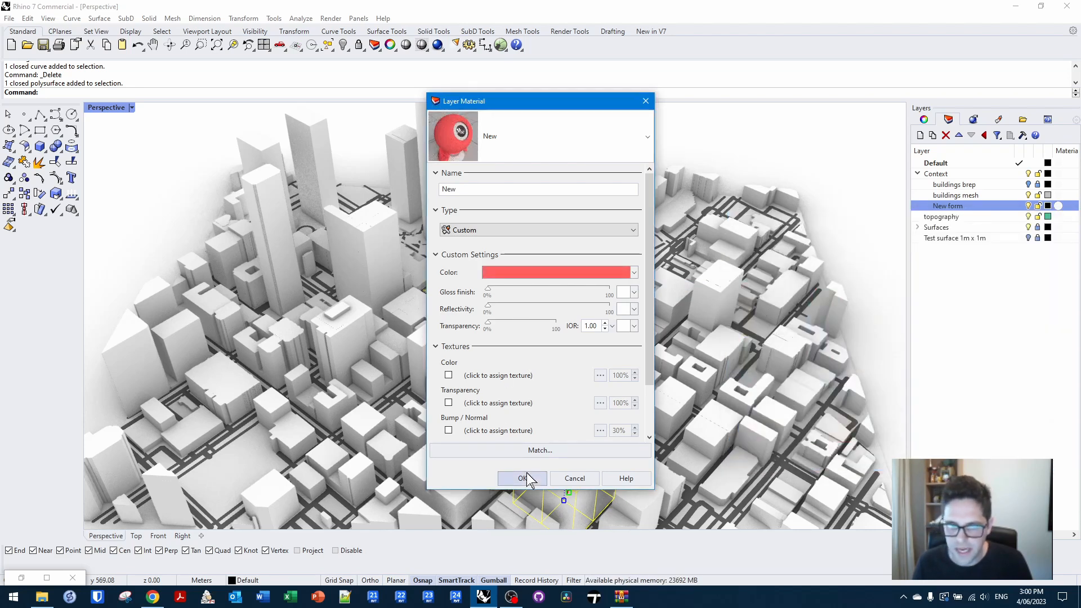
click(523, 478)
- Move the selected tower to the "New form" layer and look at it from across the site
right_drag(511, 371, 646, 325)
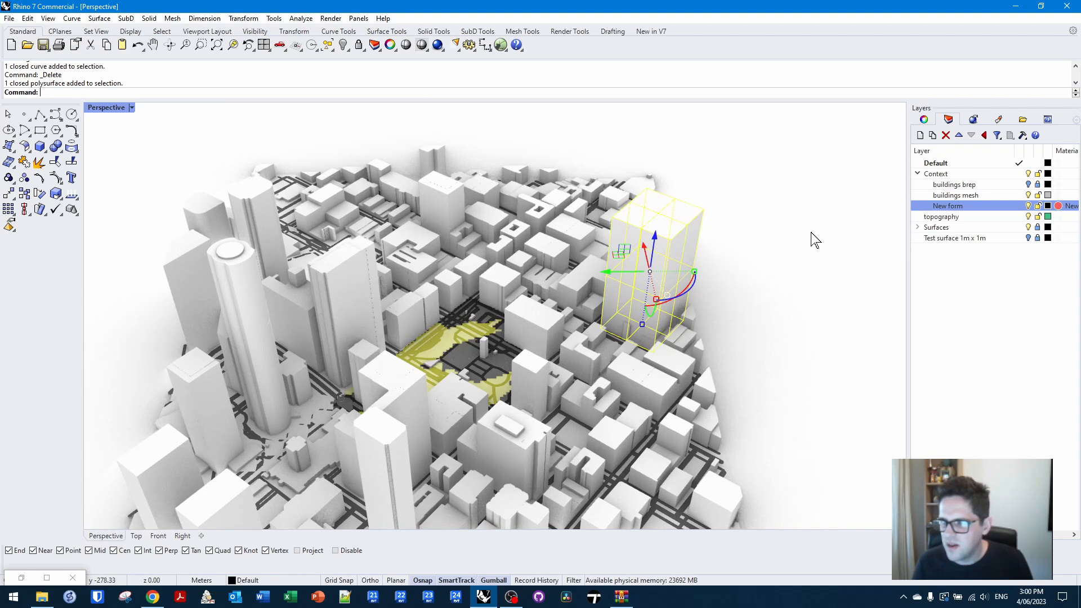
right_click(969, 210)
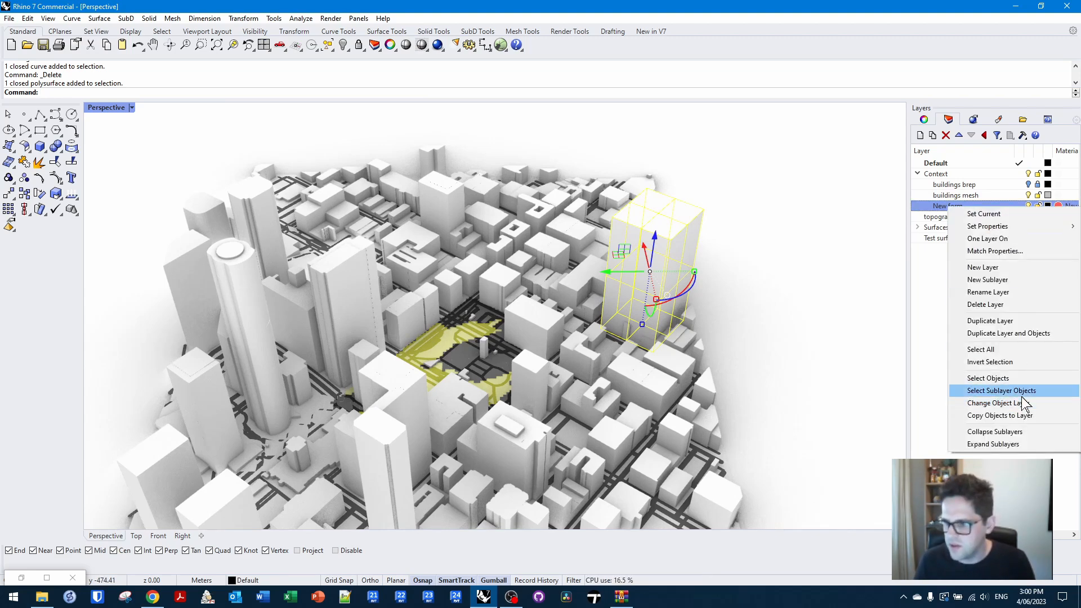
click(993, 403)
right_drag(767, 220, 822, 219)
shift+right_drag(616, 259, 628, 307)
right_drag(629, 306, 642, 287)
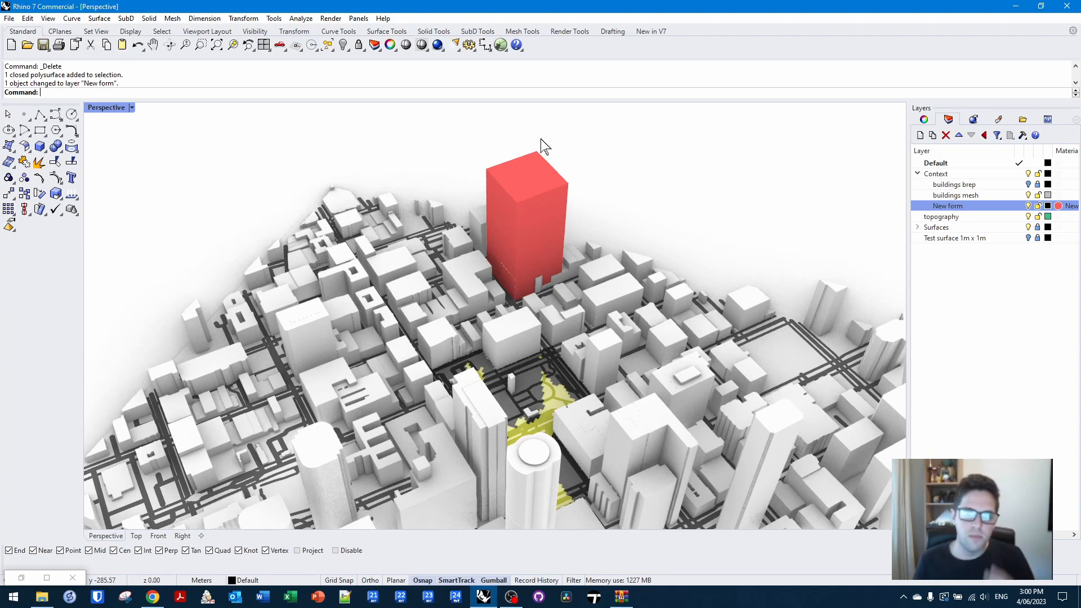
- Select the red tower, switch to Grasshopper, and add a Geometry parameter that references it
click(563, 228)
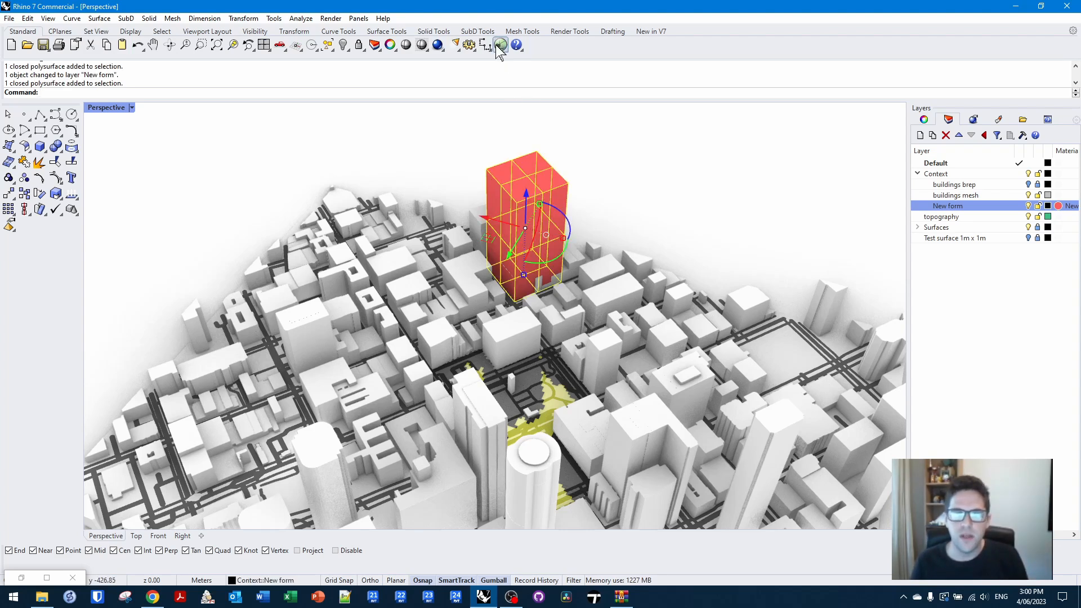
click(497, 46)
scroll(504, 248, down, 4)
right_drag(229, 208, 374, 252)
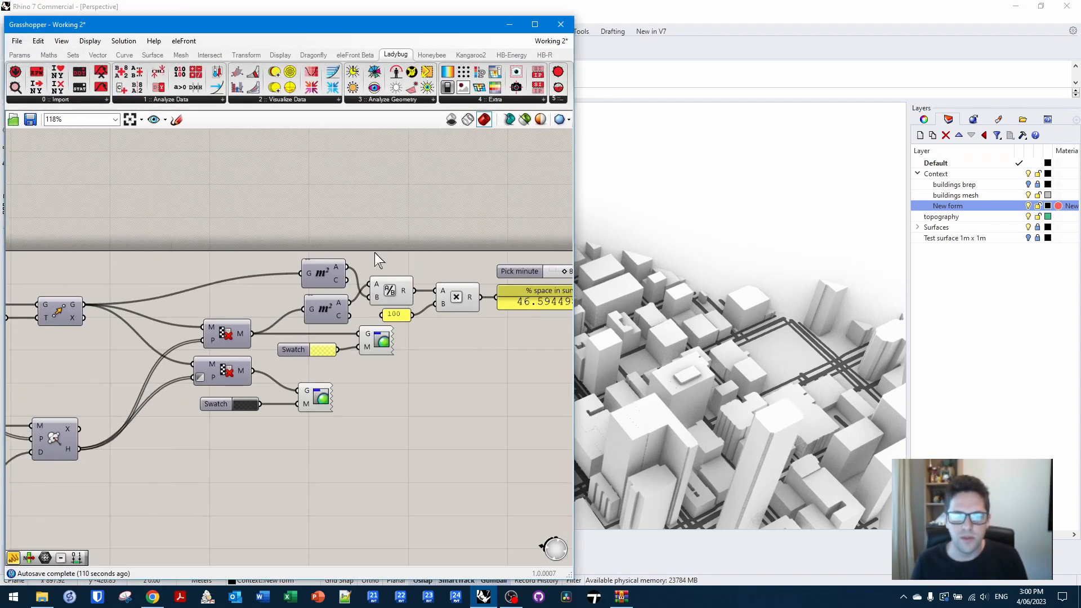
double_click(344, 212)
text(geom)
key(Return)
right_click(348, 212)
click(394, 355)
- Rename the Geometry parameter to "New forms"
right_click(347, 210)
click(333, 211)
right_click(350, 215)
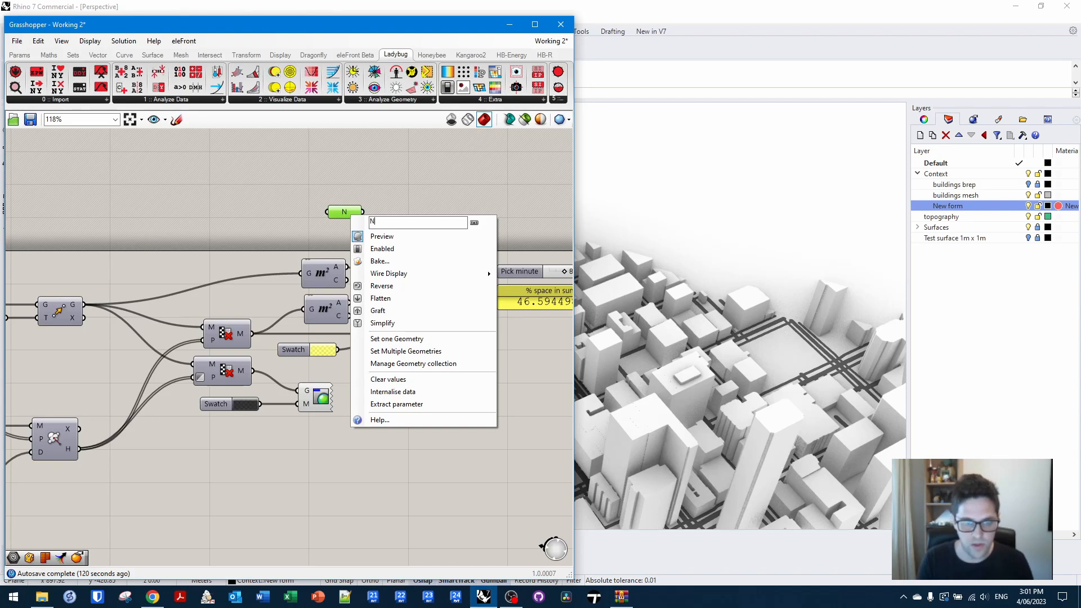
text(s)
key(Return)
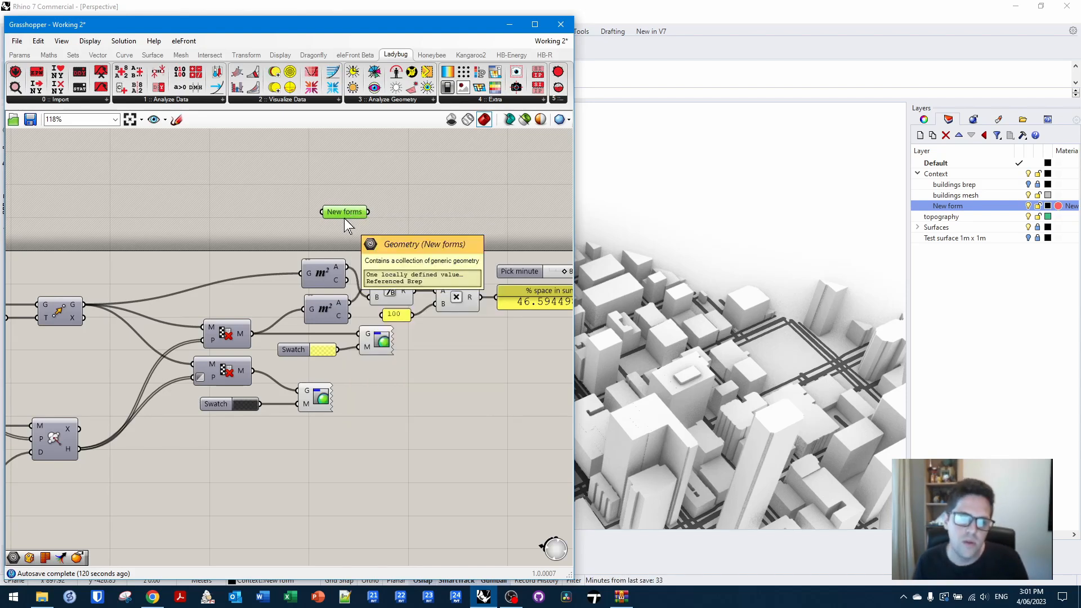
right_click(340, 212)
click(398, 182)
- Add a Mesh Brep component beside "New forms" and connect the parameter to its brep input
double_click(417, 180)
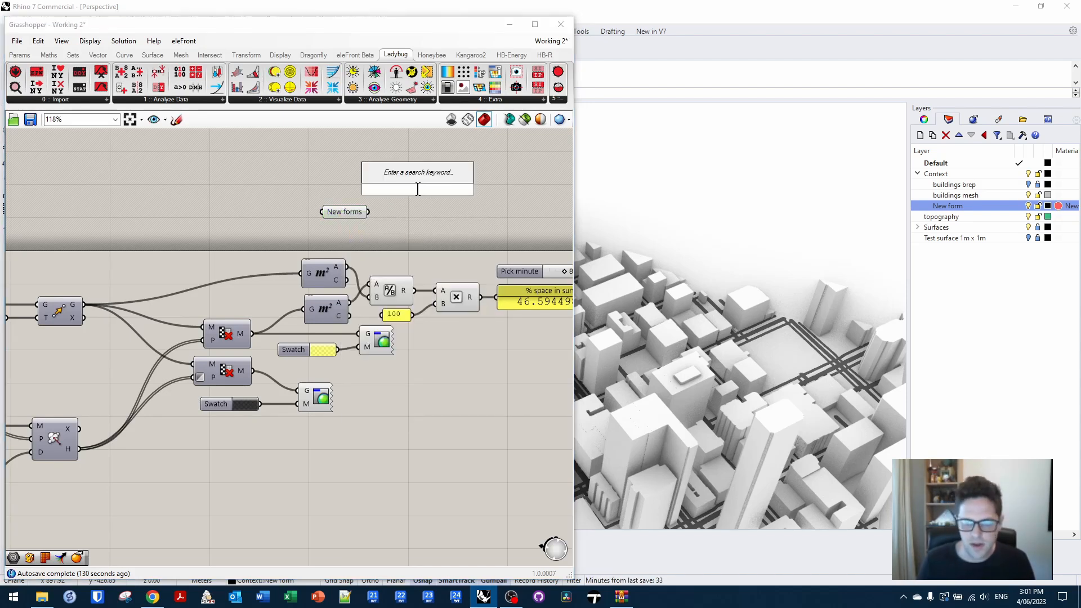
text(custom)
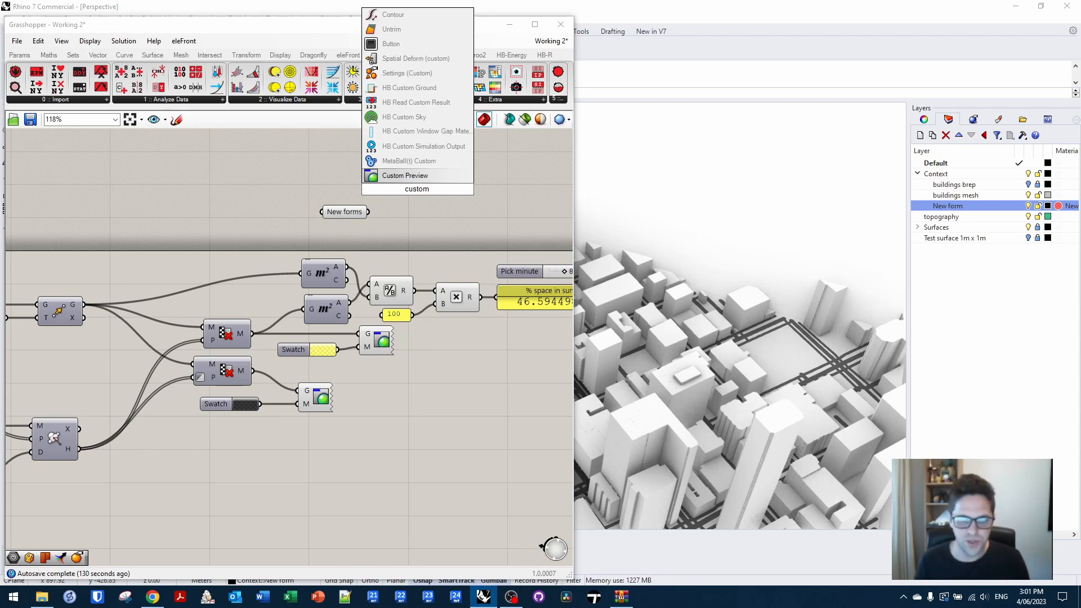
text(brep mes)
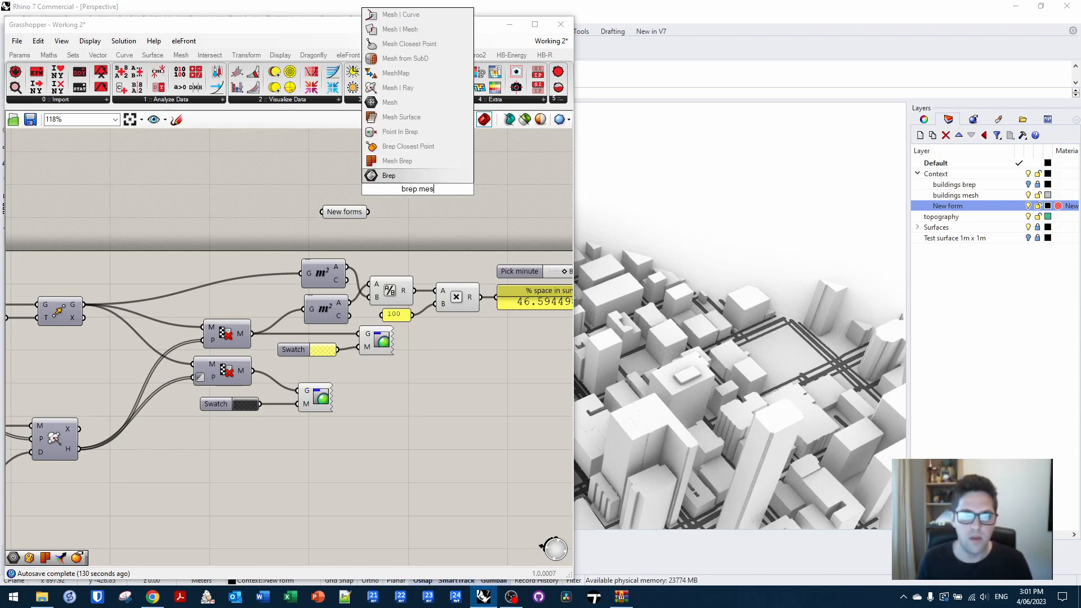
click(455, 166)
scroll(391, 209, up, 2)
drag(360, 213, 398, 172)
drag(425, 171, 424, 211)
- Add a Settings (Speed) component below "New forms" and wire it to the Mesh Brep settings input
click(407, 185)
double_click(407, 184)
text(speed)
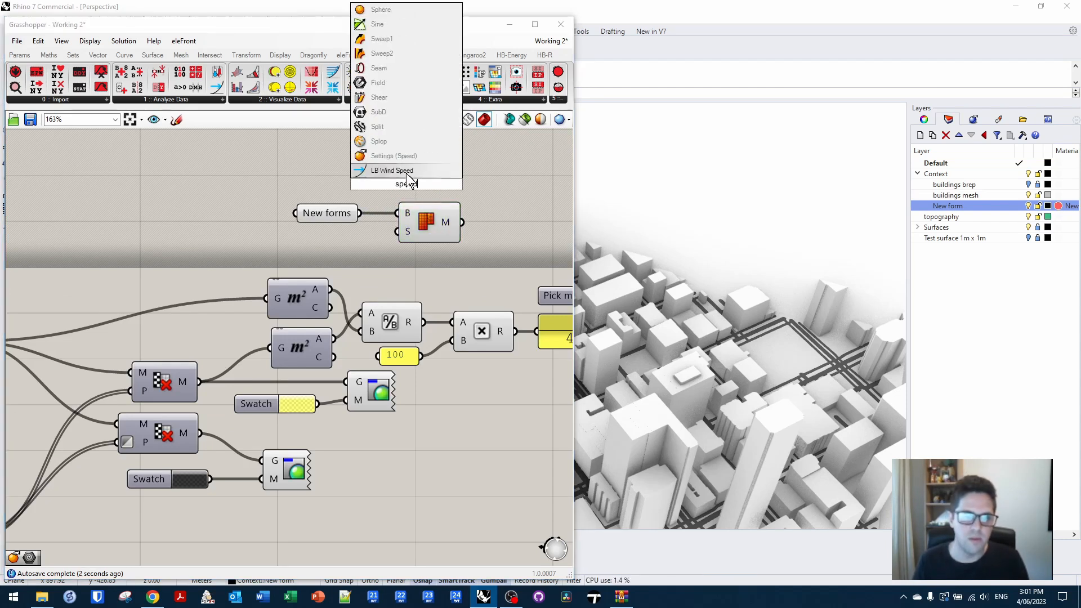
click(399, 170)
drag(400, 172, 337, 242)
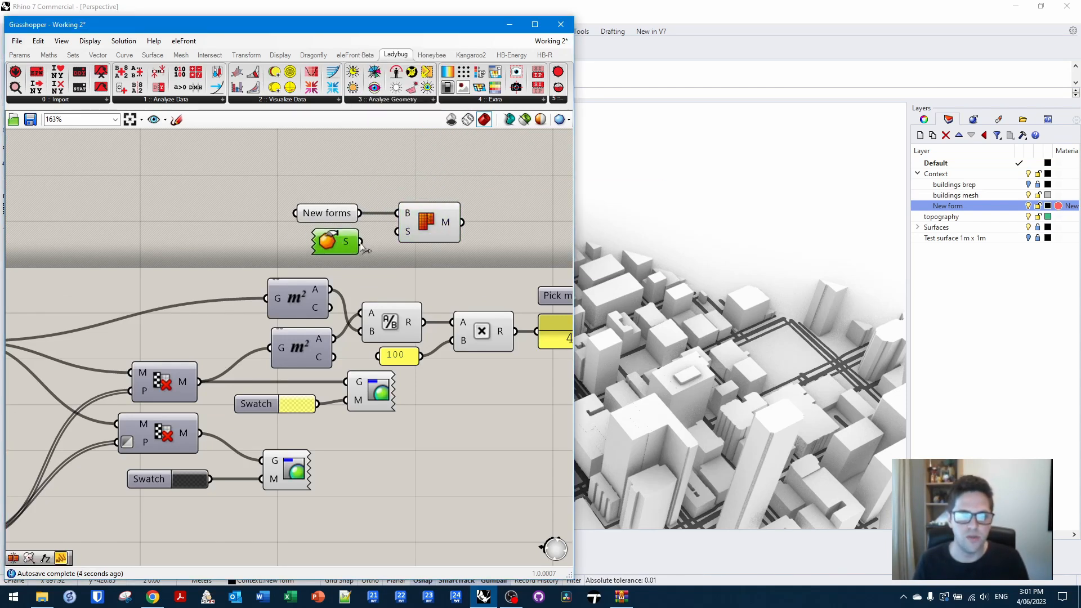
- Move the "New forms", Settings (Speed) and Mesh Brep components together to the empty canvas area below the shadow-analysis components
scroll(417, 197, down, 3)
drag(478, 227, 361, 189)
scroll(427, 202, down, 2)
drag(432, 207, 392, 441)
right_drag(442, 370, 333, 334)
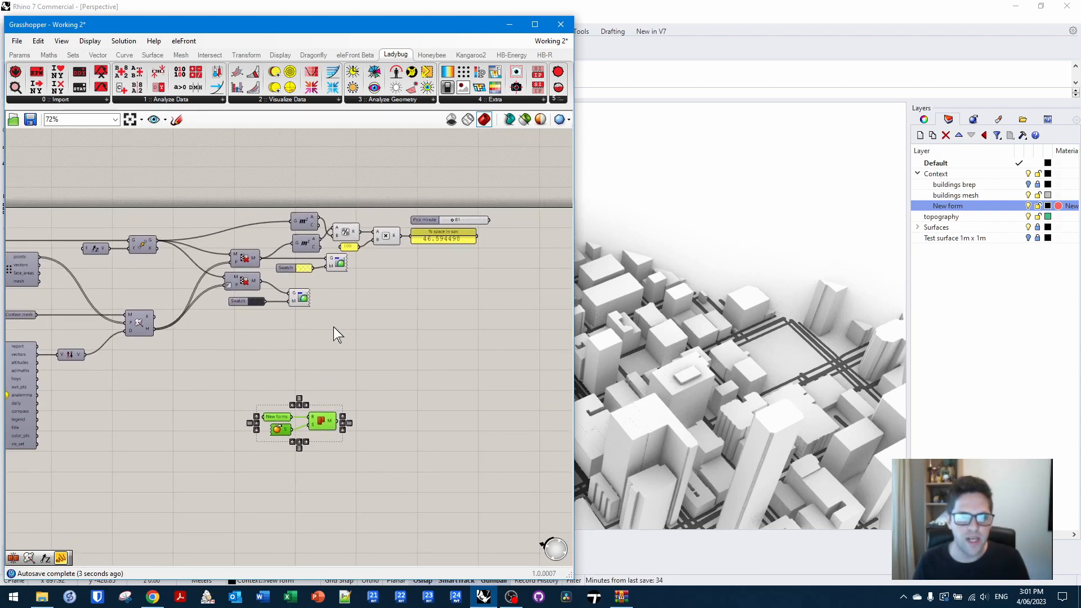
drag(514, 275, 445, 243)
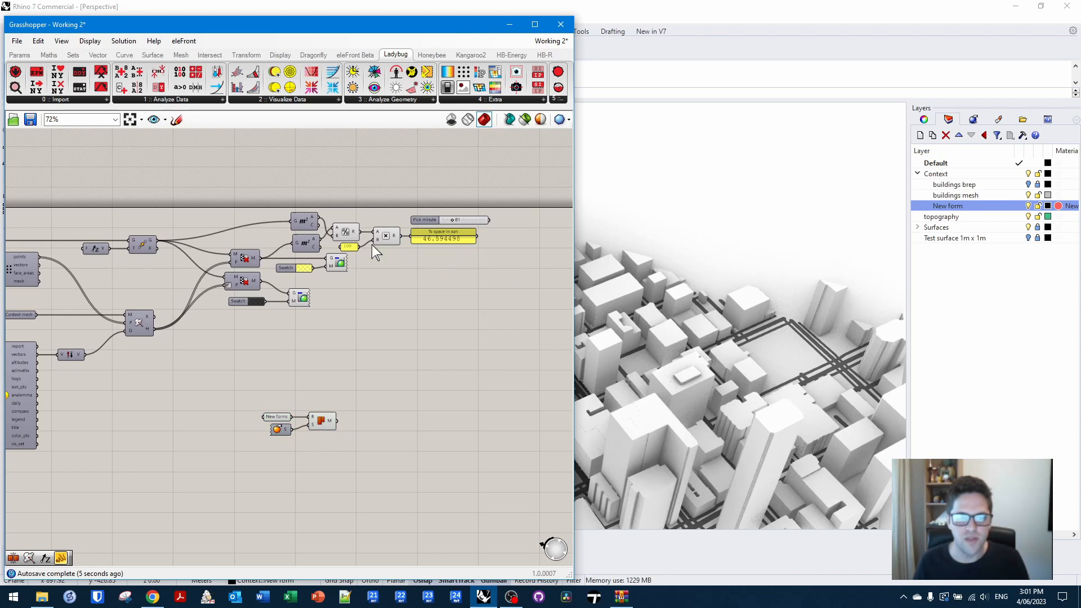
- Move the area and percentage components away from the meshes, and lower the shaded-mesh Cull Faces with its black-swatch preview to free up space
drag(513, 246, 383, 180)
click(396, 307)
right_drag(256, 303, 362, 307)
drag(442, 335, 331, 273)
drag(349, 280, 375, 320)
right_drag(785, 308, 656, 348)
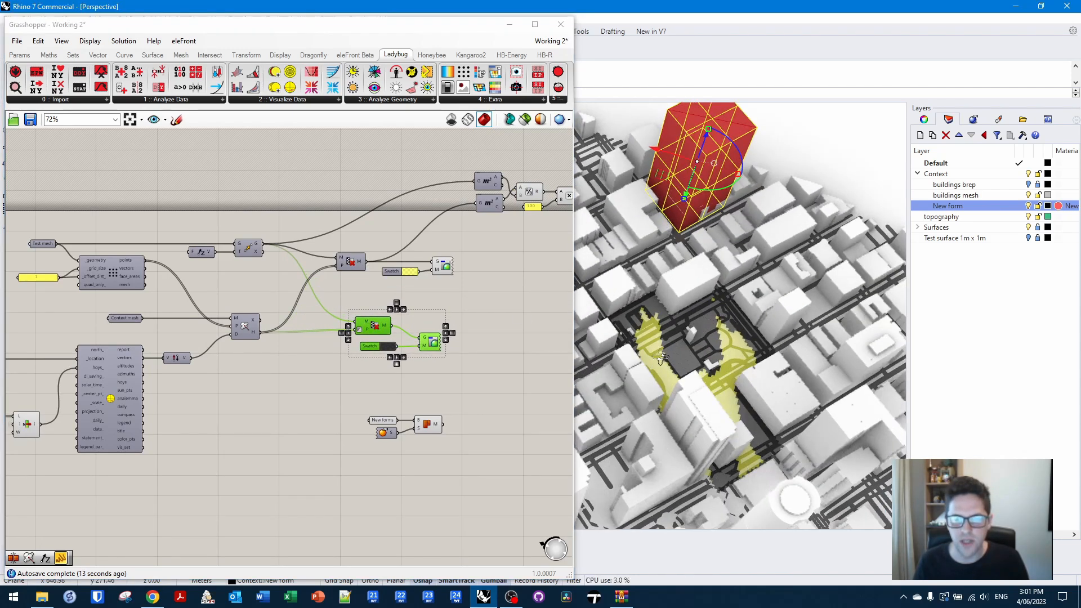
click(481, 383)
right_drag(437, 289, 377, 302)
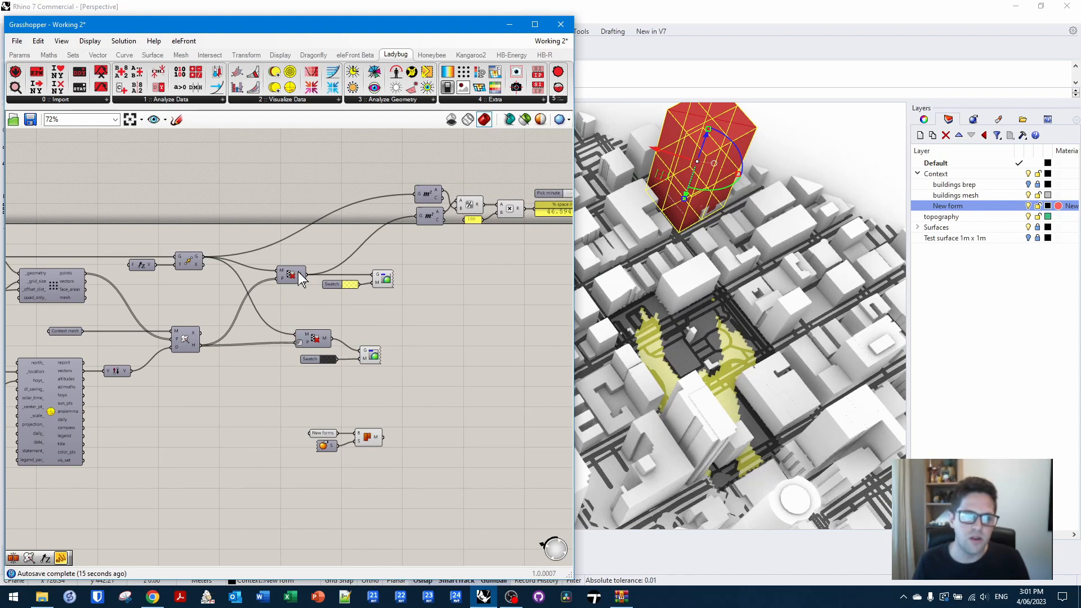
- Delete the Cull Faces component that feeds the yellow sunlit preview
mouse_move(298, 271)
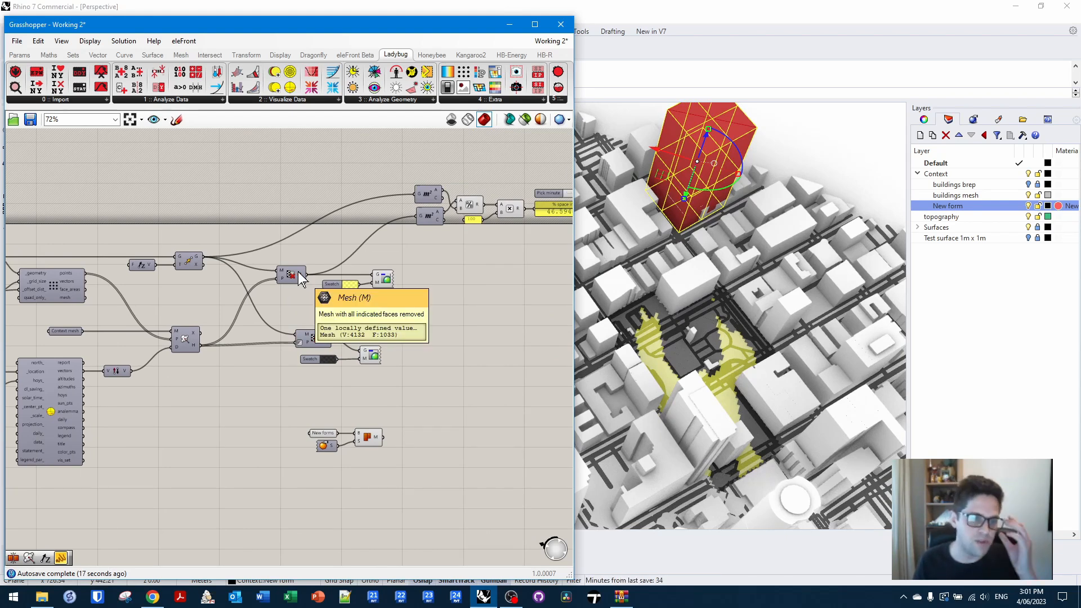
right_drag(295, 245, 363, 239)
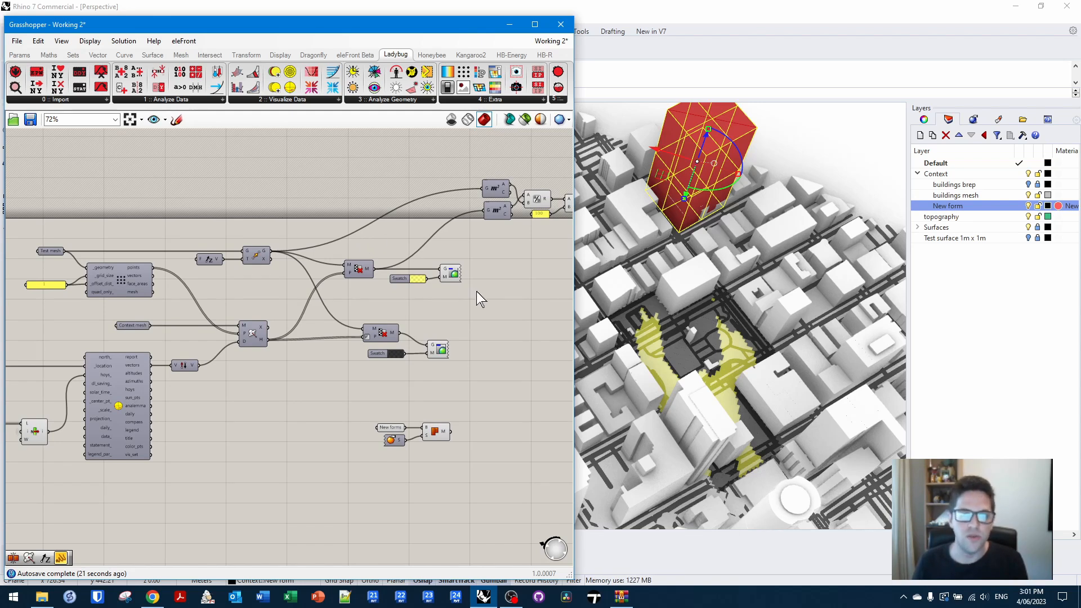
click(358, 269)
key(Delete)
- Disconnect the upper Area component's geometry input and move the area and percentage components further away from the analysis components
right_click(485, 194)
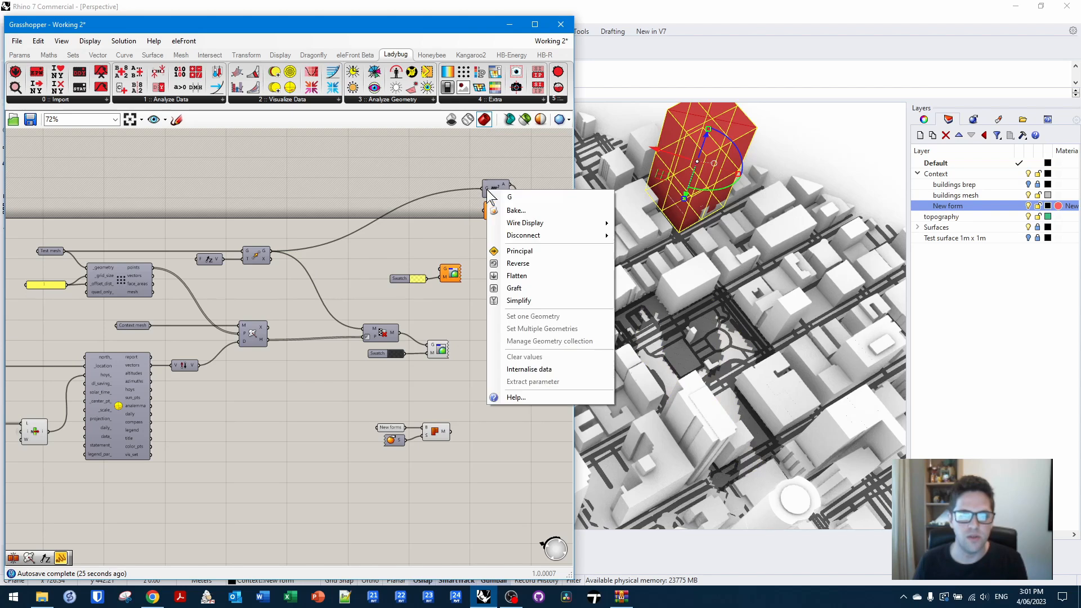
mouse_move(563, 234)
click(636, 241)
right_drag(562, 232, 398, 234)
drag(526, 233, 319, 166)
drag(335, 186, 458, 241)
- Shift the remaining analysis components down and raise the Test mesh parameter above the grid-points component
scroll(458, 241, down, 3)
click(402, 344)
right_drag(402, 355, 475, 340)
drag(473, 376, 49, 192)
drag(271, 312, 282, 349)
click(233, 226)
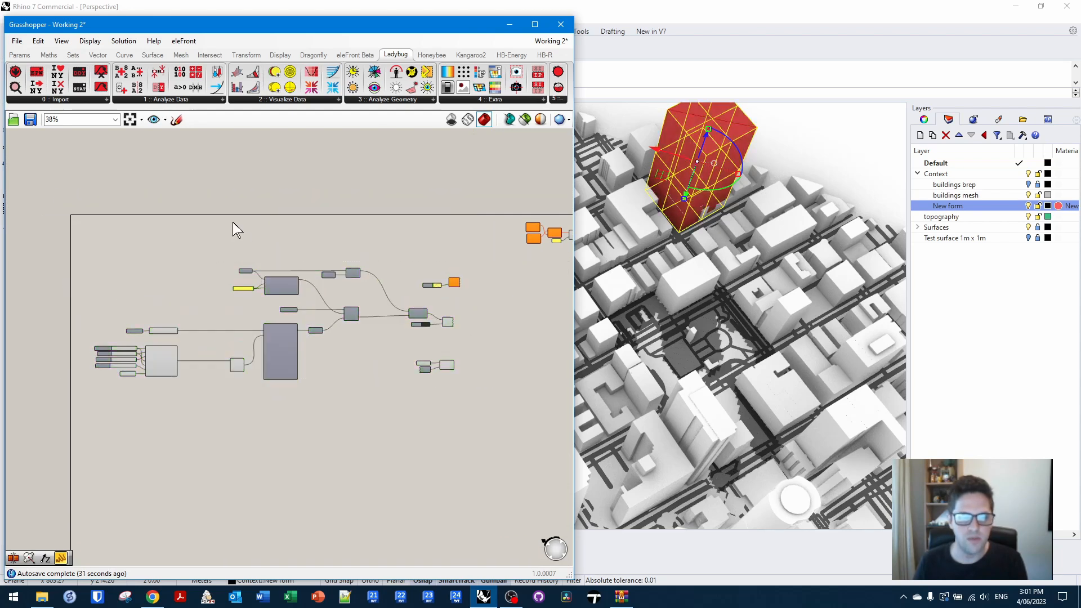
scroll(369, 258, up, 5)
drag(64, 249, 62, 208)
click(176, 190)
- Add a Cull Pattern component above the yellow preview and connect Test mesh to its list input
scroll(211, 189, down, 2)
right_drag(319, 190, 226, 195)
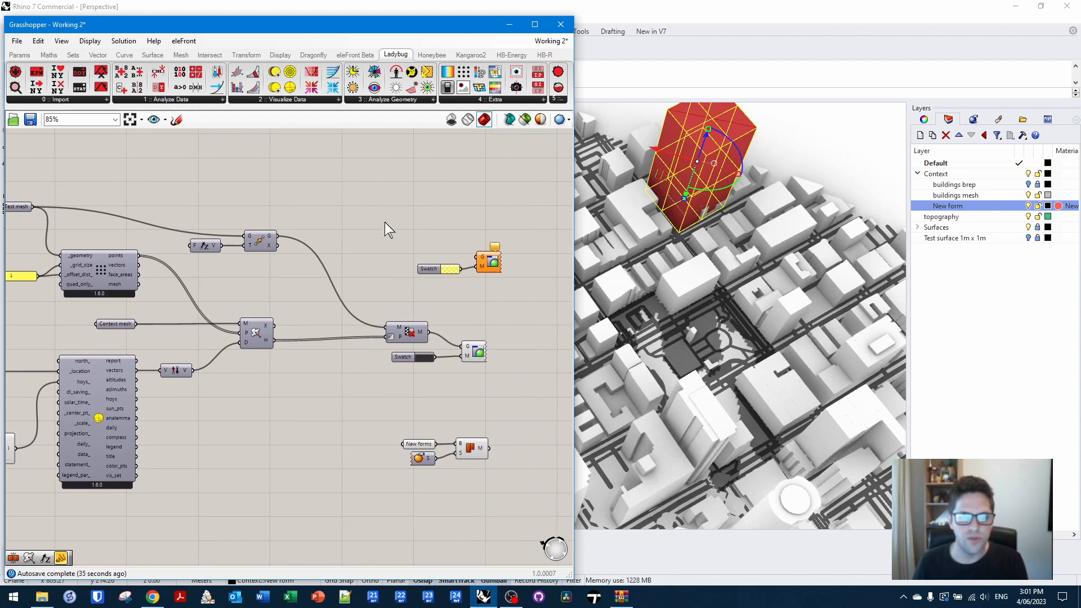
double_click(386, 206)
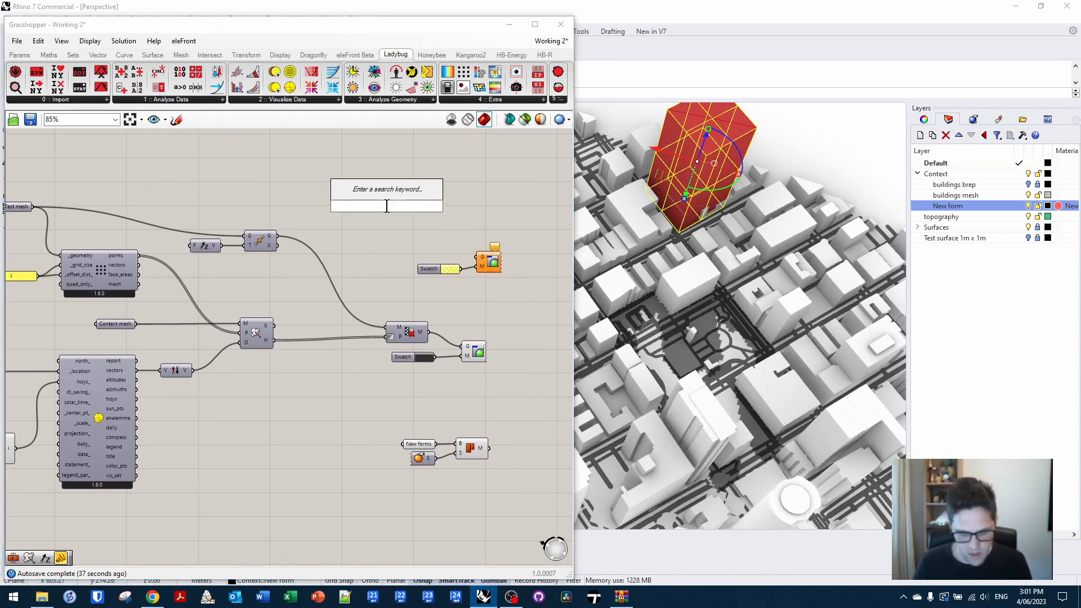
text(cull)
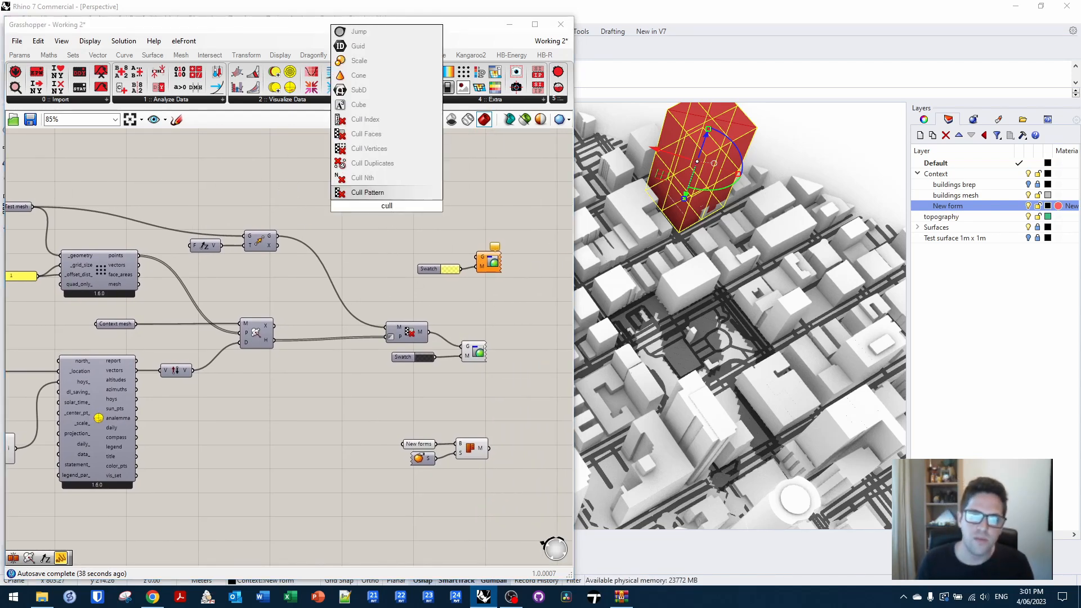
click(383, 192)
right_drag(136, 210, 214, 210)
drag(112, 207, 452, 201)
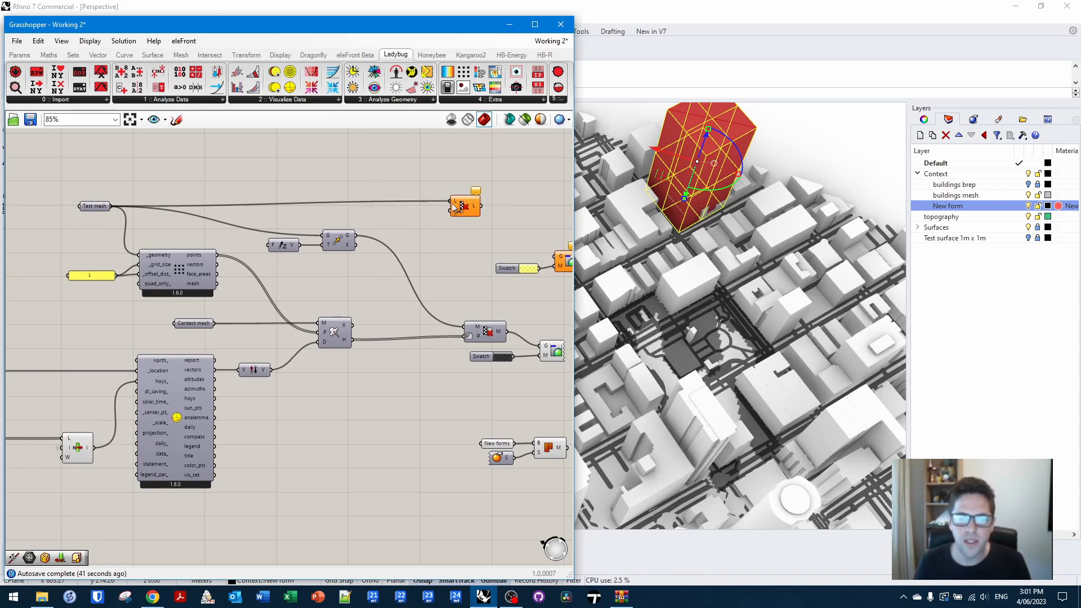
- Reposition the Cull Pattern component and connect the Mesh Ray hit output to its pattern input
right_drag(464, 205, 344, 188)
drag(346, 189, 444, 192)
click(376, 215)
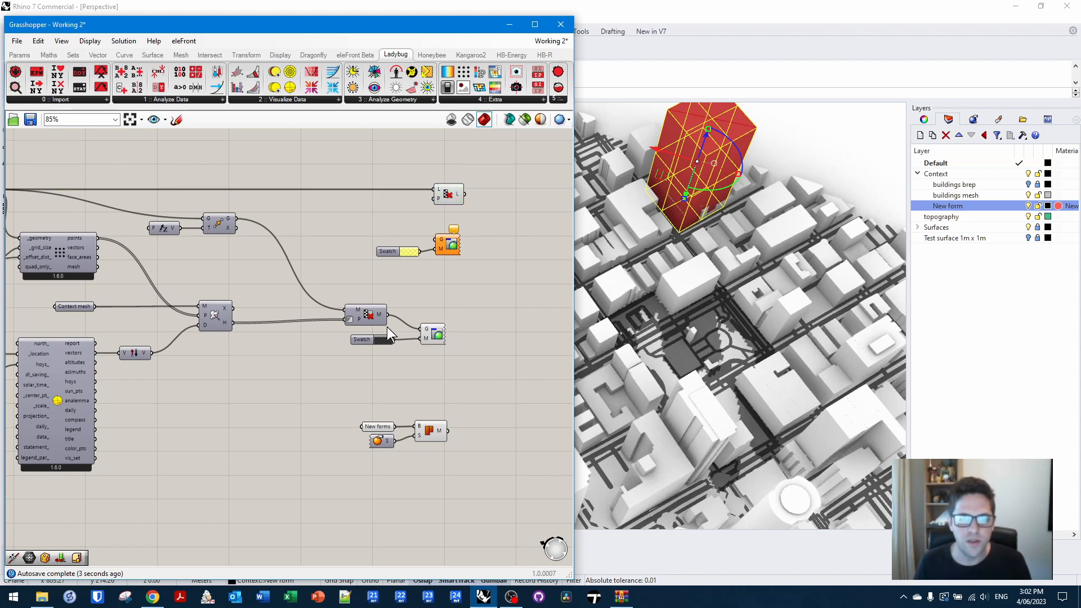
drag(232, 323, 438, 199)
scroll(688, 372, up, 5)
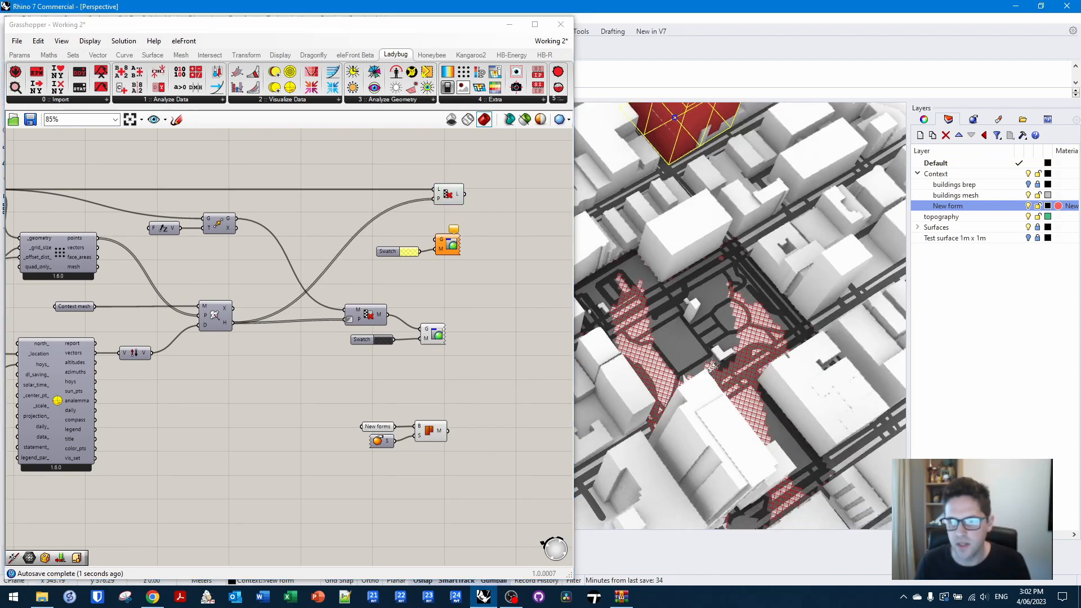
mouse_move(735, 368)
right_down()
mouse_move(732, 312)
mouse_move(731, 366)
right_up()
scroll(346, 245, down, 1)
- Lower the Move and Unit Z components and connect the grid points output to the Cull Pattern list input
right_drag(138, 218, 168, 212)
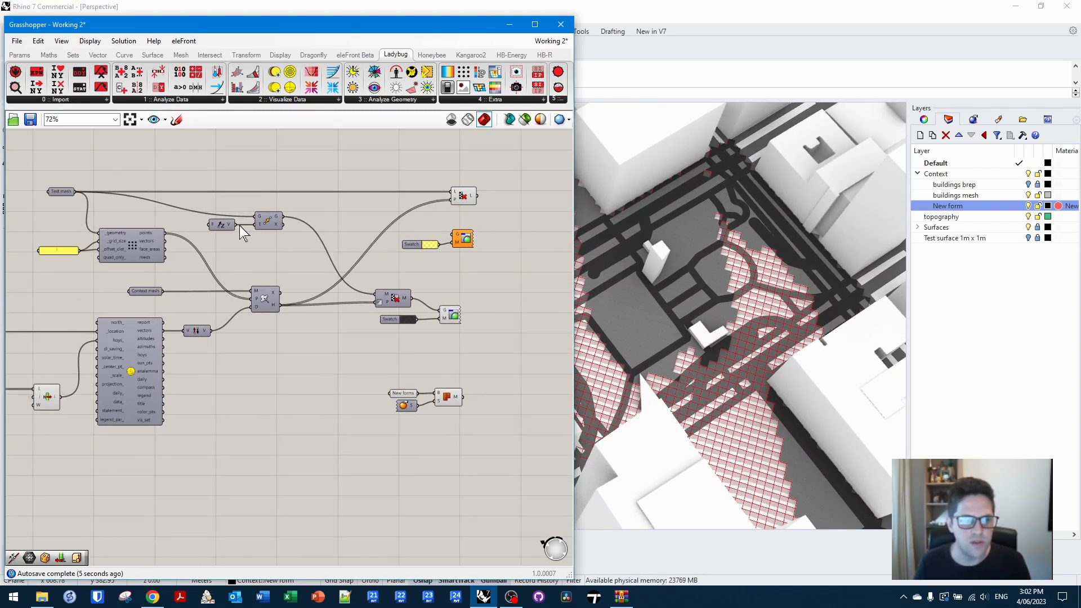
drag(228, 220, 223, 219)
drag(226, 225, 451, 192)
click(394, 158)
- Invert the Cull Pattern's pattern input and check the culled points around the park in the viewport
click(466, 200)
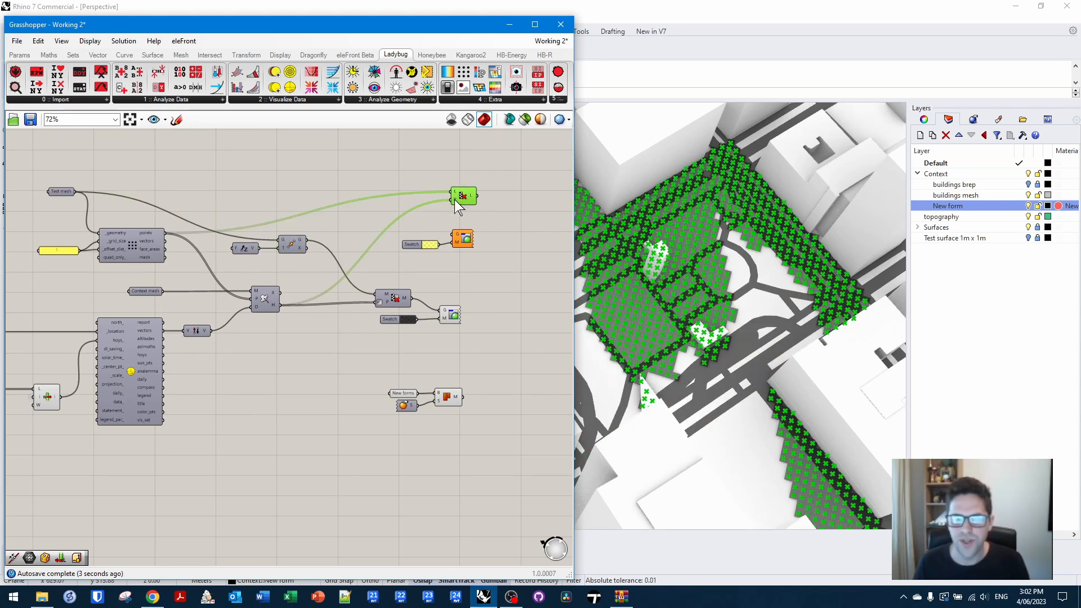
right_click(457, 206)
click(484, 311)
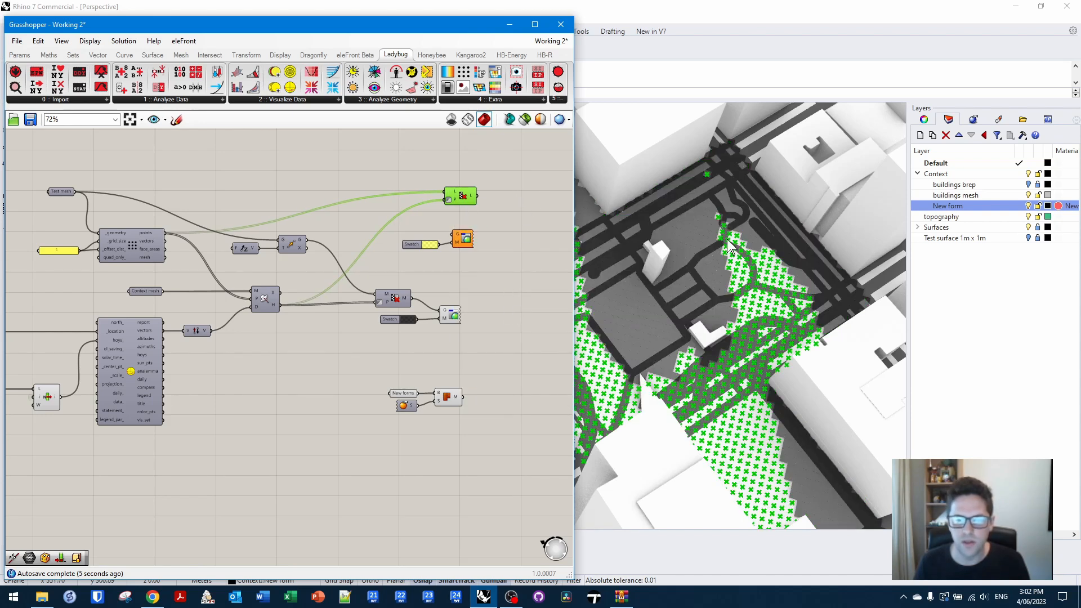
scroll(730, 246, down, 8)
right_drag(734, 244, 698, 297)
drag(464, 199, 459, 205)
right_drag(496, 197, 378, 235)
click(389, 260)
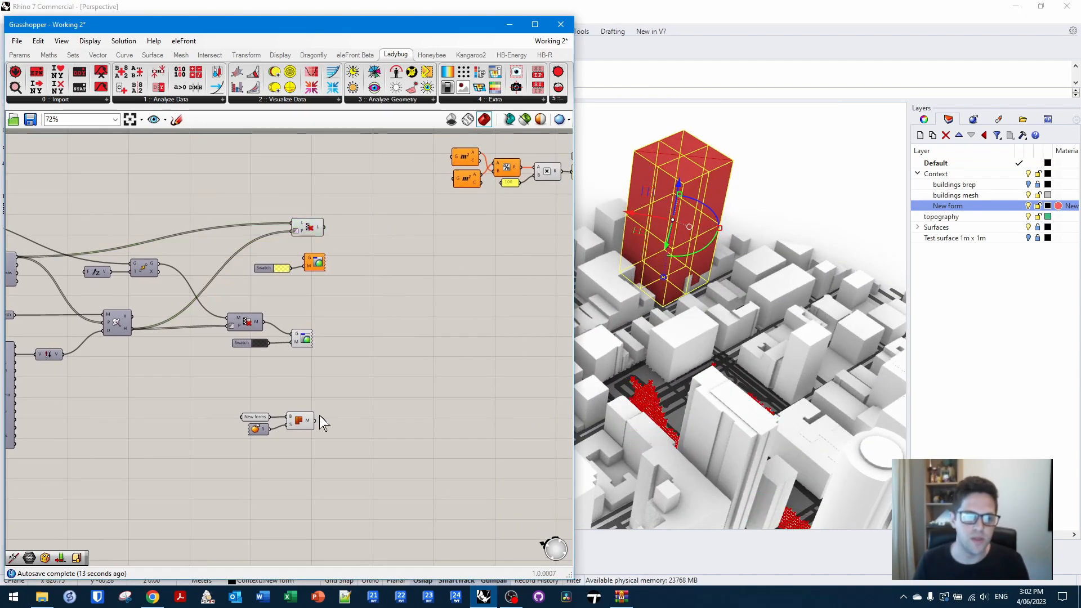
- Duplicate the Mesh Ray component beside the Cull Pattern, feeding it the culled points and the "New forms" mesh while keeping the sun vectors
right_drag(319, 414, 372, 421)
click(175, 332)
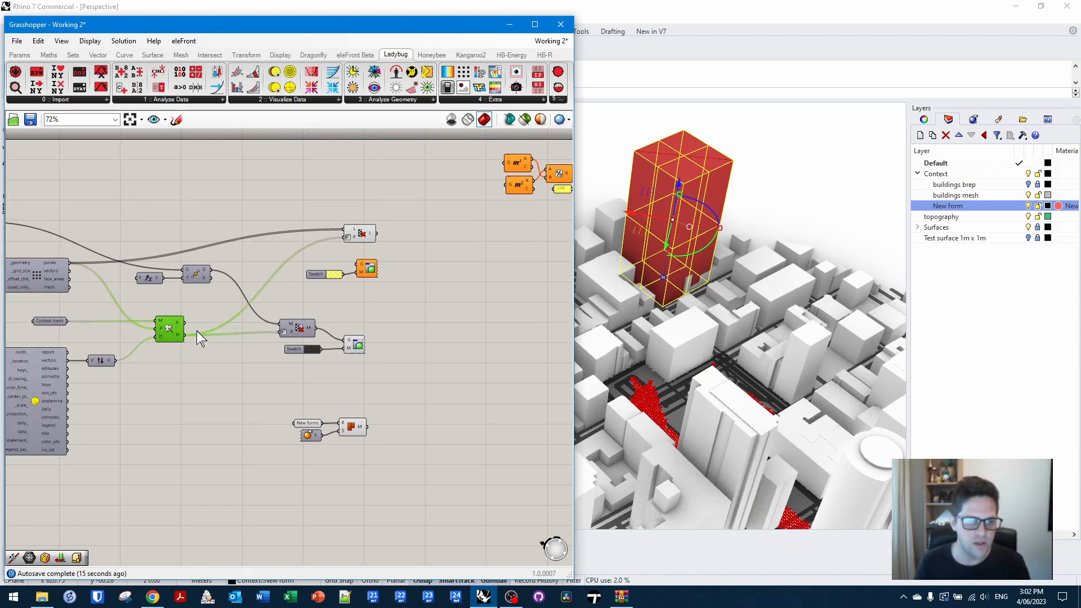
alt+drag(180, 340, 435, 204)
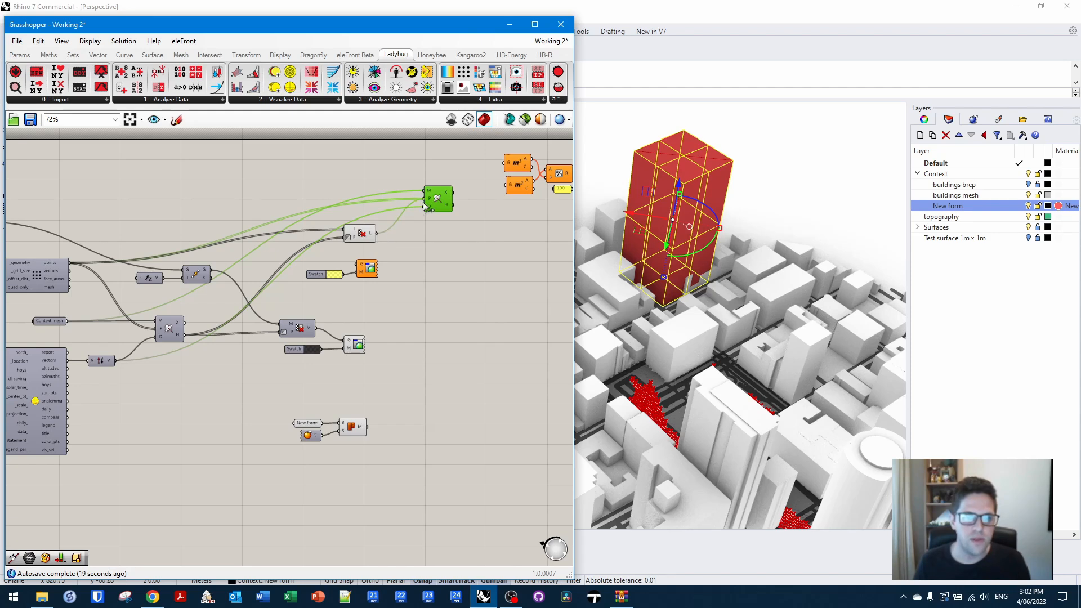
drag(397, 445, 442, 231)
click(442, 179)
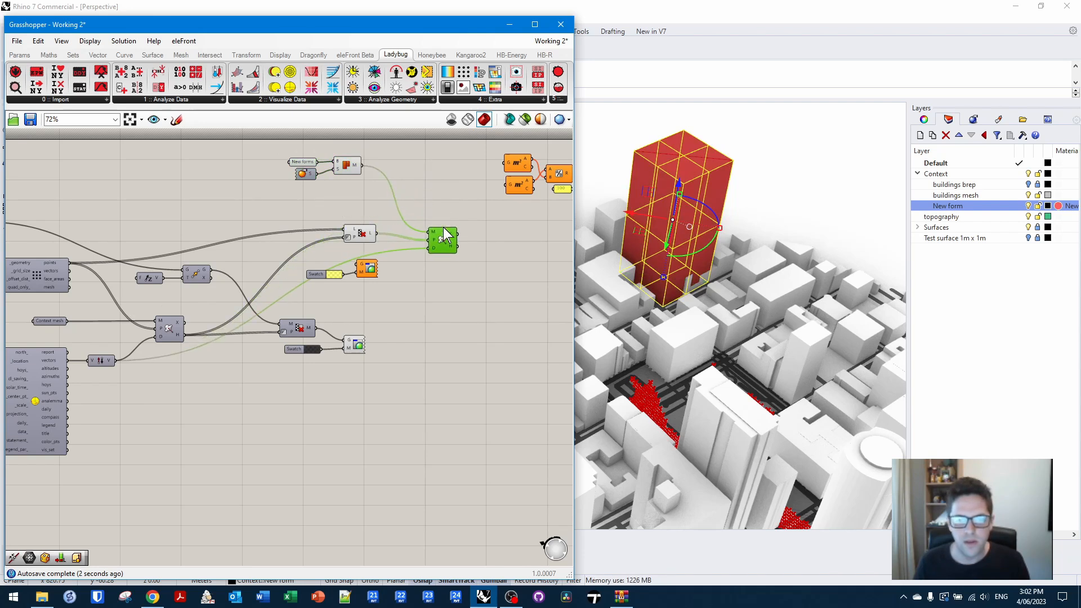
- Place the "New forms", Settings and Mesh Brep group just above the Cull Pattern and turn off the Mesh Brep and "New forms" previews
drag(367, 190, 302, 157)
drag(350, 164, 357, 194)
click(380, 183)
right_click(353, 189)
click(376, 211)
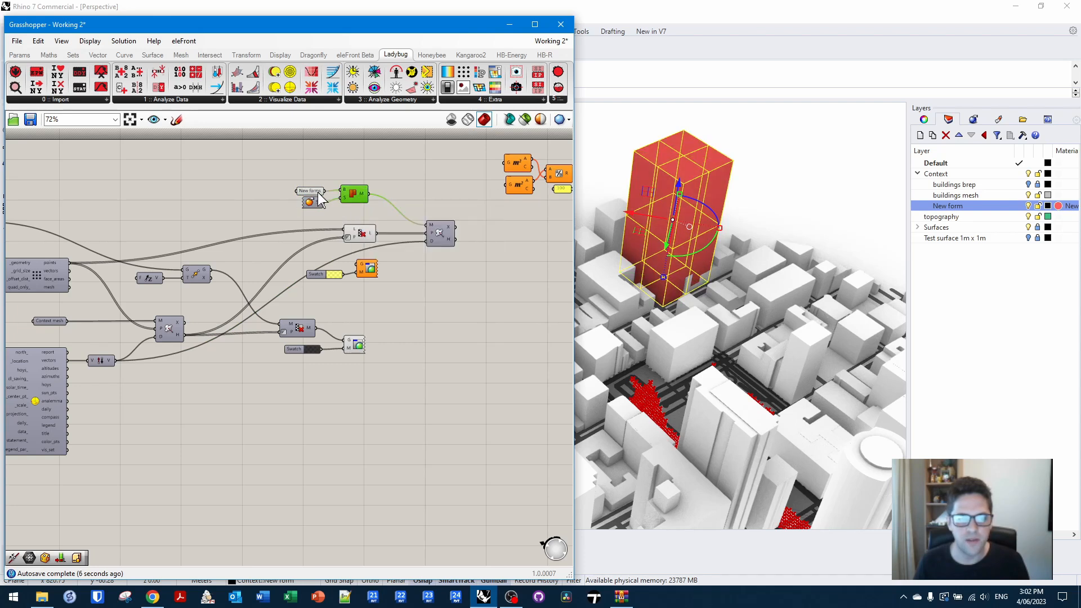
right_click(319, 190)
click(347, 212)
- Turn on the duplicated Mesh Ray's preview, turn off the Cull Pattern's preview, and inspect the ray hits on the tower
right_click(442, 237)
click(465, 258)
right_click(362, 234)
click(385, 256)
click(476, 273)
right_drag(700, 290, 706, 234)
right_drag(690, 177, 724, 237)
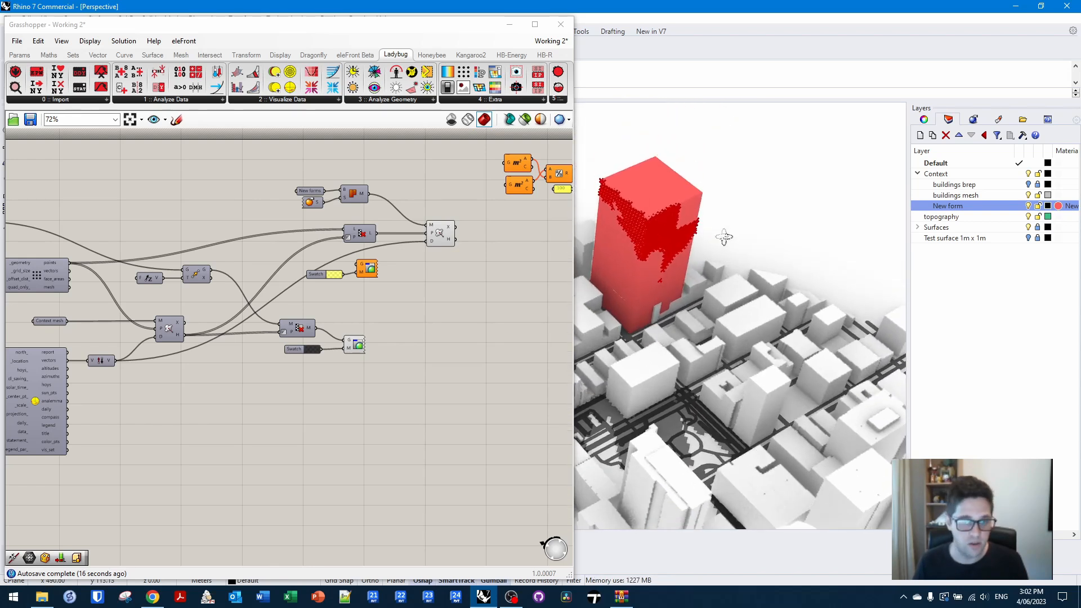
- Turn off the preview of the duplicated Mesh Ray component
click(439, 235)
right_click(441, 234)
click(468, 255)
right_drag(501, 239, 394, 240)
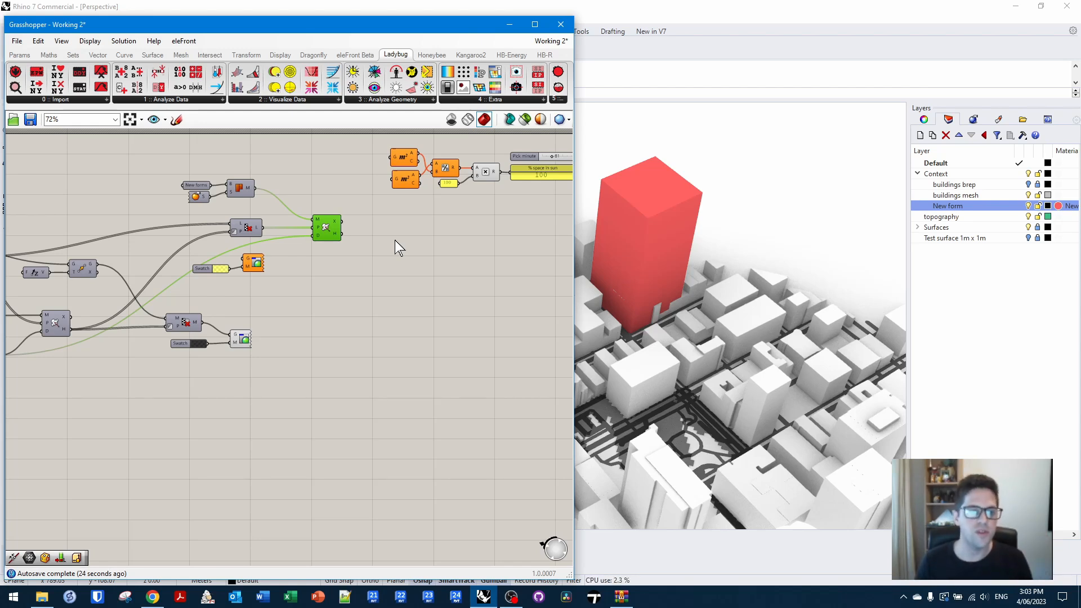
click(413, 254)
right_drag(361, 266, 314, 259)
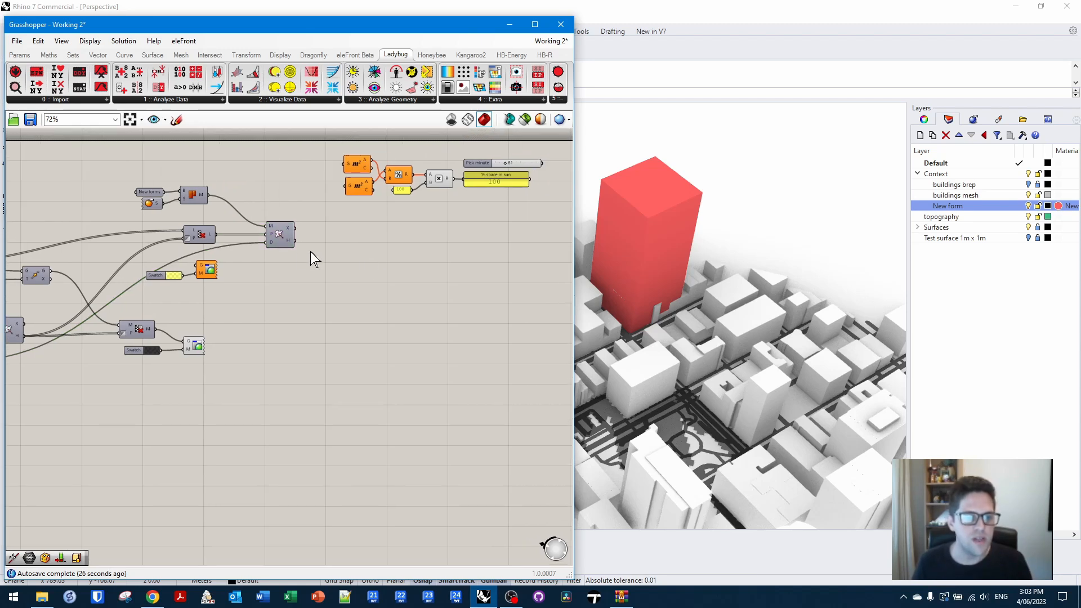
double_click(357, 257)
text(dispat)
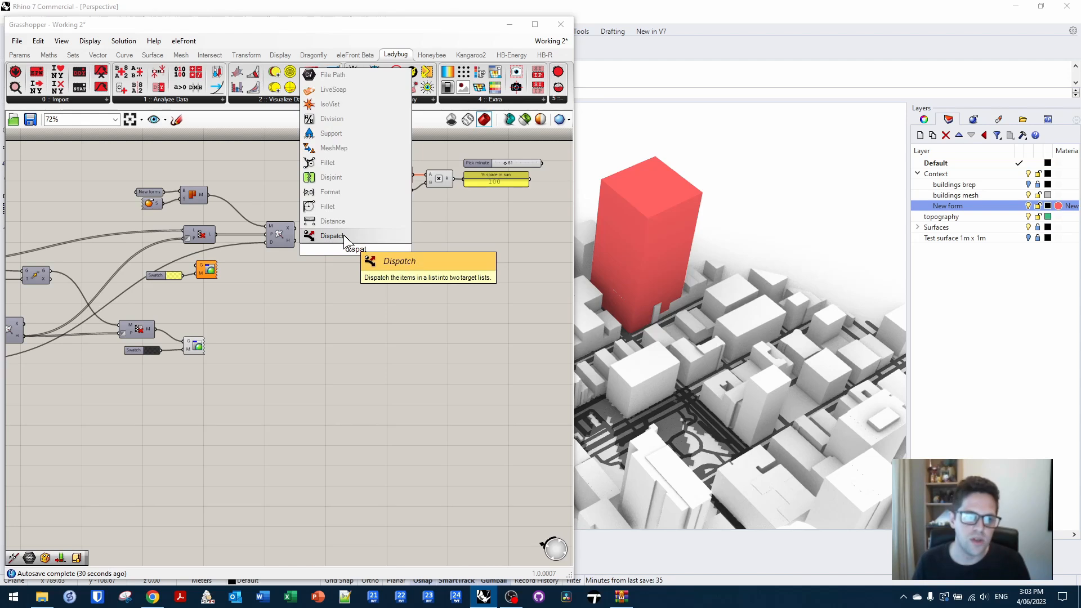
click(338, 236)
right_drag(314, 253, 359, 248)
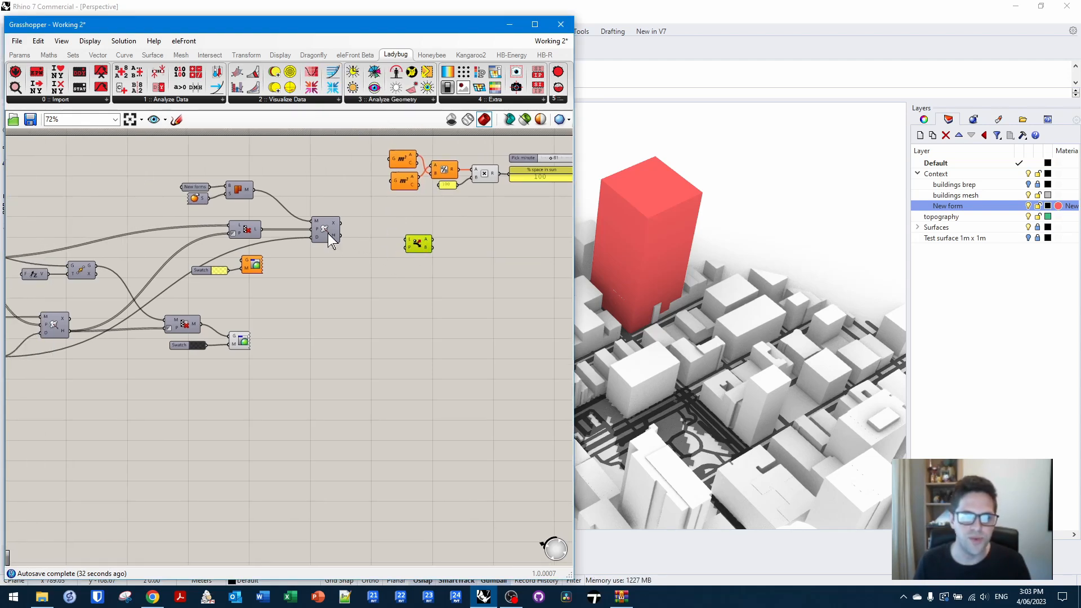
click(323, 182)
right_drag(323, 181, 359, 187)
right_drag(345, 299, 406, 297)
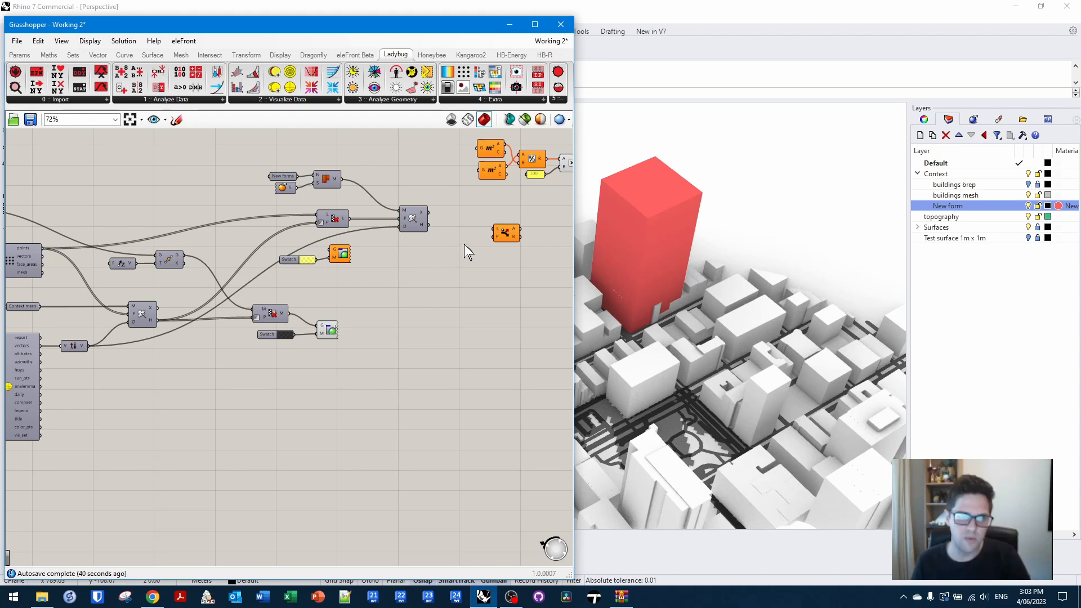
right_drag(409, 234, 311, 253)
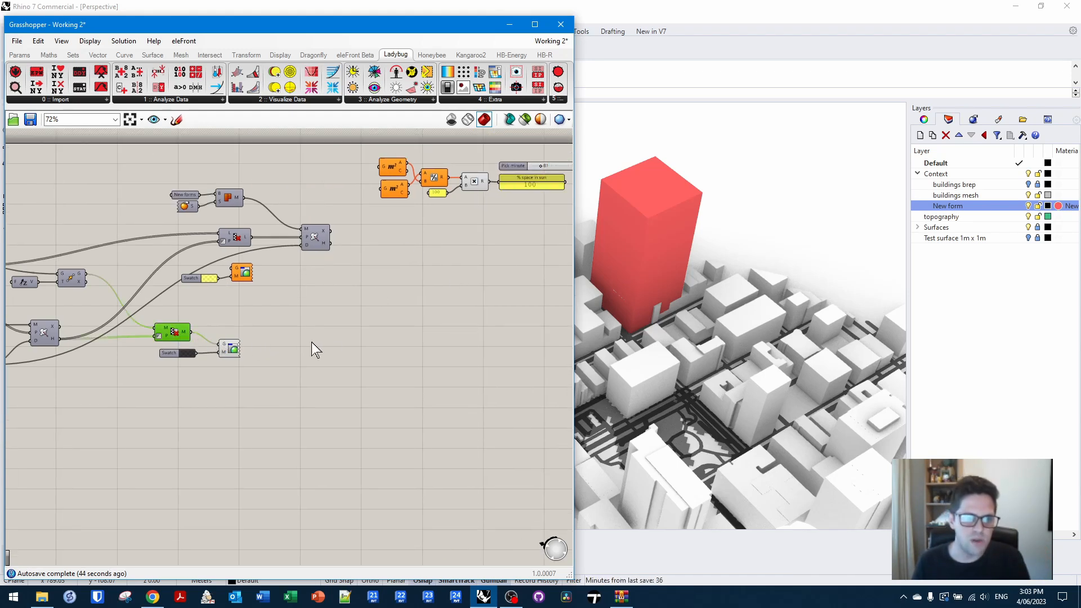
- Move the "New forms", Settings and Mesh Brep components higher above the Cull Pattern
right_drag(216, 238, 335, 259)
drag(285, 204, 389, 243)
drag(351, 219, 353, 187)
click(357, 160)
right_drag(189, 214, 259, 196)
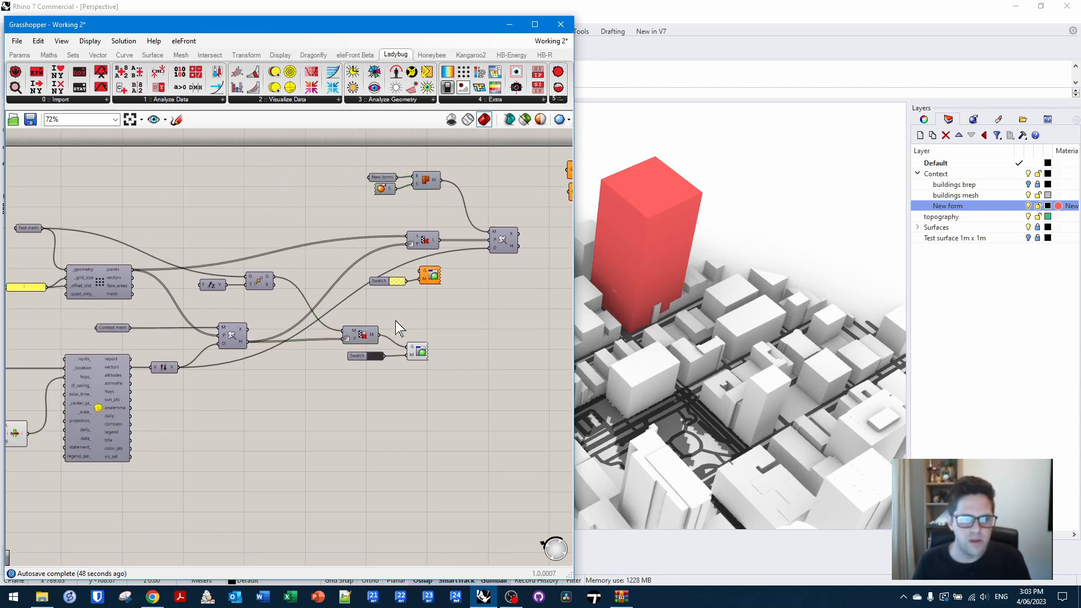
- Reposition the shaded-mesh Cull Faces component together with its black-swatch preview
mouse_move(379, 341)
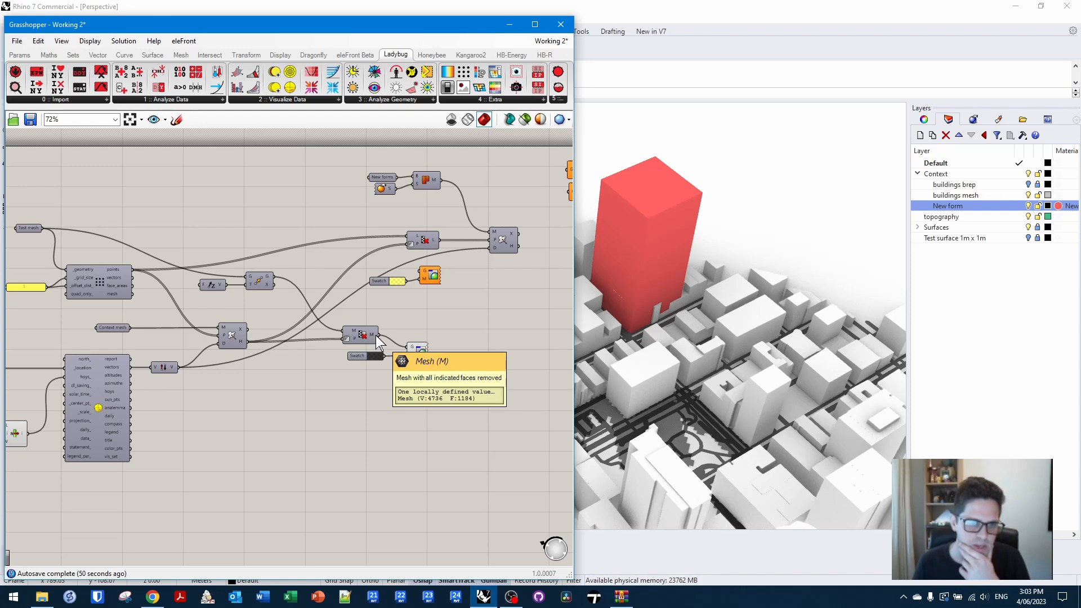
scroll(457, 377, up, 2)
drag(456, 378, 318, 323)
drag(322, 321, 353, 285)
click(360, 306)
- Copy the shaded-mesh Cull Faces component, place the copy just above it and turn off Invert on the copy's pattern input
click(358, 330)
key(ctrl+c)
key(ctrl+v)
right_click(344, 304)
click(397, 404)
click(361, 291)
right_drag(383, 281, 375, 304)
right_drag(466, 310, 384, 310)
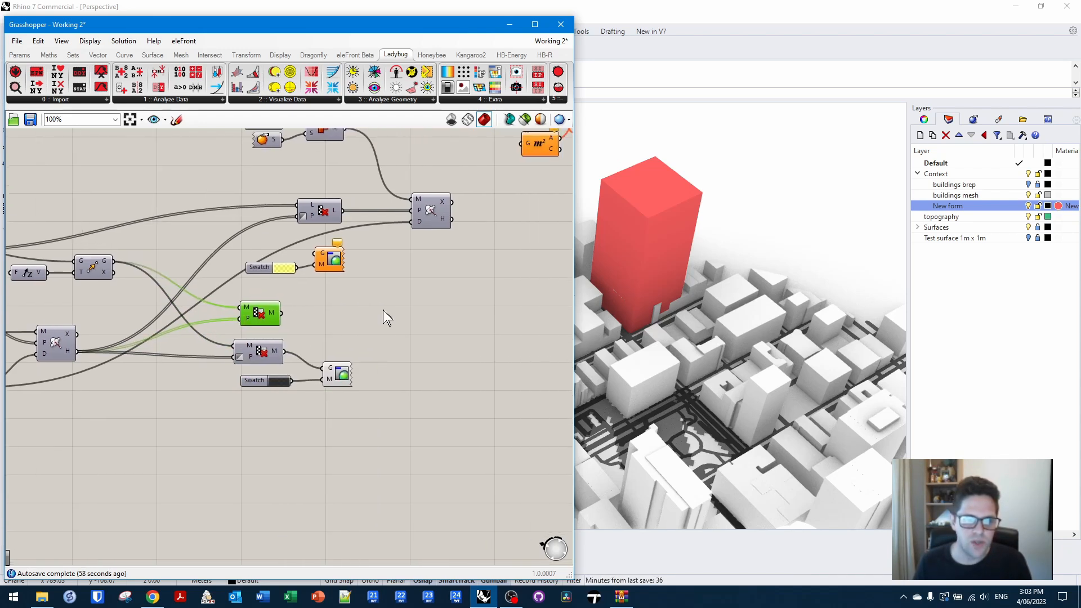
- Duplicate the new Cull Faces near the second Mesh Ray, connecting the first copy's mesh and the second Mesh Ray's hit output to it
drag(260, 318, 495, 292)
right_drag(310, 185, 200, 220)
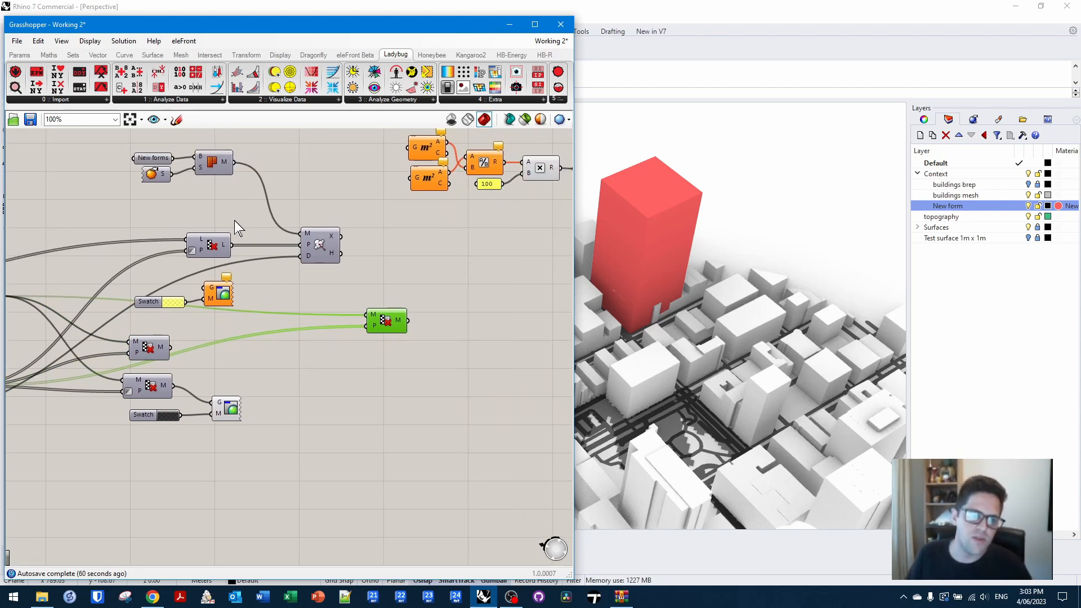
drag(371, 303, 410, 315)
key(ctrl+z)
key(ctrl+z)
drag(173, 350, 397, 306)
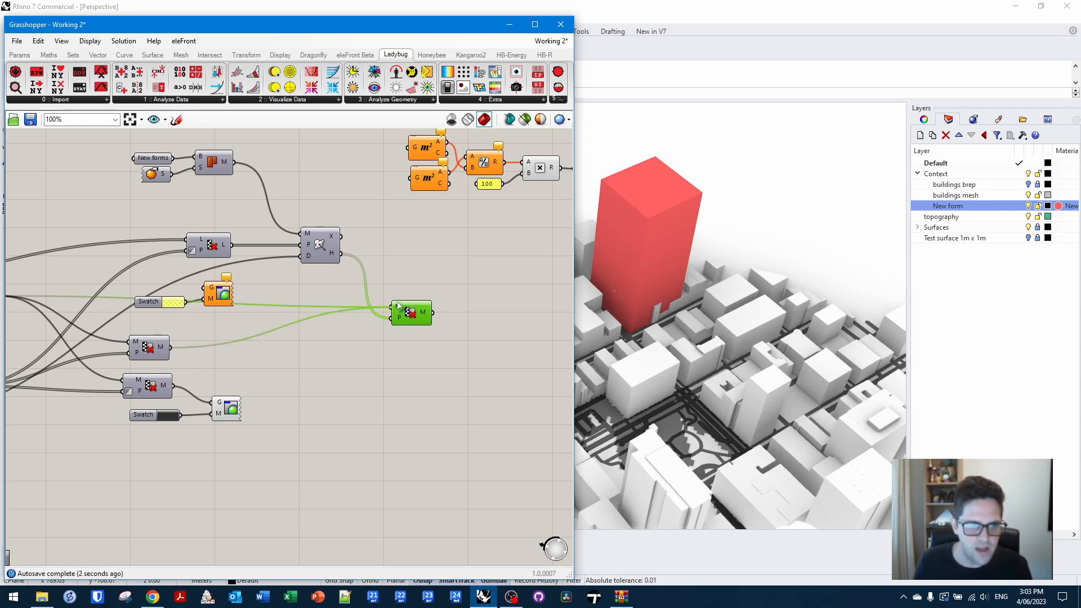
- Turn on the last Cull Faces component's preview and inspect the culled mesh around the park in the viewport
click(424, 247)
click(413, 313)
right_click(412, 313)
click(458, 332)
right_drag(701, 282, 684, 344)
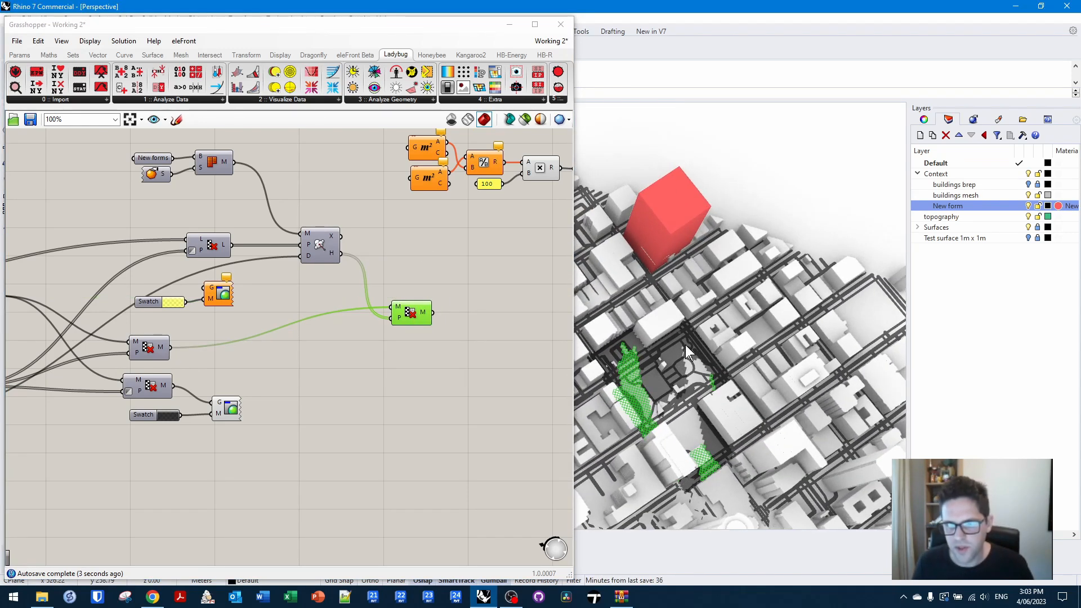
- Invert the pattern input of the last Cull Faces component
click(394, 318)
right_click(394, 317)
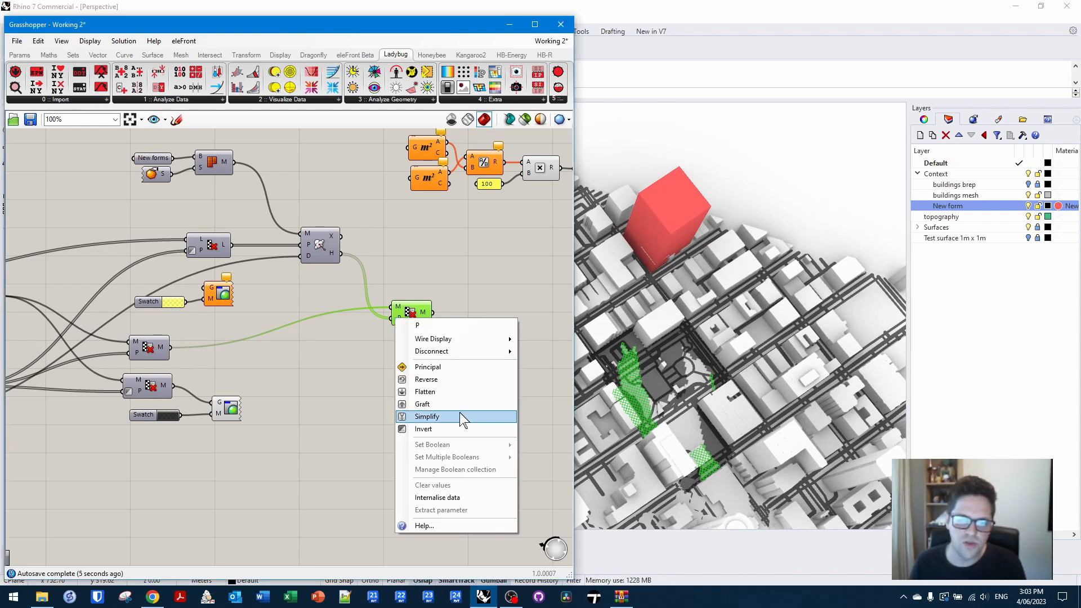
click(469, 427)
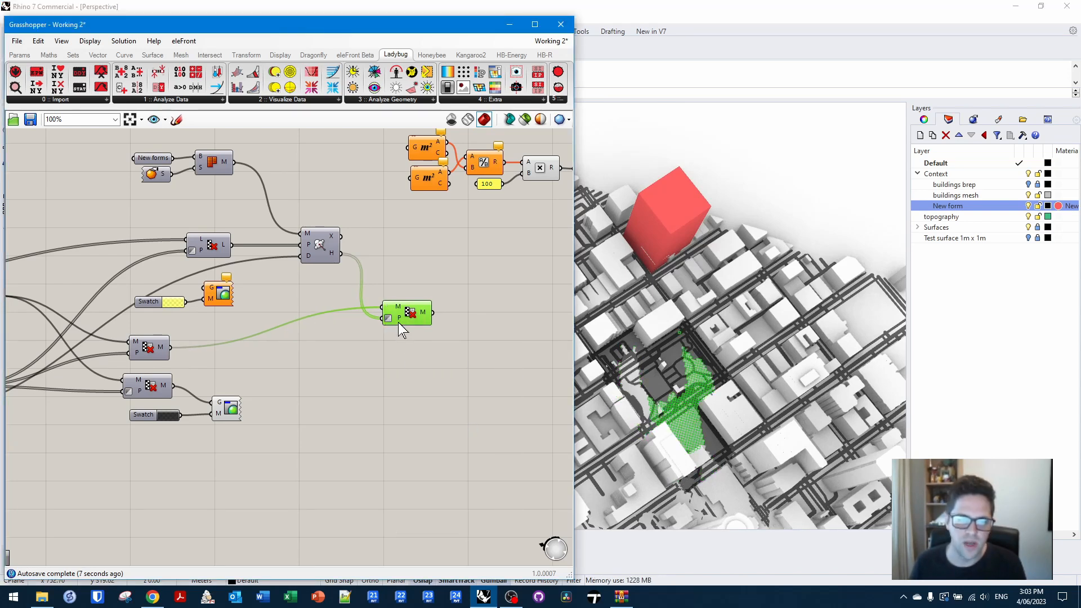
- Turn off Invert on the last Cull Faces component's pattern input and place a copy of the component directly above it
right_click(399, 323)
click(470, 428)
alt+drag(420, 321, 417, 292)
- Move the yellow swatch and its Custom Preview beside the two Cull Faces components and connect the lower one's mesh to the preview
right_drag(485, 270, 455, 257)
scroll(385, 285, down, 2)
drag(147, 258, 439, 316)
scroll(376, 293, up, 2)
- Turn off the default preview of both the lower and the upper Cull Faces components
click(341, 286)
right_click(345, 288)
click(375, 309)
click(440, 262)
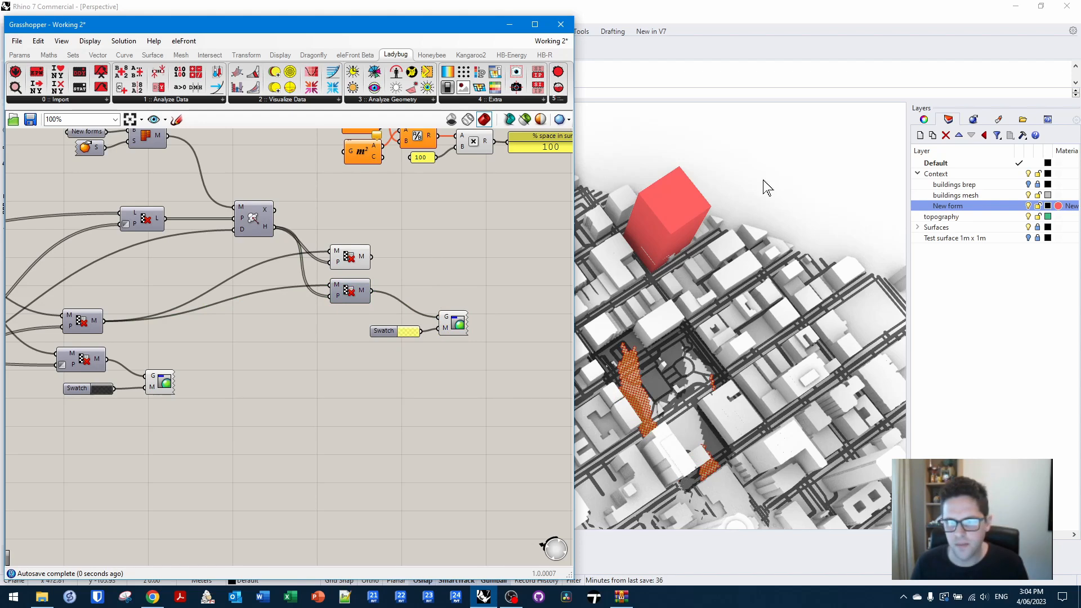
click(349, 256)
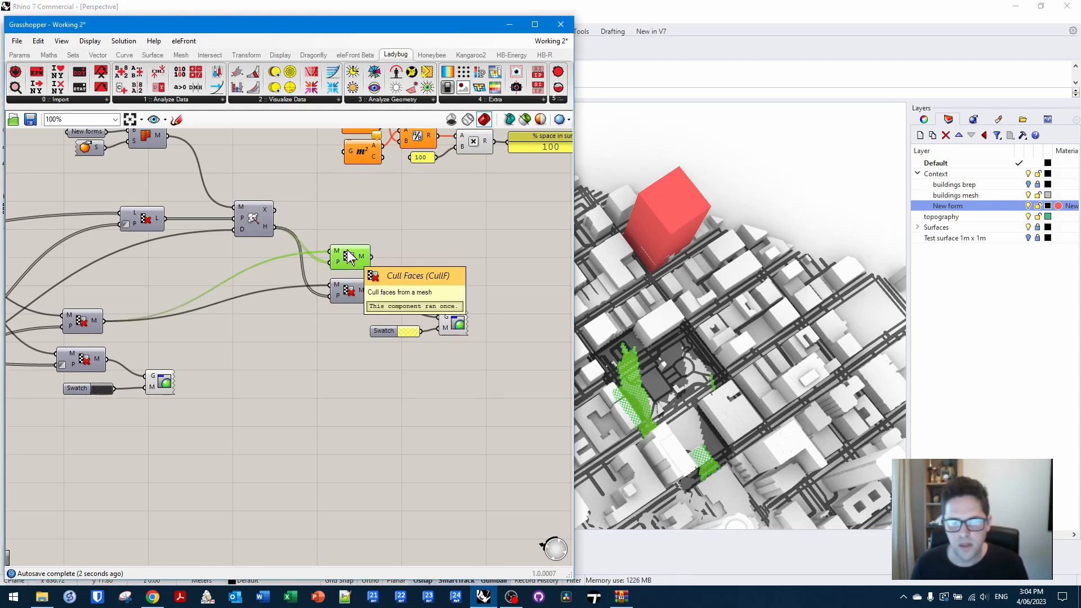
right_click(356, 263)
click(374, 283)
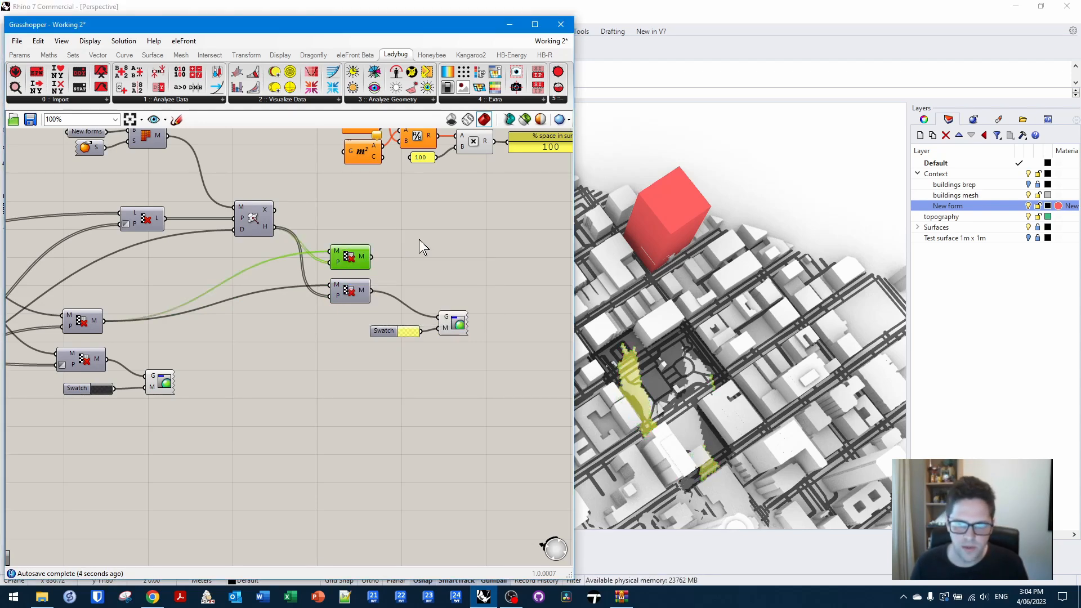
- Copy the Custom Preview and swatch for the upper Cull Faces mesh, set the copied swatch to red and connect it to the preview material
alt+drag(458, 327, 505, 260)
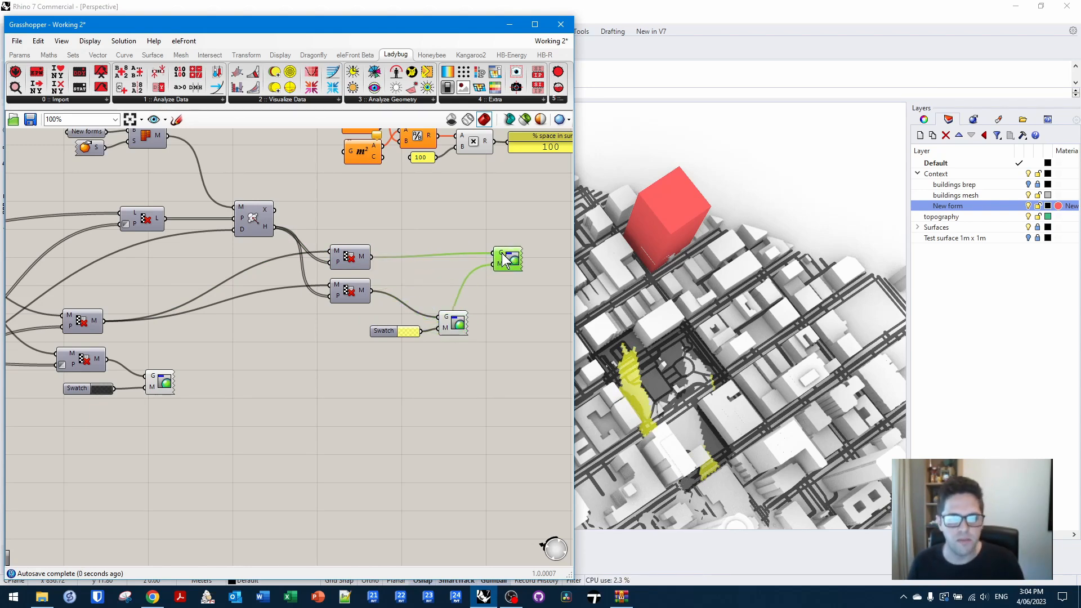
alt+drag(392, 338, 359, 228)
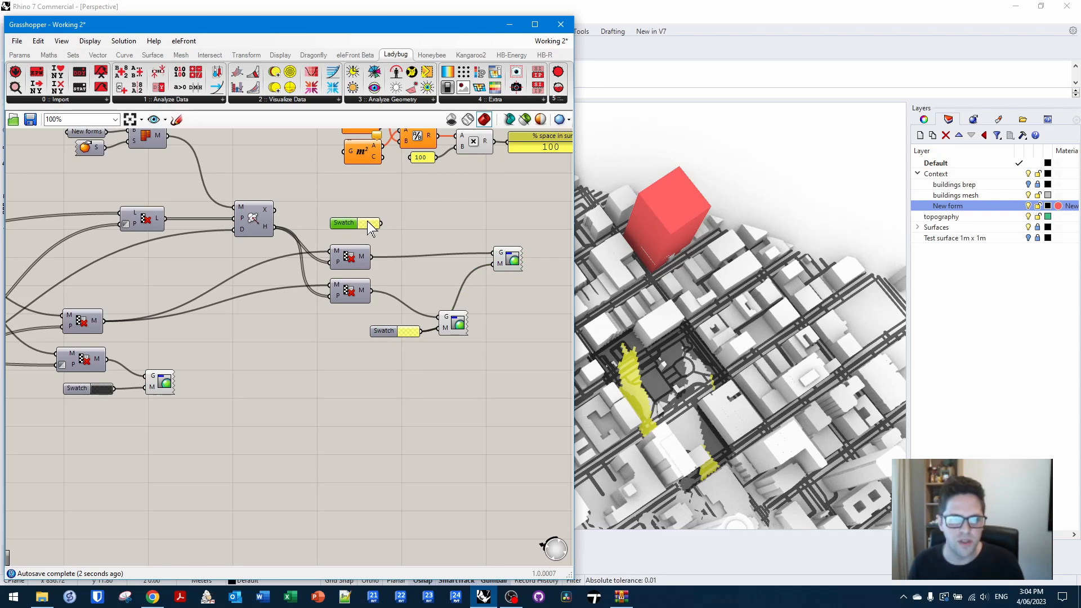
click(369, 224)
drag(468, 348, 335, 344)
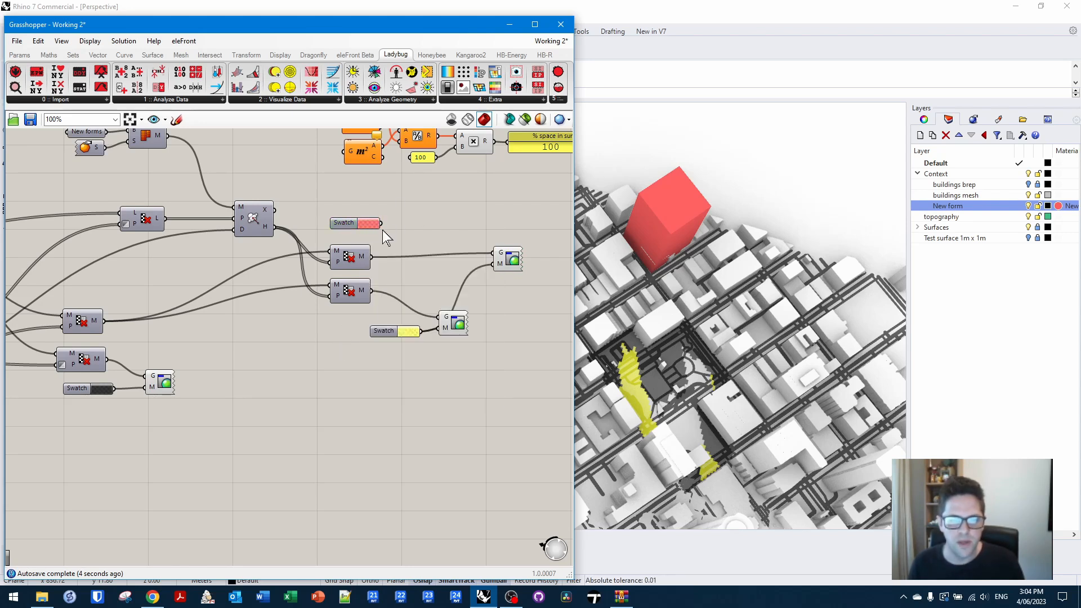
drag(493, 265, 466, 268)
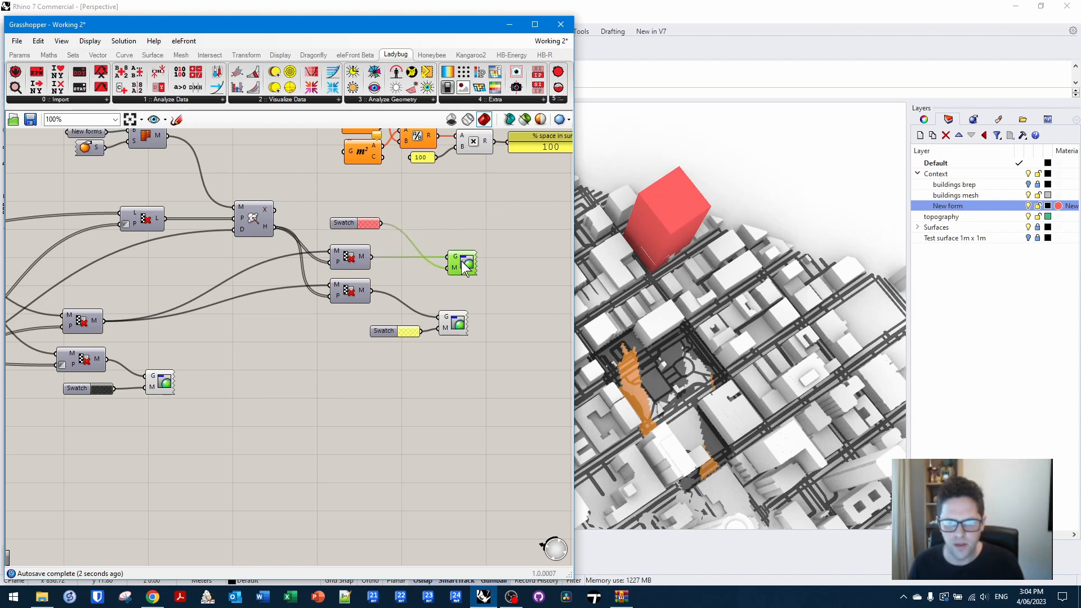
- Invert the pattern input of the upper Cull Faces component that feeds the red preview
right_click(336, 263)
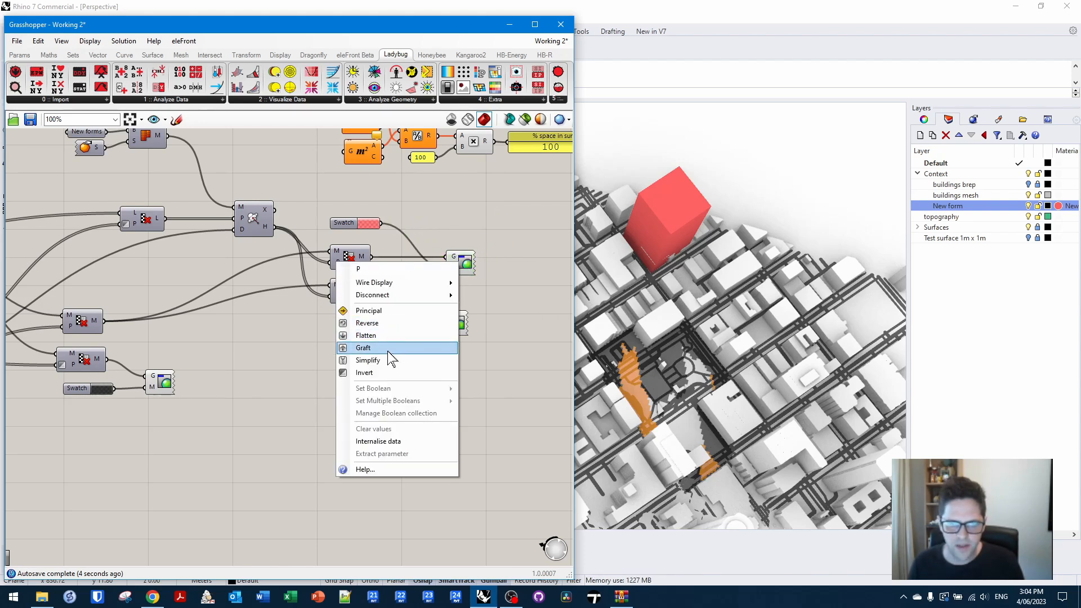
click(388, 363)
right_drag(676, 338, 759, 223)
- Add an Area component above the red preview, connect the upper Cull Faces mesh to it and turn off its preview
right_drag(477, 242, 455, 268)
double_click(441, 250)
text(area)
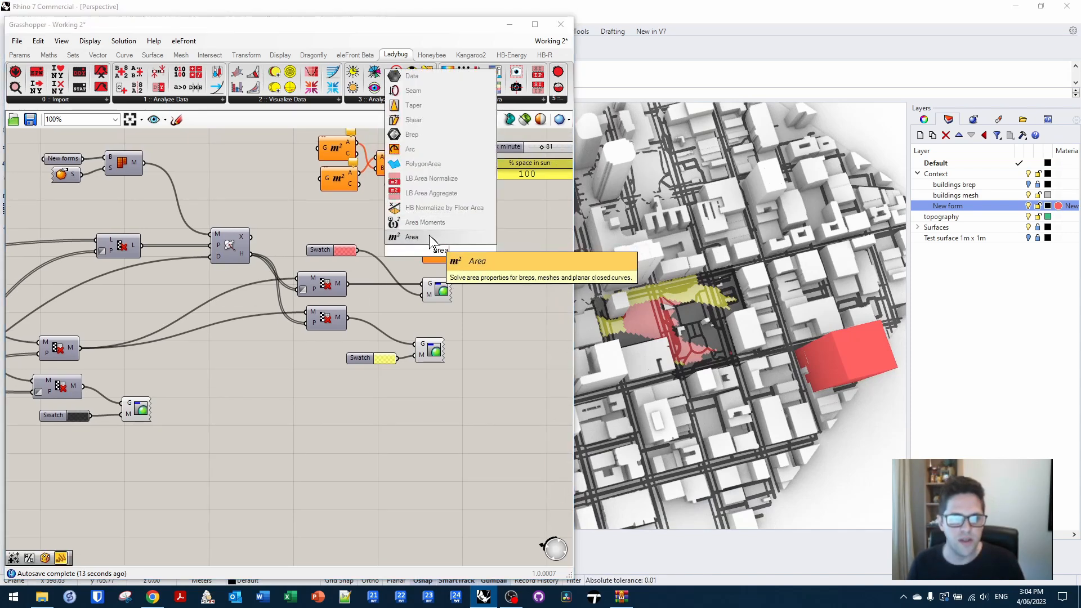
click(428, 237)
drag(432, 256, 432, 250)
right_drag(452, 255, 387, 255)
right_click(366, 256)
click(397, 275)
click(454, 245)
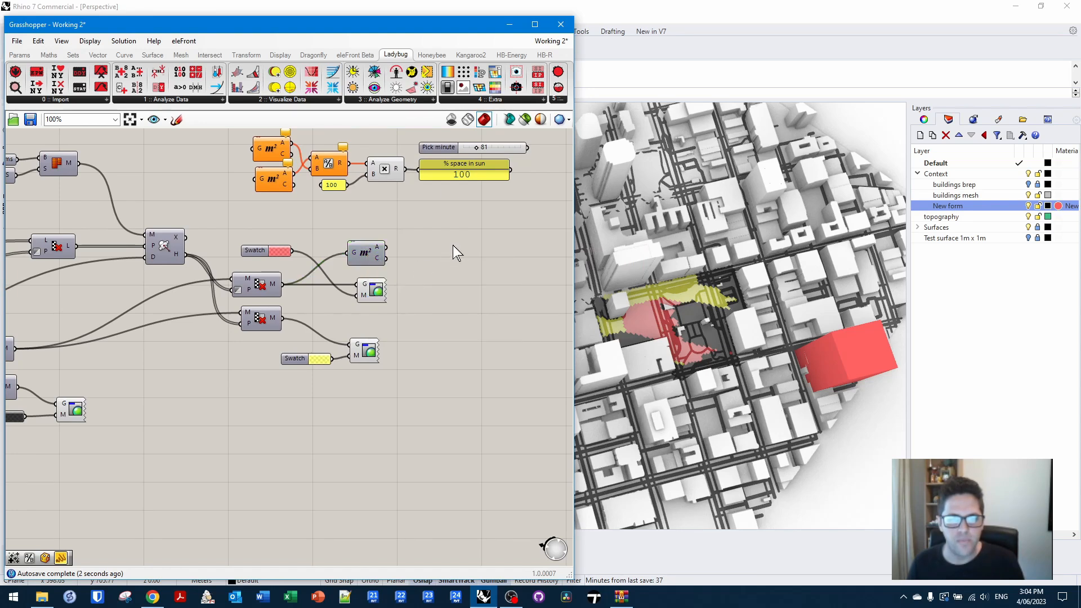
- Copy the percentage panel beside the Area component, read the shadow area in it and delete the copy
alt+drag(468, 168, 454, 252)
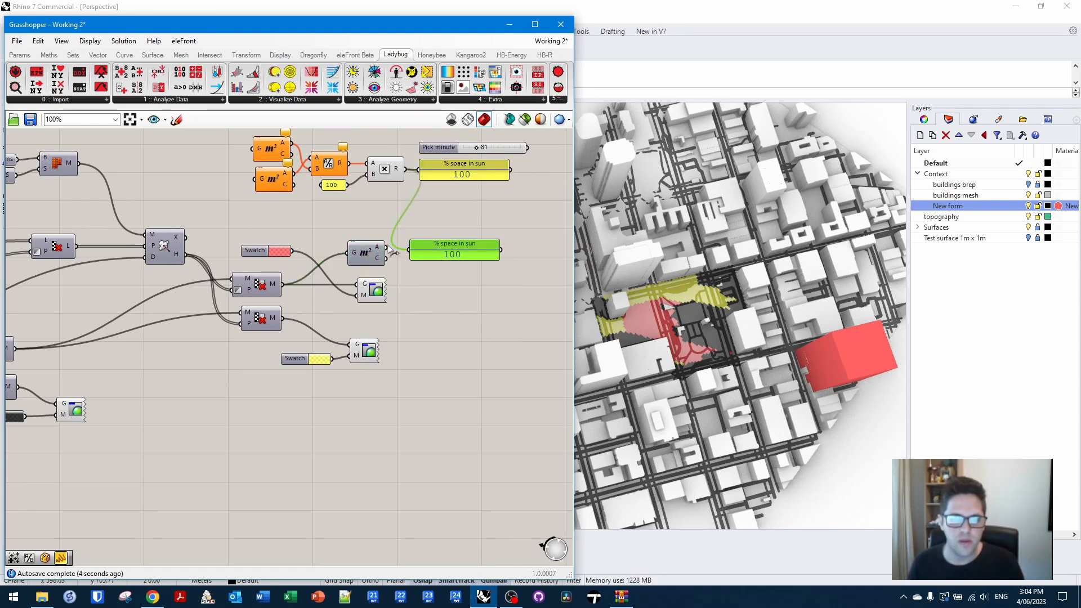
drag(528, 201, 465, 200)
right_drag(496, 207, 500, 214)
drag(465, 257, 471, 255)
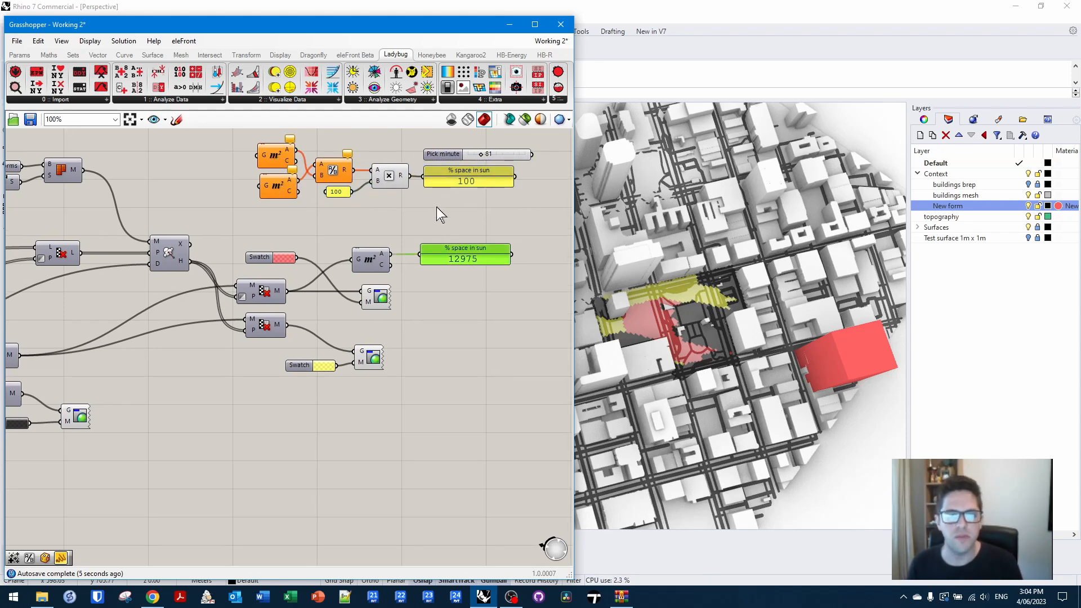
key(Delete)
- Move the percentage calculation components farther right to free space and nudge the New forms meshing components
right_drag(471, 208, 415, 210)
drag(448, 188, 204, 147)
drag(214, 153, 408, 187)
click(251, 193)
right_drag(322, 241, 373, 235)
right_drag(264, 202, 427, 204)
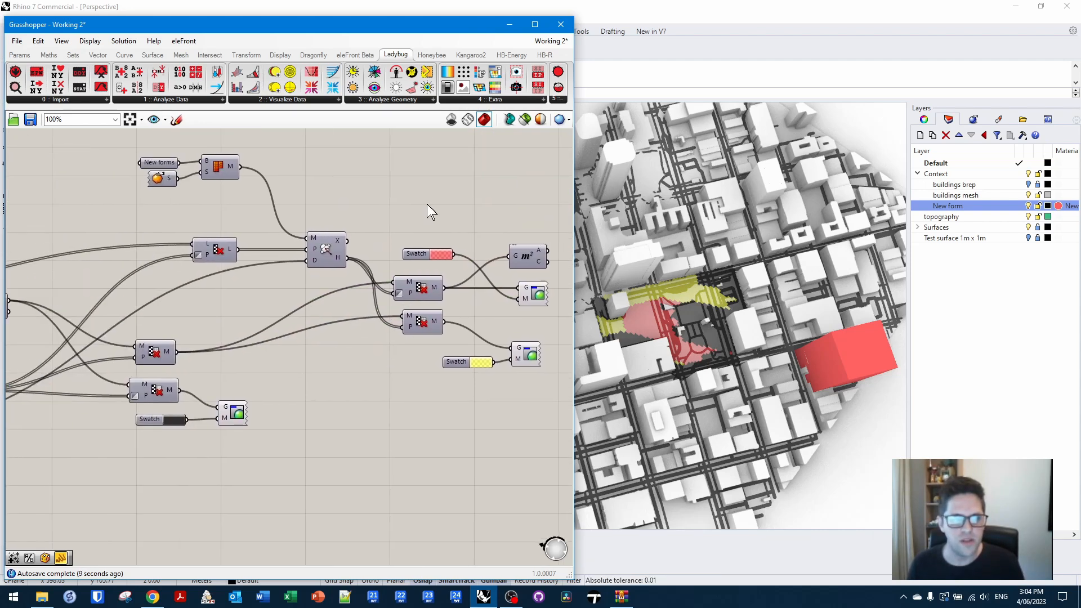
drag(226, 193, 154, 161)
drag(224, 163, 216, 151)
- Duplicate the Area component just above the original and connect the upstream mesh to the copy's geometry input
click(519, 251)
alt+drag(524, 256, 528, 203)
right_drag(197, 207, 336, 212)
scroll(348, 210, down, 2)
drag(114, 233, 501, 203)
right_drag(501, 202, 411, 213)
- Move the copied Area component closer to the original and turn on its preview
scroll(411, 212, up, 4)
drag(441, 211, 437, 231)
right_click(436, 231)
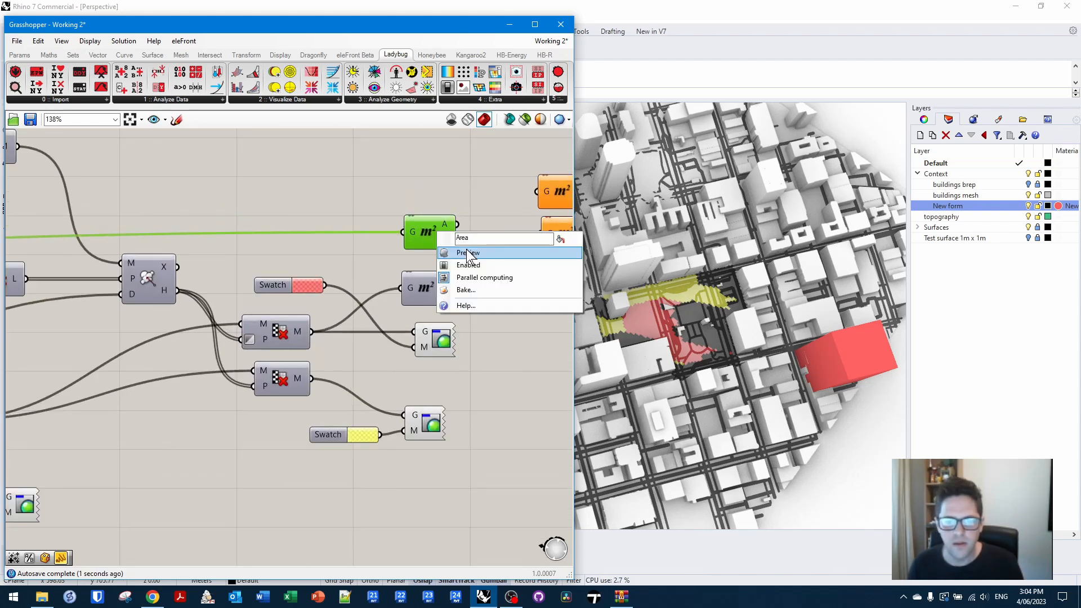
click(468, 252)
- Connect the upper Area result to Division input B and the lower one to input A, and delete the two old Area components
right_drag(518, 250, 354, 261)
click(353, 261)
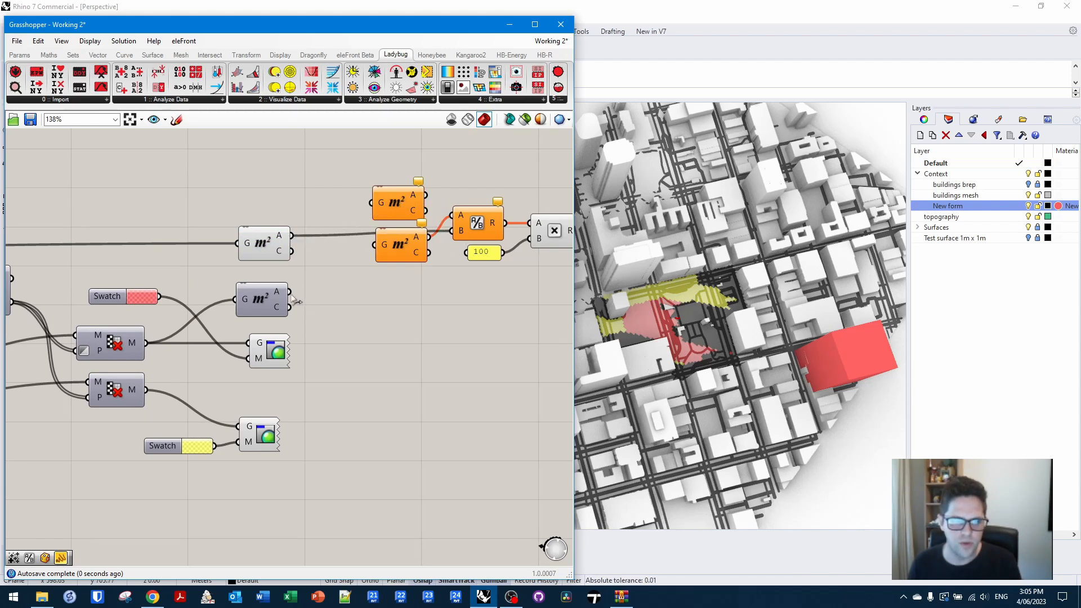
drag(457, 221, 453, 216)
drag(404, 288, 367, 147)
key(Delete)
- Move the division, multiplication, Pick minute slider and result panel closer to the two Area components
scroll(501, 223, down, 2)
right_drag(526, 241, 350, 227)
drag(498, 265, 289, 171)
drag(304, 211, 240, 237)
click(318, 271)
- Rename the result panel to "% of new shadow"
scroll(400, 249, up, 4)
click(373, 227)
right_click(373, 226)
text(of new shadow)
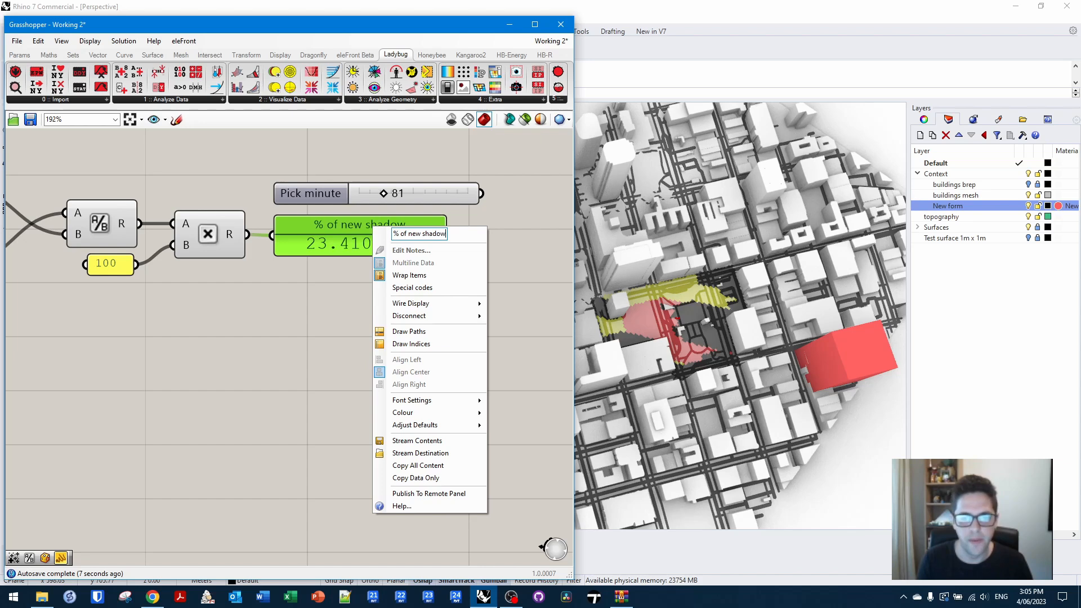
key(Return)
- Check the new shadow percentage at other times by setting the Pick minute slider to 158 and 66
scroll(525, 244, down, 2)
mouse_move(425, 202)
mouse_down()
mouse_move(449, 211)
mouse_move(438, 213)
mouse_up()
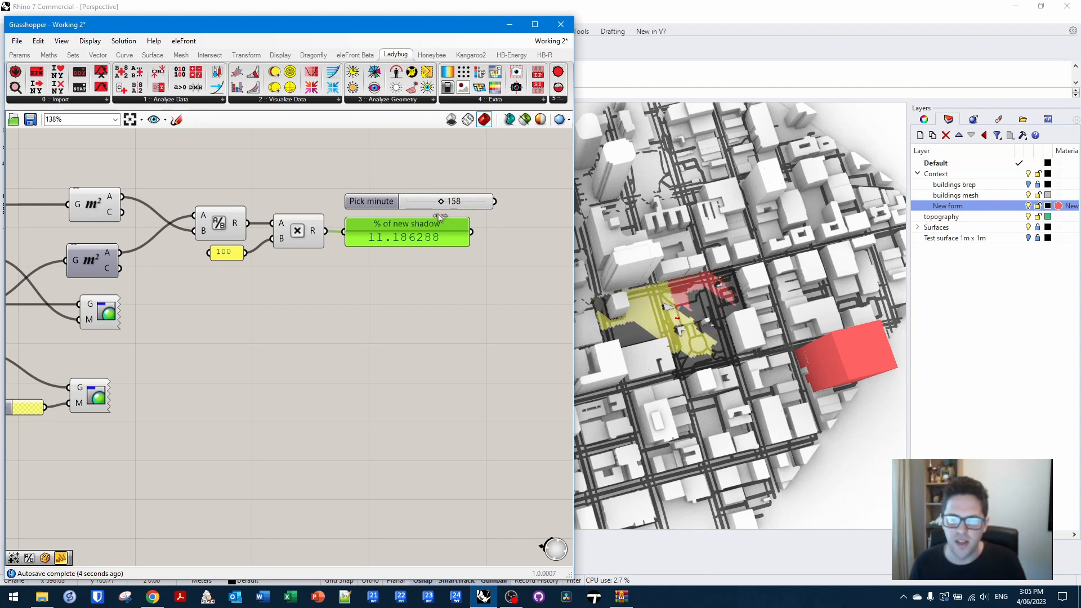
mouse_move(438, 220)
mouse_down()
mouse_move(400, 224)
mouse_move(489, 220)
mouse_move(403, 225)
mouse_move(421, 224)
mouse_up()
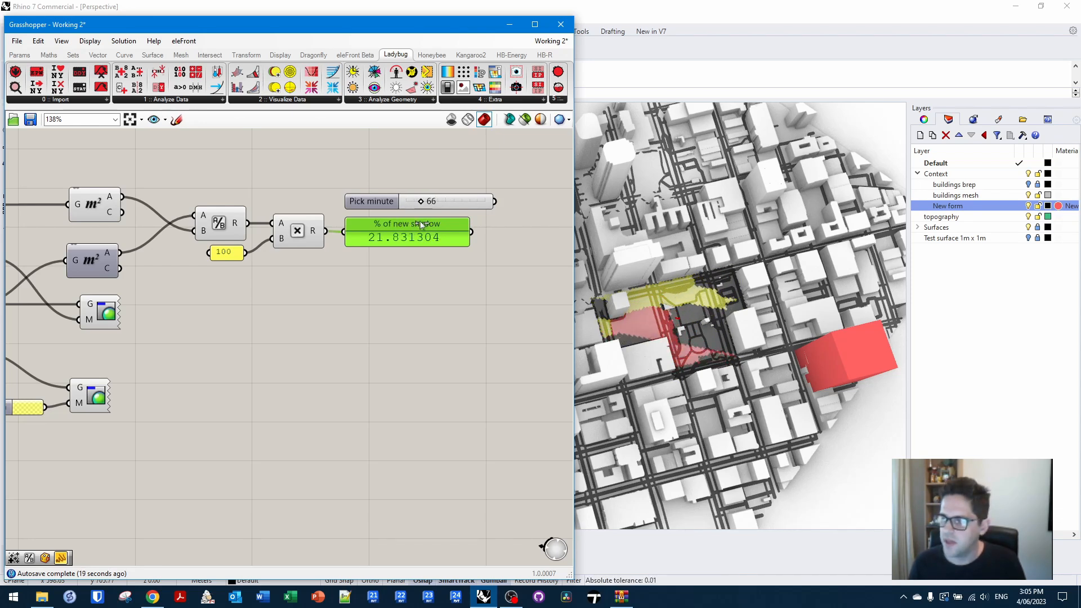
- Narrow the Grasshopper window to inspect the shadows in the Rhino viewport, and turn off the upper Area component's preview
drag(575, 207, 430, 204)
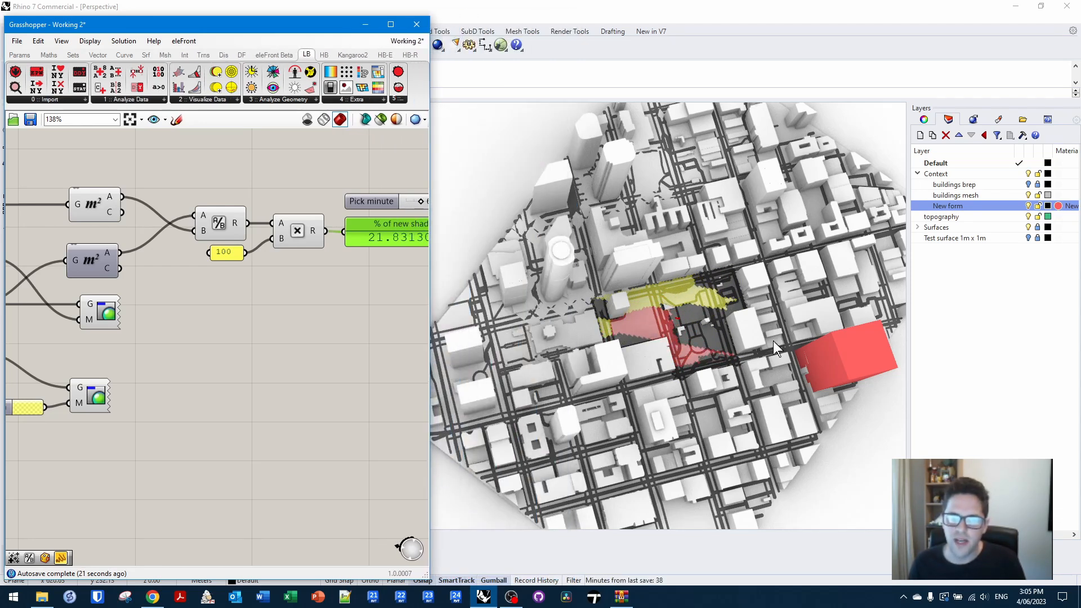
scroll(682, 297, up, 5)
scroll(682, 297, down, 5)
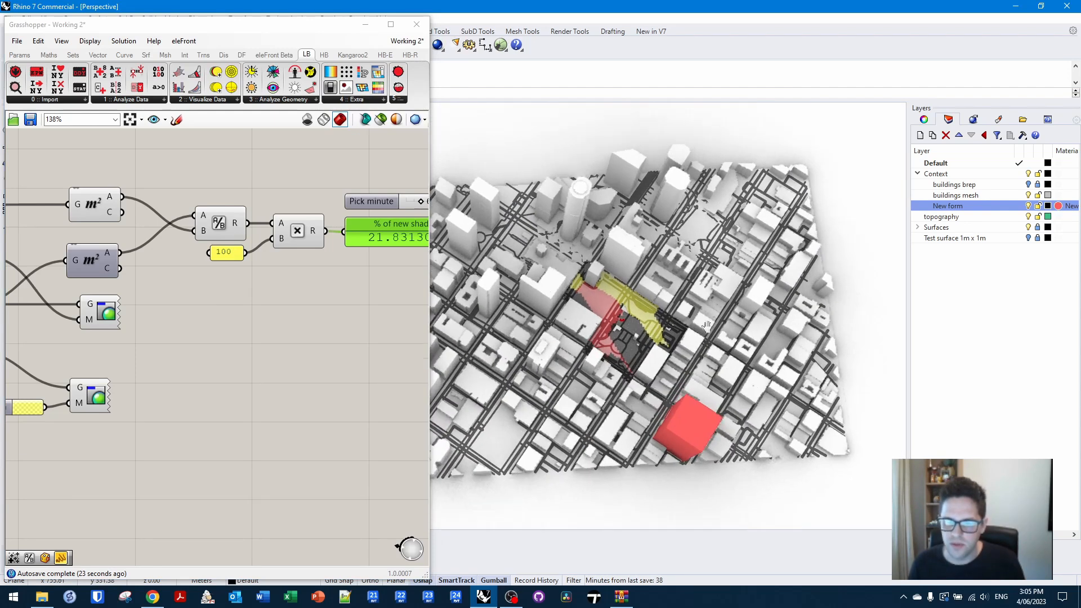
scroll(665, 285, up, 5)
right_click(96, 202)
click(119, 223)
- Set the Pick minute slider to 105 and widen the Grasshopper window
right_drag(361, 291, 230, 296)
right_drag(313, 306, 247, 306)
mouse_move(224, 209)
mouse_down()
mouse_move(274, 215)
mouse_move(234, 220)
mouse_up()
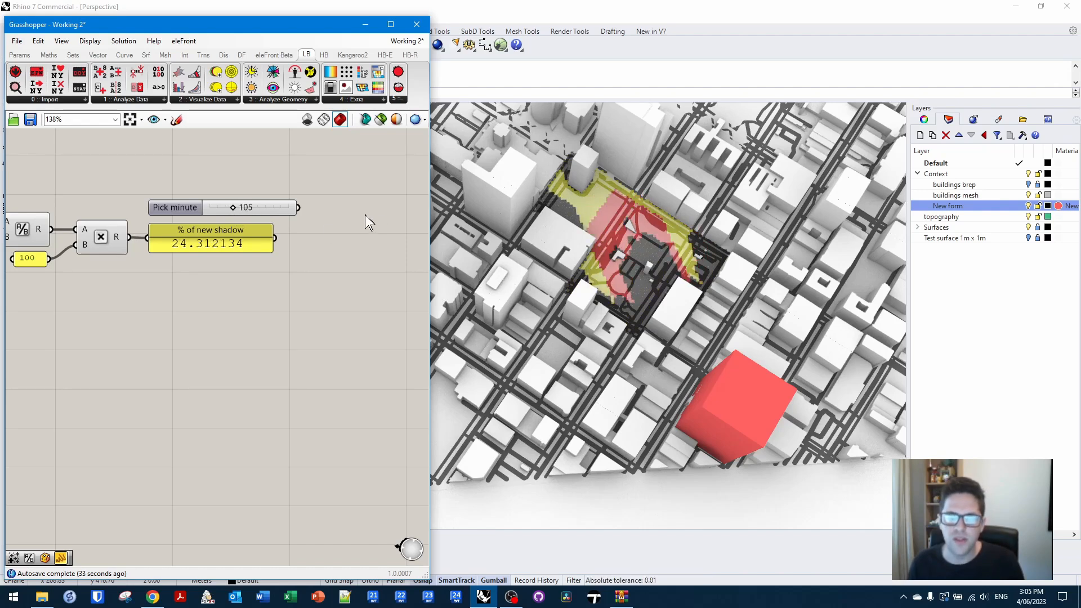
drag(430, 198, 604, 198)
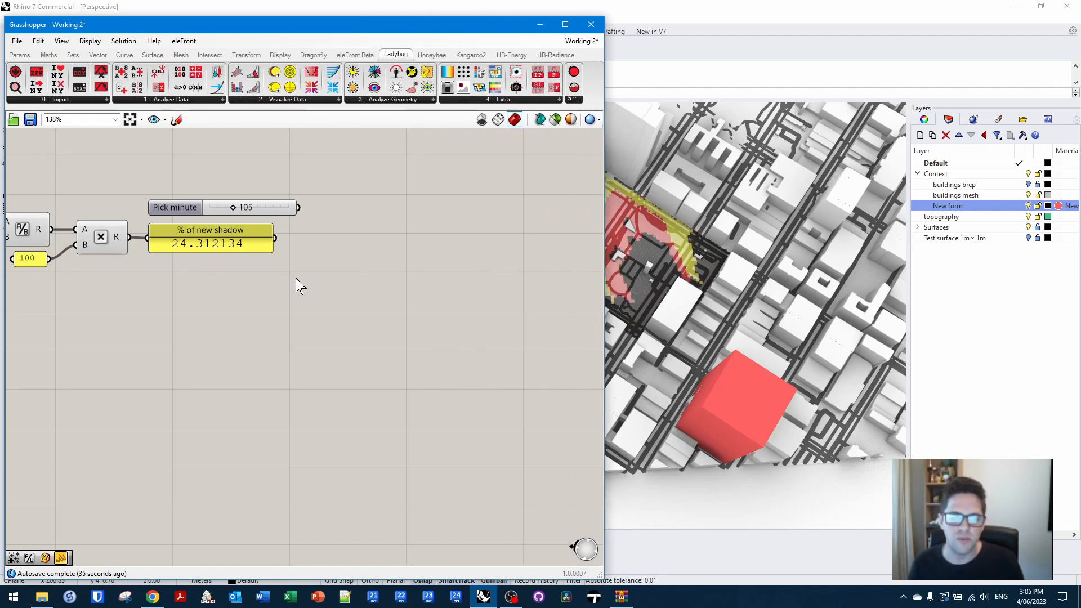
scroll(507, 270, down, 5)
scroll(144, 262, up, 4)
drag(489, 352, 359, 345)
click(465, 348)
right_drag(465, 348, 337, 339)
drag(481, 307, 335, 307)
drag(423, 406, 23, 175)
right_click(98, 171)
click(286, 175)
right_drag(68, 317, 384, 274)
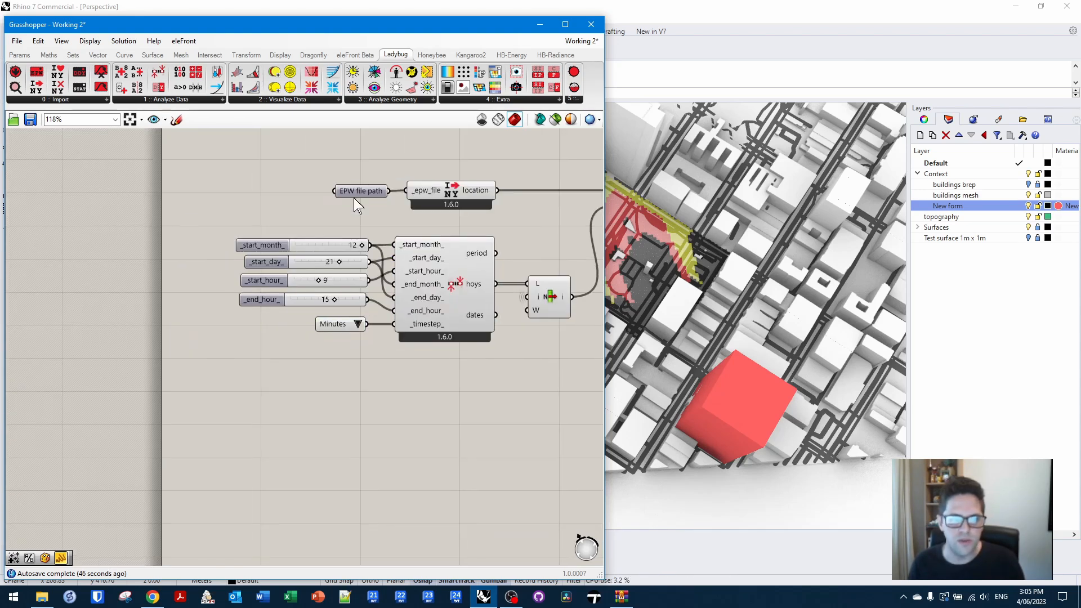
- Align the EPW file path parameter with the date and hour sliders and shift the Ladybug components away from these inputs
drag(310, 189, 267, 188)
right_drag(402, 217, 277, 211)
scroll(277, 211, down, 3)
drag(497, 320, 314, 188)
click(336, 195)
drag(510, 304, 302, 176)
drag(315, 193, 348, 194)
click(311, 180)
right_drag(227, 187, 335, 186)
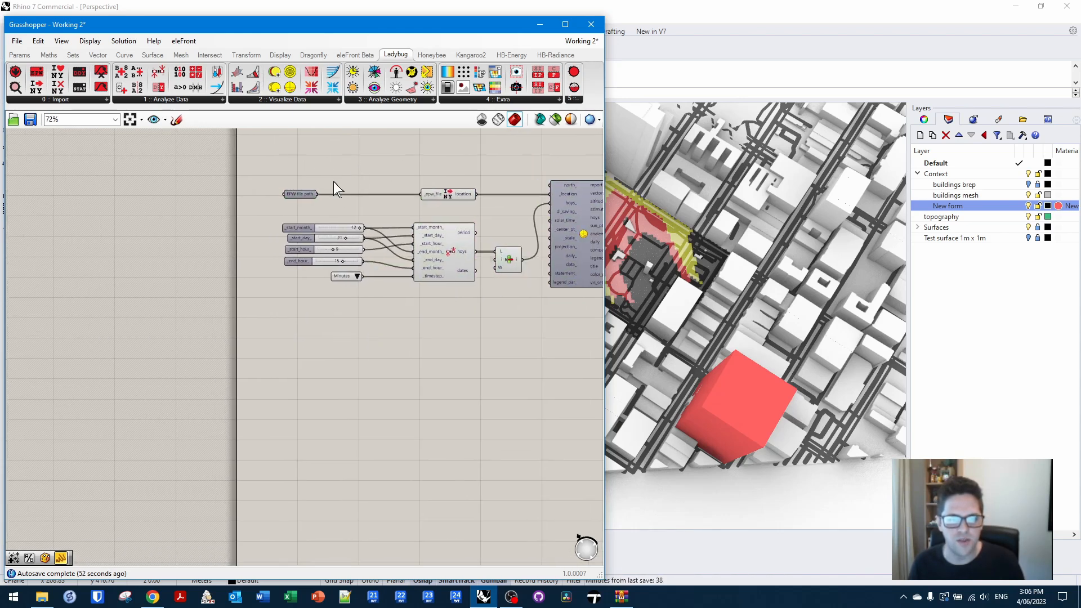
- Group the EPW file path, date and hour sliders and Minutes list, and colour the group white
scroll(335, 185, up, 1)
drag(371, 309, 259, 173)
right_click(329, 155)
click(358, 243)
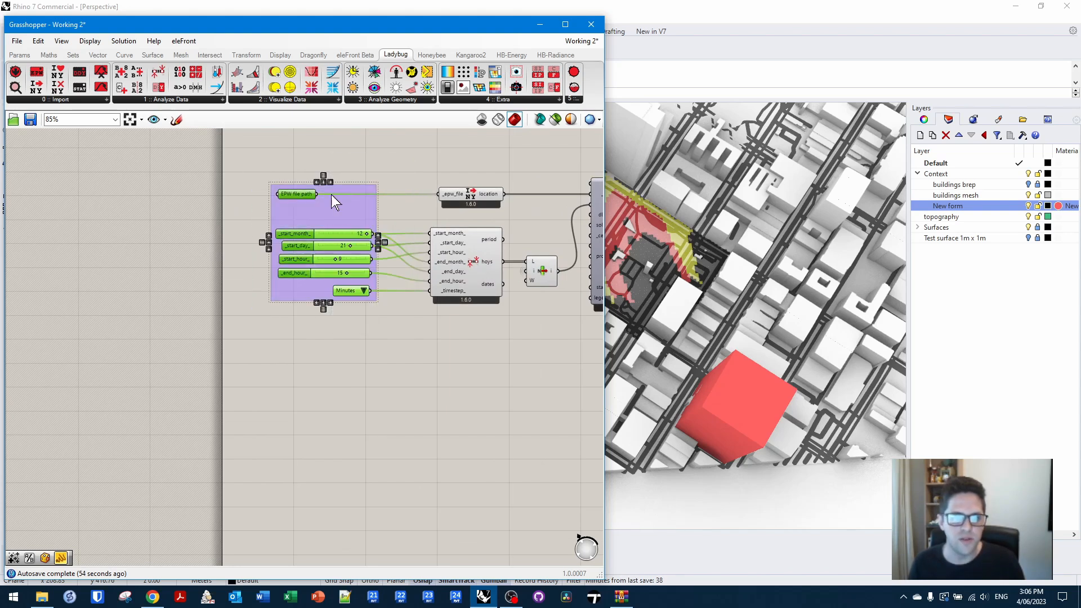
right_click(339, 208)
mouse_move(388, 328)
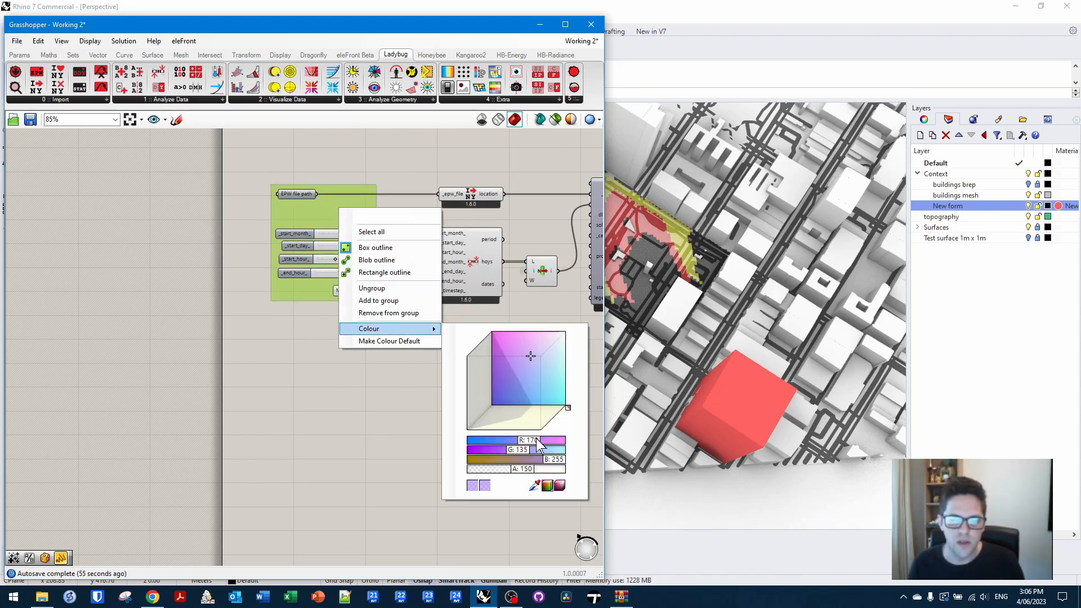
drag(555, 436, 572, 467)
click(398, 346)
- Group the EPW import, analysis period, list item and sun path components, and colour the group white
right_drag(398, 345, 236, 343)
drag(496, 337, 267, 147)
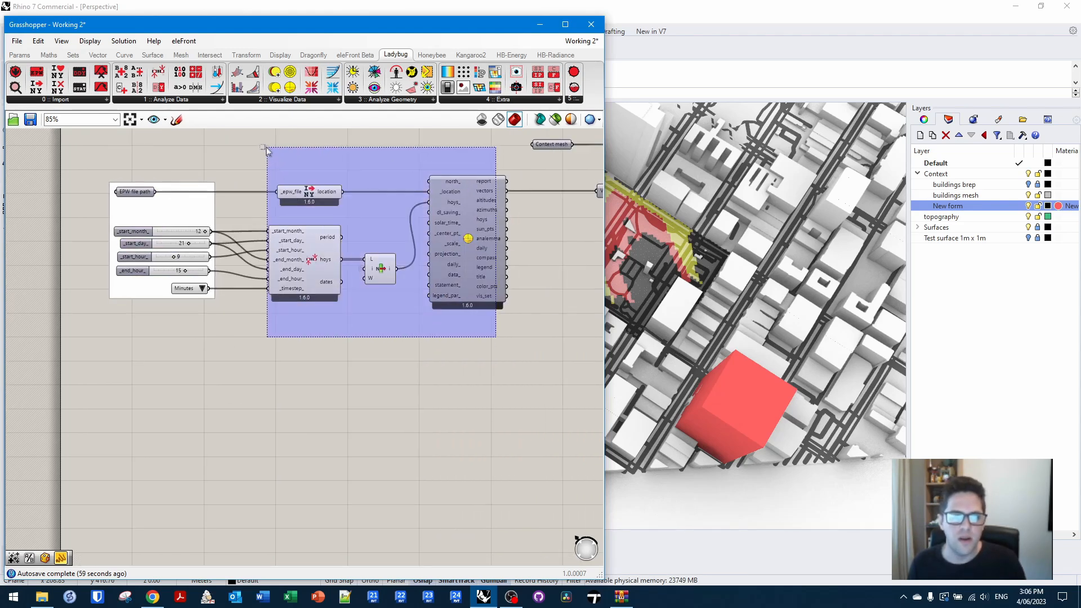
right_click(271, 144)
click(324, 230)
right_click(361, 209)
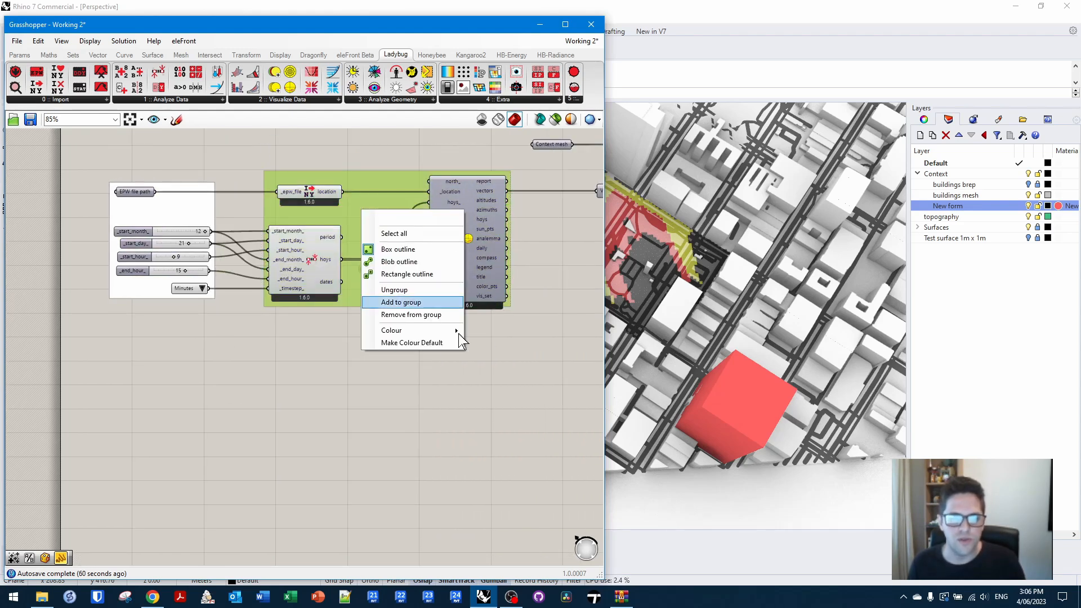
mouse_move(452, 332)
drag(559, 454, 607, 458)
click(322, 349)
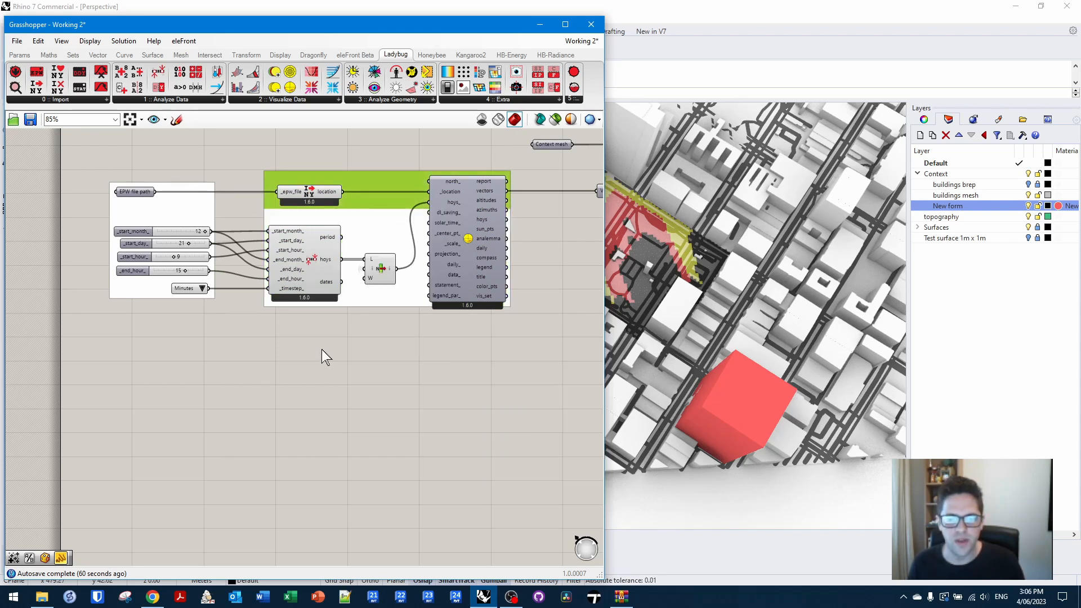
- Select the input group and the Ladybug component group and enclose them in one outer group
click(388, 291)
shift+drag(185, 208, 184, 212)
right_click(201, 166)
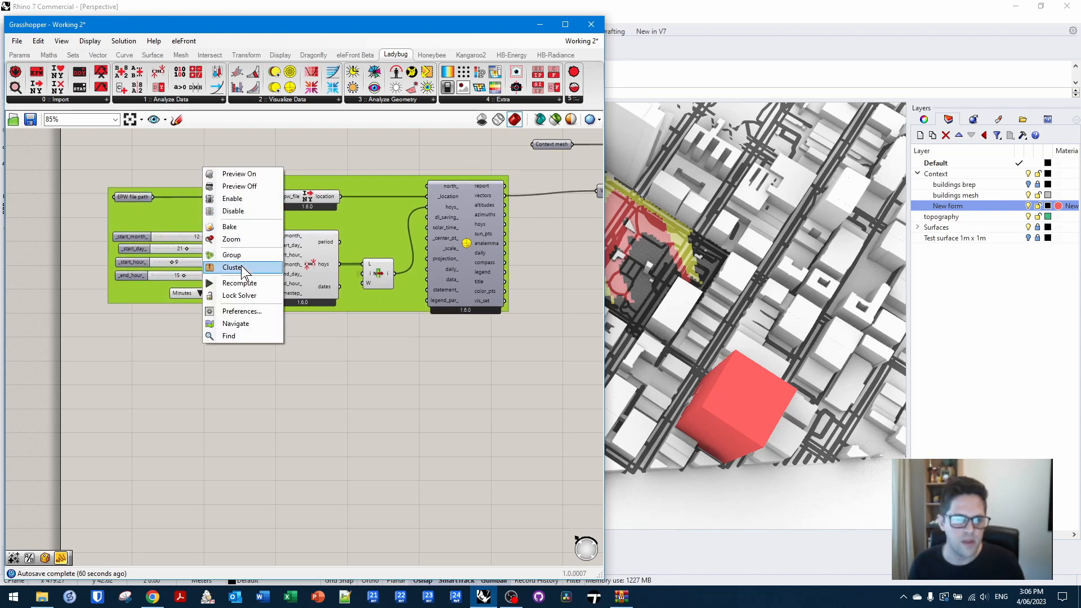
click(242, 271)
- Set the outer group's colour to white
click(238, 177)
right_click(237, 177)
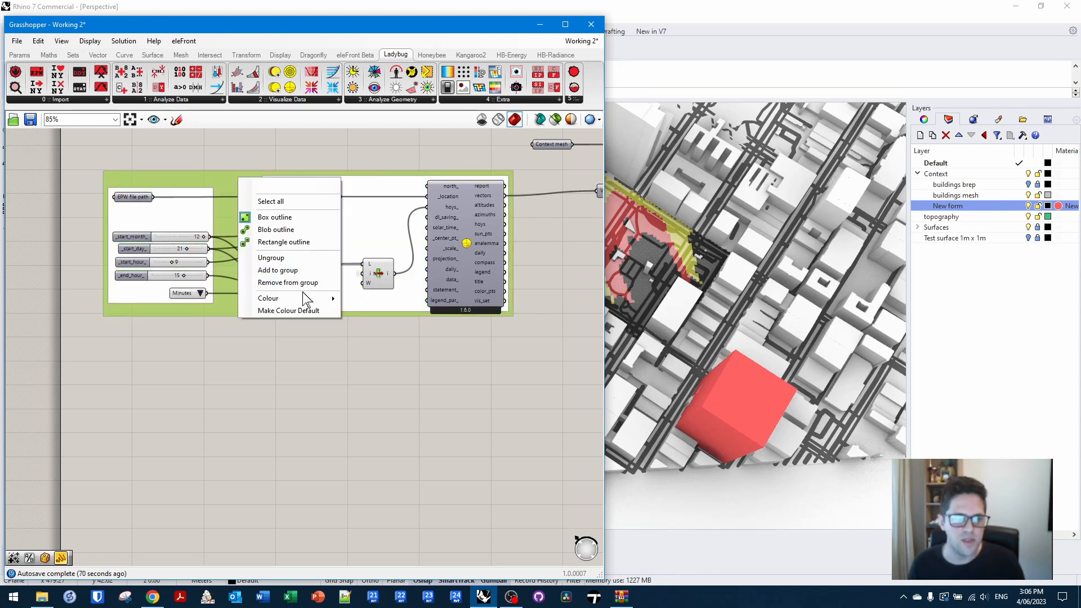
click(315, 292)
right_click(233, 200)
mouse_move(321, 321)
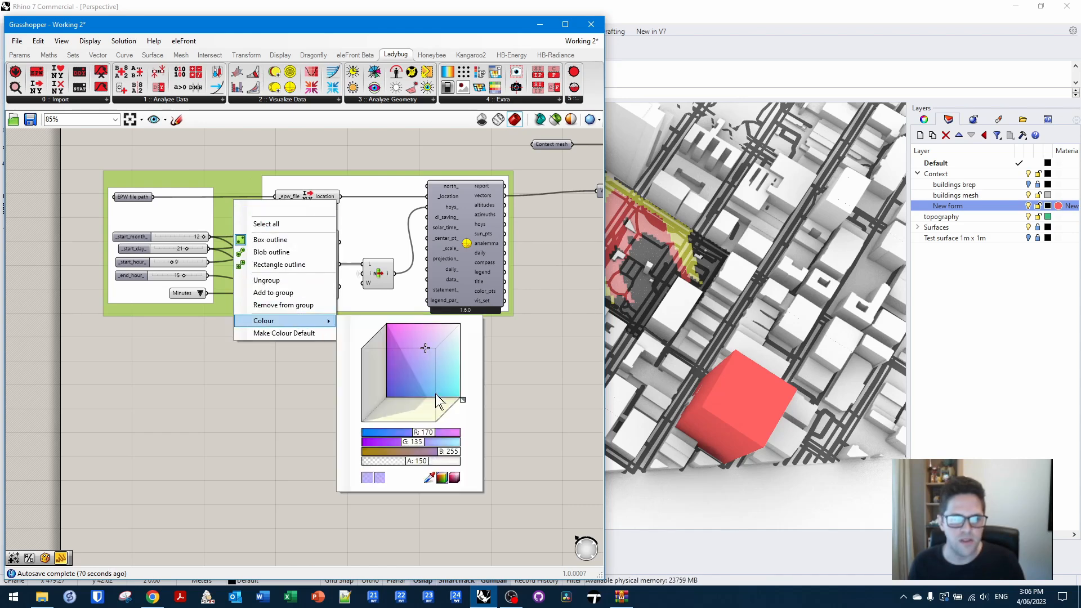
click(517, 373)
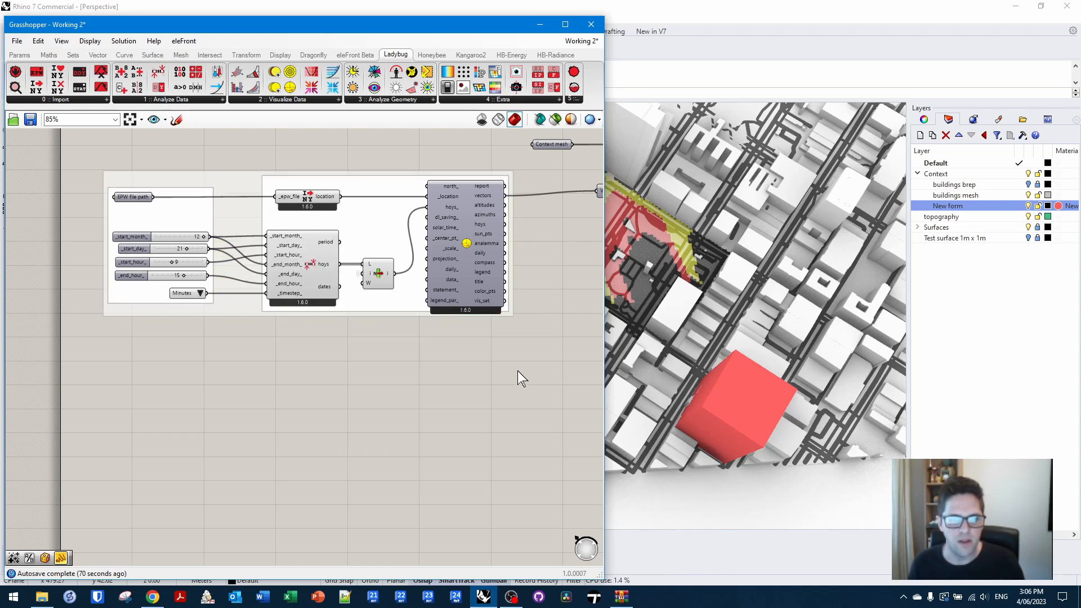
- Reduce the blue value of the outer group's colour so that the group is yellow
right_drag(518, 370, 506, 375)
click(218, 180)
right_click(218, 180)
mouse_move(297, 300)
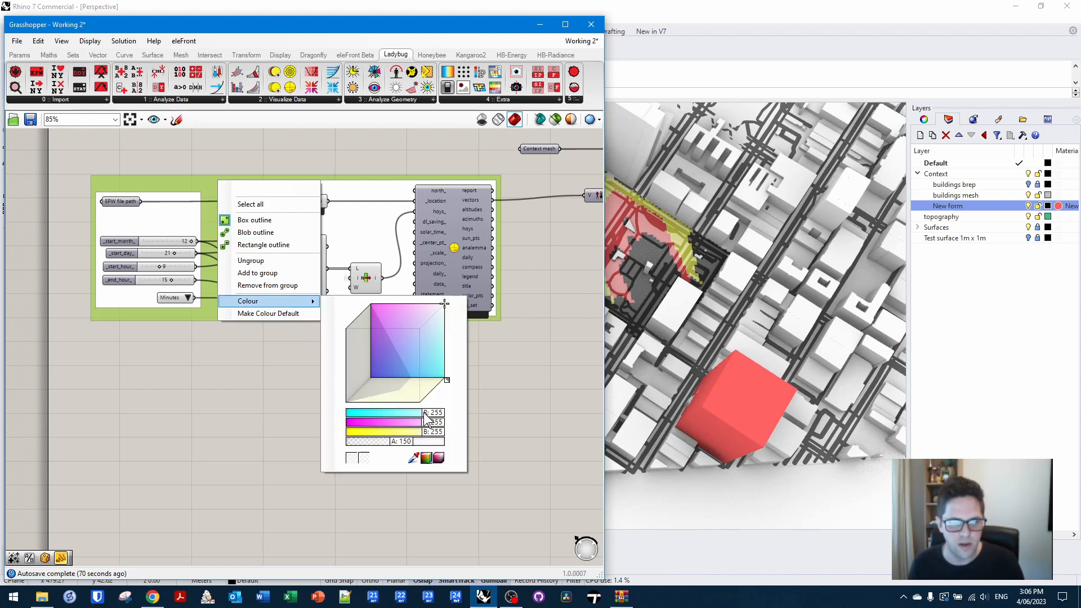
drag(426, 430, 306, 426)
click(285, 354)
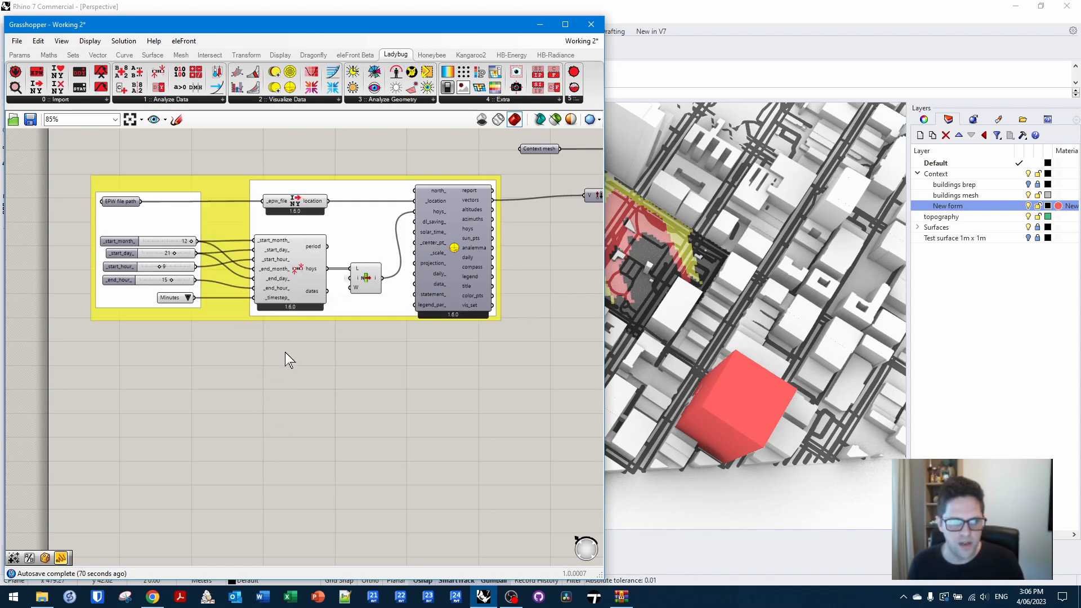
- Reposition the Test mesh, point grid, vector reverse and mesh ray components to tidy the wiring beside the yellow sun path group
scroll(285, 352, down, 1)
right_drag(369, 331, 290, 359)
scroll(246, 203, up, 3)
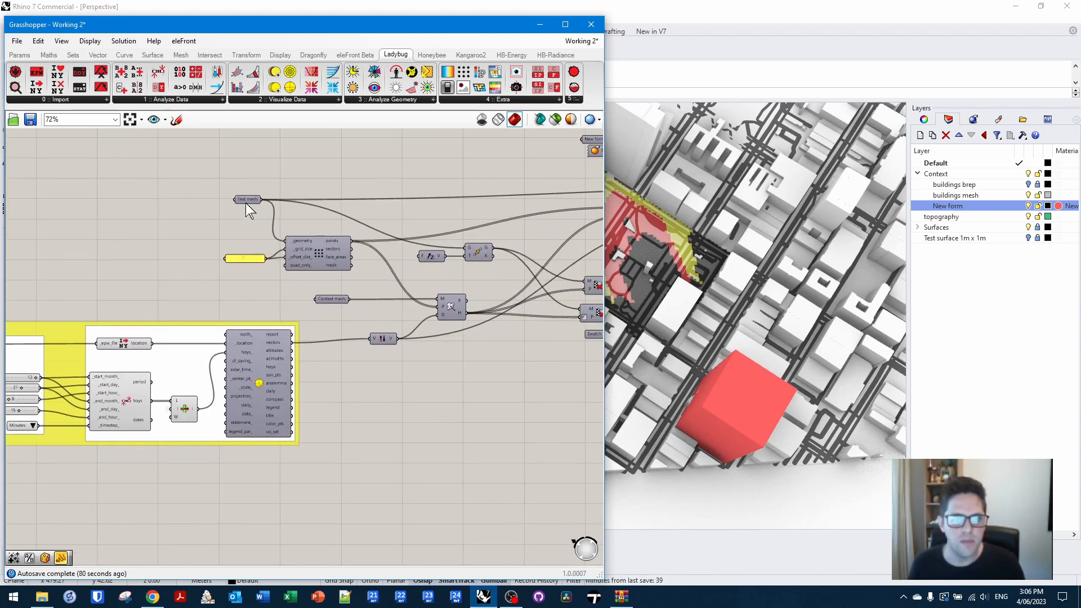
drag(248, 202, 194, 183)
right_drag(574, 273, 405, 256)
drag(423, 279, 386, 299)
mouse_move(182, 253)
mouse_down()
mouse_move(190, 246)
mouse_move(183, 255)
mouse_up()
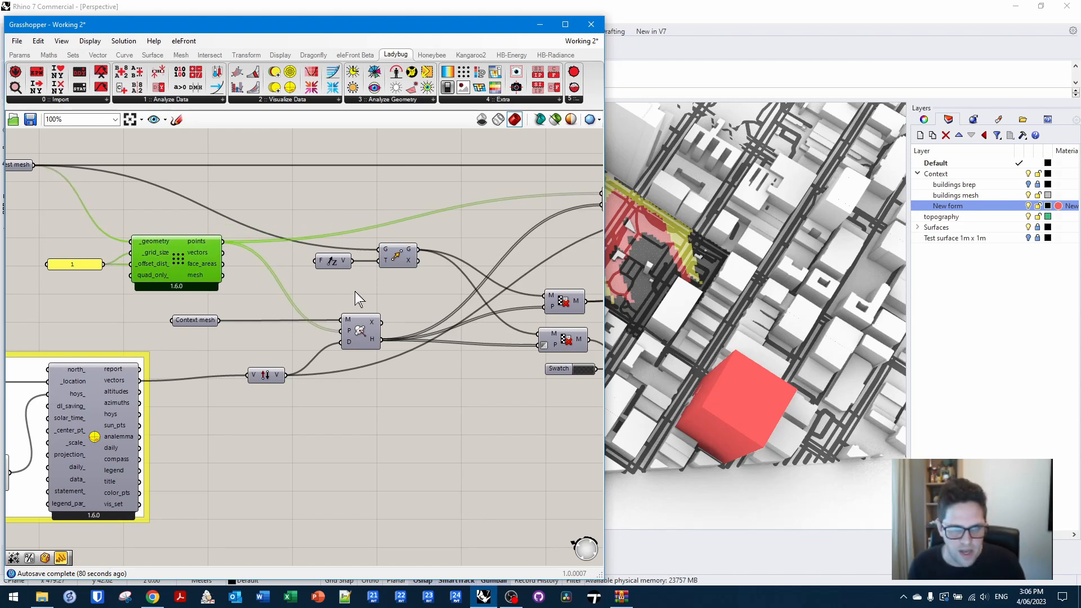
drag(281, 377, 297, 384)
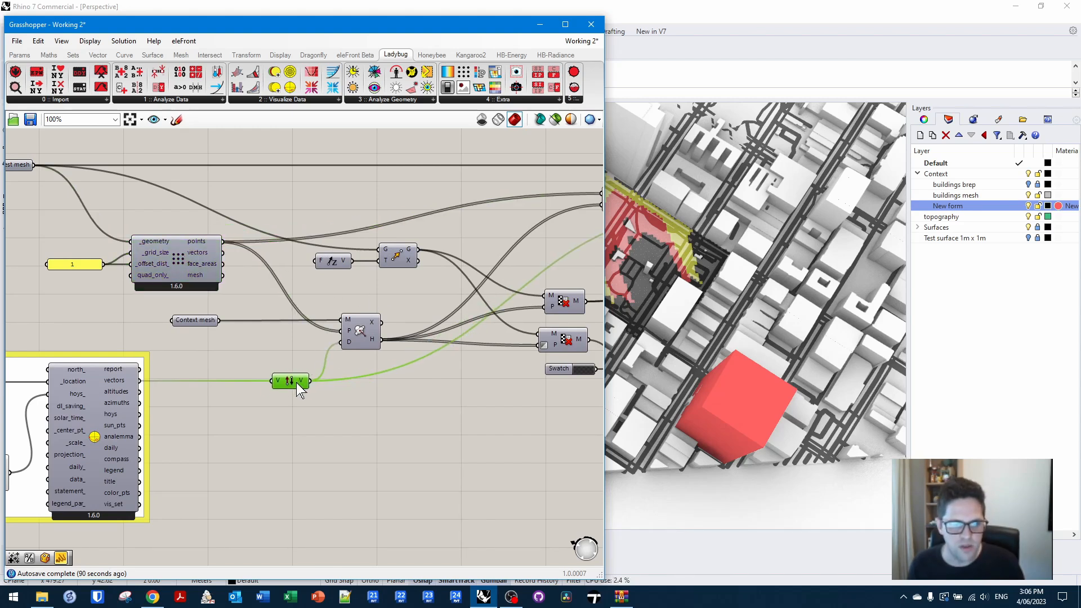
drag(358, 329, 362, 341)
- Align the Context mesh parameter with the mesh ray component, group it on its own and colour the group white
click(192, 322)
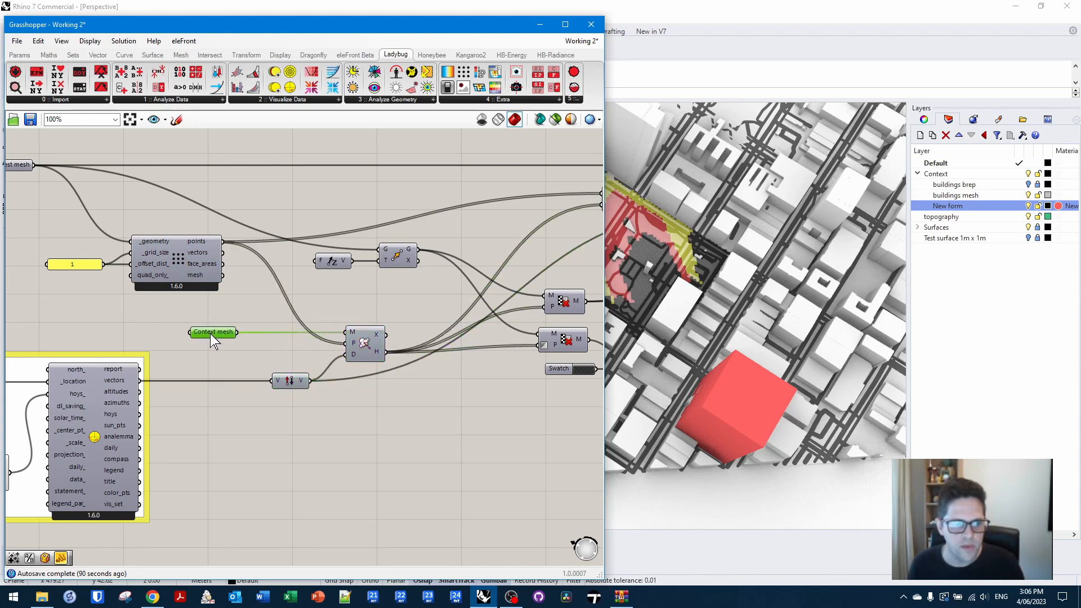
right_click(204, 332)
click(275, 390)
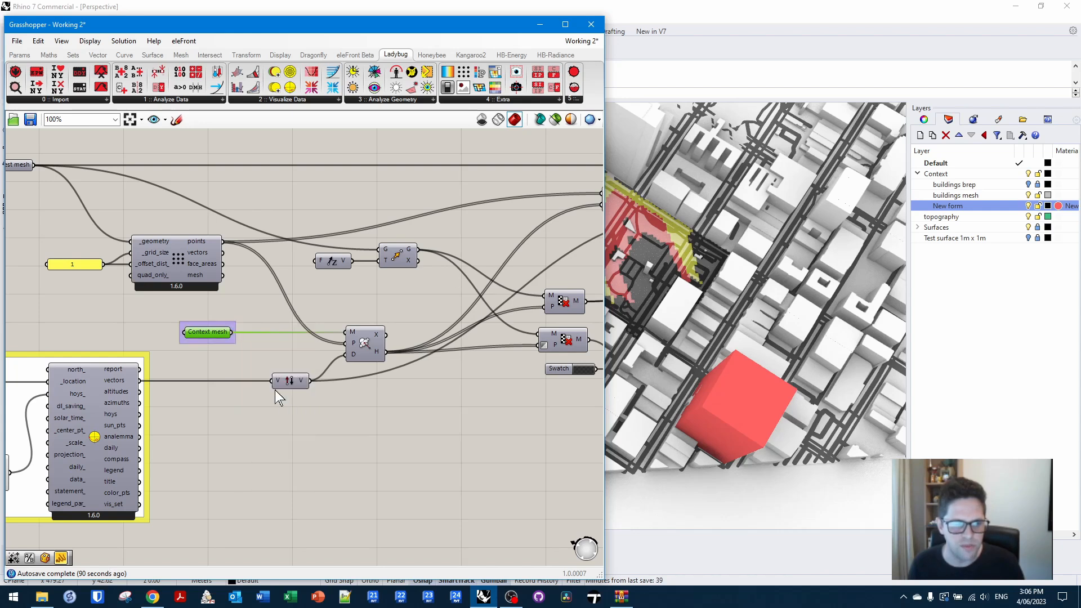
right_click(214, 325)
mouse_move(306, 445)
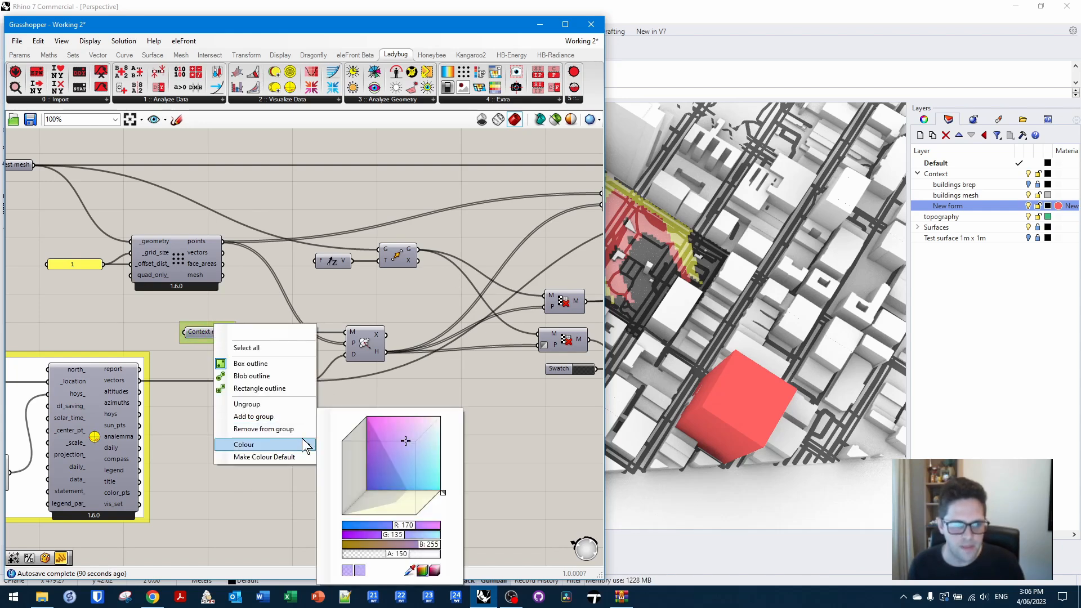
drag(410, 525, 470, 529)
click(500, 499)
- Move the Context mesh group below Test mesh, and shift the point grid component and its value panel level with each other
right_drag(217, 319, 331, 328)
drag(330, 330, 174, 309)
drag(292, 265, 300, 234)
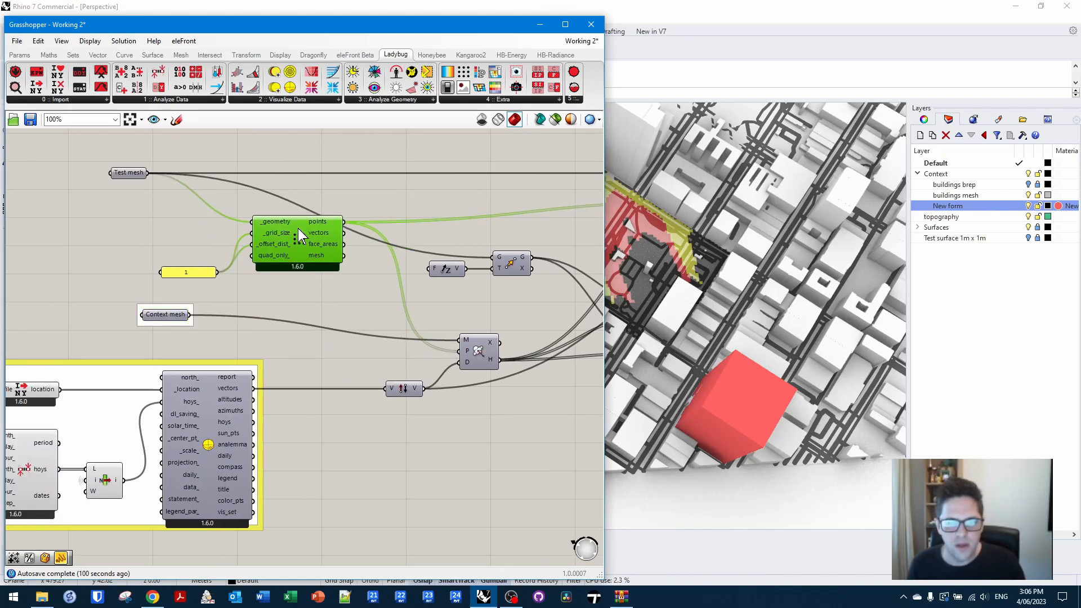
drag(203, 274, 217, 238)
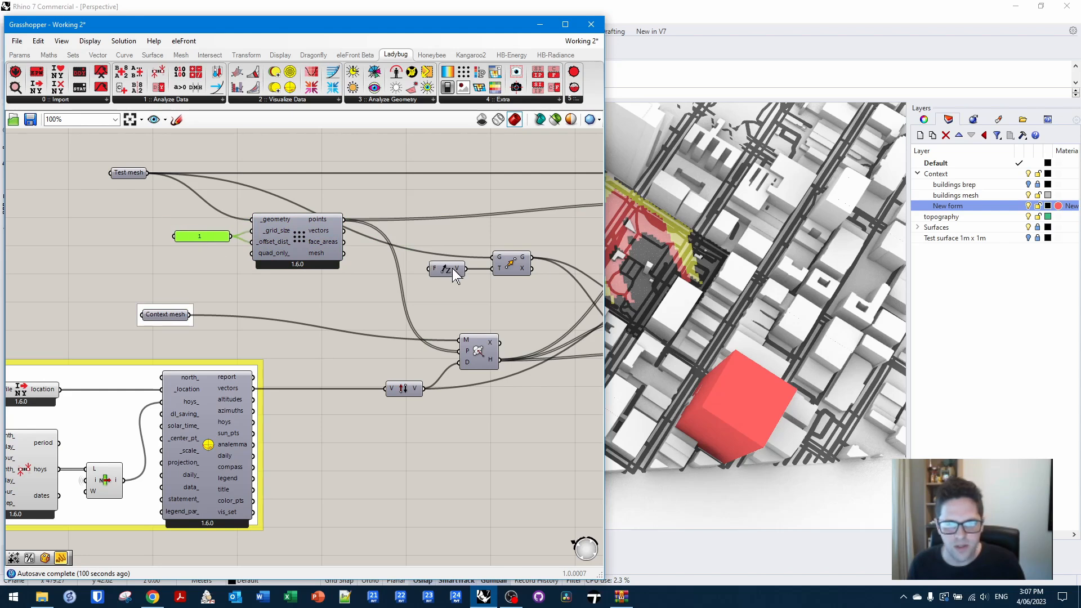
- Place the Unit Z and Move components directly beneath the point grid component
drag(452, 269, 448, 269)
drag(517, 258, 506, 198)
drag(444, 262, 472, 256)
right_drag(486, 230, 400, 238)
drag(389, 266, 271, 316)
drag(310, 283, 82, 217)
drag(212, 265, 276, 249)
drag(402, 200, 240, 267)
drag(281, 306, 232, 283)
drag(260, 306, 194, 284)
- Reposition the context mesh ray component and the vector reverse component to straighten their connections
right_drag(348, 262, 242, 243)
click(315, 328)
drag(291, 336, 305, 310)
drag(221, 381, 229, 378)
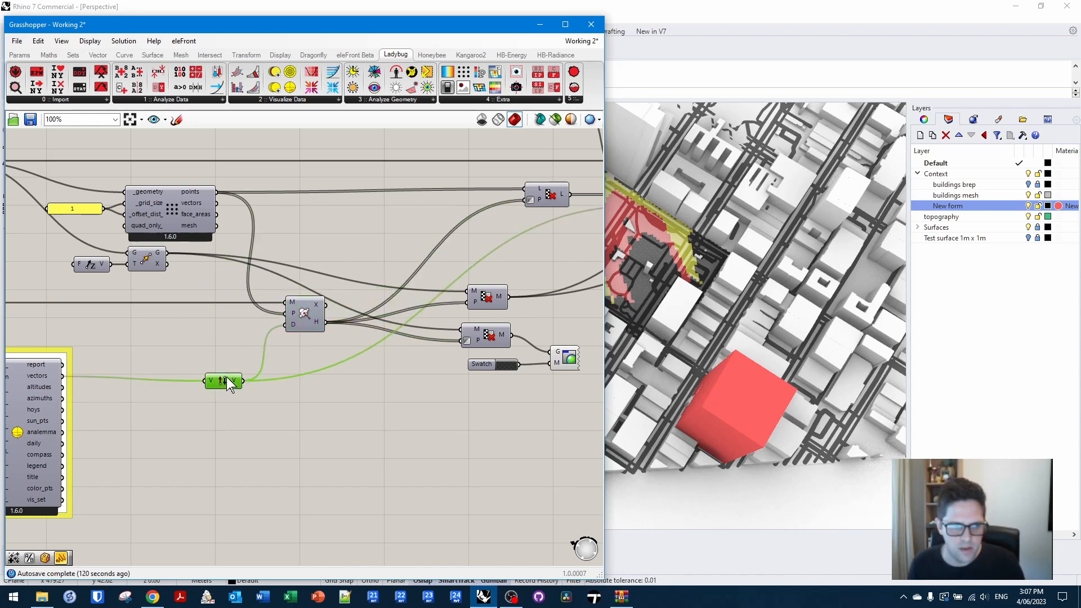
- Stack the two mesh culling components for the existing shadow, and place the black swatch and its custom preview beside them
right_drag(381, 368, 224, 366)
right_drag(370, 278, 395, 301)
drag(353, 316, 372, 278)
drag(353, 360, 369, 313)
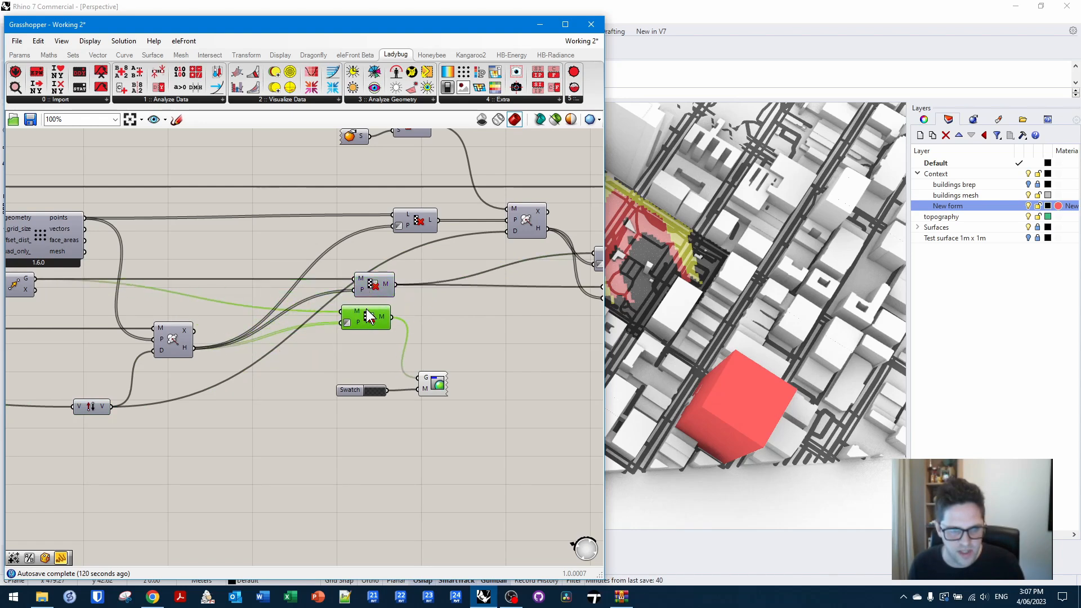
drag(433, 375, 438, 323)
drag(356, 392, 361, 343)
drag(438, 332, 433, 336)
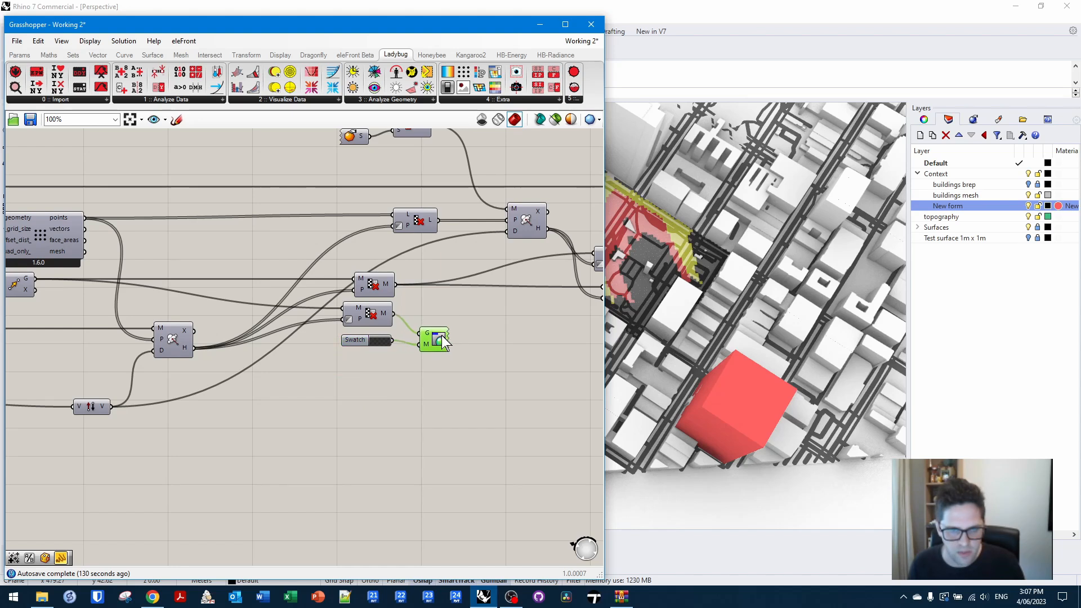
- Move the point list culling component and the second mesh ray component closer to the existing shadow components
drag(493, 359, 360, 314)
drag(409, 220, 362, 223)
right_drag(401, 208, 313, 218)
drag(441, 227, 404, 253)
- Group the New forms parameter, mesh settings and brep meshing components, and colour the group white
right_drag(313, 178, 350, 225)
drag(263, 169, 387, 213)
drag(359, 177, 280, 195)
right_click(330, 181)
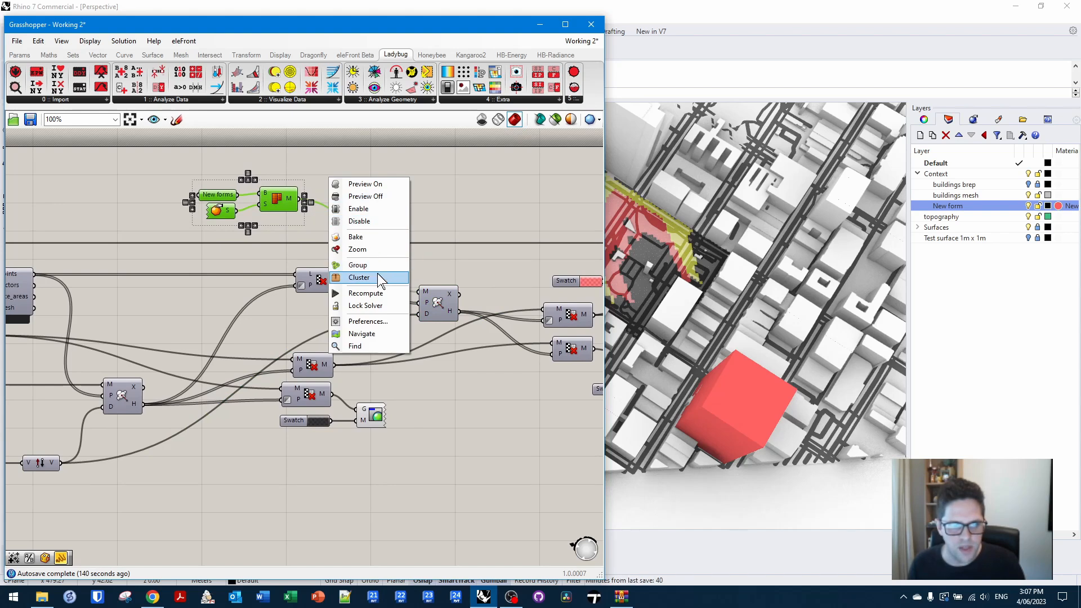
click(362, 271)
right_click(226, 187)
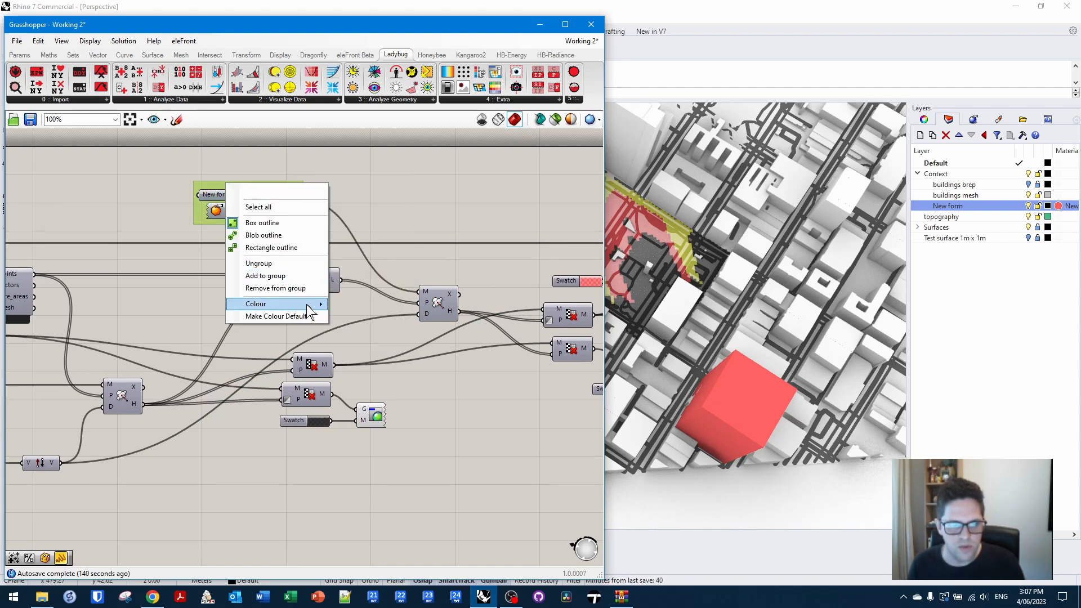
mouse_move(312, 304)
drag(419, 424, 457, 444)
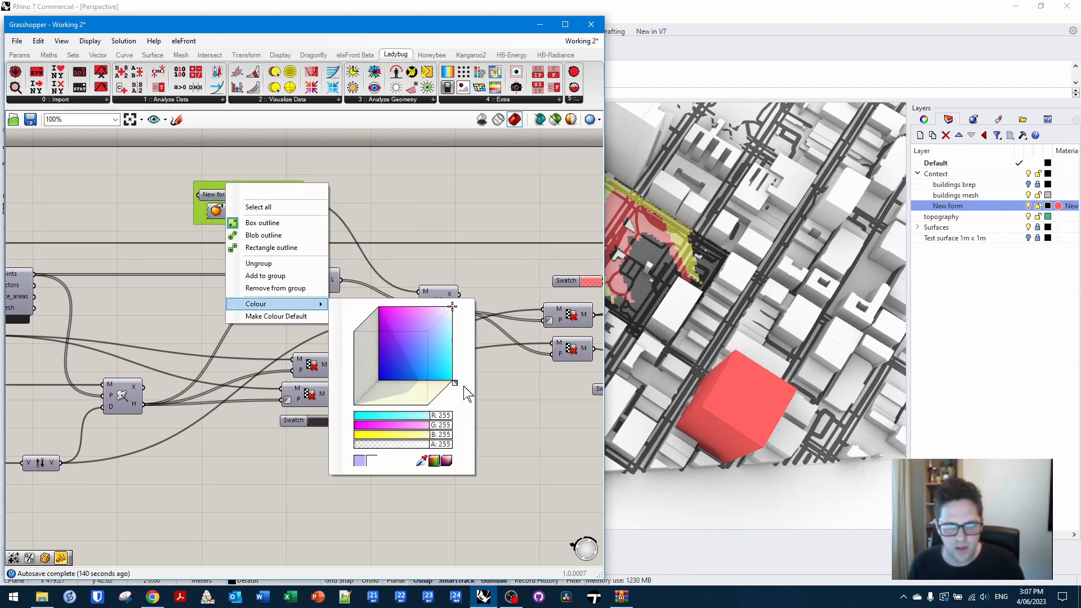
click(443, 231)
- Arrange the new shadow and sunlit mesh culling components in two rows with their red and yellow swatches and custom previews
scroll(438, 203, down, 2)
right_drag(317, 227, 450, 208)
drag(450, 193, 449, 183)
right_drag(445, 234, 130, 222)
scroll(358, 253, up, 3)
click(349, 312)
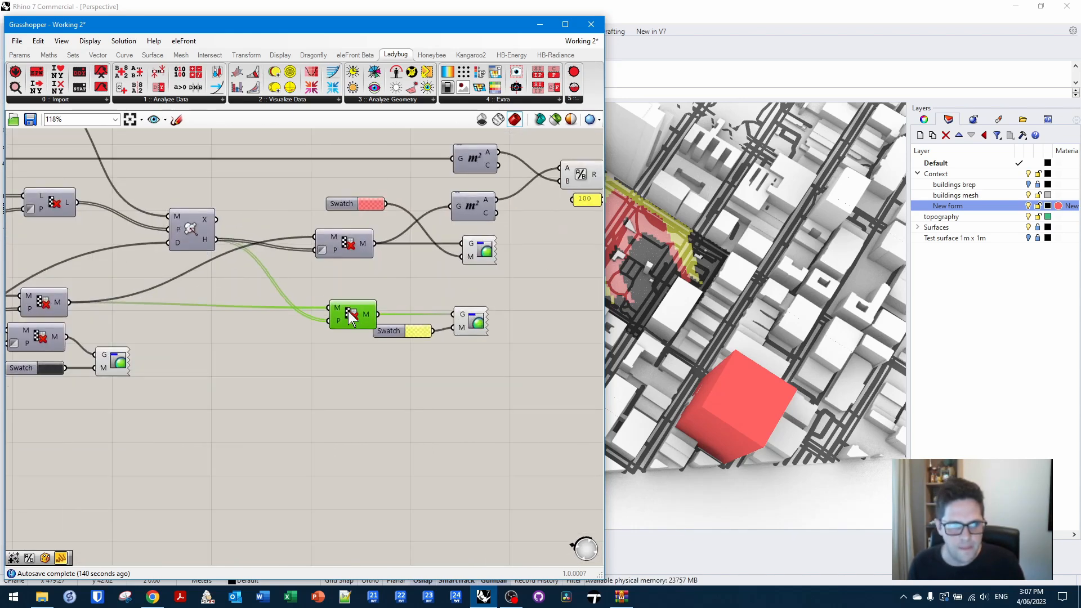
alt+drag(350, 311, 345, 277)
right_drag(345, 277, 230, 272)
drag(348, 262, 393, 311)
drag(226, 197, 308, 275)
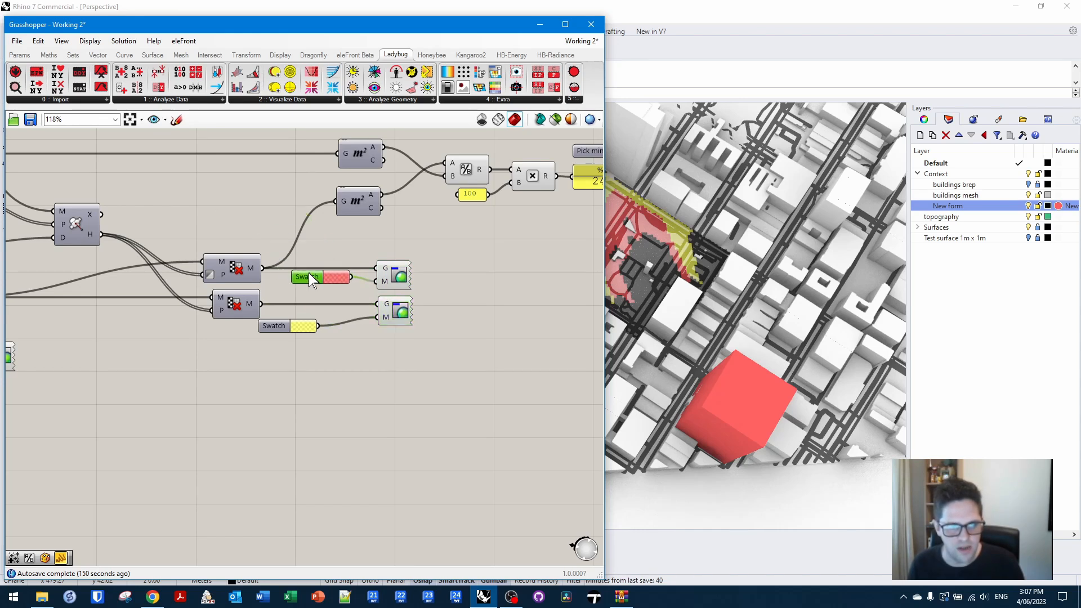
drag(290, 326, 329, 317)
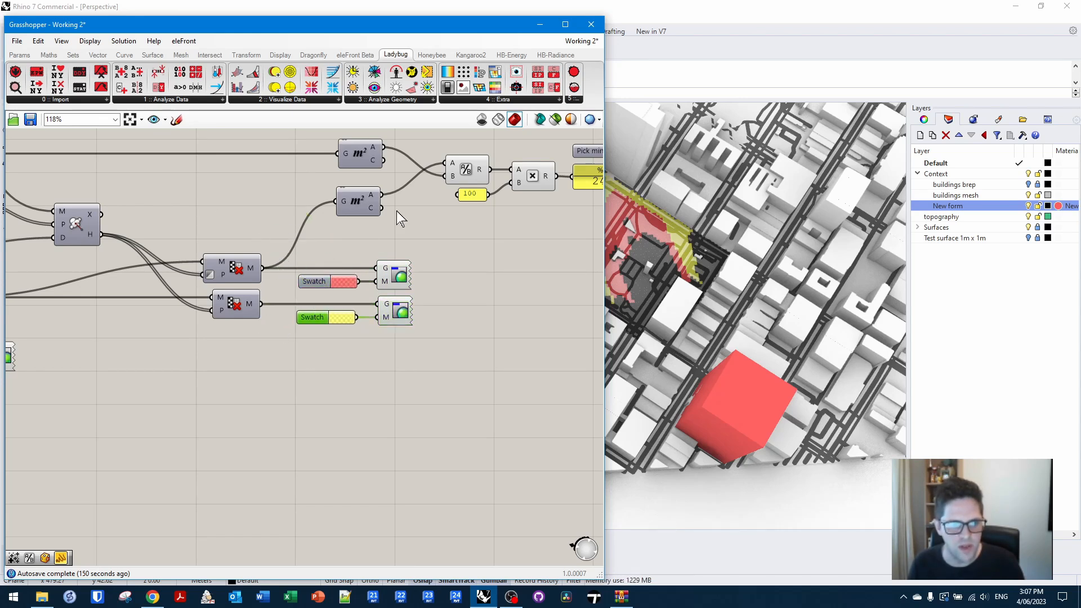
- Line up the area, division and multiplication components, and place the Pick minute slider above the % of new shadow panel
right_drag(359, 193, 289, 222)
drag(289, 222, 319, 250)
drag(285, 176, 313, 175)
right_drag(338, 161, 207, 183)
scroll(207, 183, down, 2)
drag(497, 269, 226, 183)
drag(256, 210, 283, 220)
click(302, 172)
scroll(391, 226, up, 2)
drag(389, 222, 343, 194)
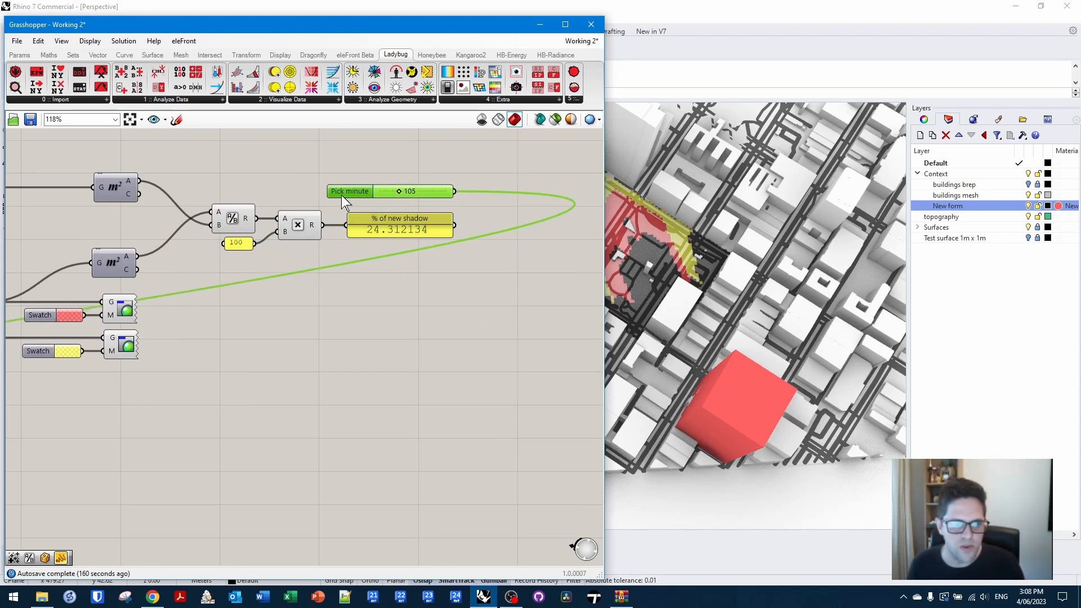
- Group the Pick minute slider with the % of new shadow panel, and make the group opaque white
drag(464, 248, 396, 160)
middle_click(396, 160)
click(451, 246)
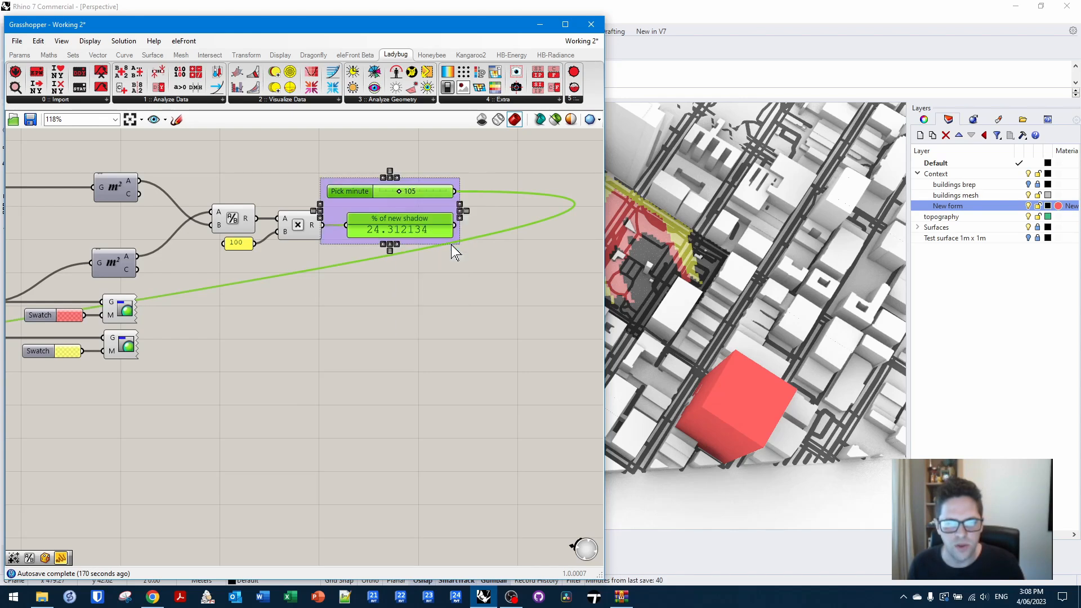
click(356, 184)
right_click(355, 190)
mouse_move(394, 304)
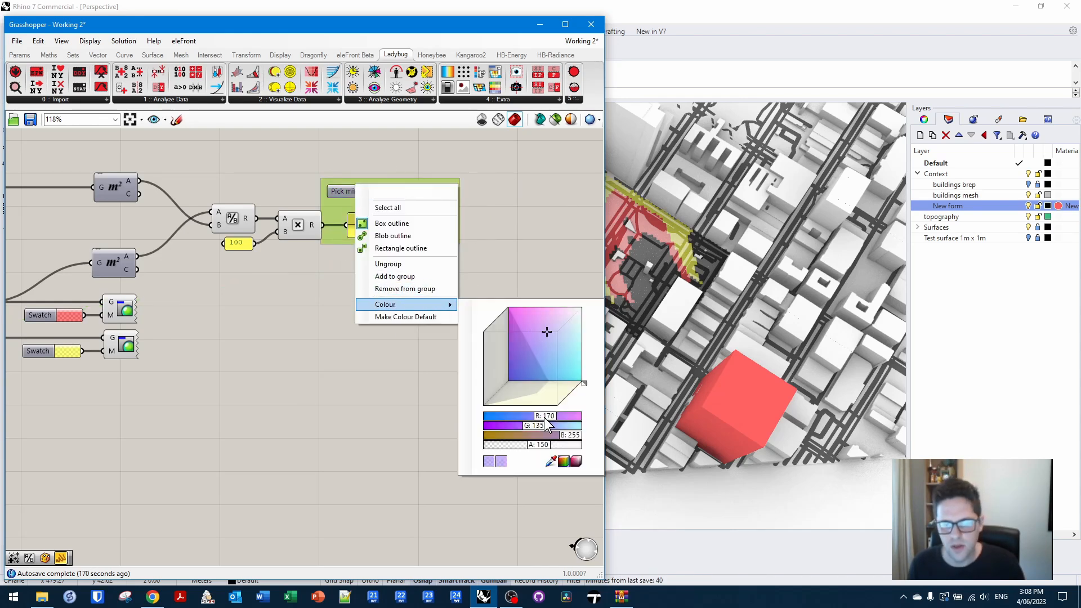
drag(545, 417, 597, 419)
drag(538, 426, 601, 432)
drag(538, 445, 618, 440)
click(490, 273)
- Set the wire display of the % of new shadow panel to Hidden
scroll(348, 228, up, 3)
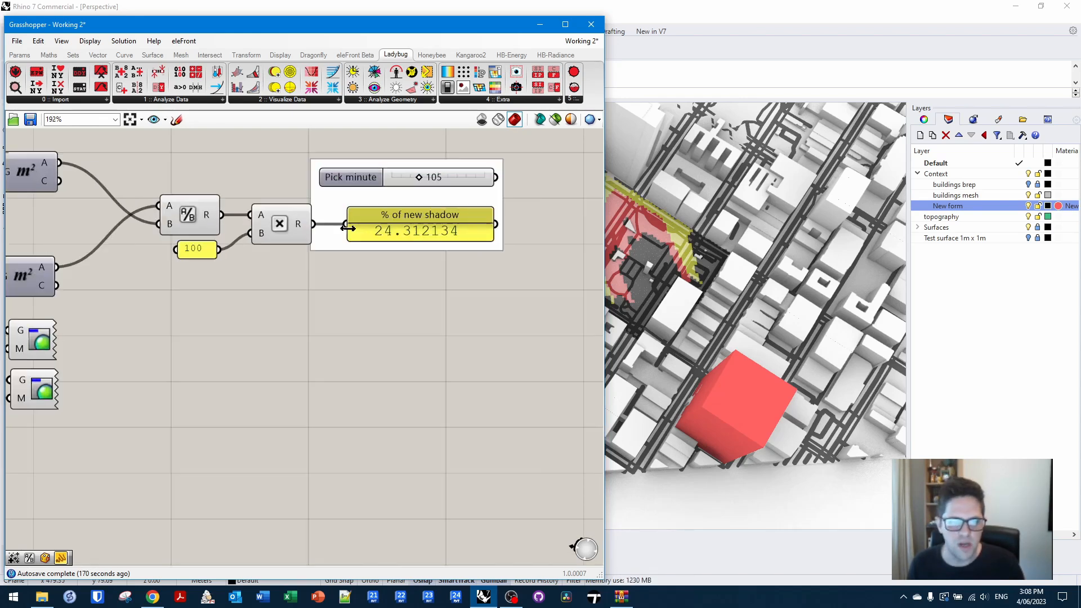
right_click(348, 228)
mouse_move(447, 303)
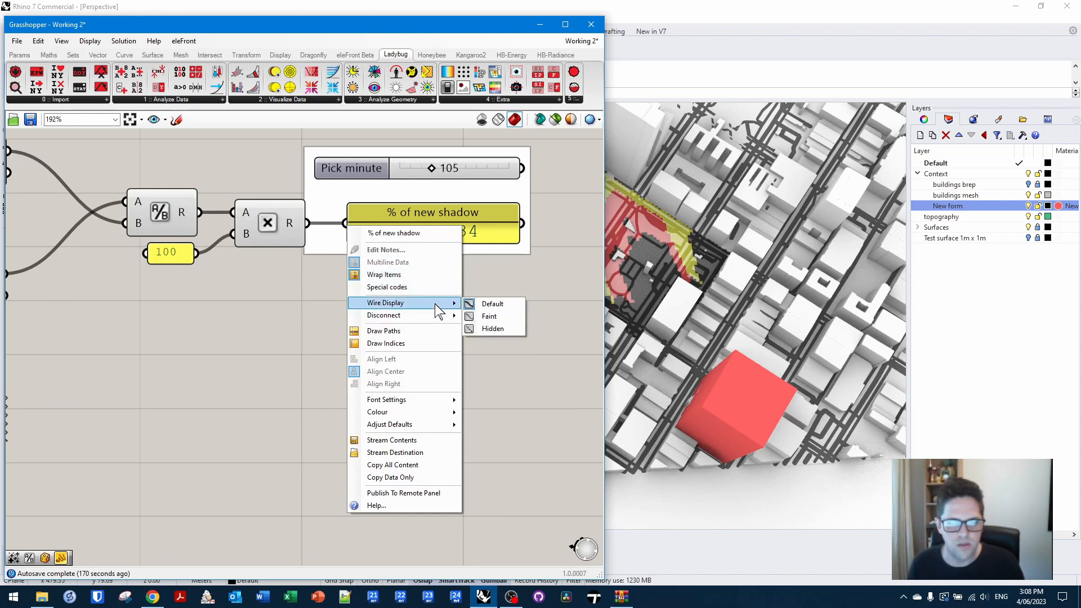
click(518, 328)
- Move the Pick minute and % of new shadow group next to the New forms group, above the analysis components
scroll(569, 298, down, 8)
drag(473, 254, 230, 205)
scroll(443, 181, down, 3)
scroll(253, 183, up, 3)
right_drag(368, 192, 354, 165)
right_drag(248, 321, 376, 305)
drag(128, 280, 126, 316)
right_drag(284, 288, 156, 322)
click(339, 326)
- Group all the shadow analysis components together and shift the group away from the mesh inputs
drag(585, 324, 133, 220)
right_click(262, 243)
click(313, 333)
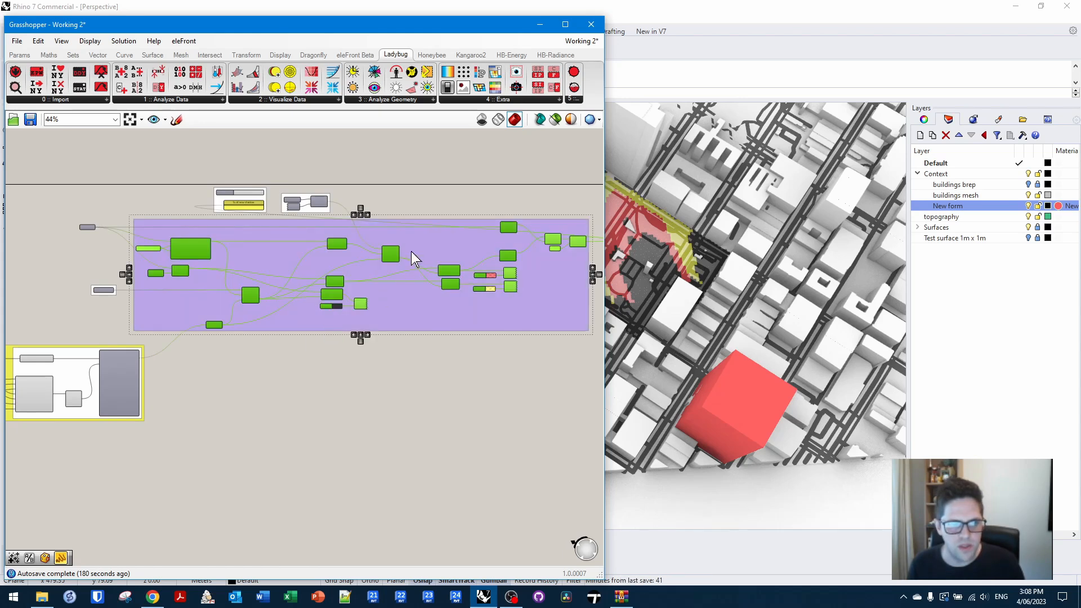
drag(444, 251, 489, 275)
click(450, 228)
- Place the Test mesh parameter above Context mesh and add it to the white Context mesh group
drag(87, 228, 103, 268)
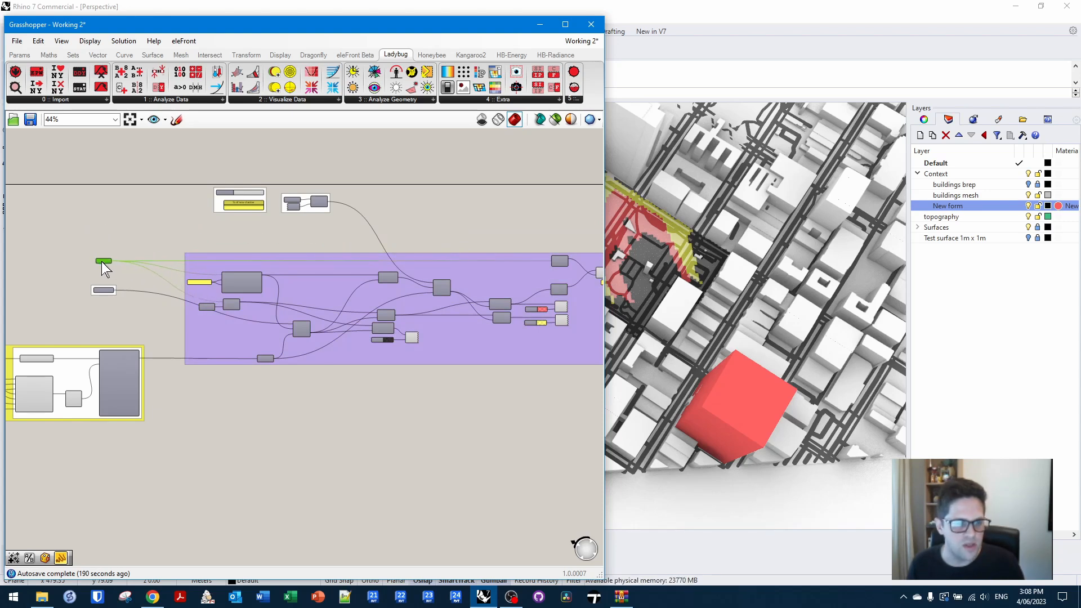
scroll(104, 260, up, 5)
right_drag(112, 330, 223, 288)
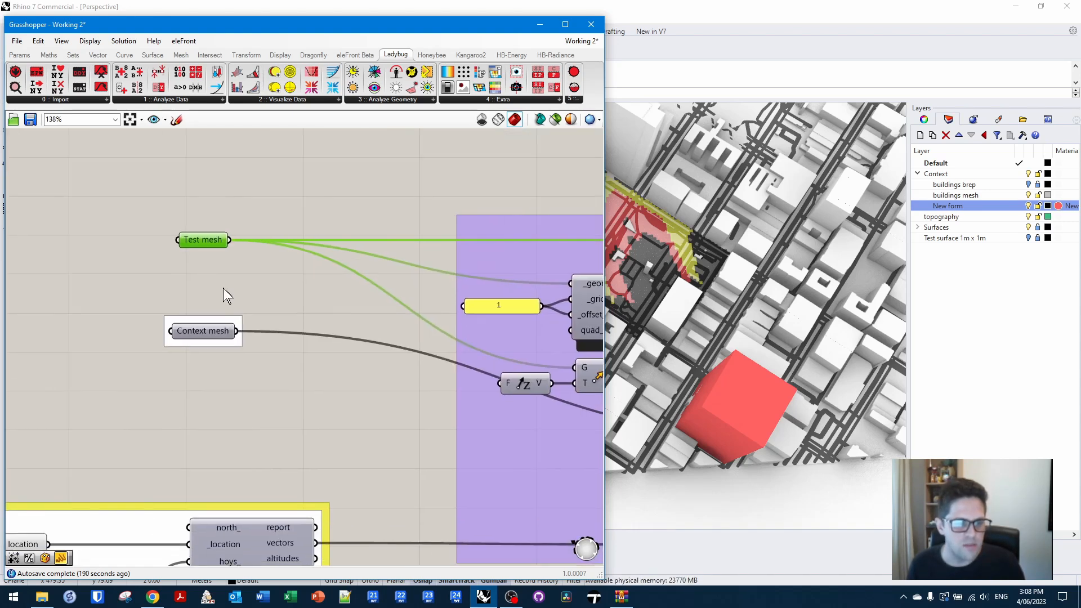
right_click(211, 319)
click(272, 416)
- Stack the Pick minute group and the New forms group above the white group of mesh inputs
scroll(265, 288, down, 4)
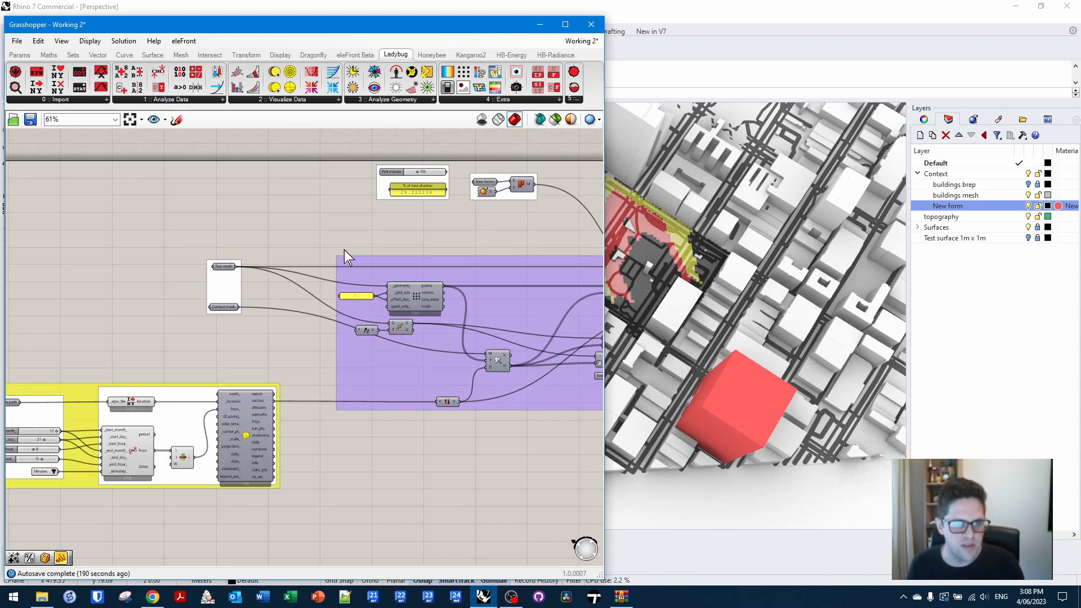
right_drag(345, 256, 277, 279)
drag(309, 219, 123, 271)
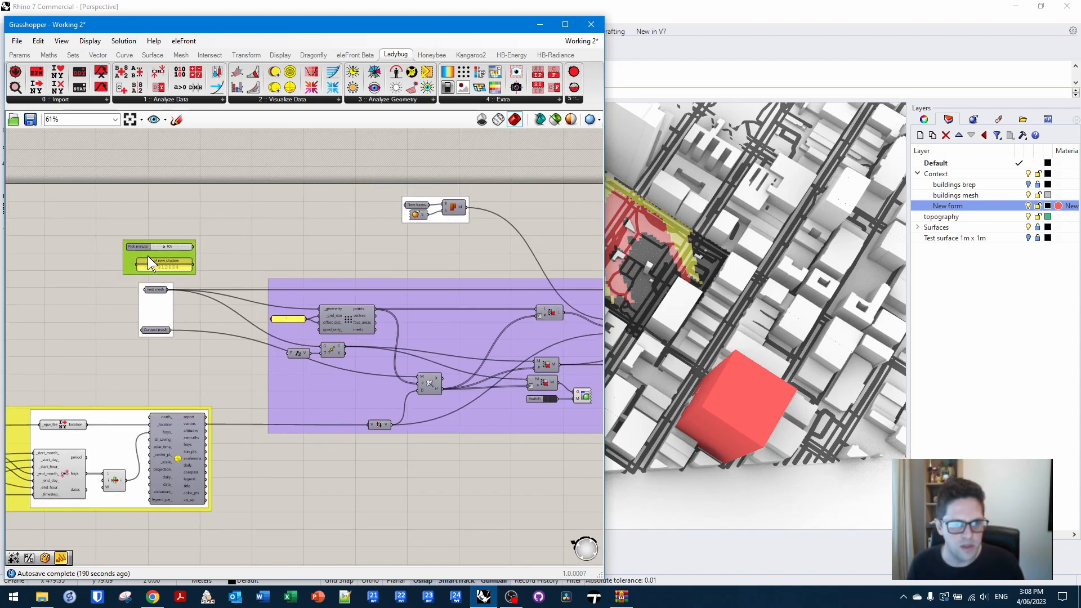
drag(438, 217, 165, 229)
click(324, 204)
- Set the Pick minute slider to 101
right_drag(597, 243, 104, 200)
scroll(382, 263, up, 3)
scroll(403, 258, down, 7)
right_drag(288, 246, 527, 239)
scroll(267, 210, up, 3)
scroll(268, 216, up, 5)
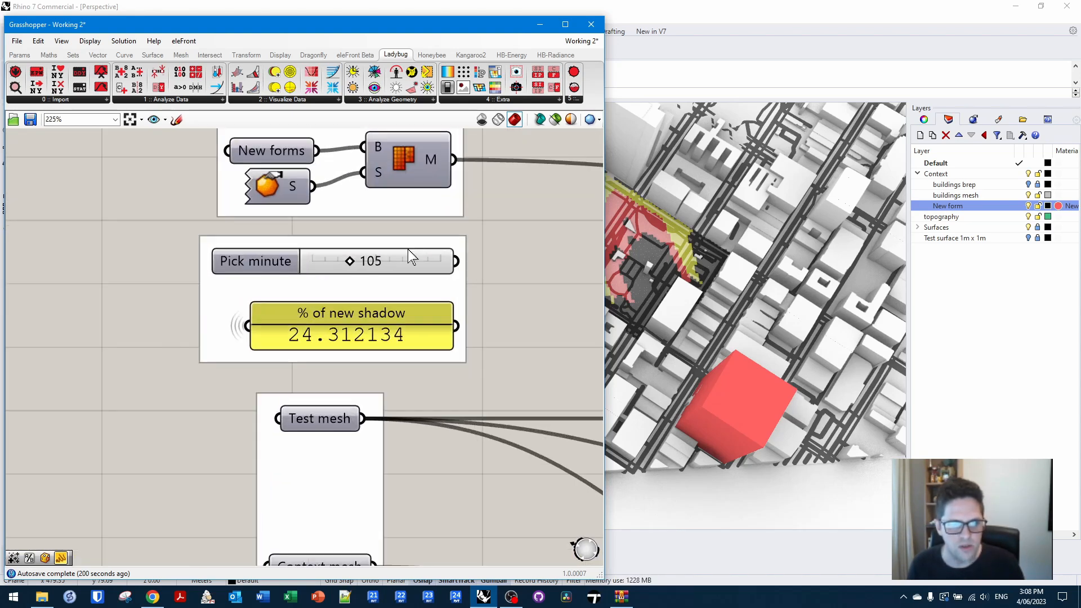
right_drag(417, 266, 395, 240)
drag(269, 173, 267, 170)
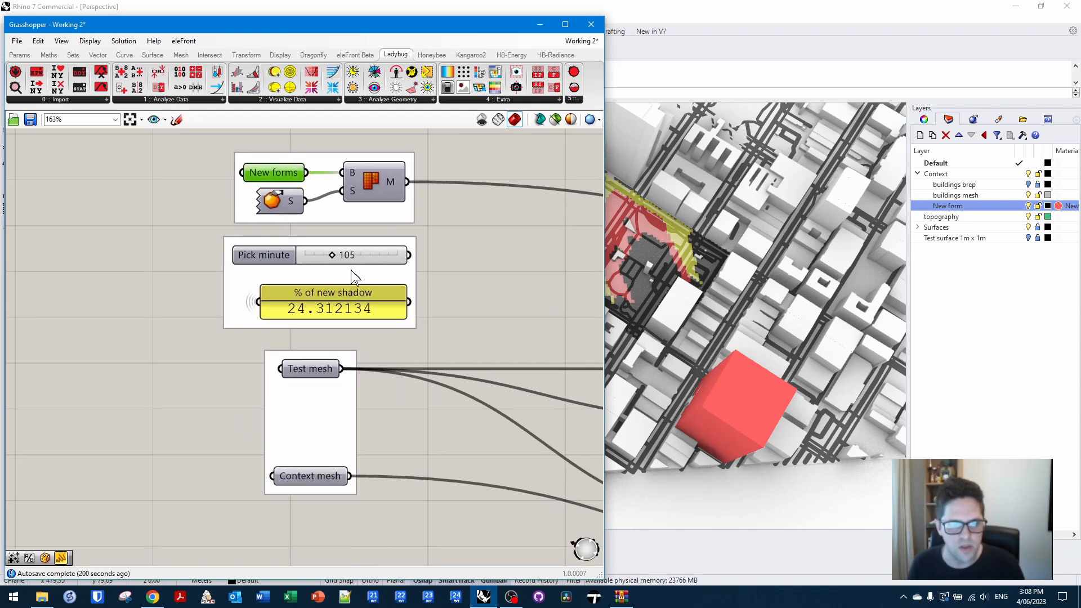
drag(334, 256, 306, 296)
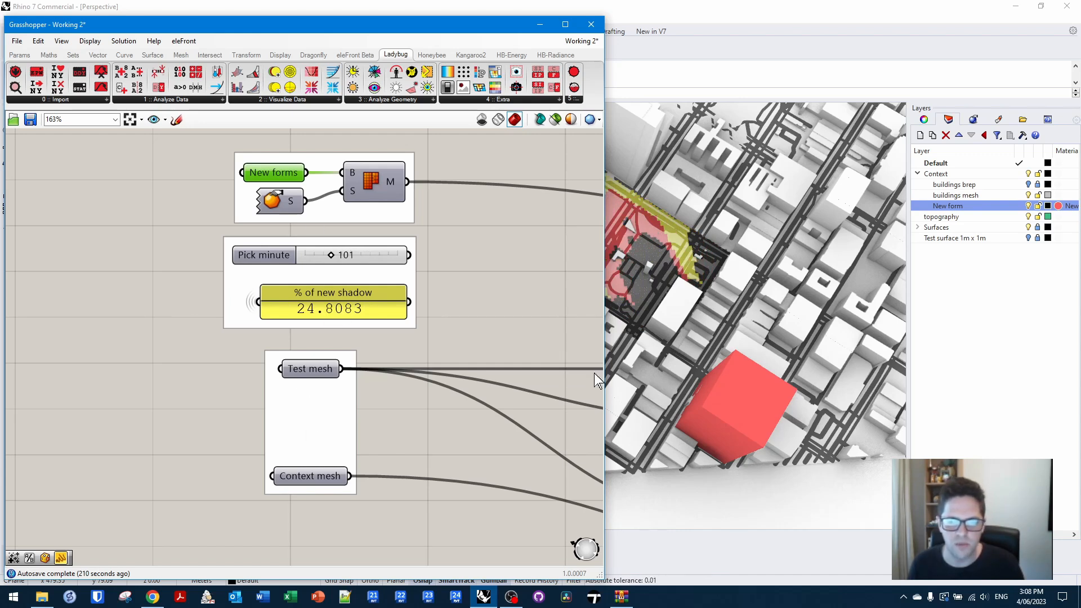
- Select the red tower form in the Rhino viewport and lower it vertically
click(734, 387)
right_drag(734, 387, 762, 212)
drag(752, 215, 753, 233)
scroll(774, 248, down, 4)
scroll(784, 262, up, 5)
scroll(784, 309, down, 3)
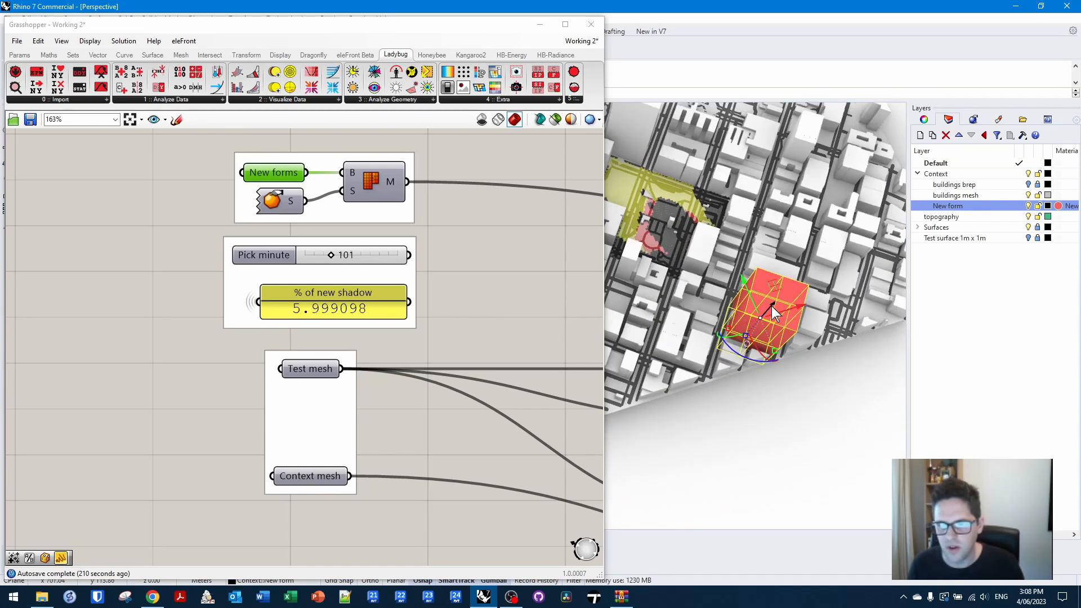
- Set the Pick minute slider to 143 and raise the red tower form slightly
mouse_move(333, 257)
mouse_down()
mouse_move(343, 257)
mouse_move(325, 260)
mouse_move(342, 260)
mouse_up()
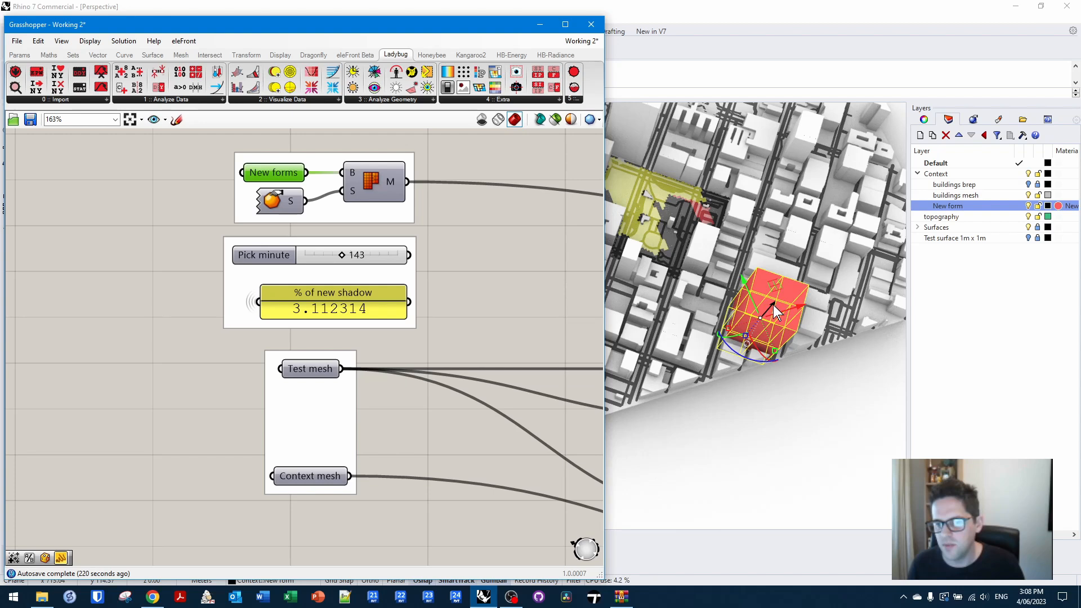
drag(772, 306, 774, 299)
right_drag(773, 298, 792, 360)
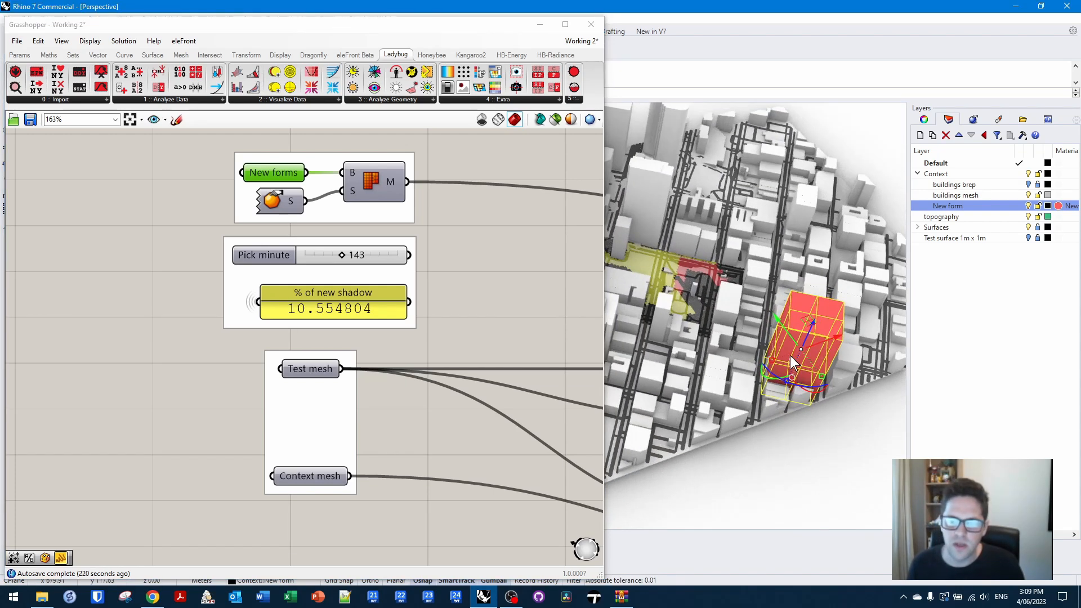